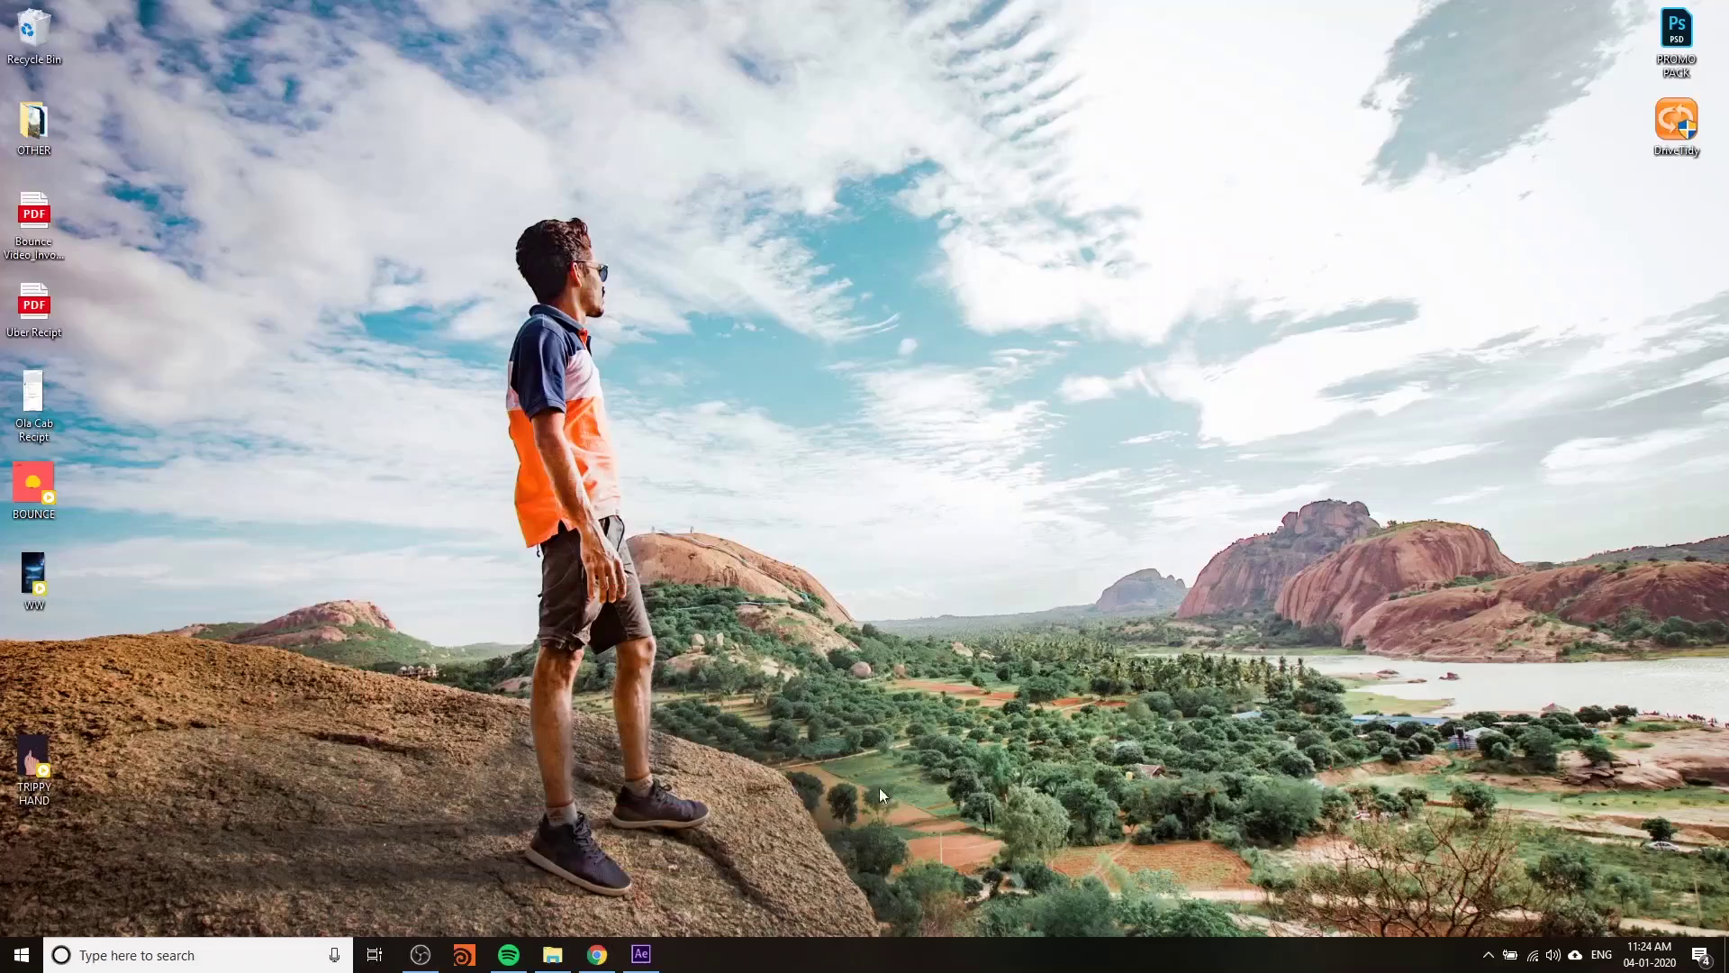
- Play the Wonder Woman 1984 trailer in Chrome and jump ahead to its 1984 title
click(597, 954)
click(707, 469)
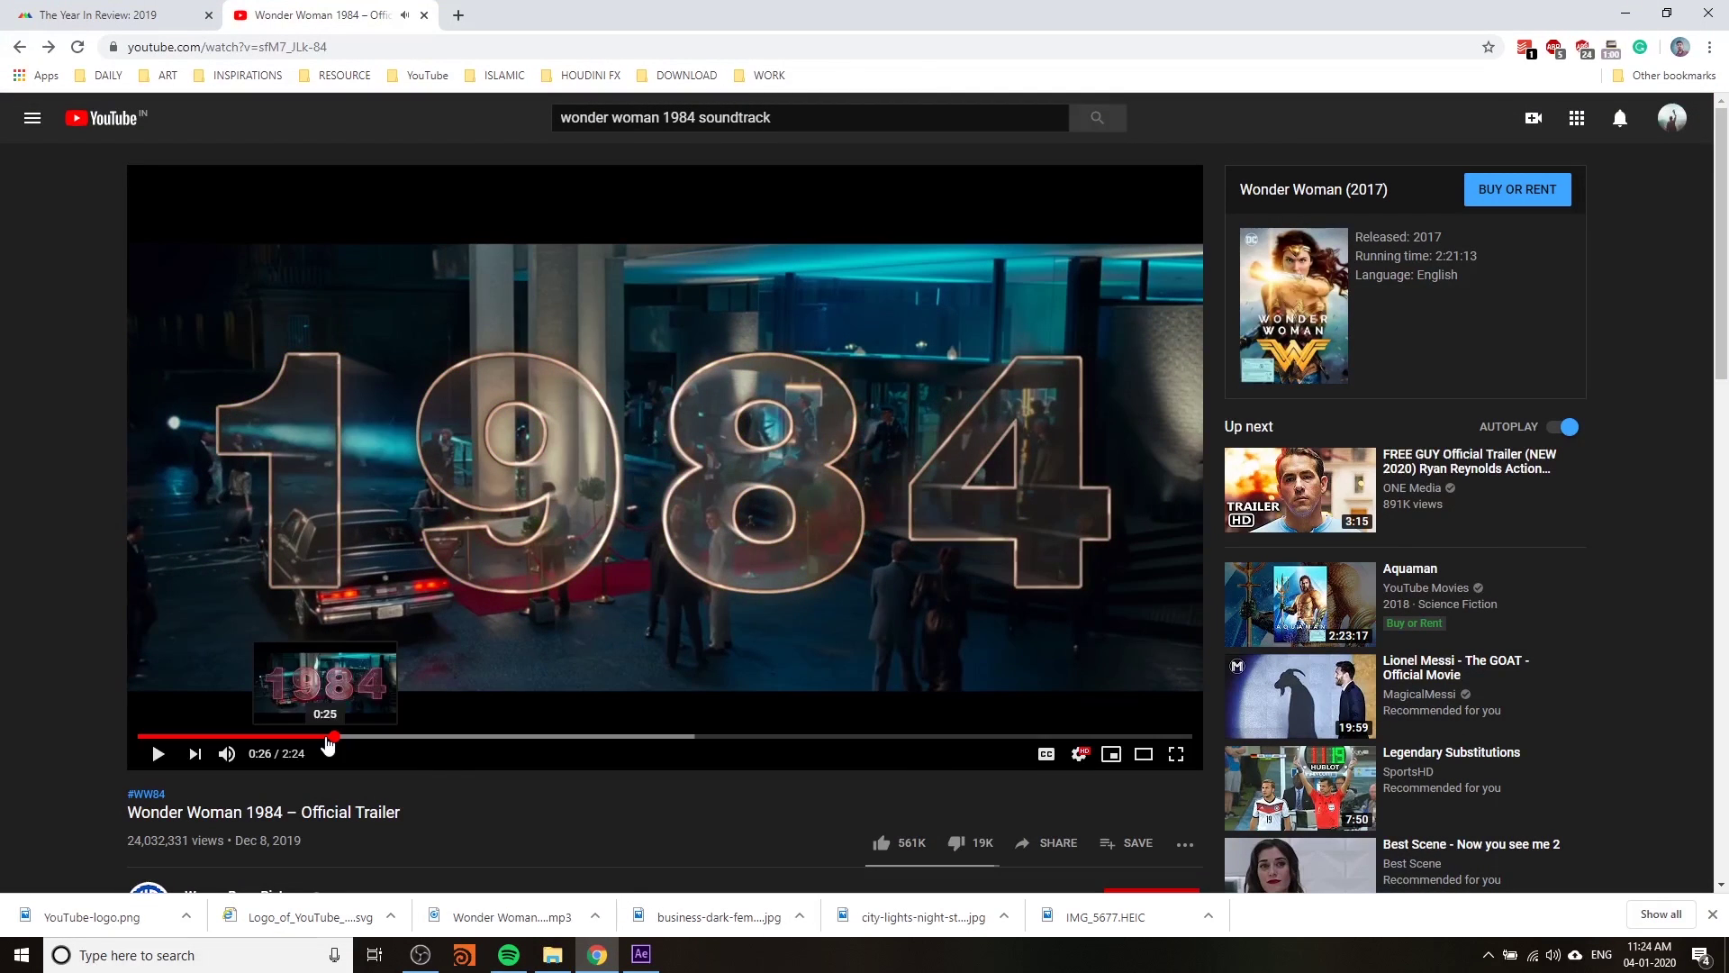
click(324, 735)
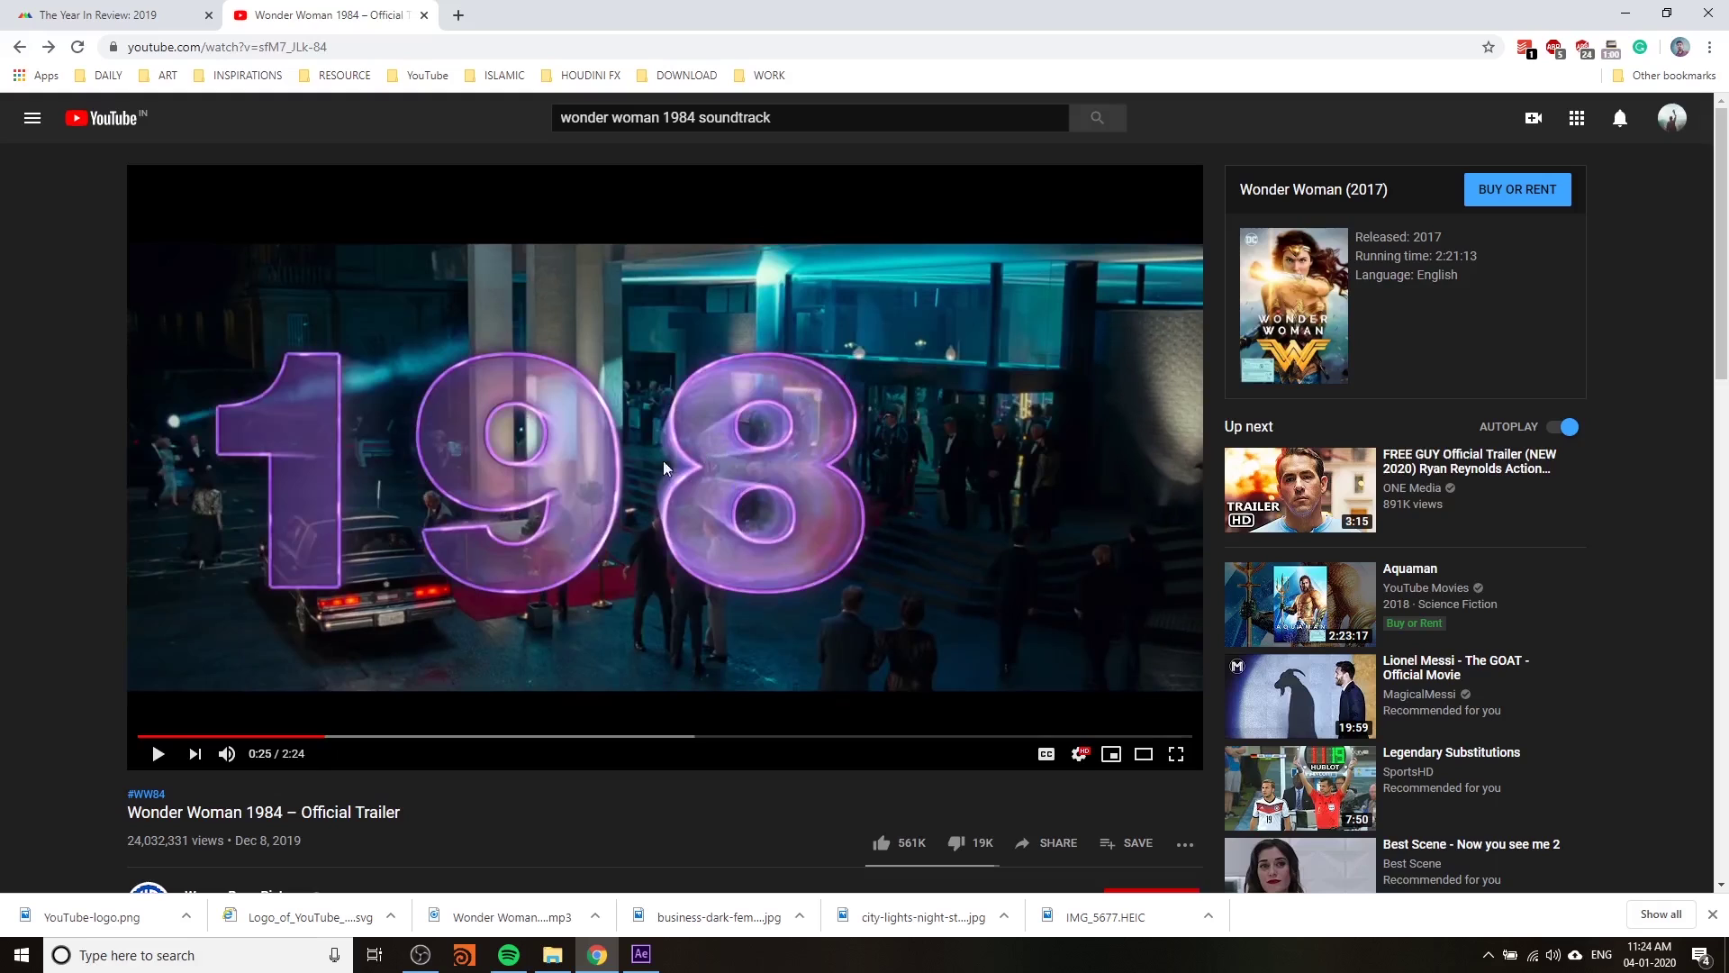
click(504, 562)
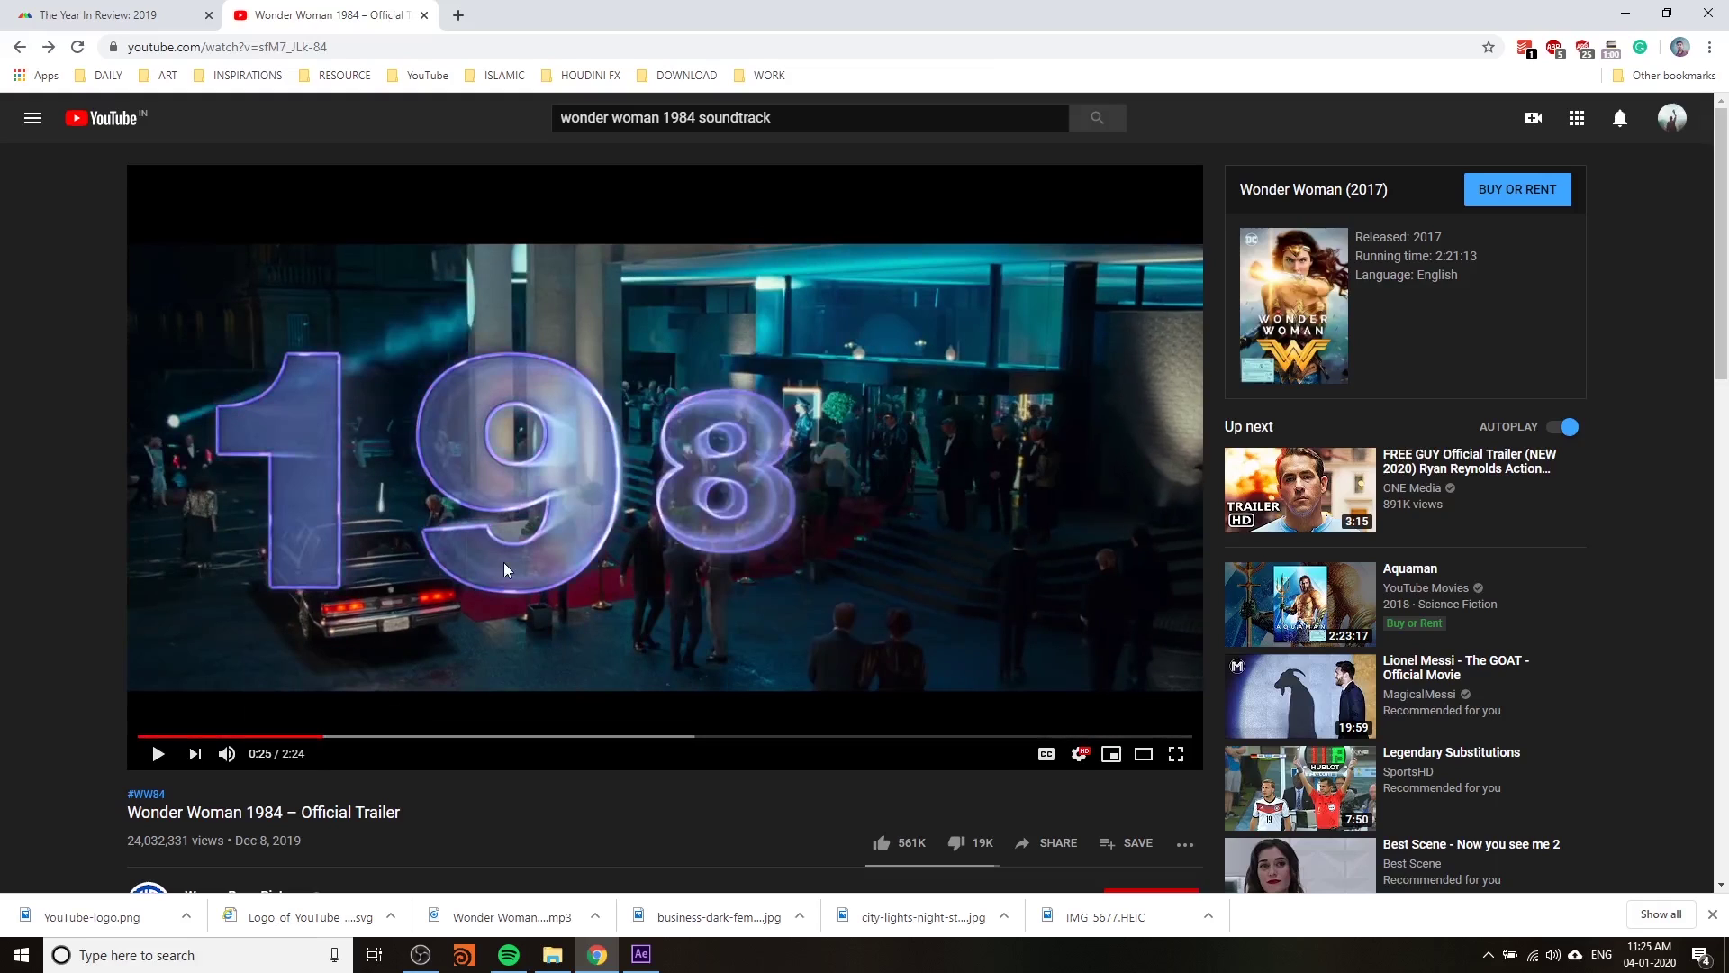
click(504, 562)
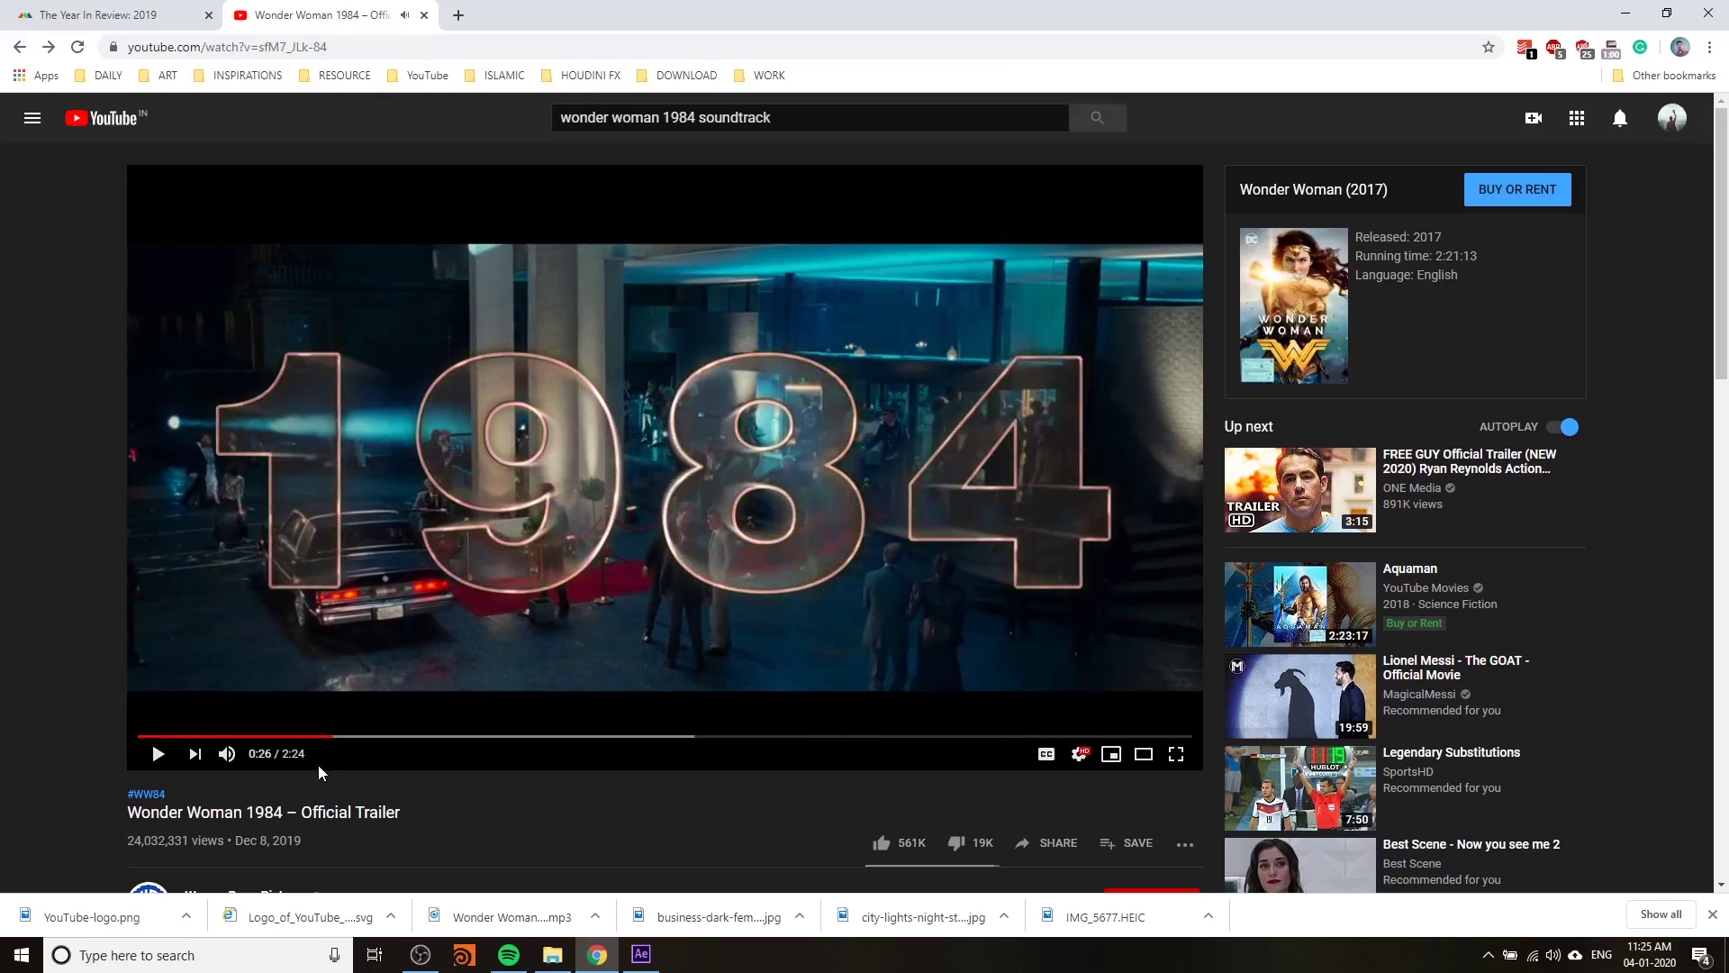
- Settle the trailer on the glowing 1984 title at 0:25, then return to After Effects
click(314, 738)
click(549, 618)
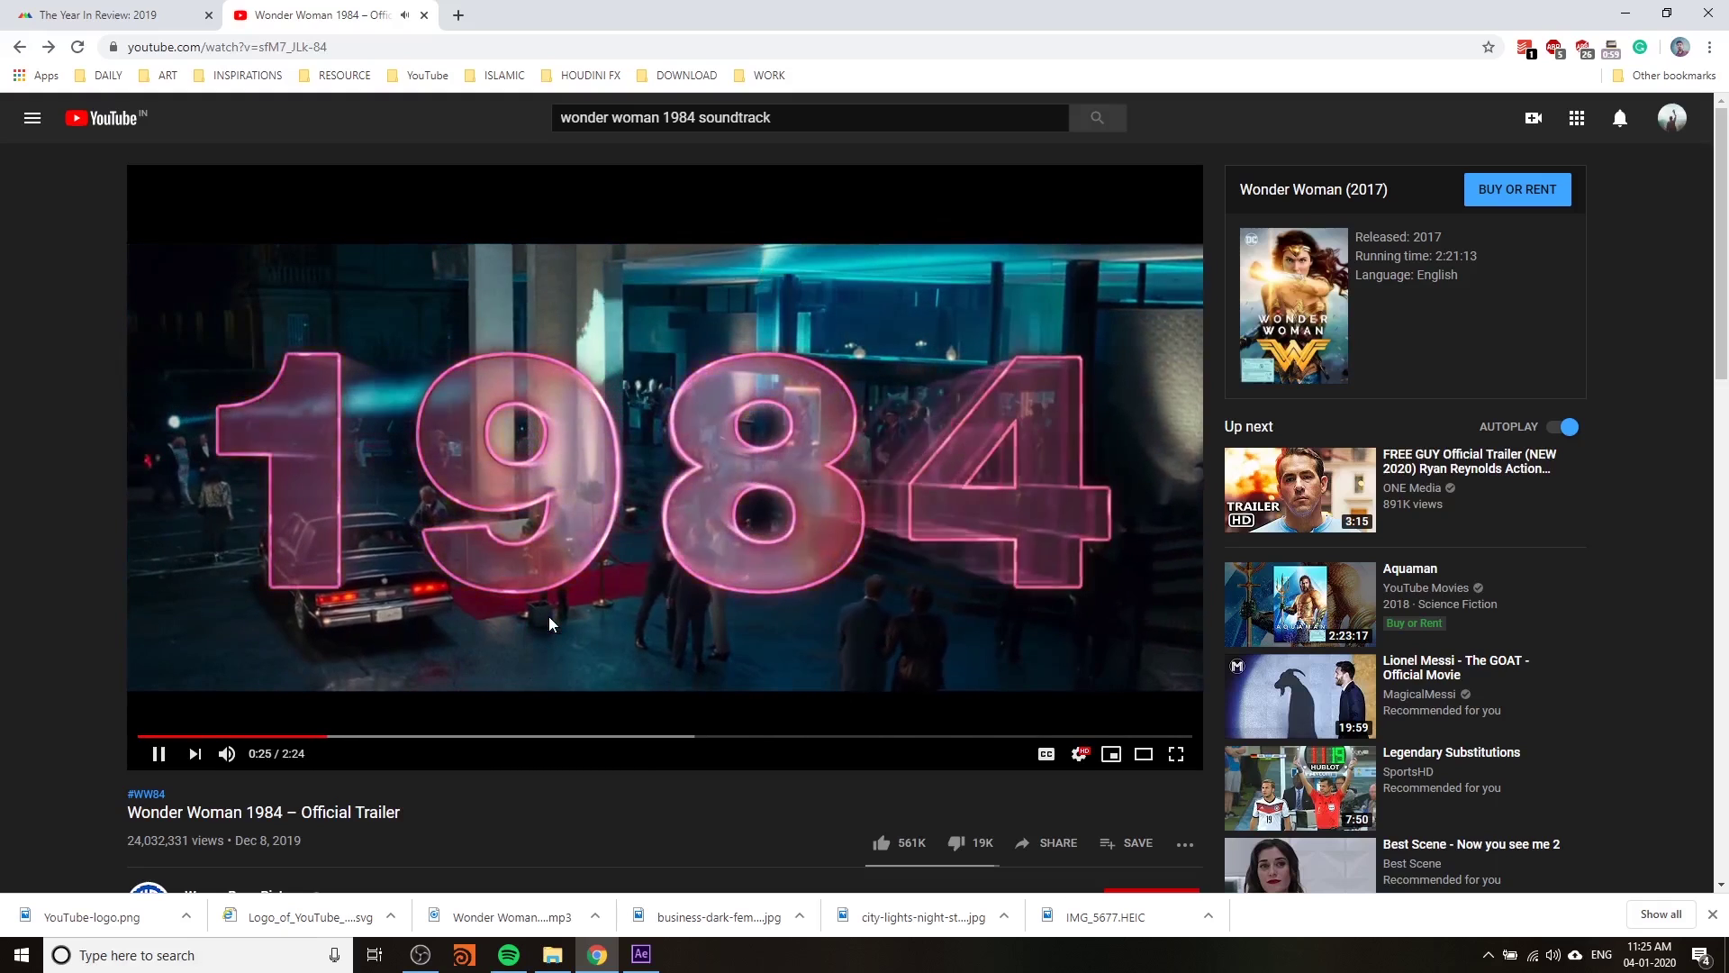
drag(332, 737, 330, 737)
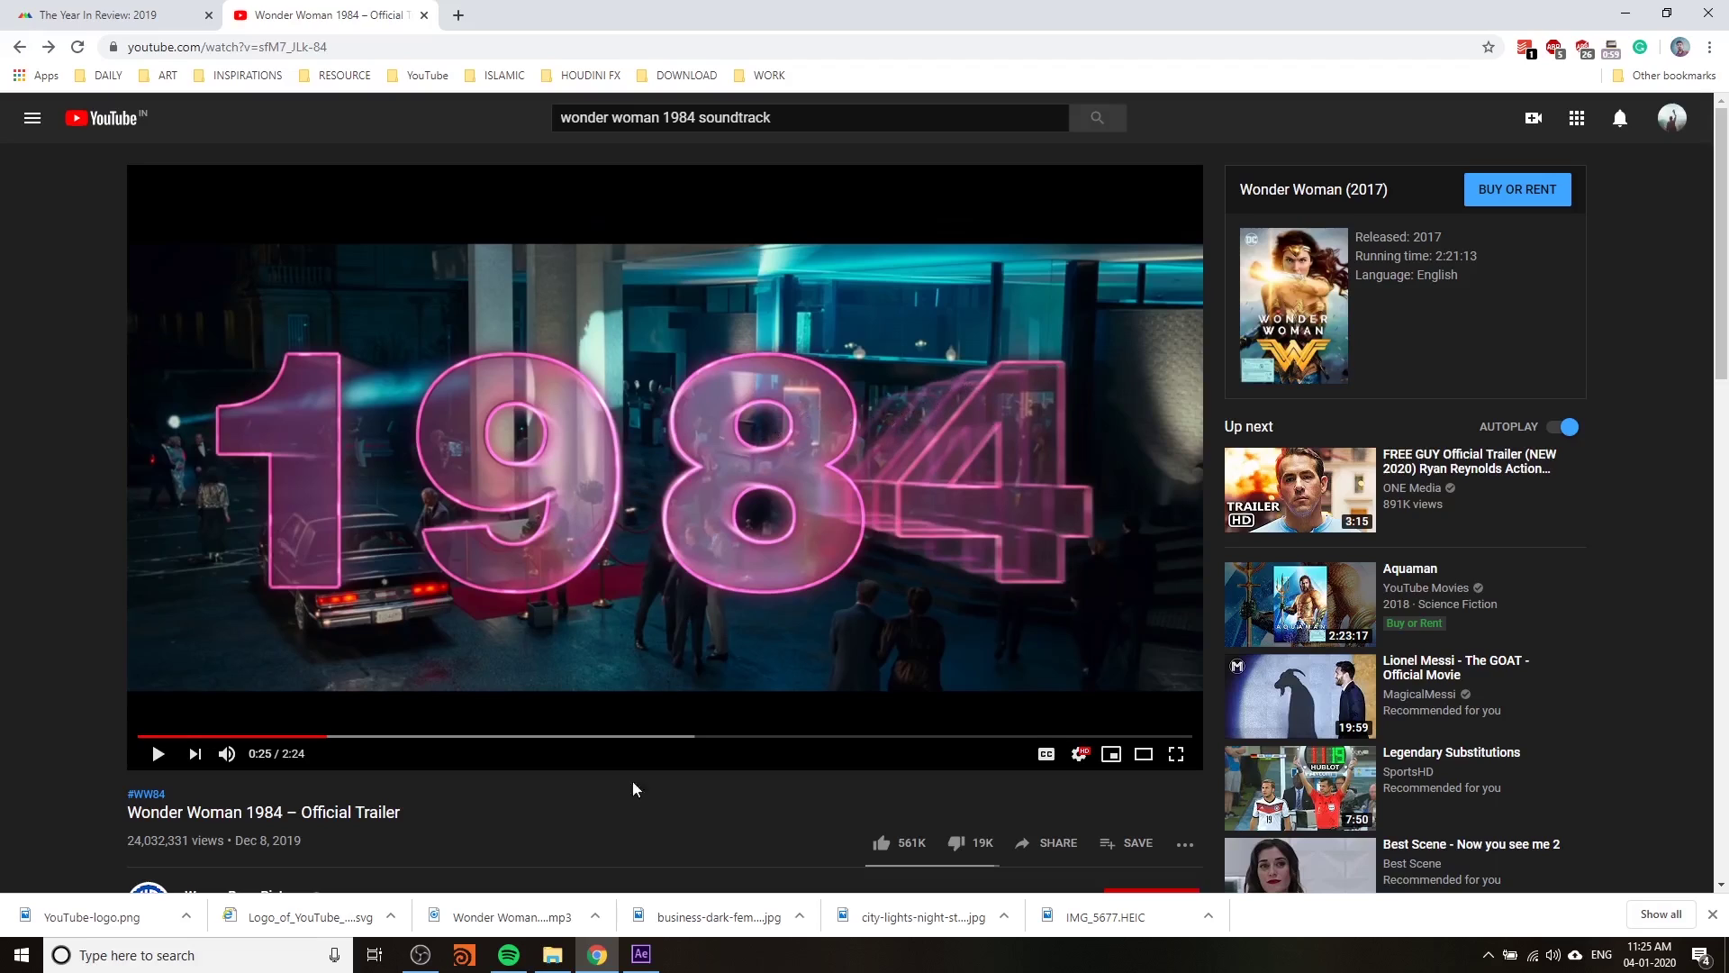
click(641, 957)
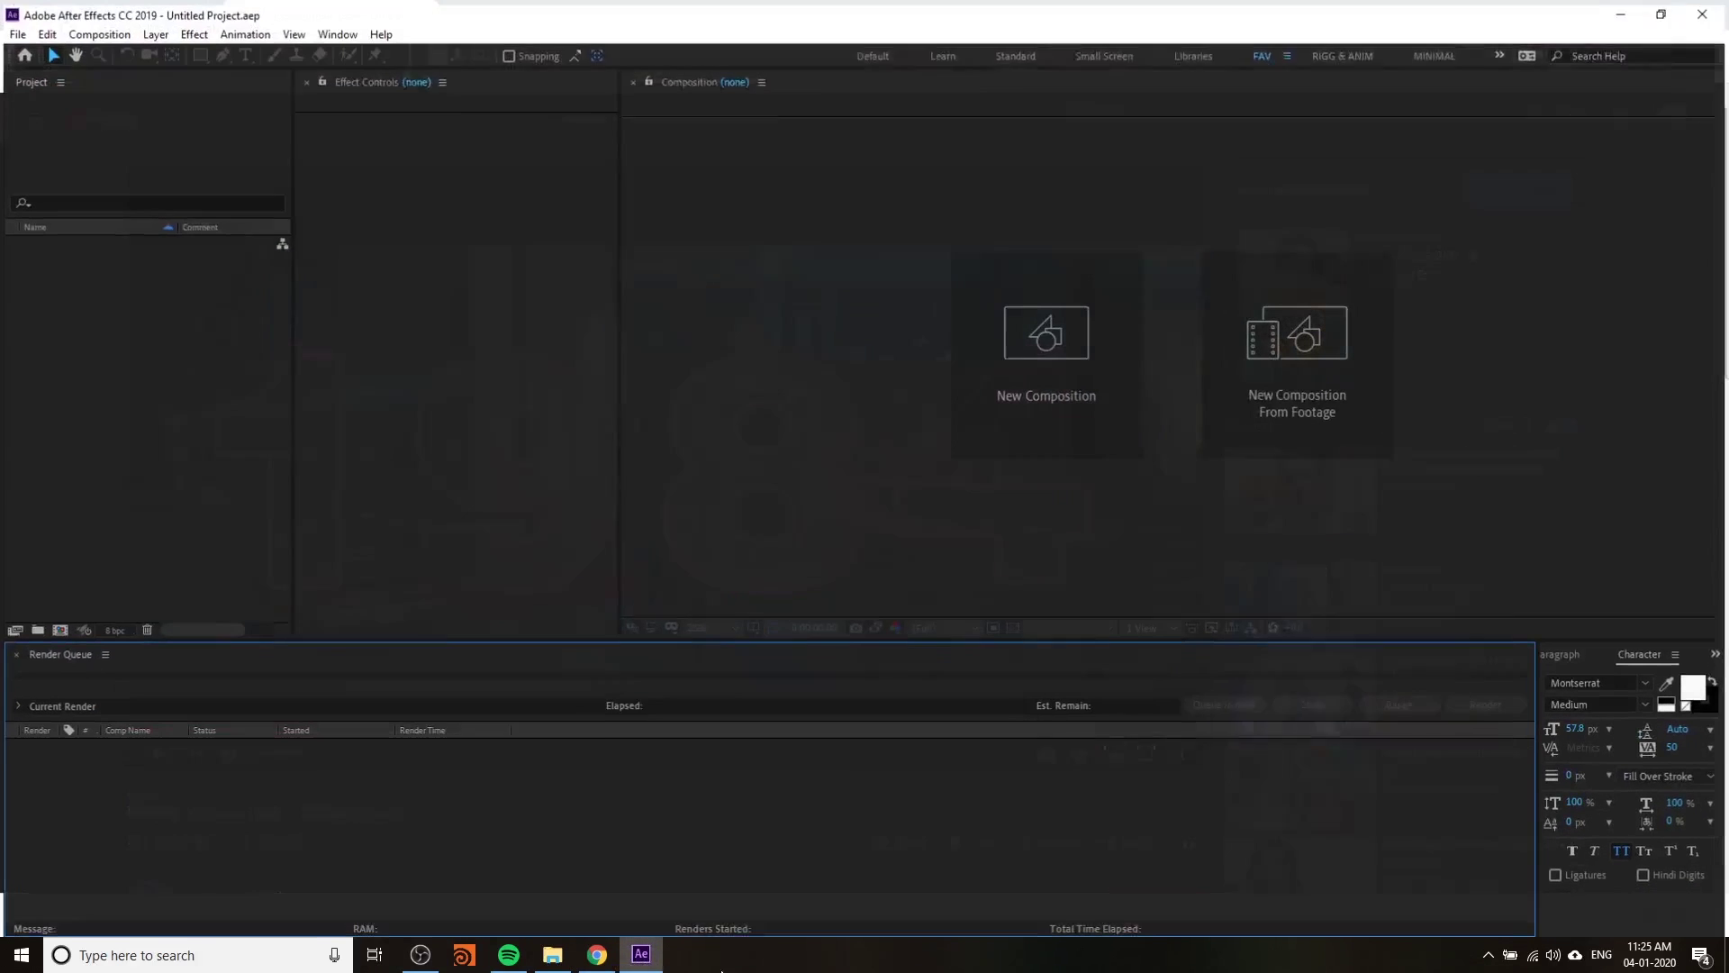
- Create composition WW TITLE from the HDTV 1080 preset at 30 fps, duration 0:00:05:00
click(15, 28)
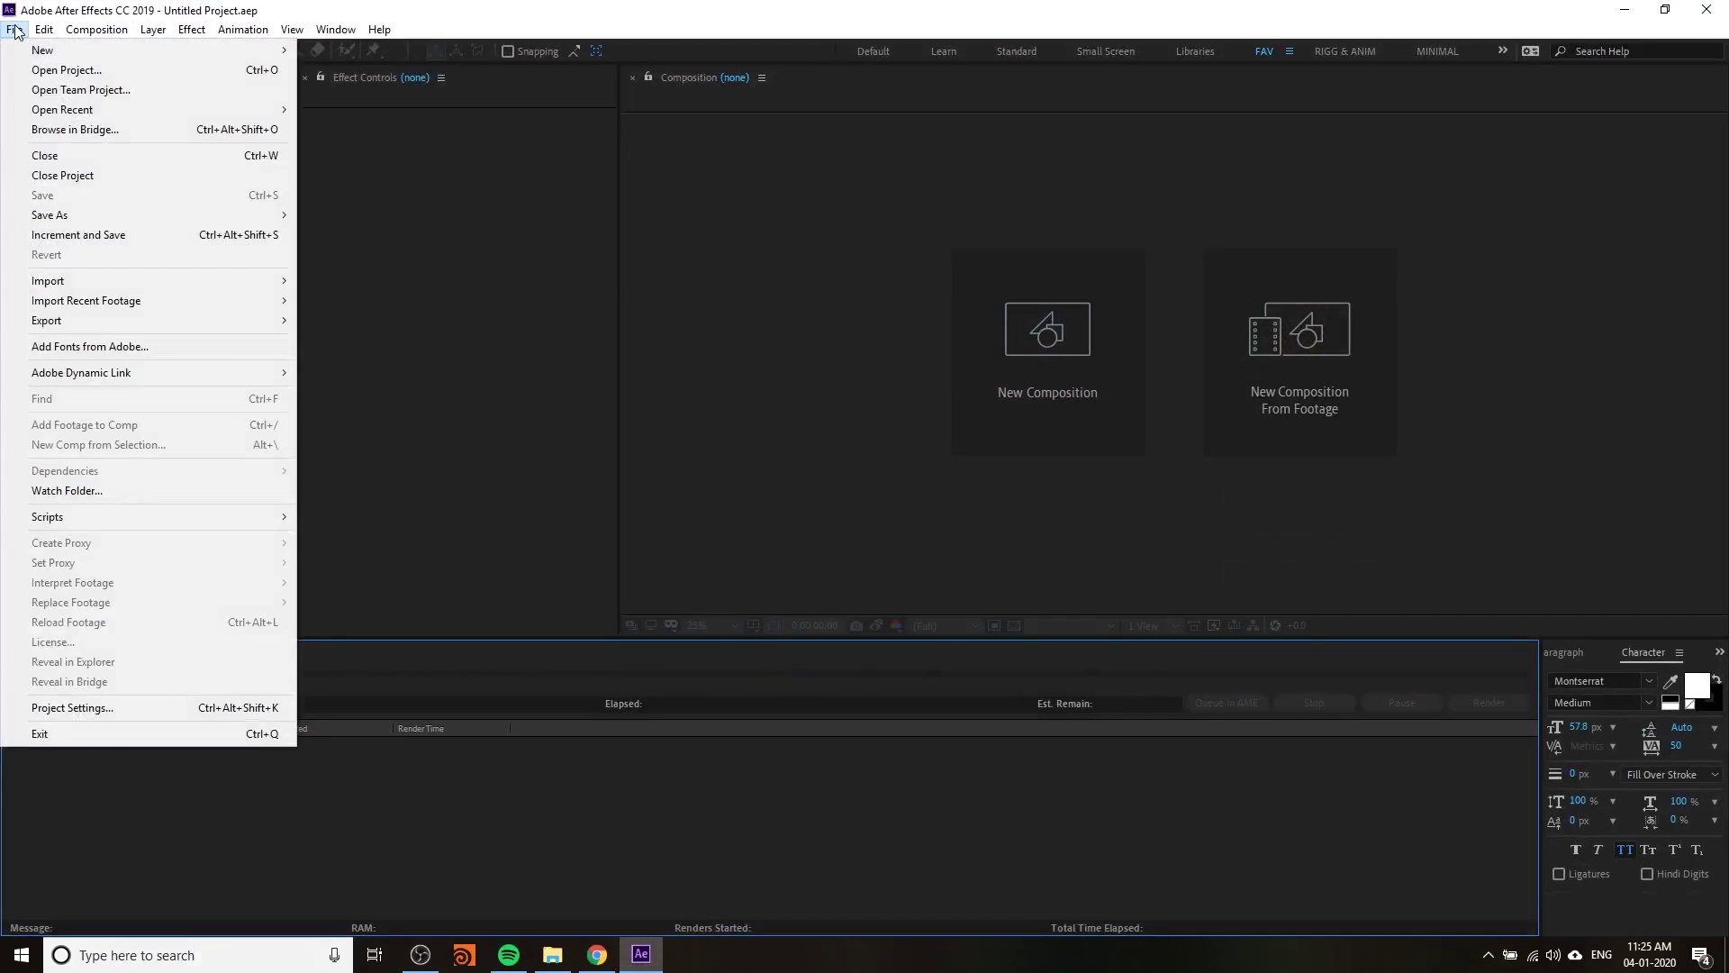
key(Escape)
click(1057, 317)
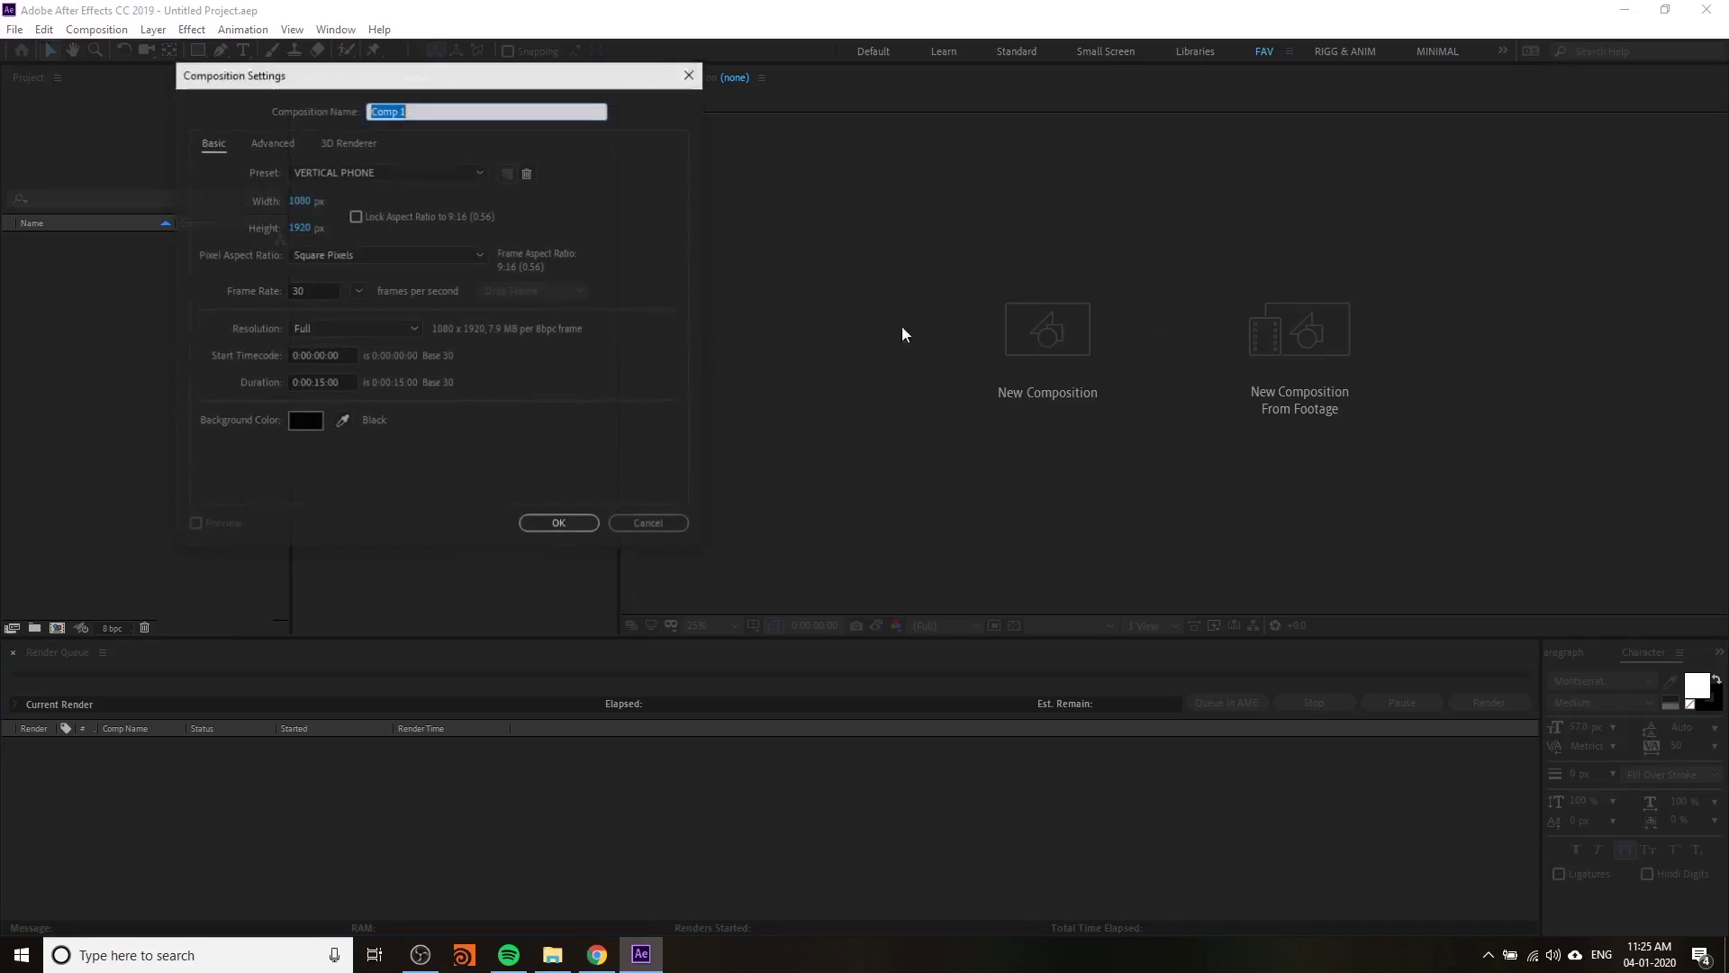
text(ww)
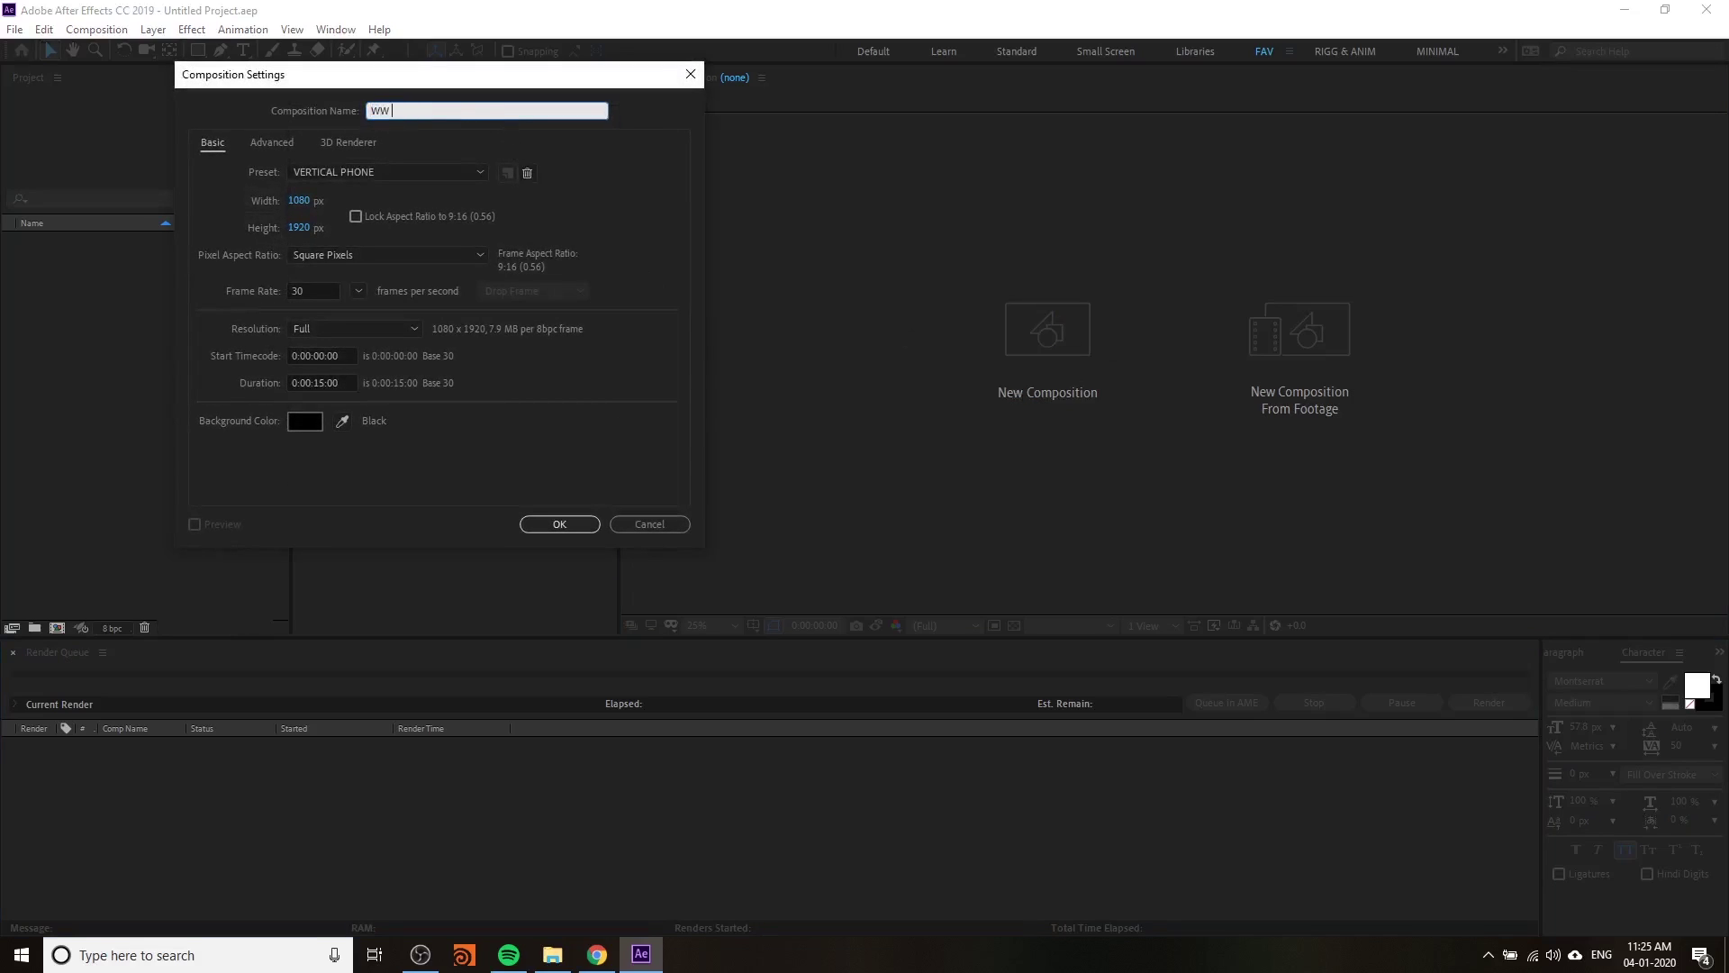
text( TITLE)
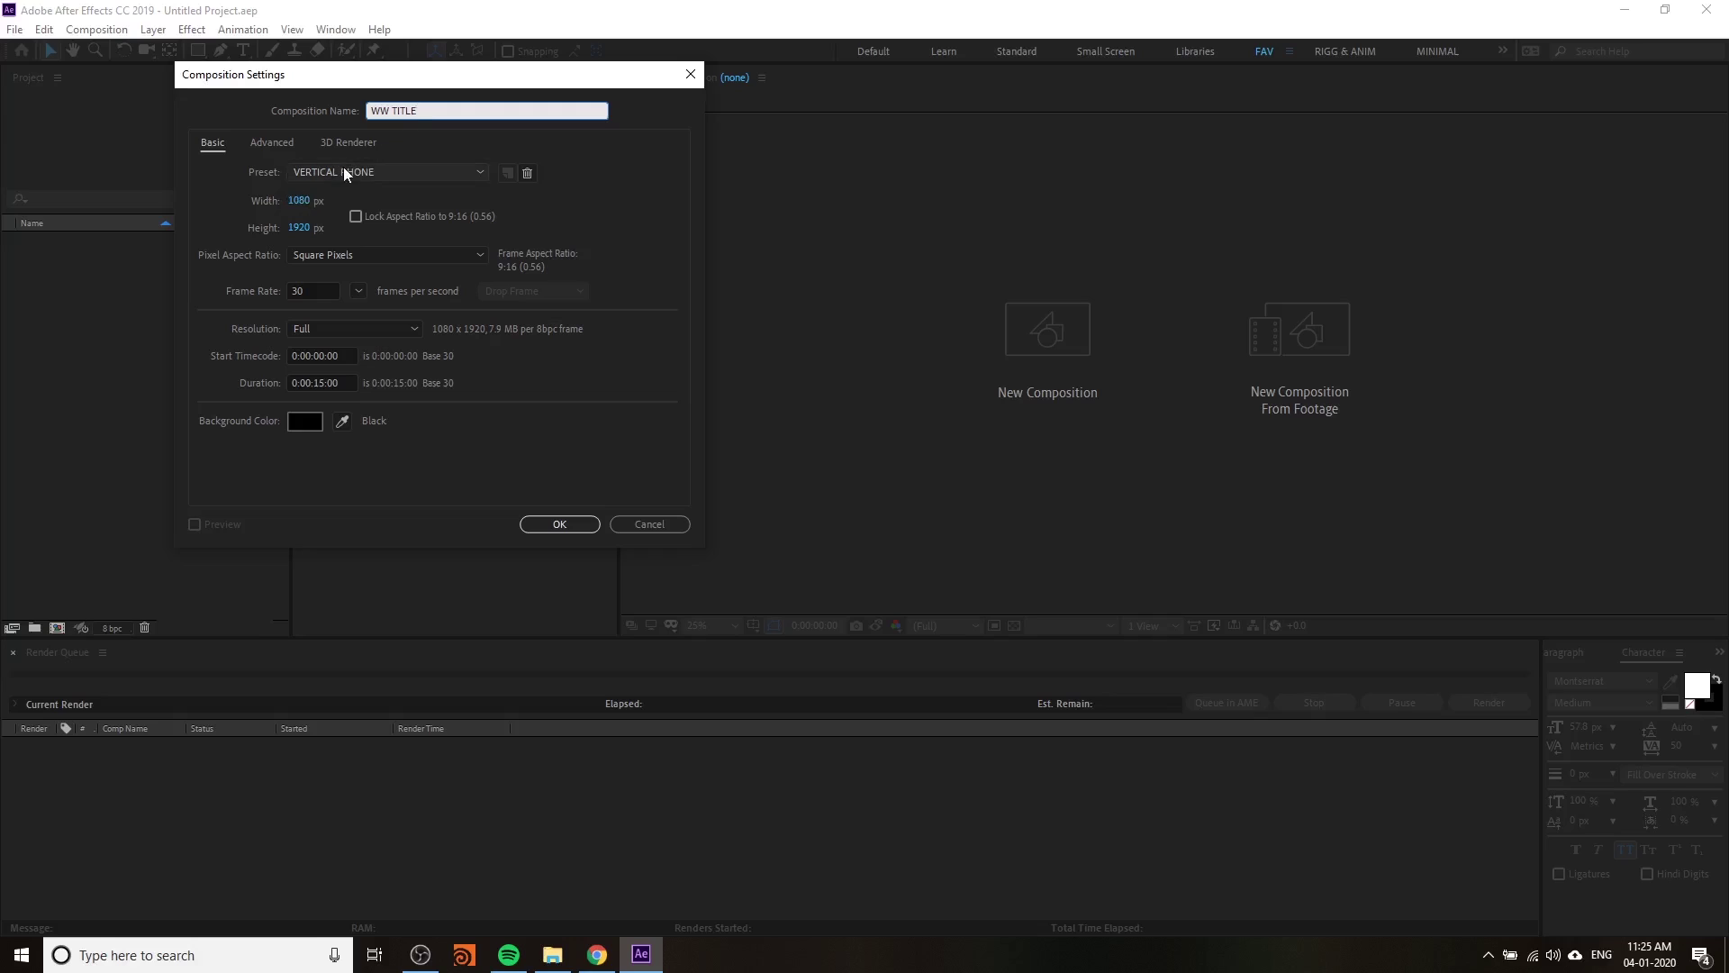
click(343, 169)
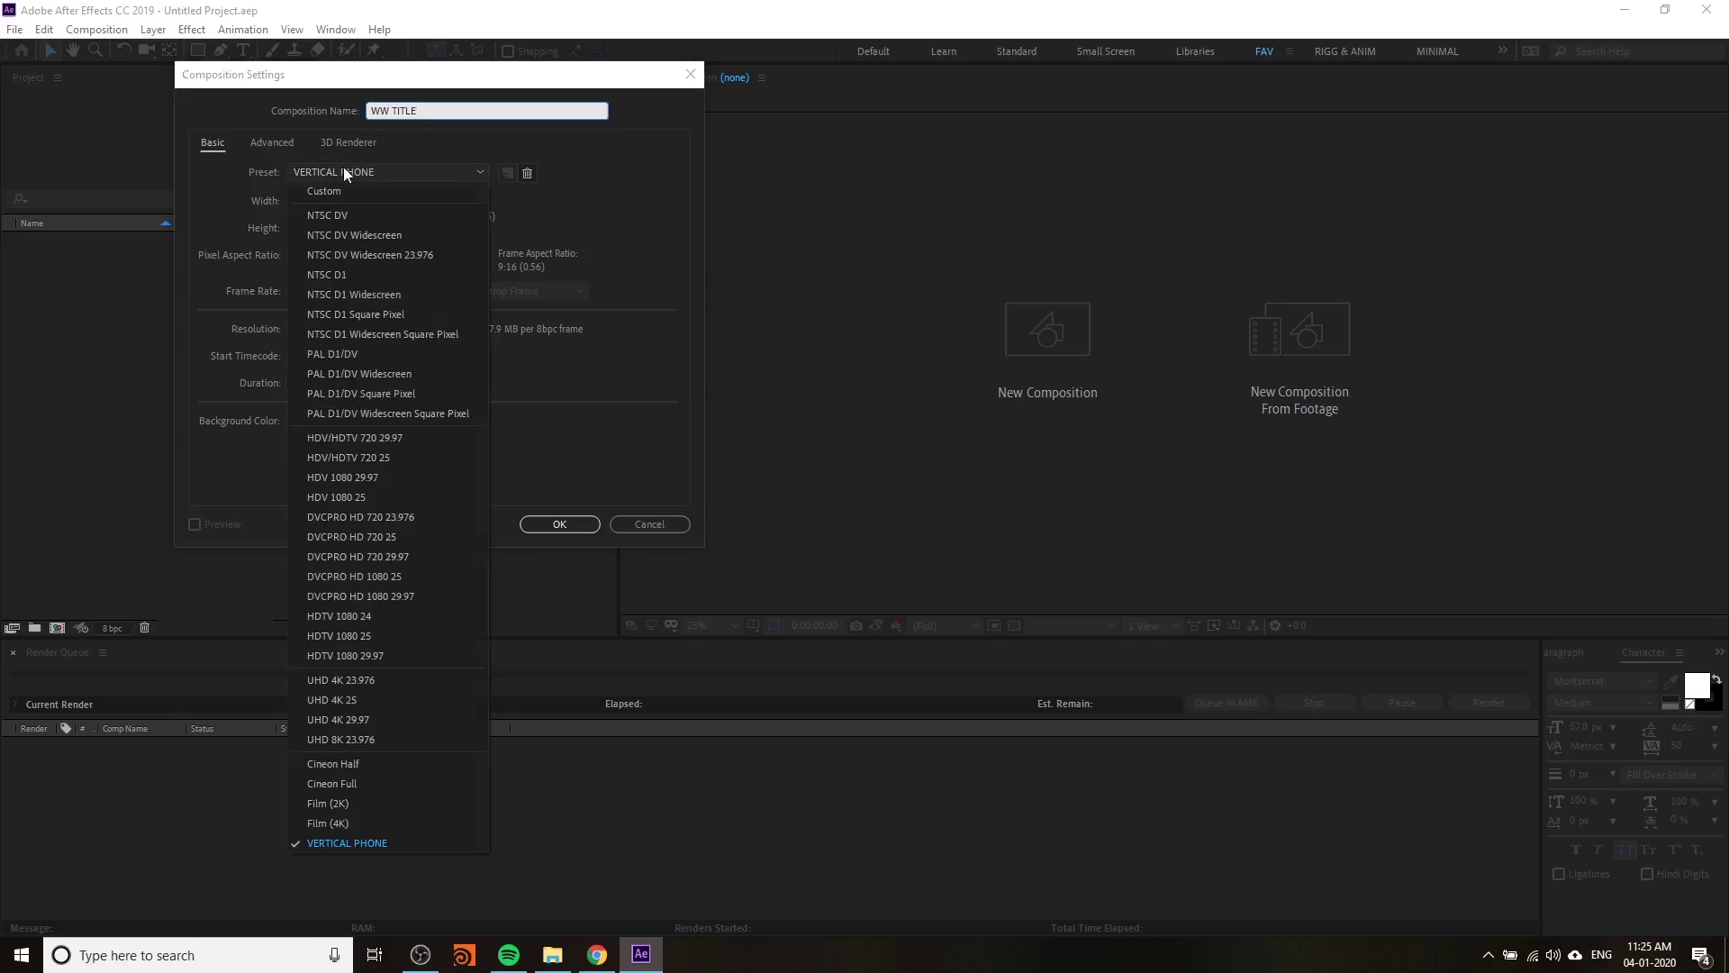
click(384, 652)
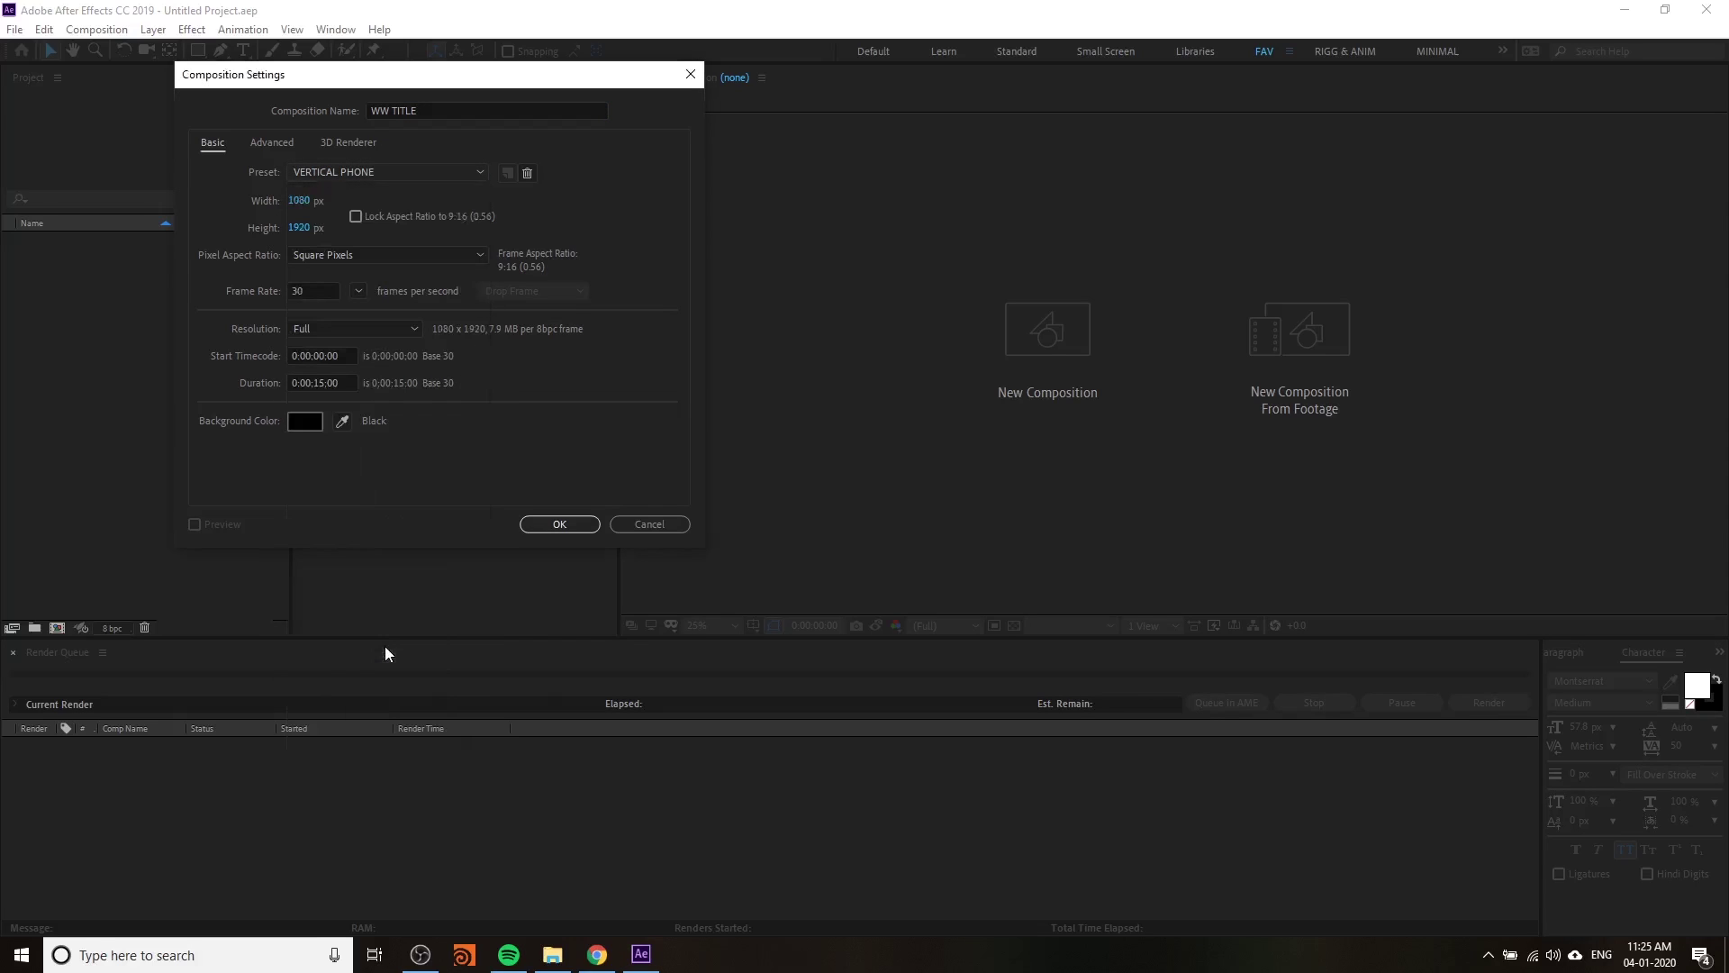
click(359, 290)
click(389, 453)
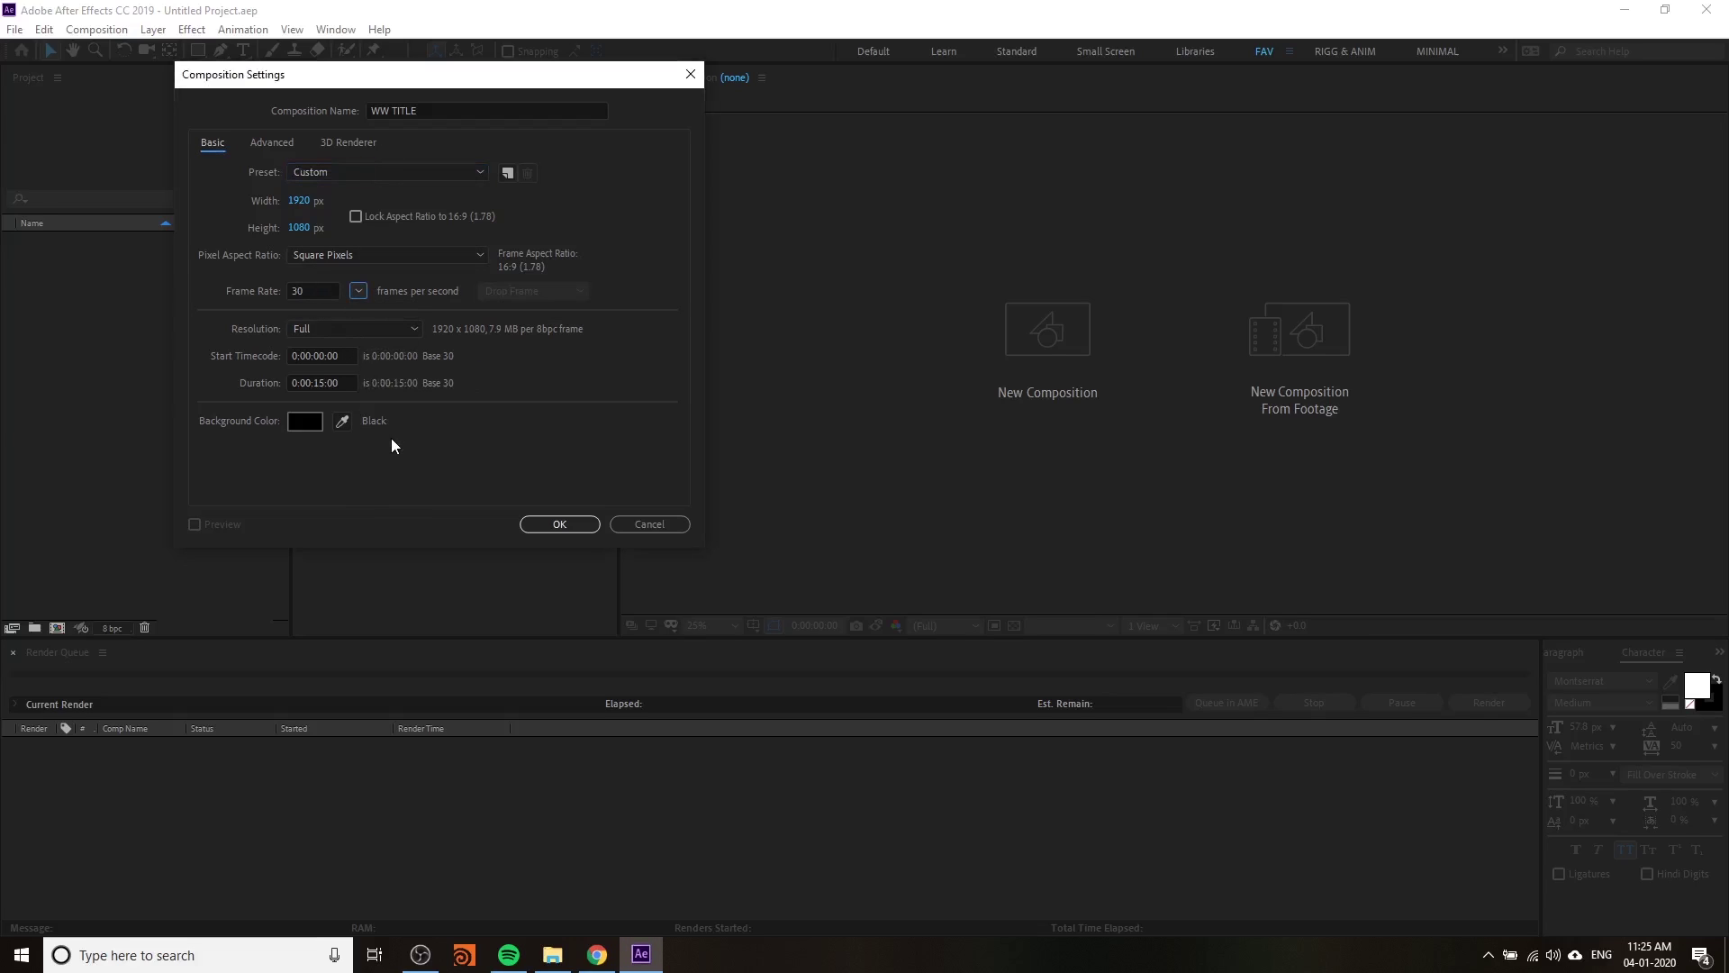
click(318, 381)
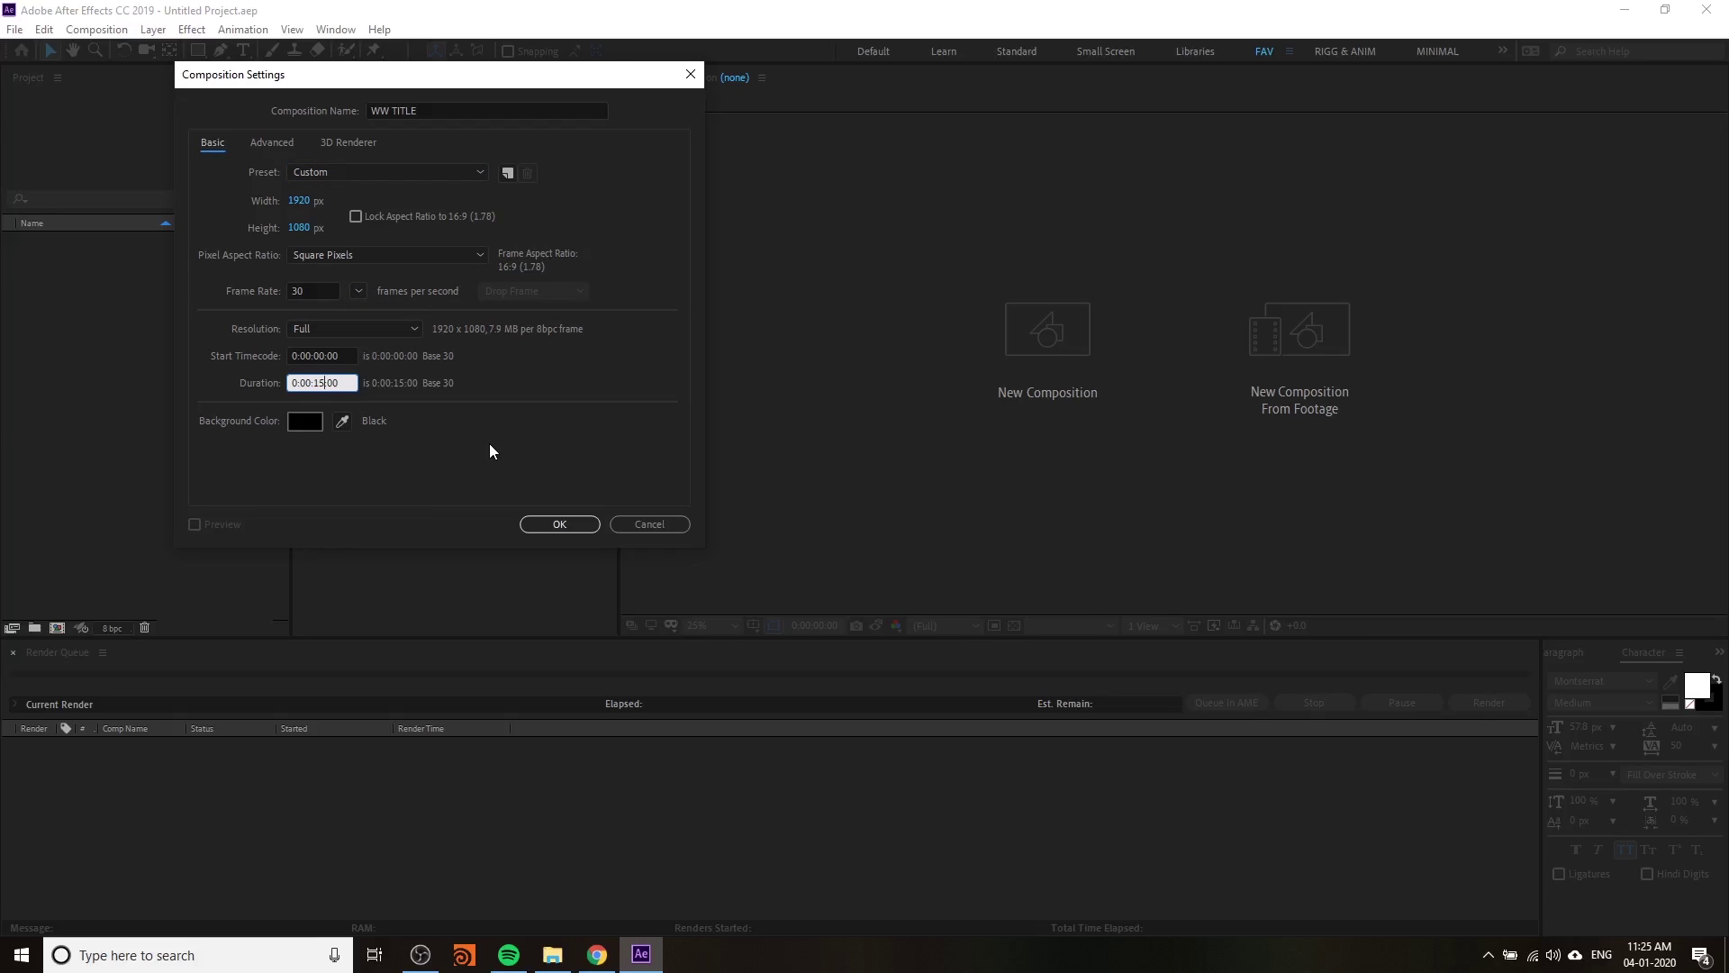
key(BackSpace)
key(BackSpace)
text(05)
click(532, 526)
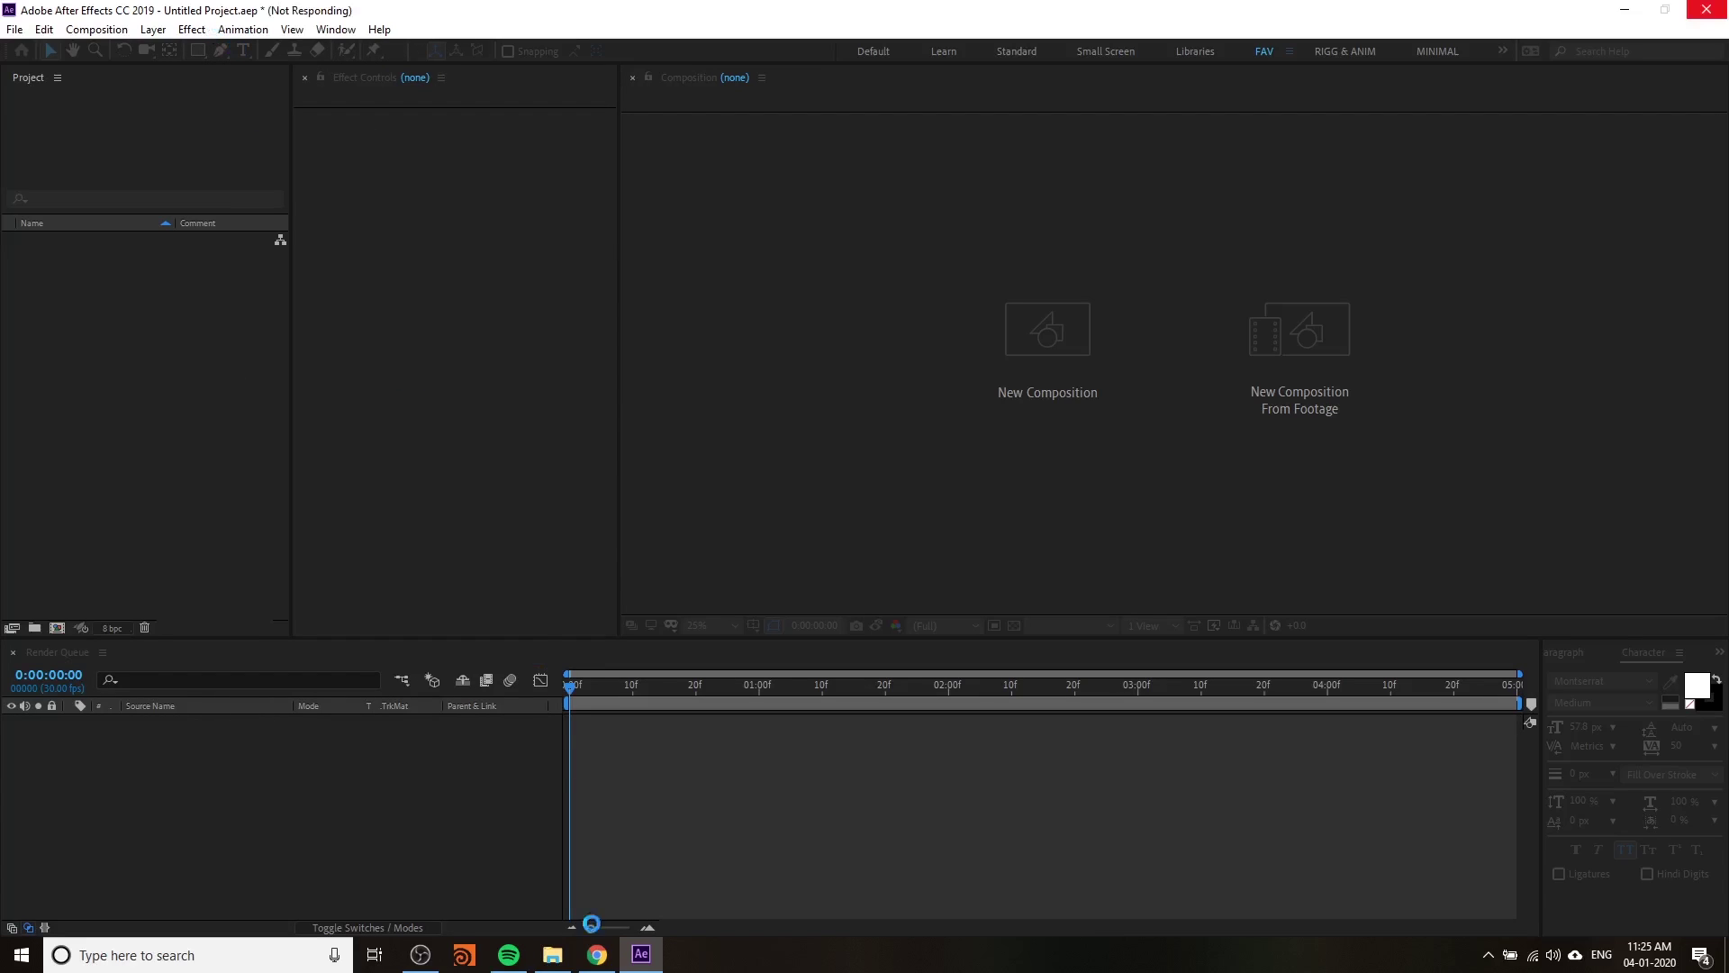
- Import city-lights-night-street-92248.jpg from the WW folder into the Project panel
click(552, 955)
click(819, 191)
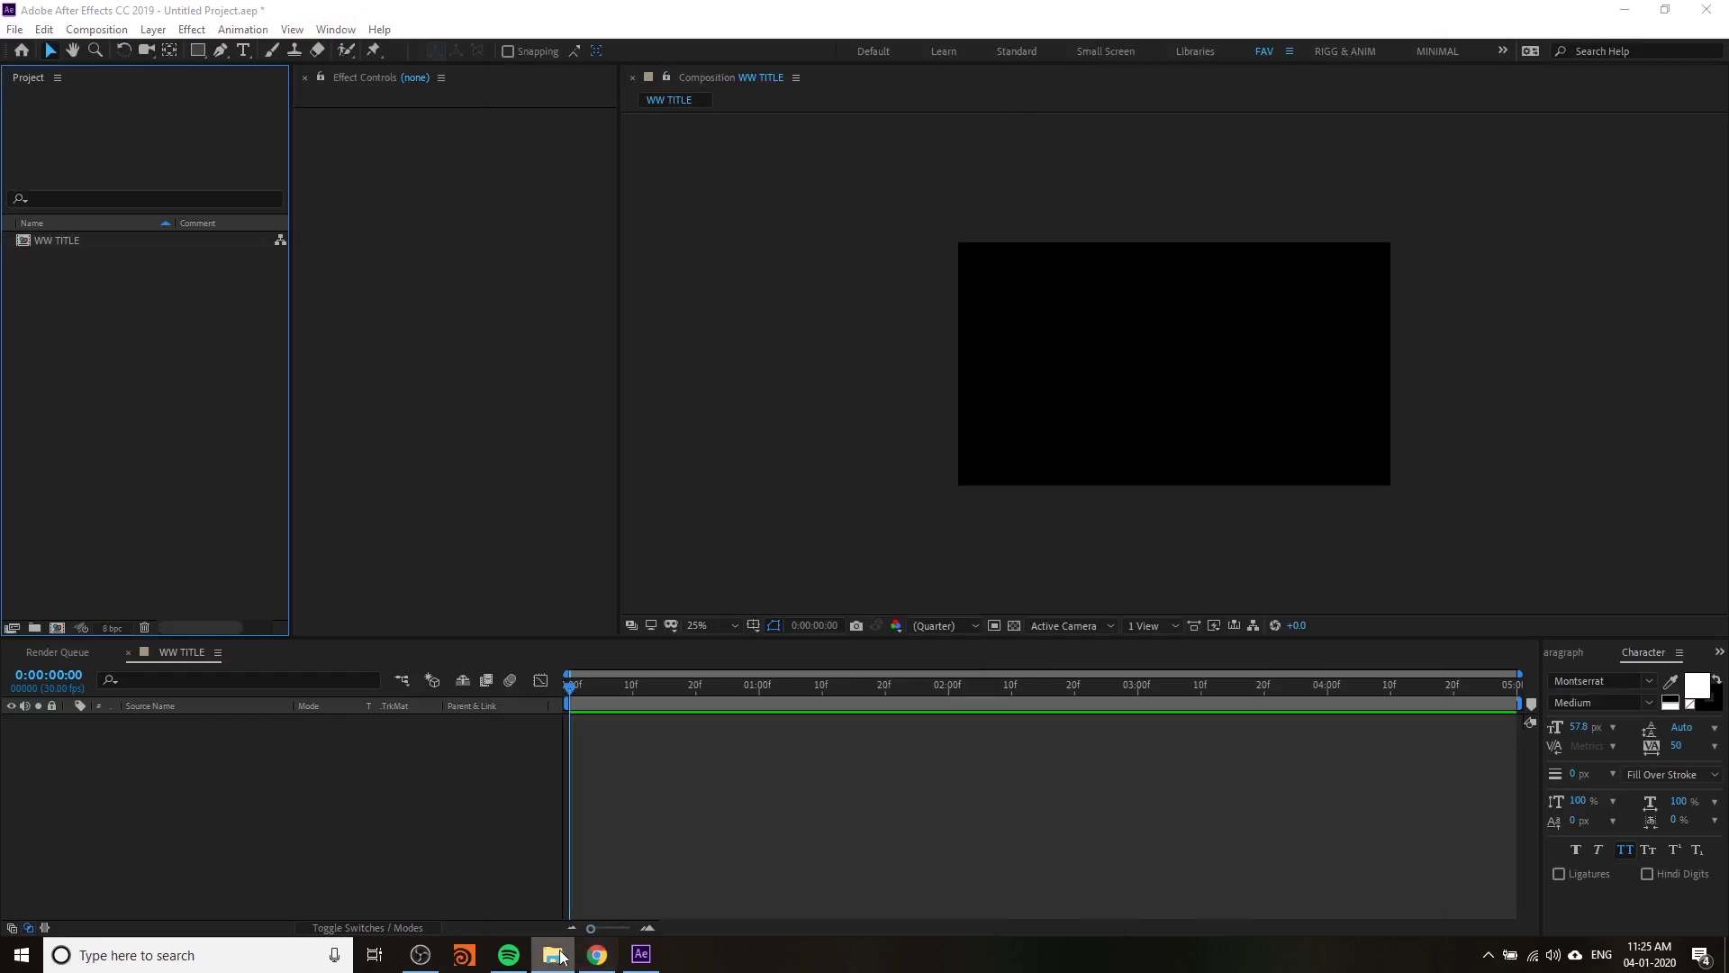
click(552, 955)
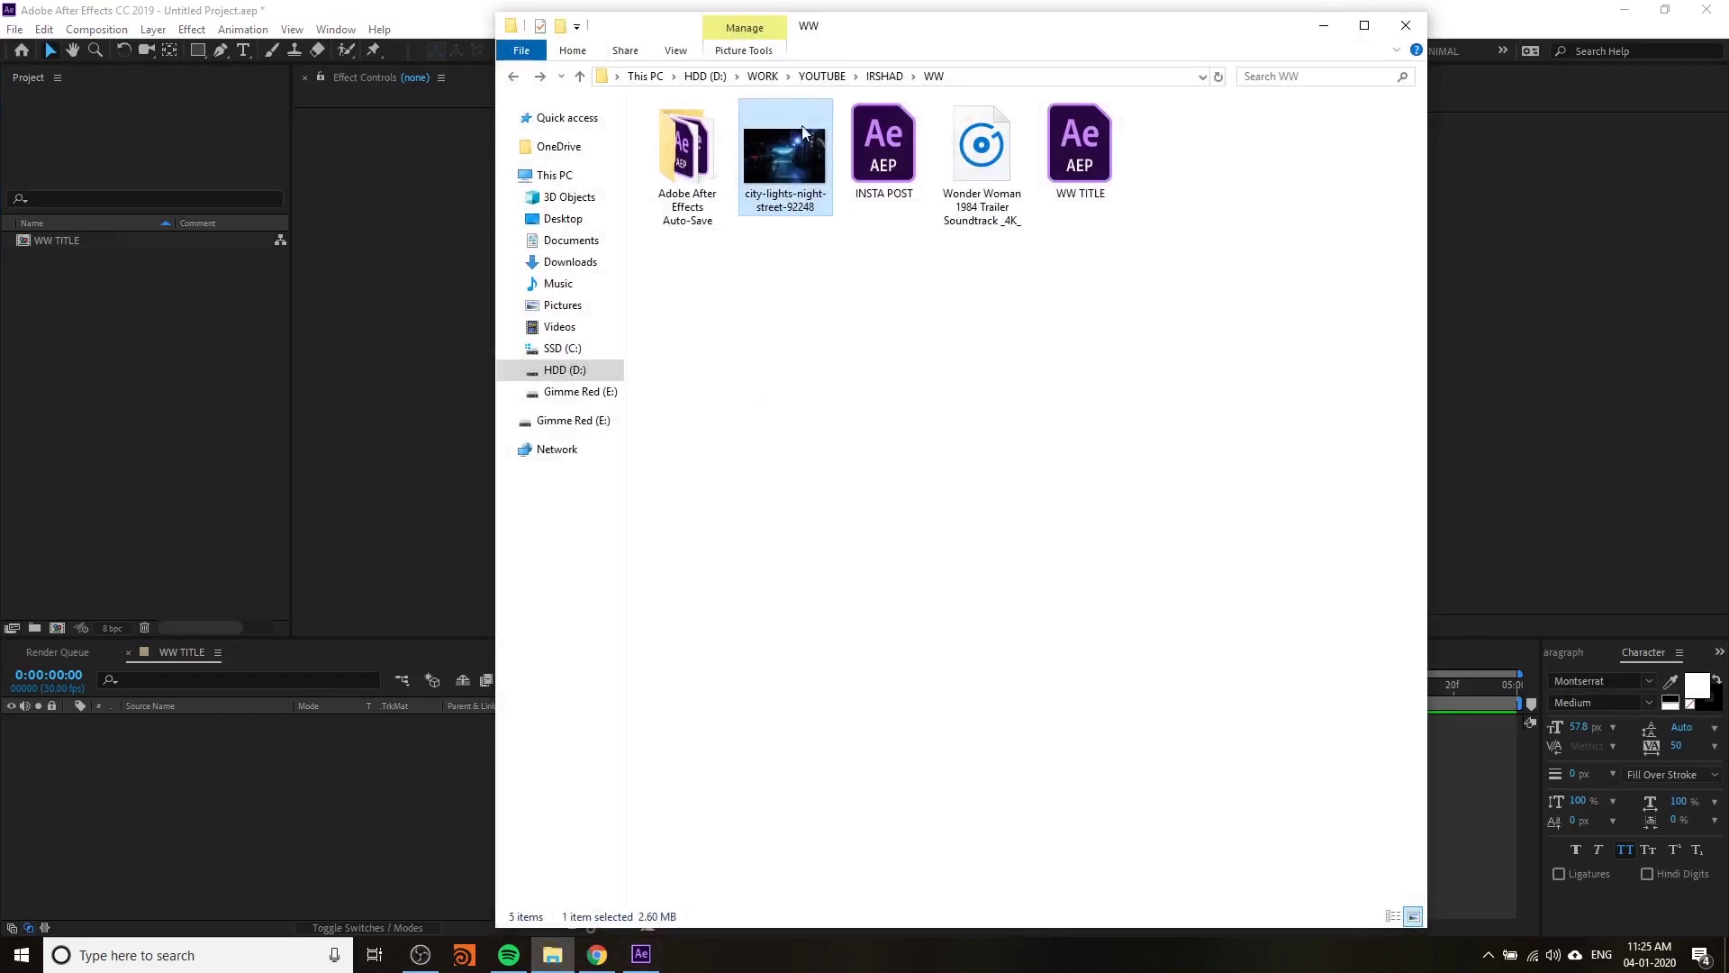
drag(802, 126, 232, 393)
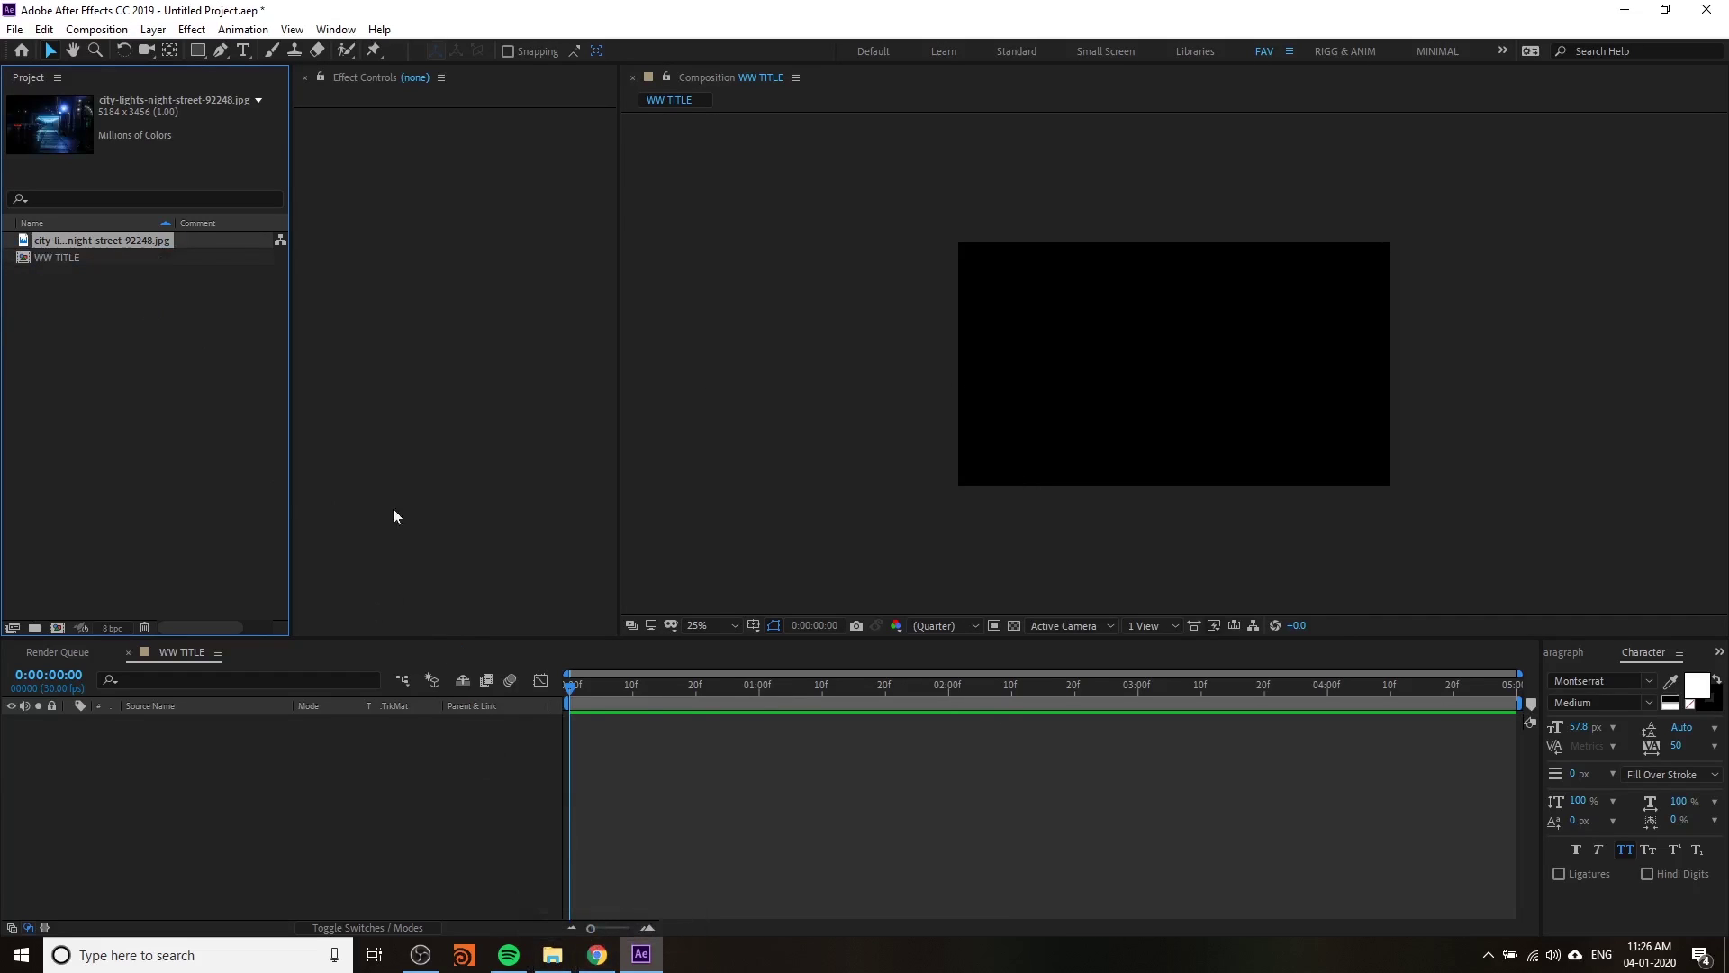
- Add the street photo to the WW TITLE timeline and scale it to fill the frame
drag(134, 244, 207, 789)
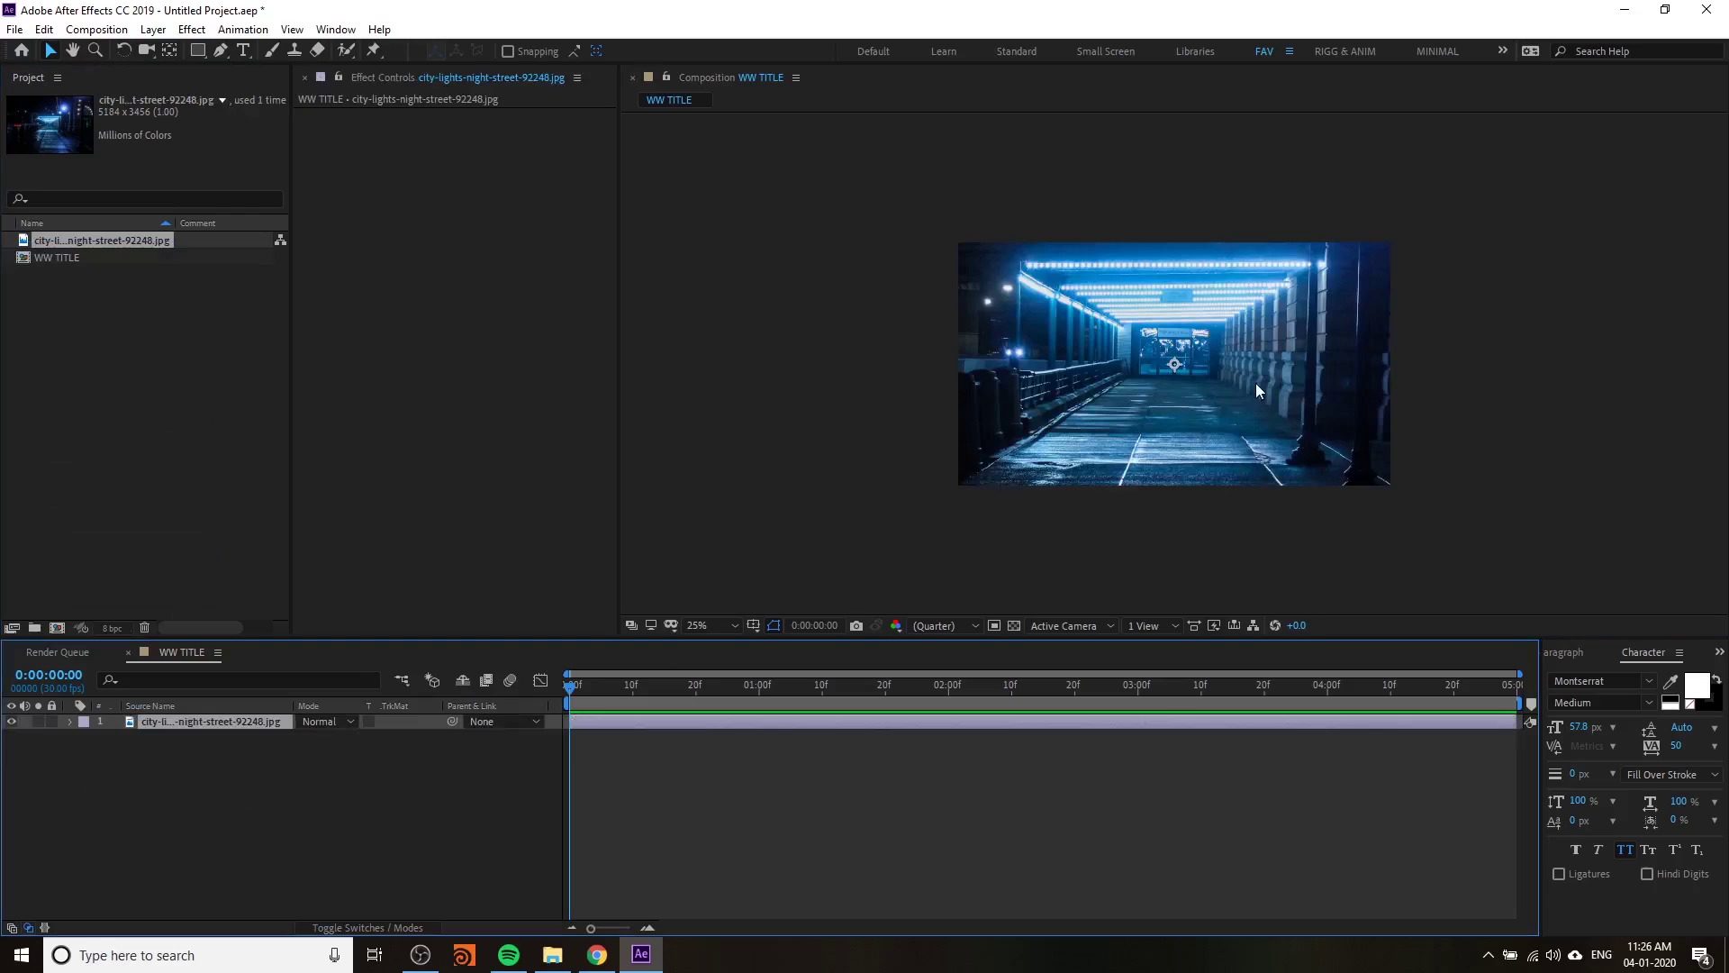
key(comma)
key(comma)
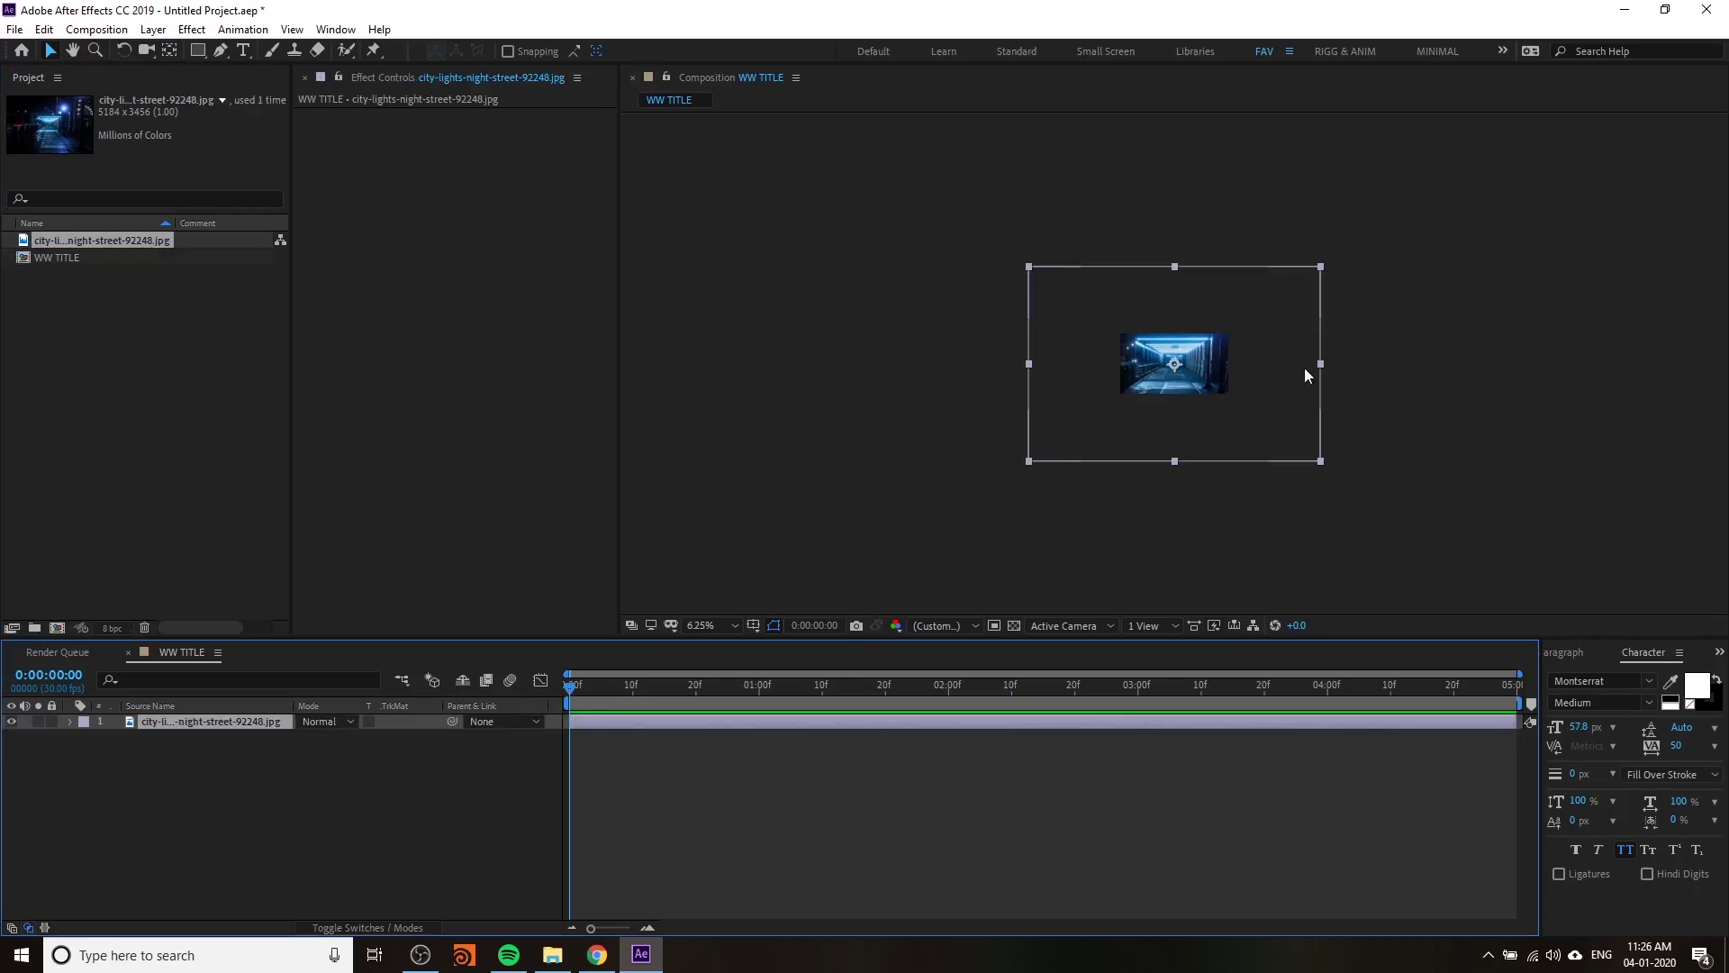
key(period)
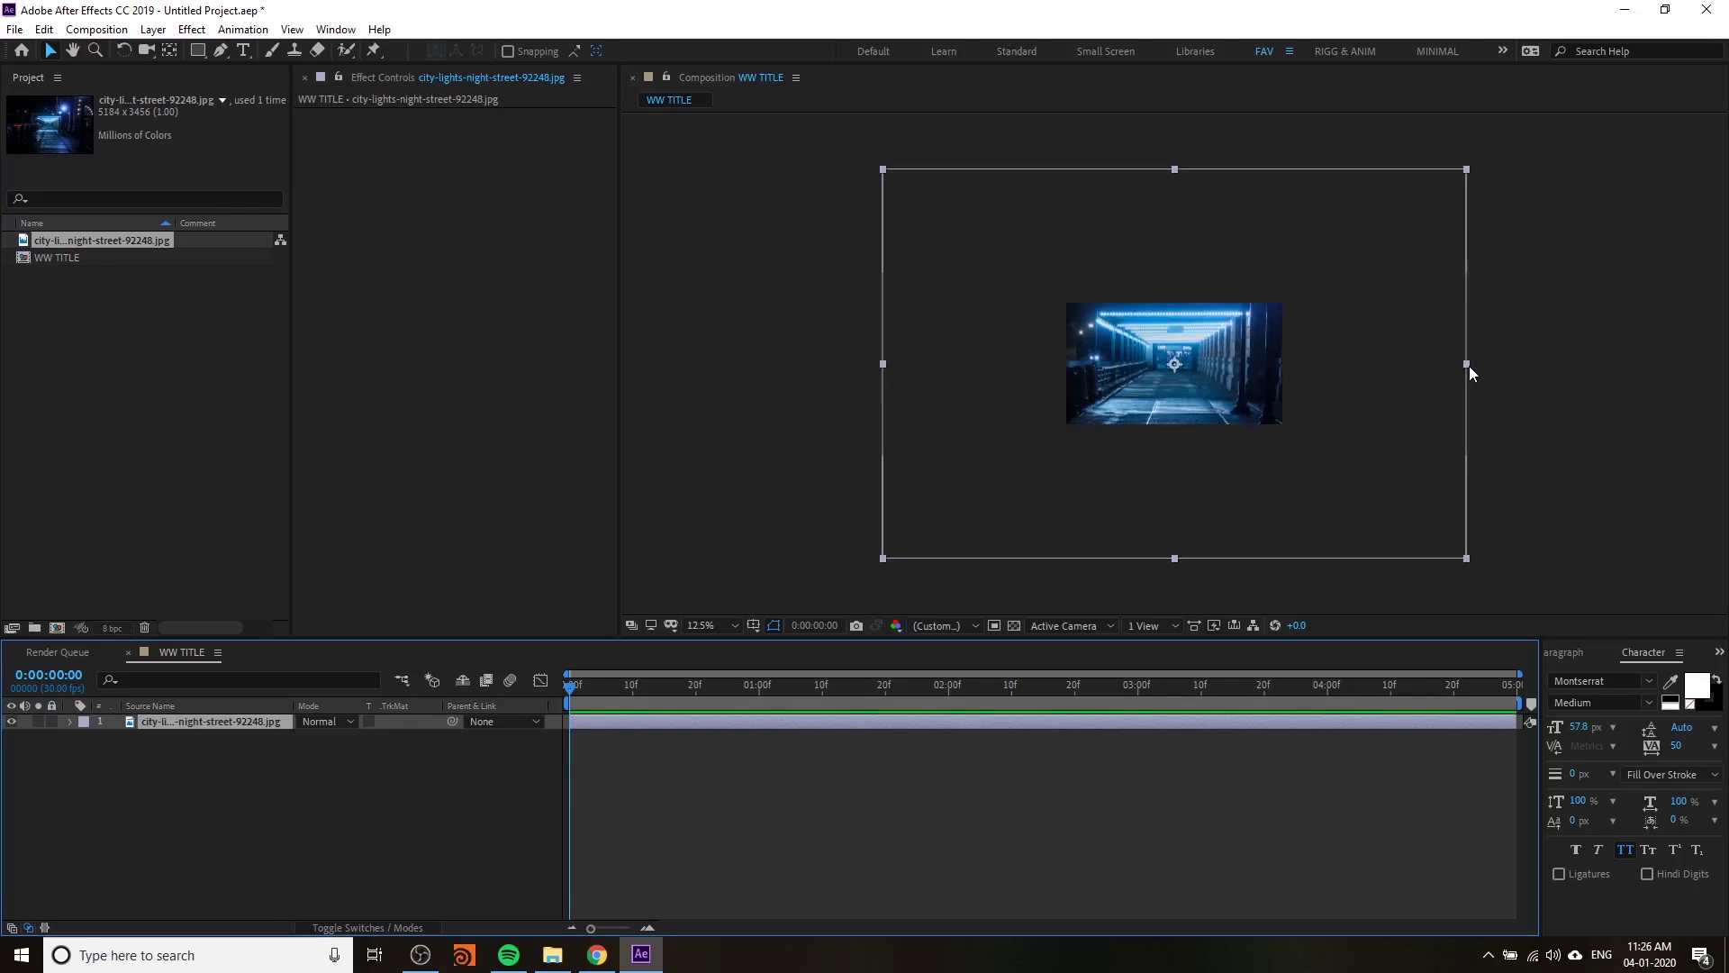
drag(1467, 362, 1290, 365)
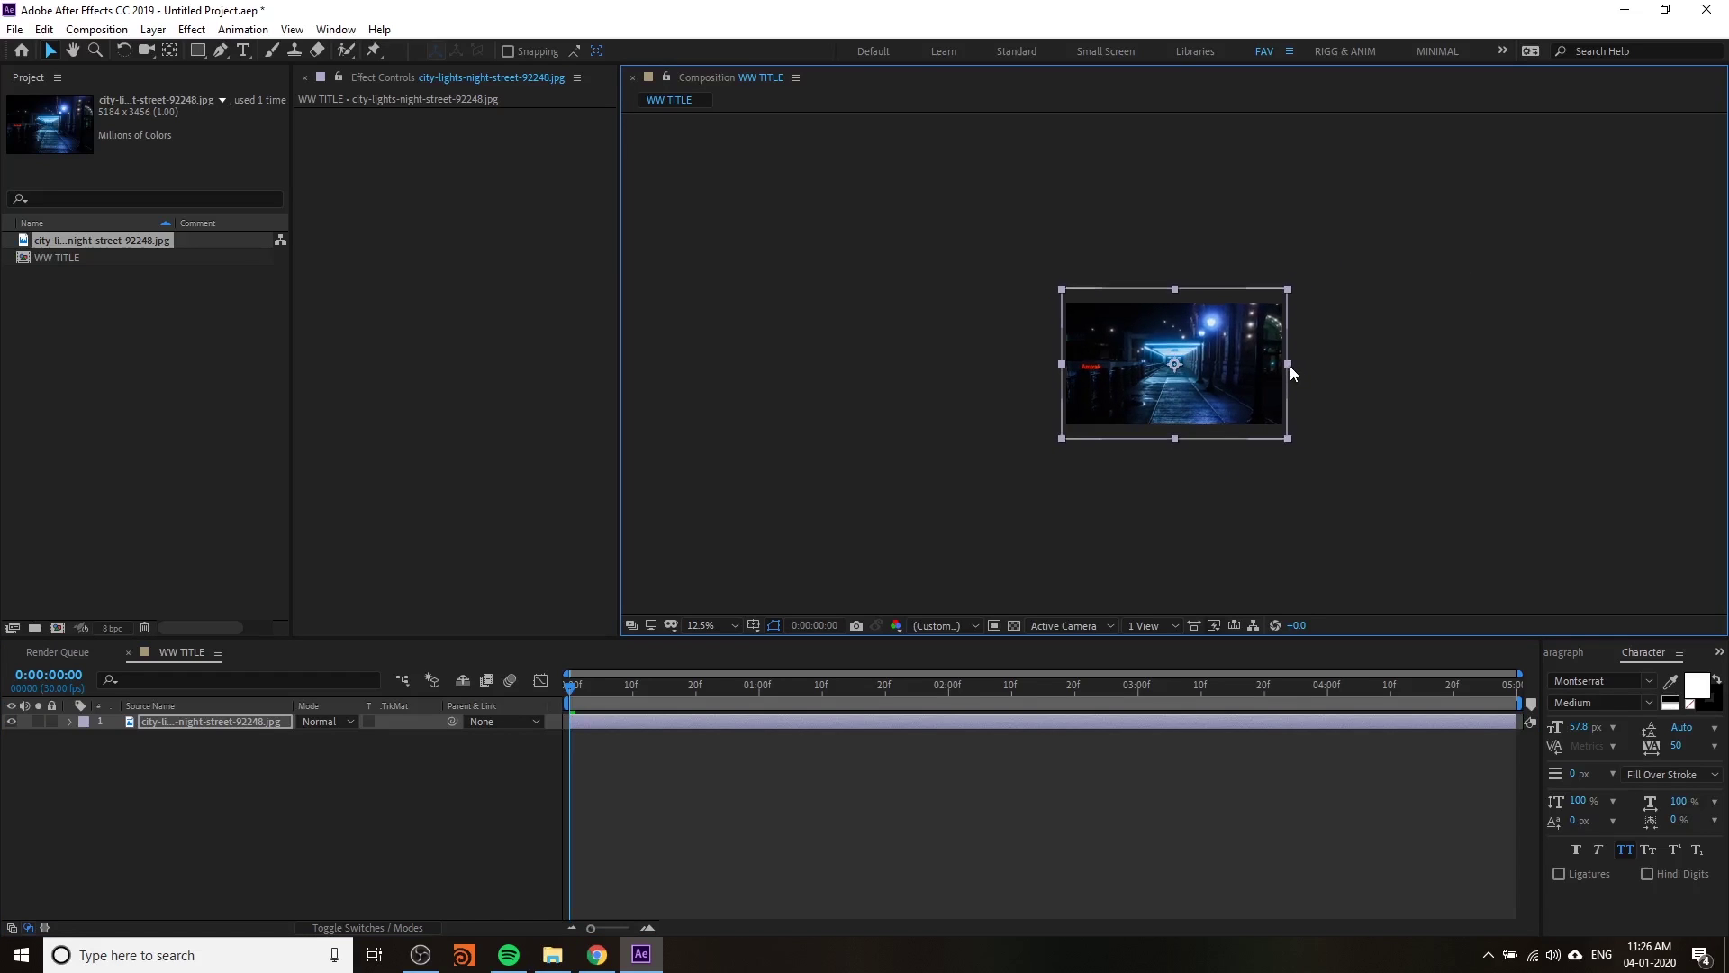
key(period)
key(period)
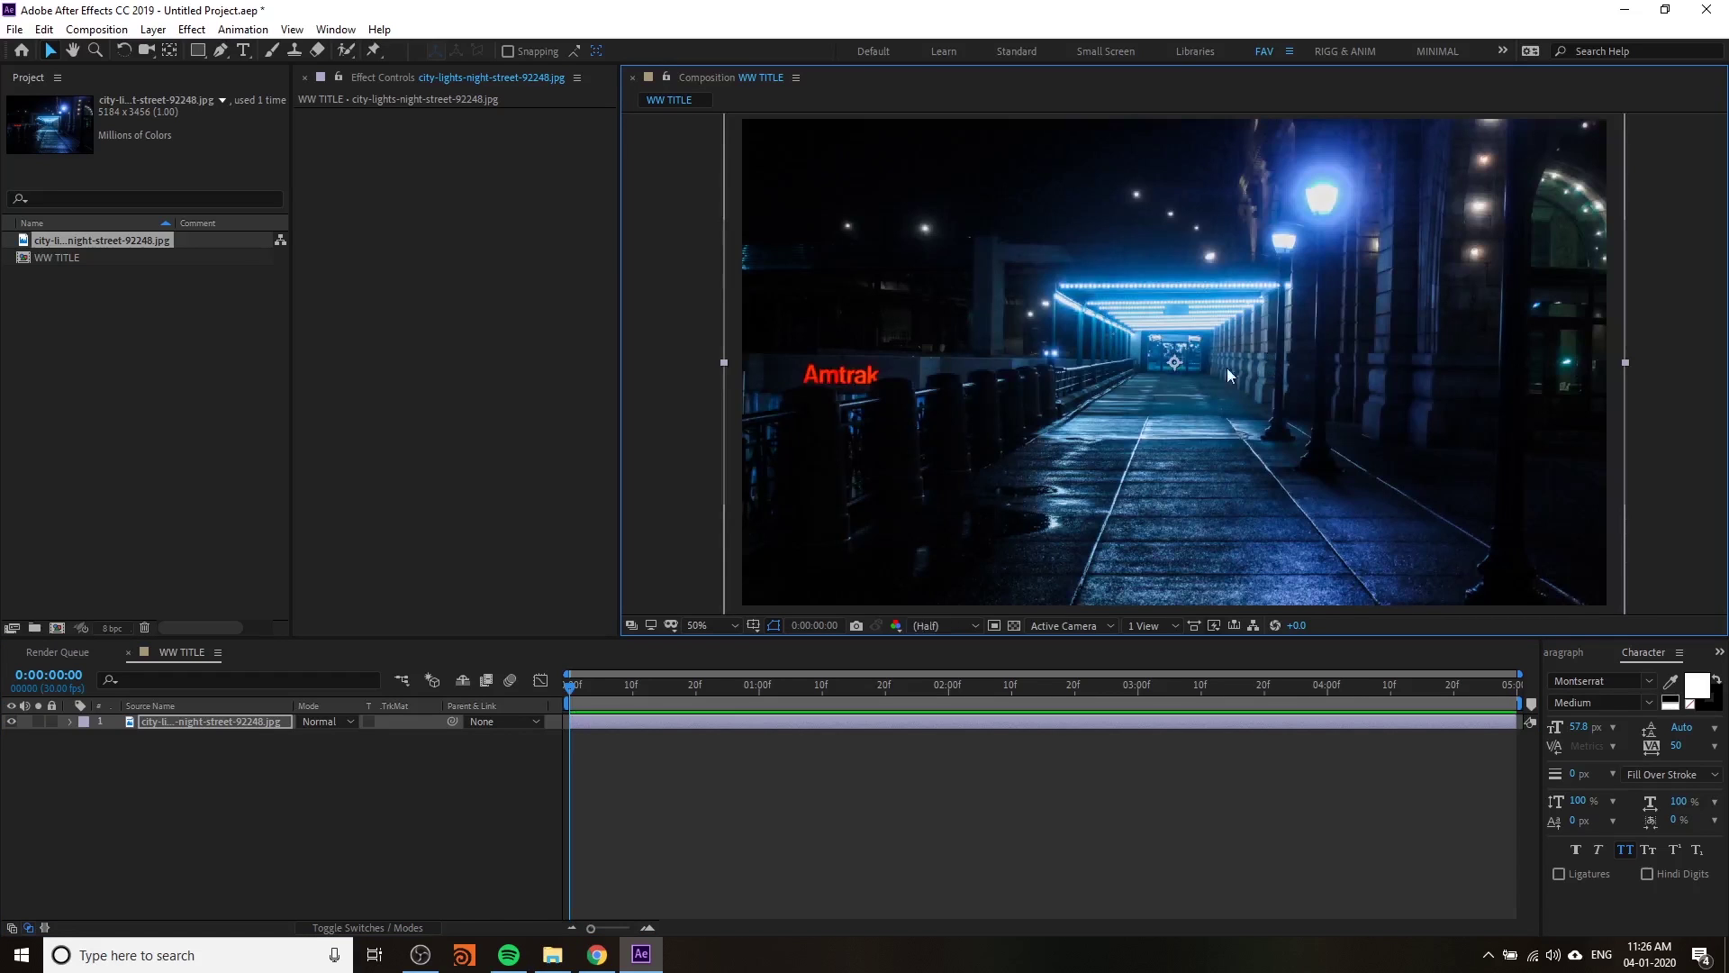
scroll(1227, 367, right, 1)
- Lock the street photo layer and zoom the viewer back out
click(153, 726)
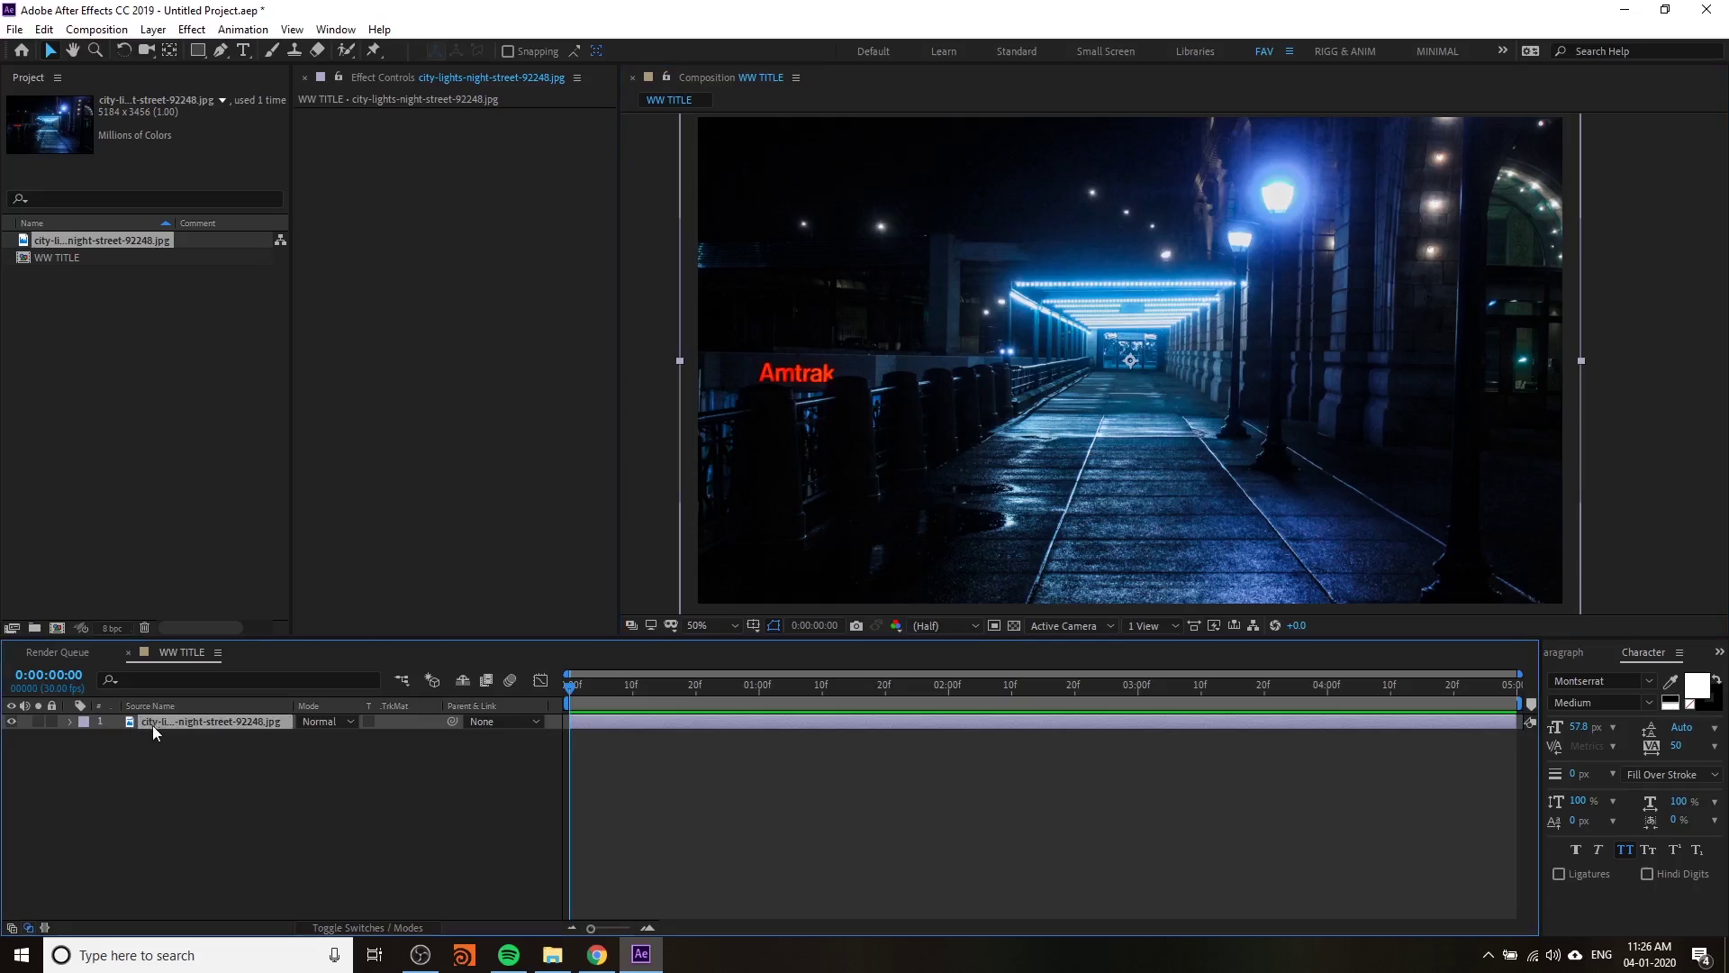
click(52, 723)
click(959, 403)
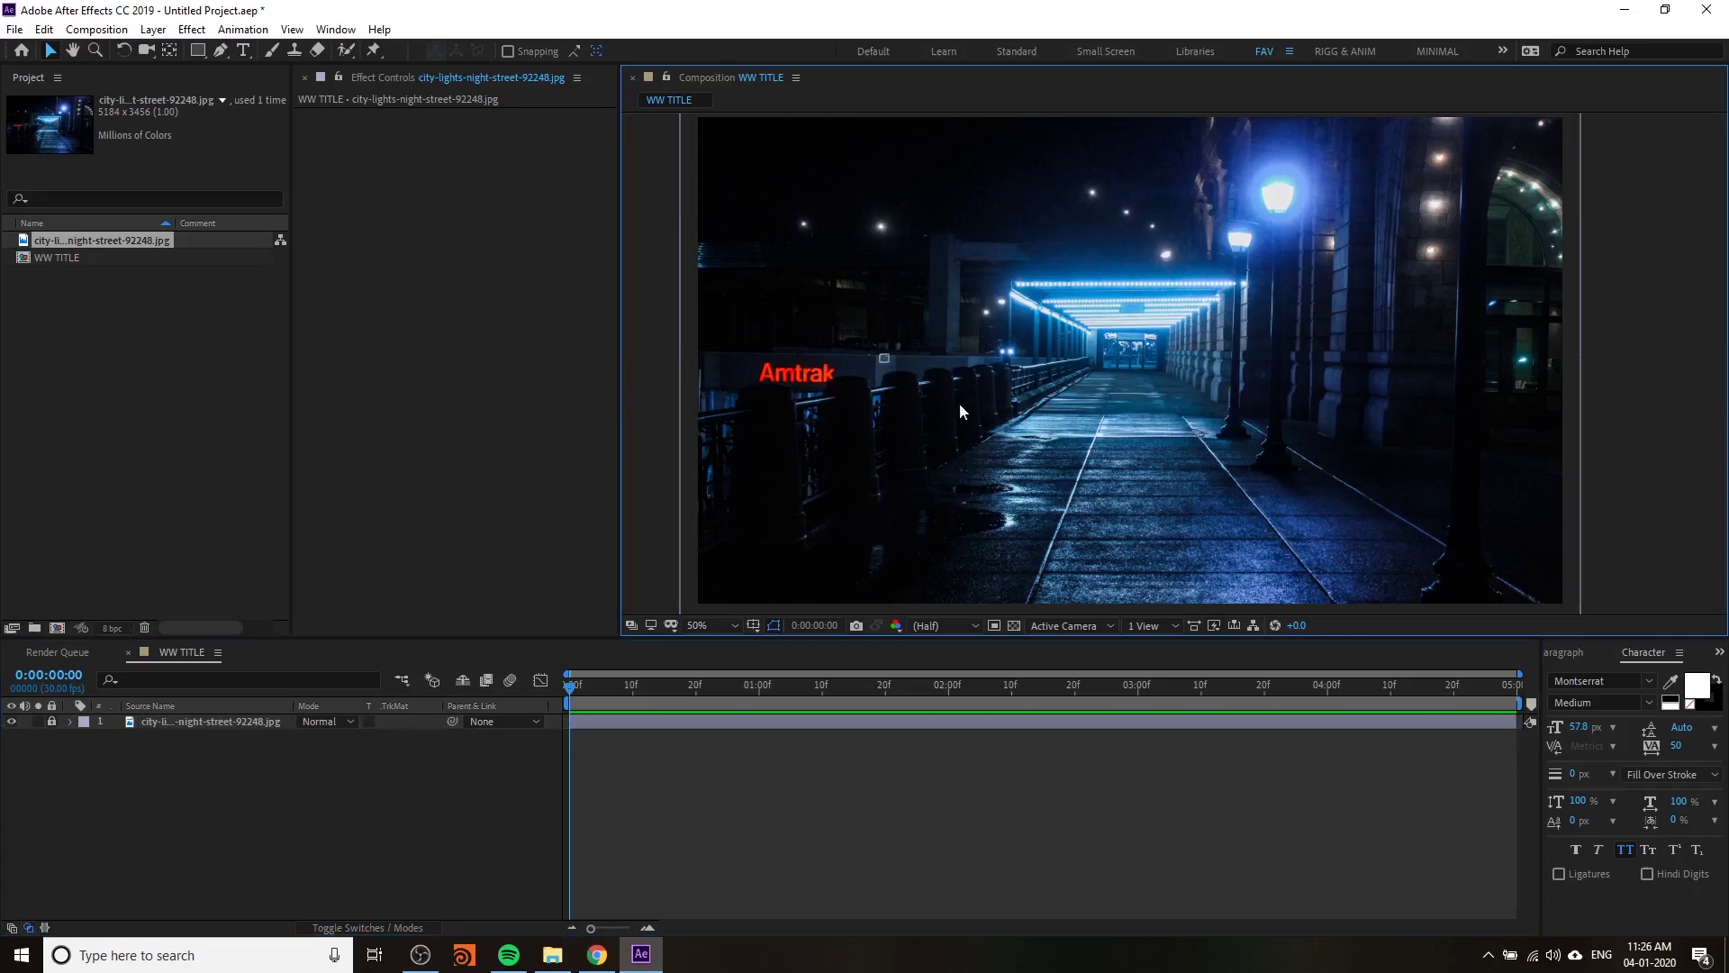
key(comma)
key(comma)
drag(1211, 376, 1358, 442)
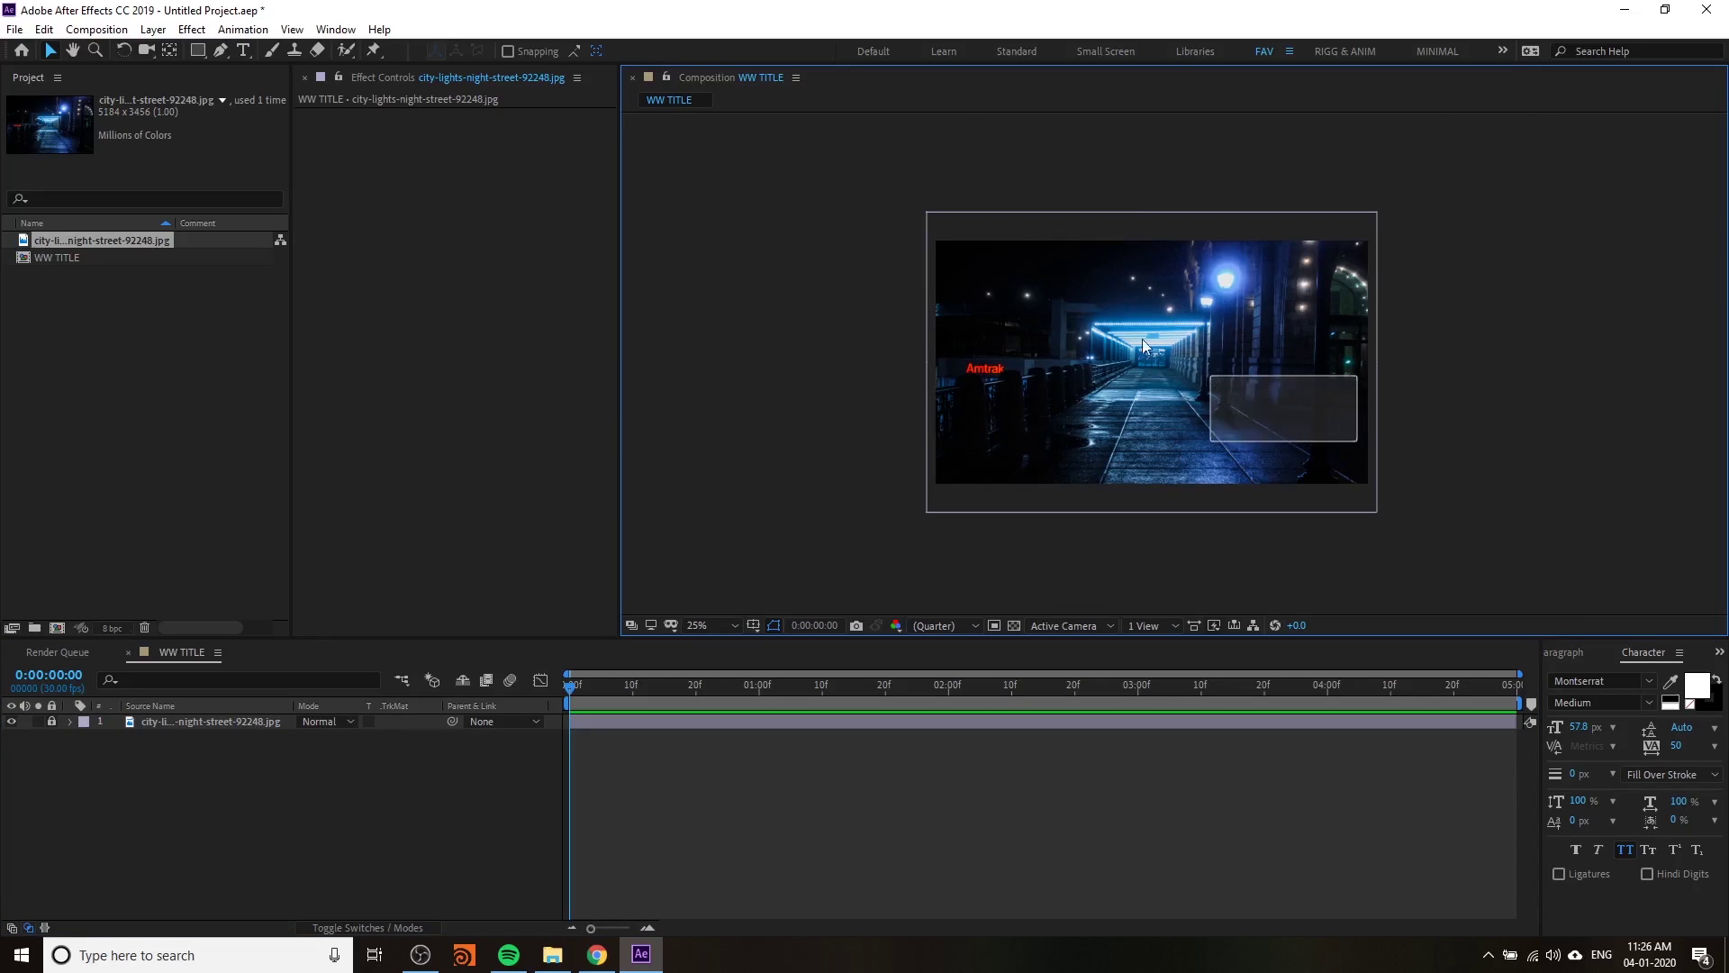
- Save the project as WW
click(615, 958)
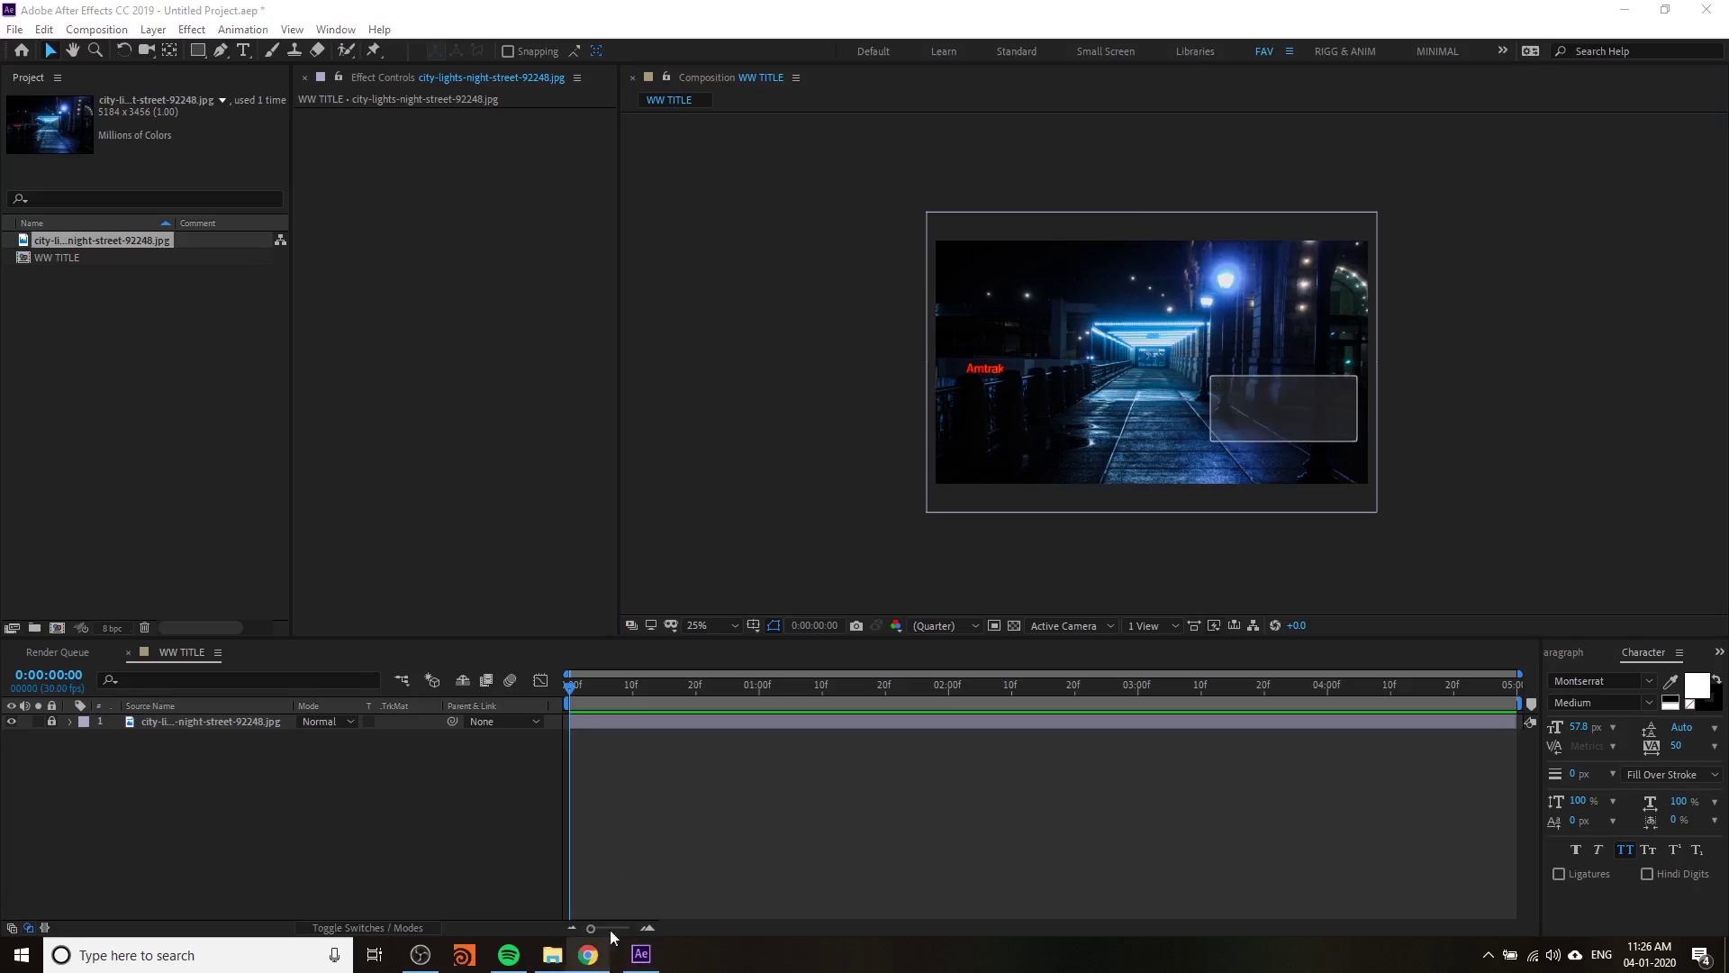
click(142, 398)
click(14, 29)
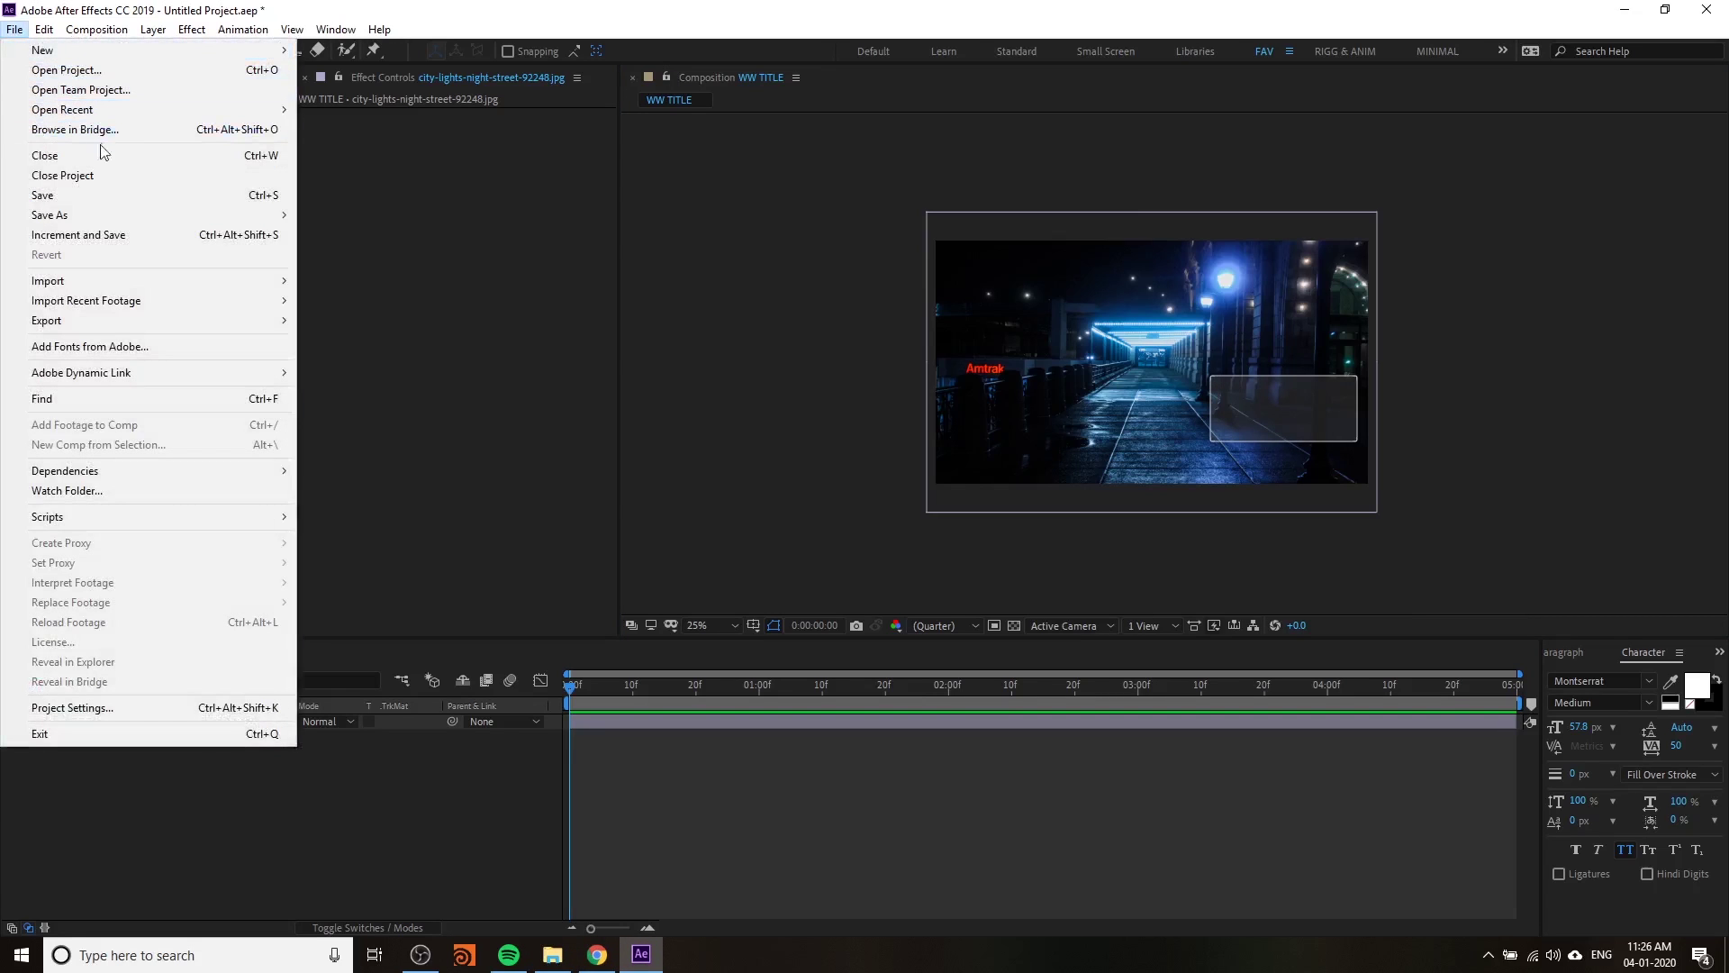
mouse_move(91, 230)
click(378, 213)
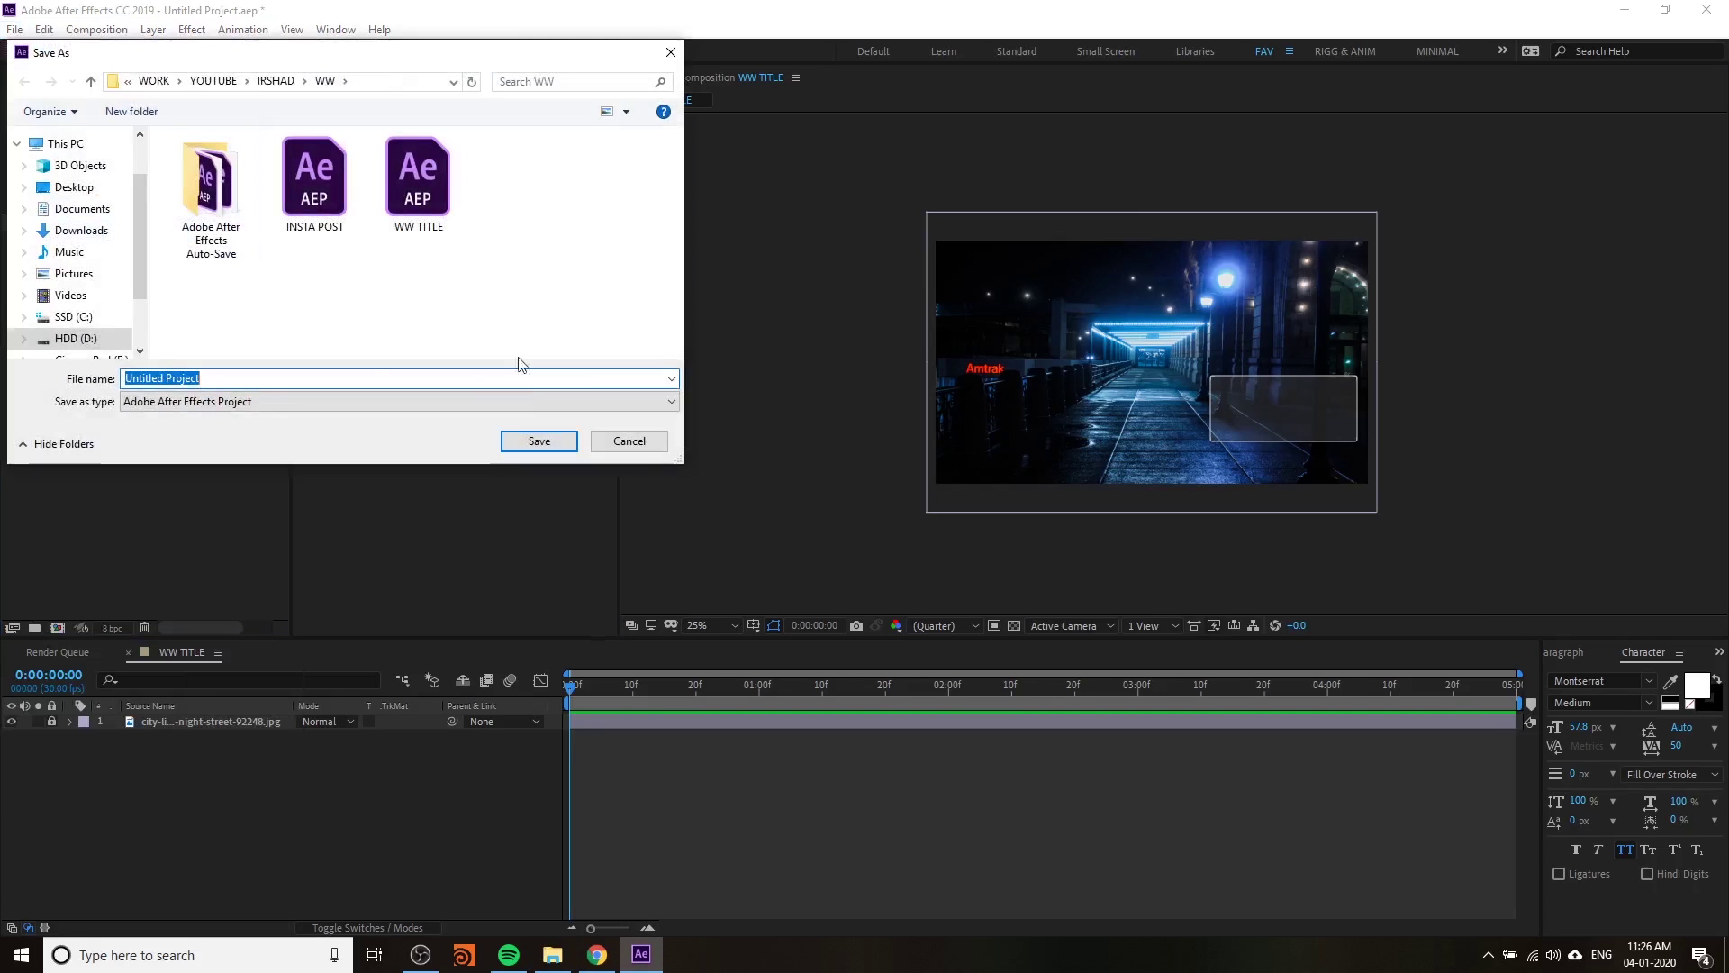
text(WW)
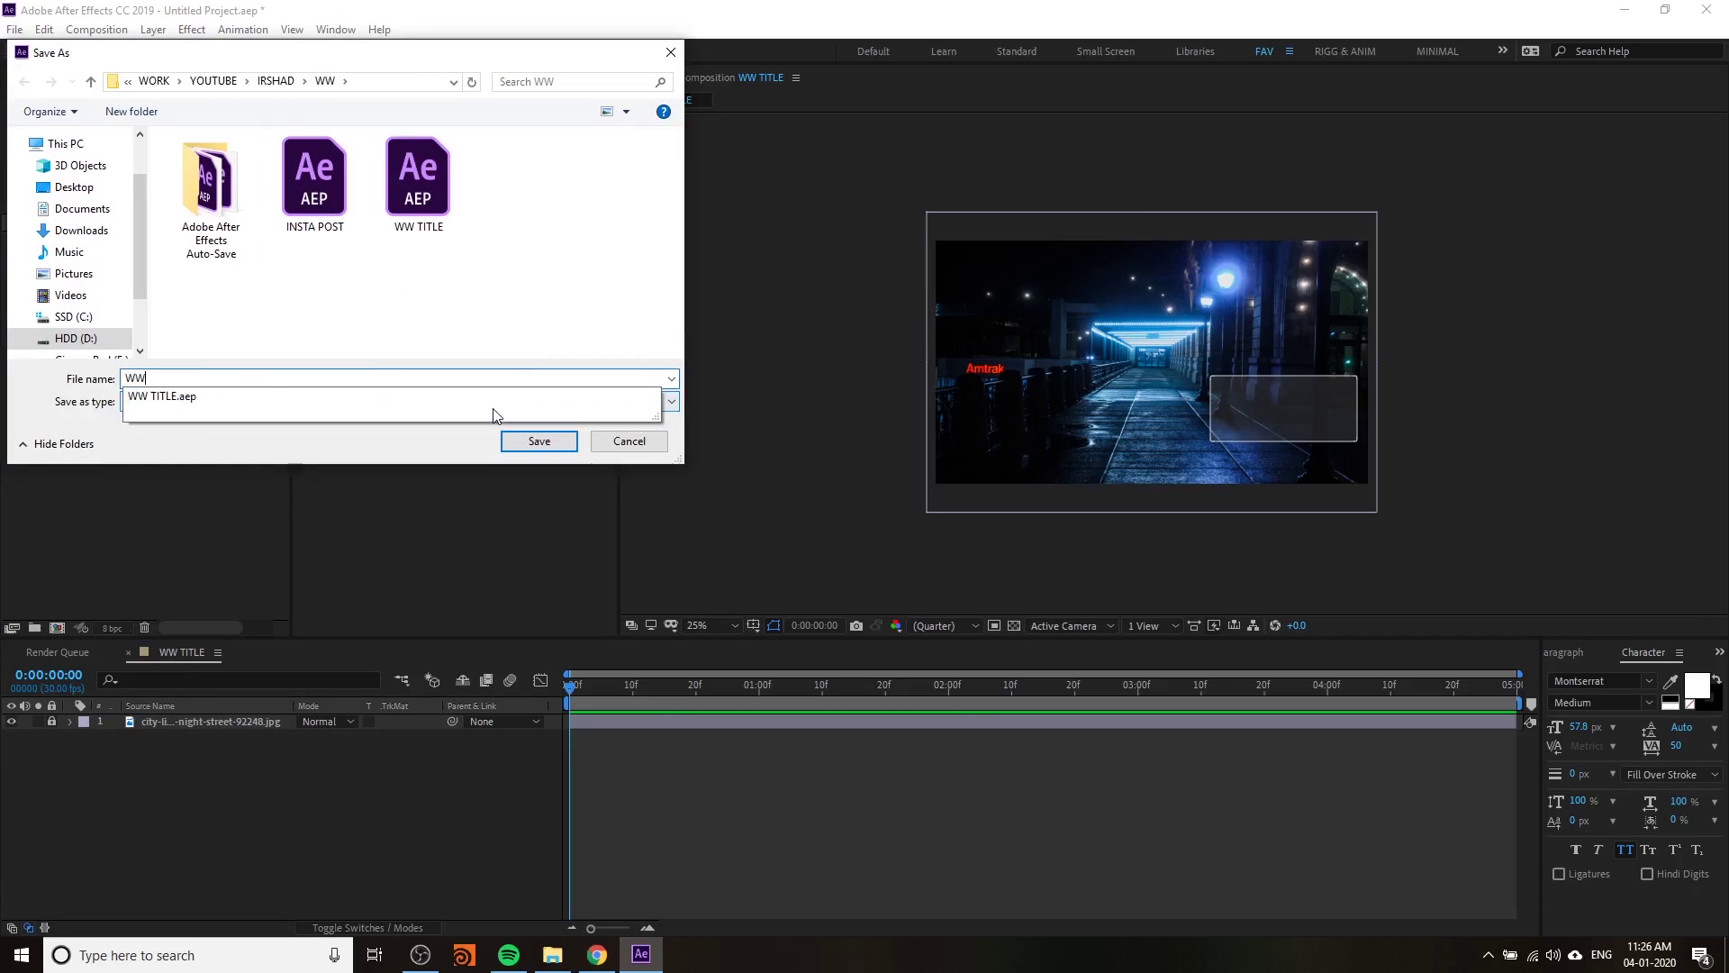
key(Return)
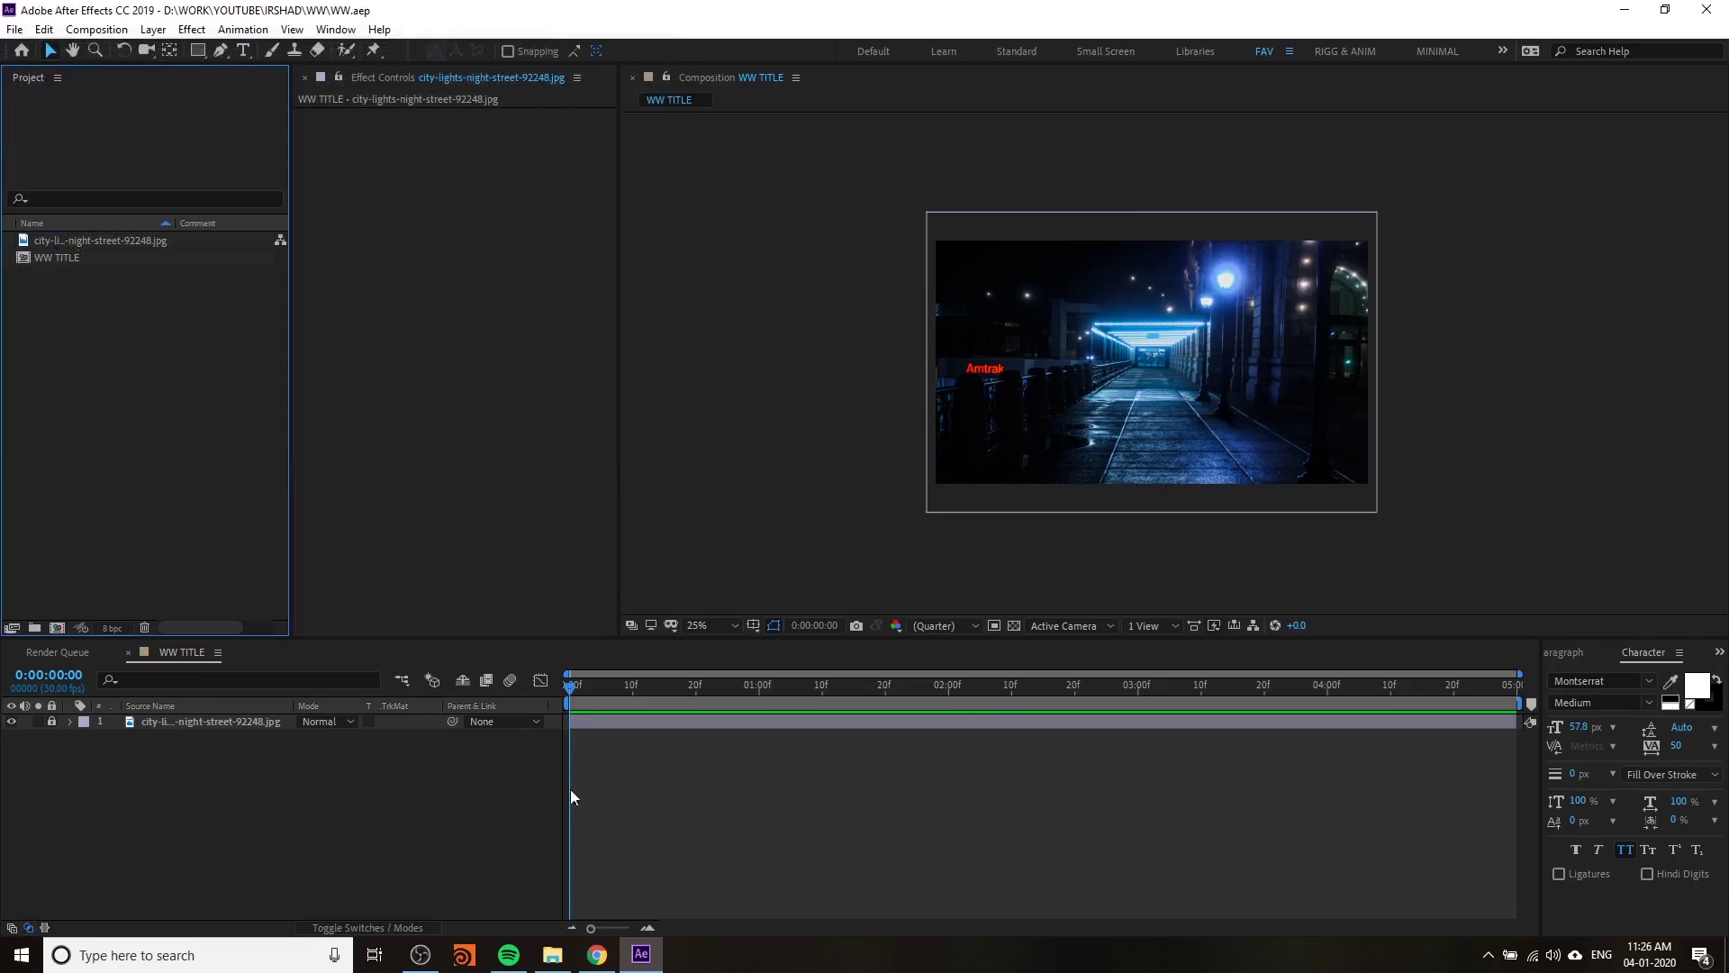
- Import the Wonder Woman 1984 trailer soundtrack mp3 and add it as a layer in WW TITLE
click(597, 955)
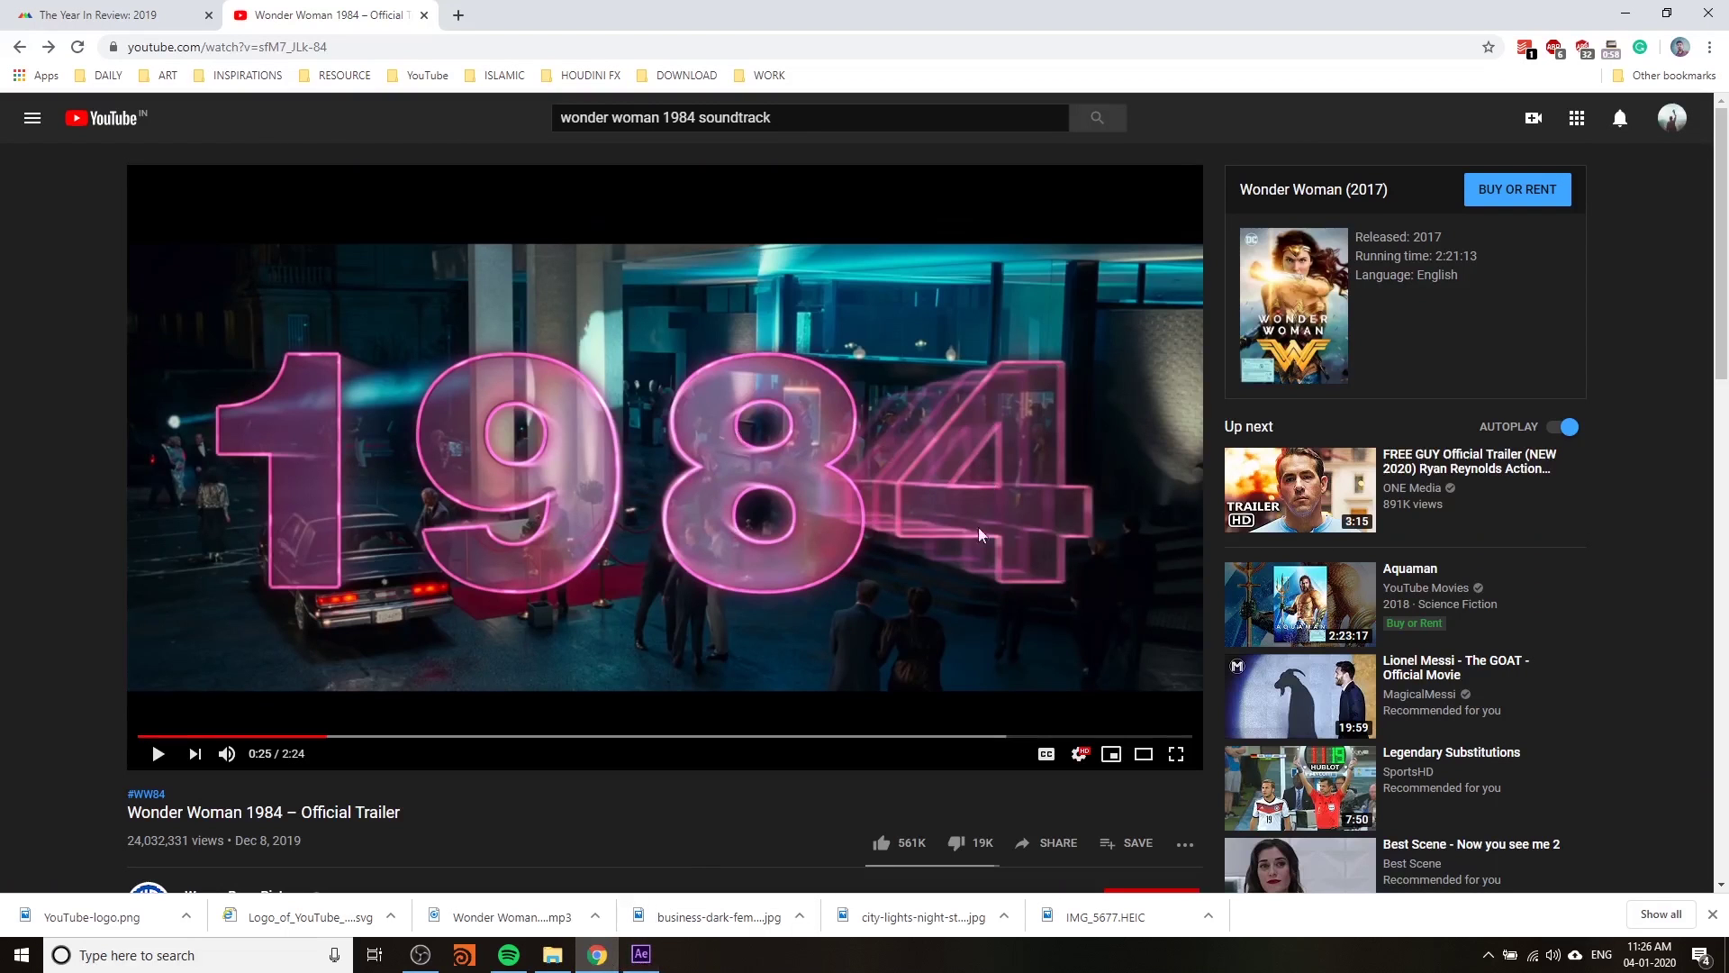
click(552, 955)
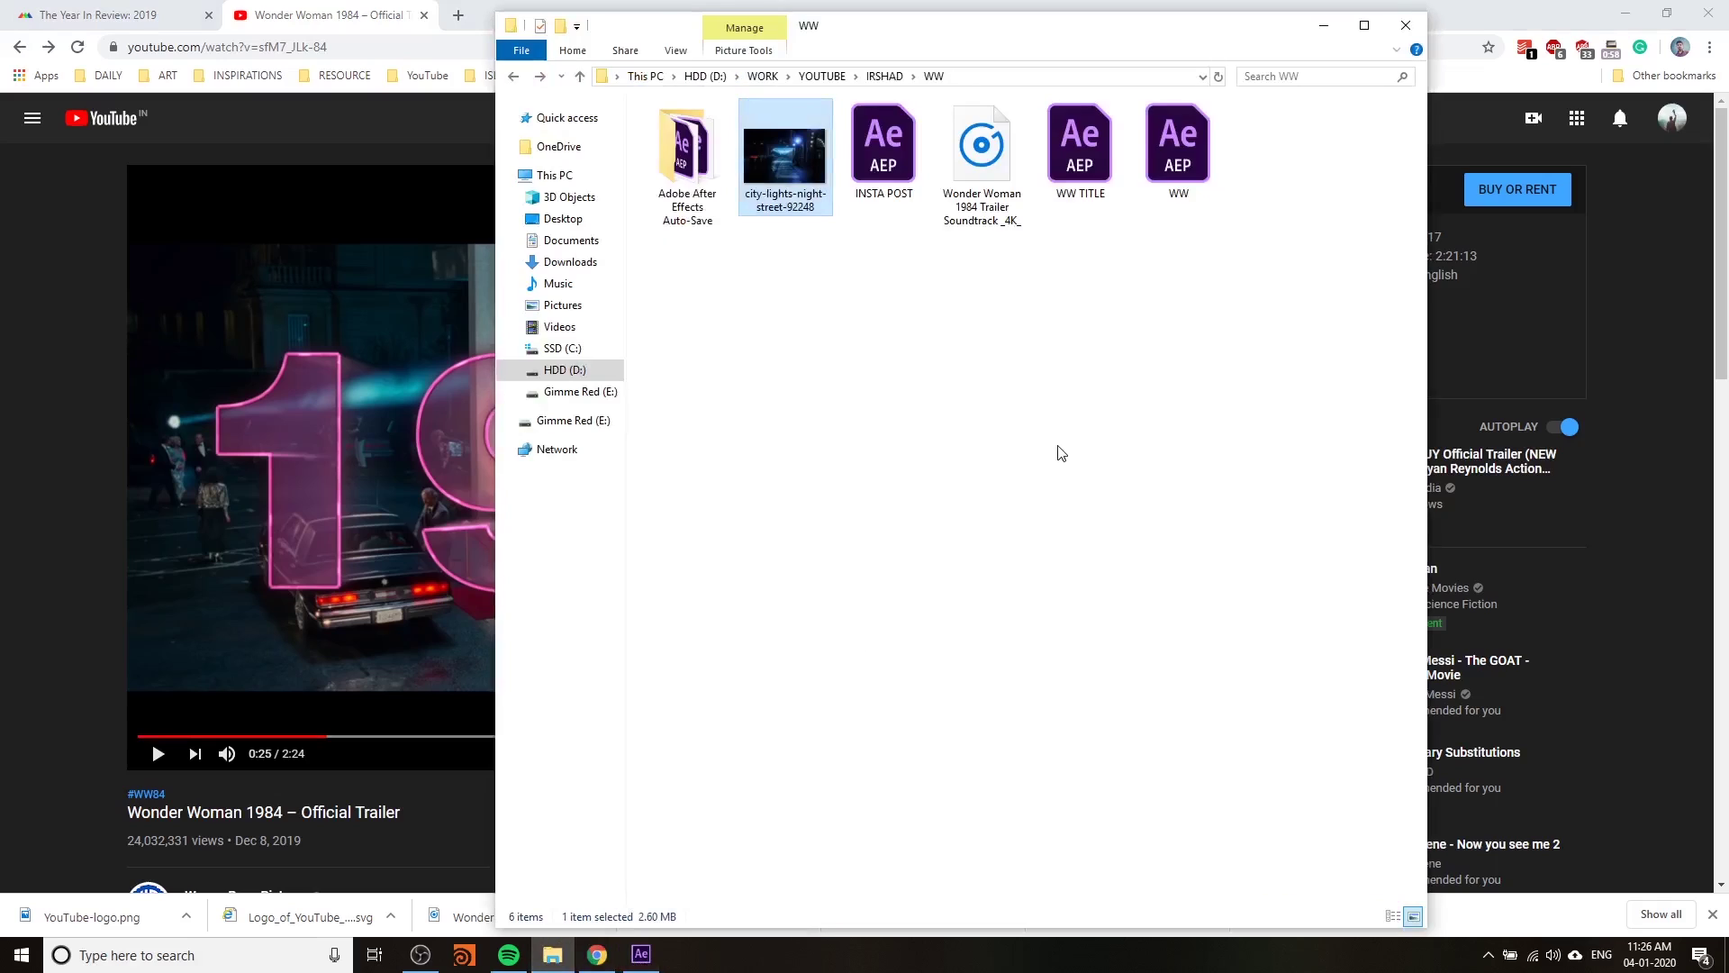
drag(982, 149, 148, 421)
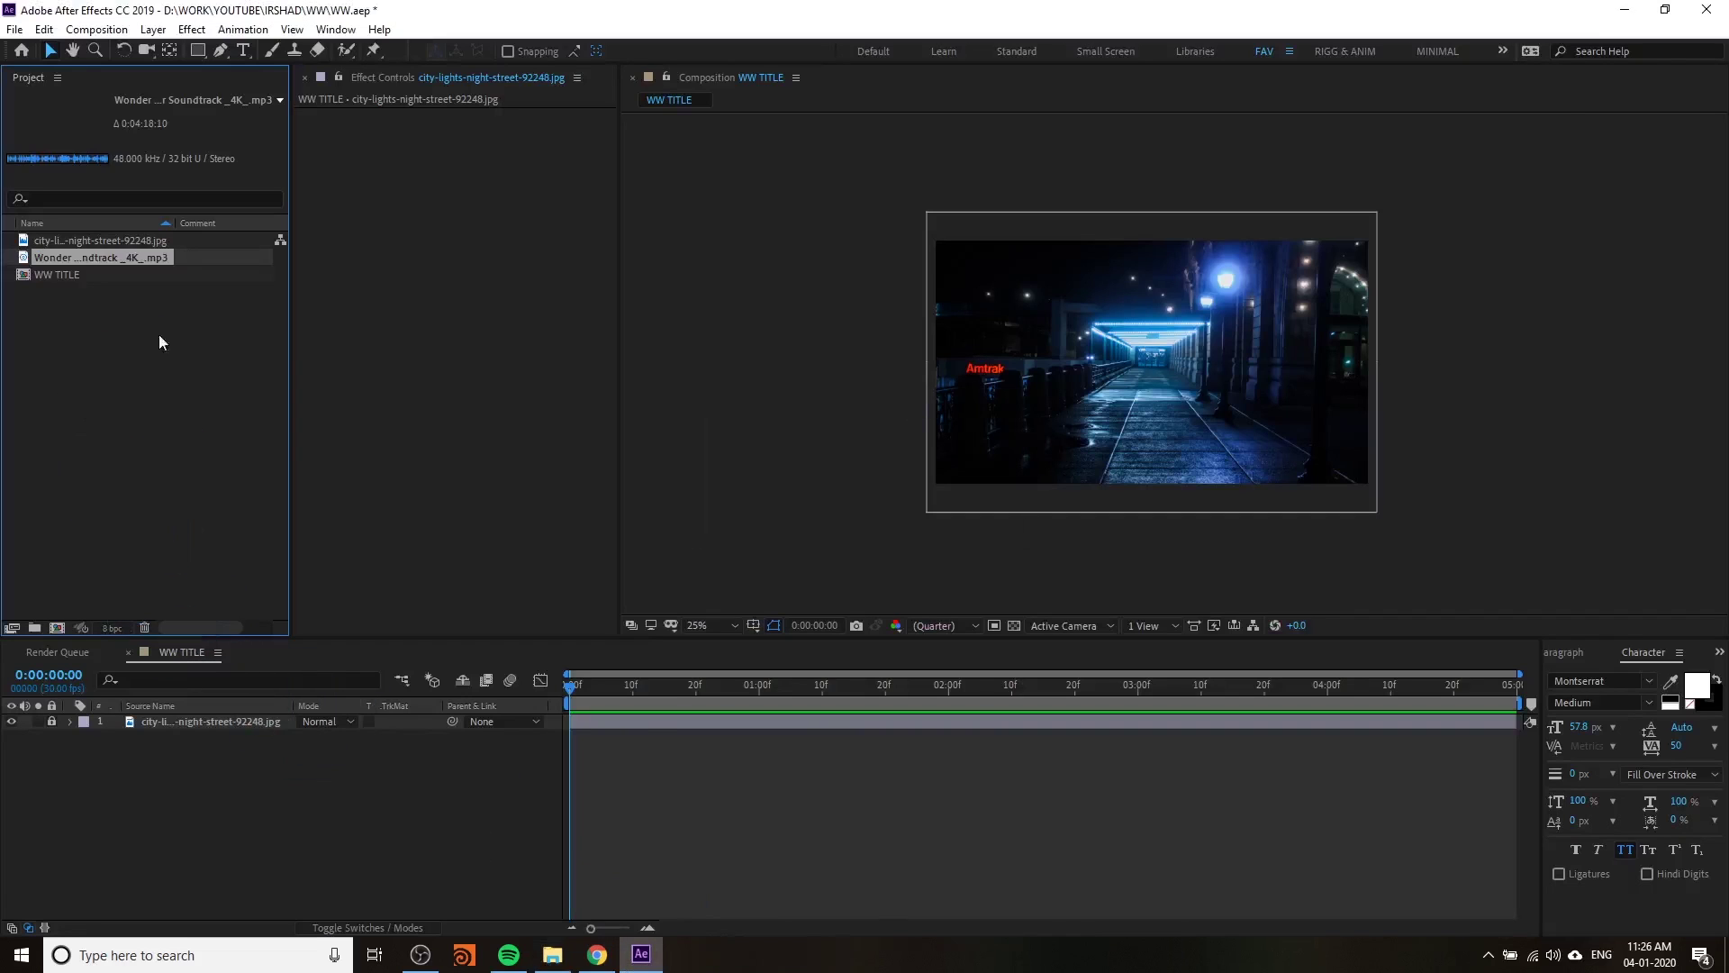
drag(117, 257, 171, 837)
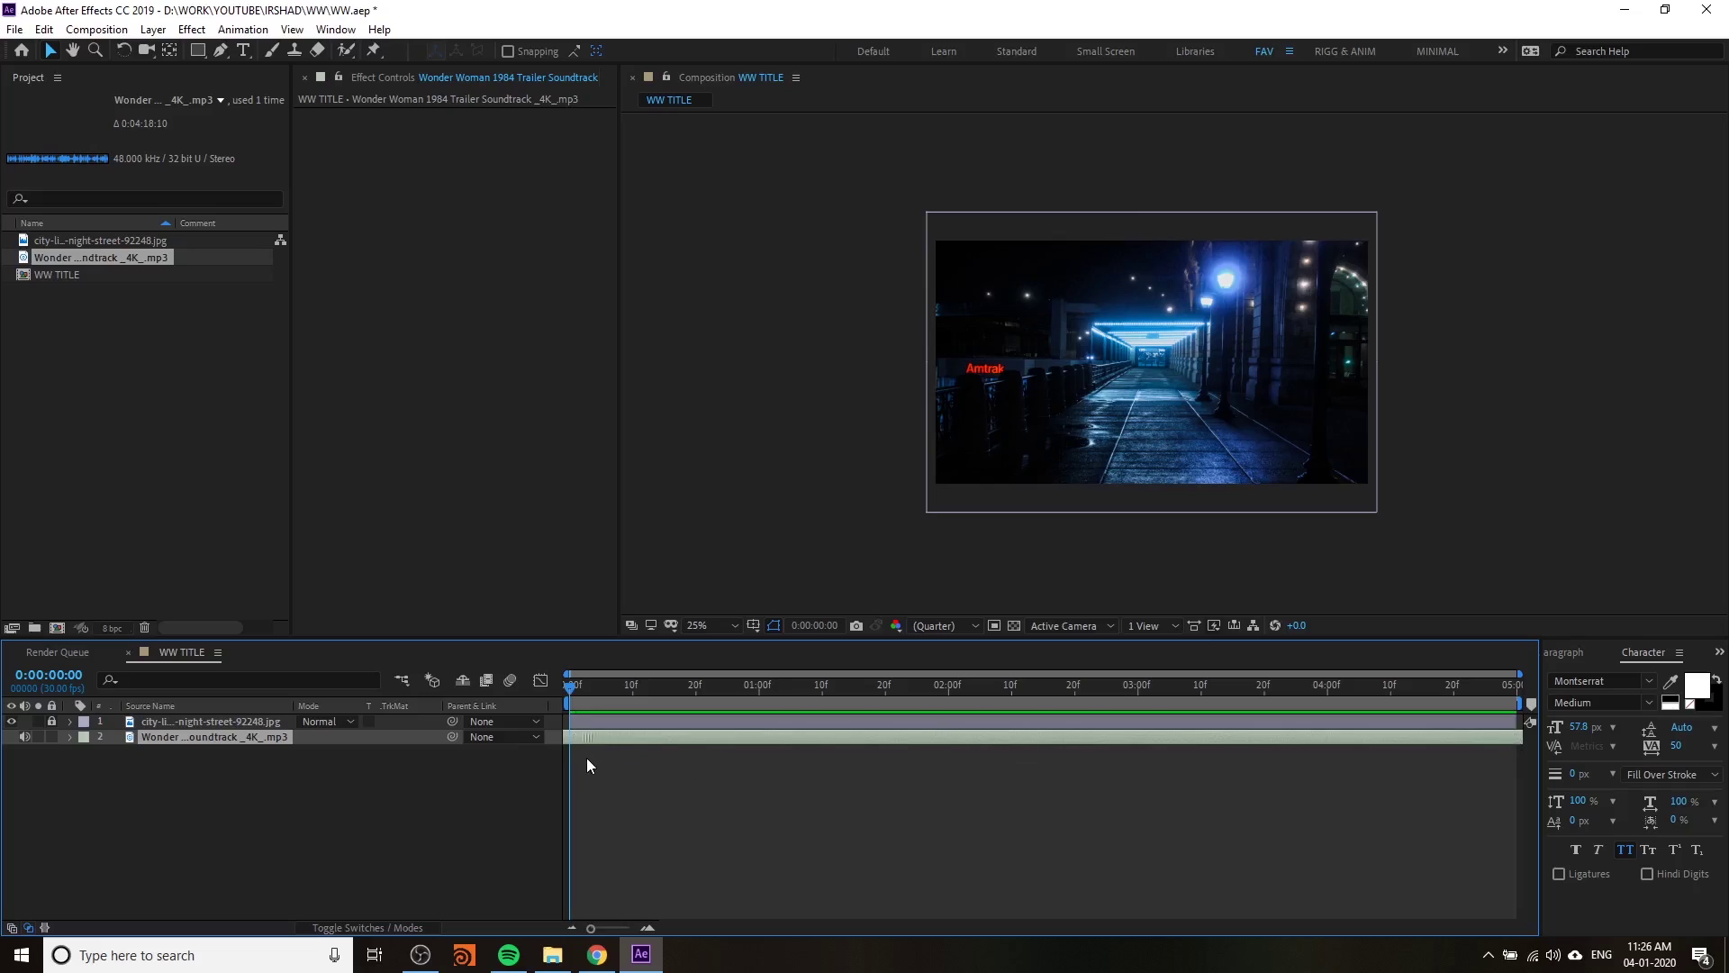
key(space)
- Unlock the background, mark the photo and soundtrack layers shy, and hide shy layers
click(47, 721)
click(99, 774)
click(268, 724)
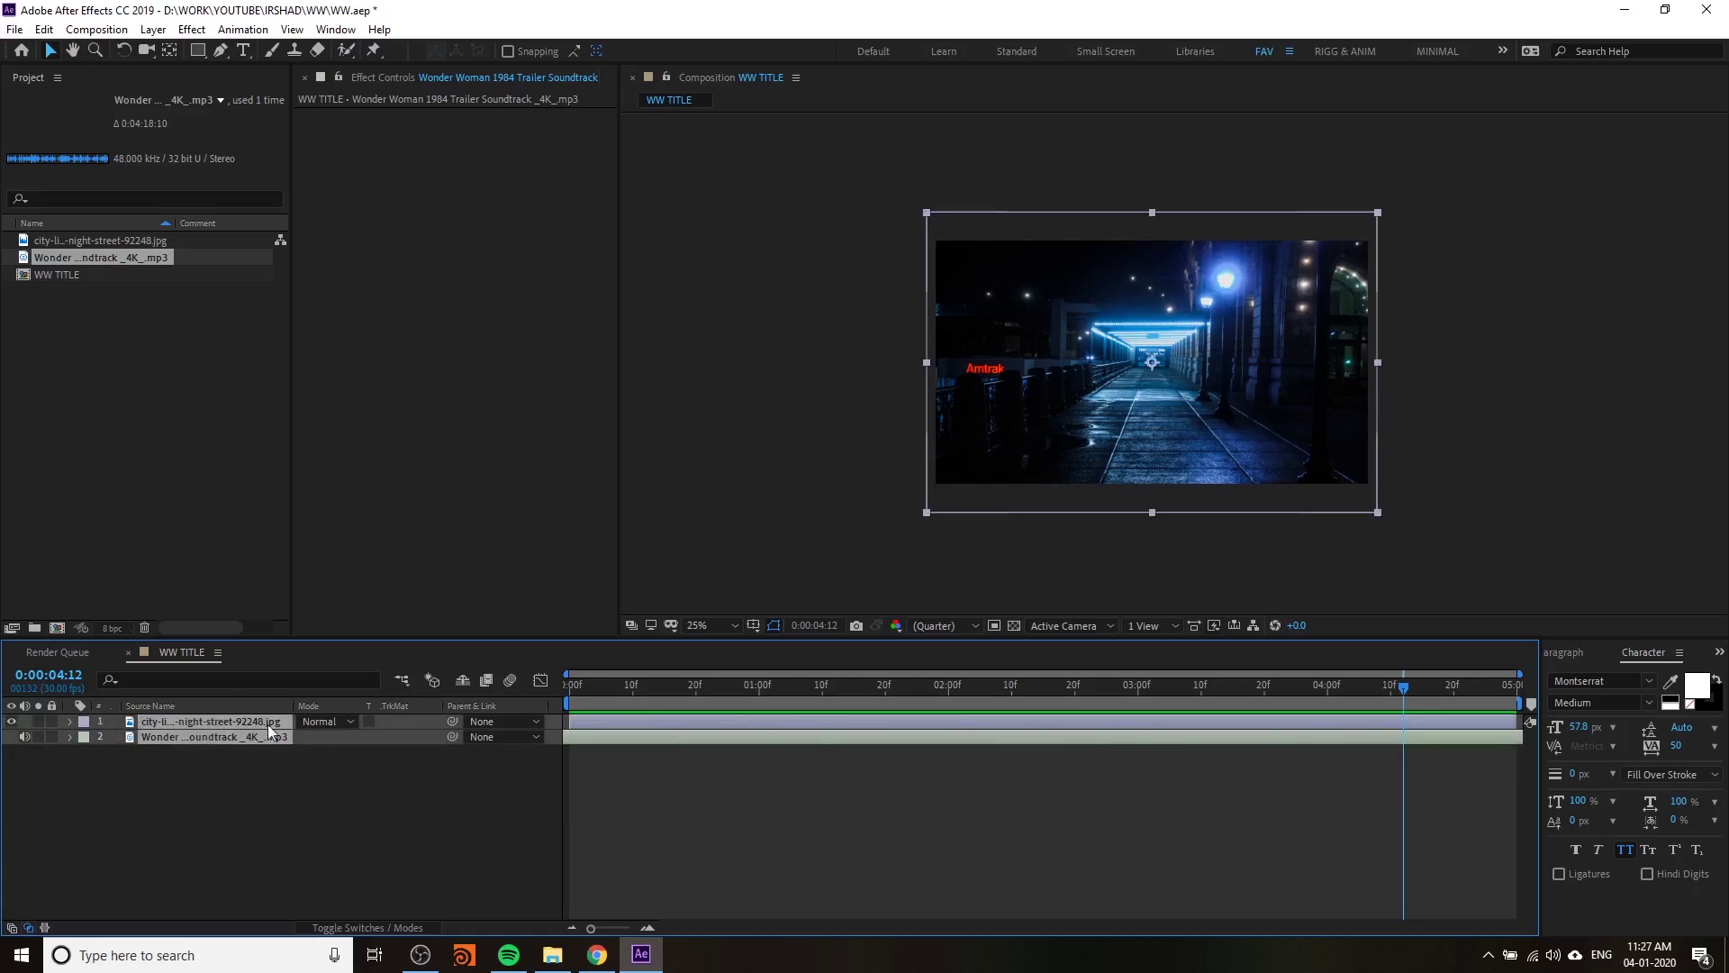
click(375, 927)
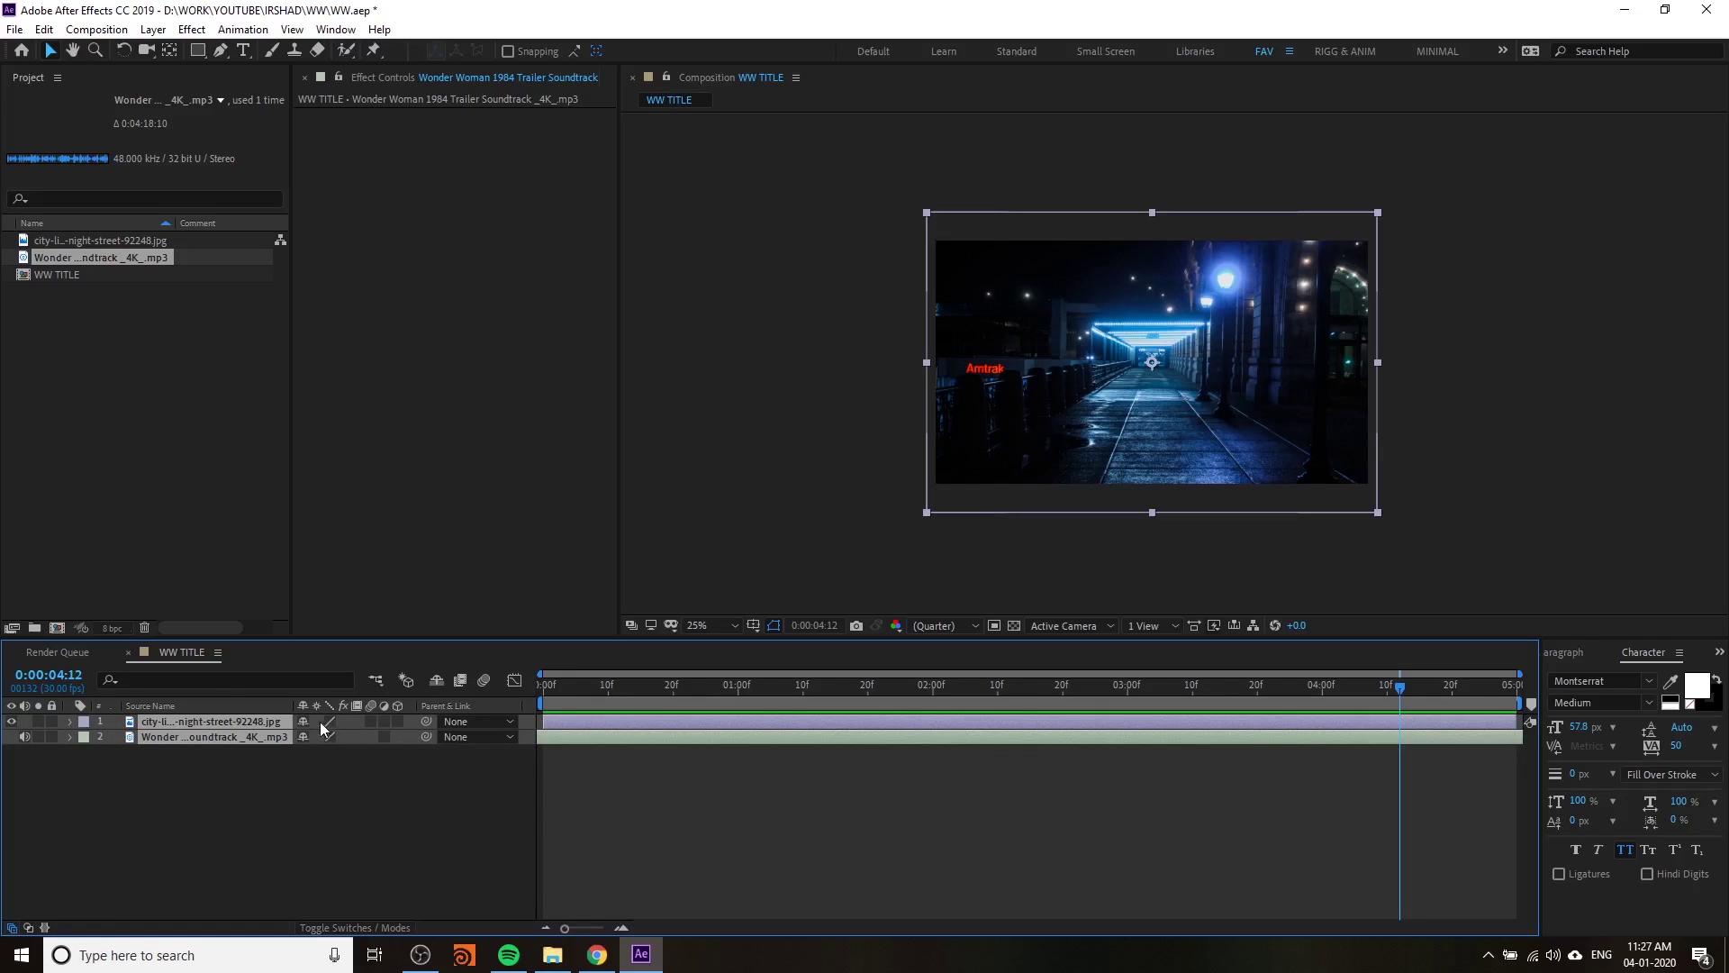
drag(306, 721, 302, 737)
click(310, 745)
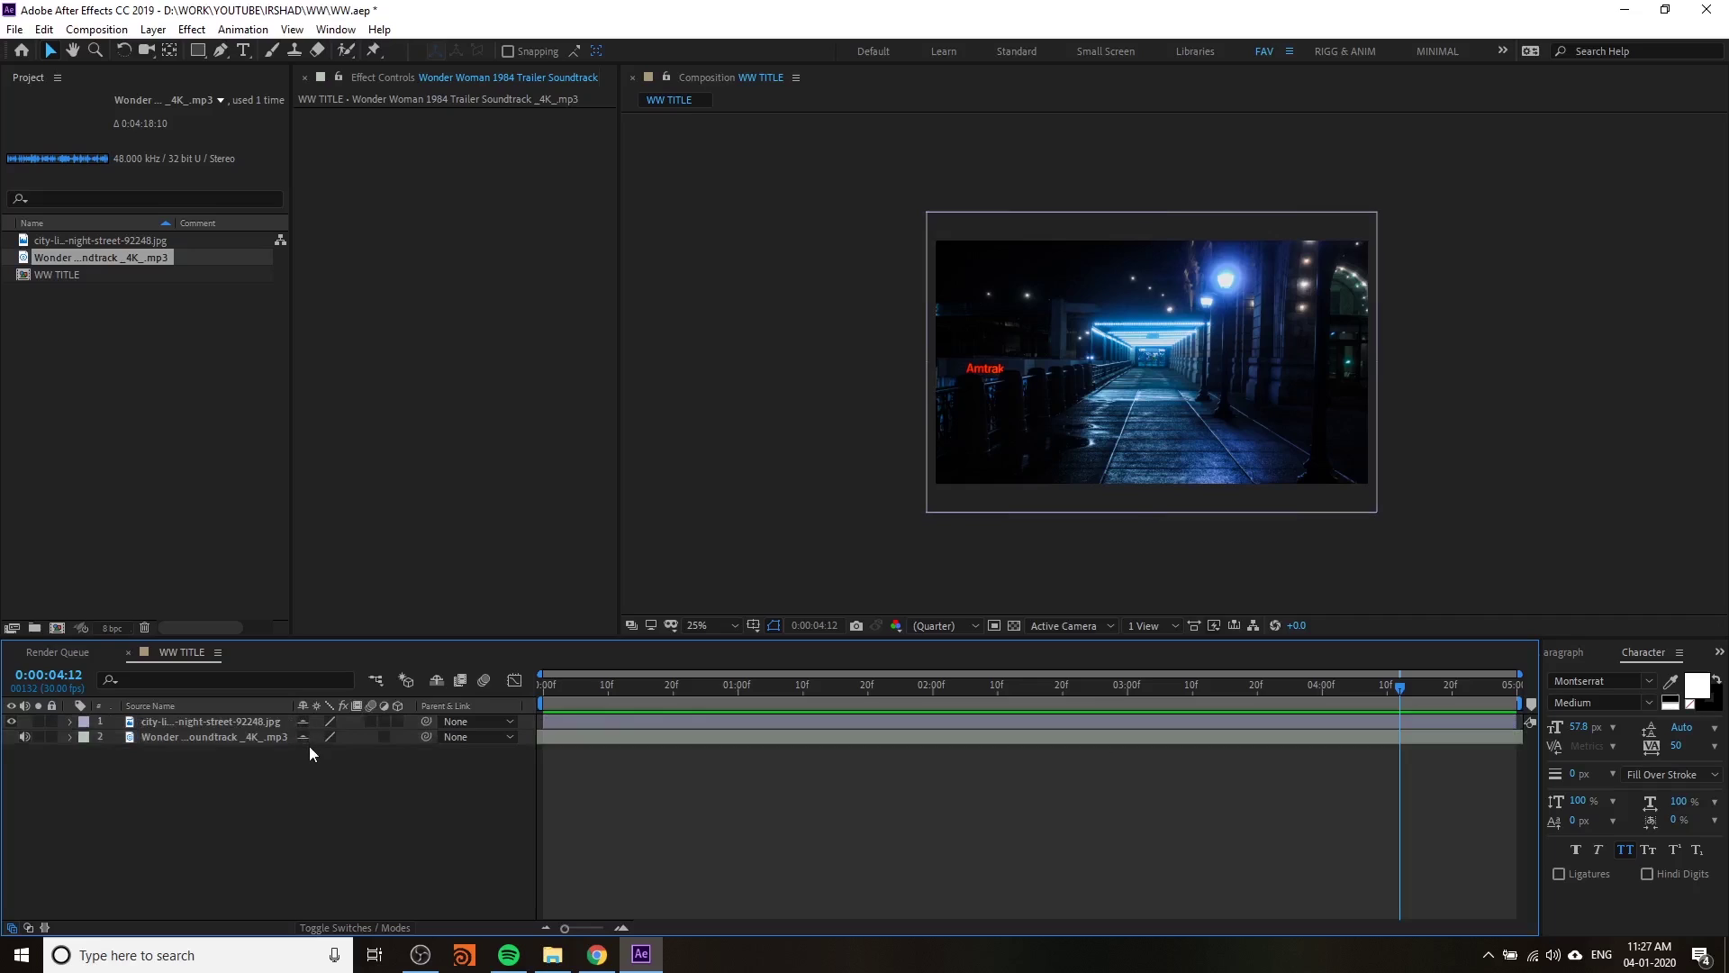
click(436, 681)
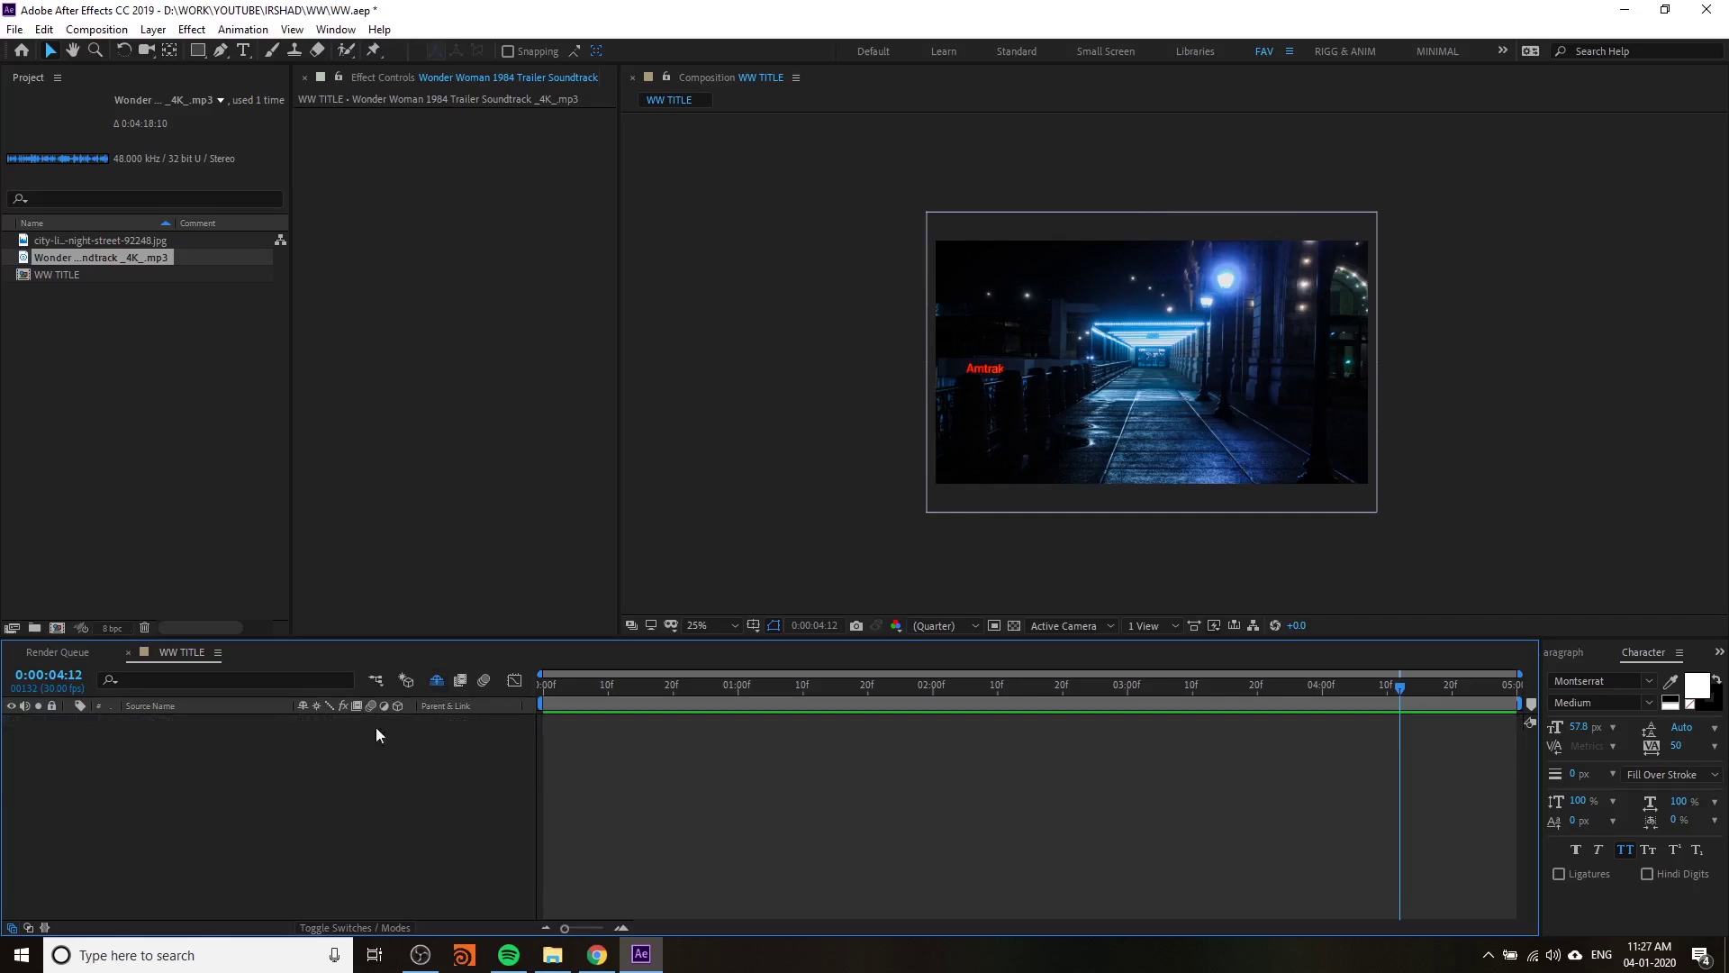
click(437, 677)
click(436, 677)
- Add a white 2020 text layer and enlarge its font size
click(243, 50)
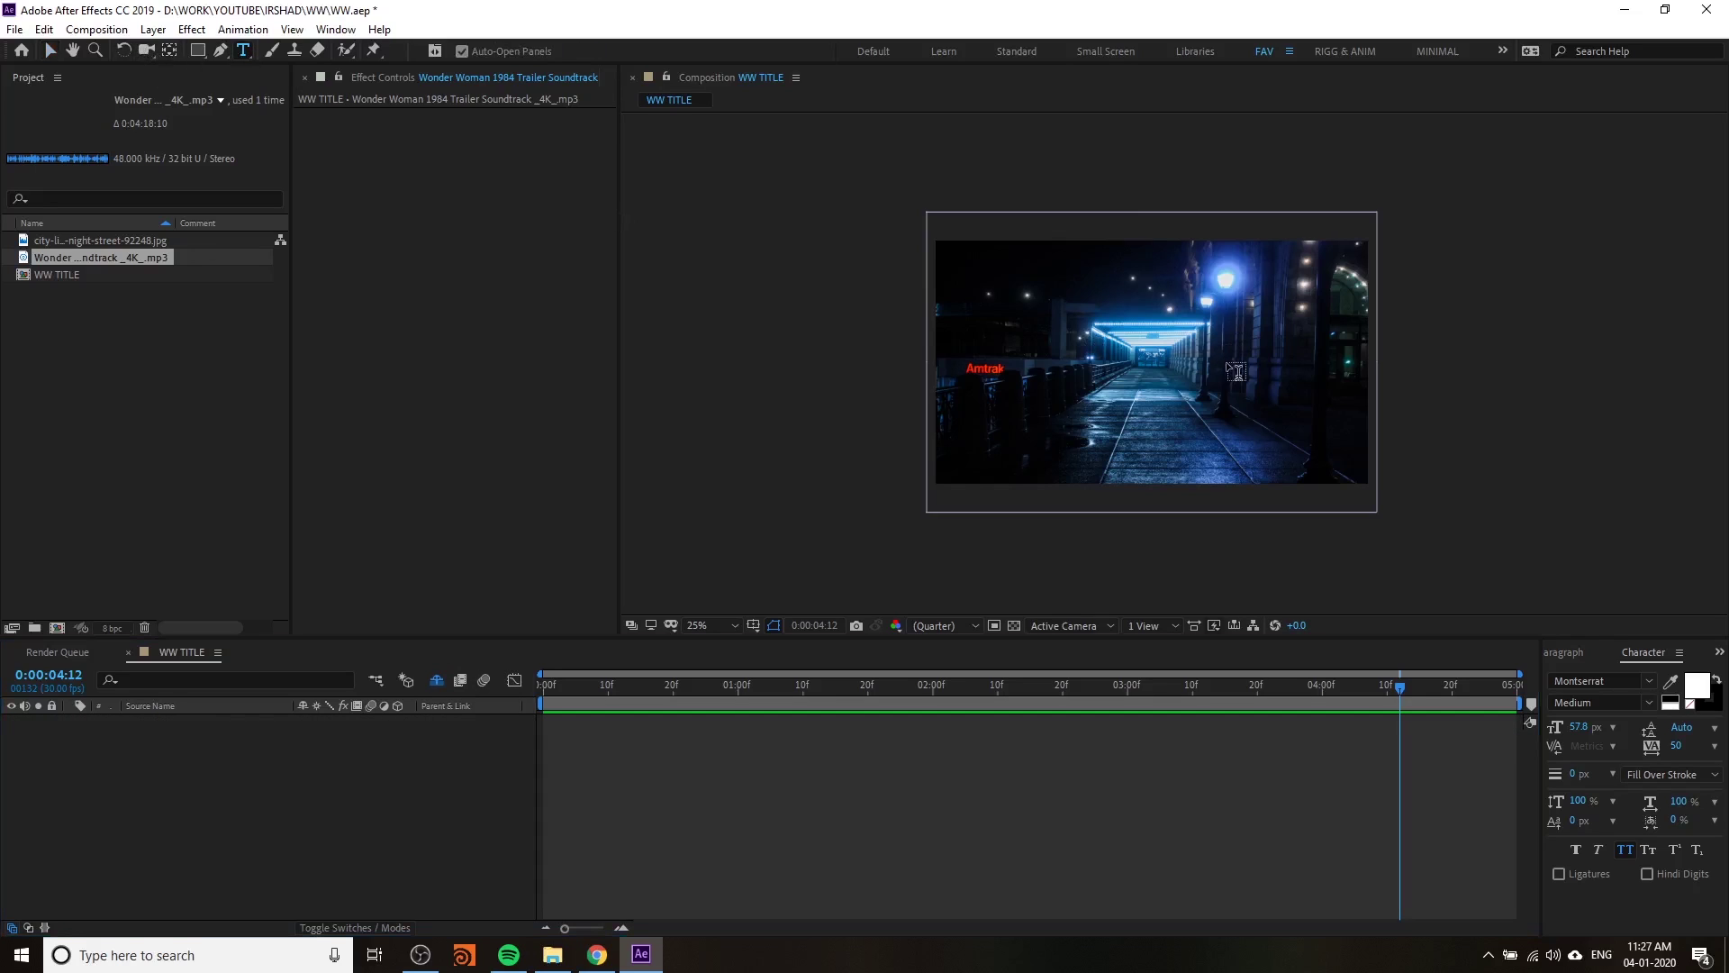
key(period)
click(938, 374)
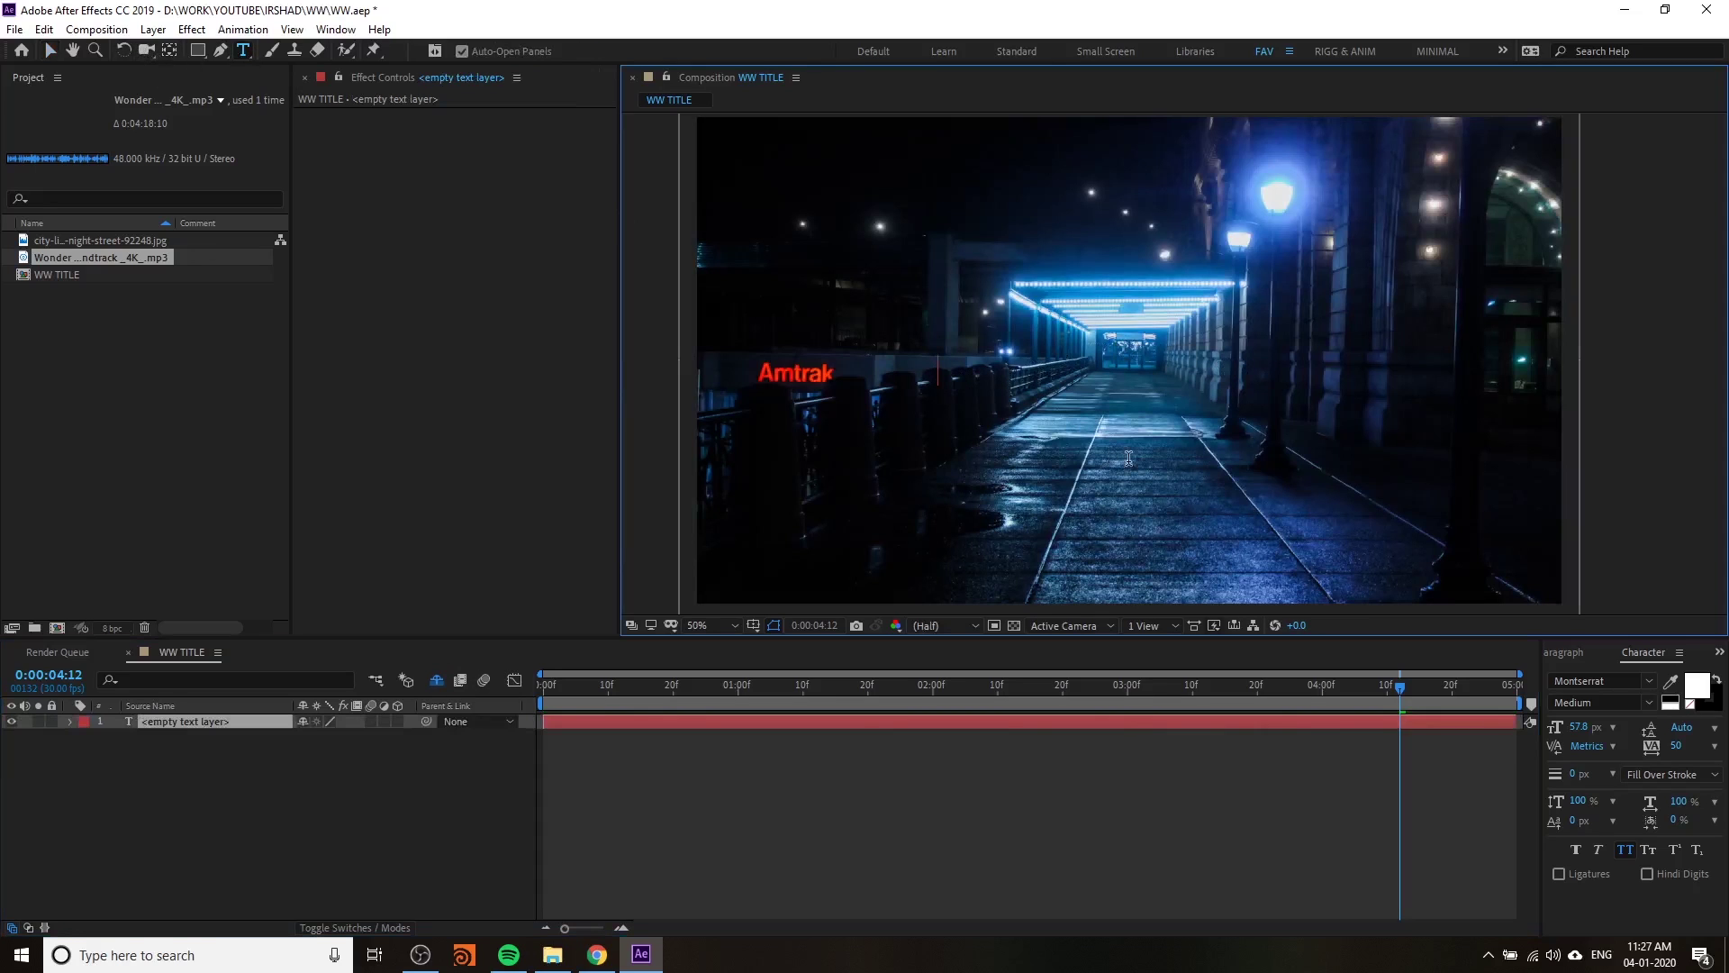
text(2020)
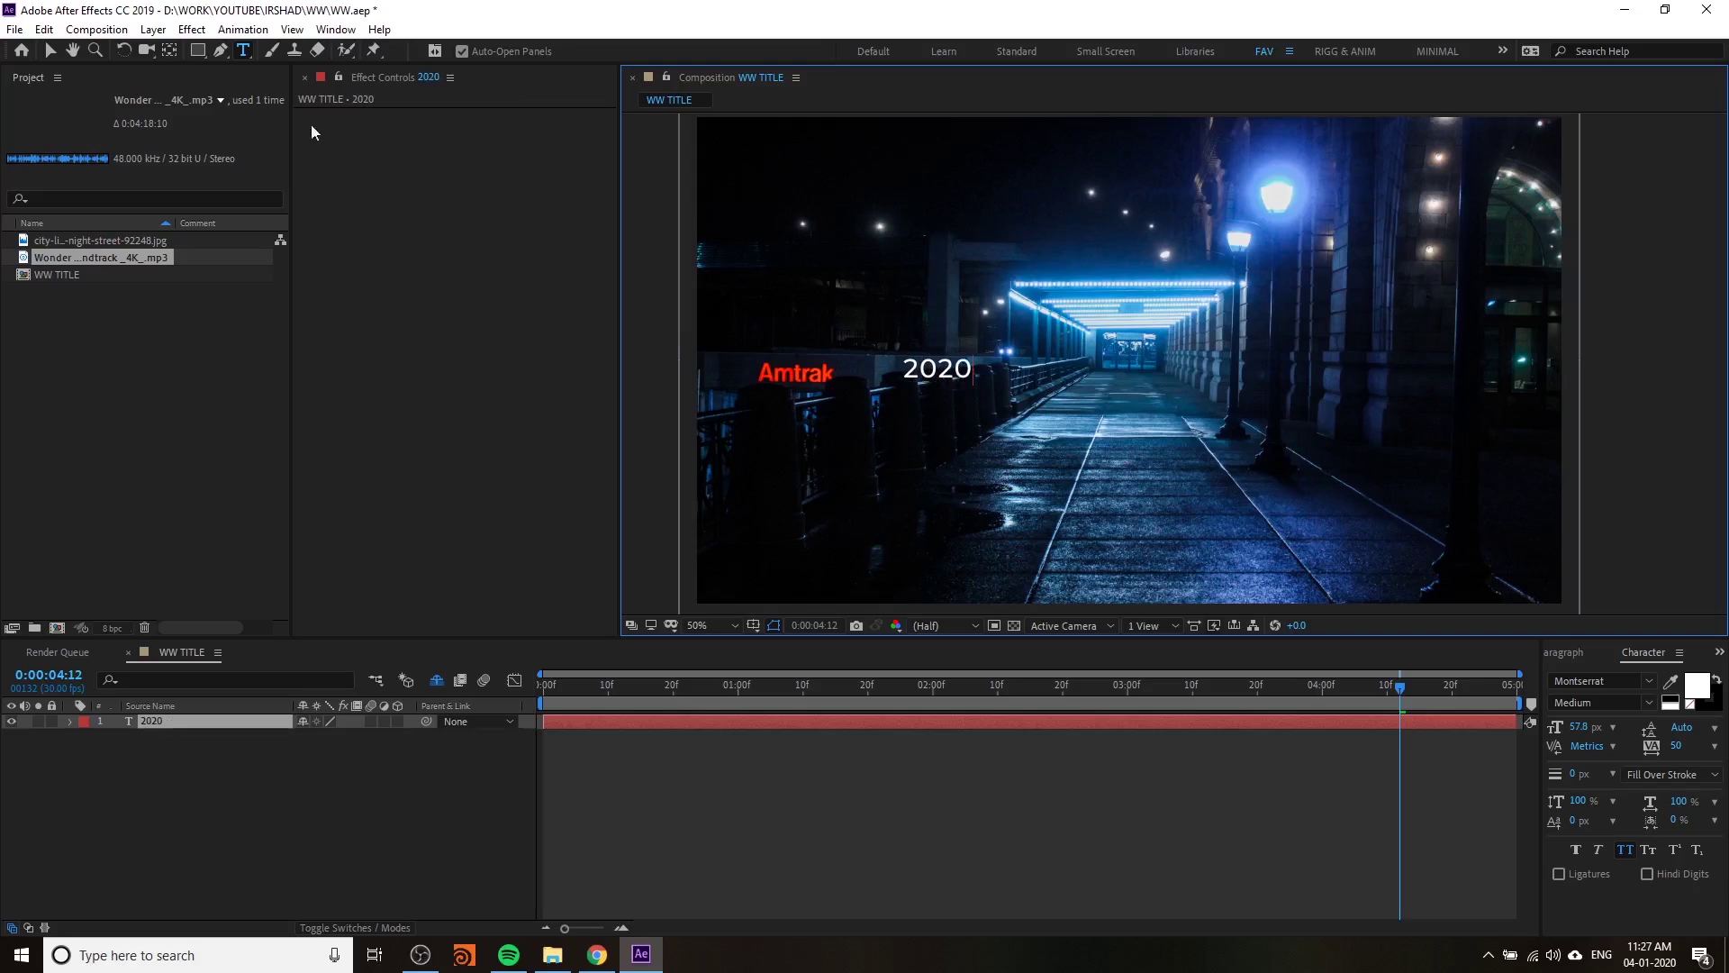
click(52, 50)
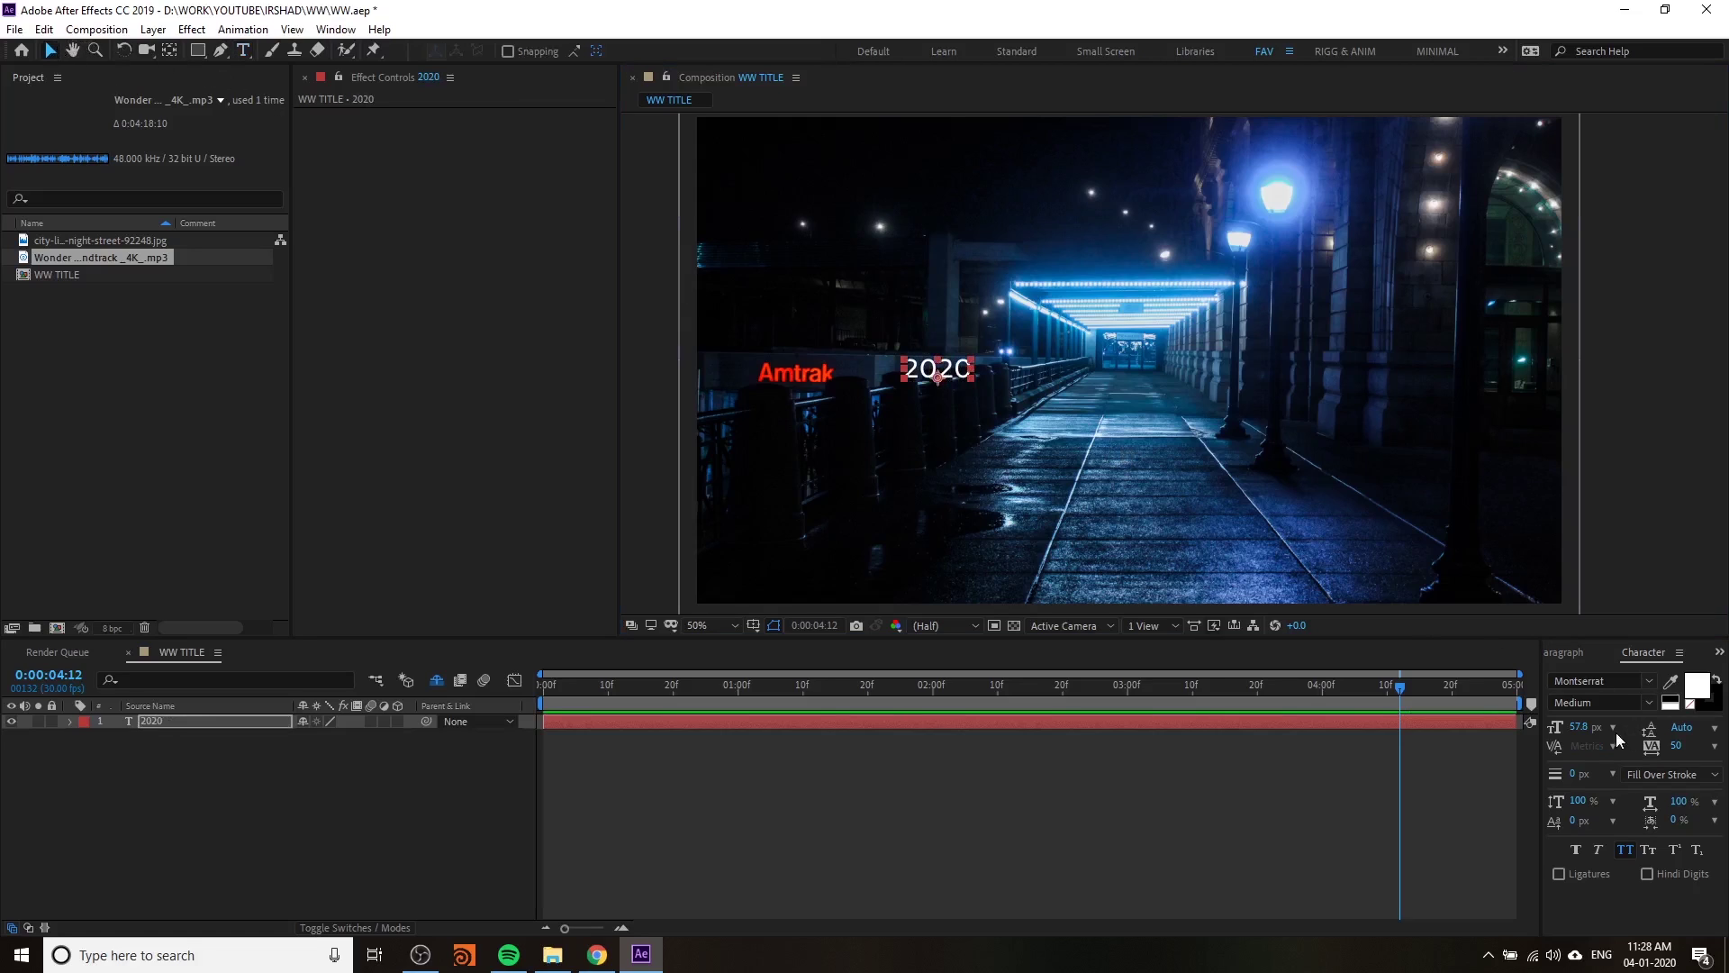
drag(1578, 728, 1484, 751)
- Centre the 2020 text horizontally and vertically in the composition, then reorder the Character panel first
click(1542, 652)
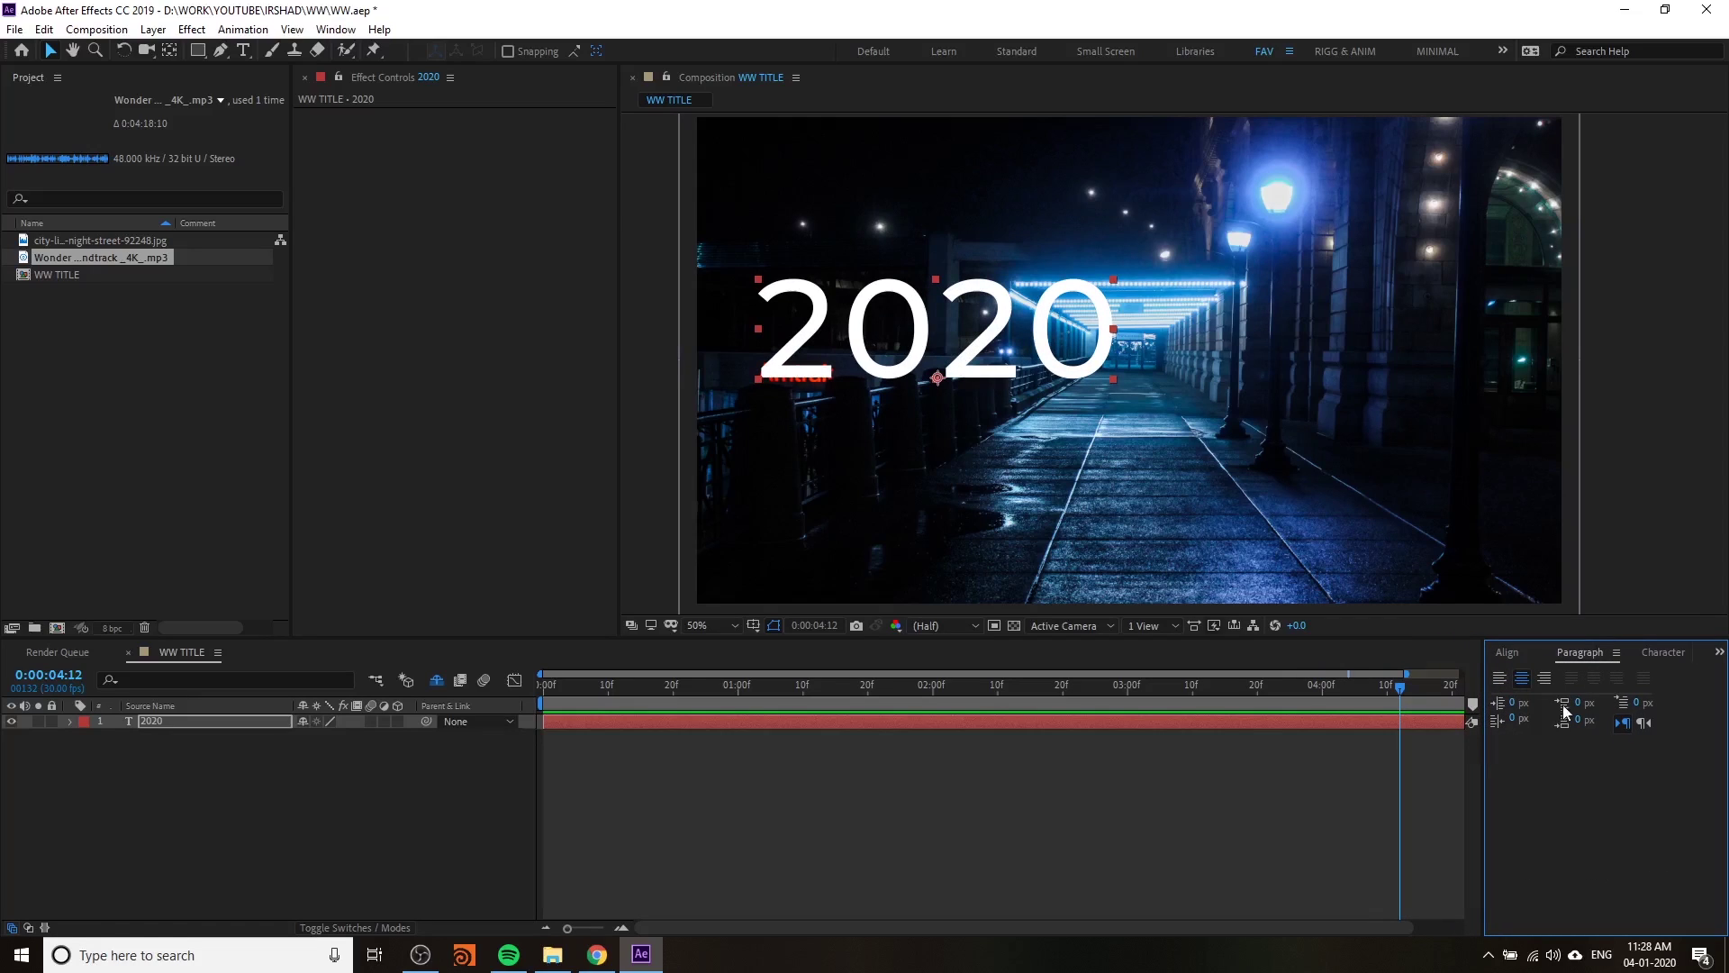
click(1507, 652)
click(1532, 696)
click(1618, 702)
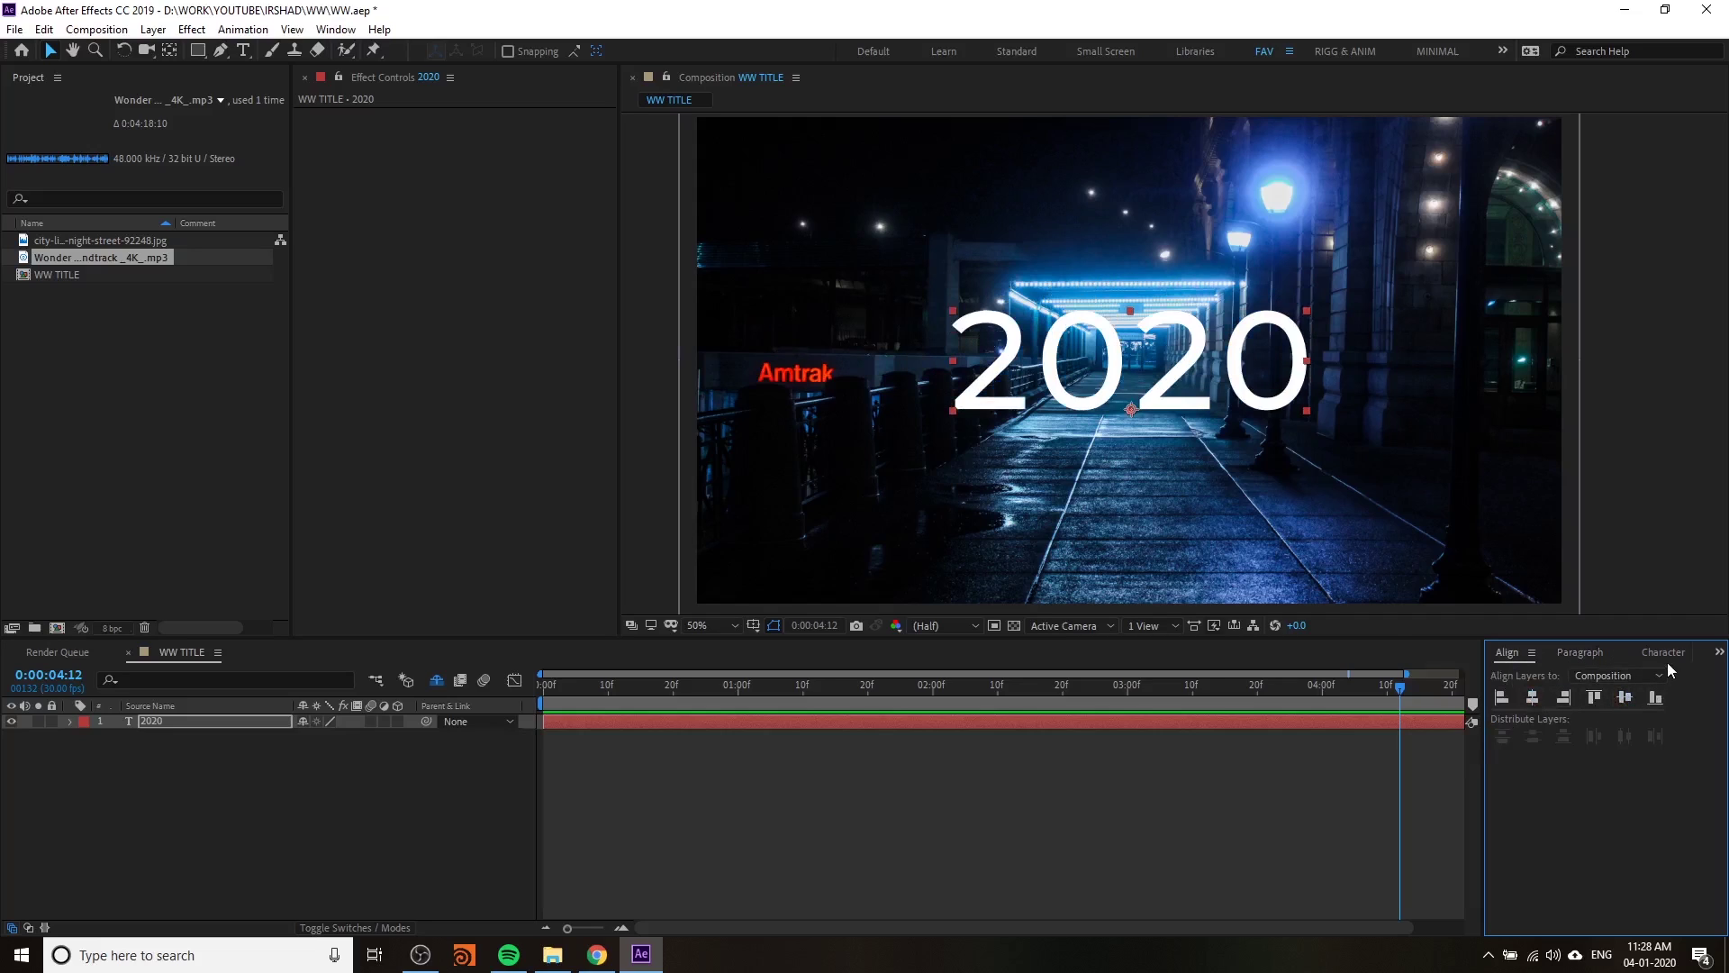
drag(1666, 652, 1484, 657)
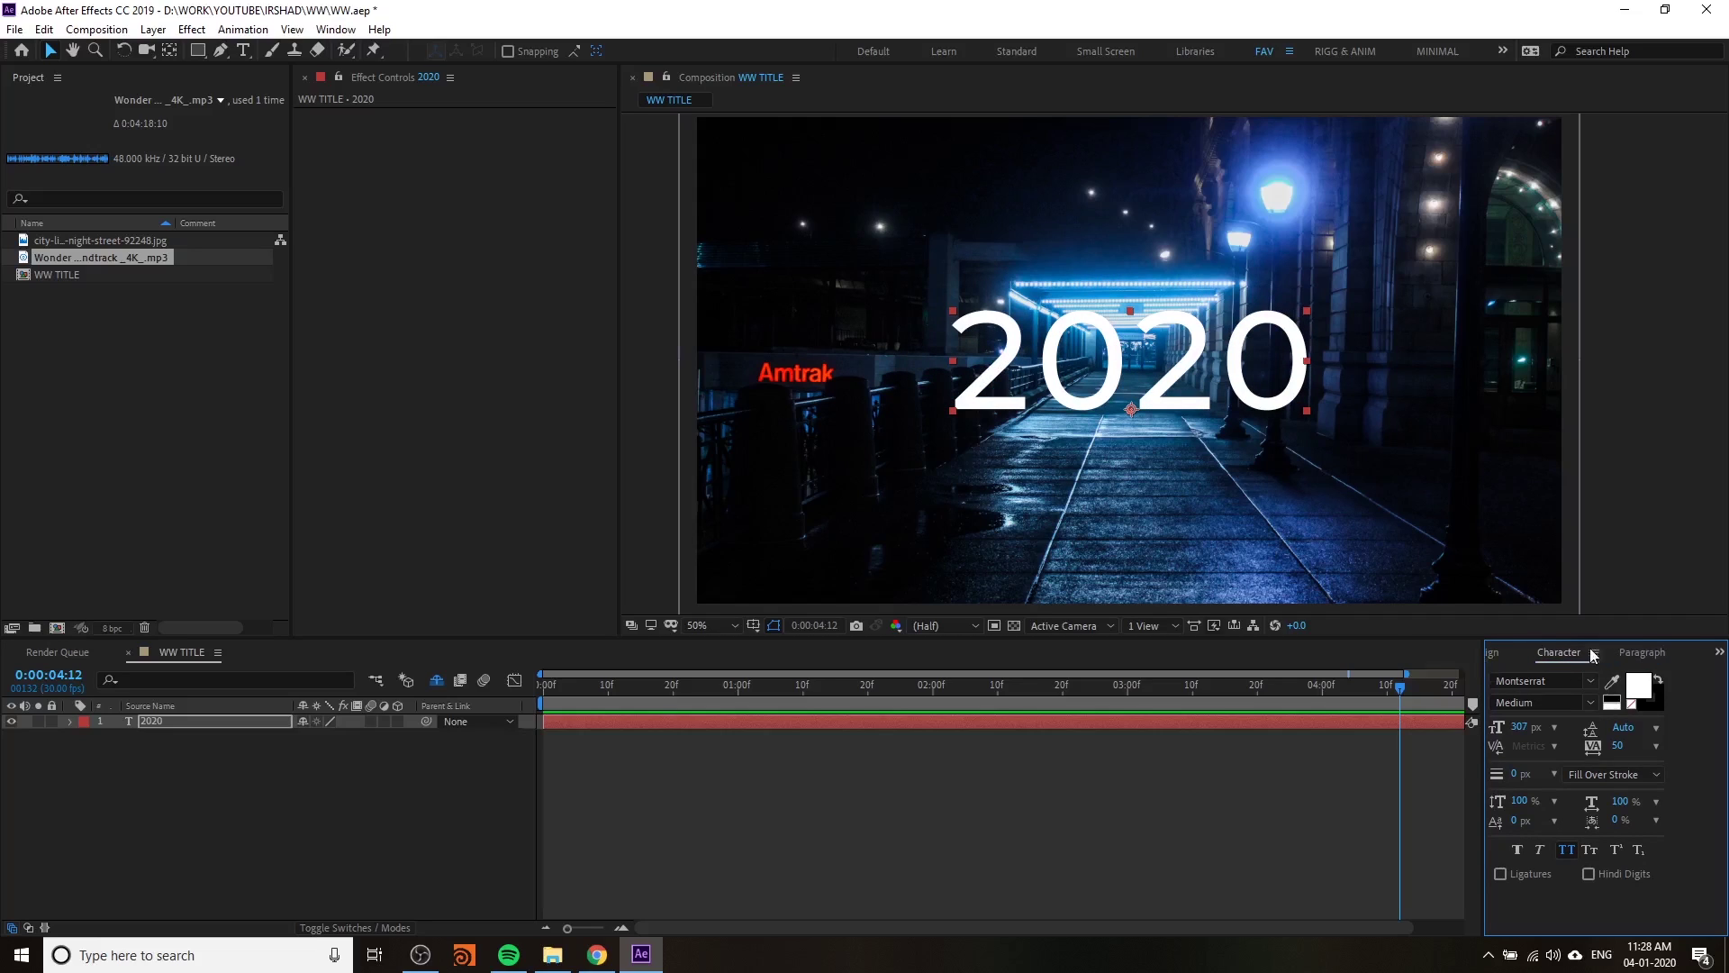
drag(1593, 655, 1480, 663)
- Set the 2020 text to Montserrat Black at 470 px with 156 tracking
click(1547, 681)
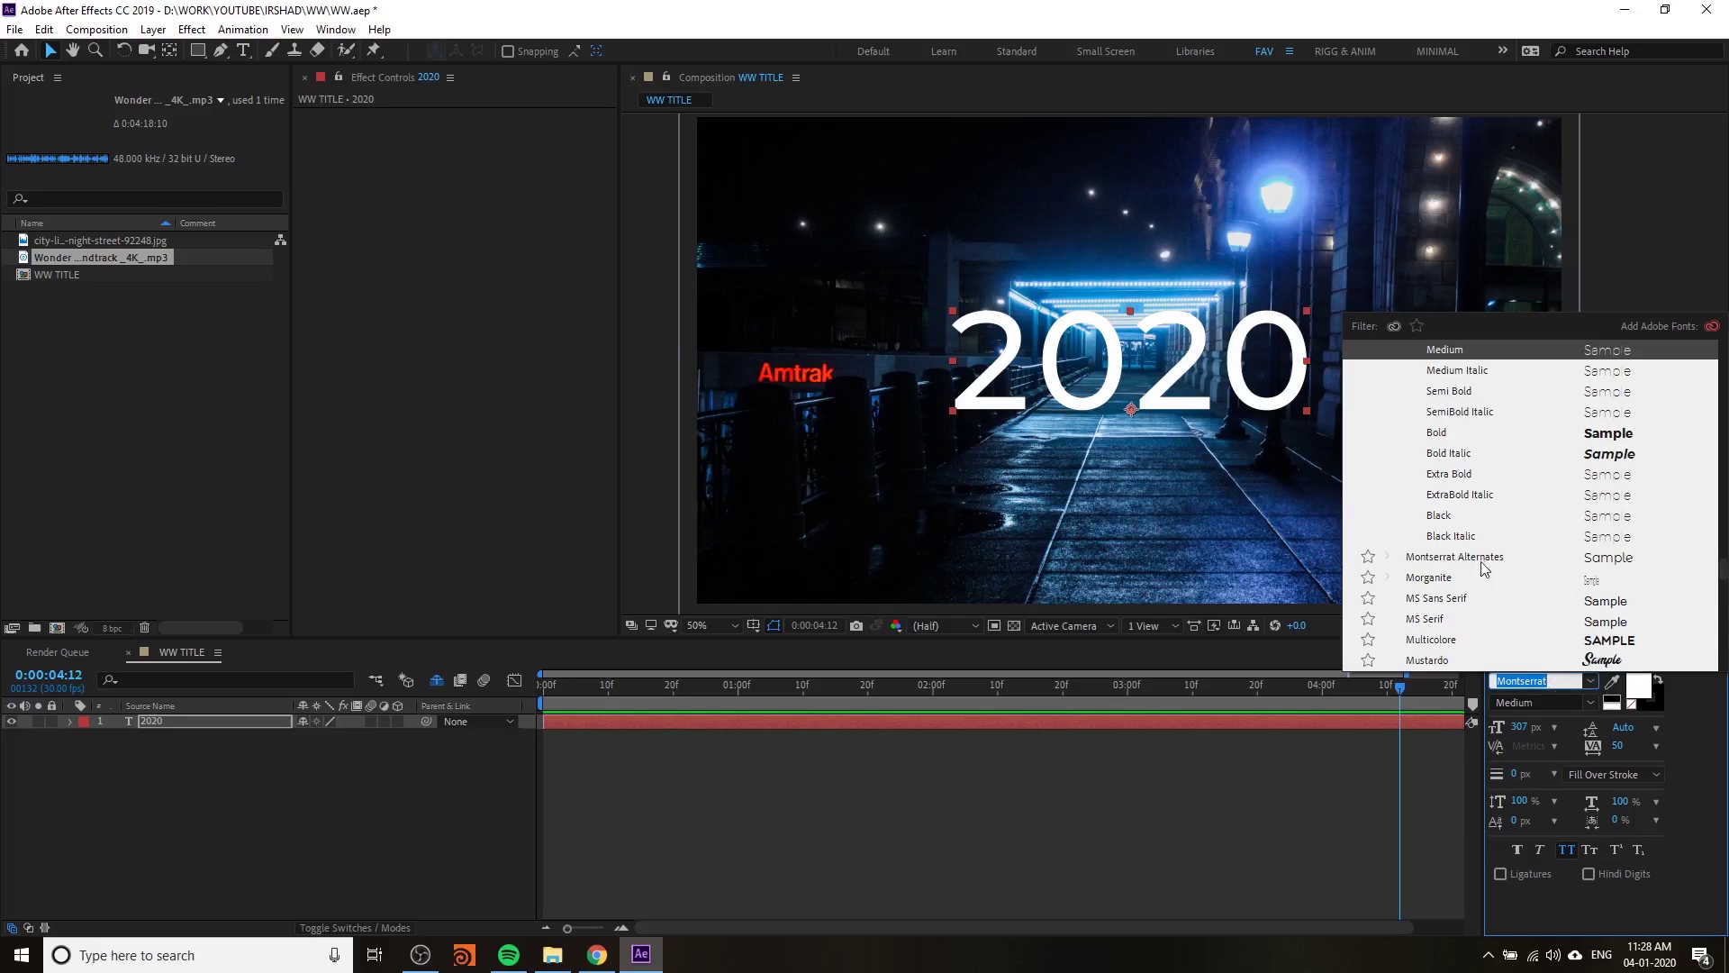
click(1457, 517)
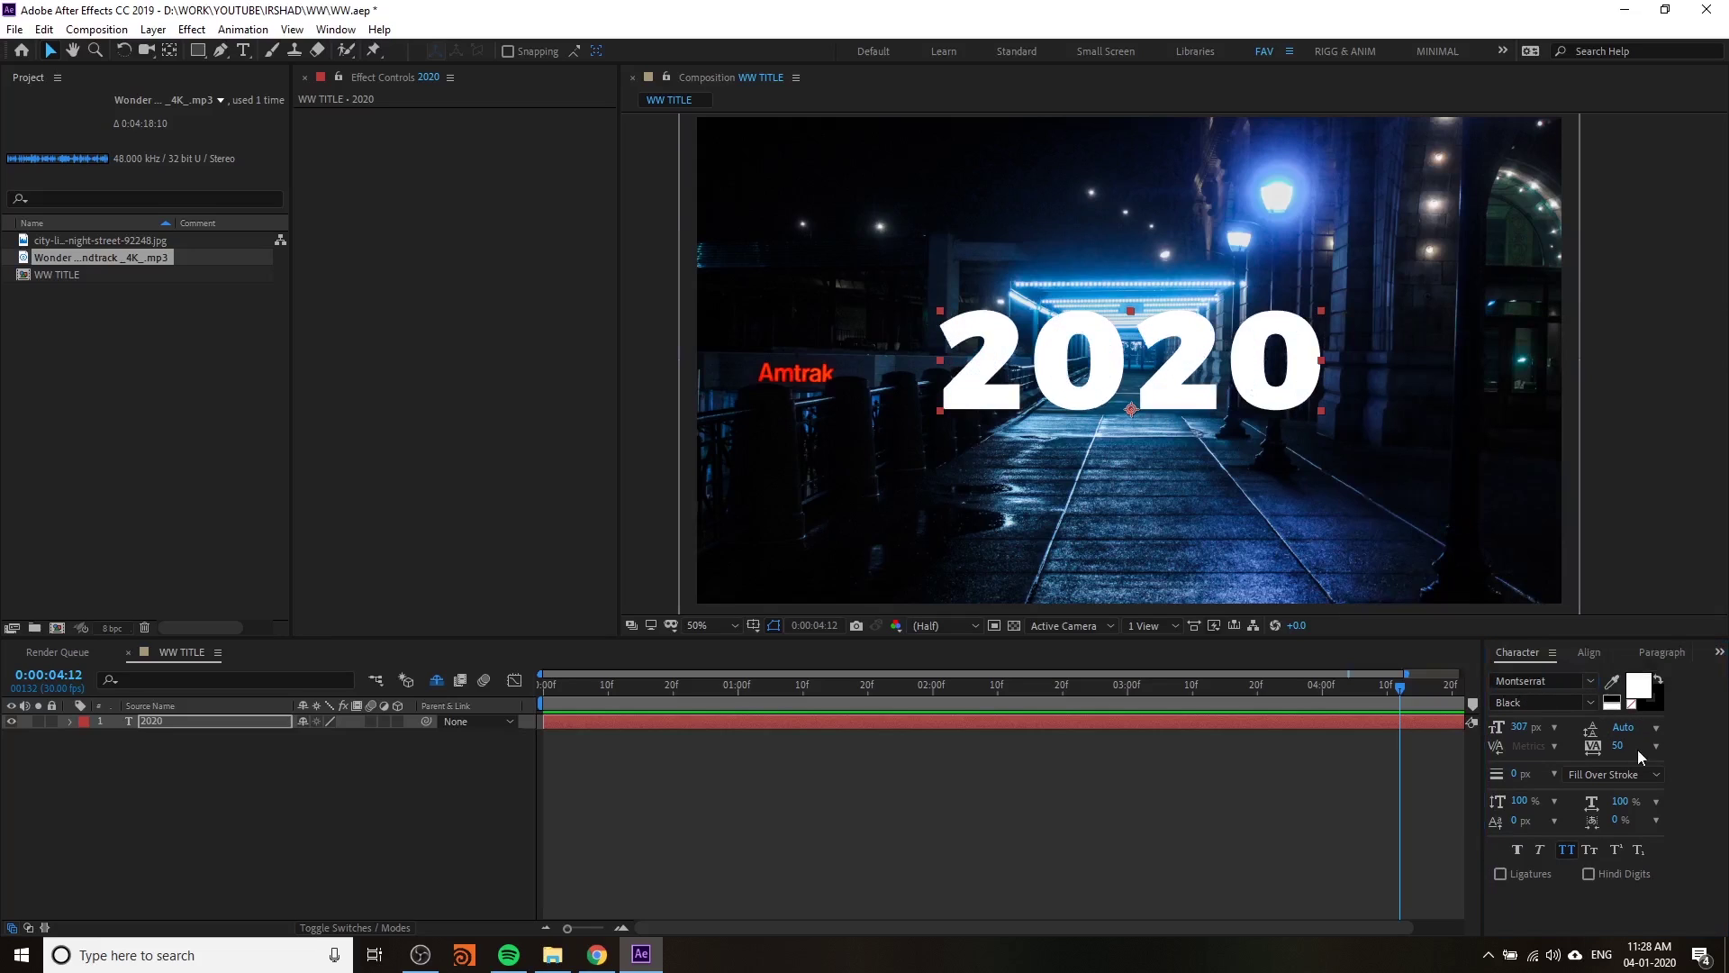
mouse_move(1521, 732)
mouse_down()
mouse_move(1720, 736)
mouse_move(1662, 732)
mouse_move(1648, 747)
mouse_move(1701, 753)
mouse_move(1662, 759)
mouse_move(1542, 740)
mouse_up()
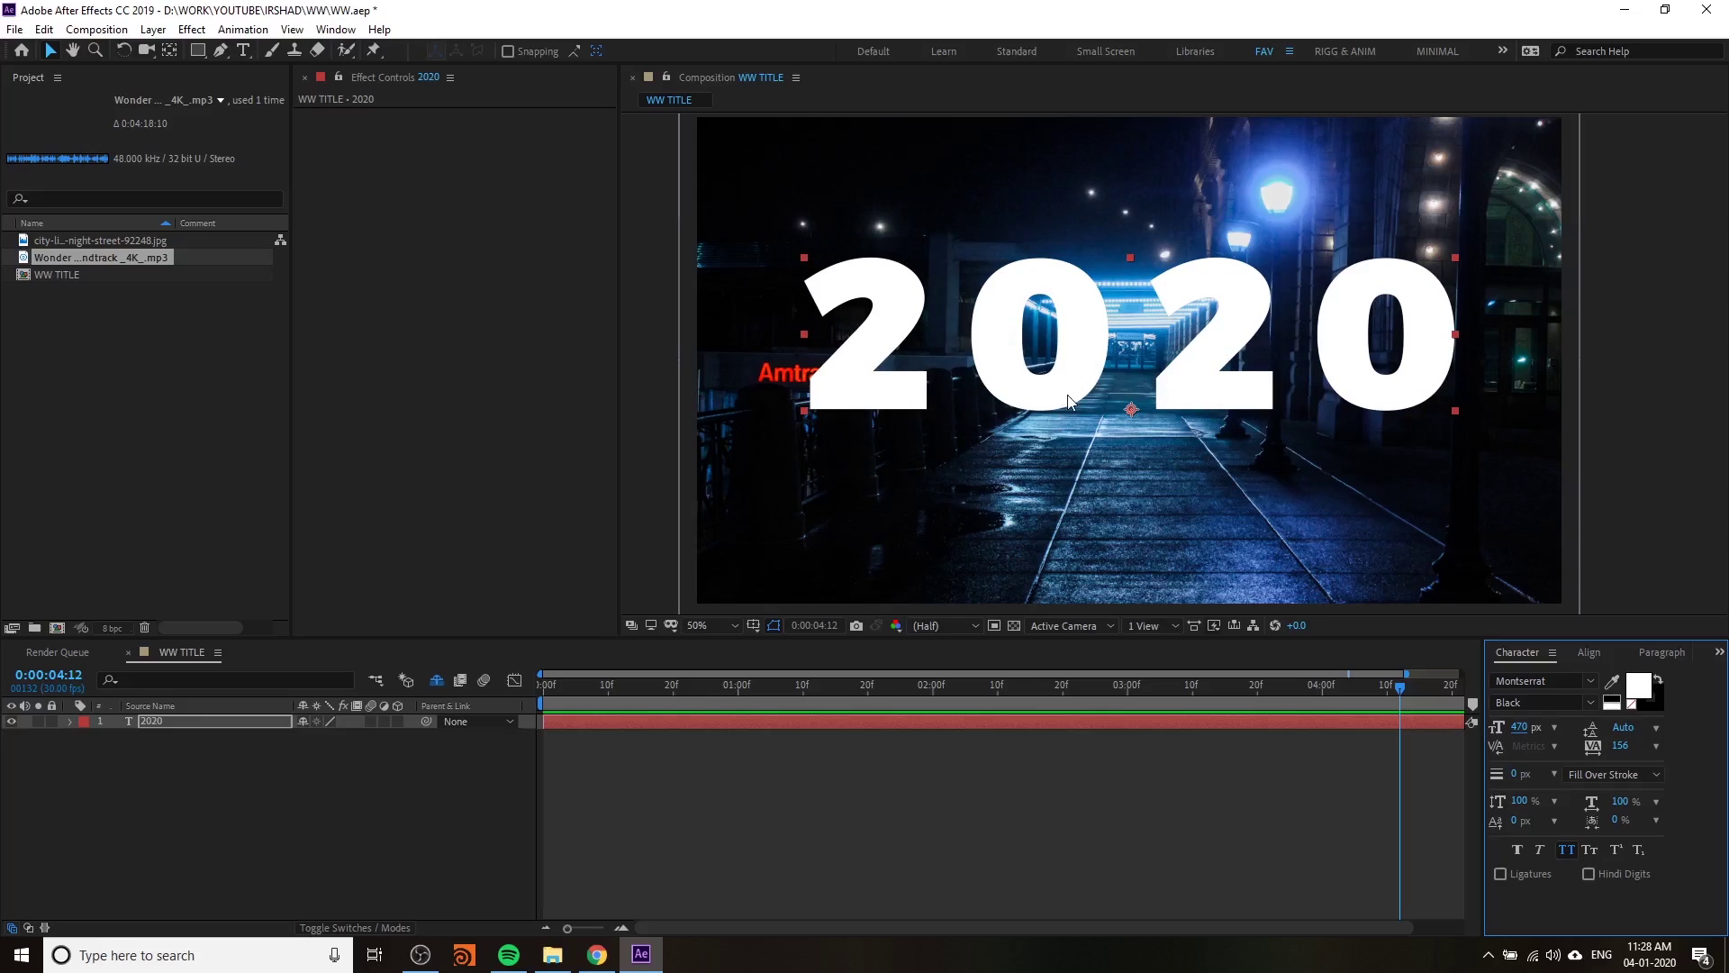
scroll(1139, 384, down, 1)
scroll(1171, 385, up, 1)
scroll(1234, 387, down, 1)
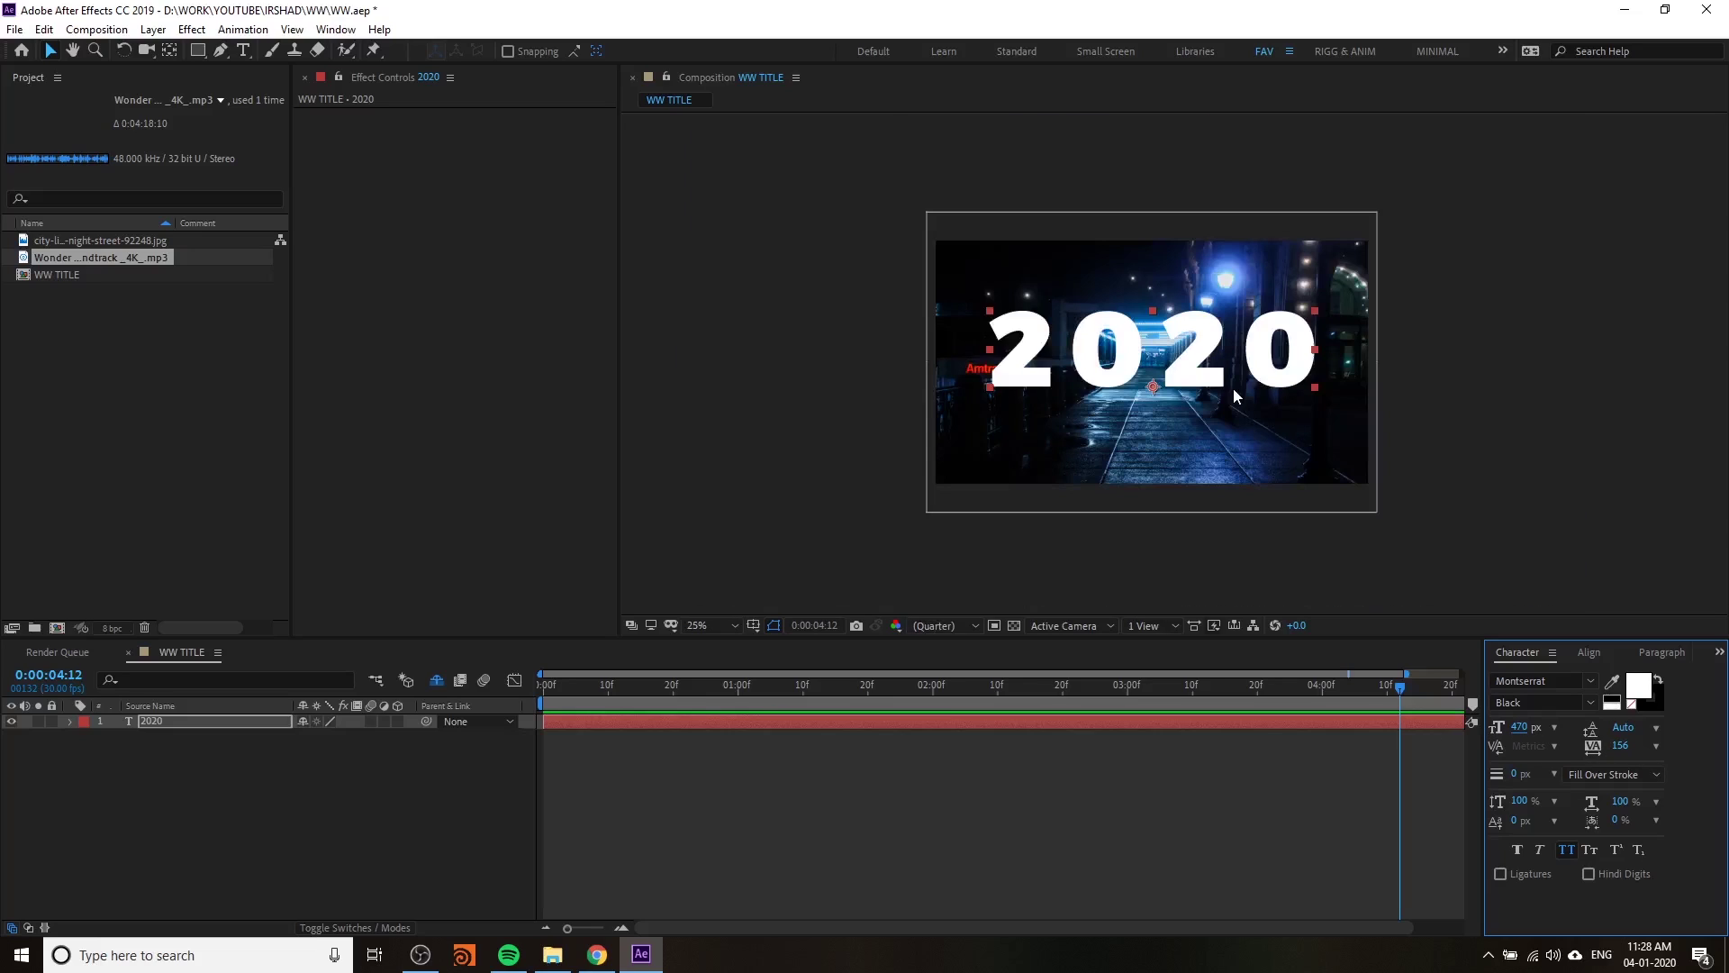
drag(1234, 388, 1144, 388)
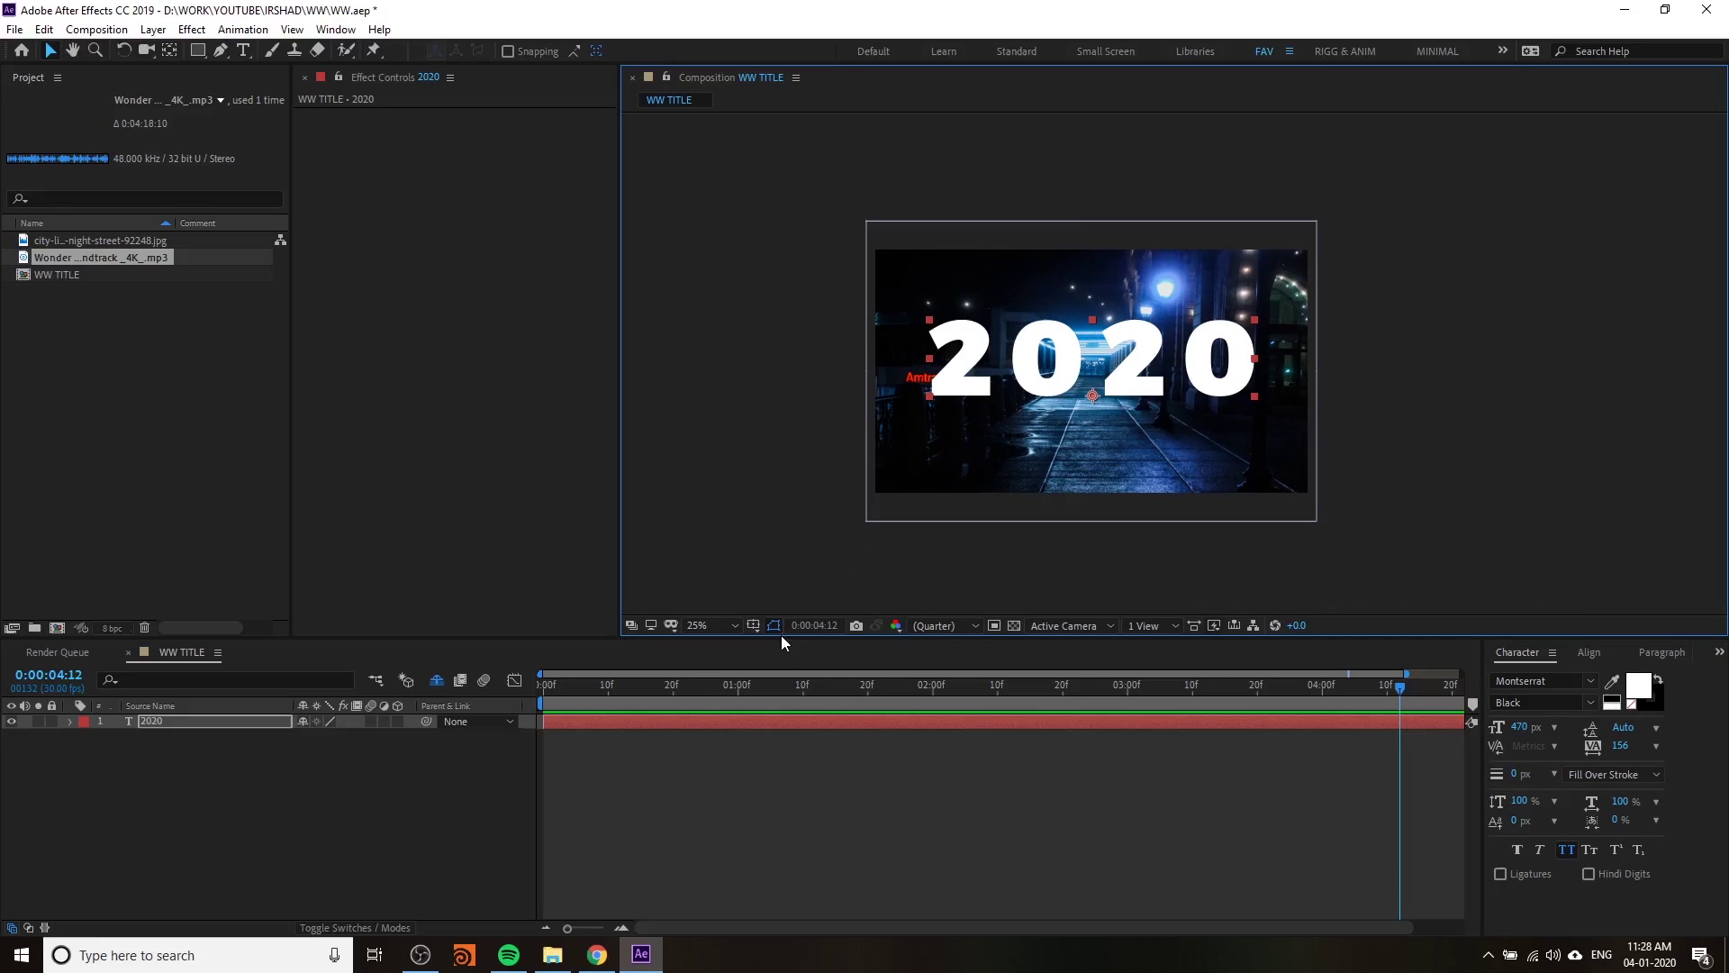
- Fit the composition in the viewer, go to the first frame and select the 2020 layer
click(711, 625)
click(758, 325)
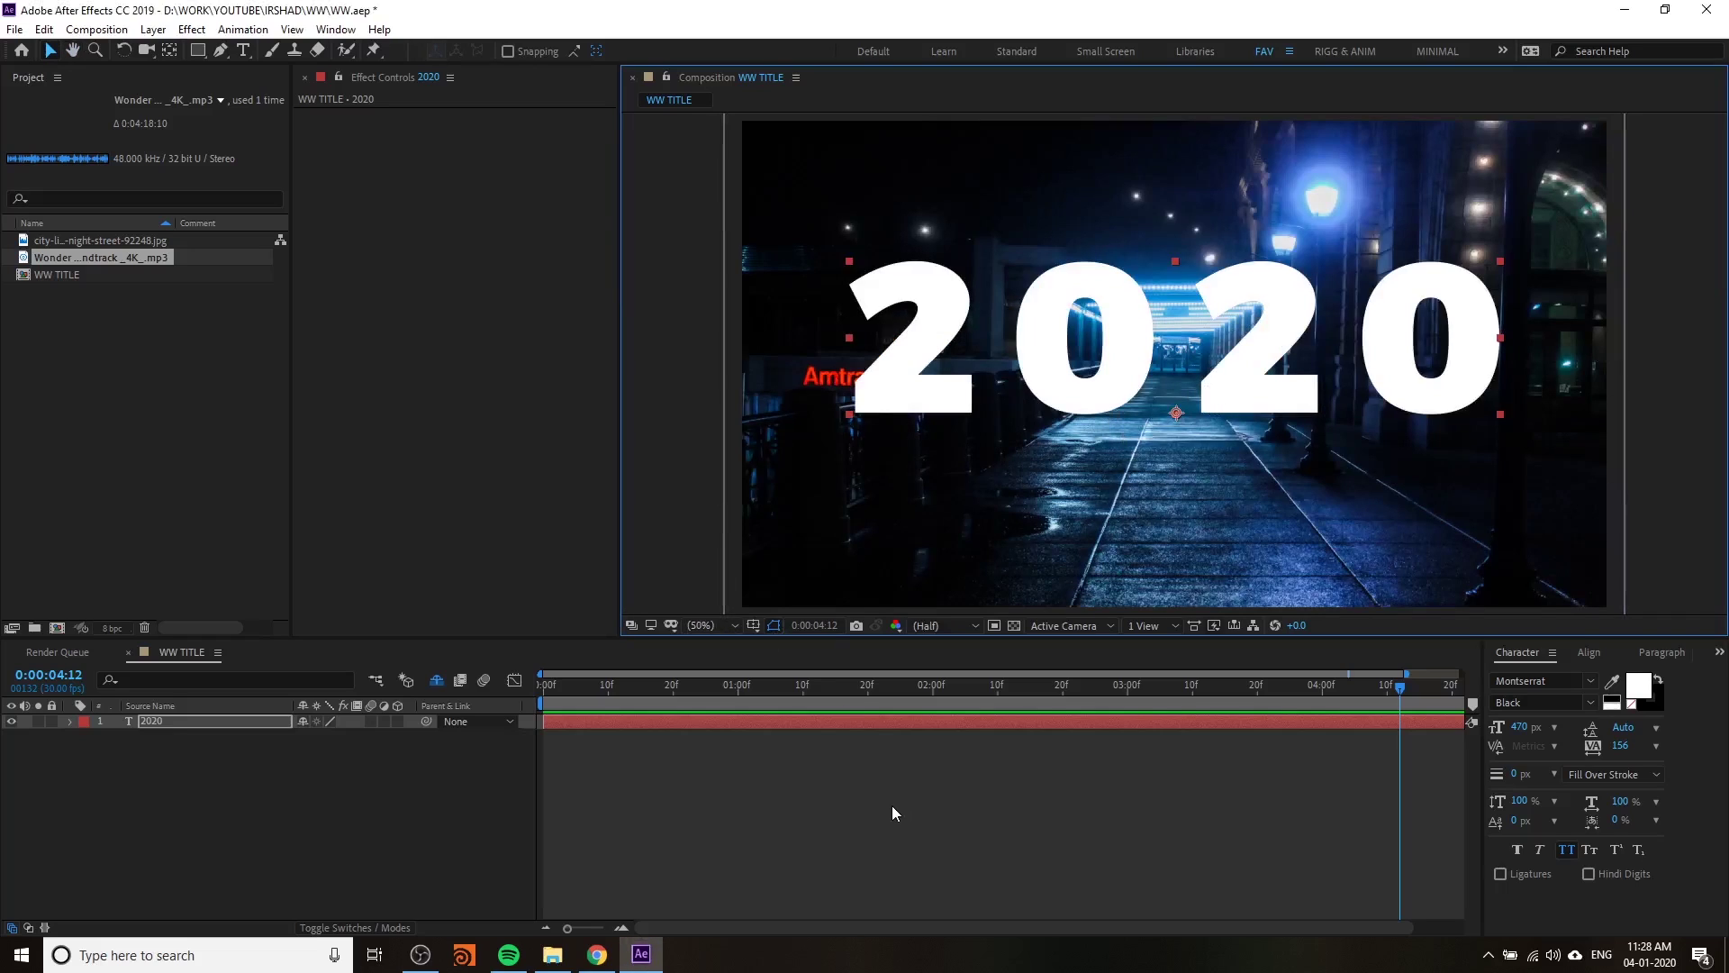
click(892, 805)
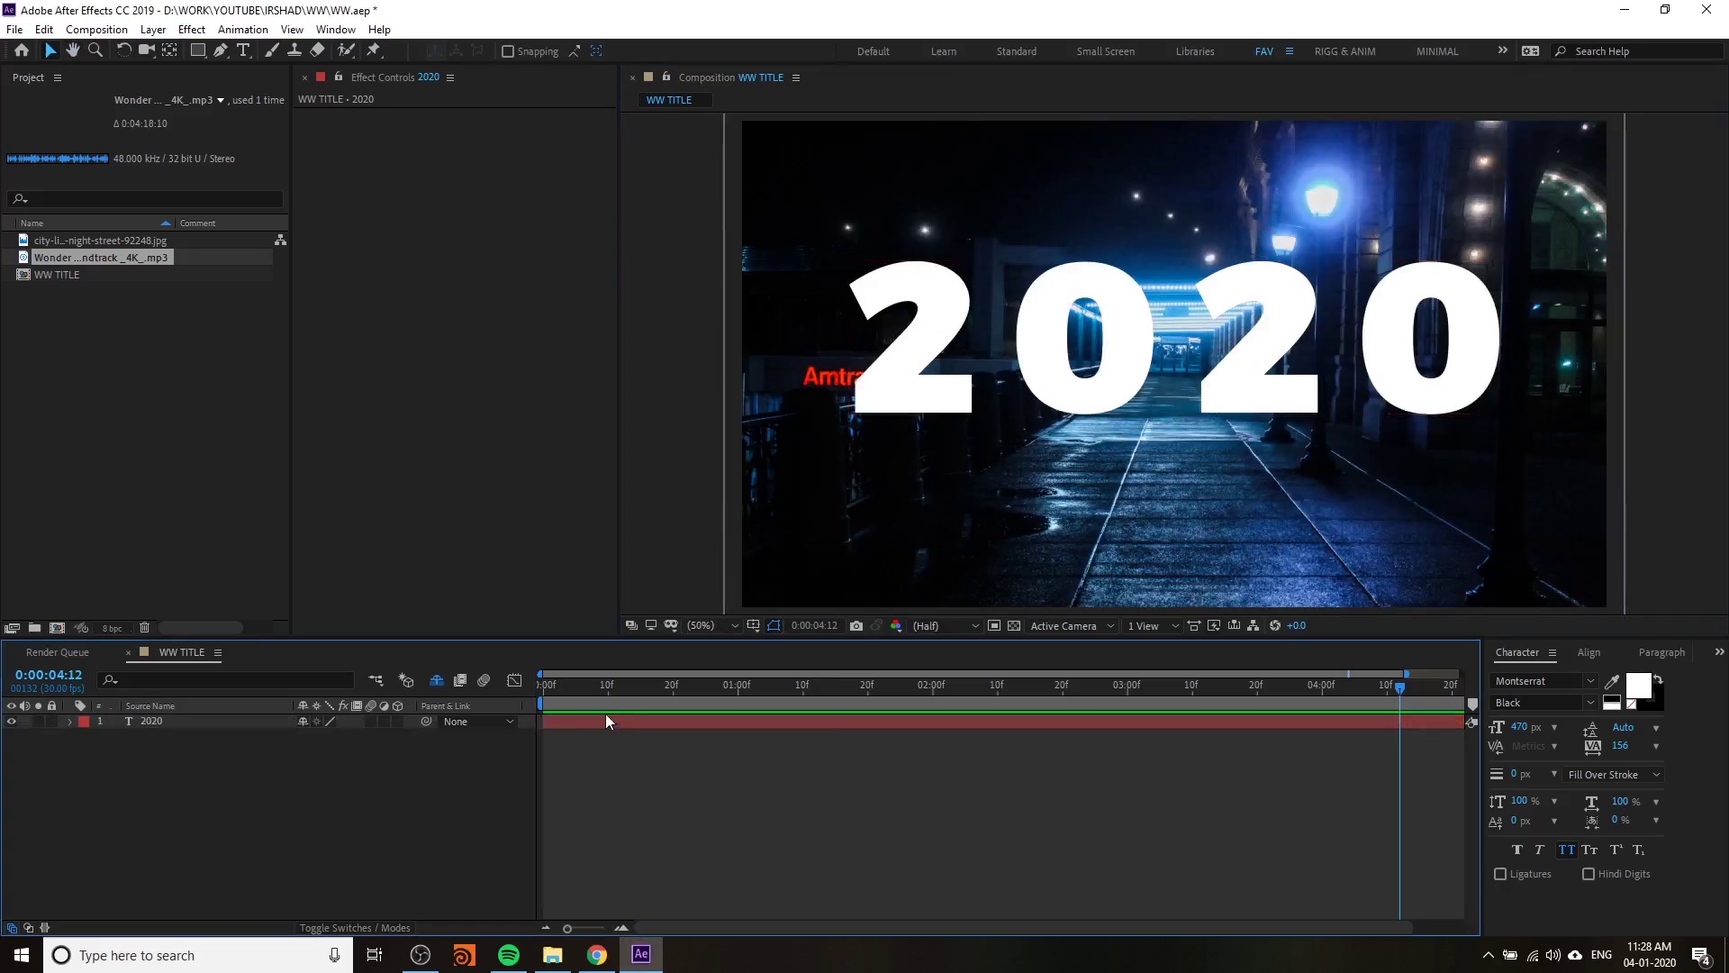
click(549, 710)
key(Home)
click(174, 722)
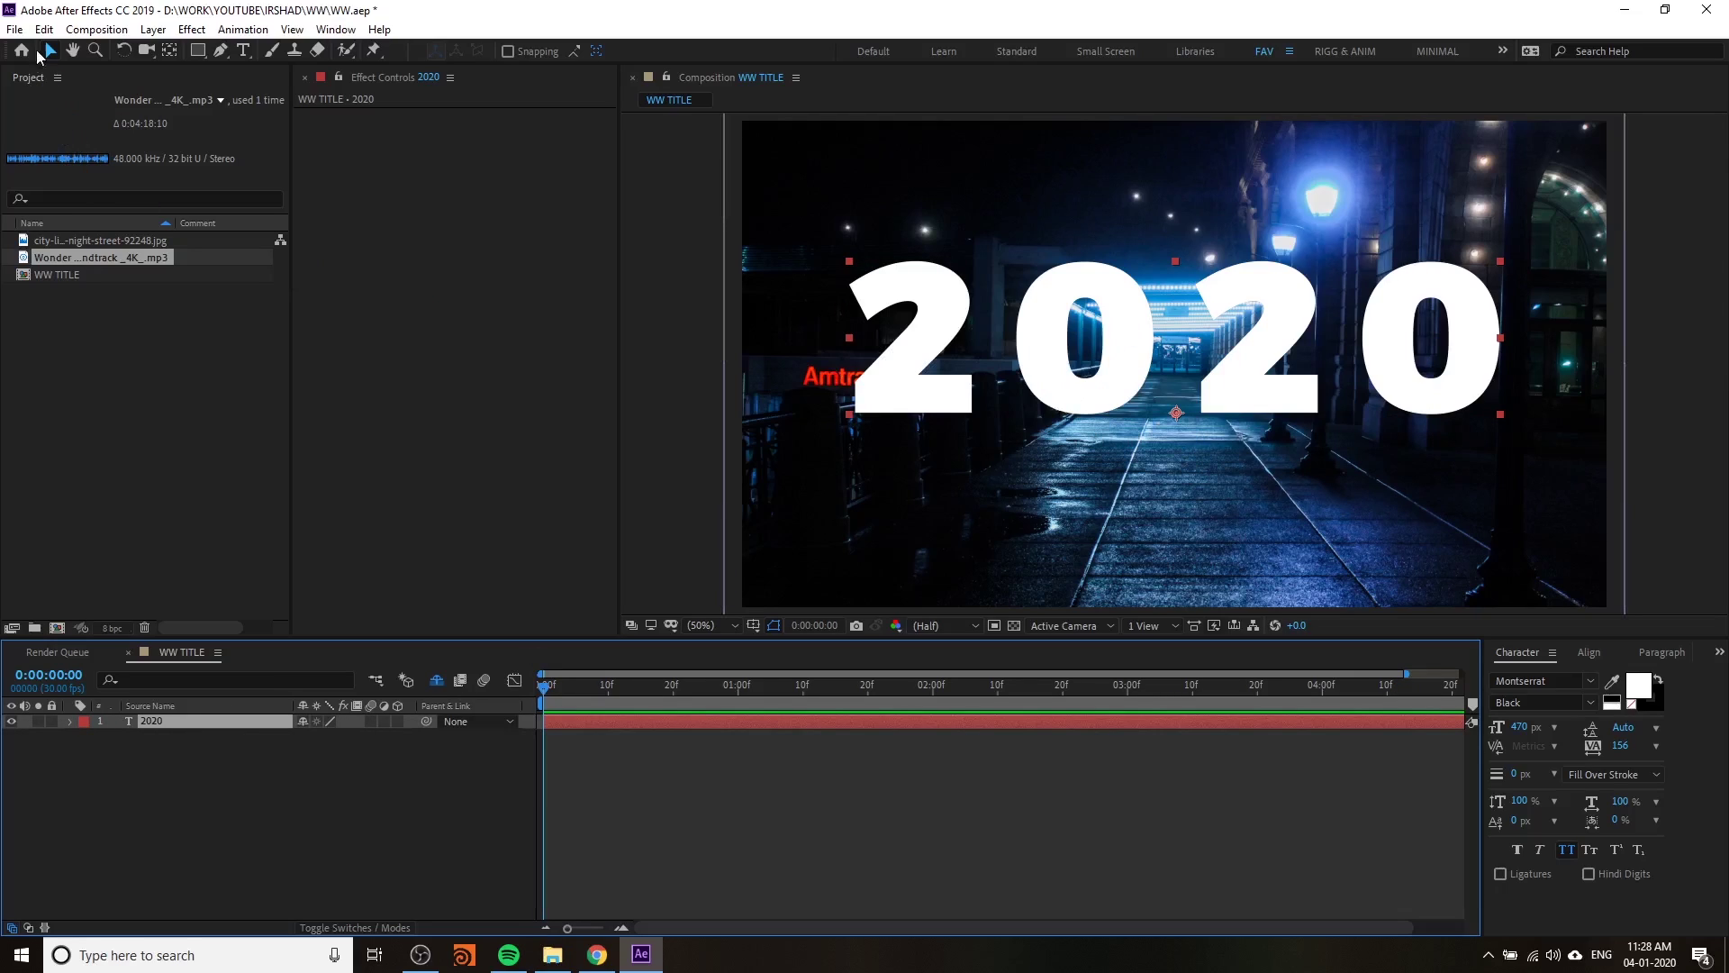
- Add a Position animator to the 2020 text and test raising the title with it
click(69, 722)
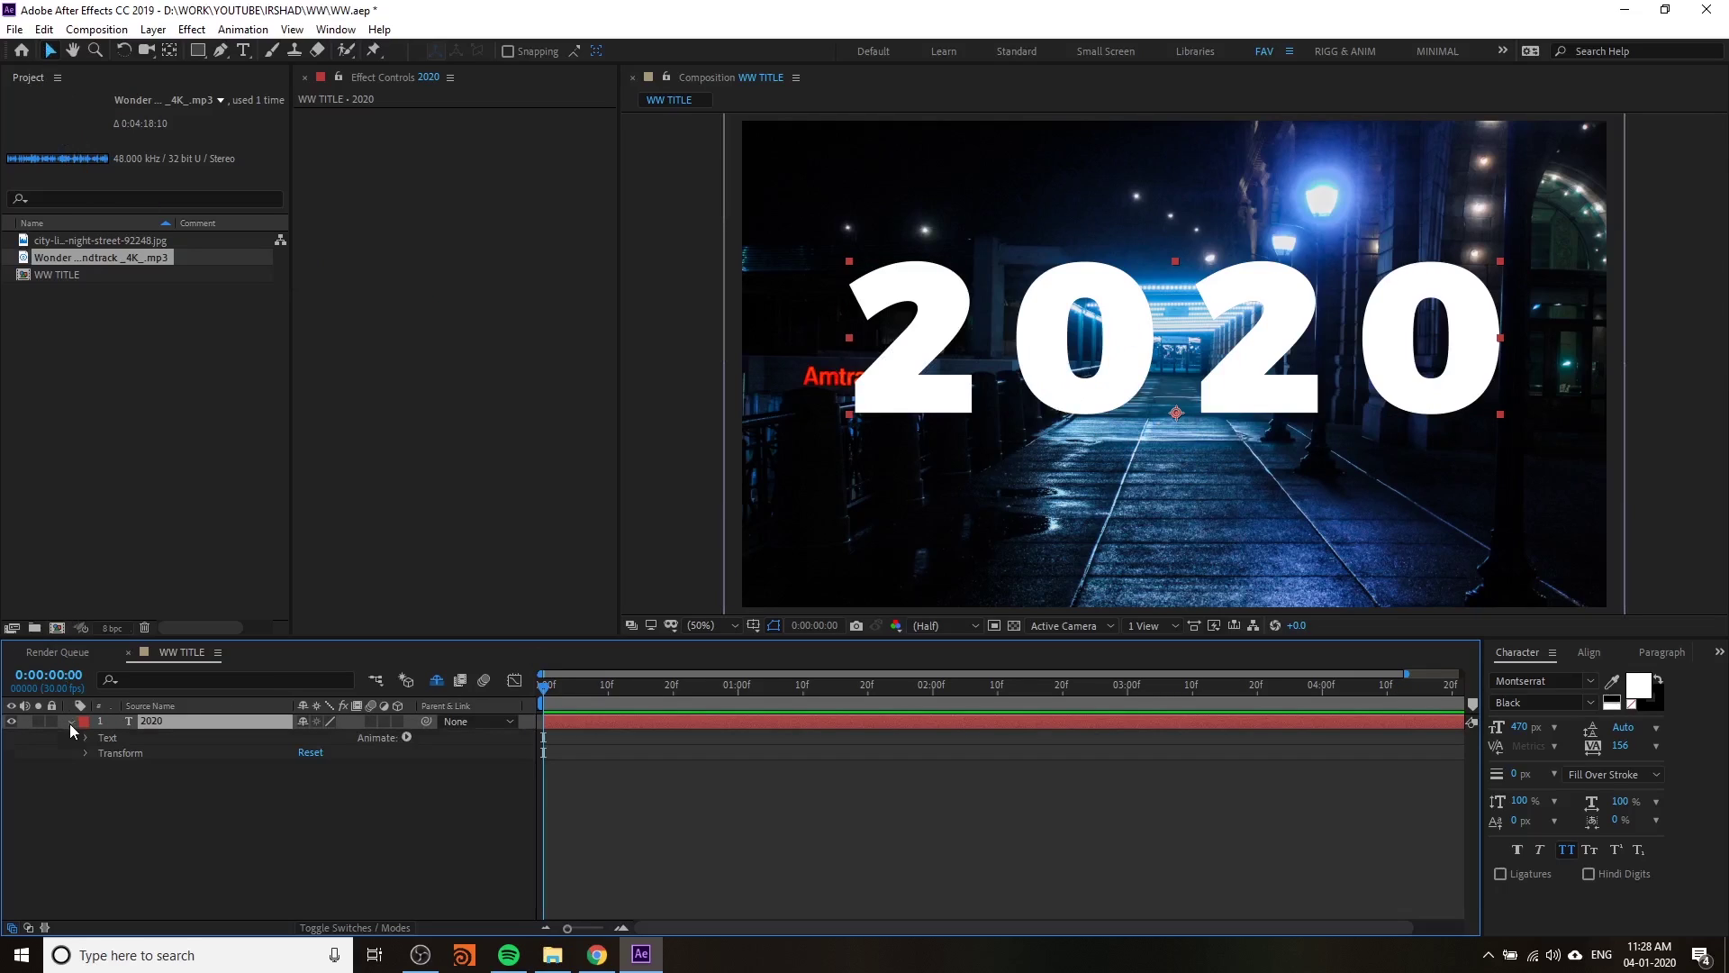
click(109, 740)
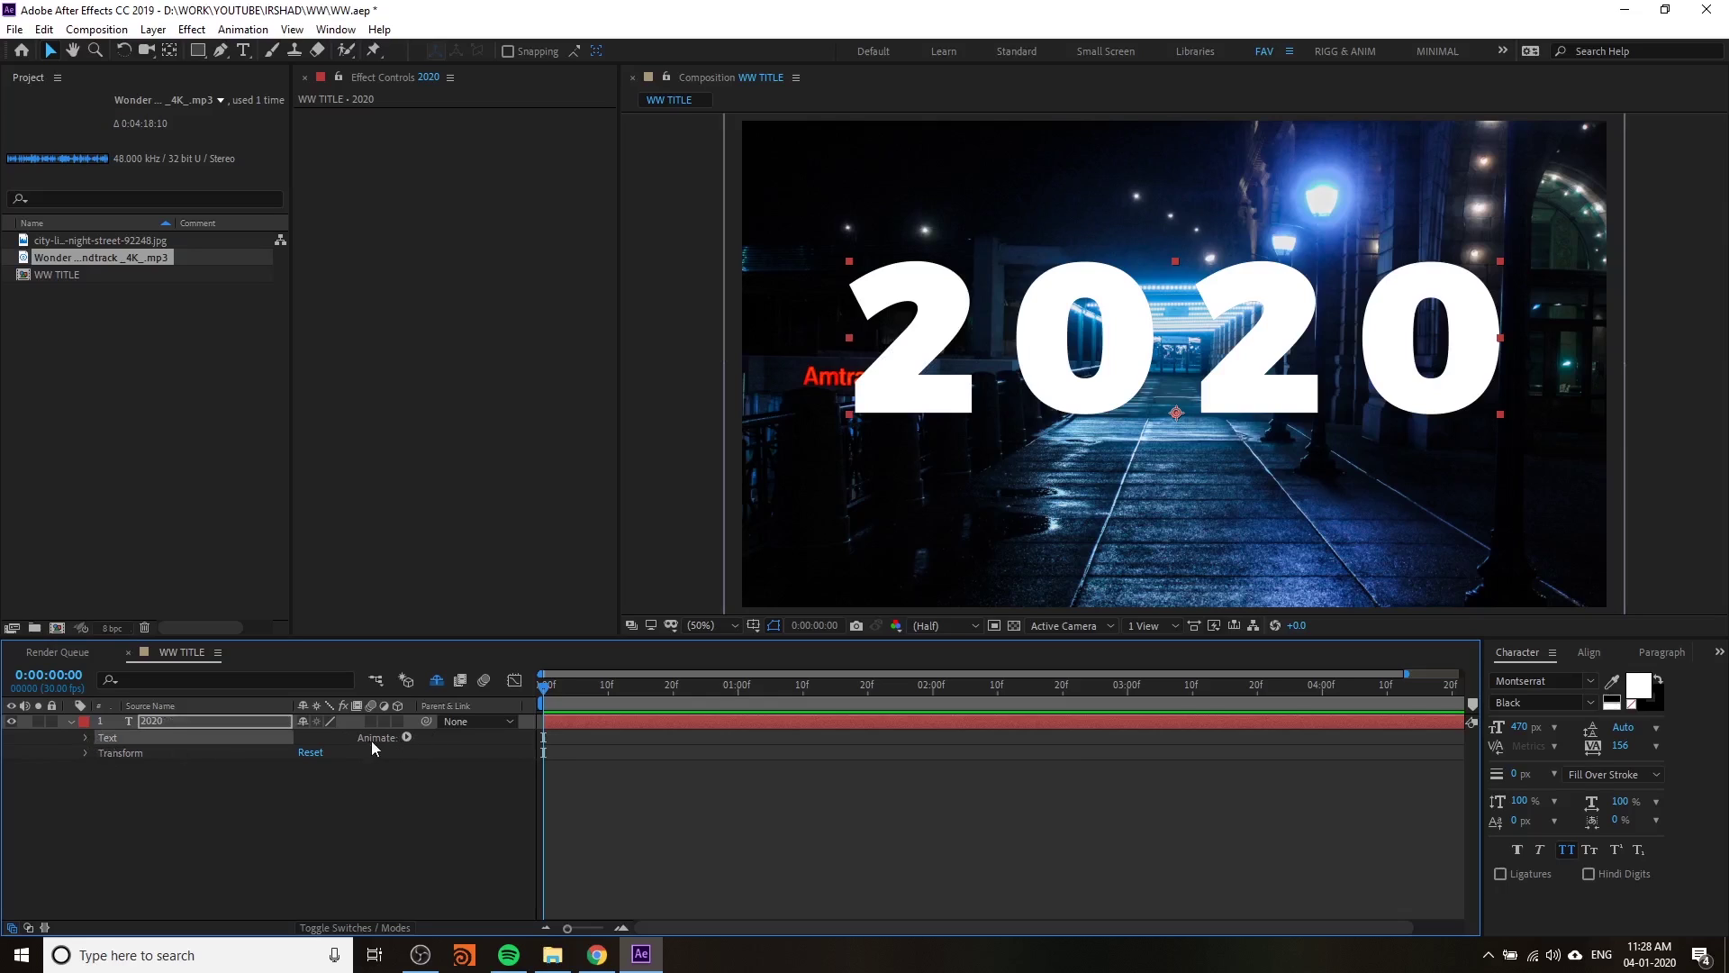
click(407, 736)
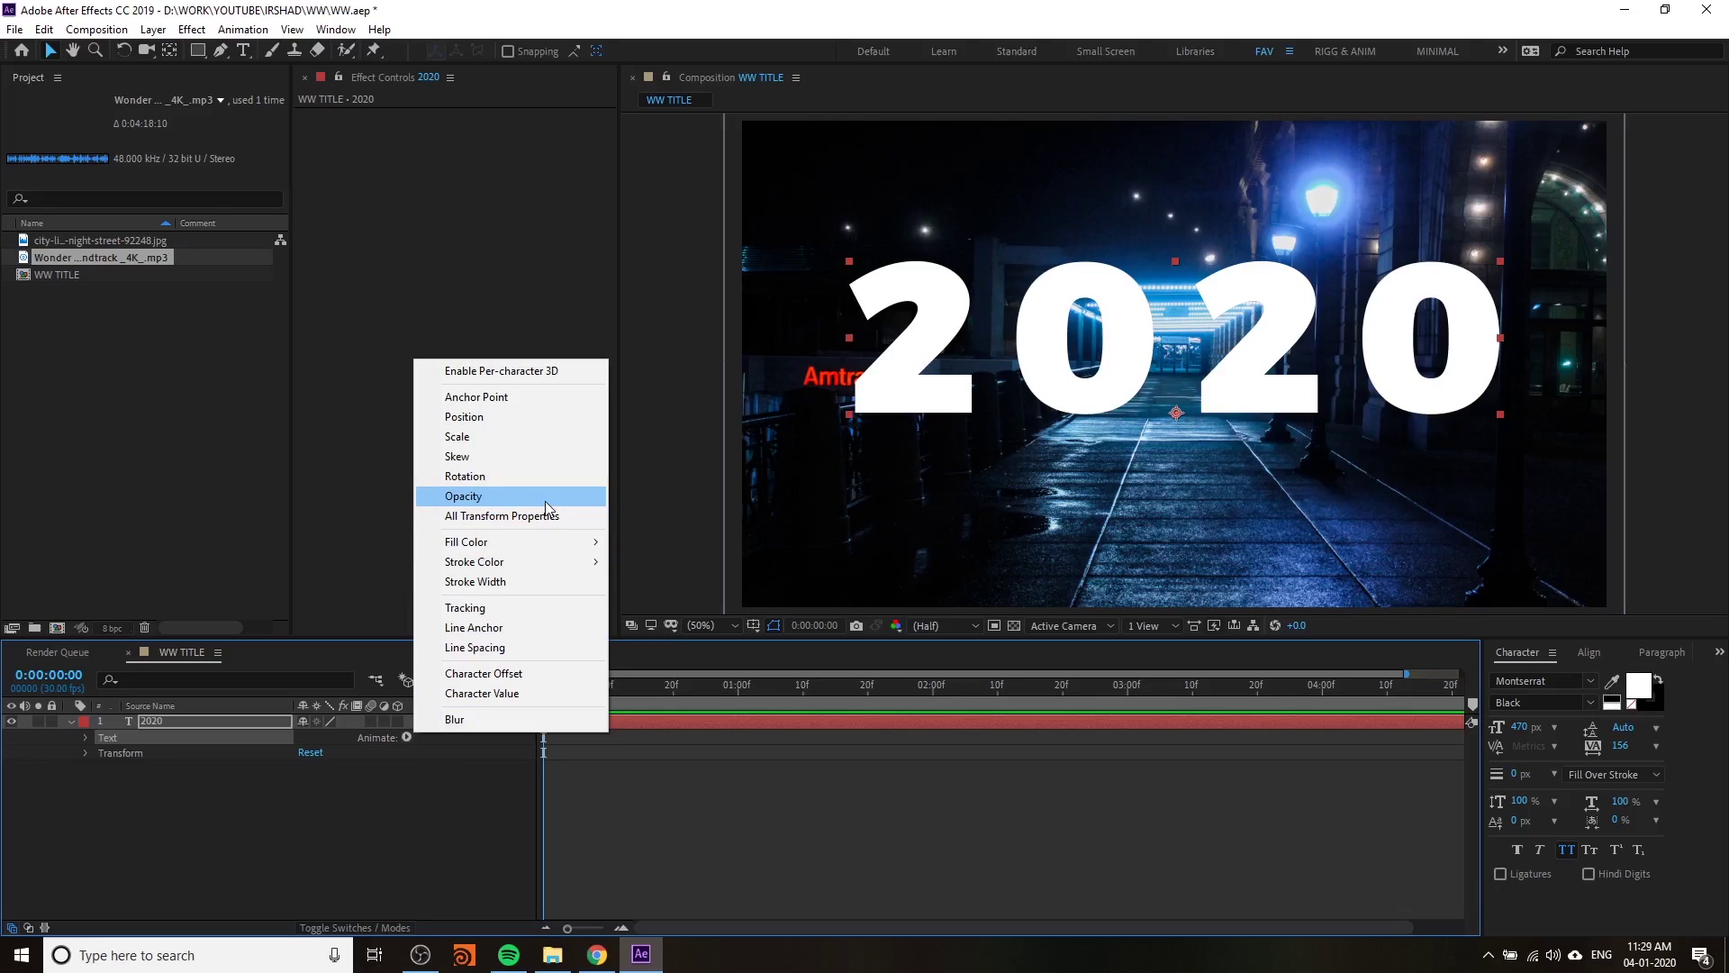
click(508, 420)
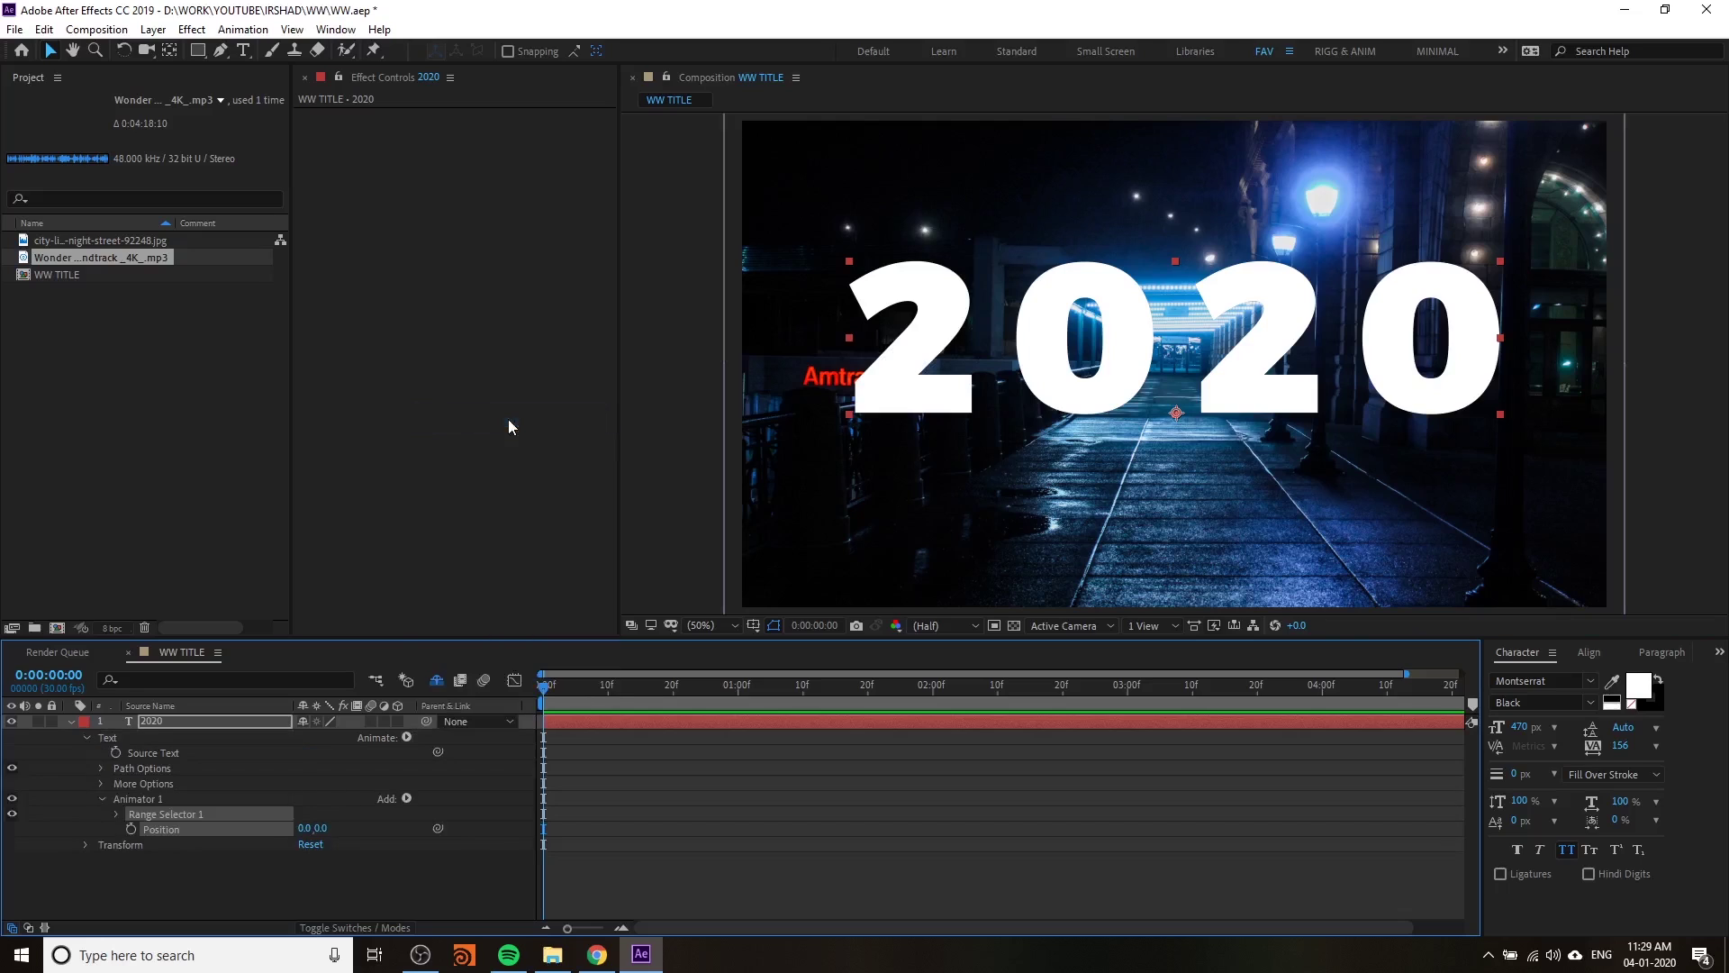
click(229, 879)
click(214, 829)
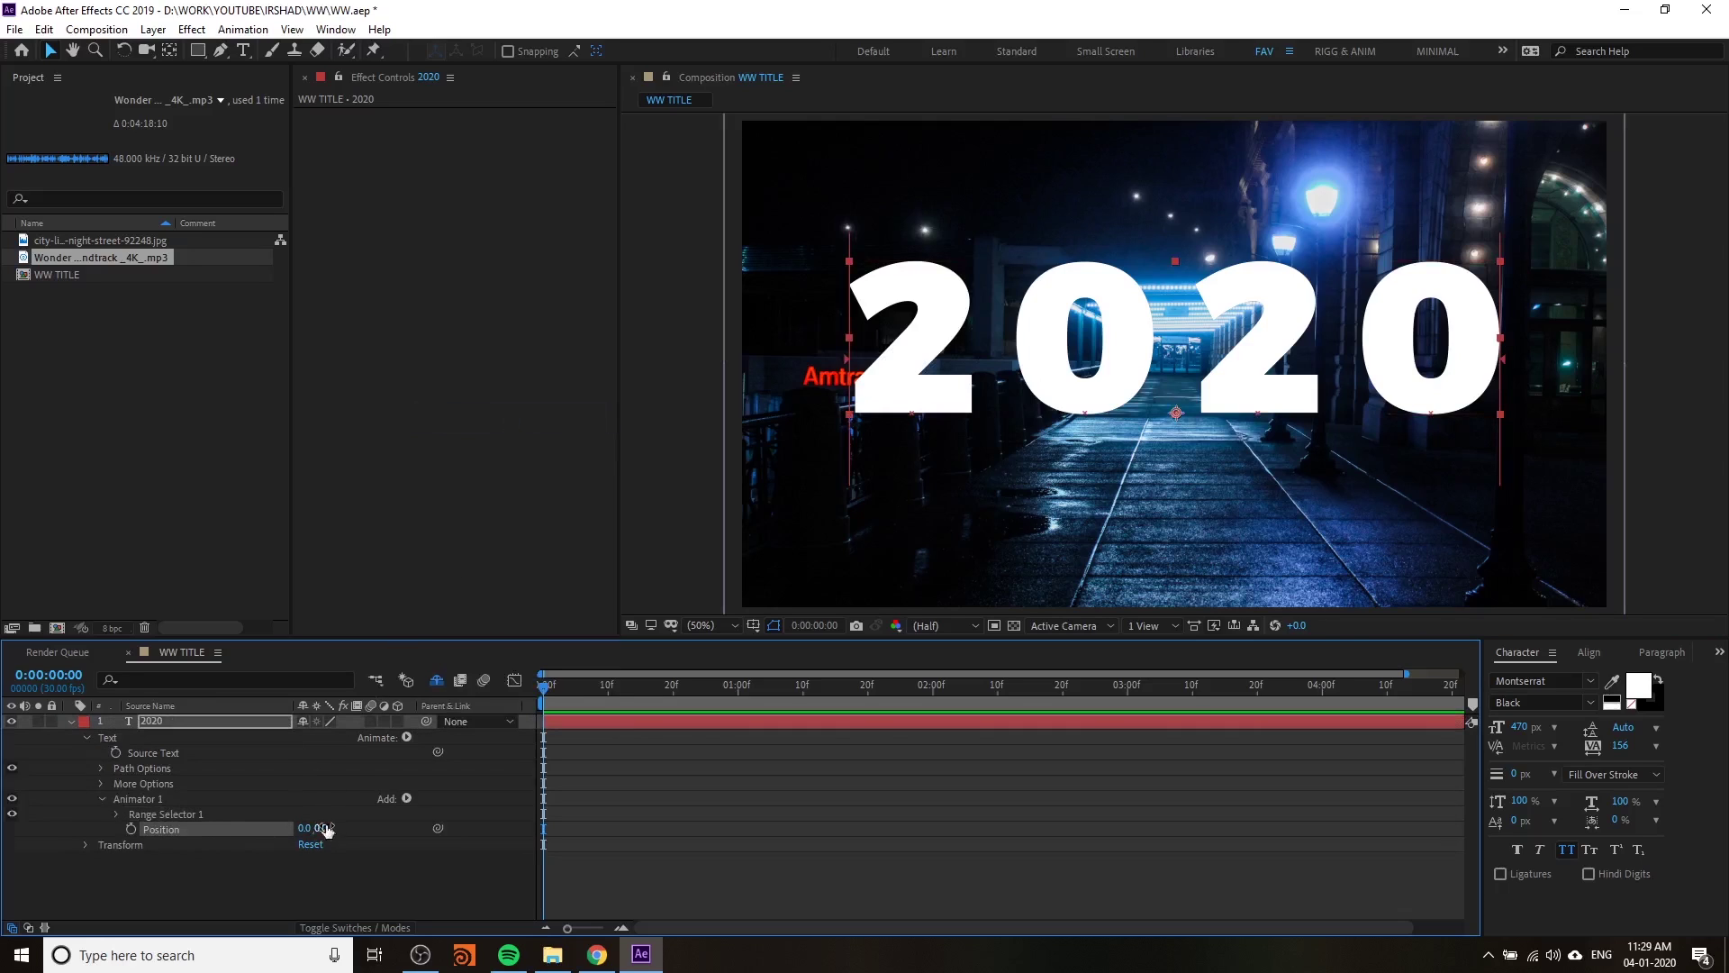
drag(324, 829, 59, 841)
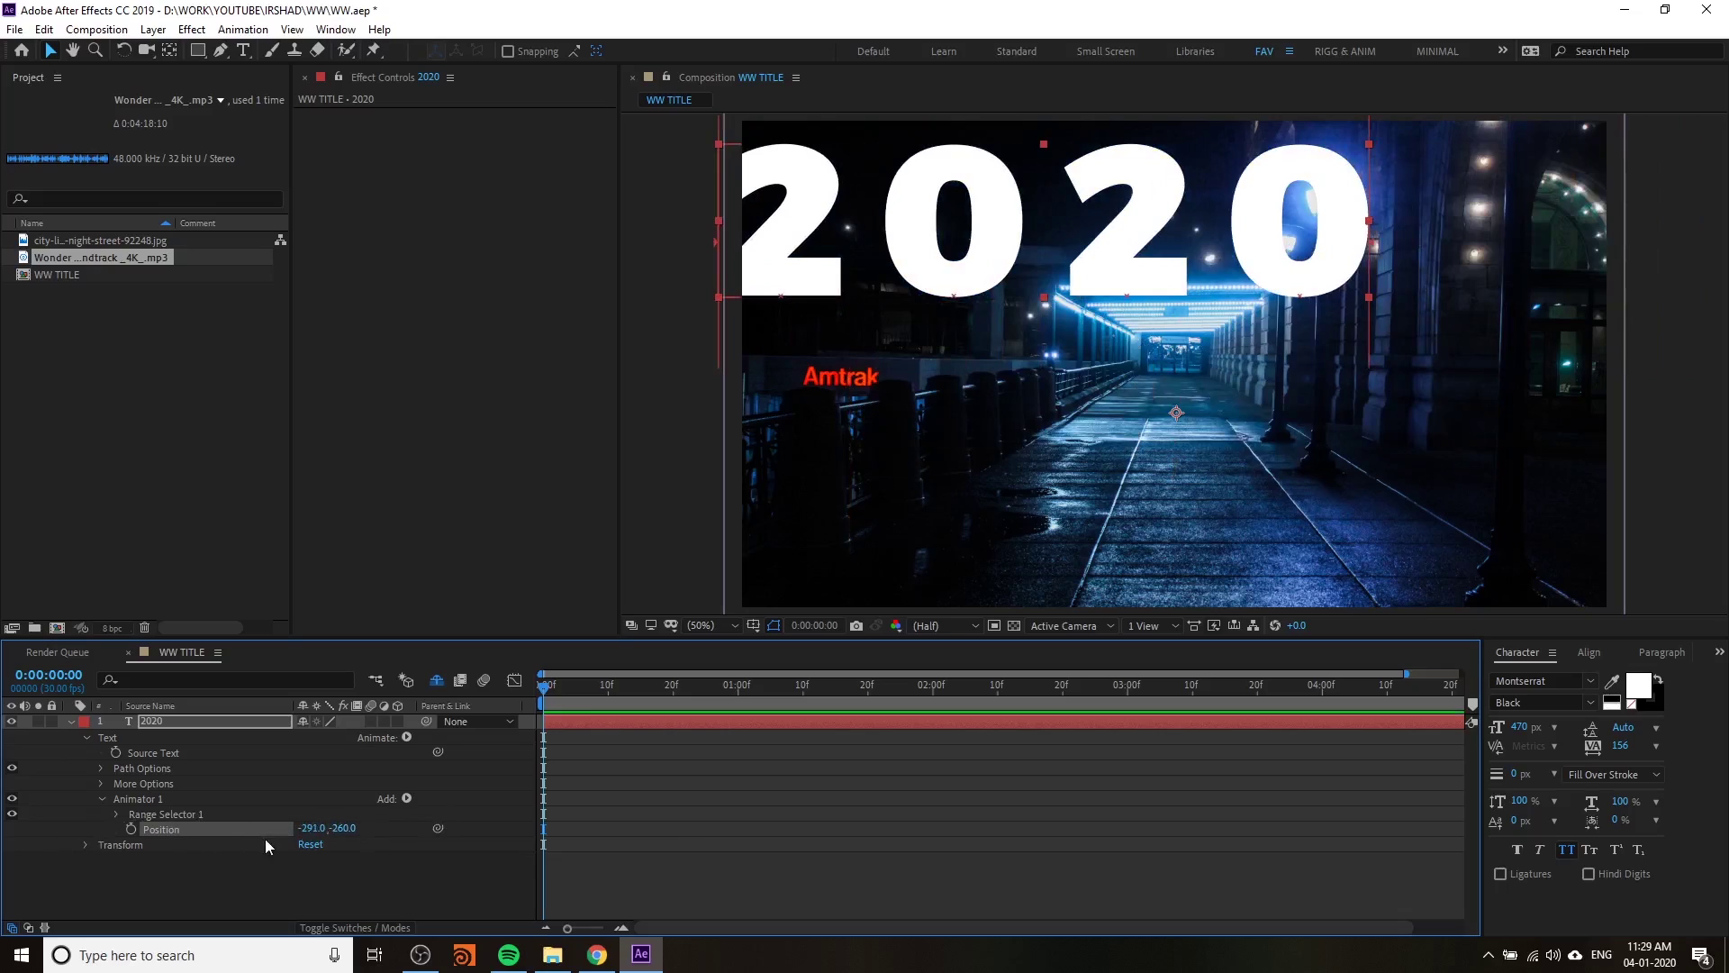
- Undo the position test and bring up Animator 1's list of addable properties
key(ctrl+z)
key(ctrl+z)
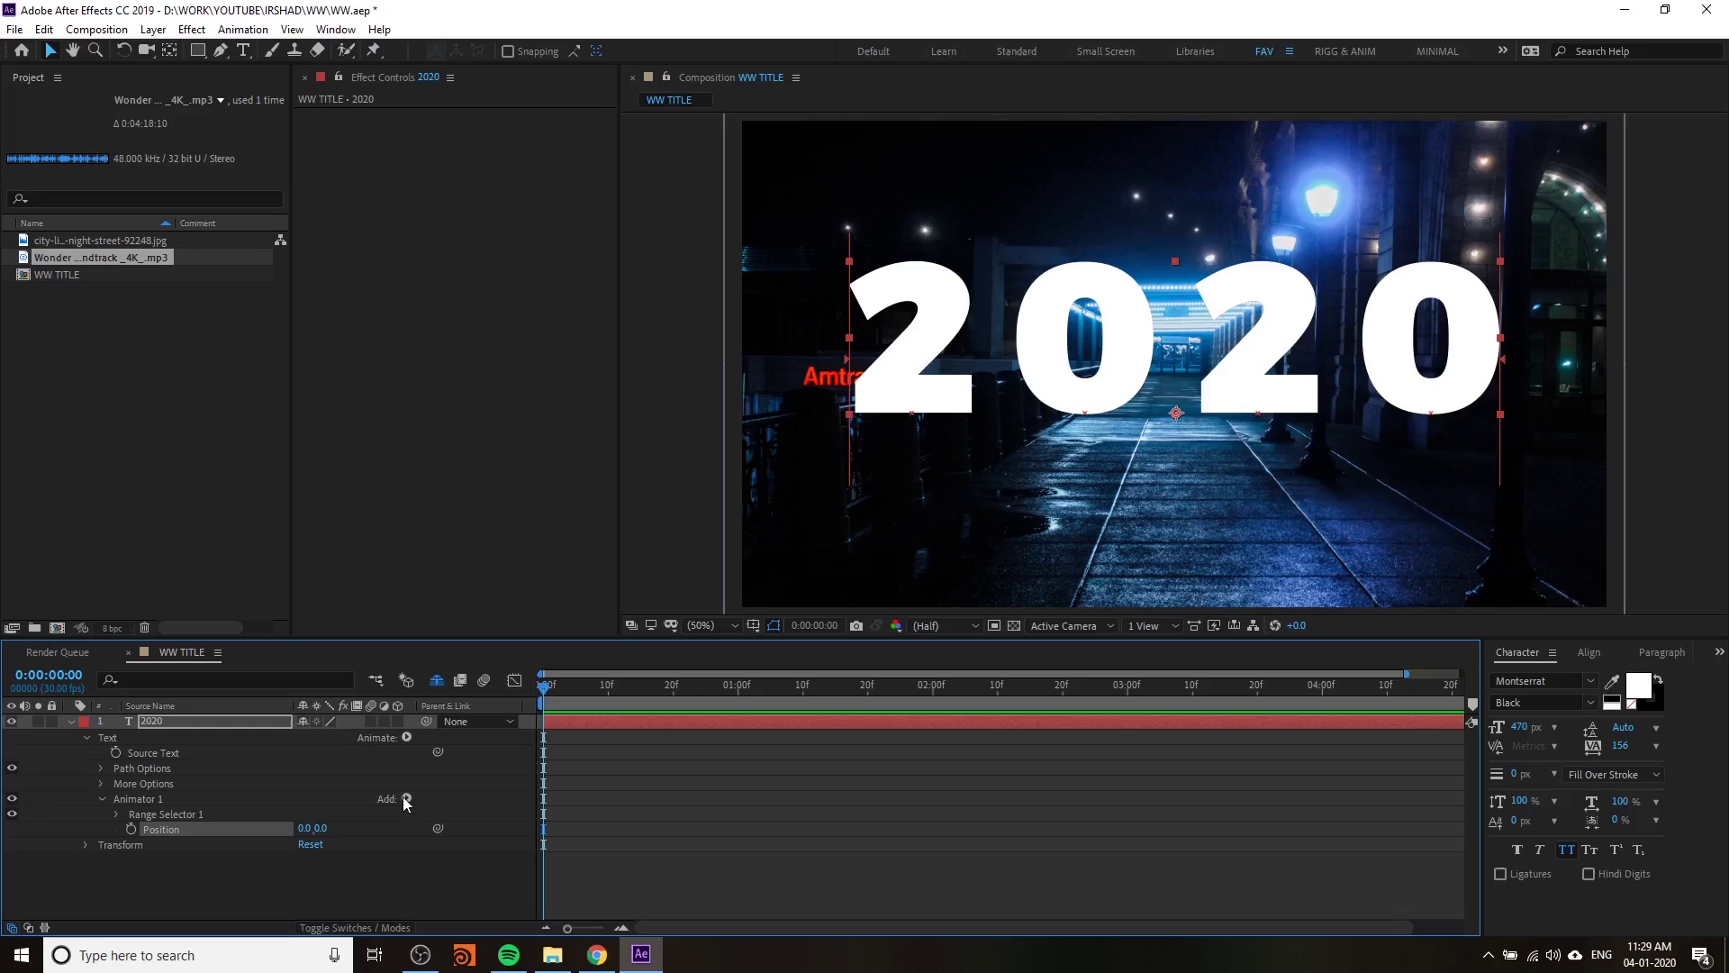
click(167, 800)
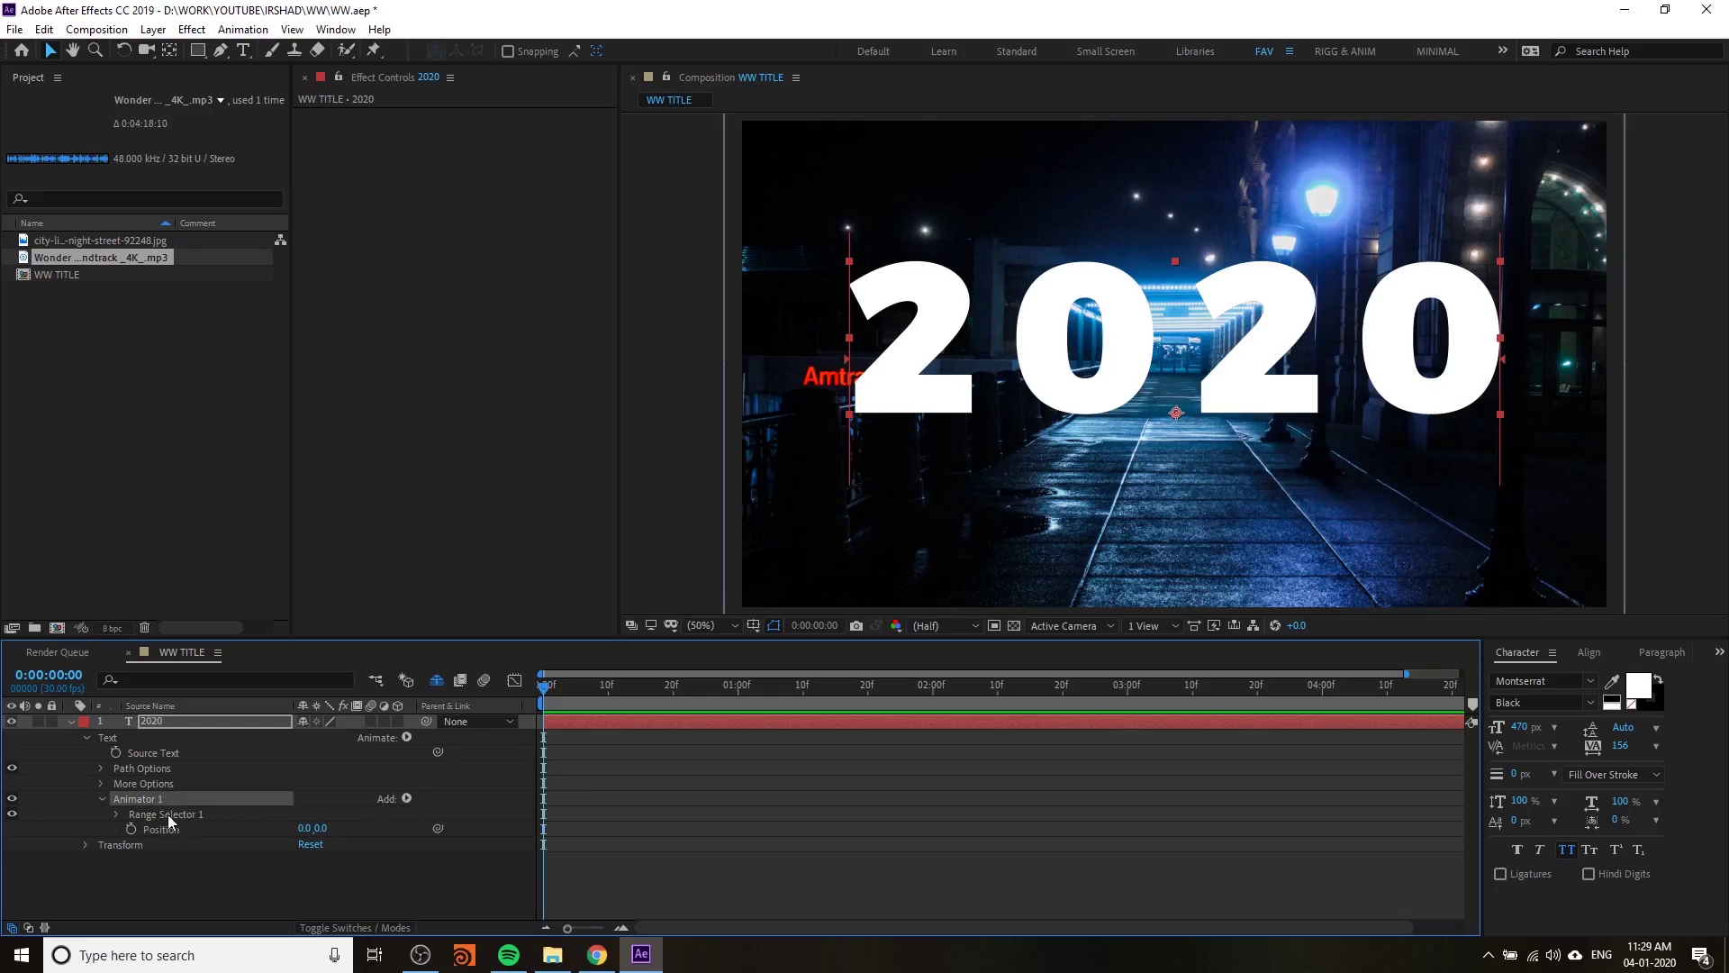
click(405, 799)
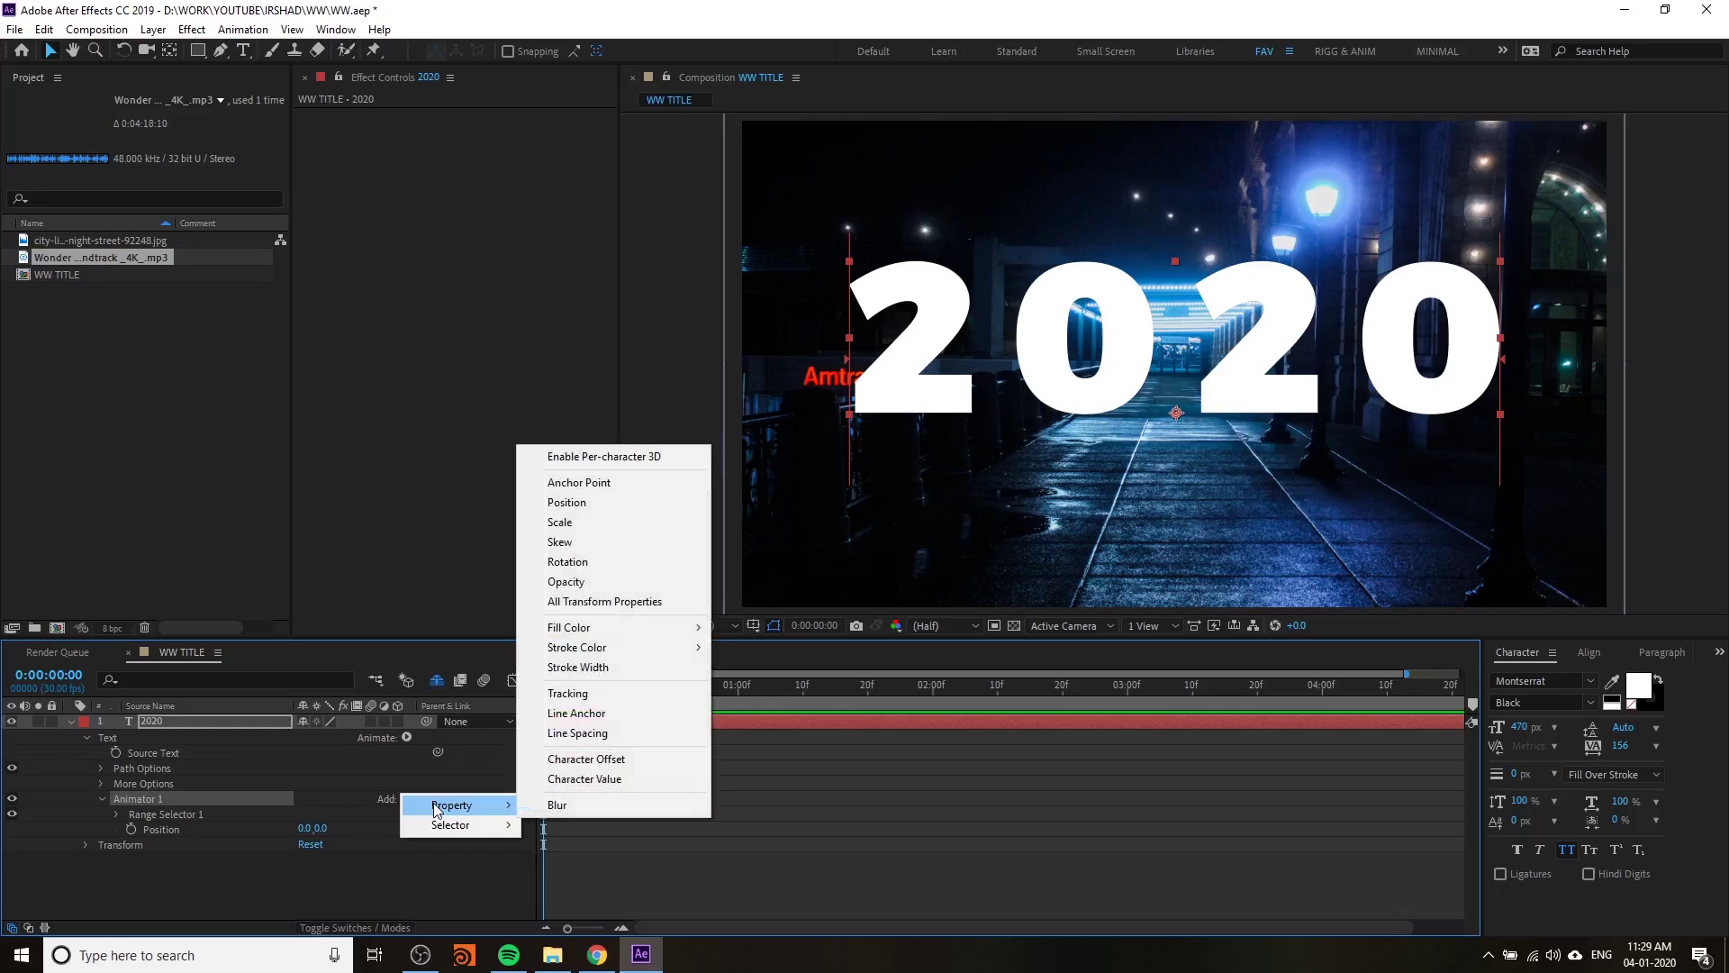
- Enable per-character 3D and set the animator Position Z to 2527
click(631, 460)
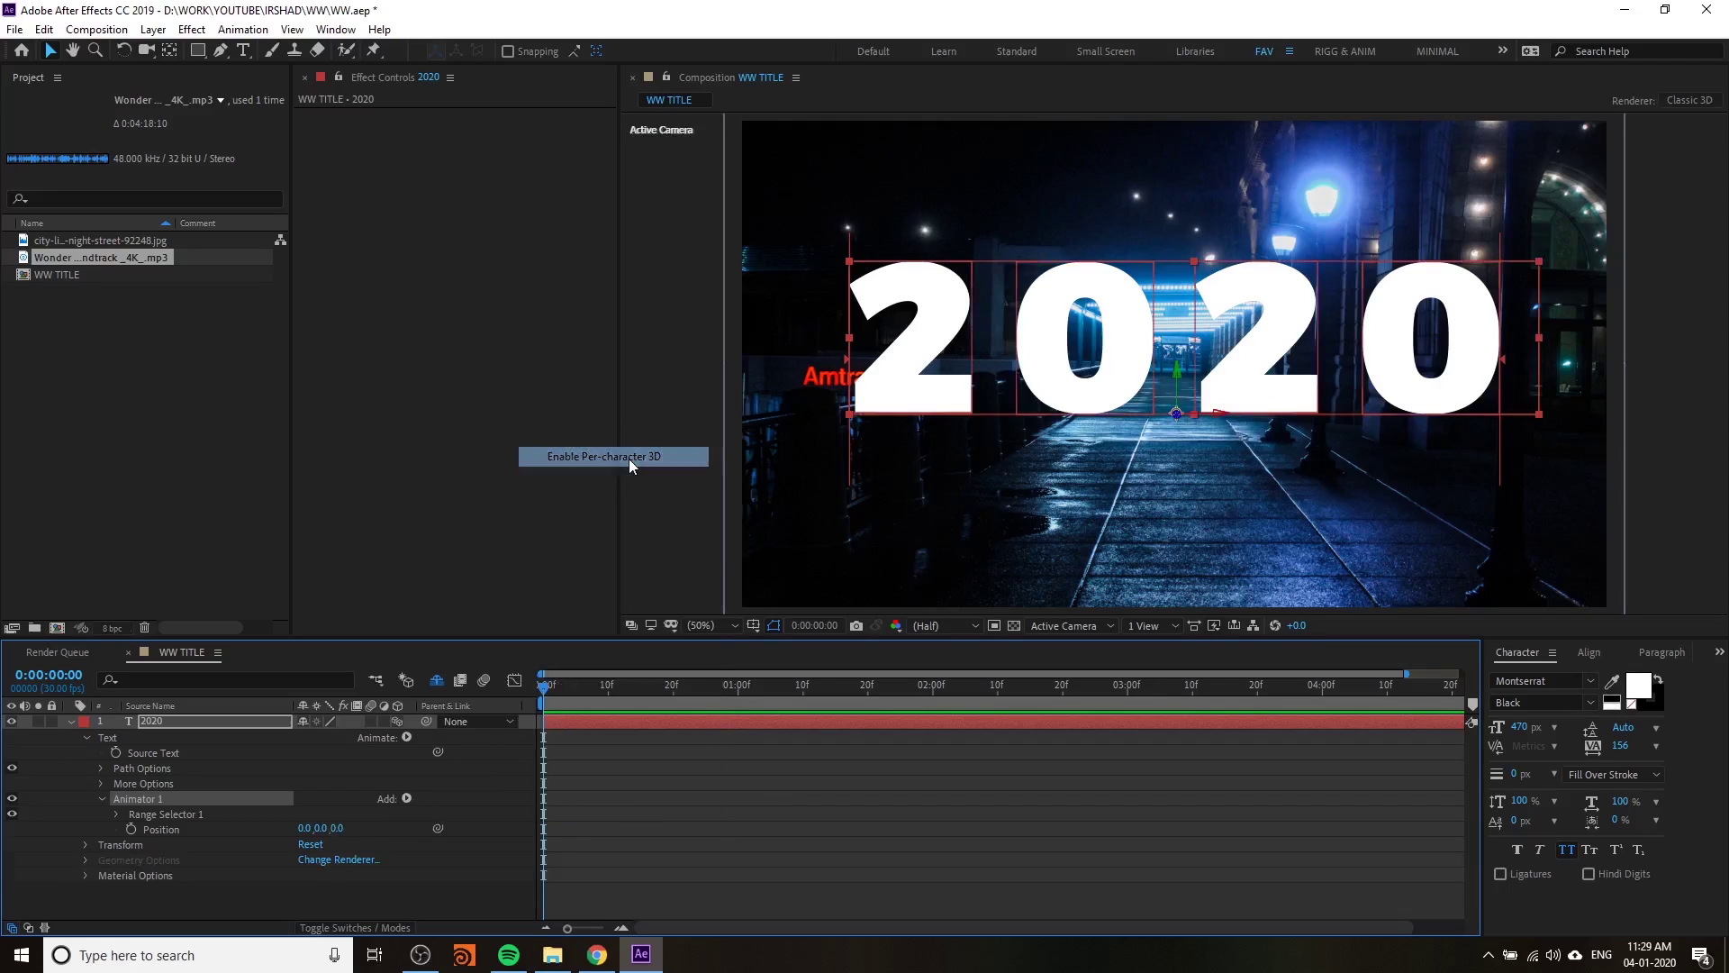
click(425, 892)
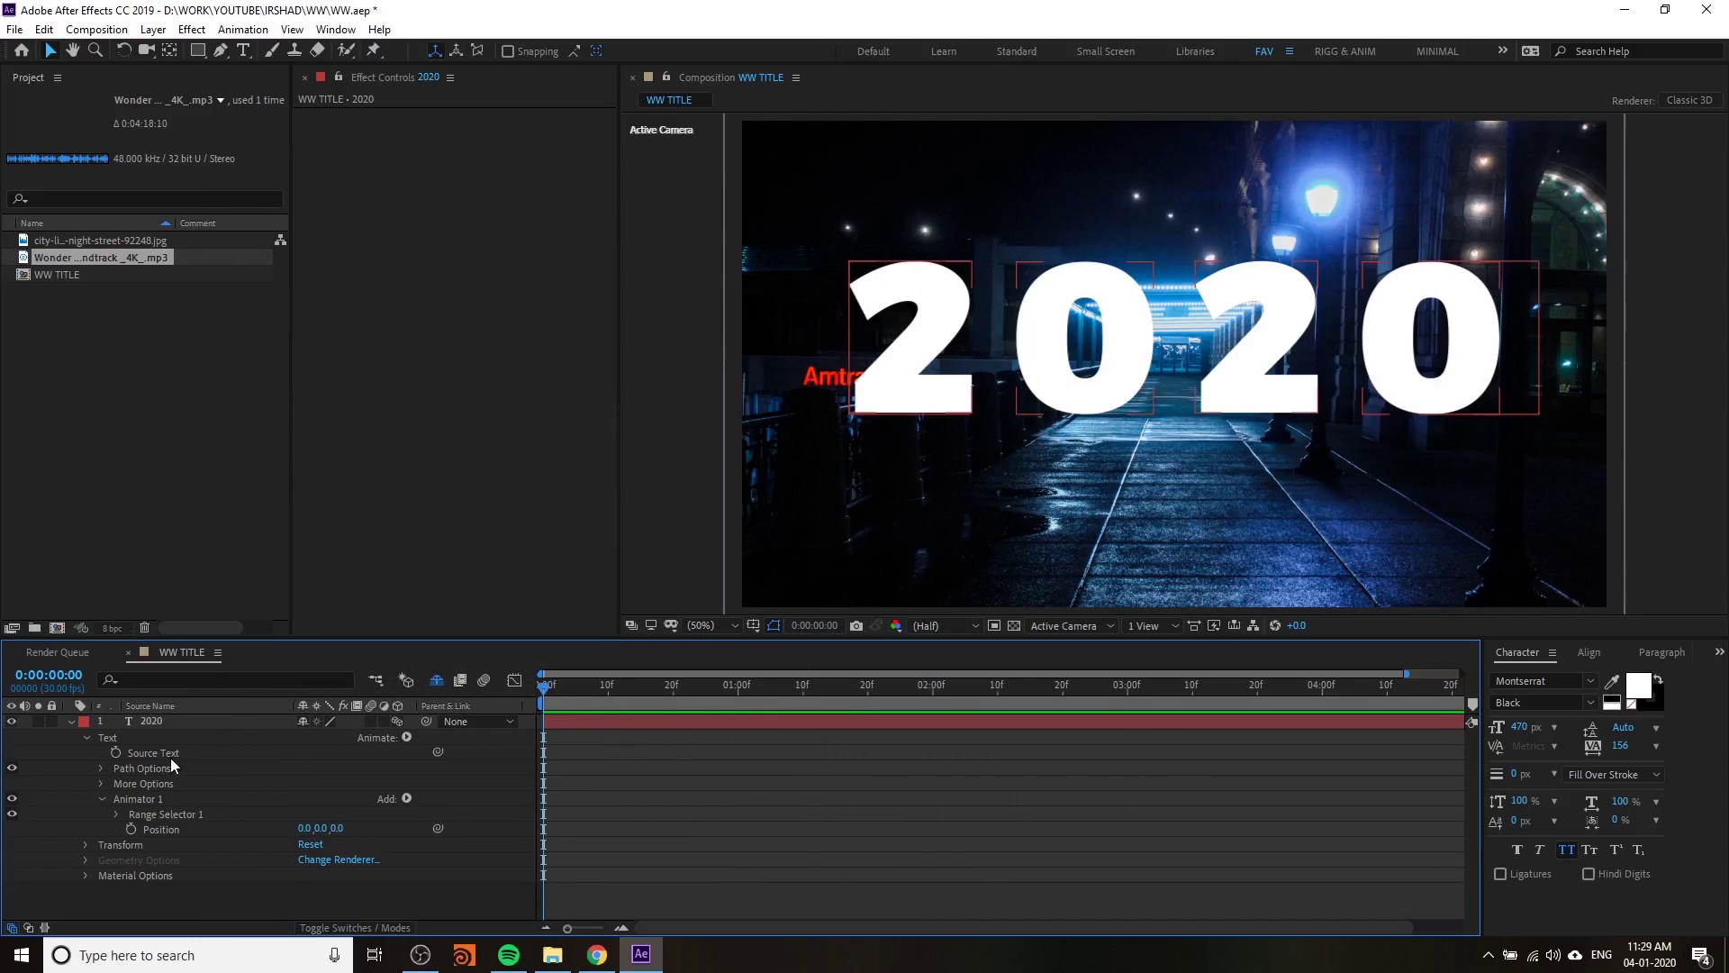
click(171, 829)
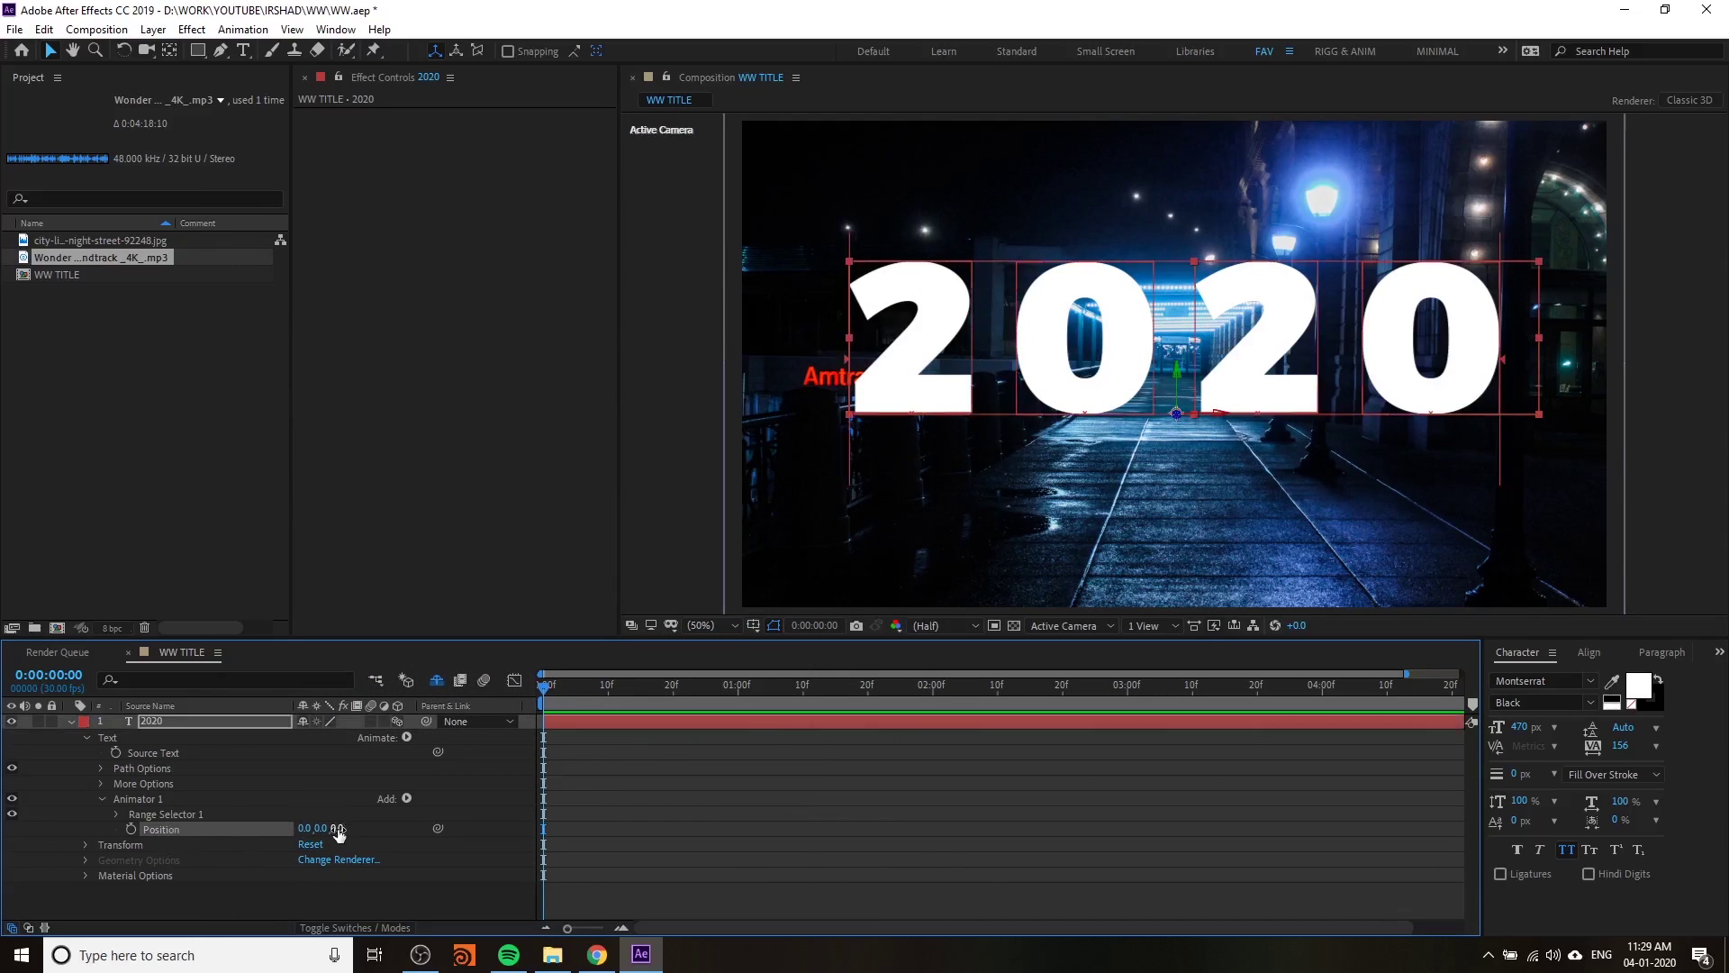
drag(338, 832, 1216, 792)
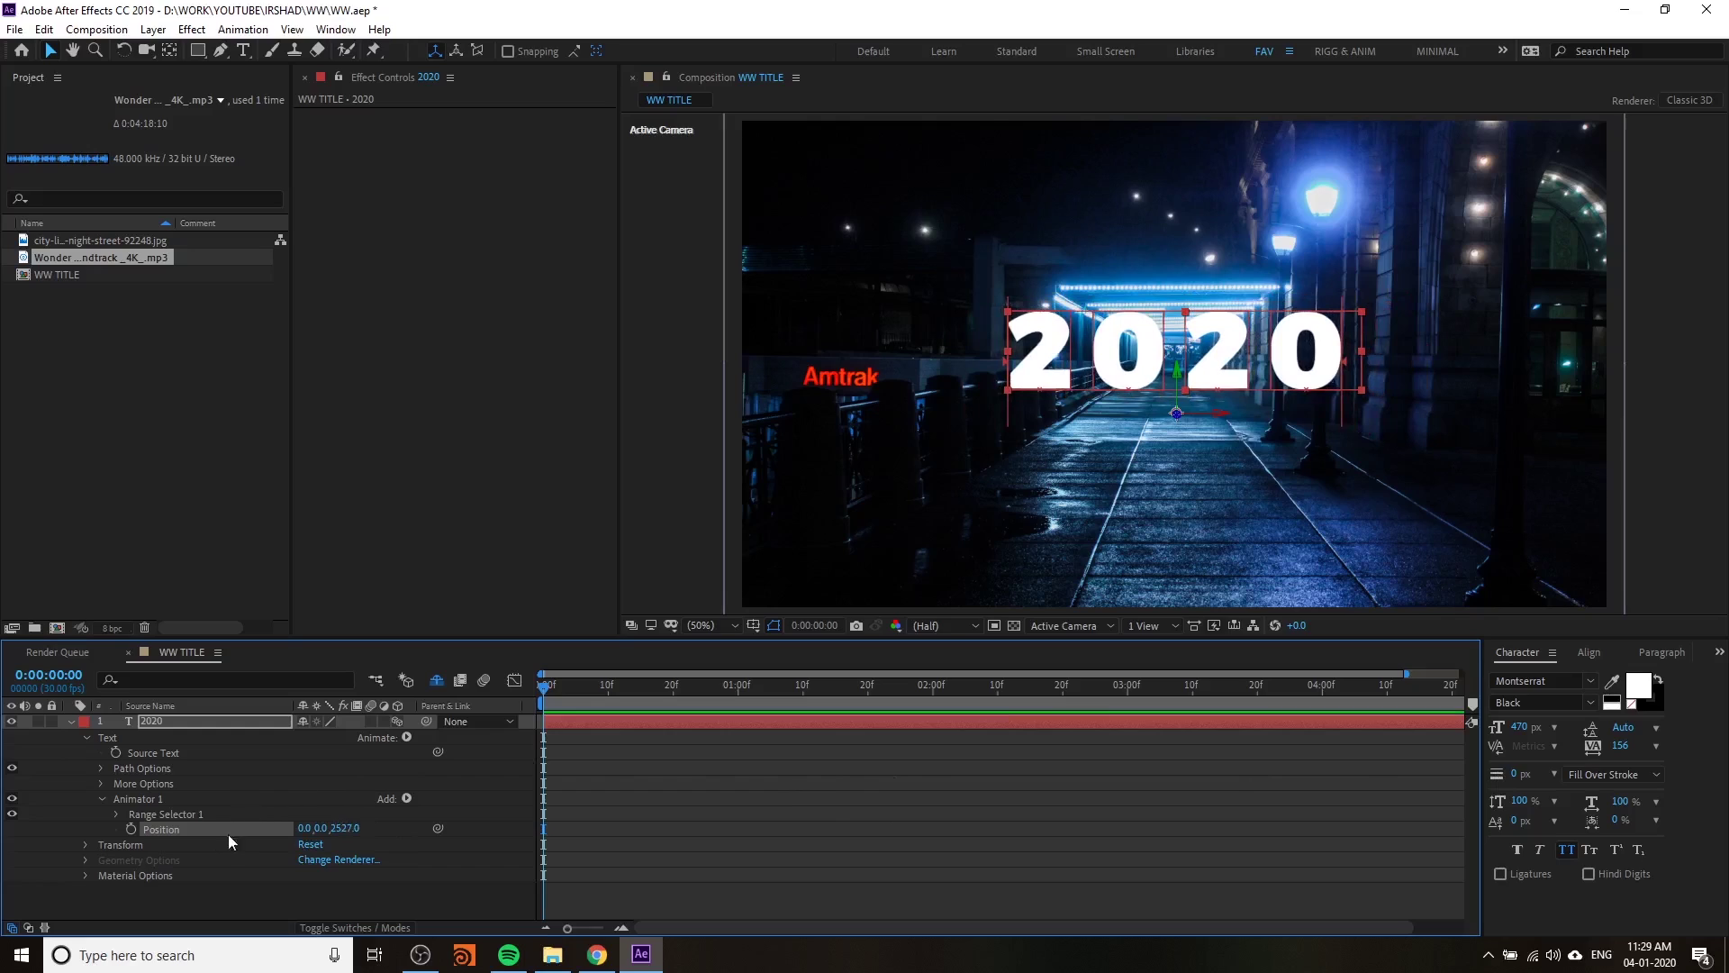
click(162, 815)
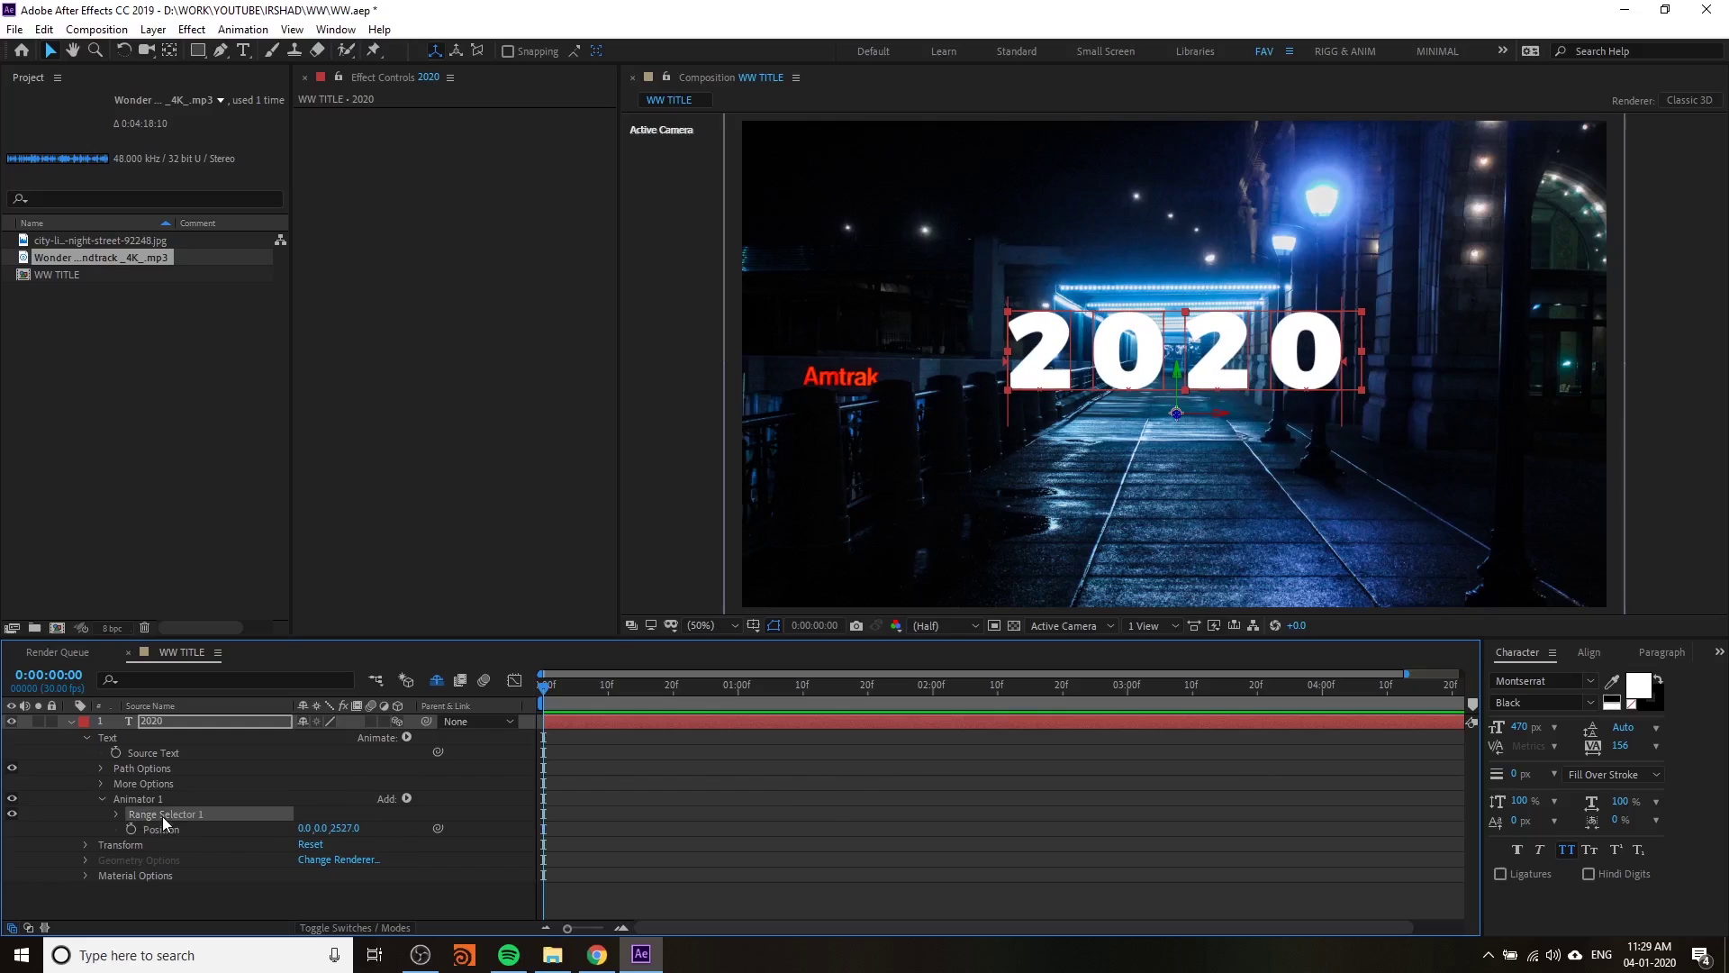
- Set Range Selector Start to 100% and keyframe End from 0% at 0s to 100% near 2s
click(117, 814)
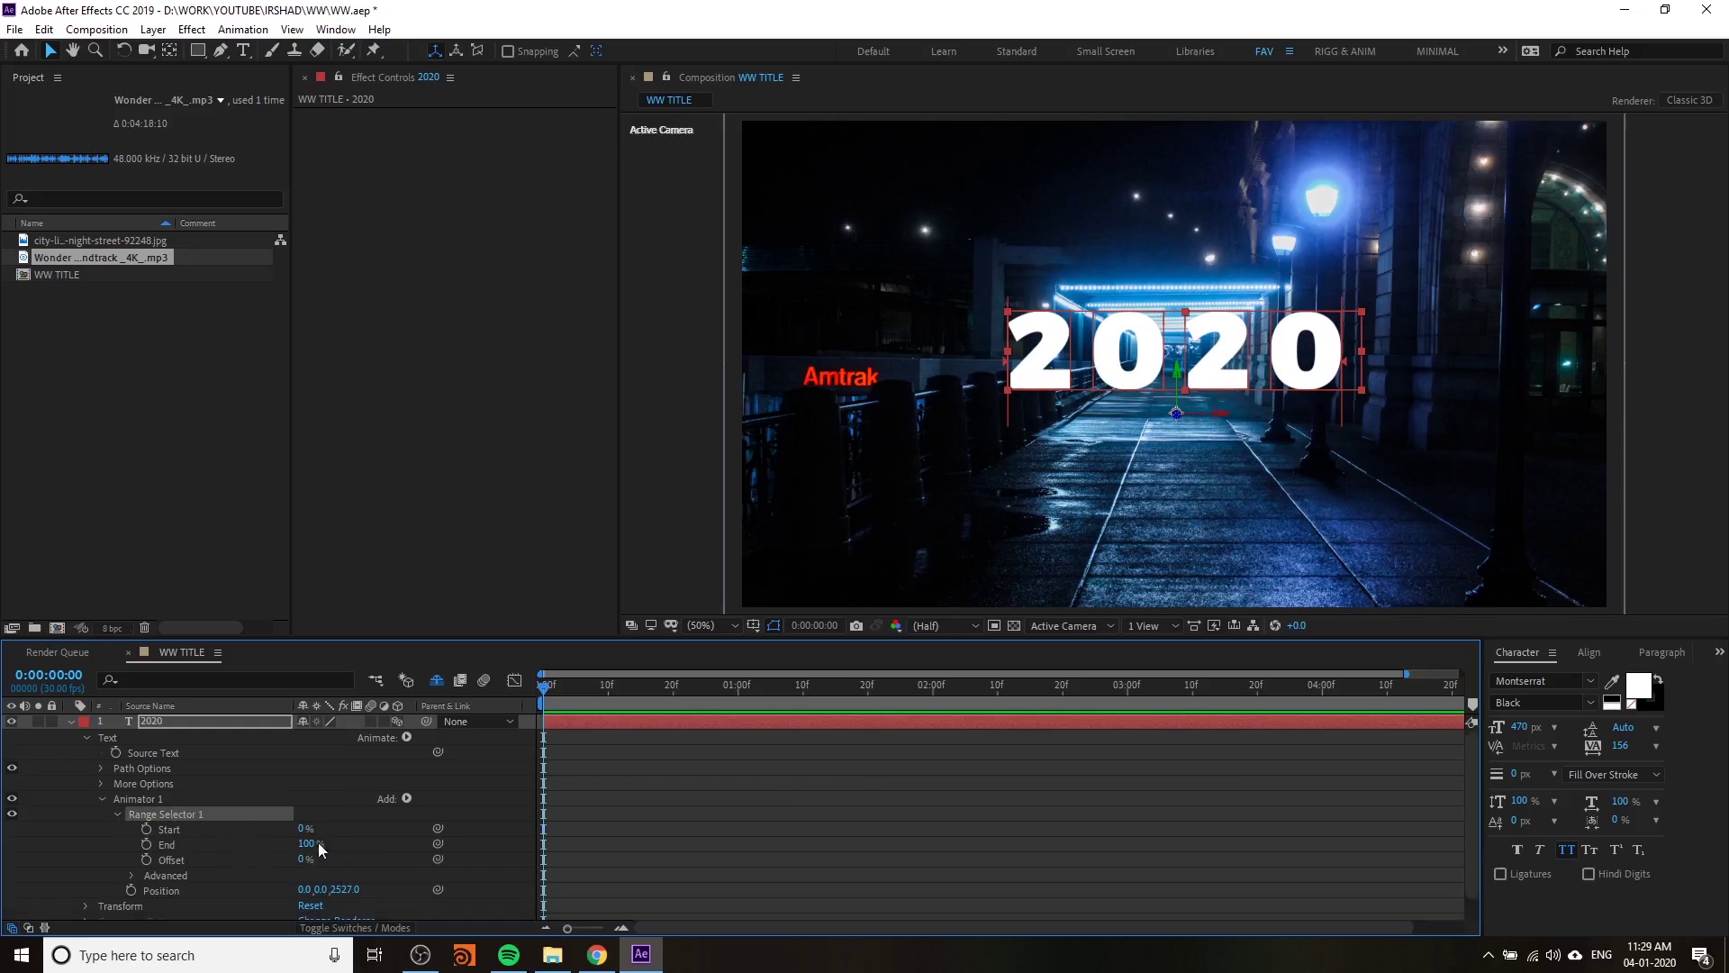
drag(317, 842, 197, 852)
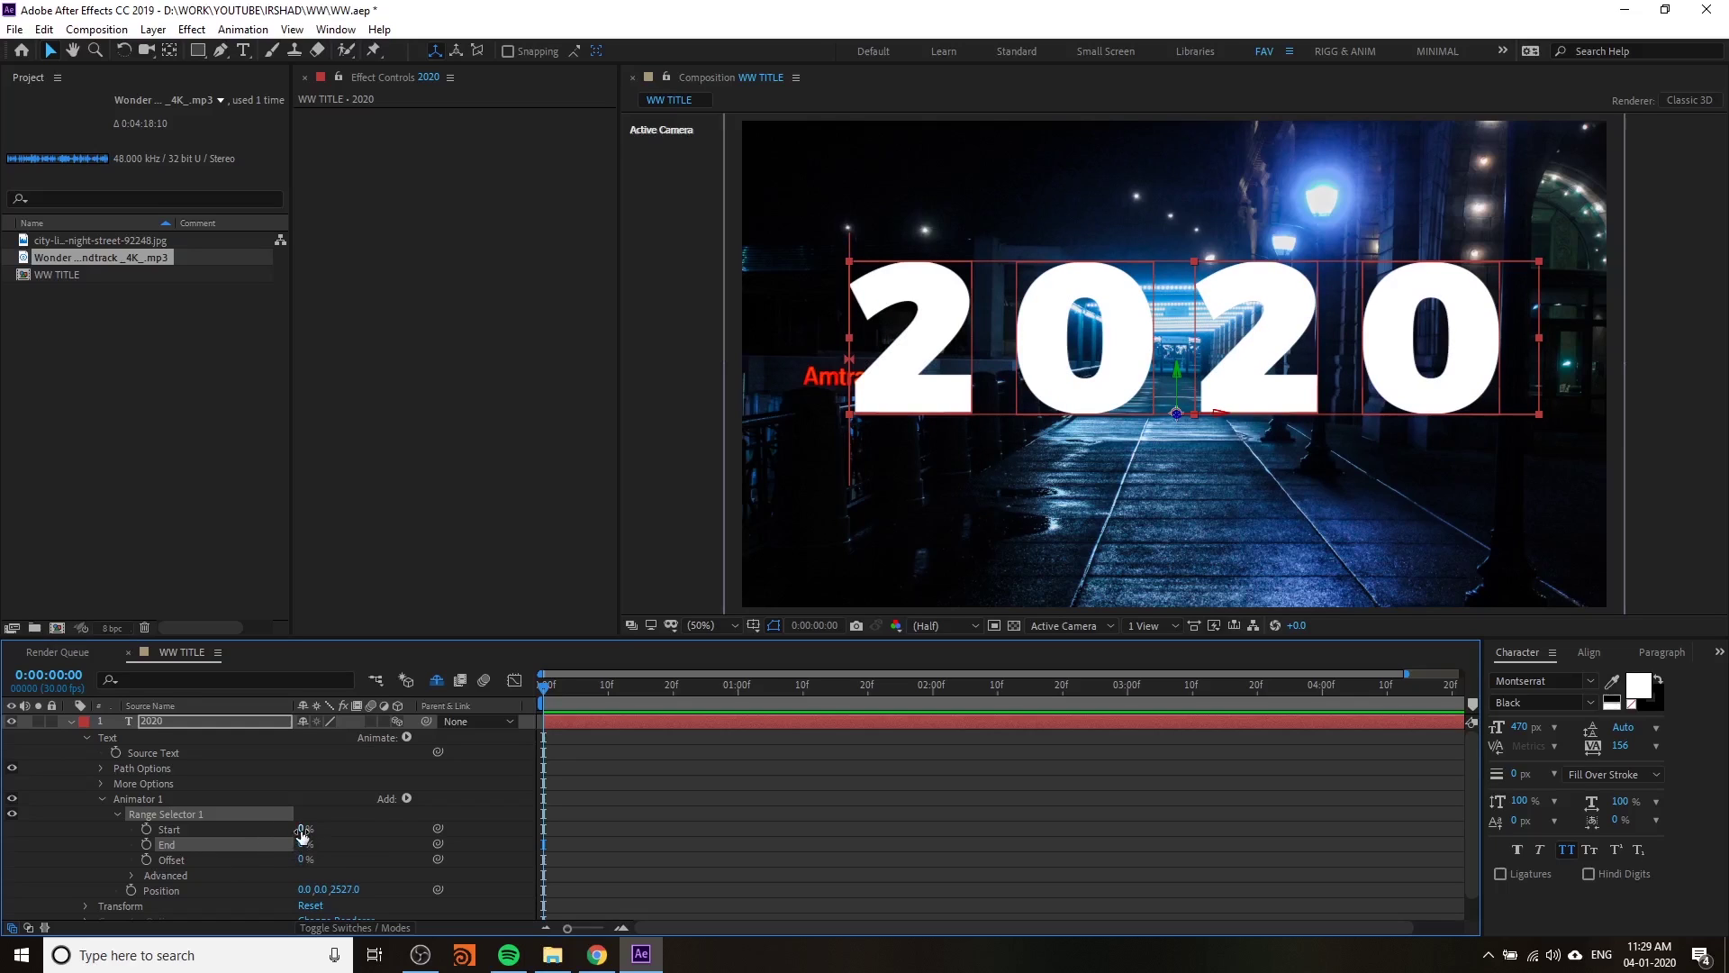
drag(302, 829, 387, 830)
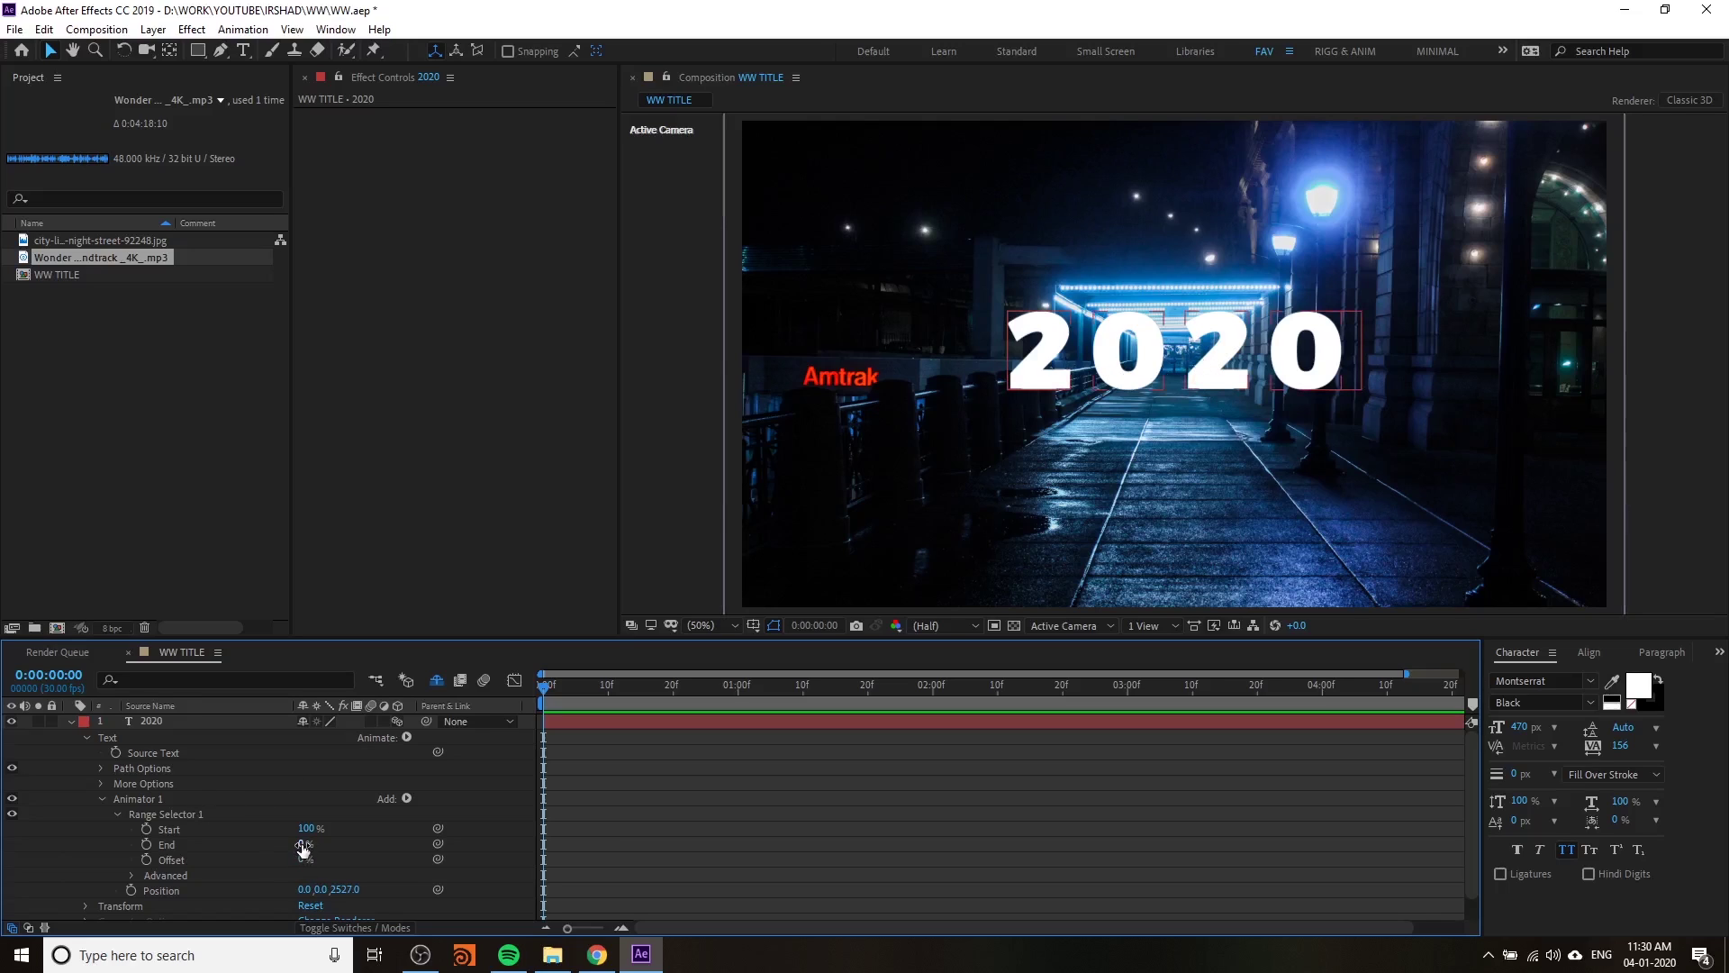
drag(305, 845, 216, 847)
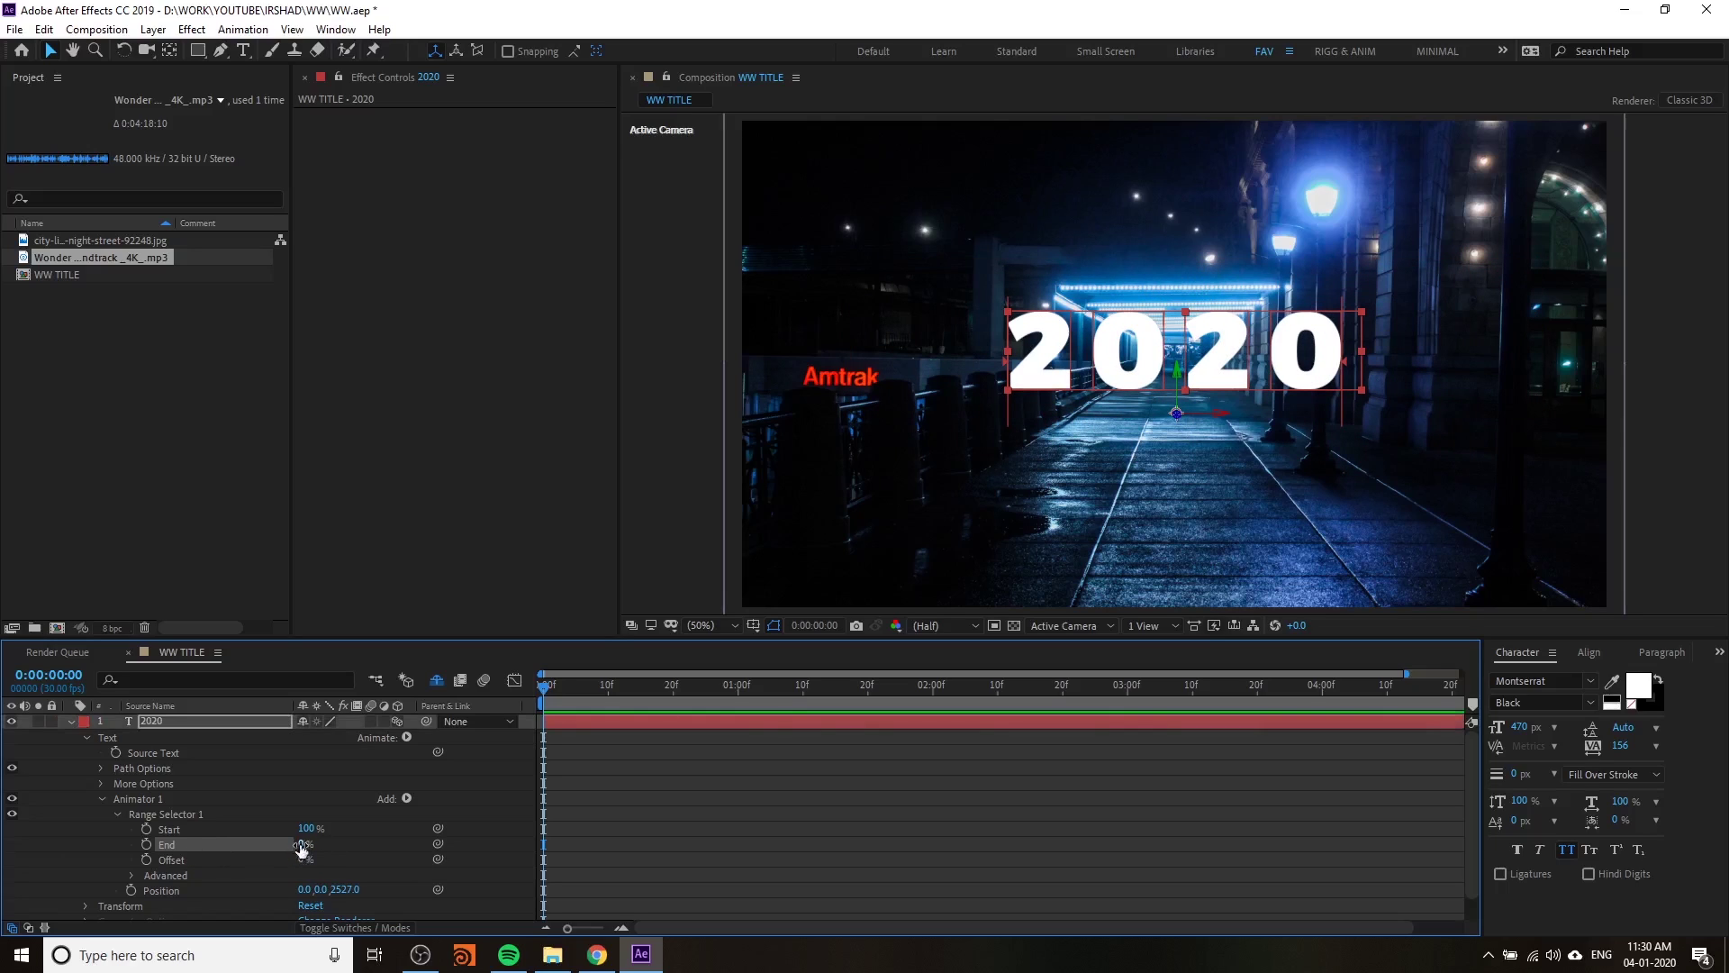
drag(664, 695, 328, 738)
drag(564, 678, 933, 705)
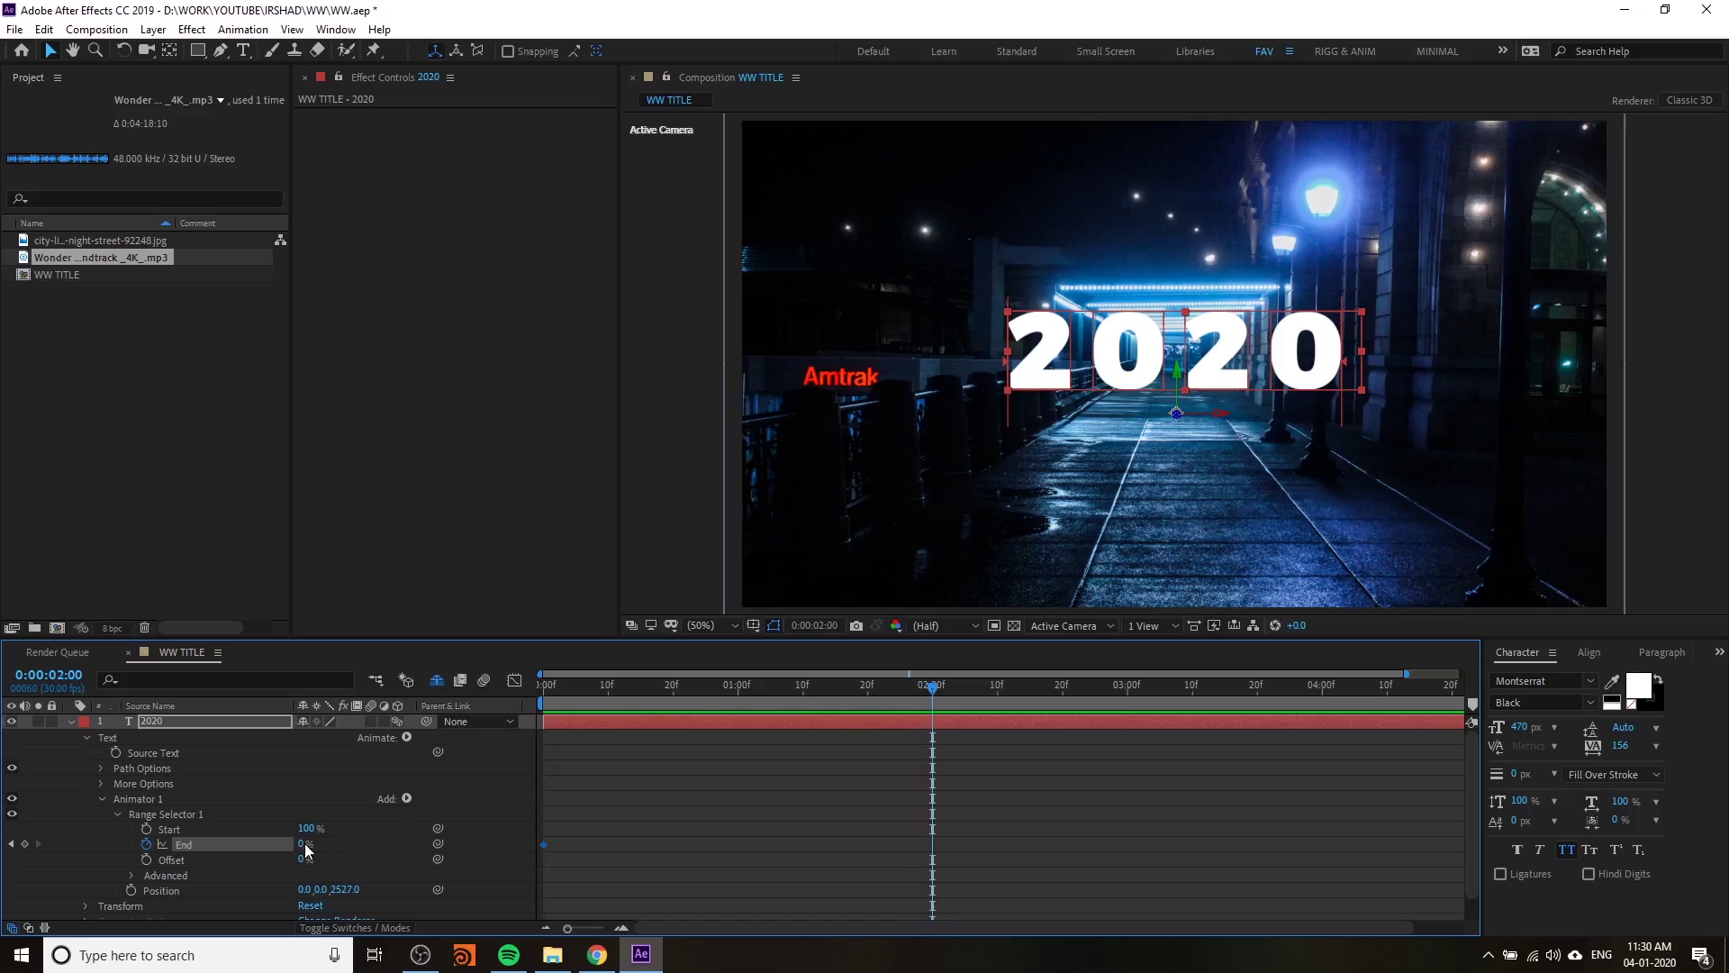
drag(305, 843, 754, 766)
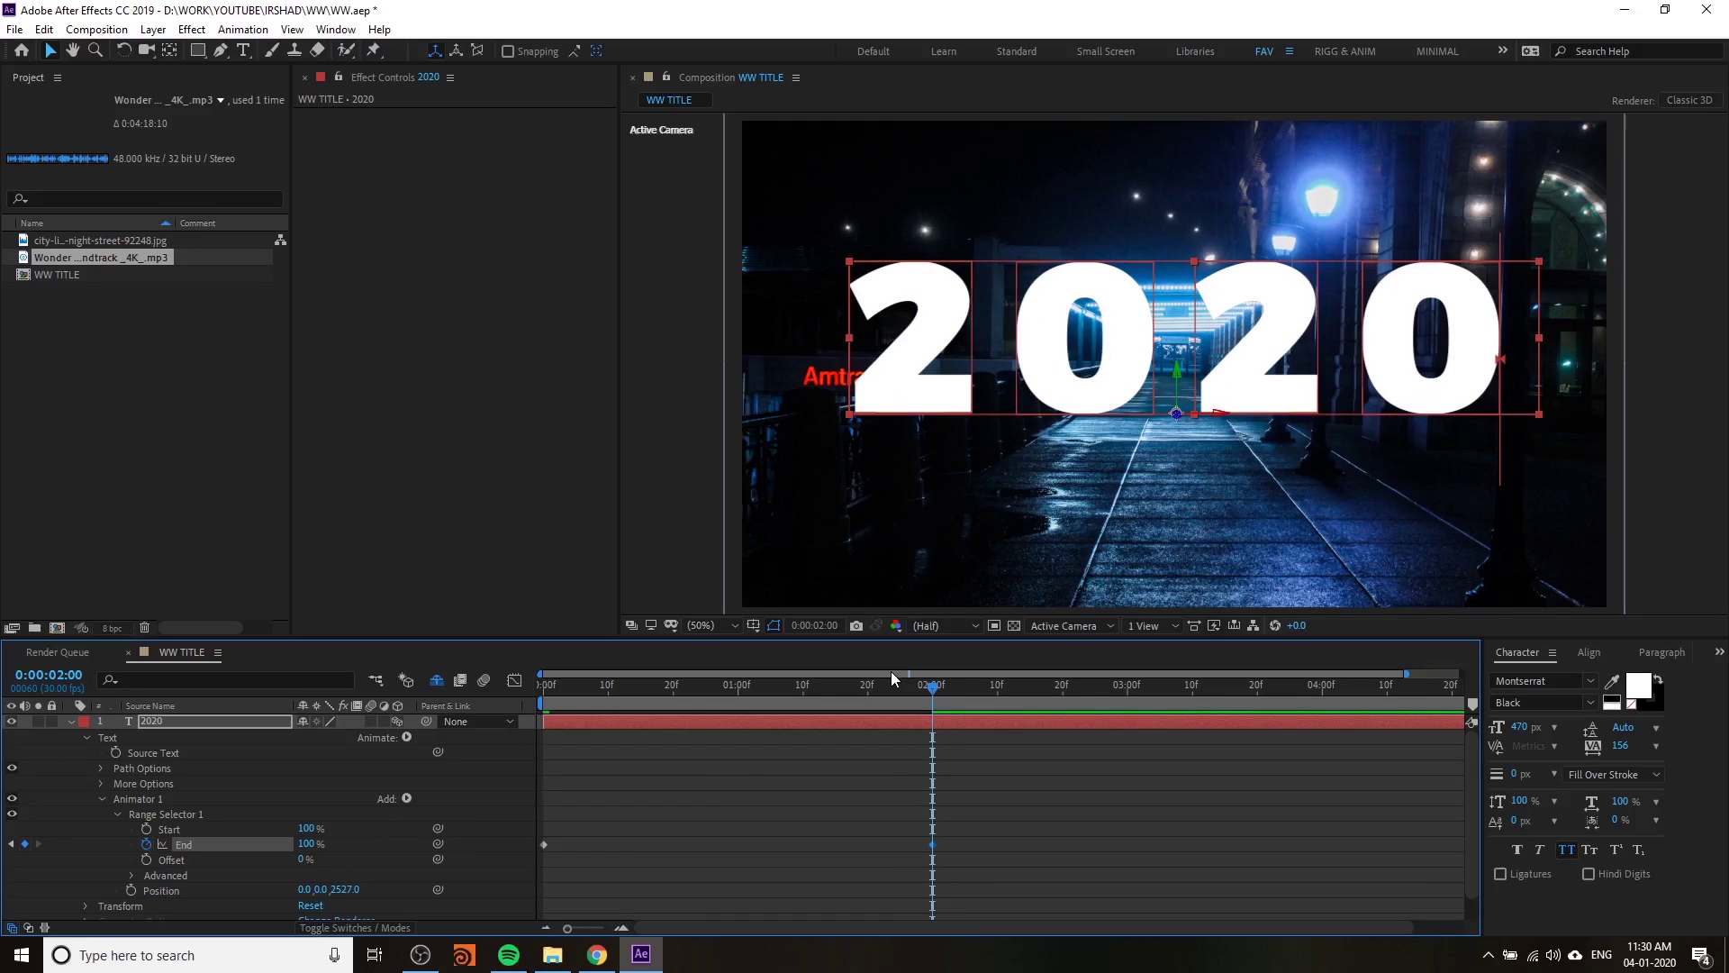
- Preview the fly-in and move the End 100% keyframe earlier, to about 1:09
click(1061, 845)
click(894, 699)
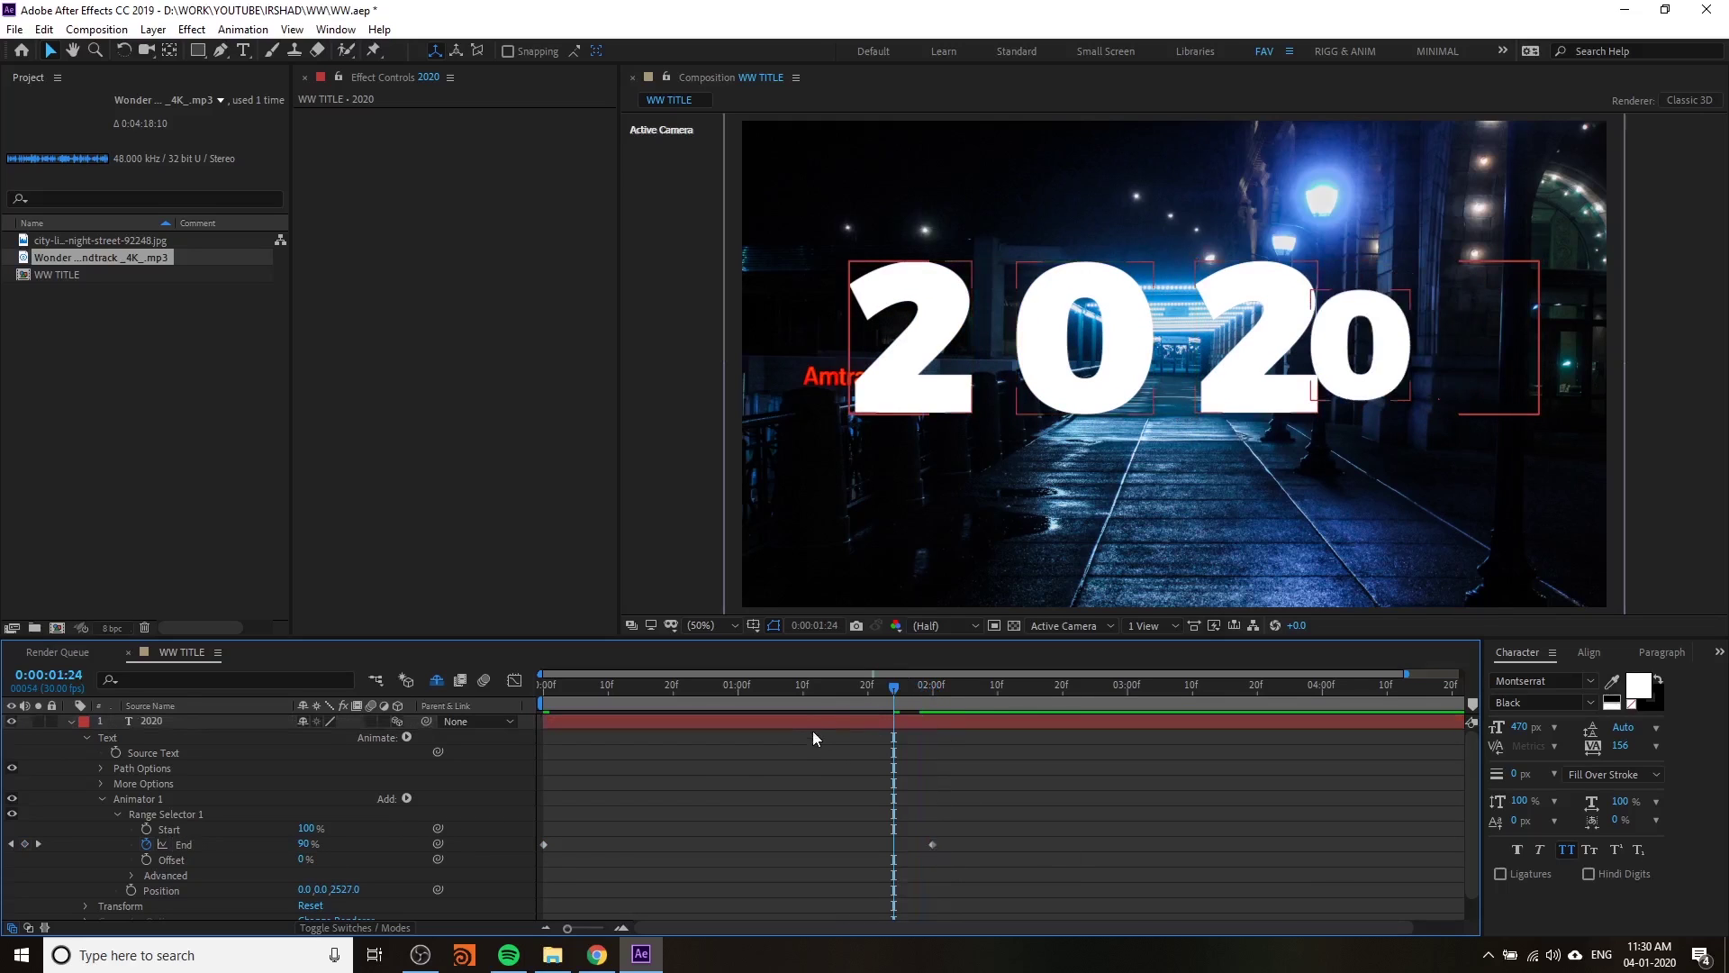
key(Home)
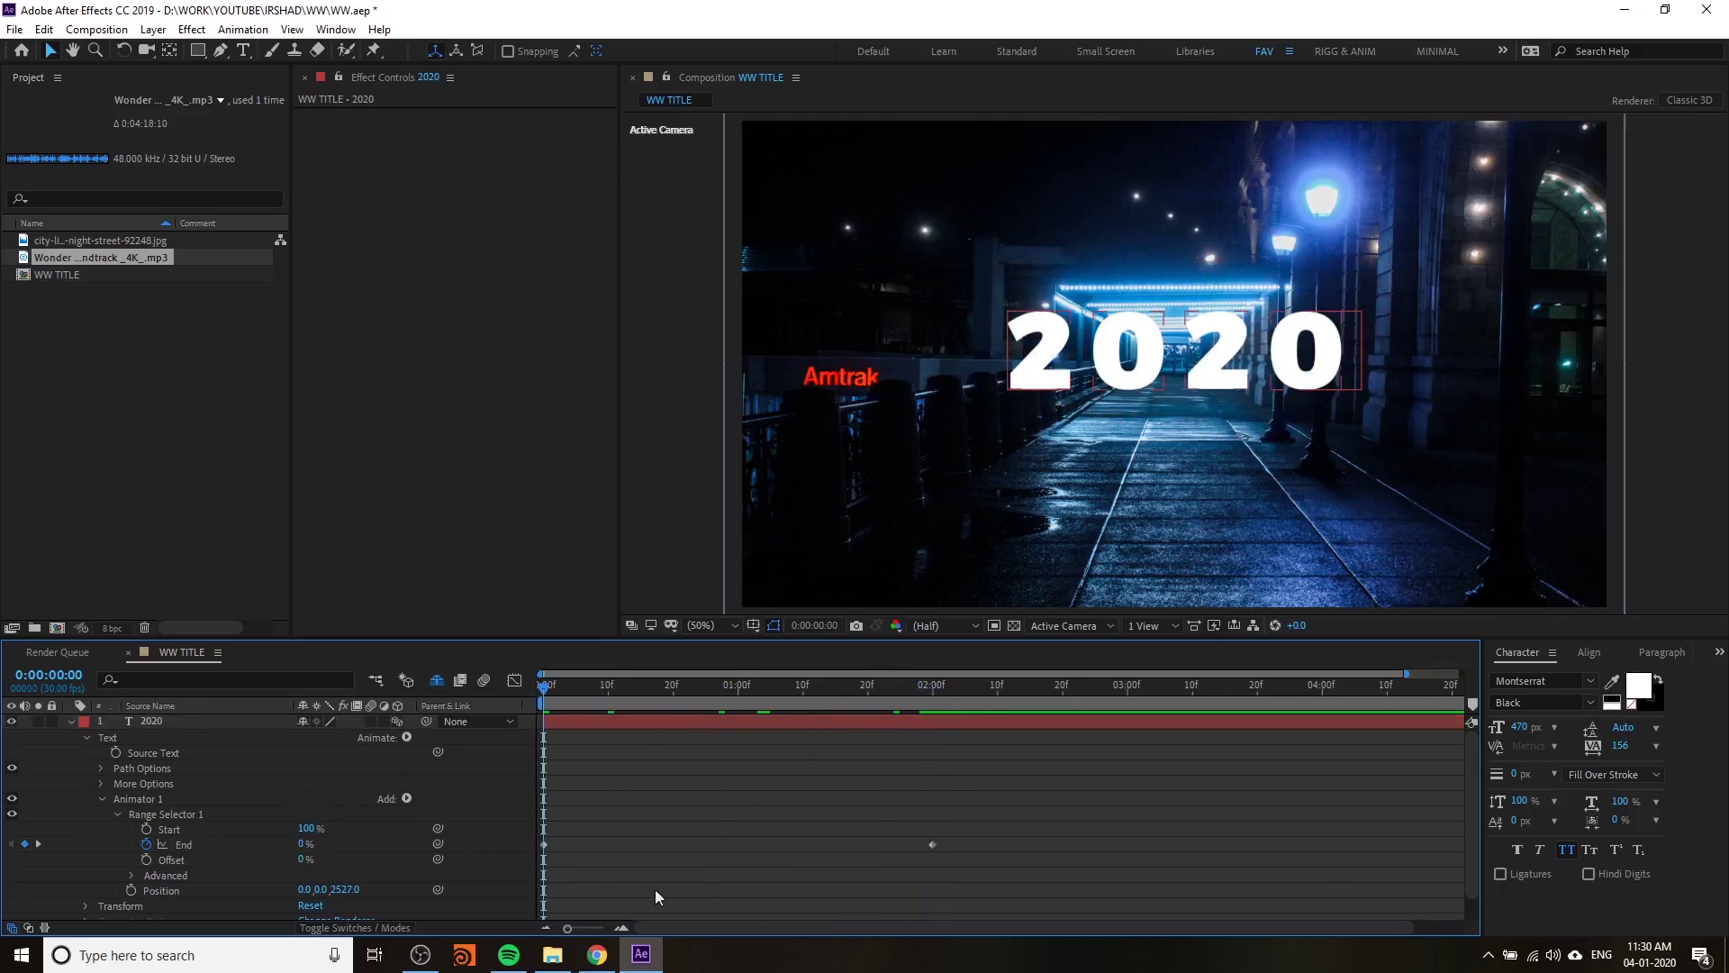
key(space)
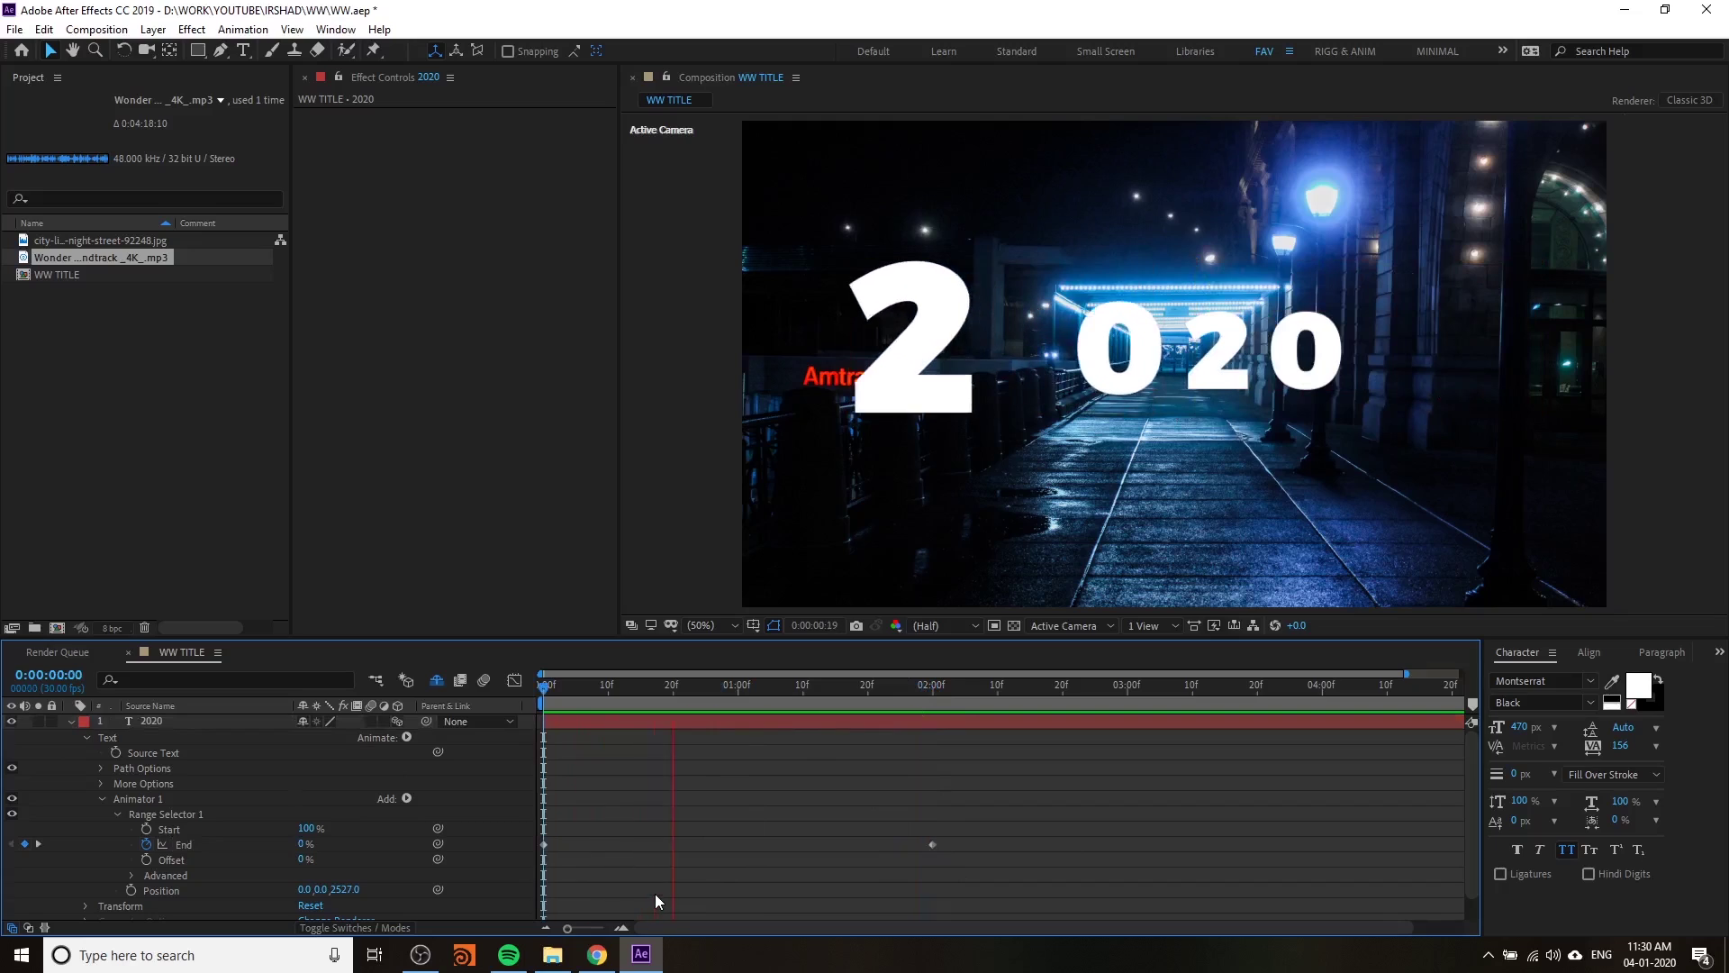
drag(933, 844, 796, 846)
key(Home)
key(space)
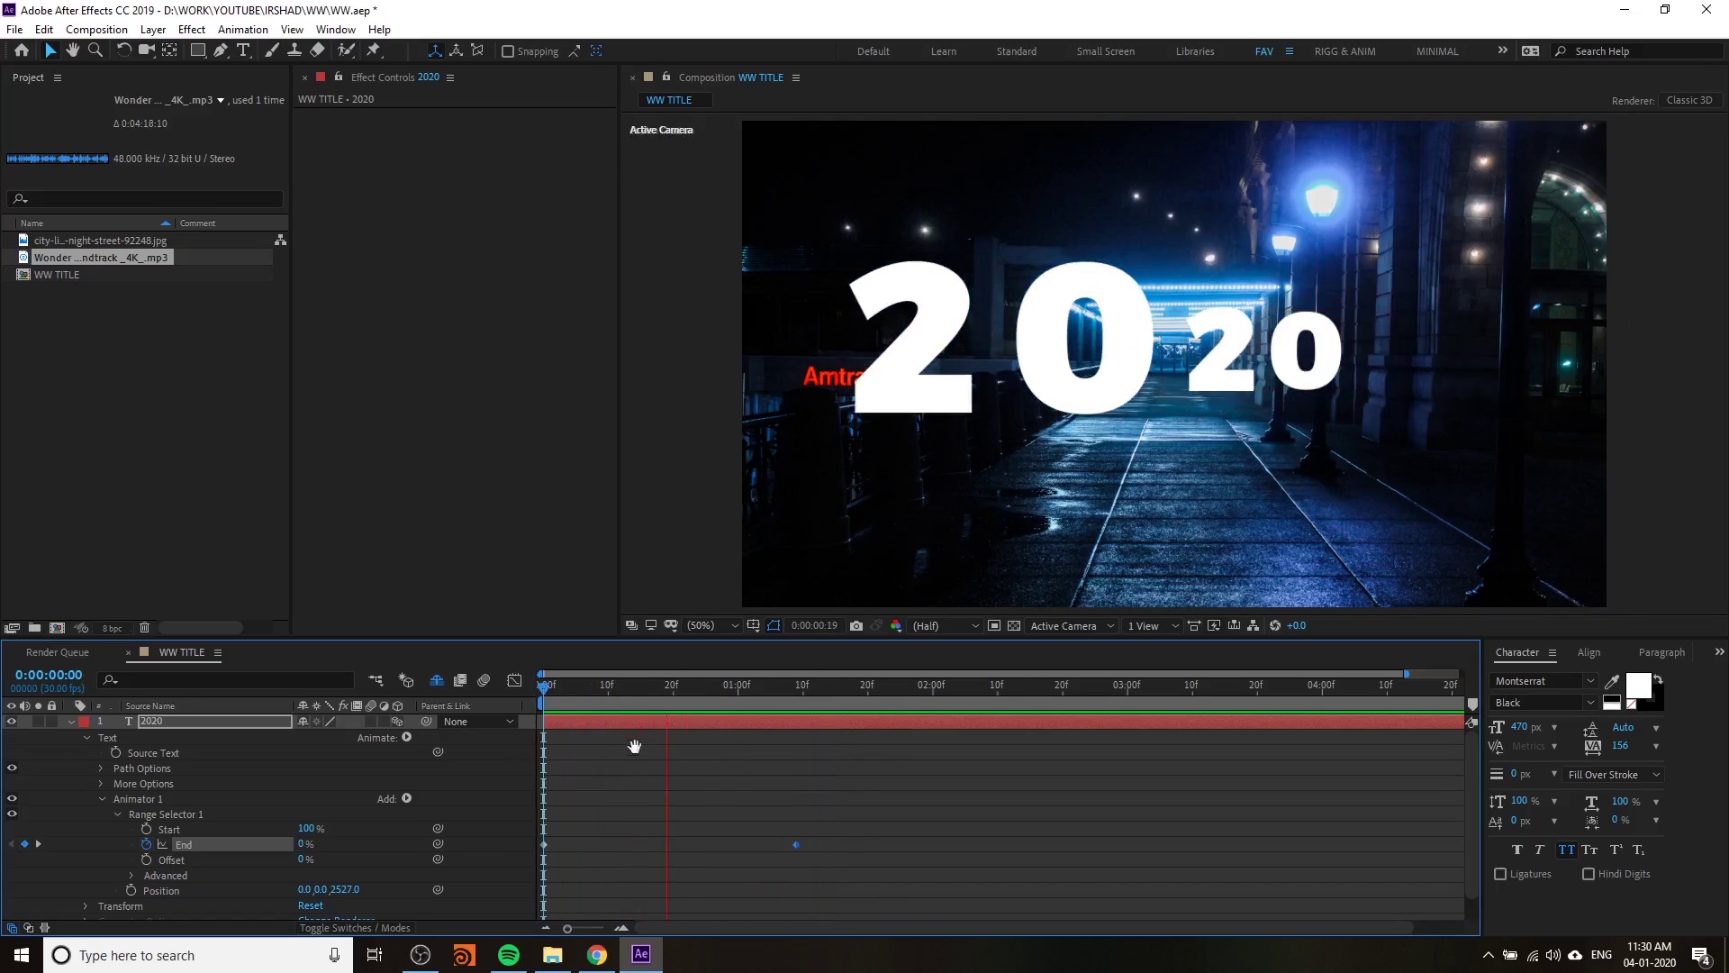
key(space)
scroll(601, 814, down, 1)
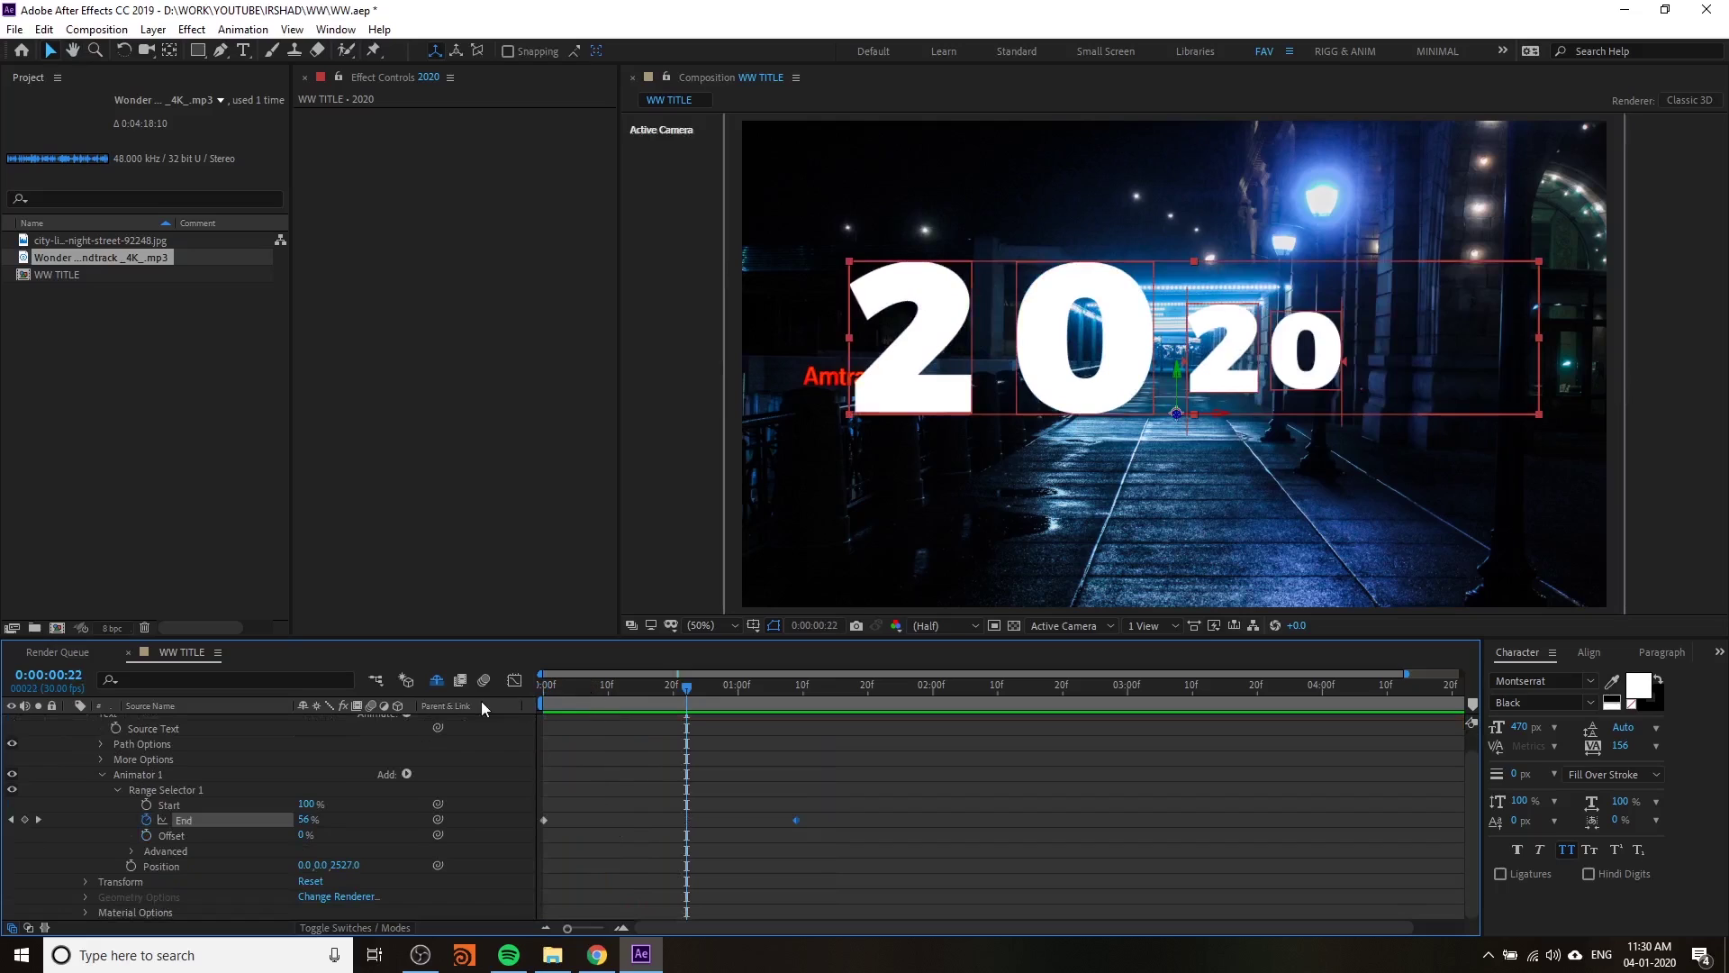
key(space)
key(space)
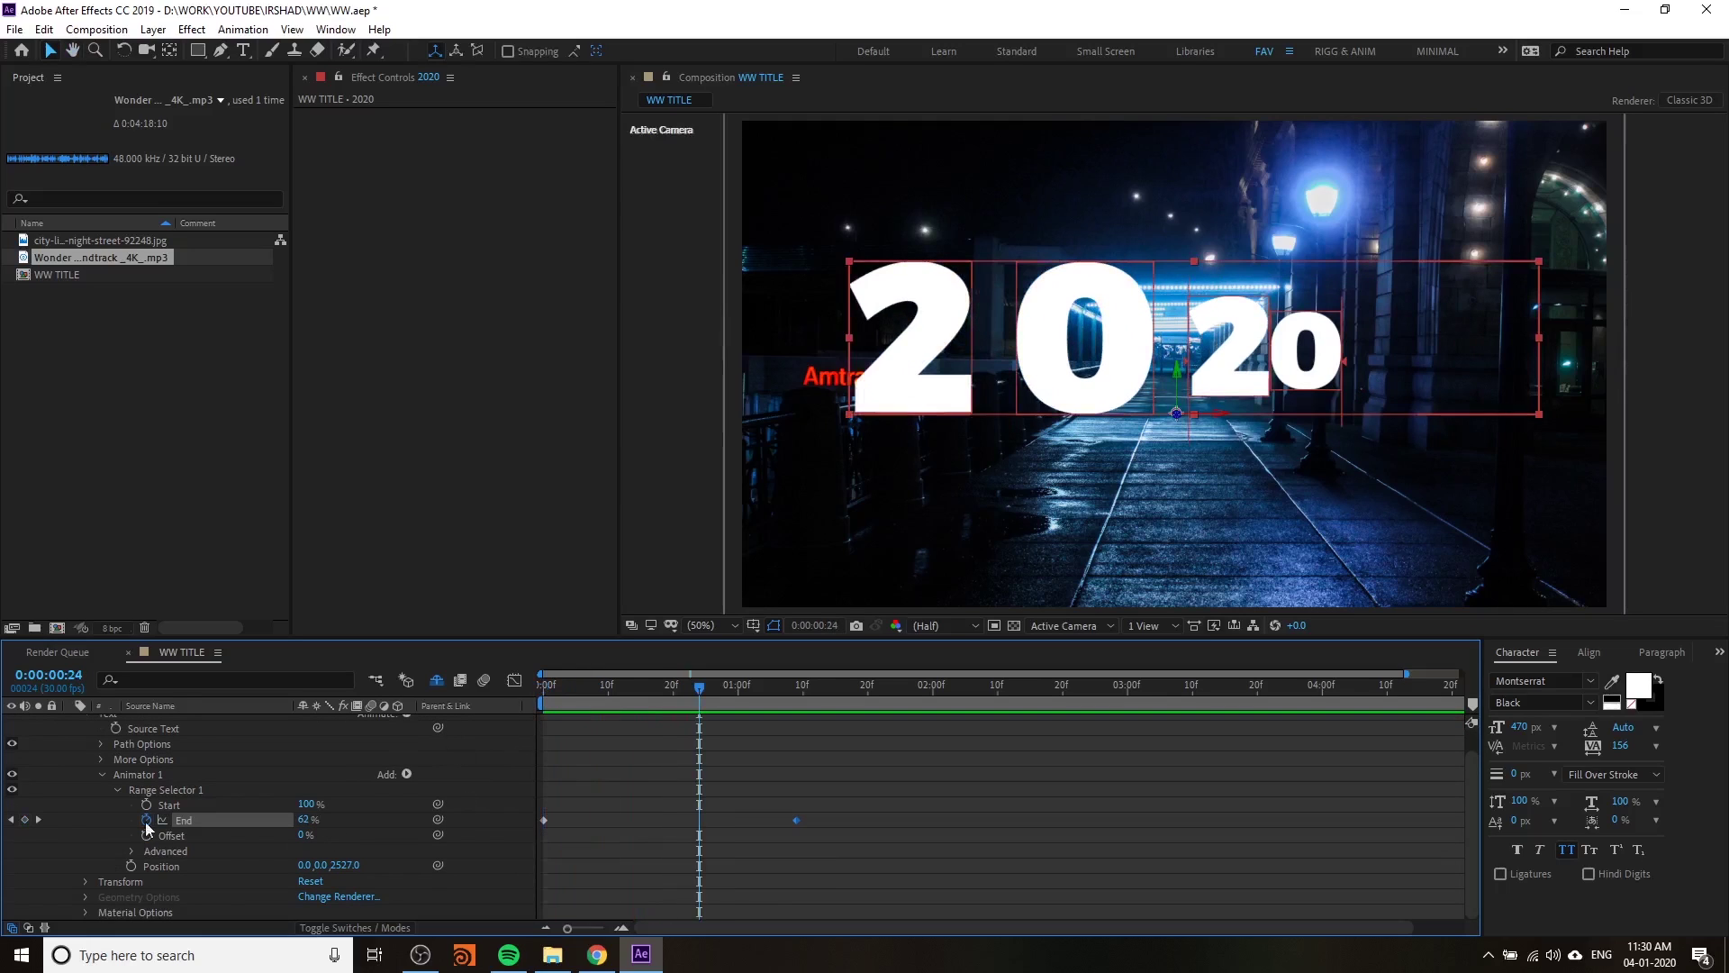
scroll(214, 875, down, 2)
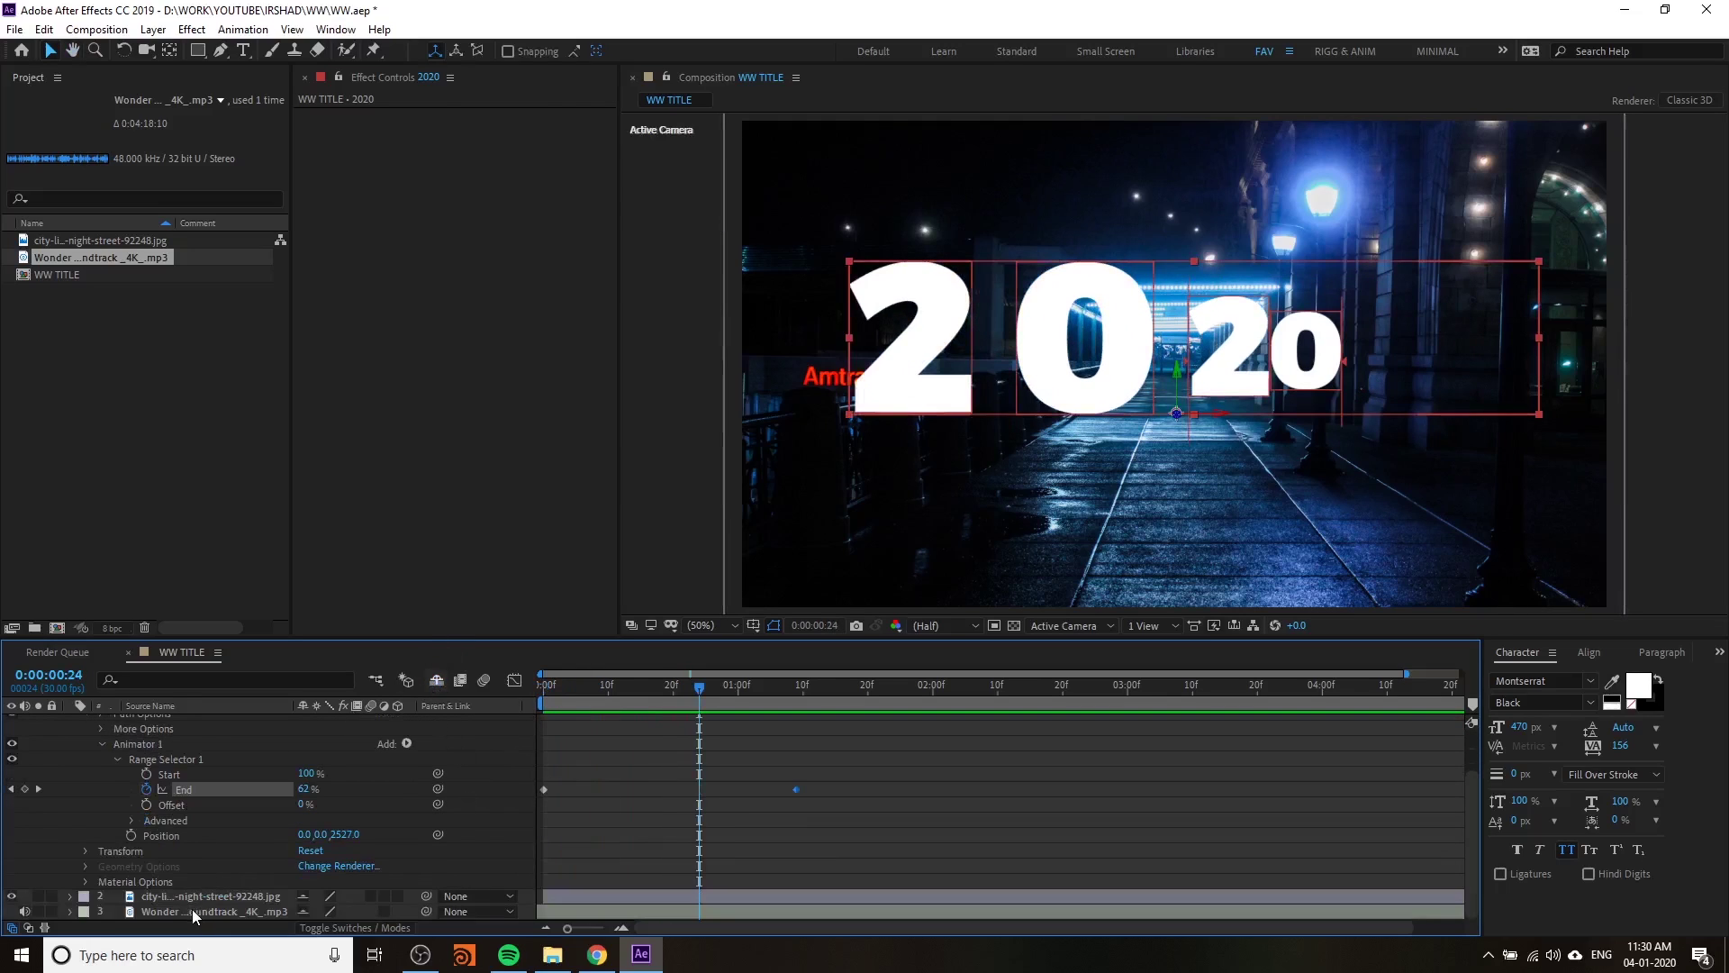
- Move the End 100% keyframe later to about 1:17 and preview the slower fly-in
click(191, 909)
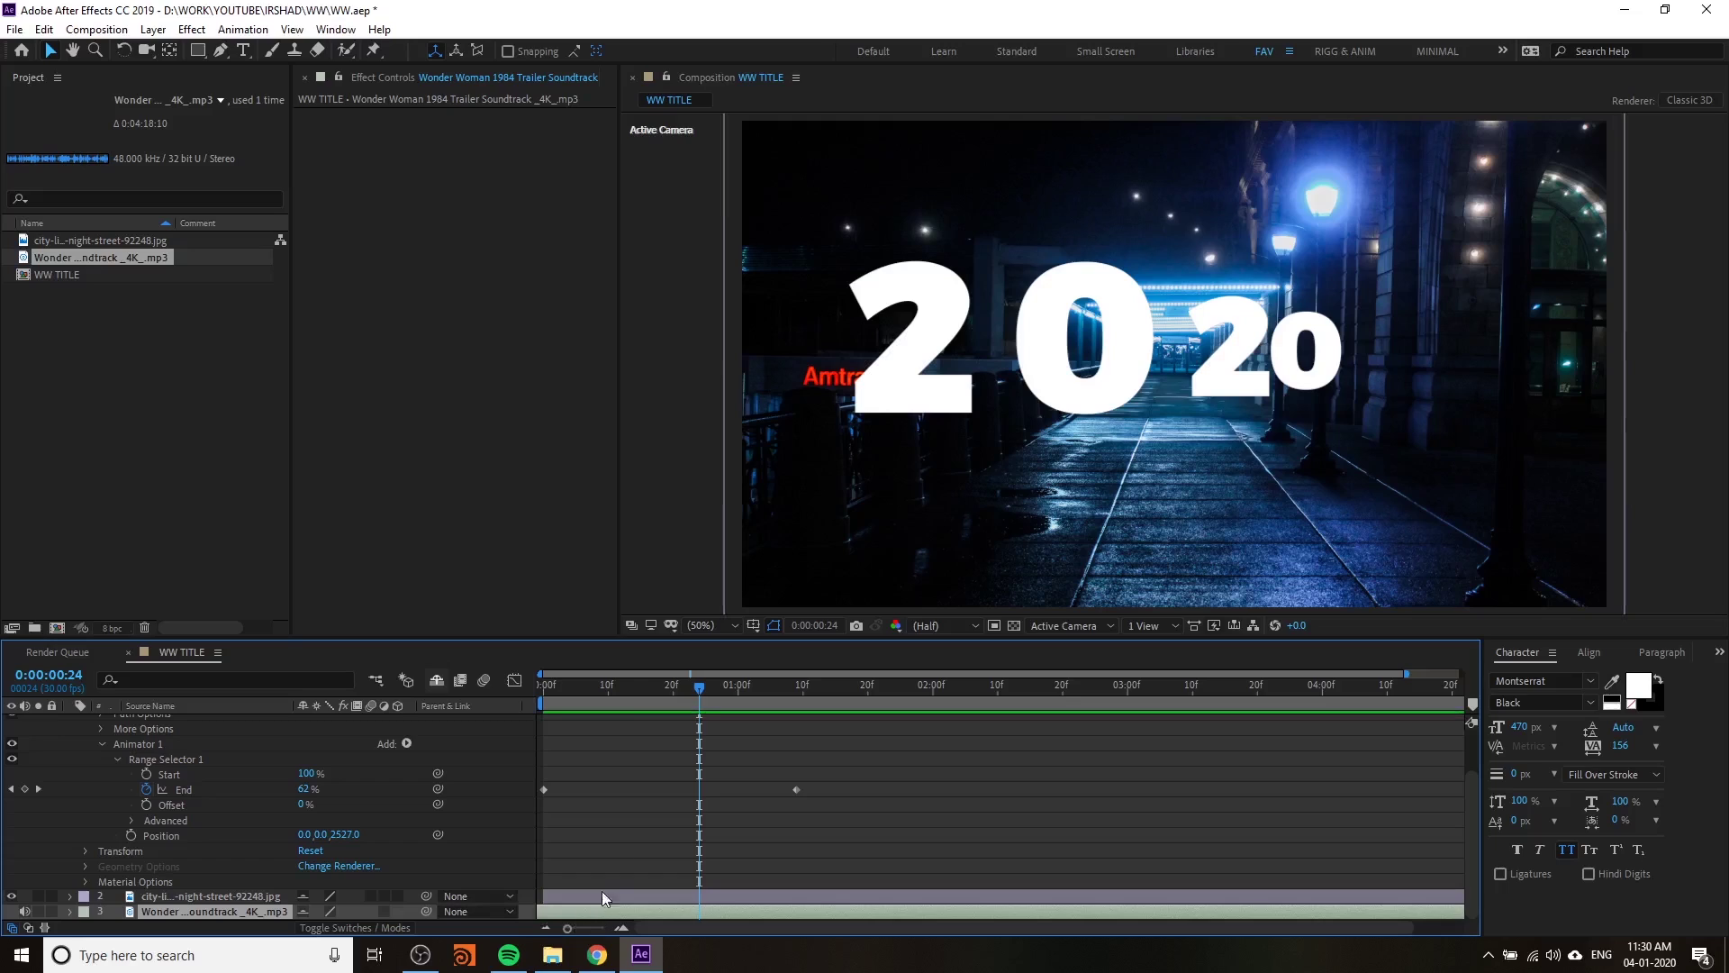
key(Home)
key(space)
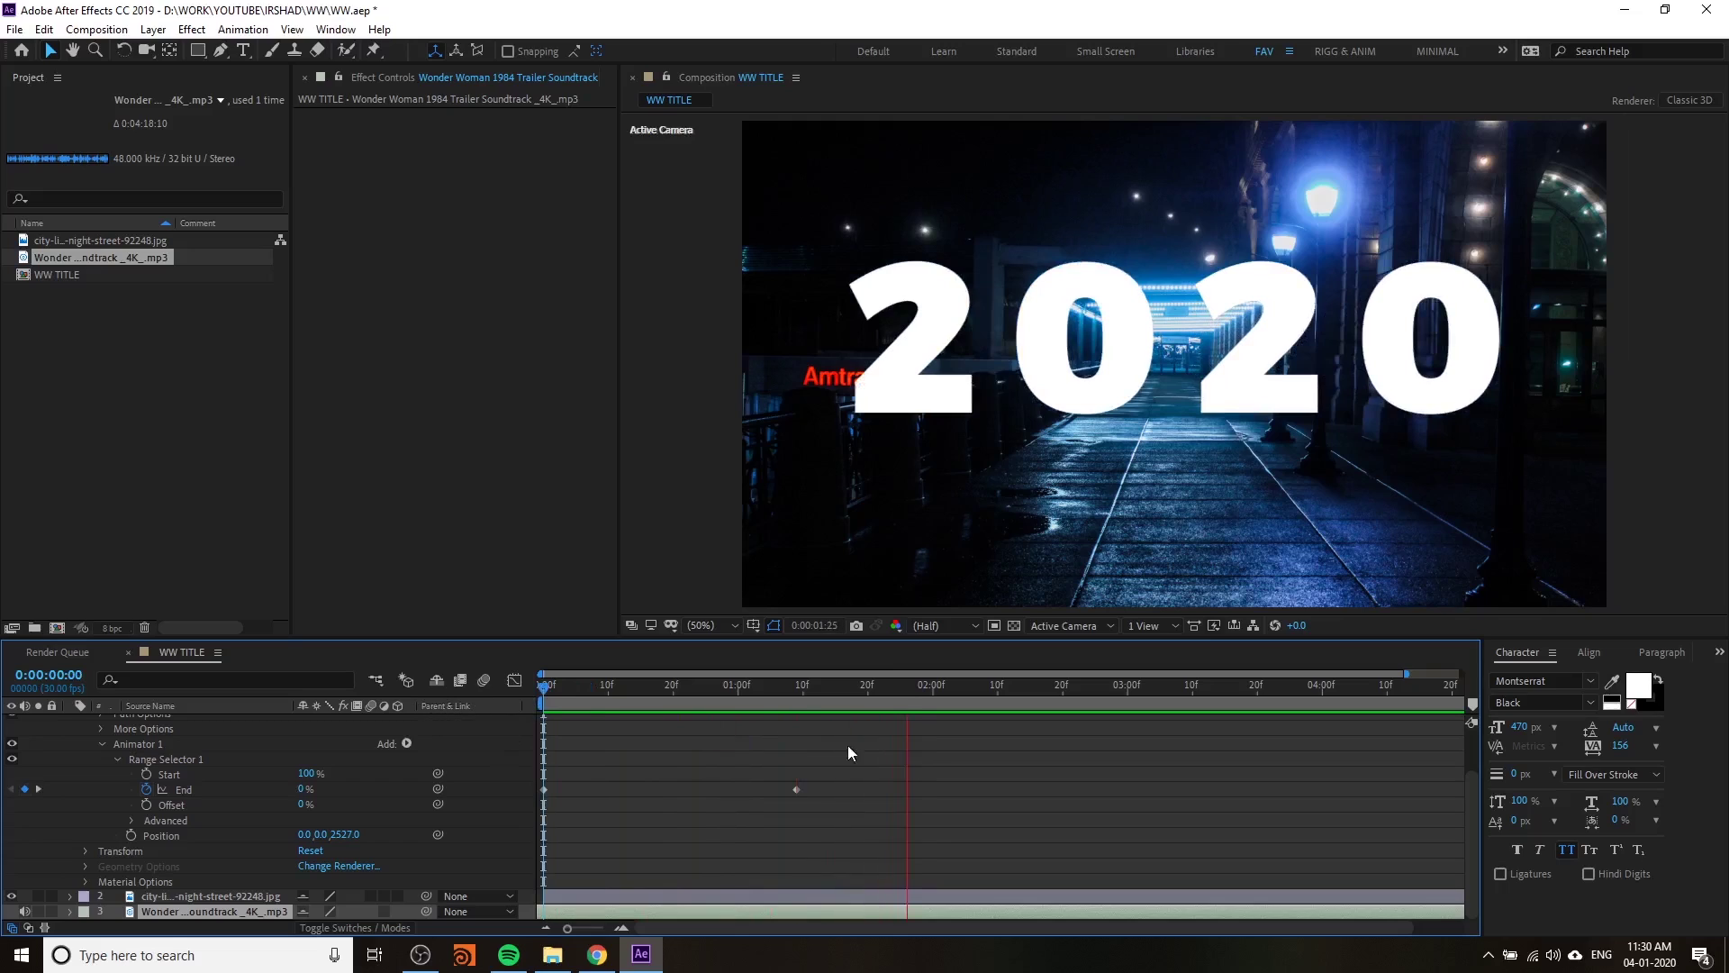
drag(796, 789, 848, 789)
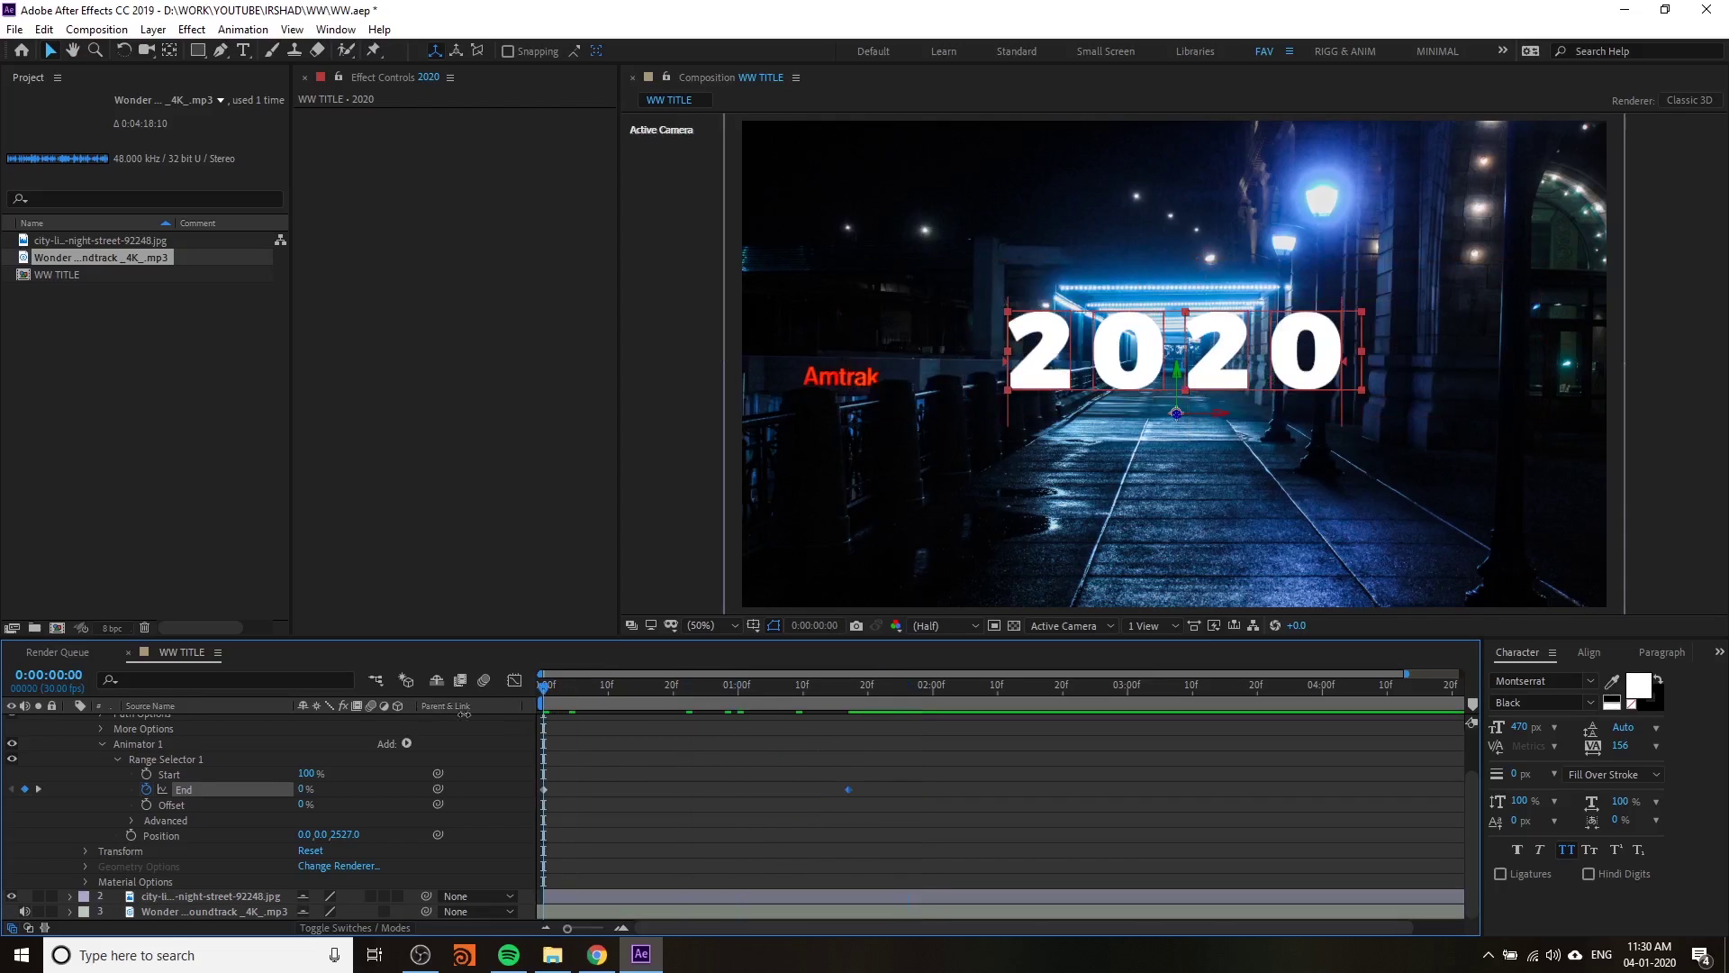
key(space)
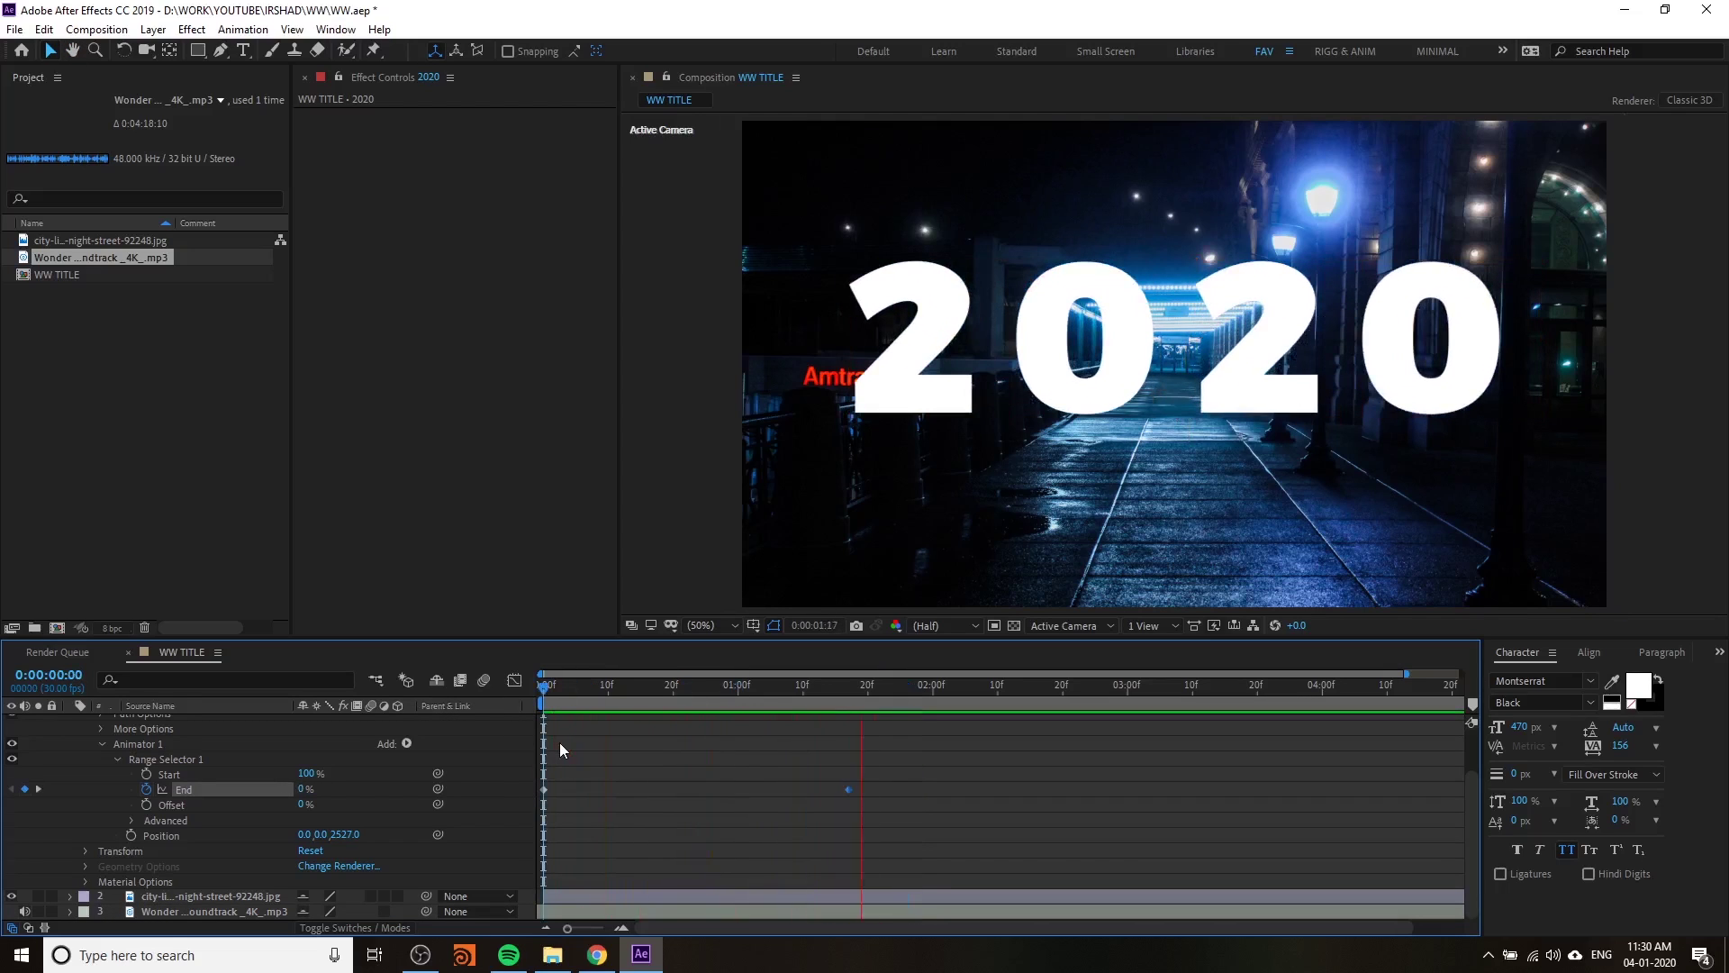
key(space)
- Hide the shy background and soundtrack layers and preview the fly-in from the start
click(436, 680)
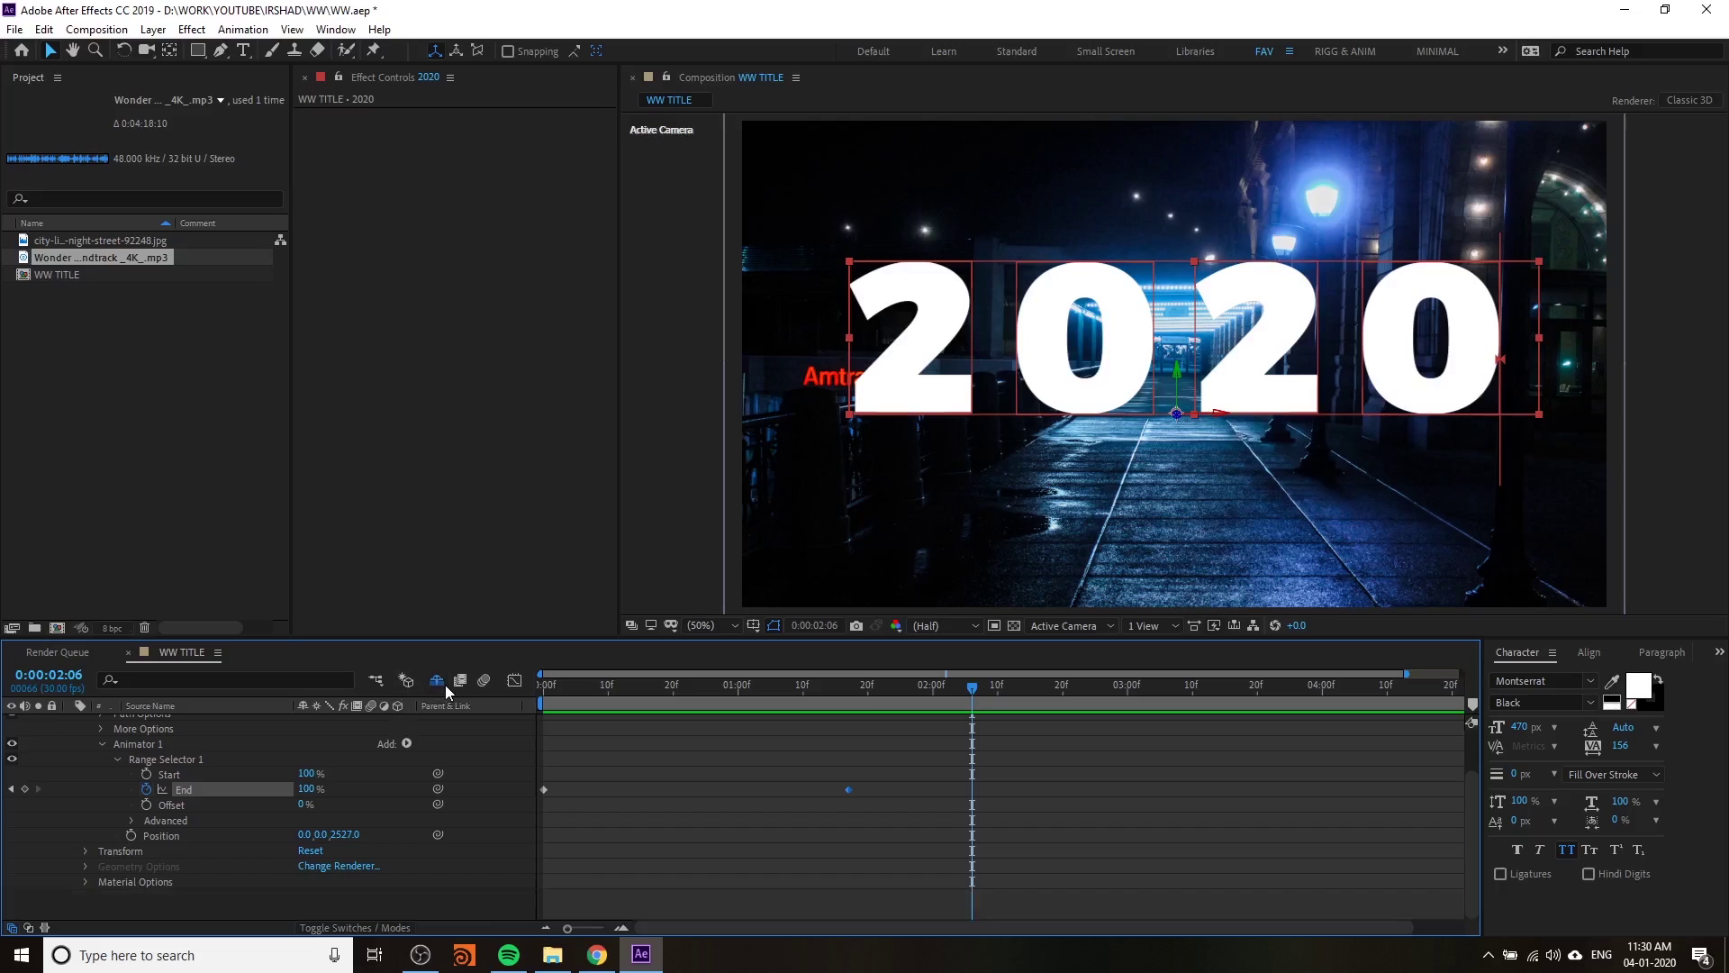
scroll(240, 857, up, 2)
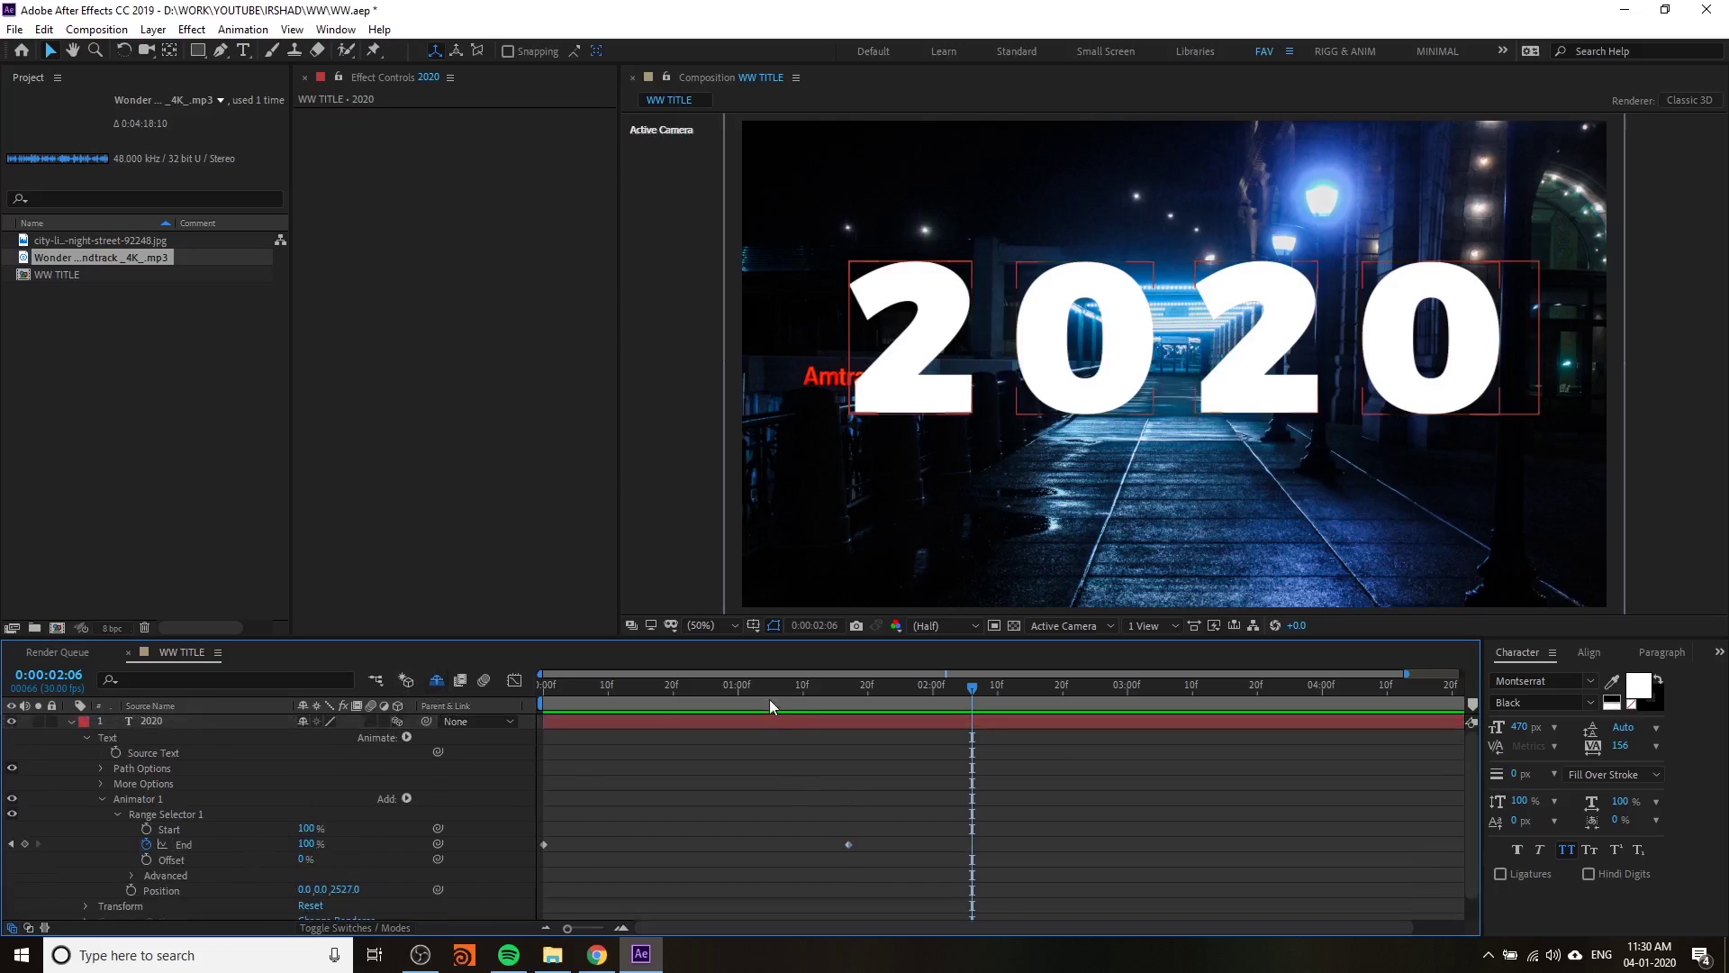
key(Home)
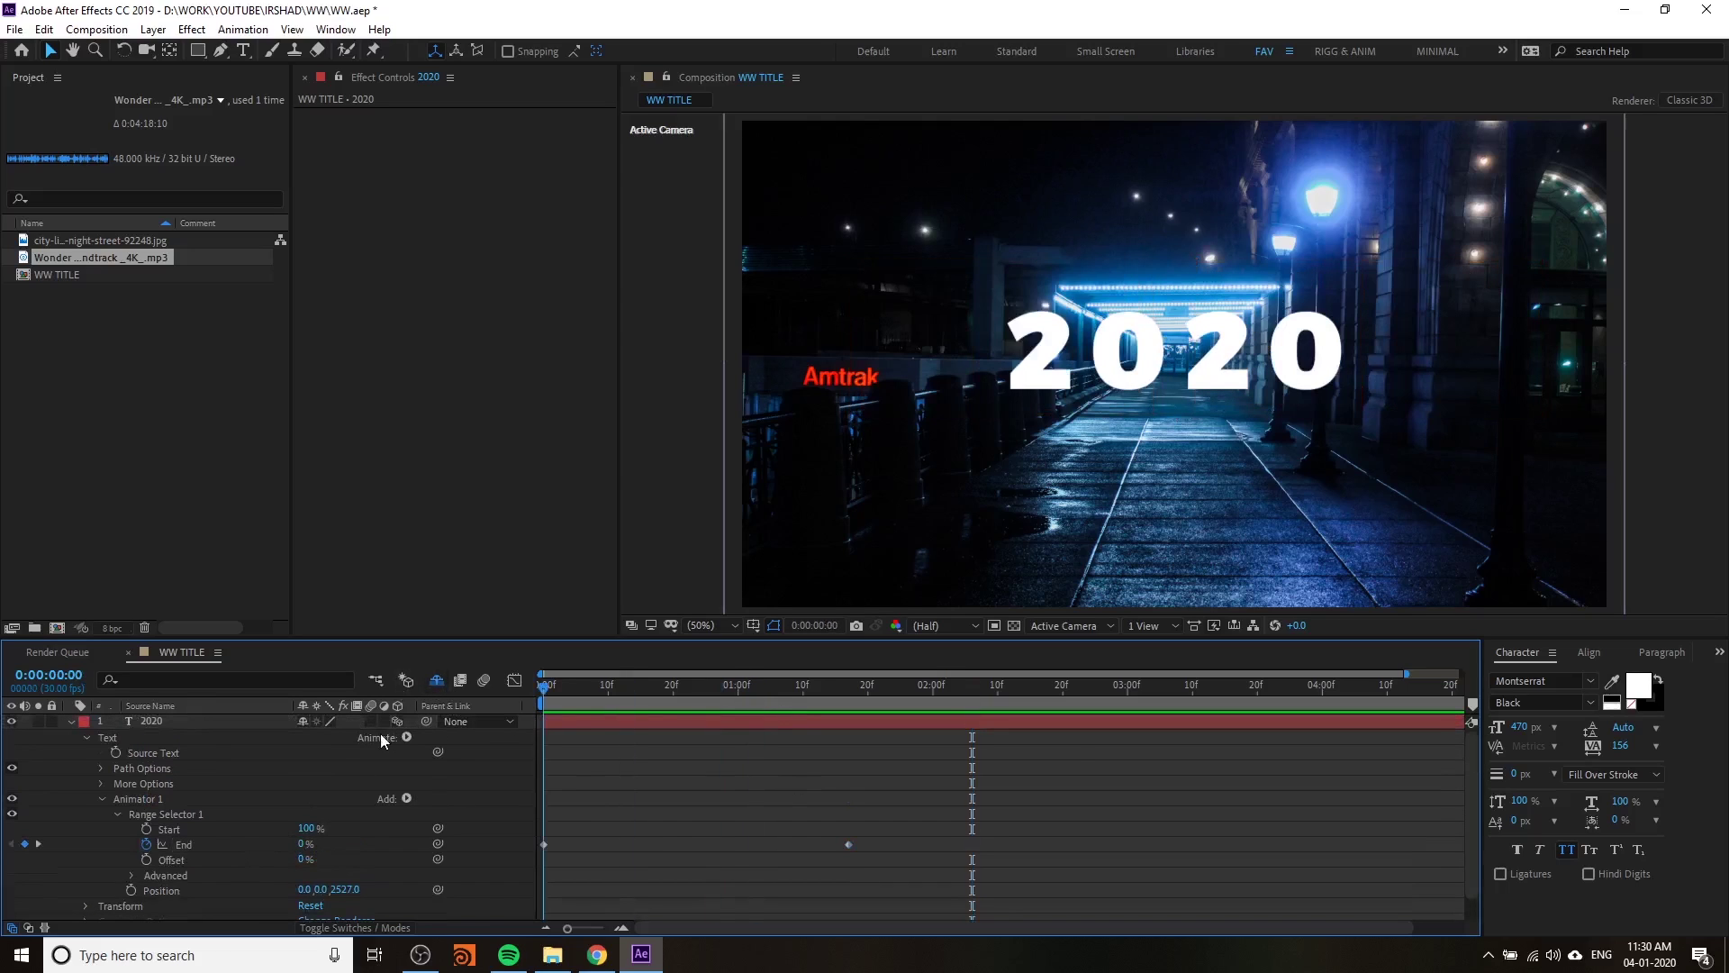
key(space)
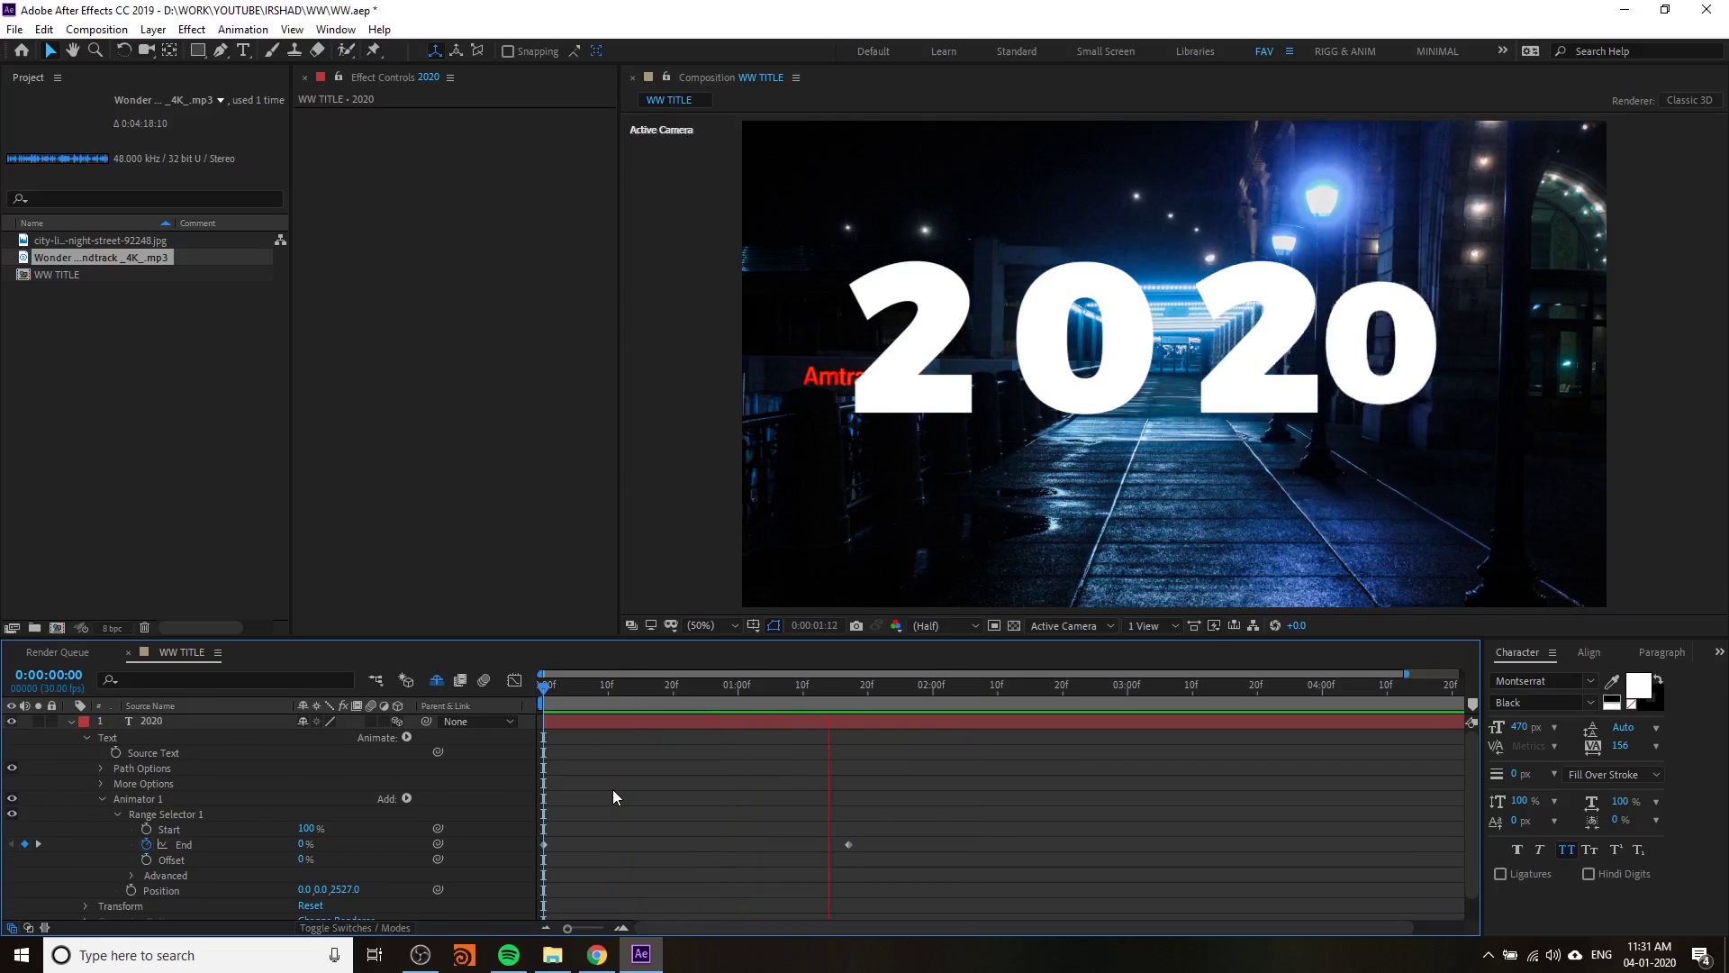
key(space)
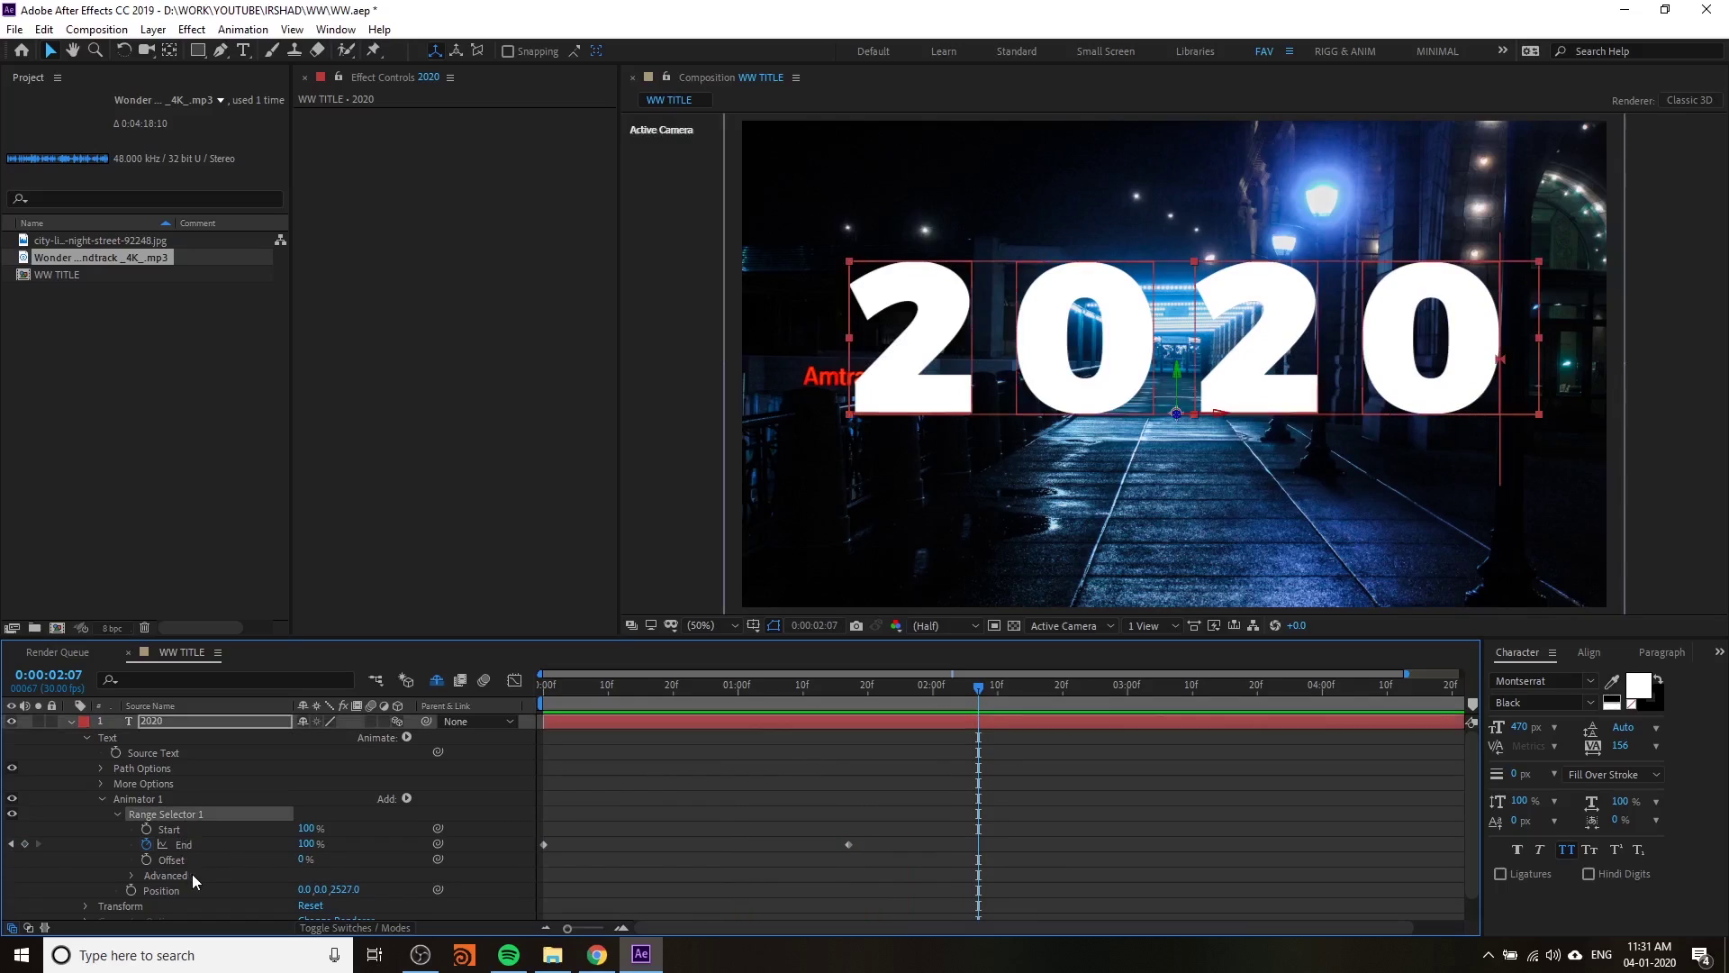
- Add a Scale property to Animator 1 and set it to 0%
click(182, 876)
click(116, 813)
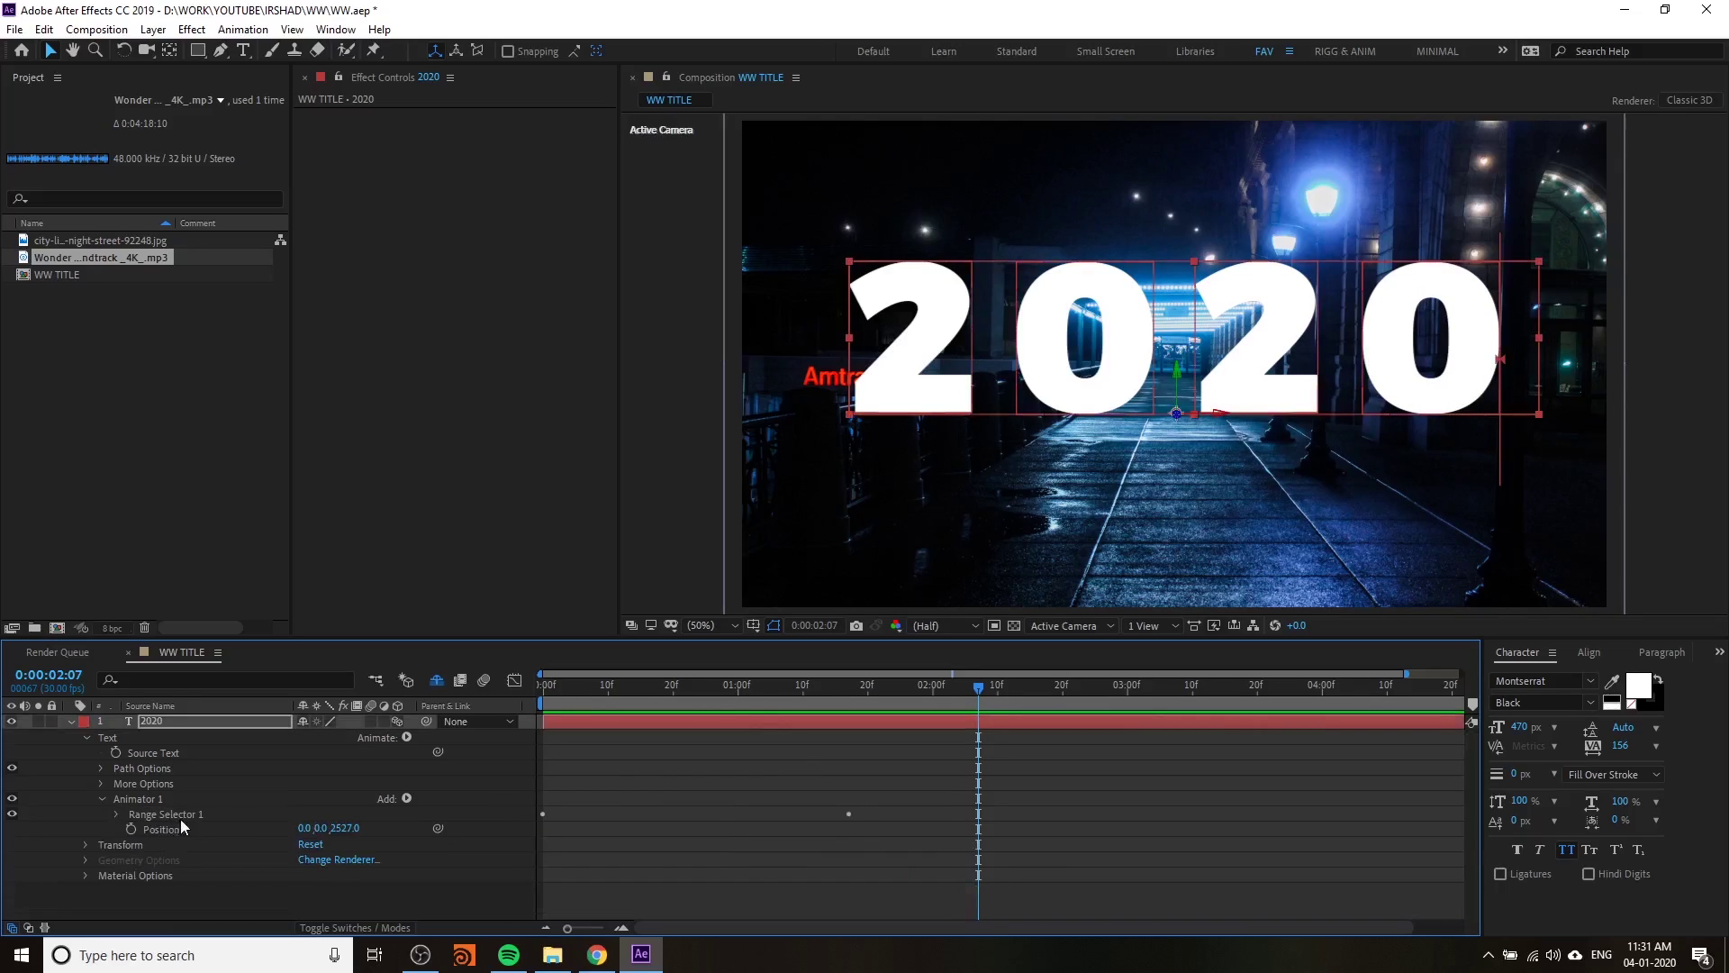
click(166, 830)
click(408, 797)
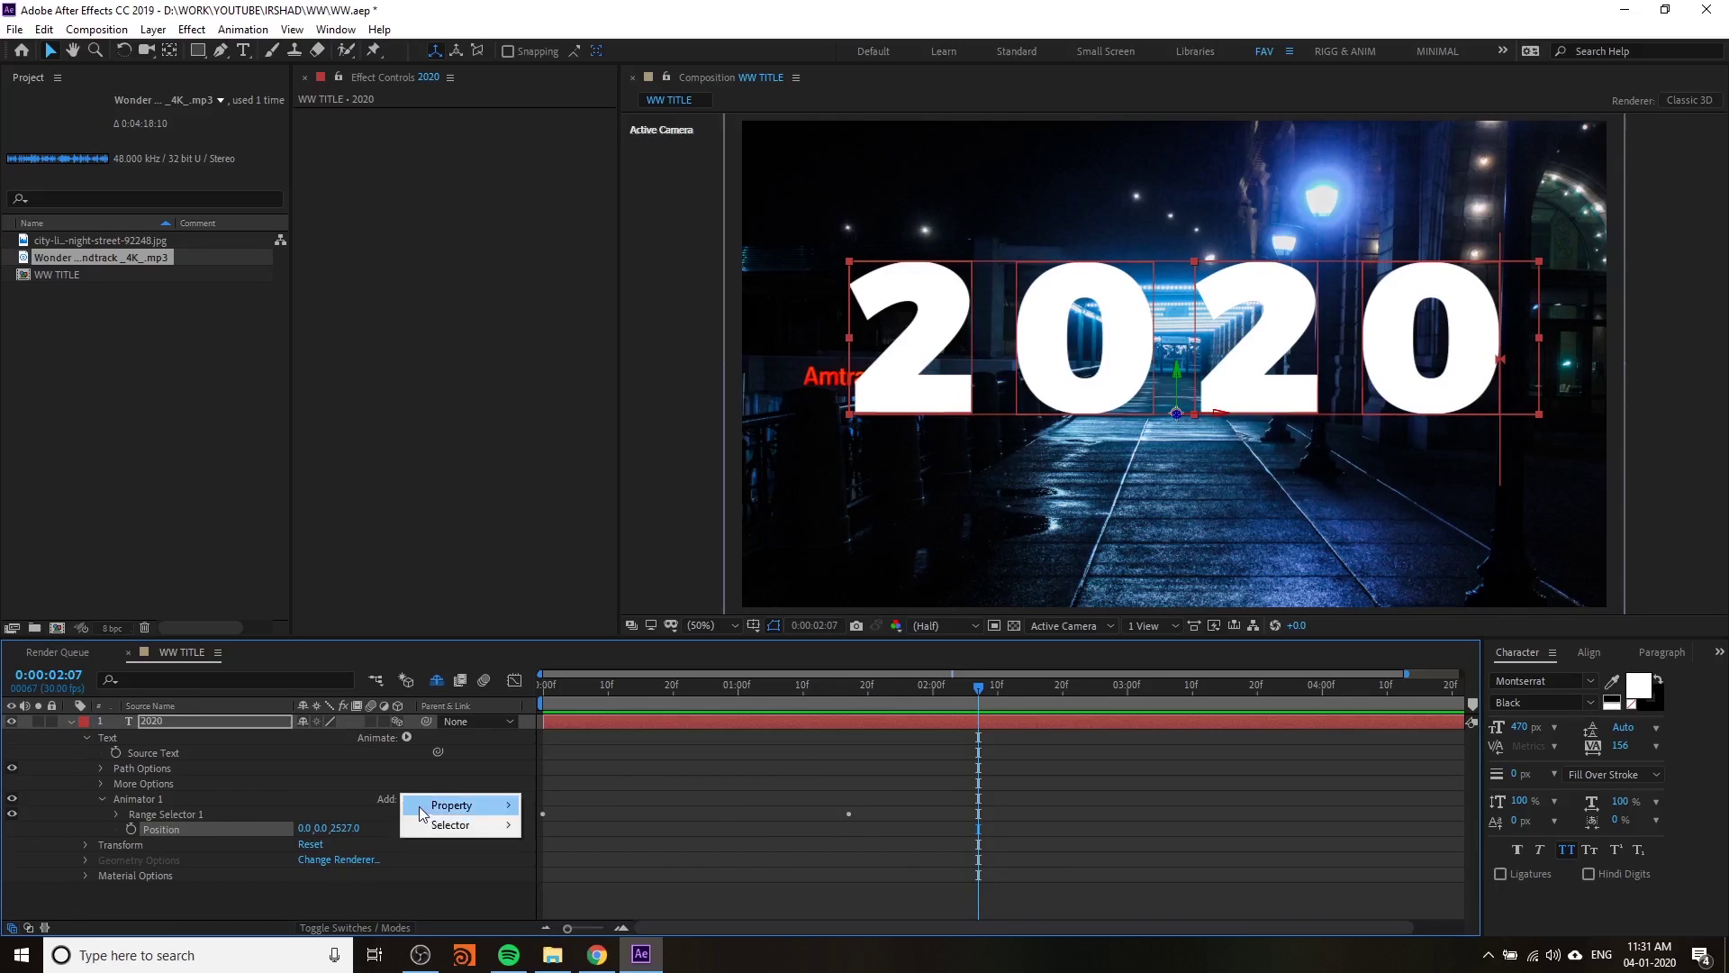
mouse_move(452, 810)
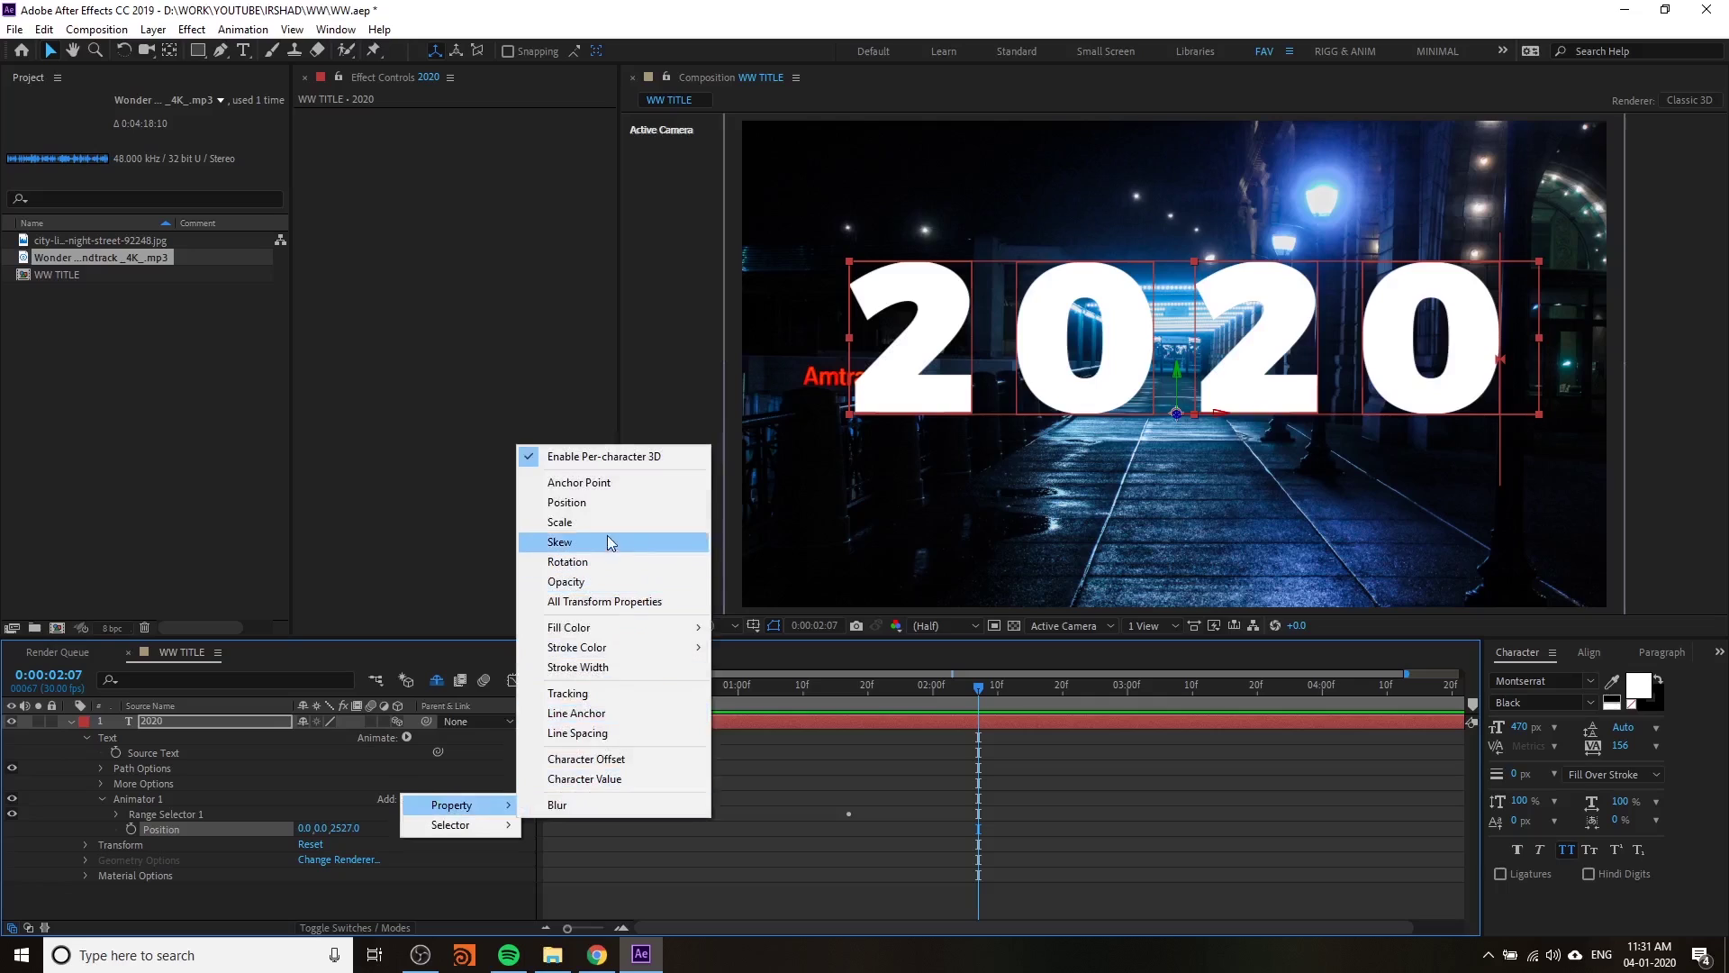
click(577, 521)
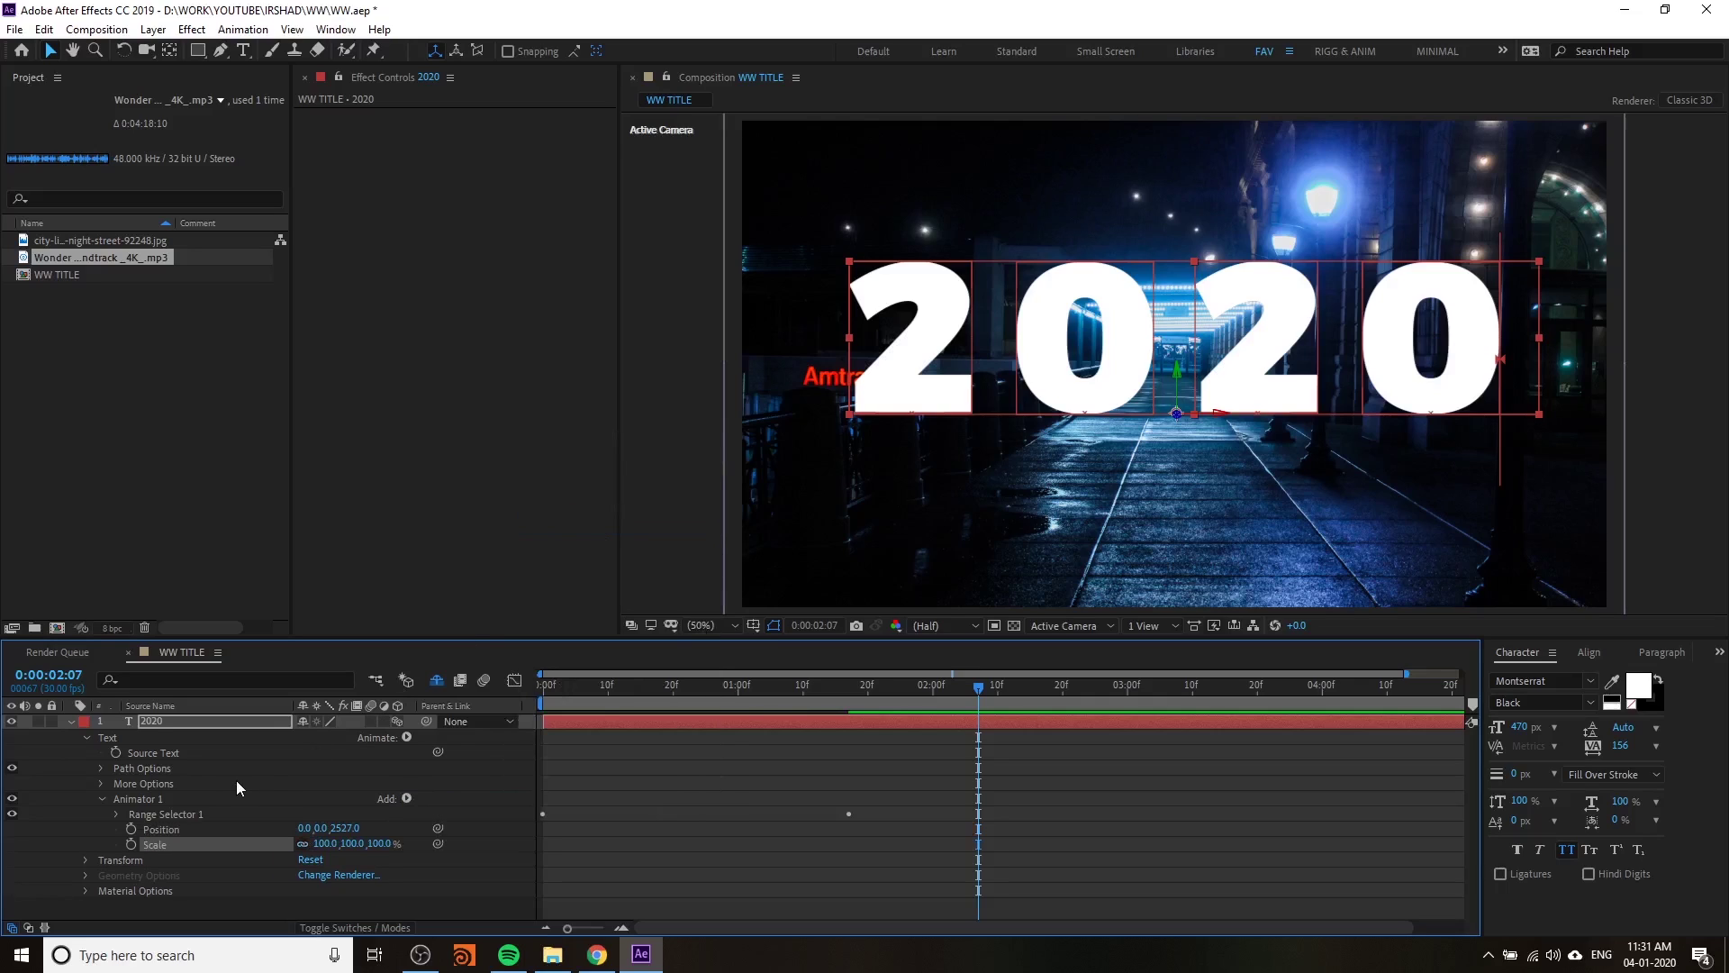
click(375, 840)
text(0)
key(Return)
- Preview the characters growing in and move the 2020 title slightly lower in the frame
drag(859, 712, 413, 762)
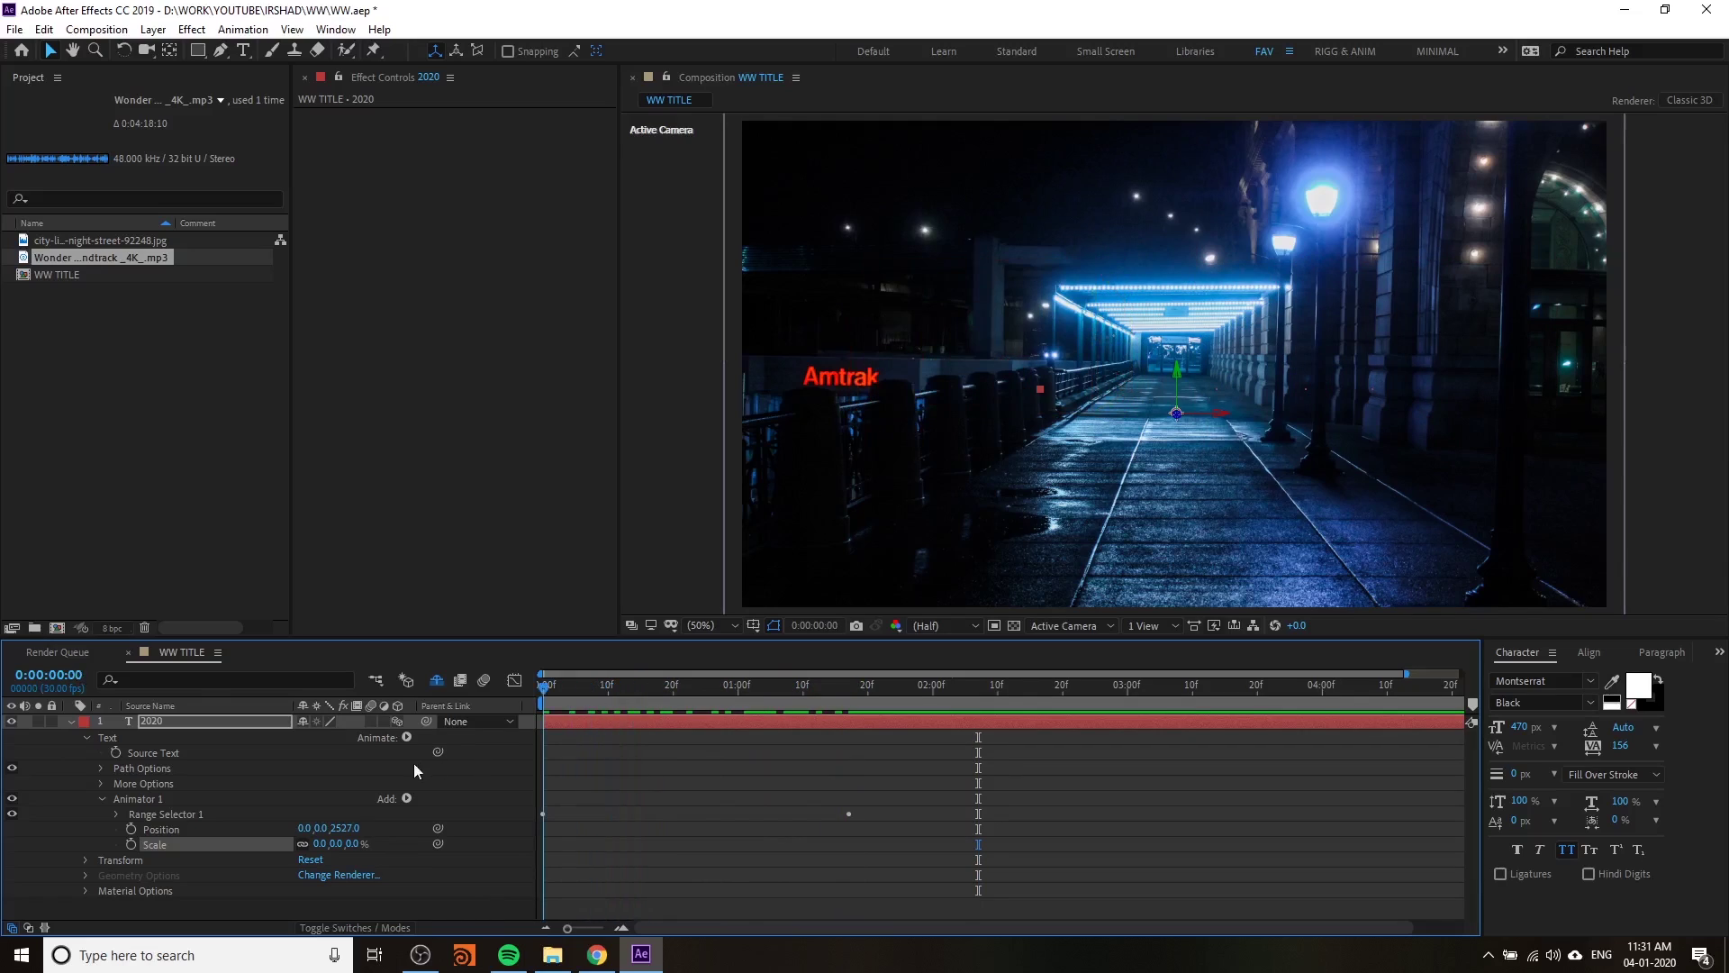
key(space)
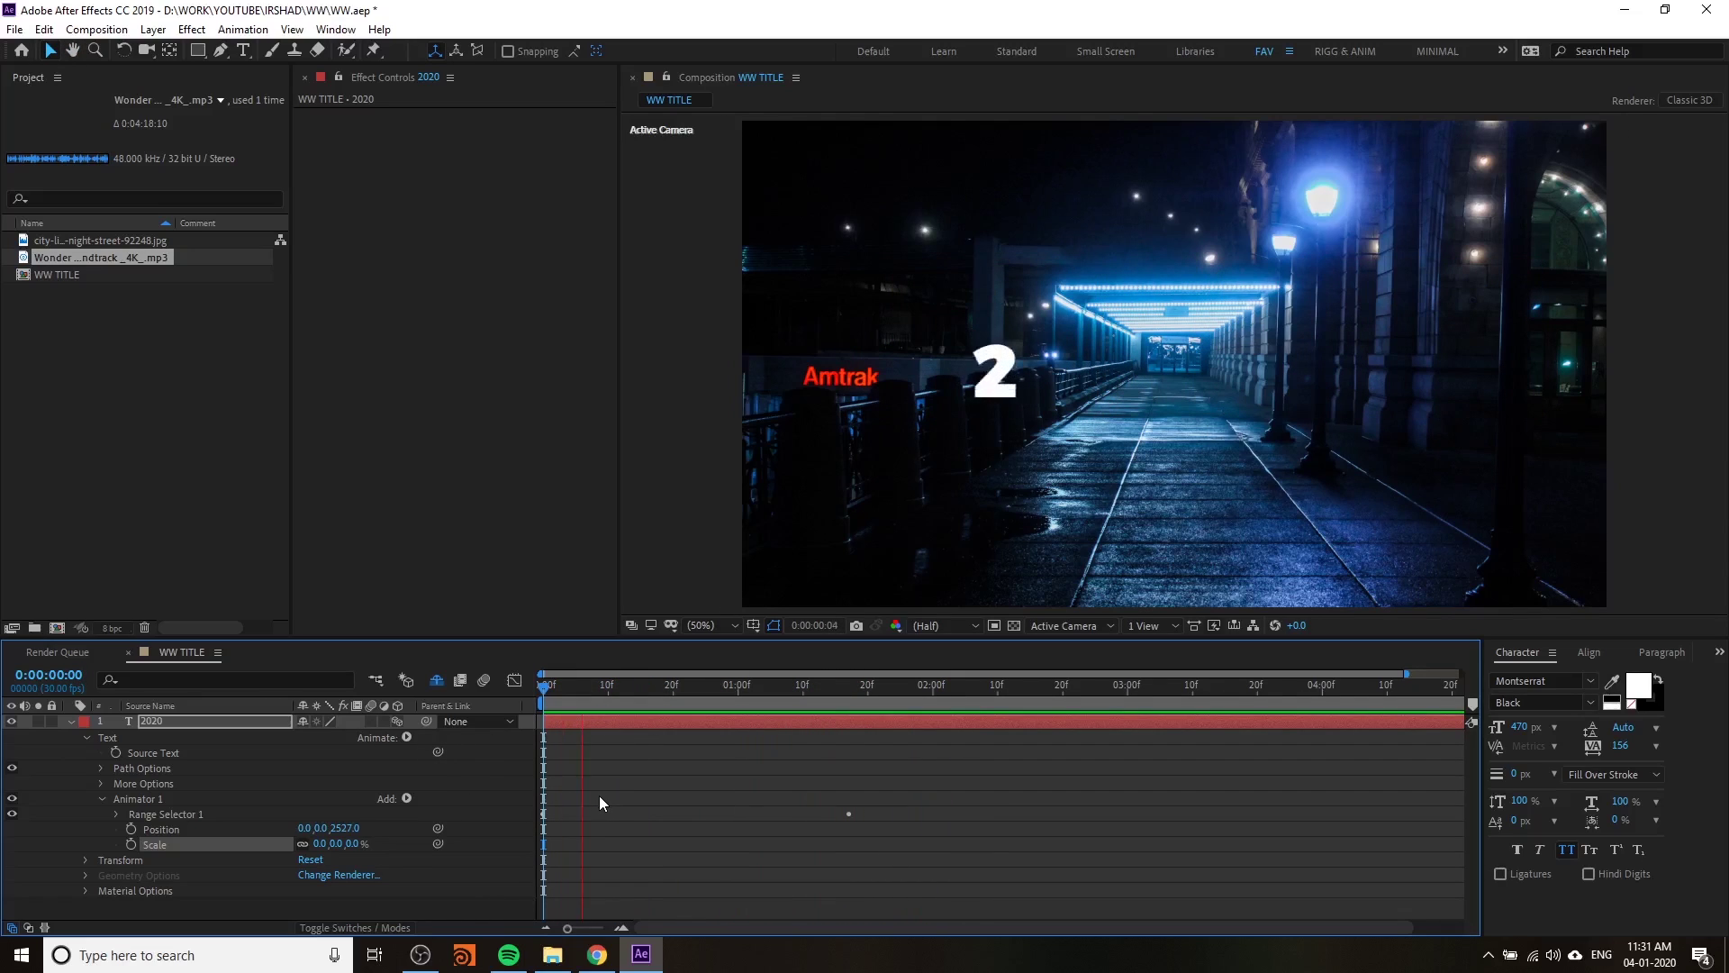
key(space)
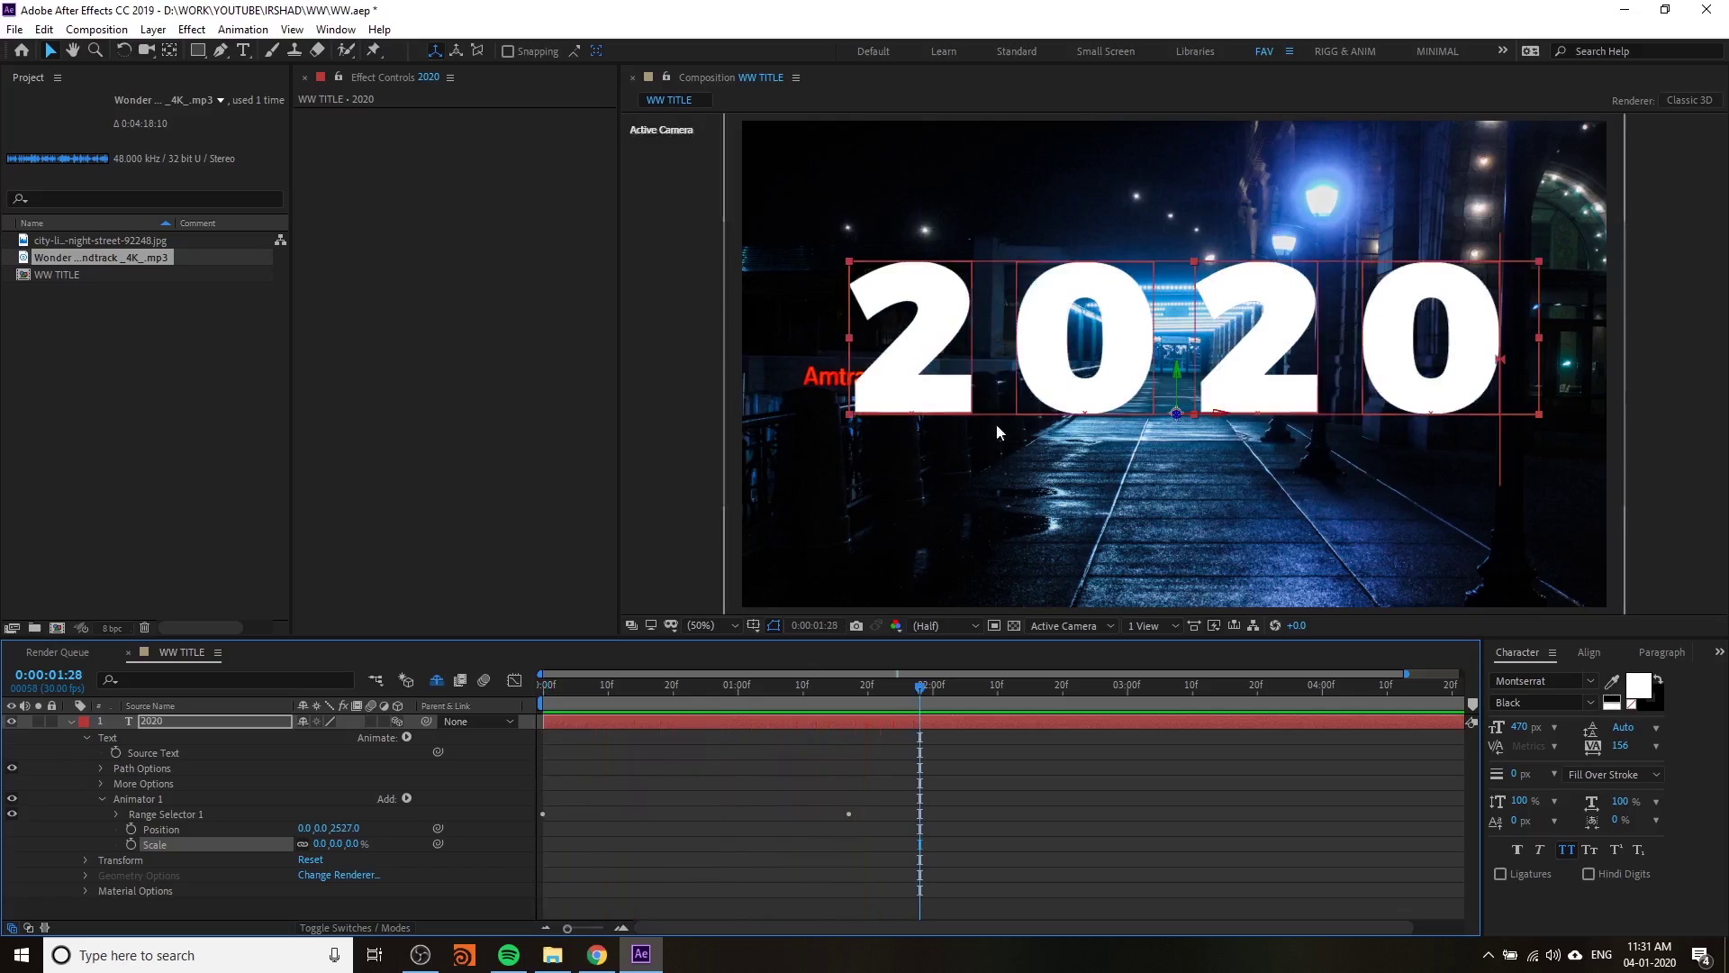
drag(1270, 333, 1270, 377)
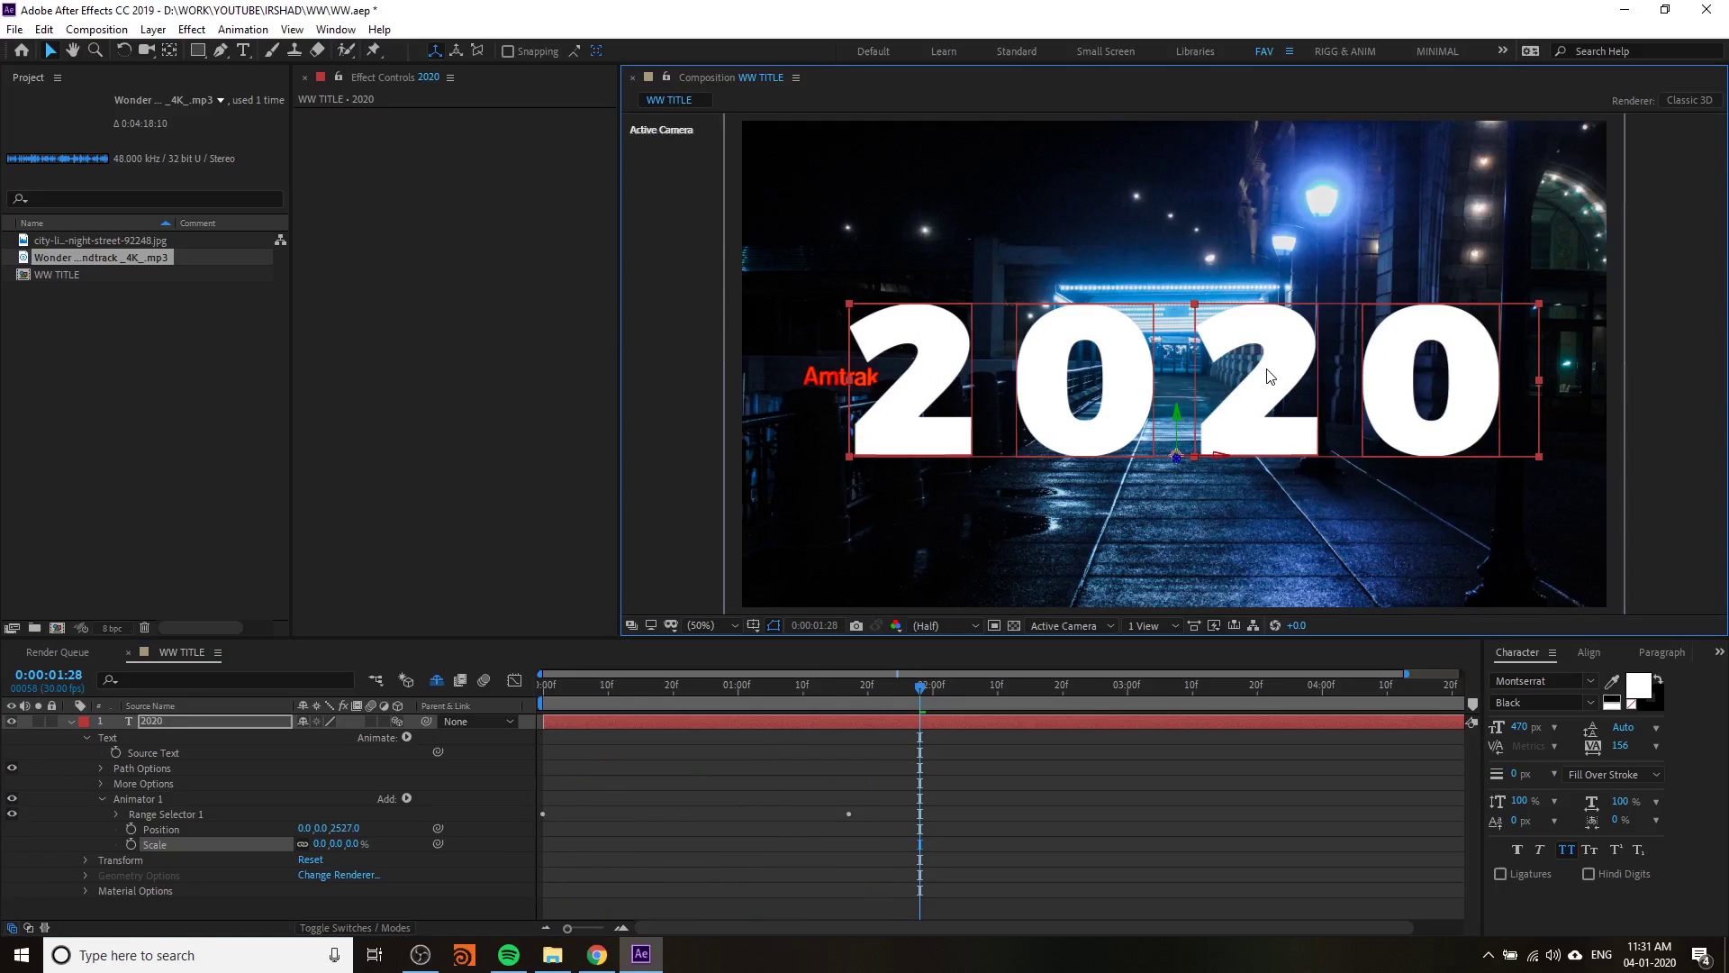
key(space)
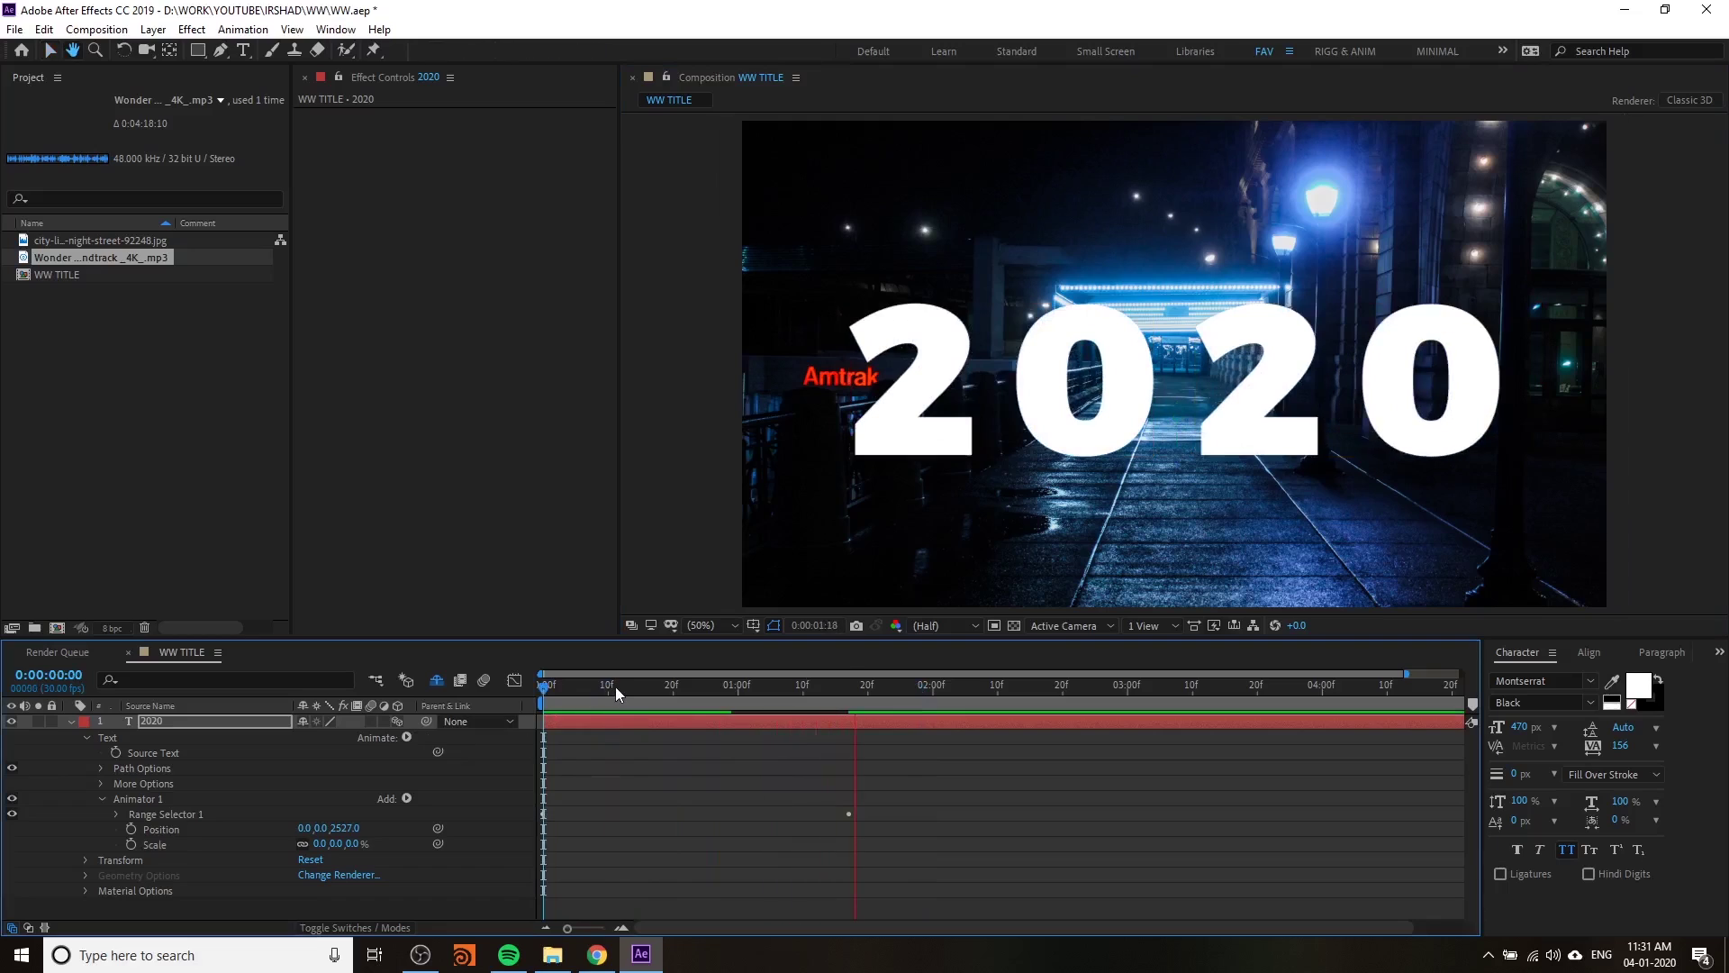
key(space)
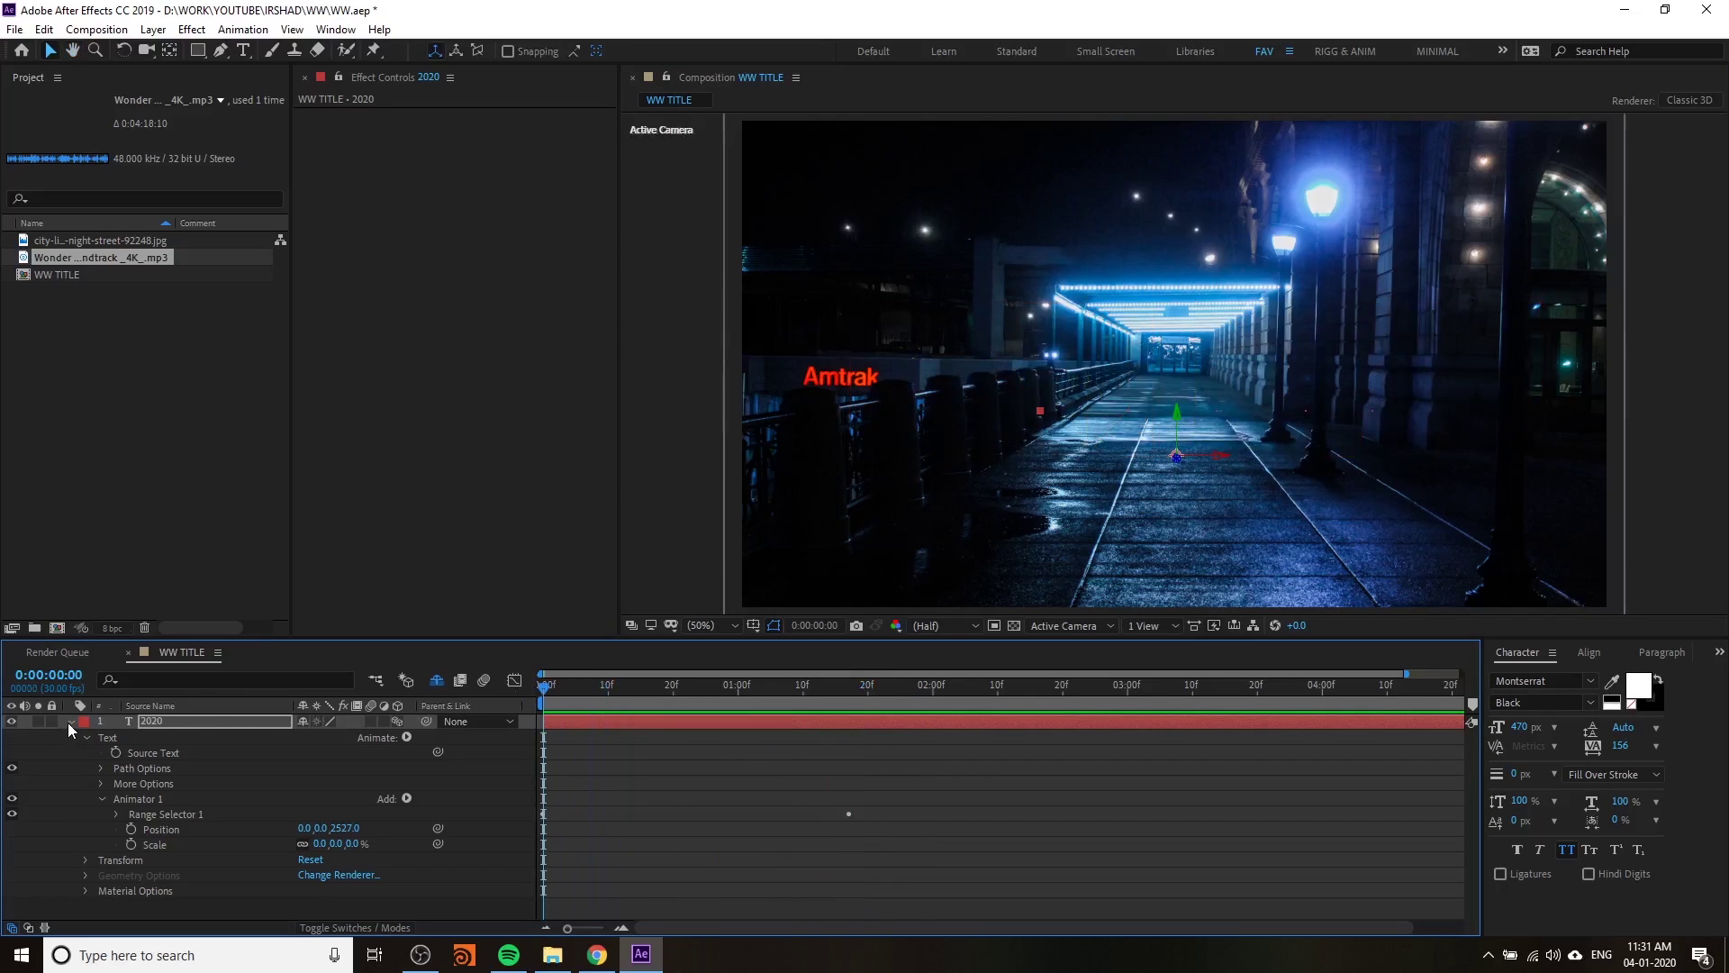
click(69, 722)
click(169, 726)
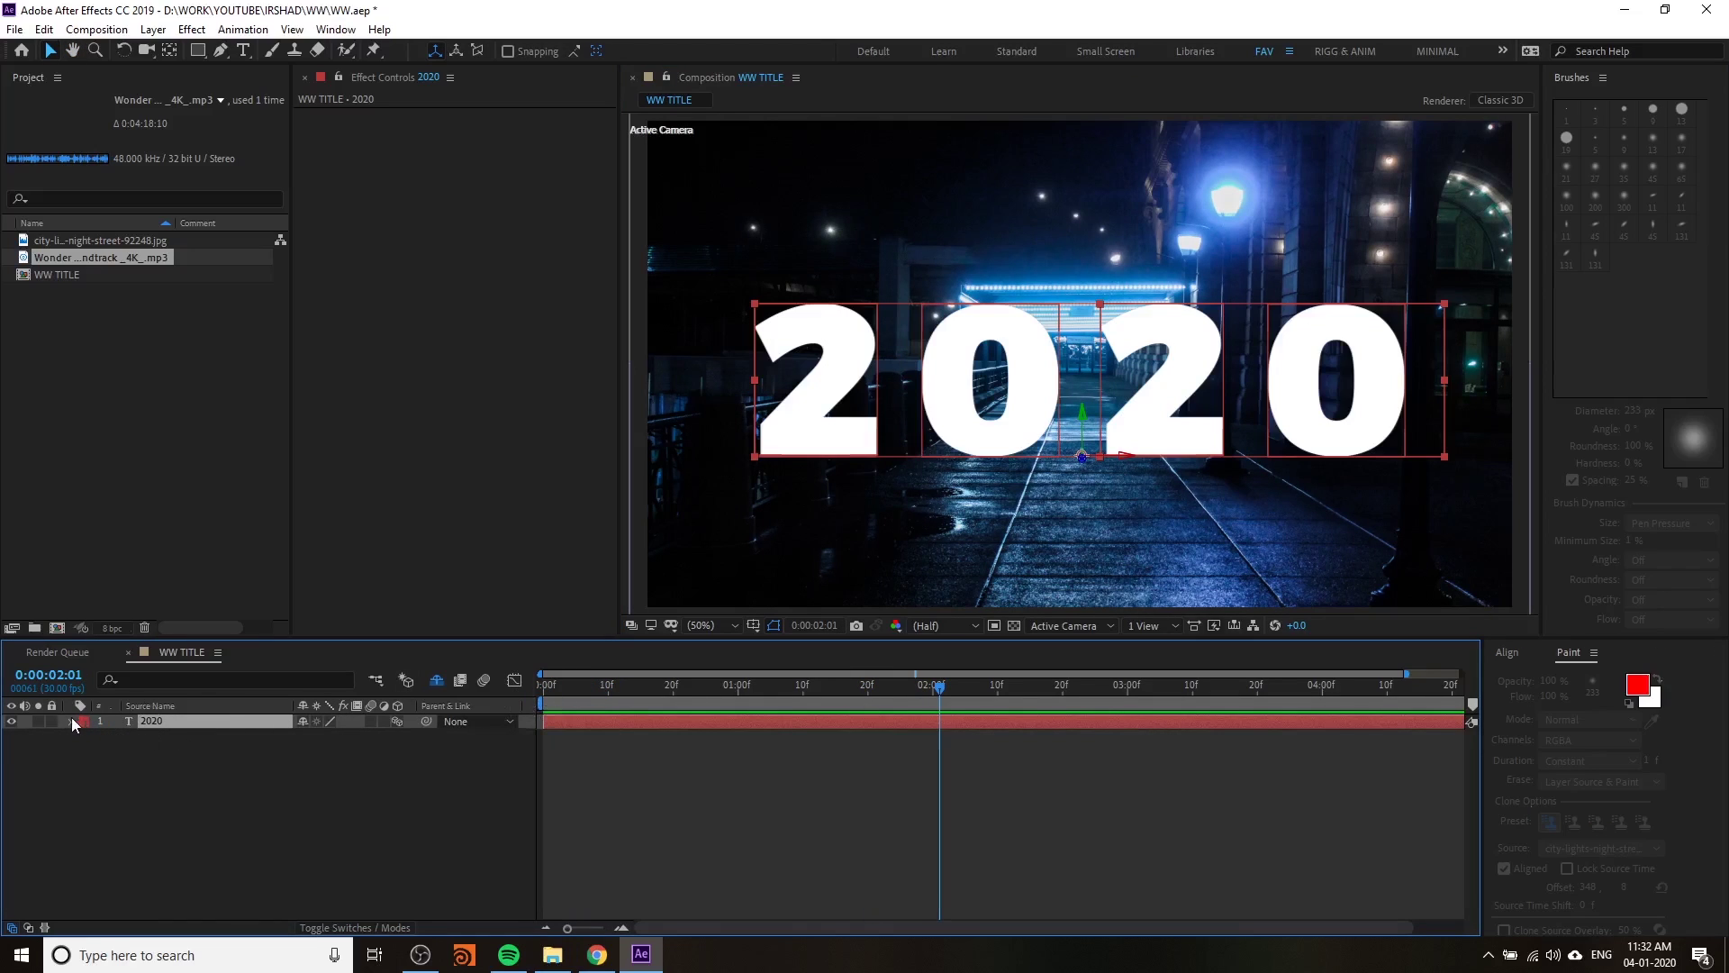
- Add Rotation properties to Animator 1 on the 2020 layer
click(72, 721)
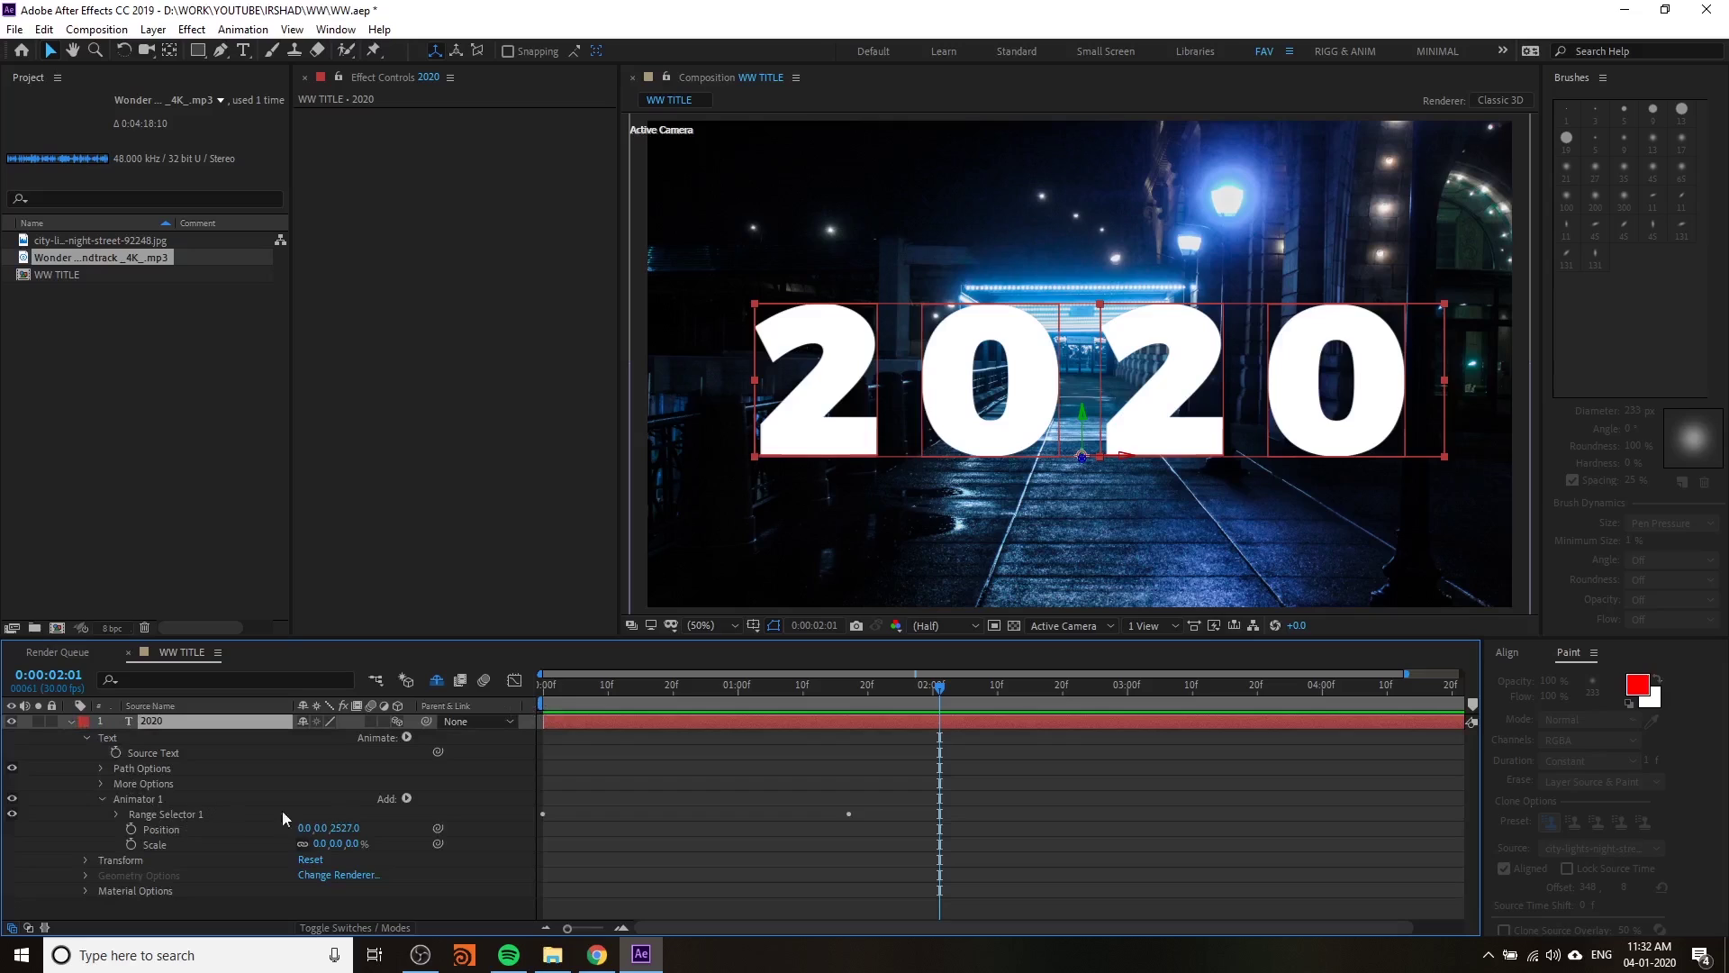
click(407, 798)
mouse_move(450, 807)
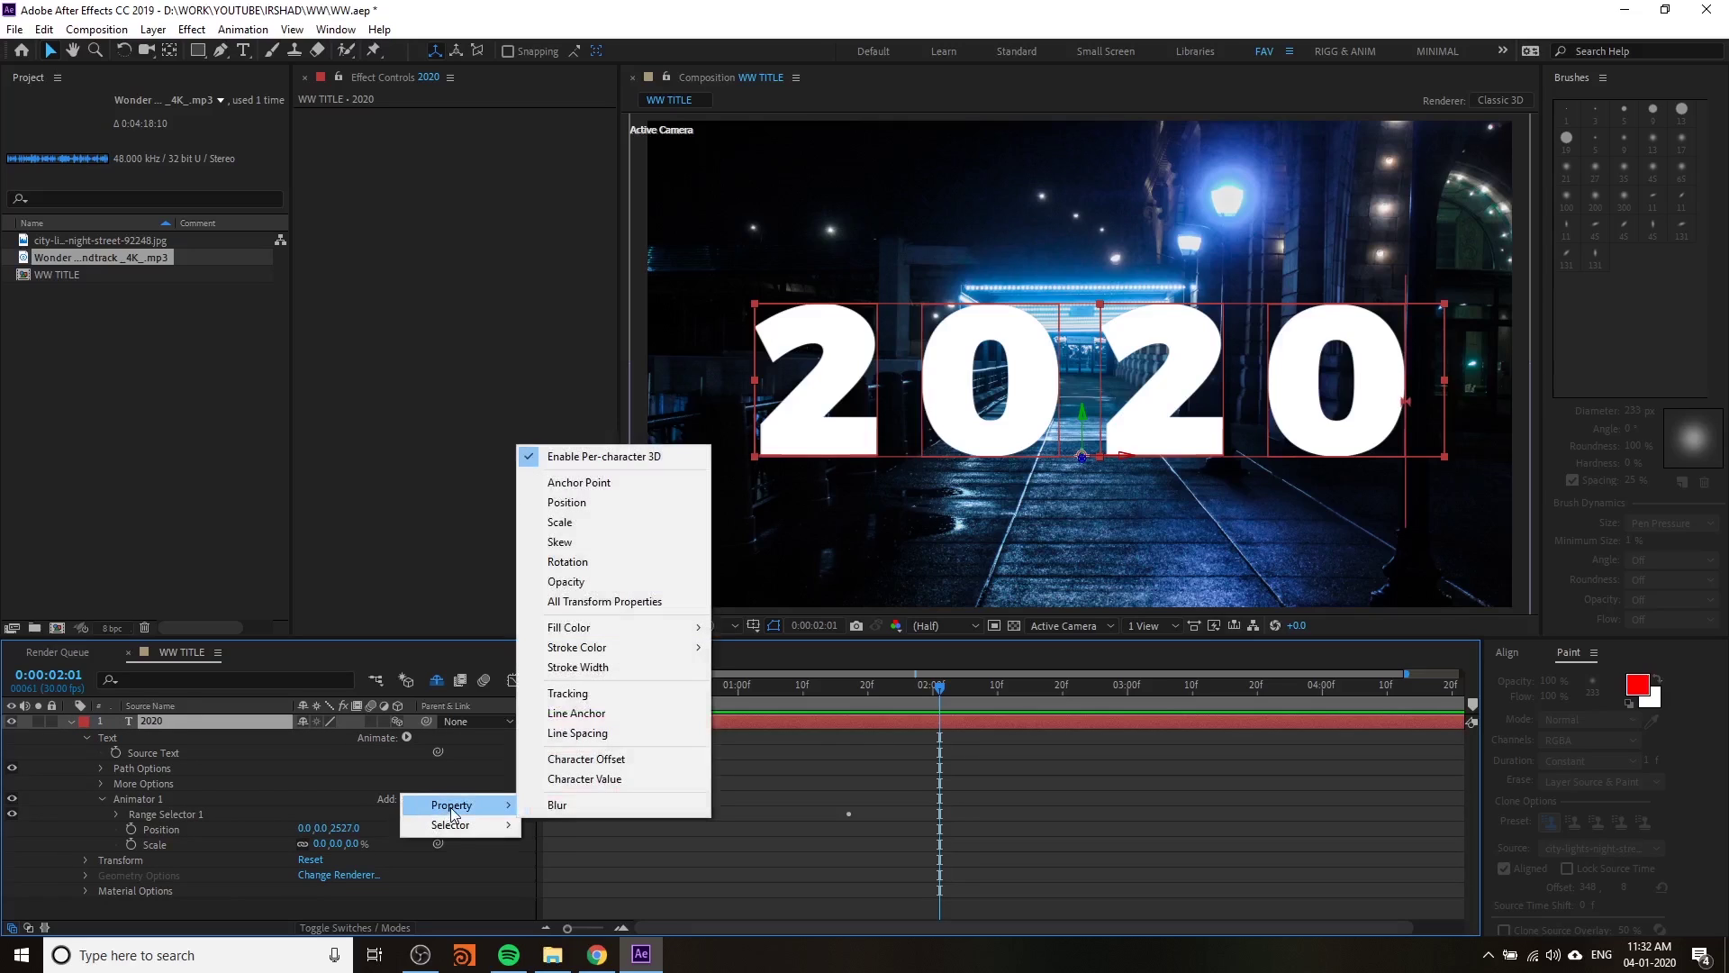
click(593, 568)
mouse_move(622, 695)
mouse_down()
mouse_move(554, 704)
mouse_move(645, 717)
mouse_up()
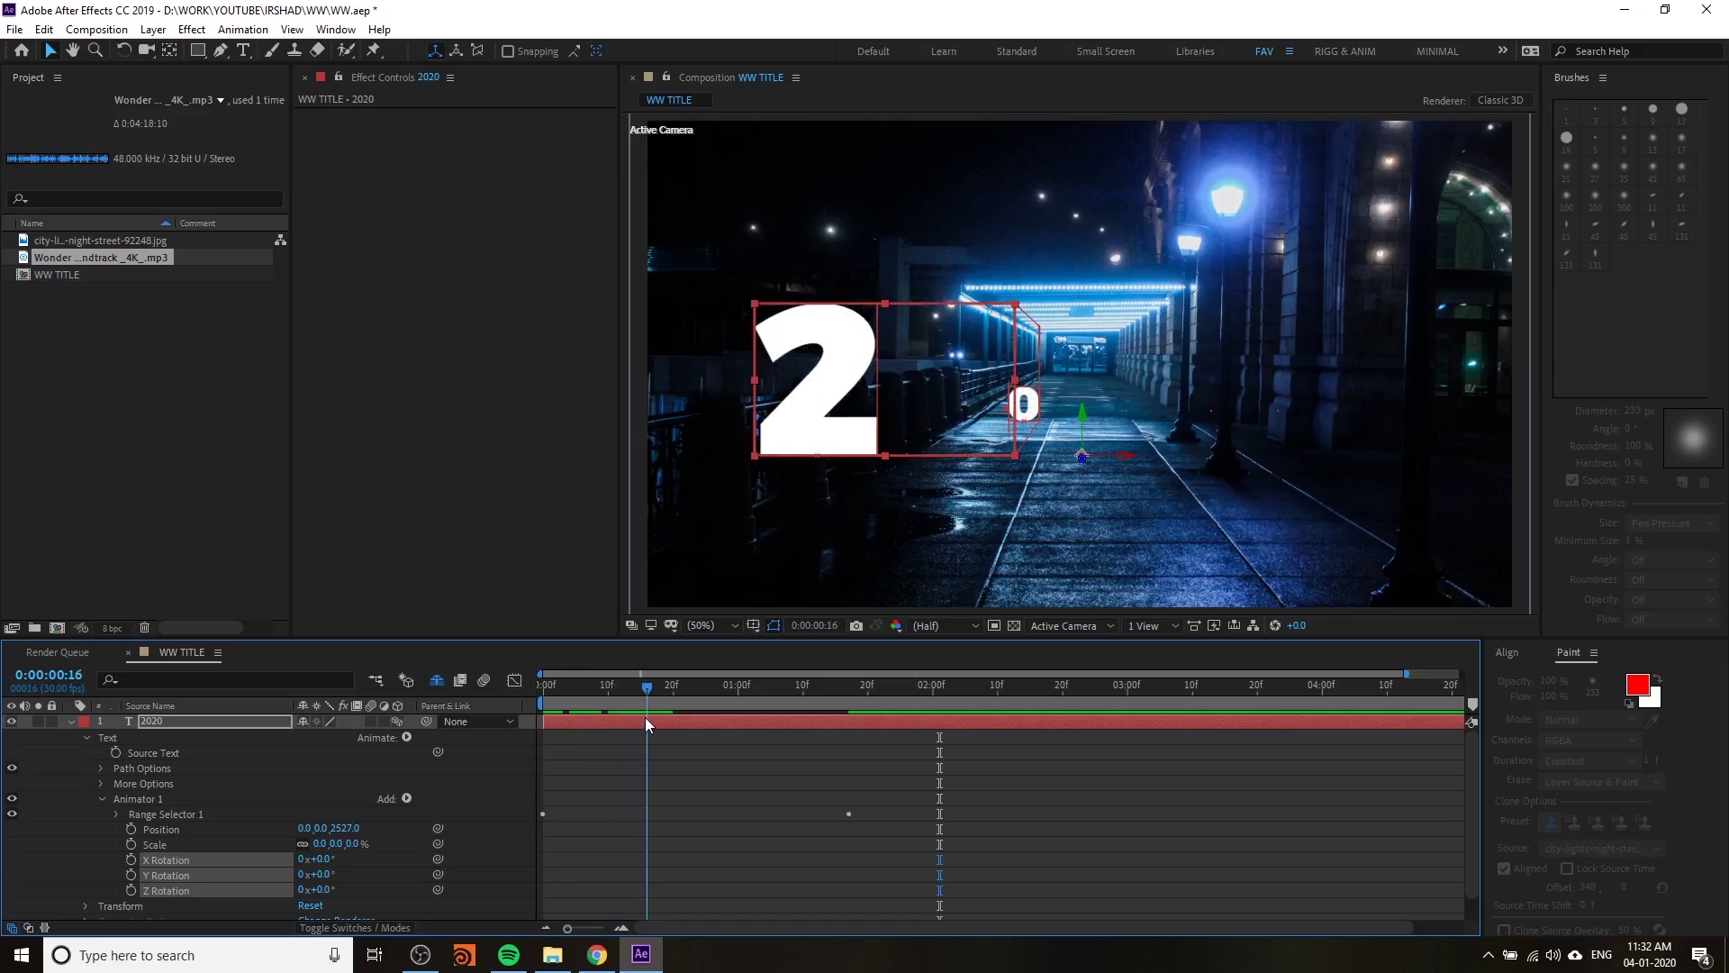
click(354, 865)
- Set X Rotation to -76°, then -99°, previewing the flip-in each time
drag(324, 858, 215, 878)
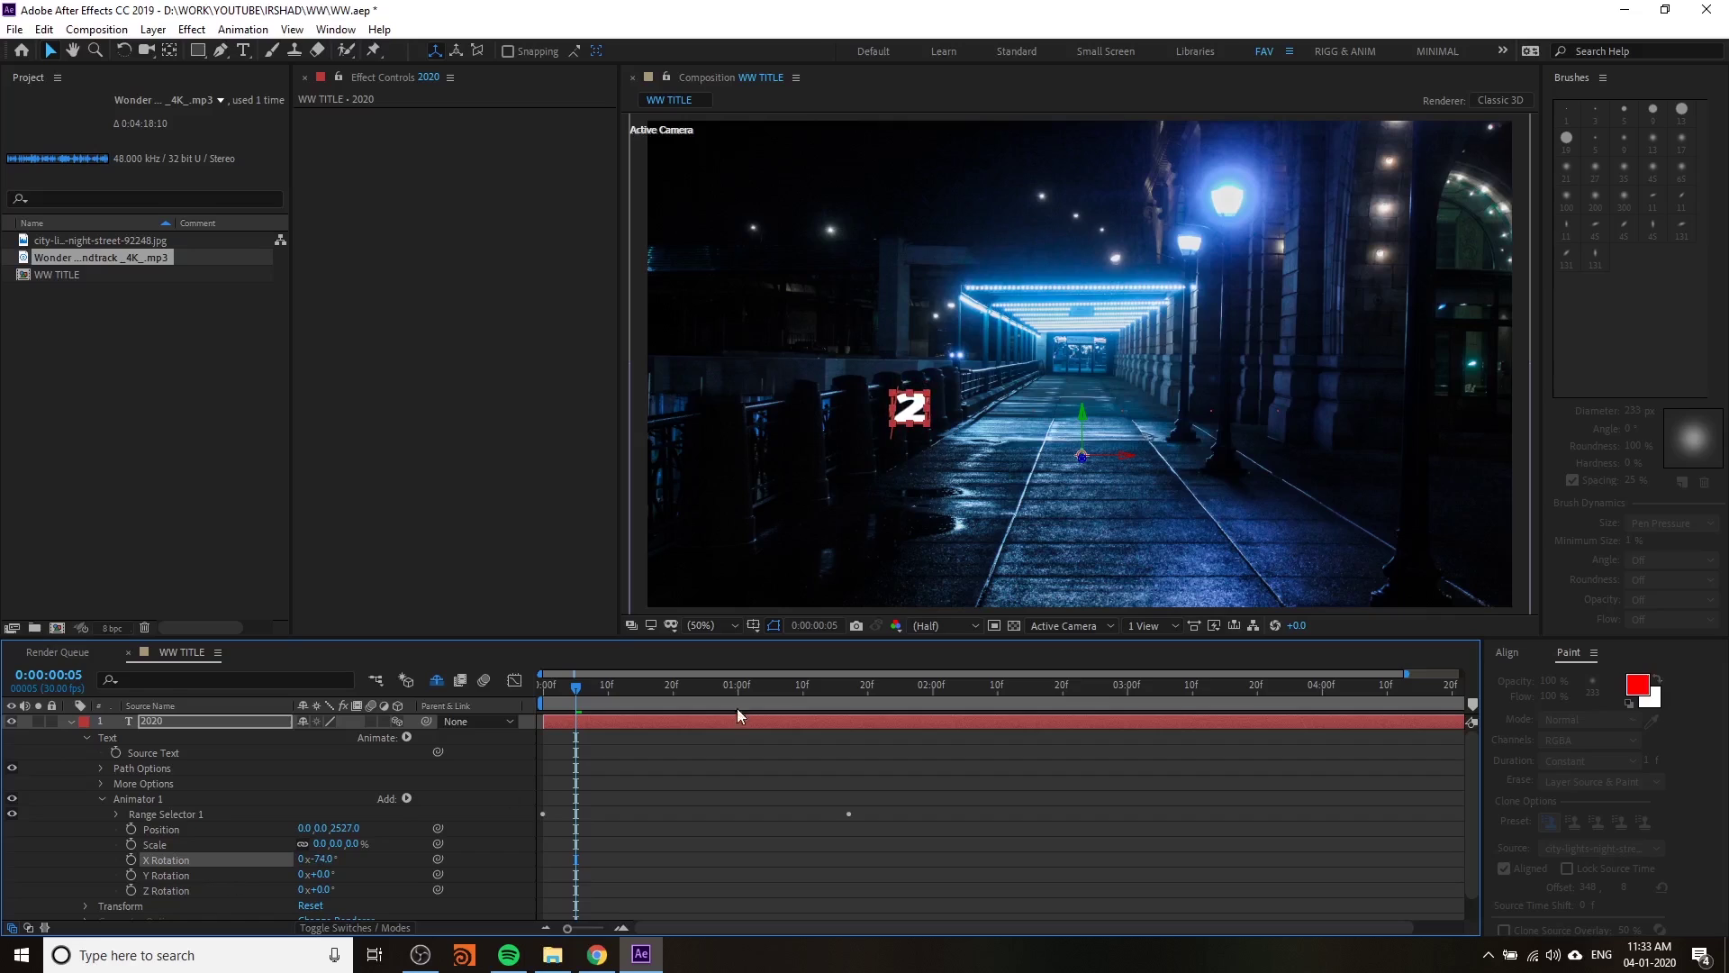
key(space)
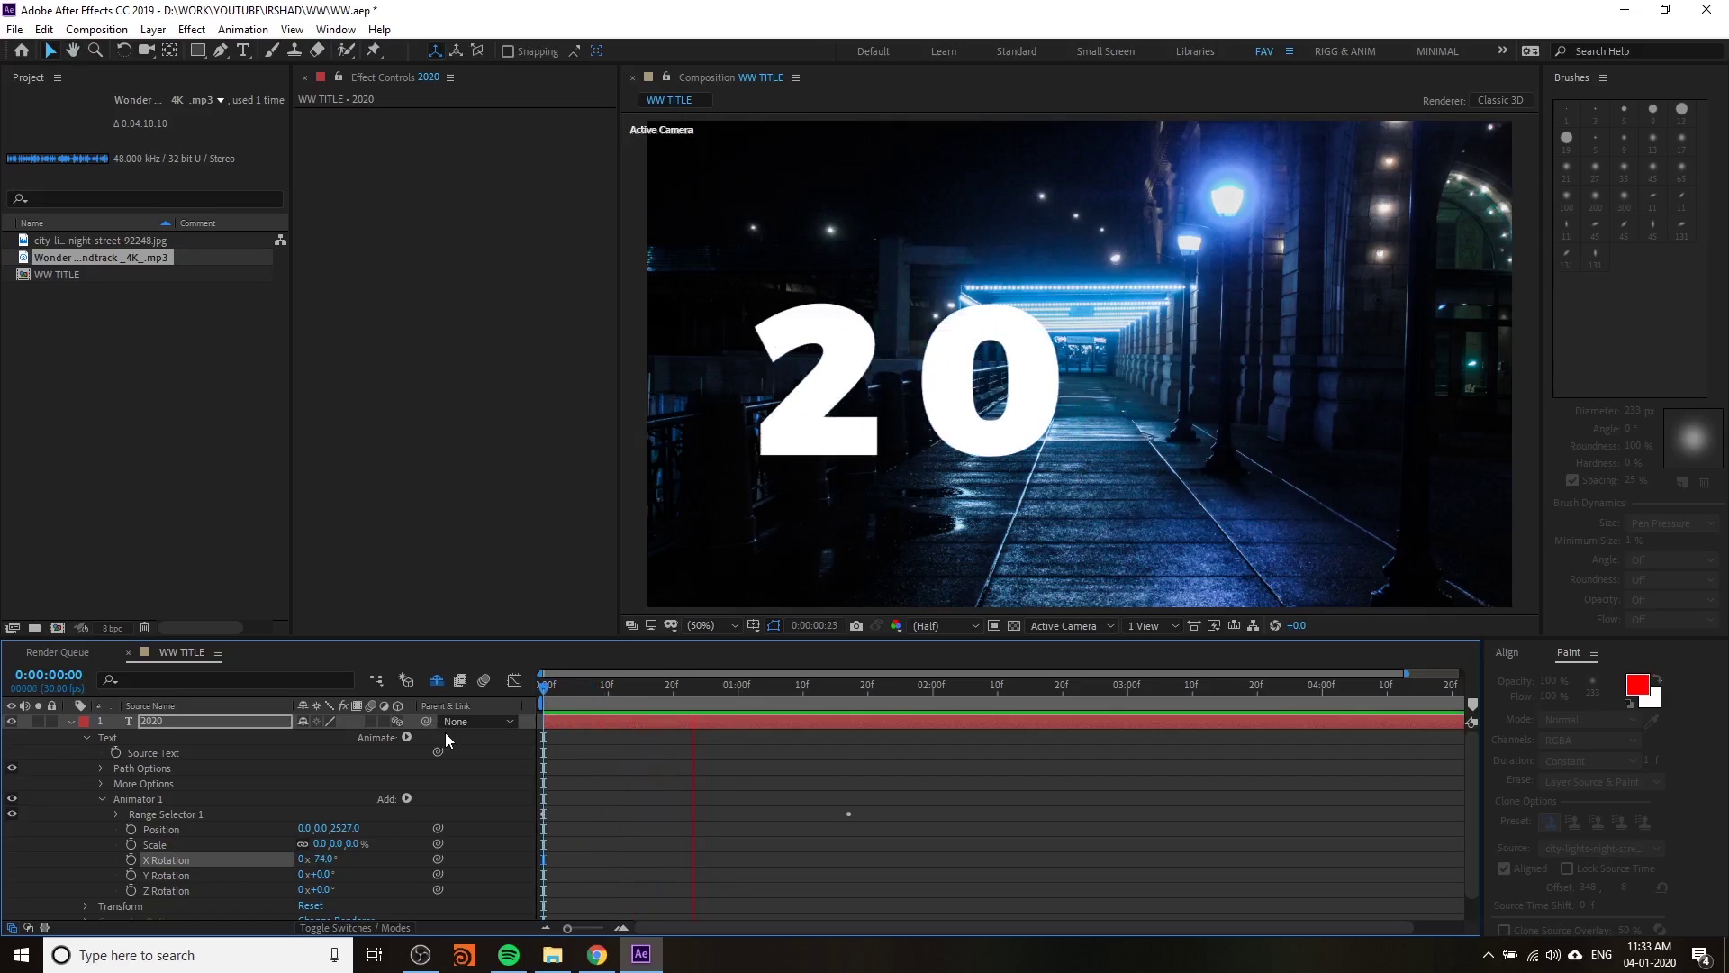
key(space)
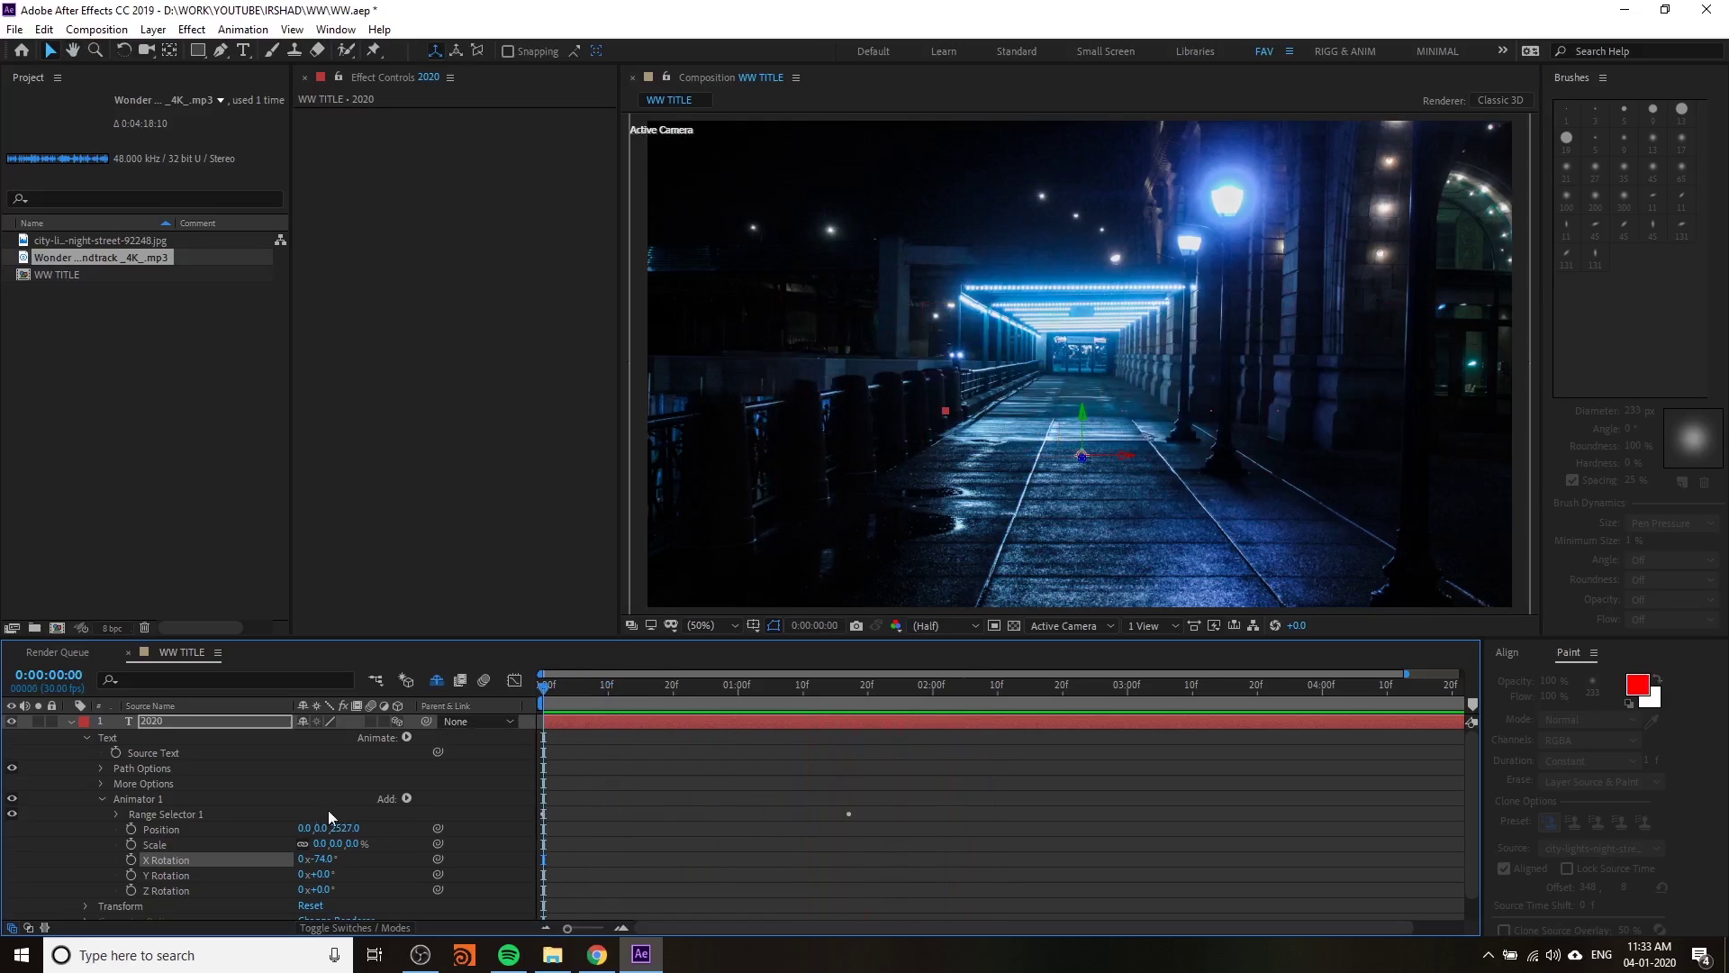
drag(317, 858, 297, 861)
key(space)
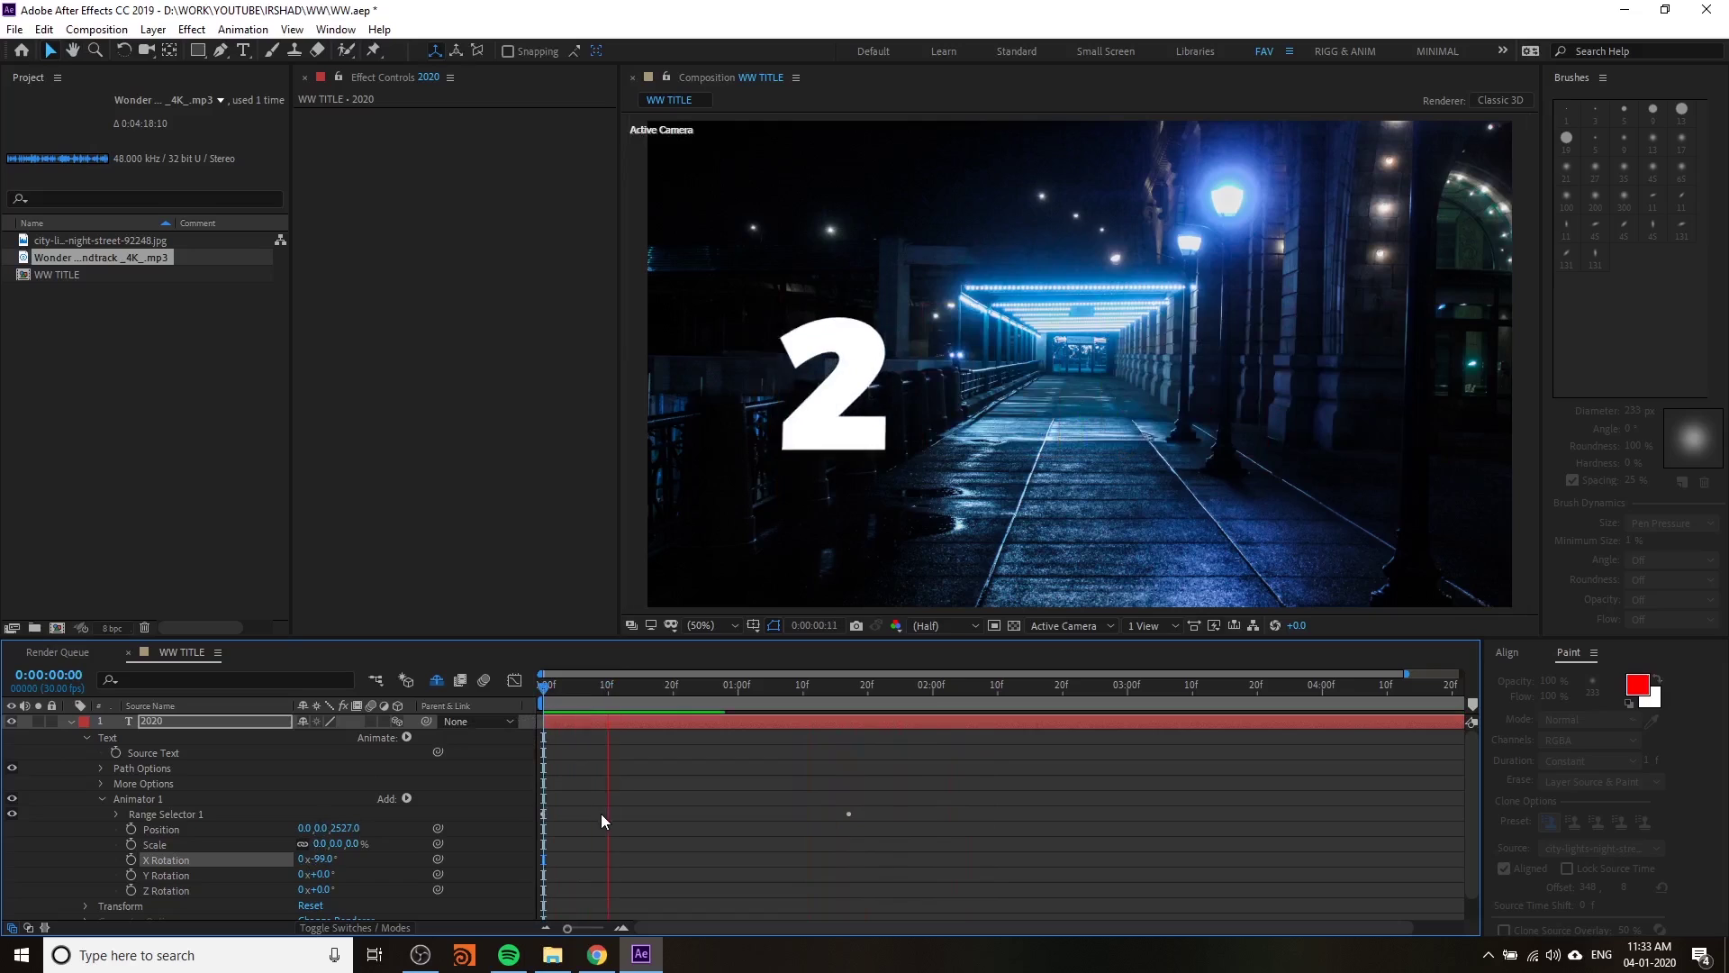
click(317, 858)
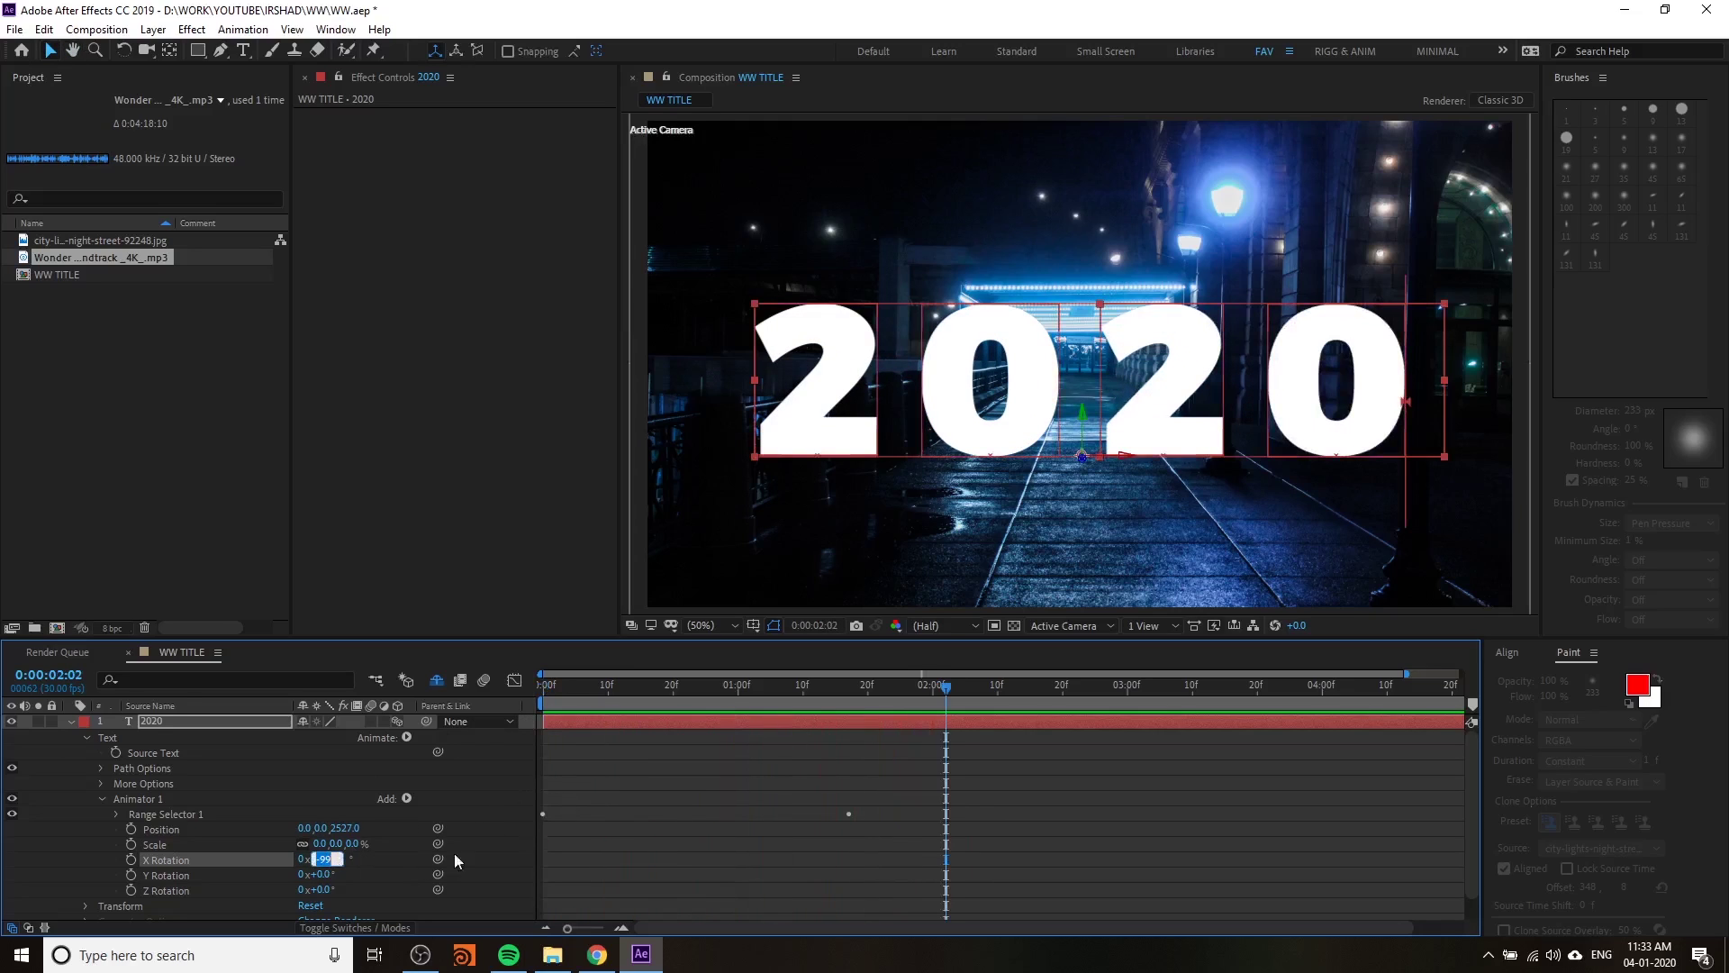
click(646, 715)
key(Home)
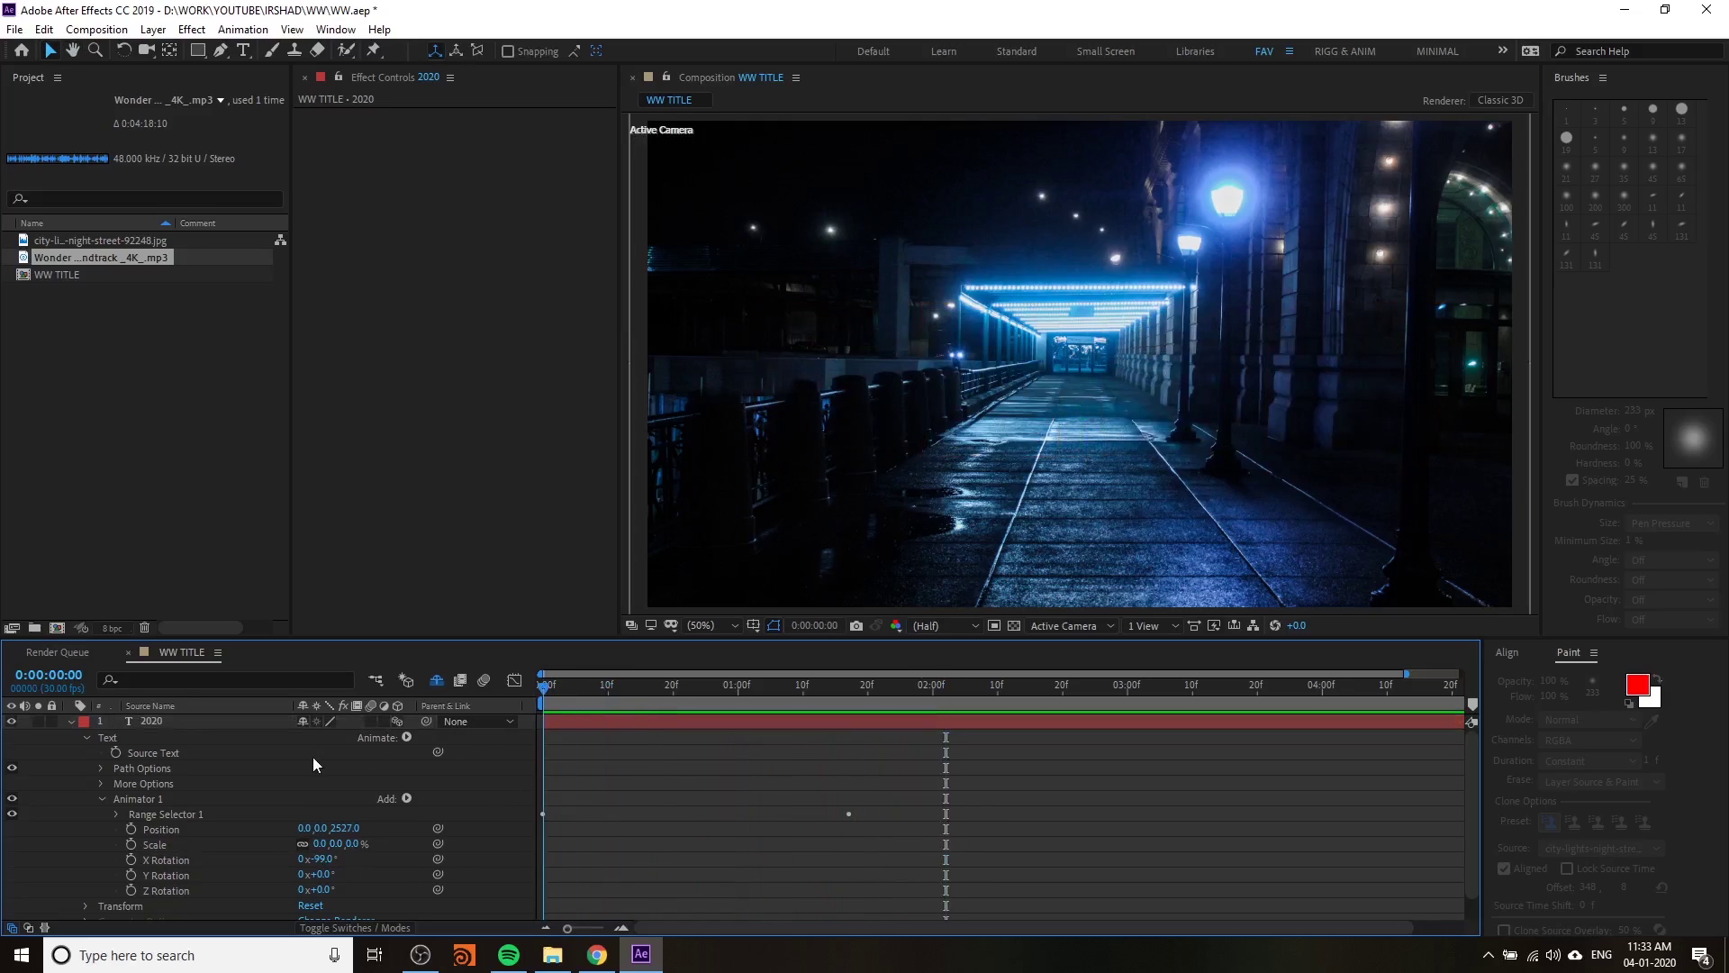
key(space)
- Add Animator 2 with Fill Opacity, try 14%, then undo back to 100%
click(101, 799)
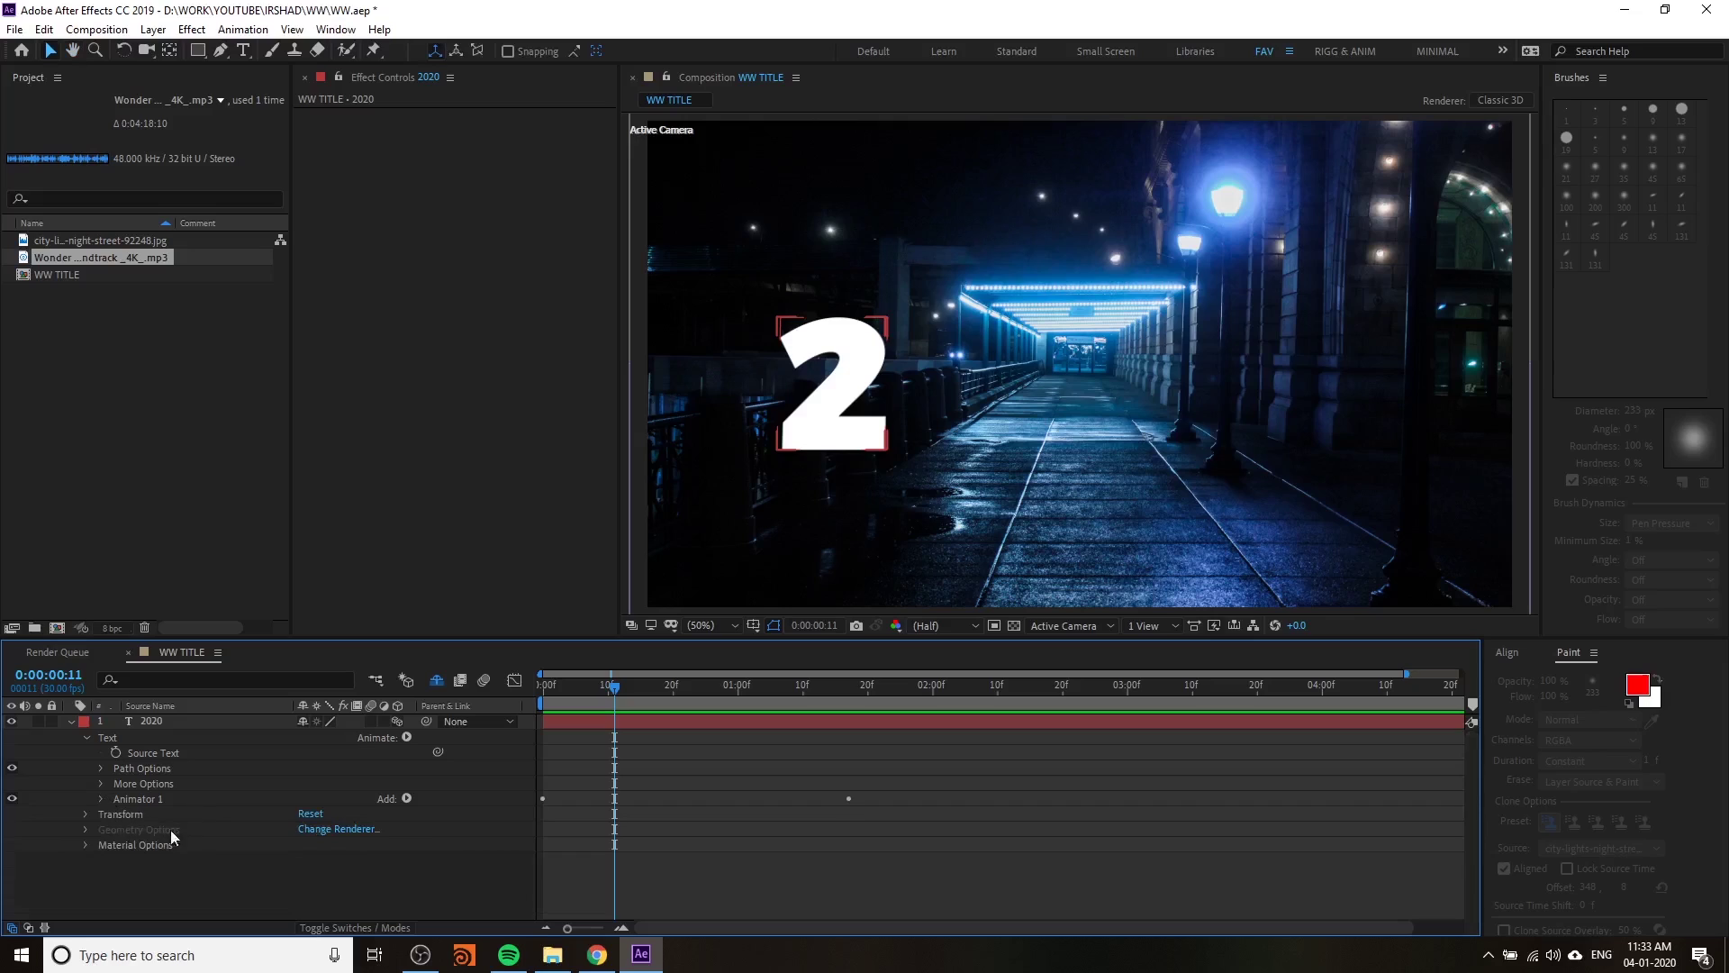
click(406, 737)
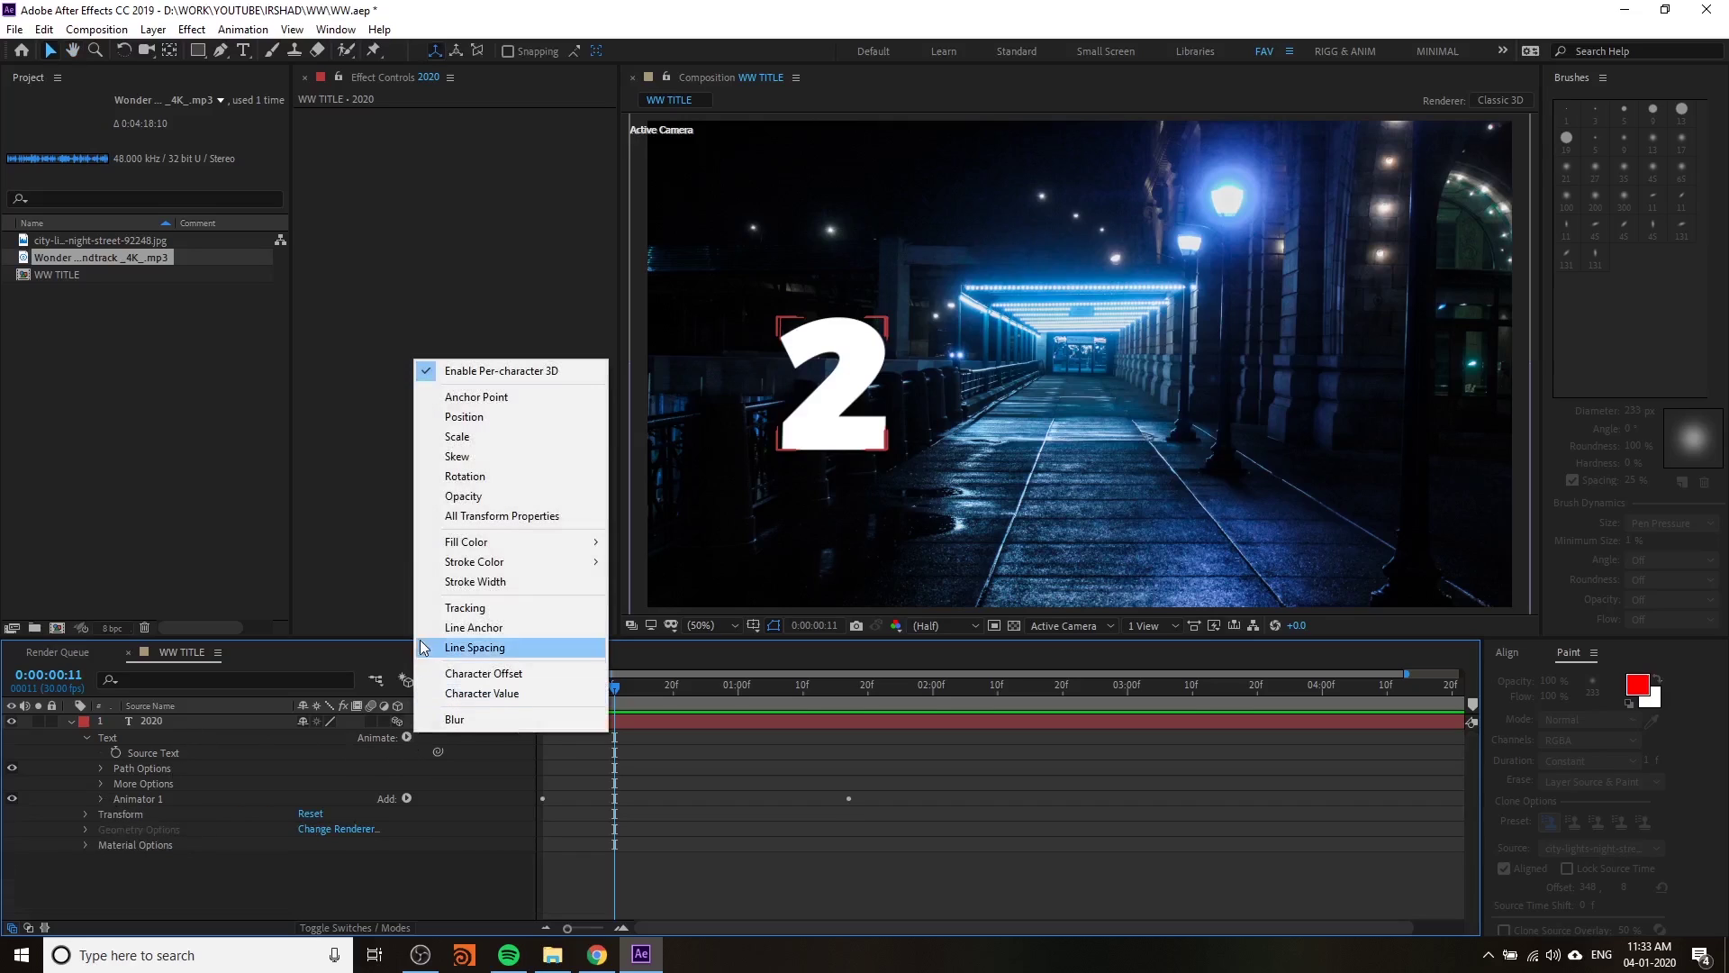
mouse_move(540, 541)
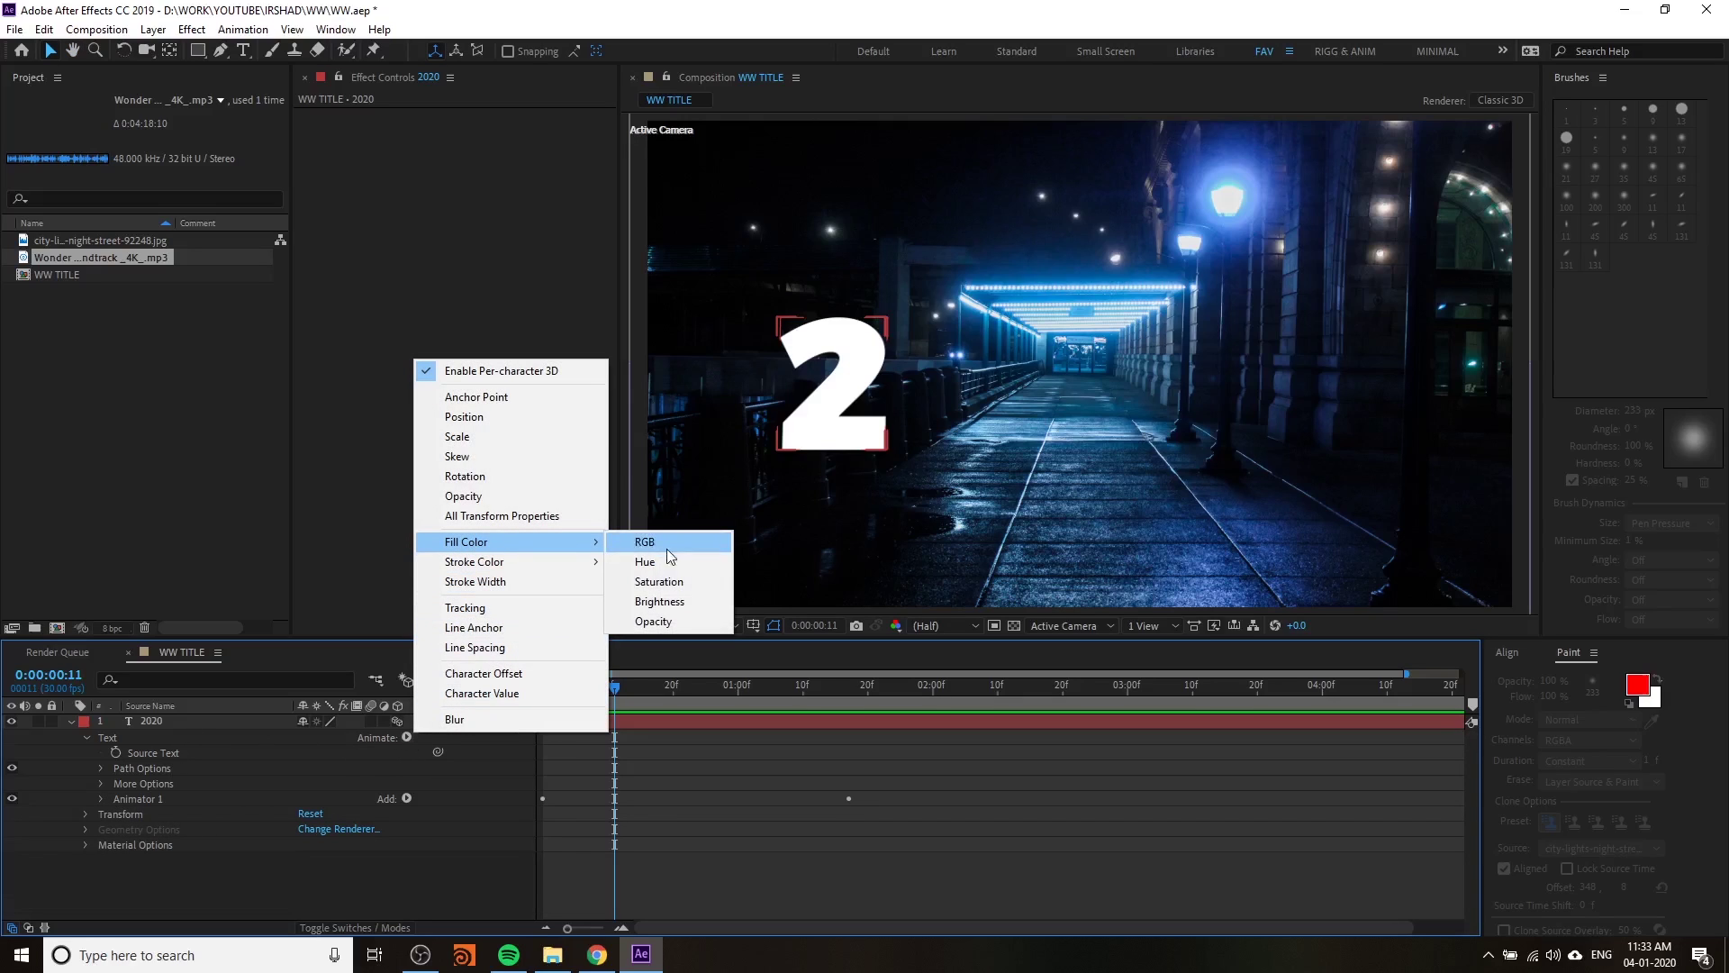
click(677, 627)
click(229, 890)
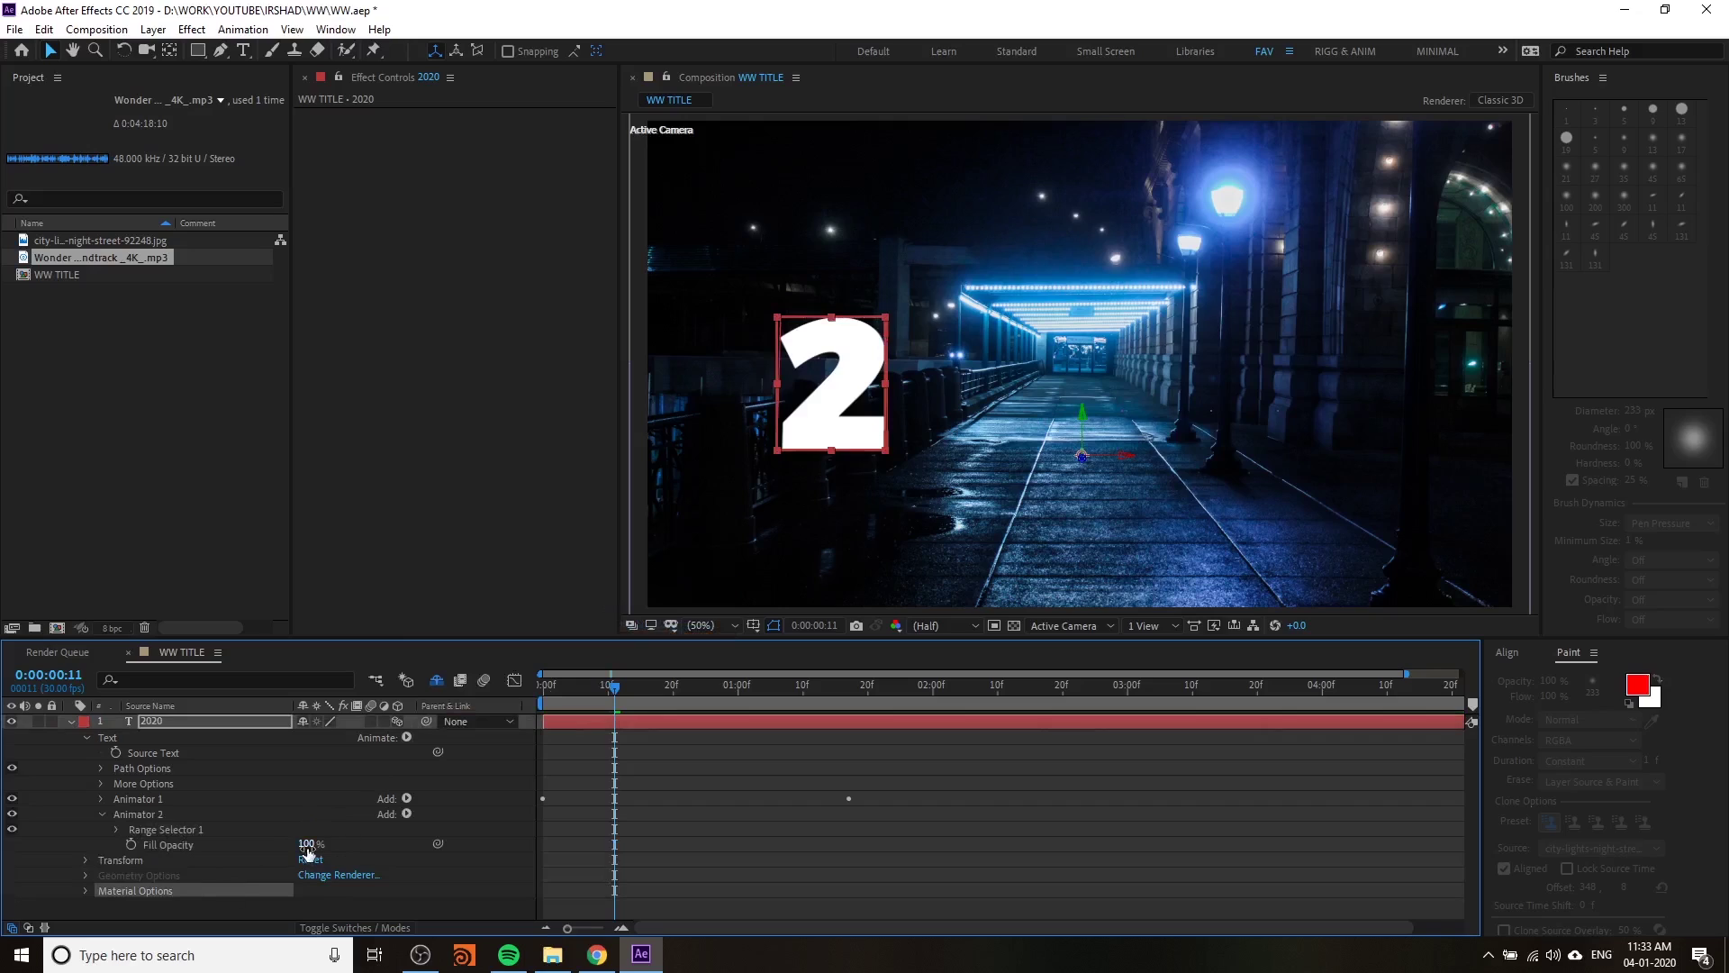
drag(305, 846, 256, 856)
key(ctrl+z)
click(155, 815)
click(191, 847)
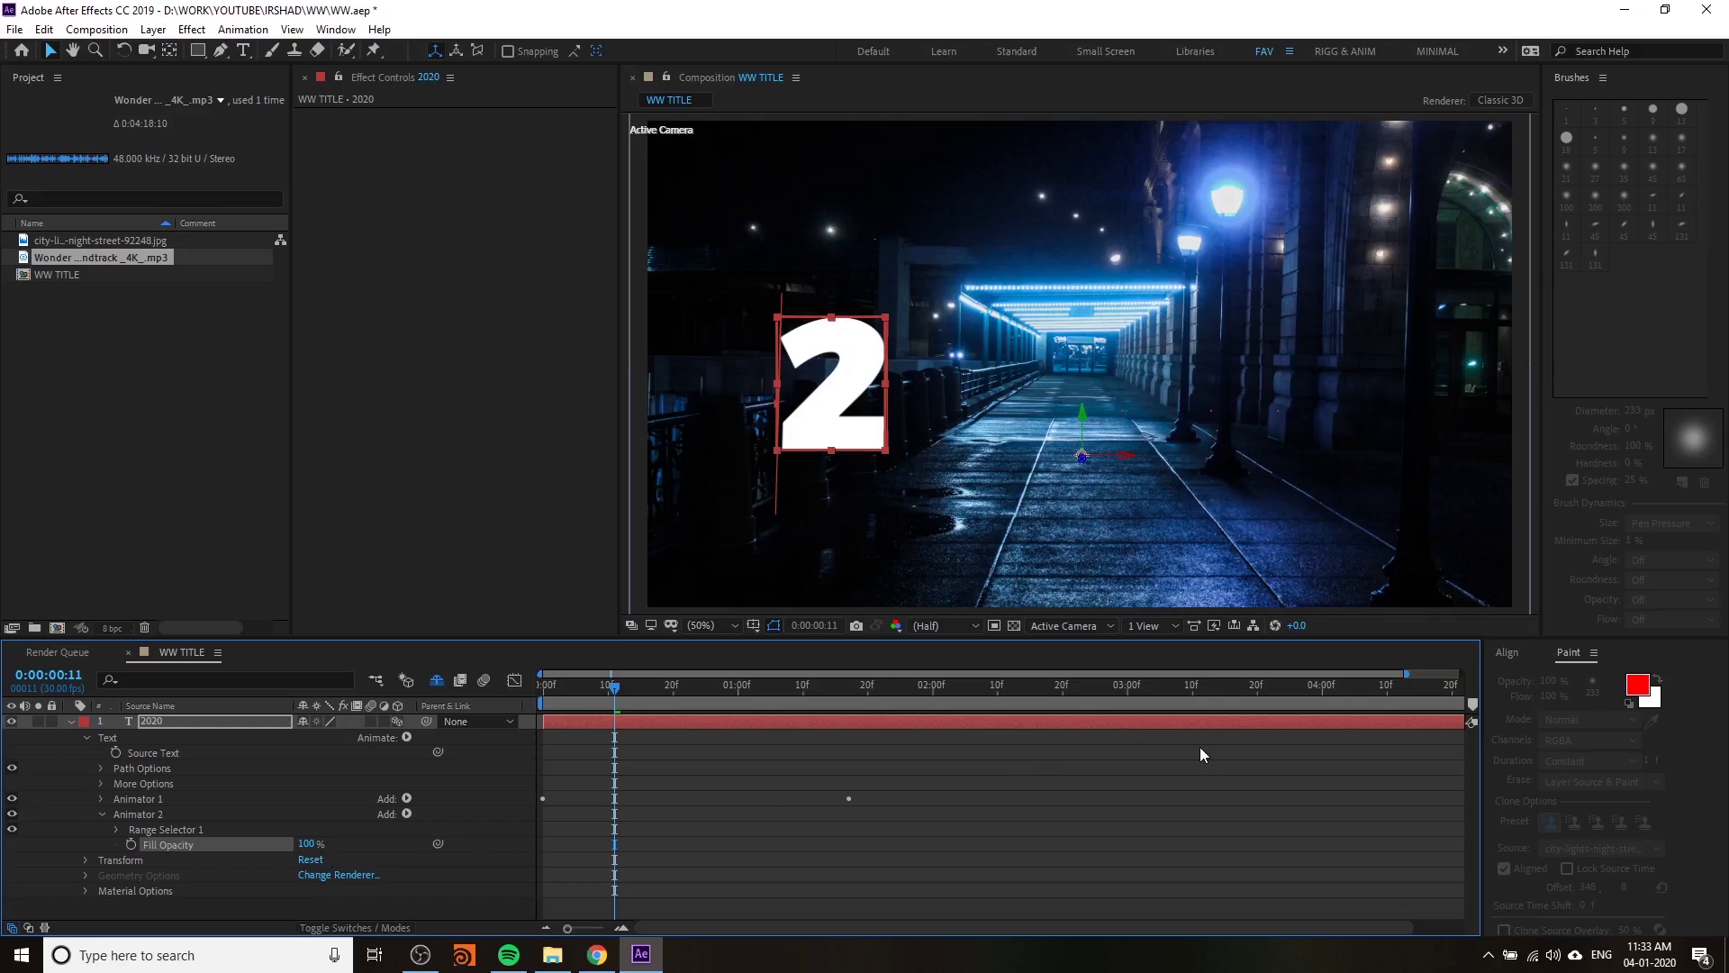
click(662, 721)
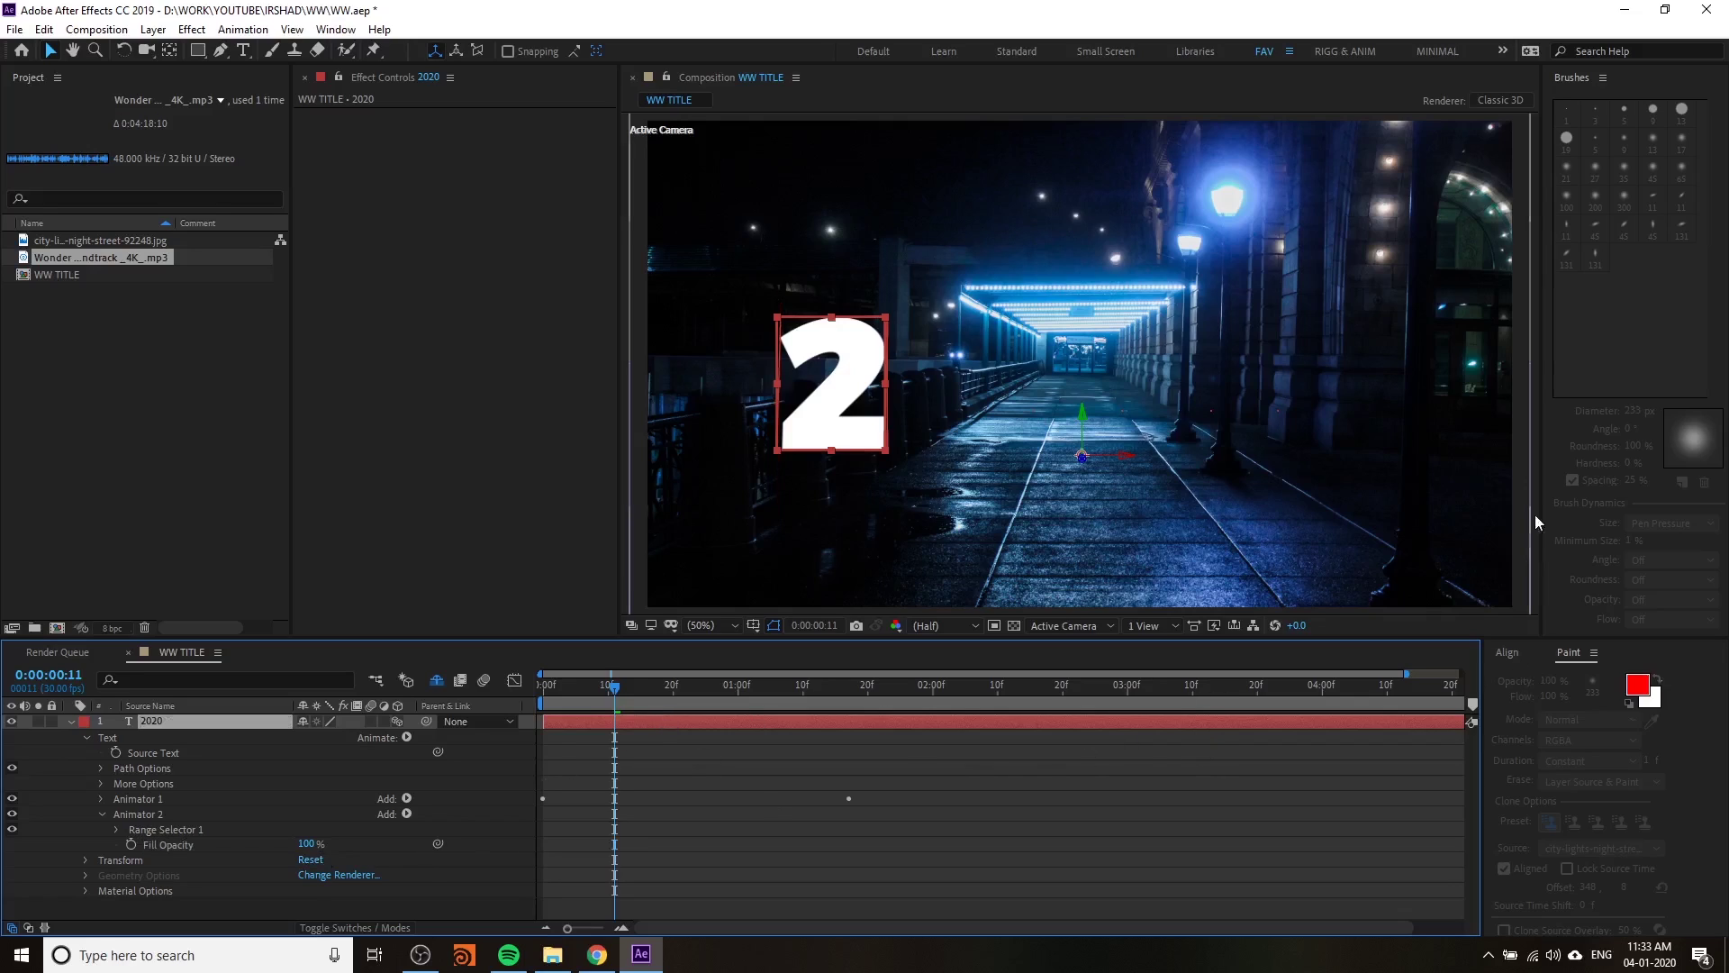
click(1531, 654)
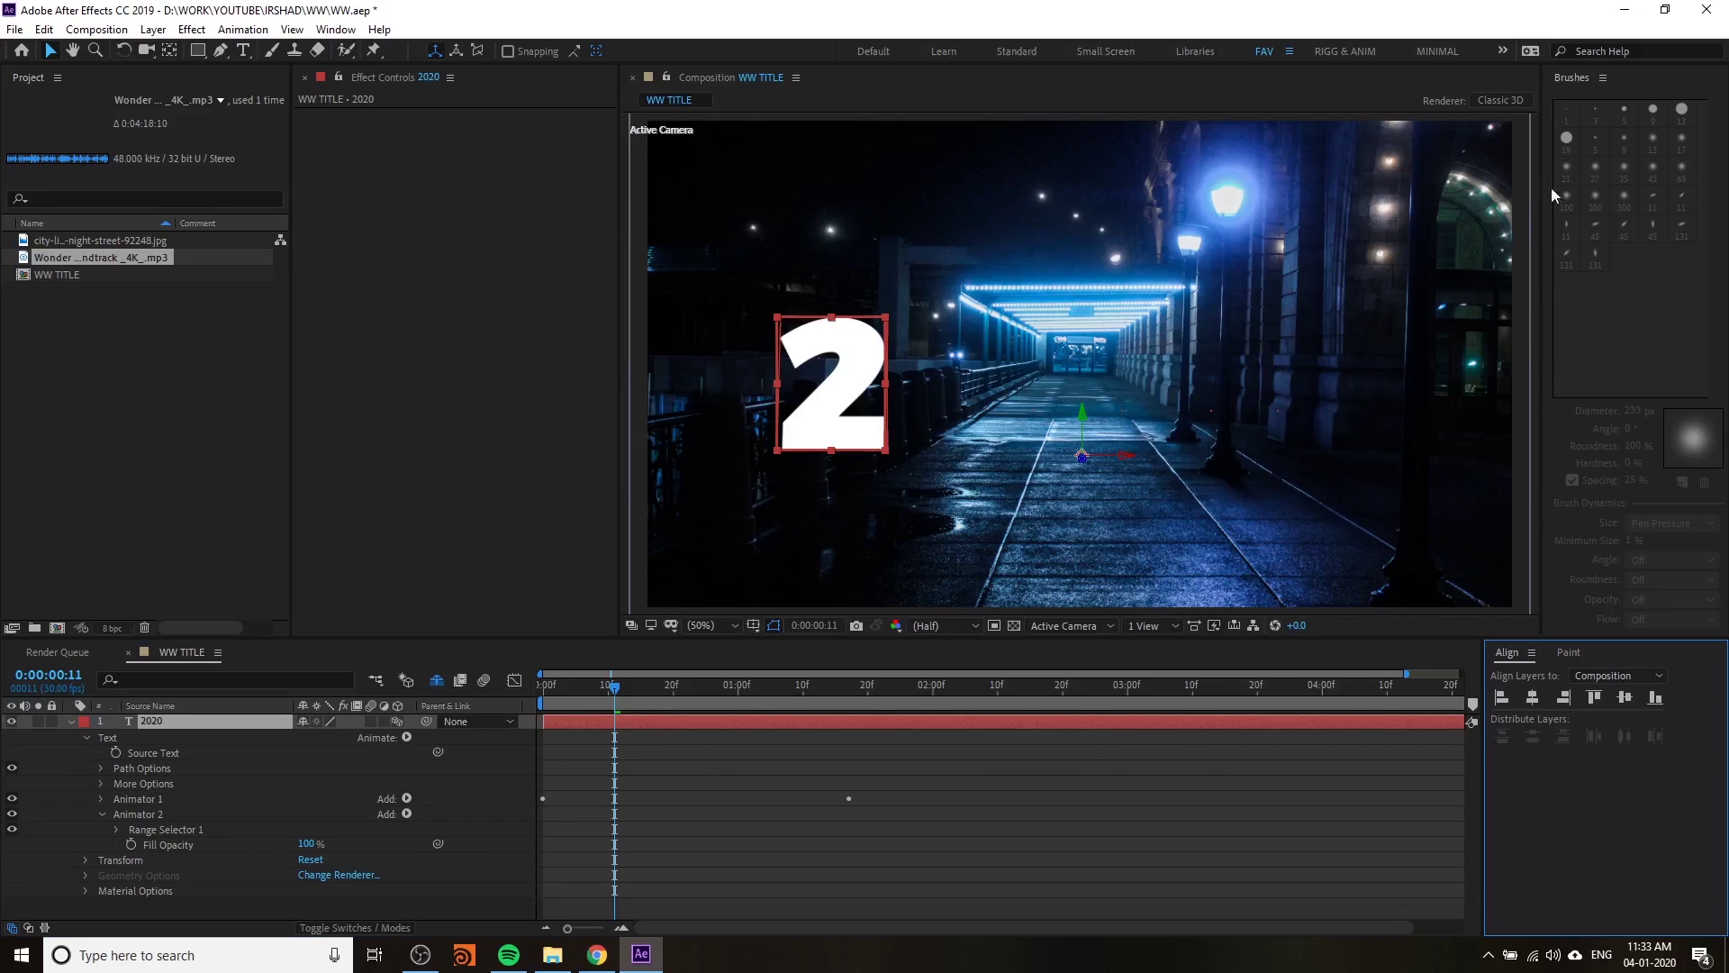
- Show the Character panel and shift the 2020 text fill colour to purple
click(336, 29)
click(467, 298)
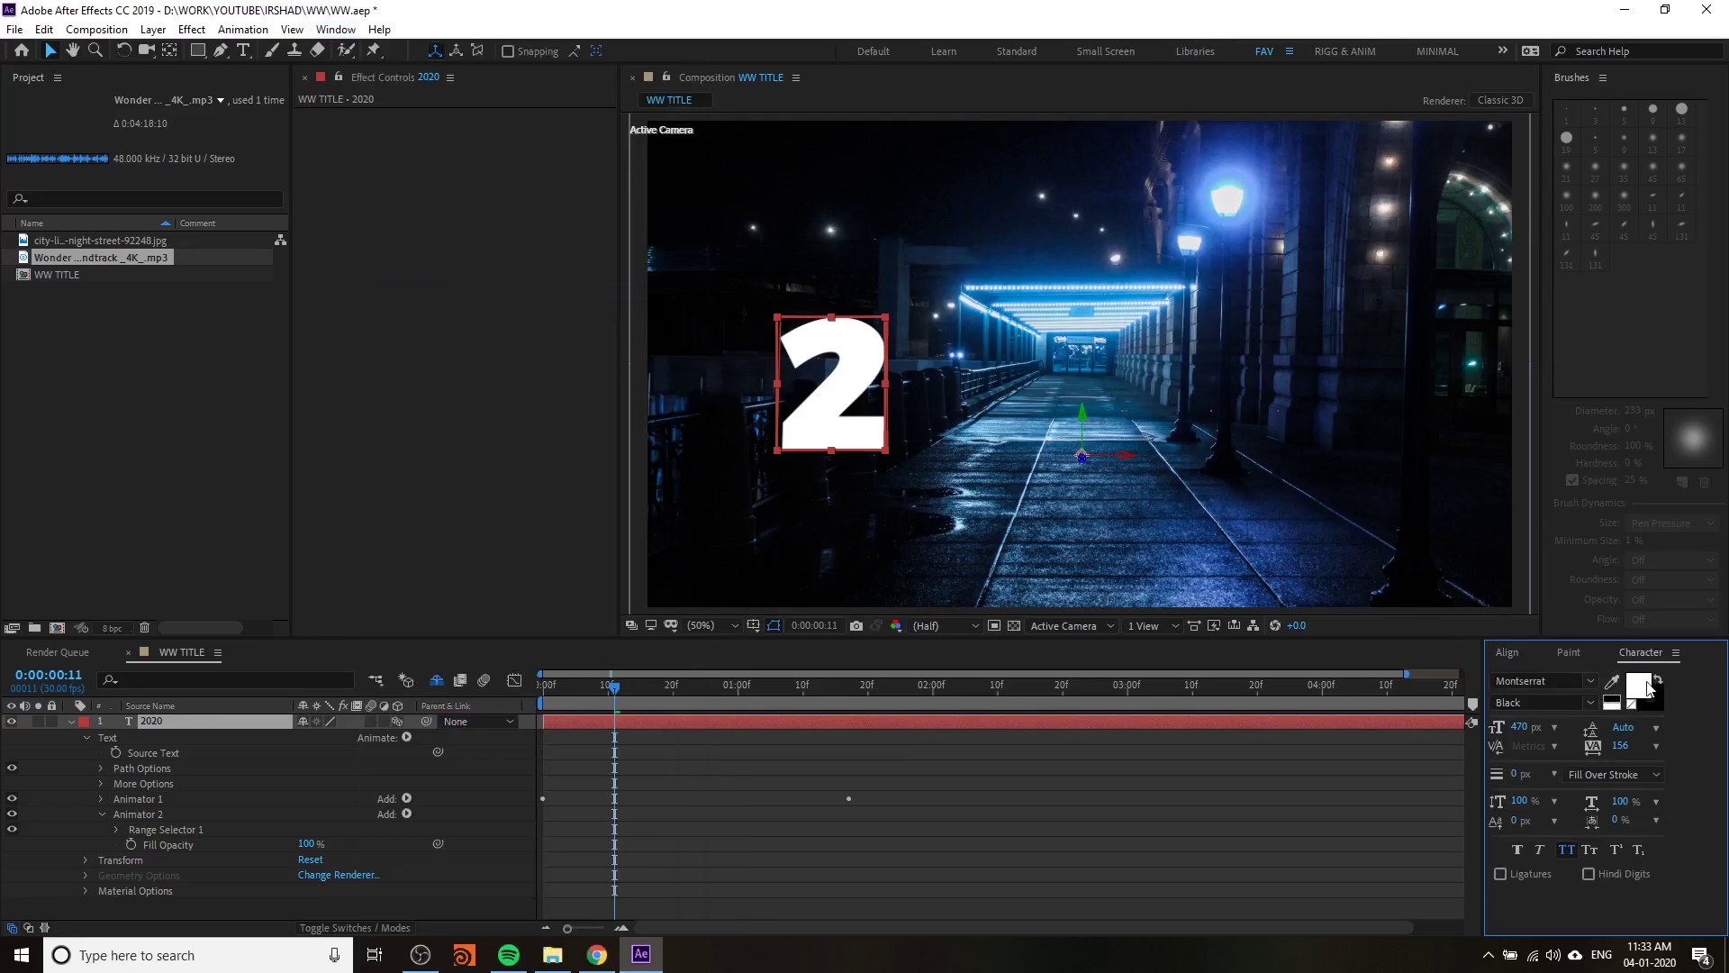
click(1641, 687)
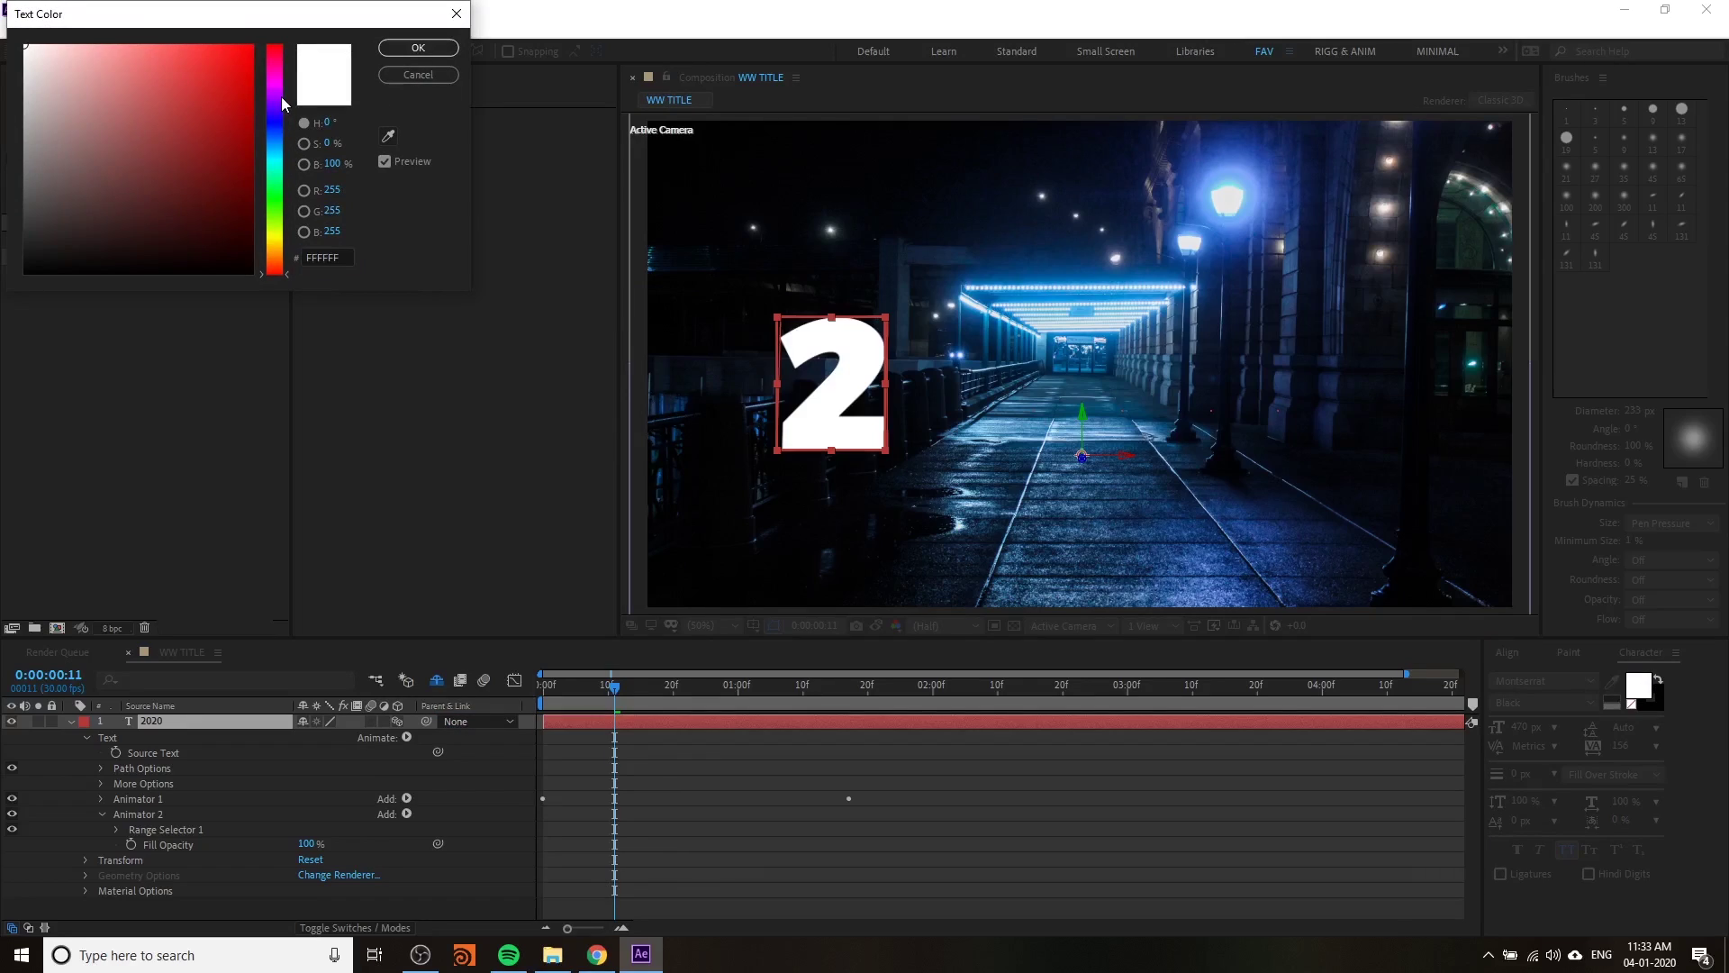
drag(277, 93, 239, 67)
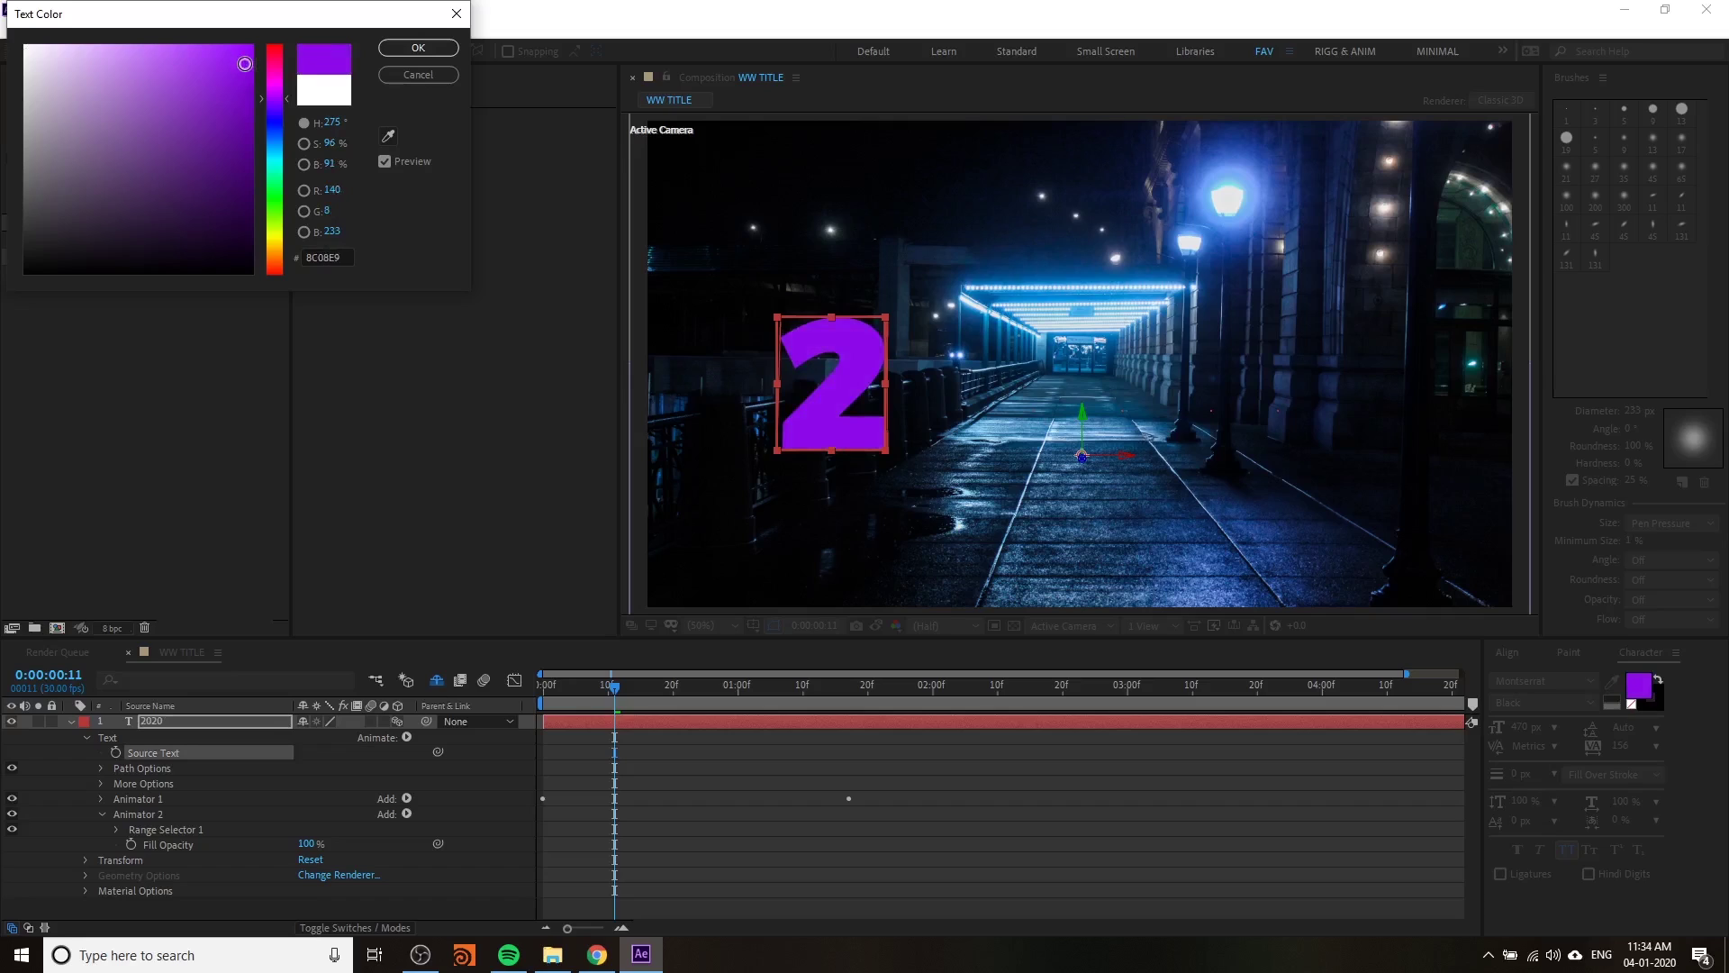
click(418, 48)
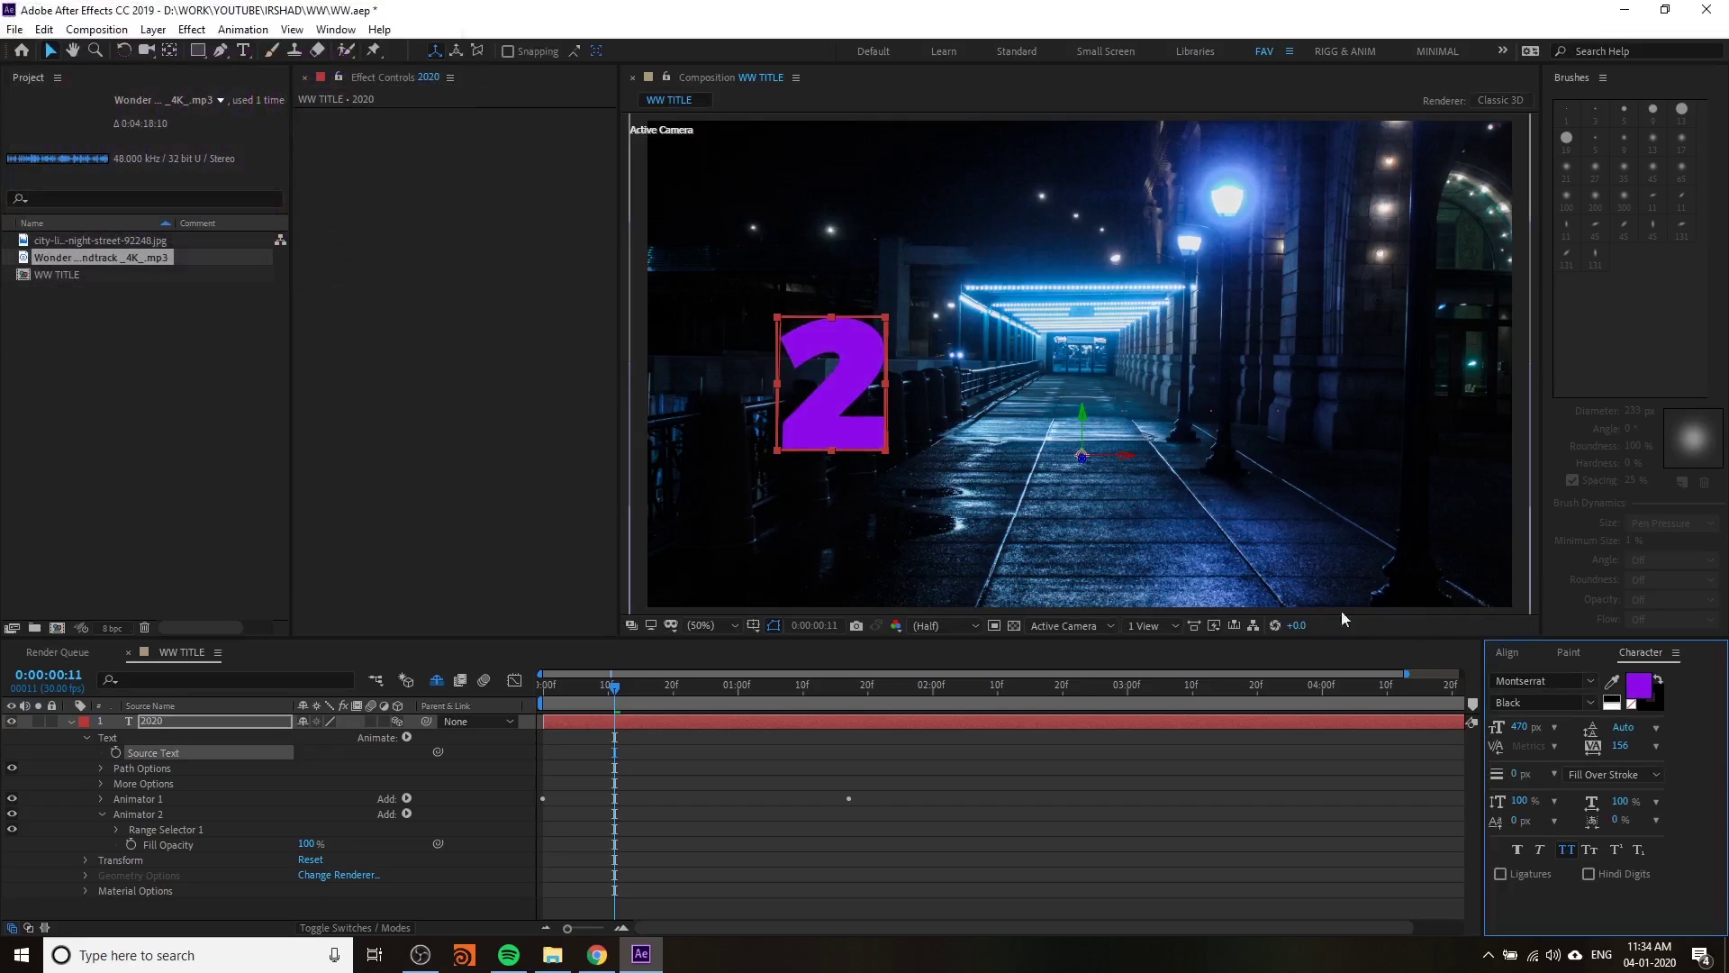
- Give the text a light-purple CF8AFF stroke and adjust its width to about 5 px
click(1657, 705)
click(1560, 772)
click(1612, 797)
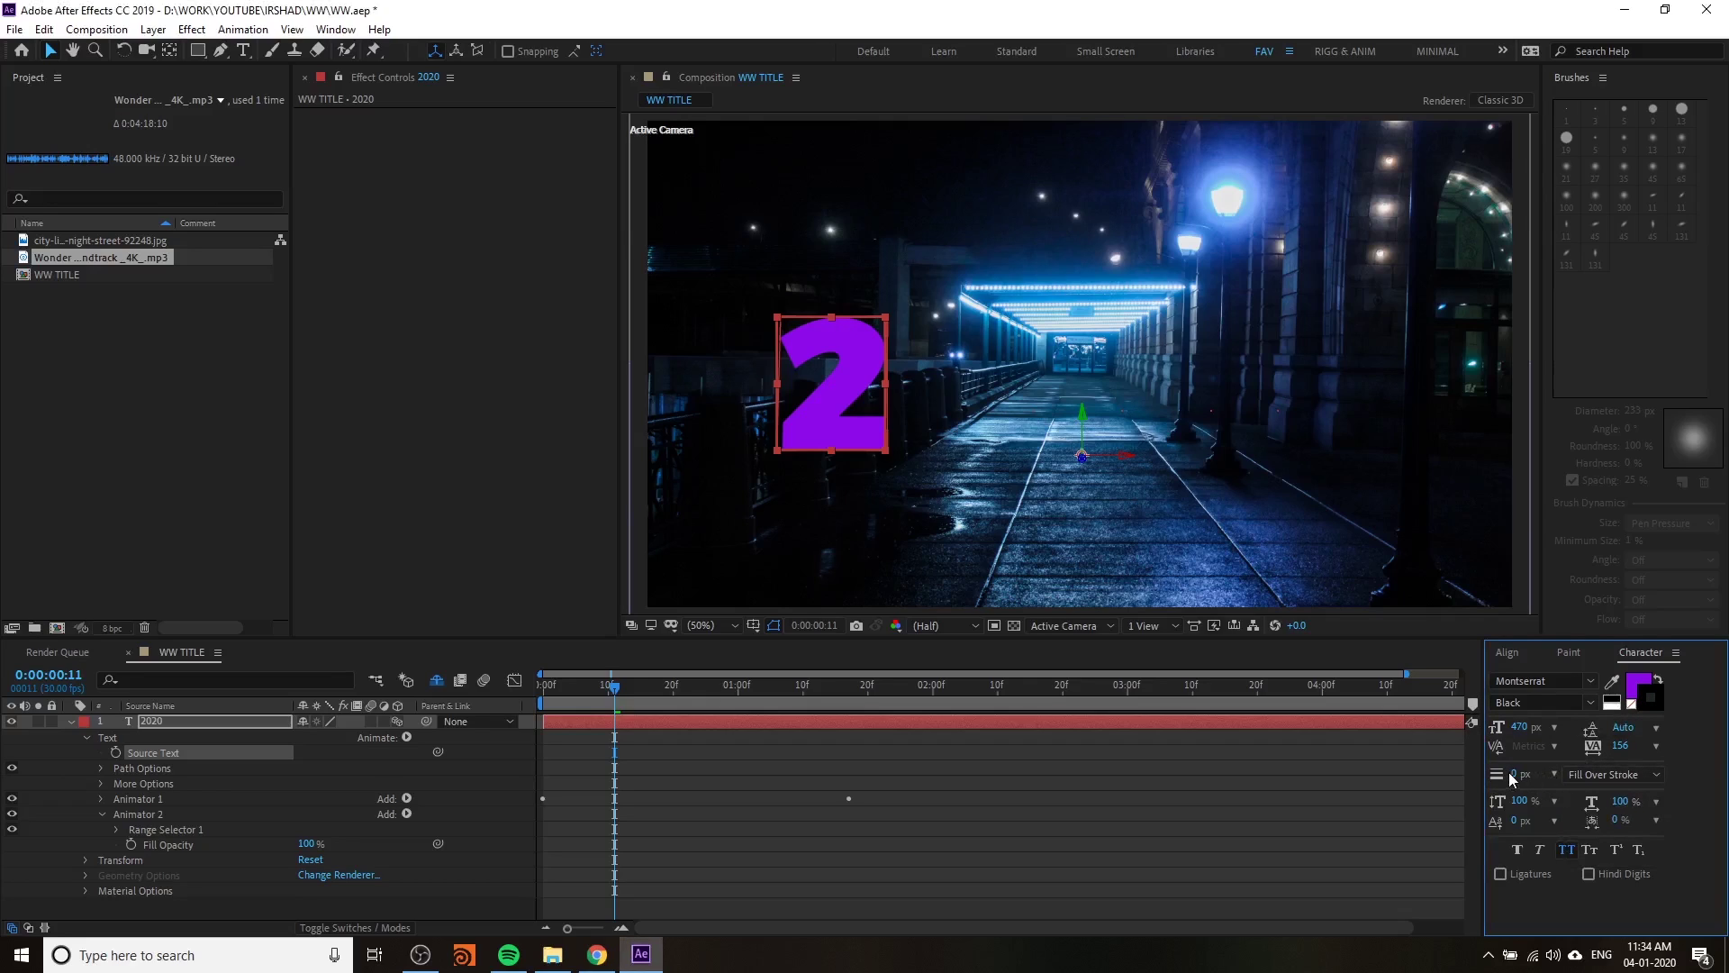
drag(1513, 774, 1547, 779)
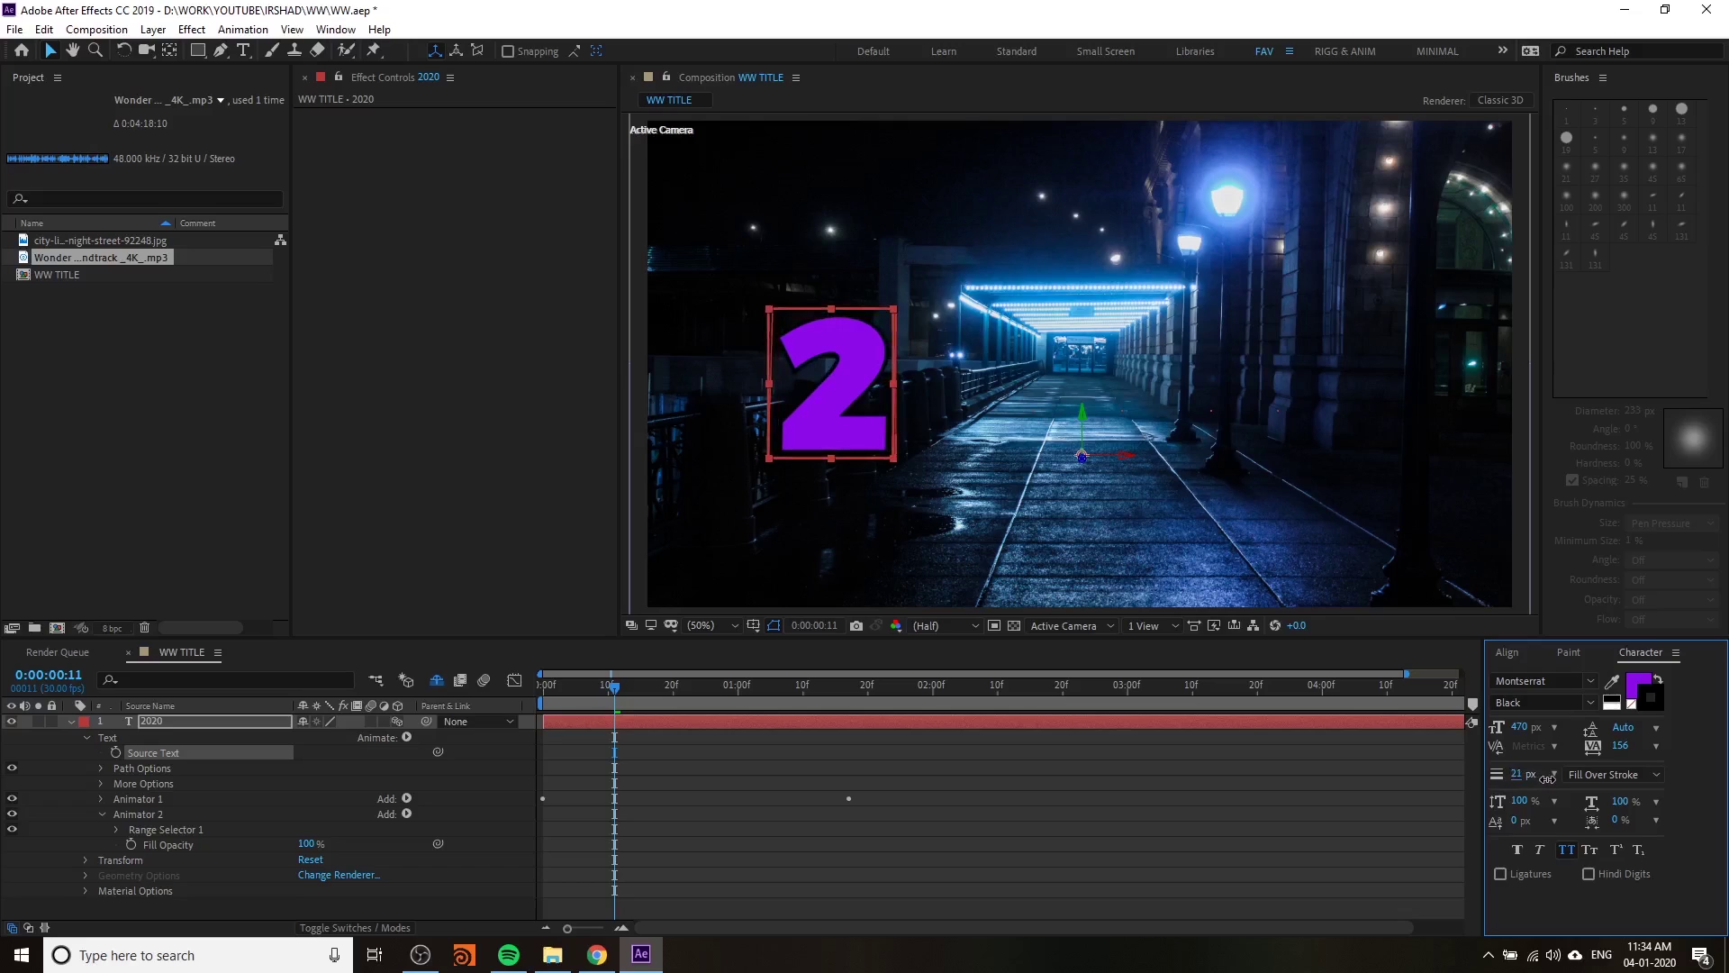
click(1661, 701)
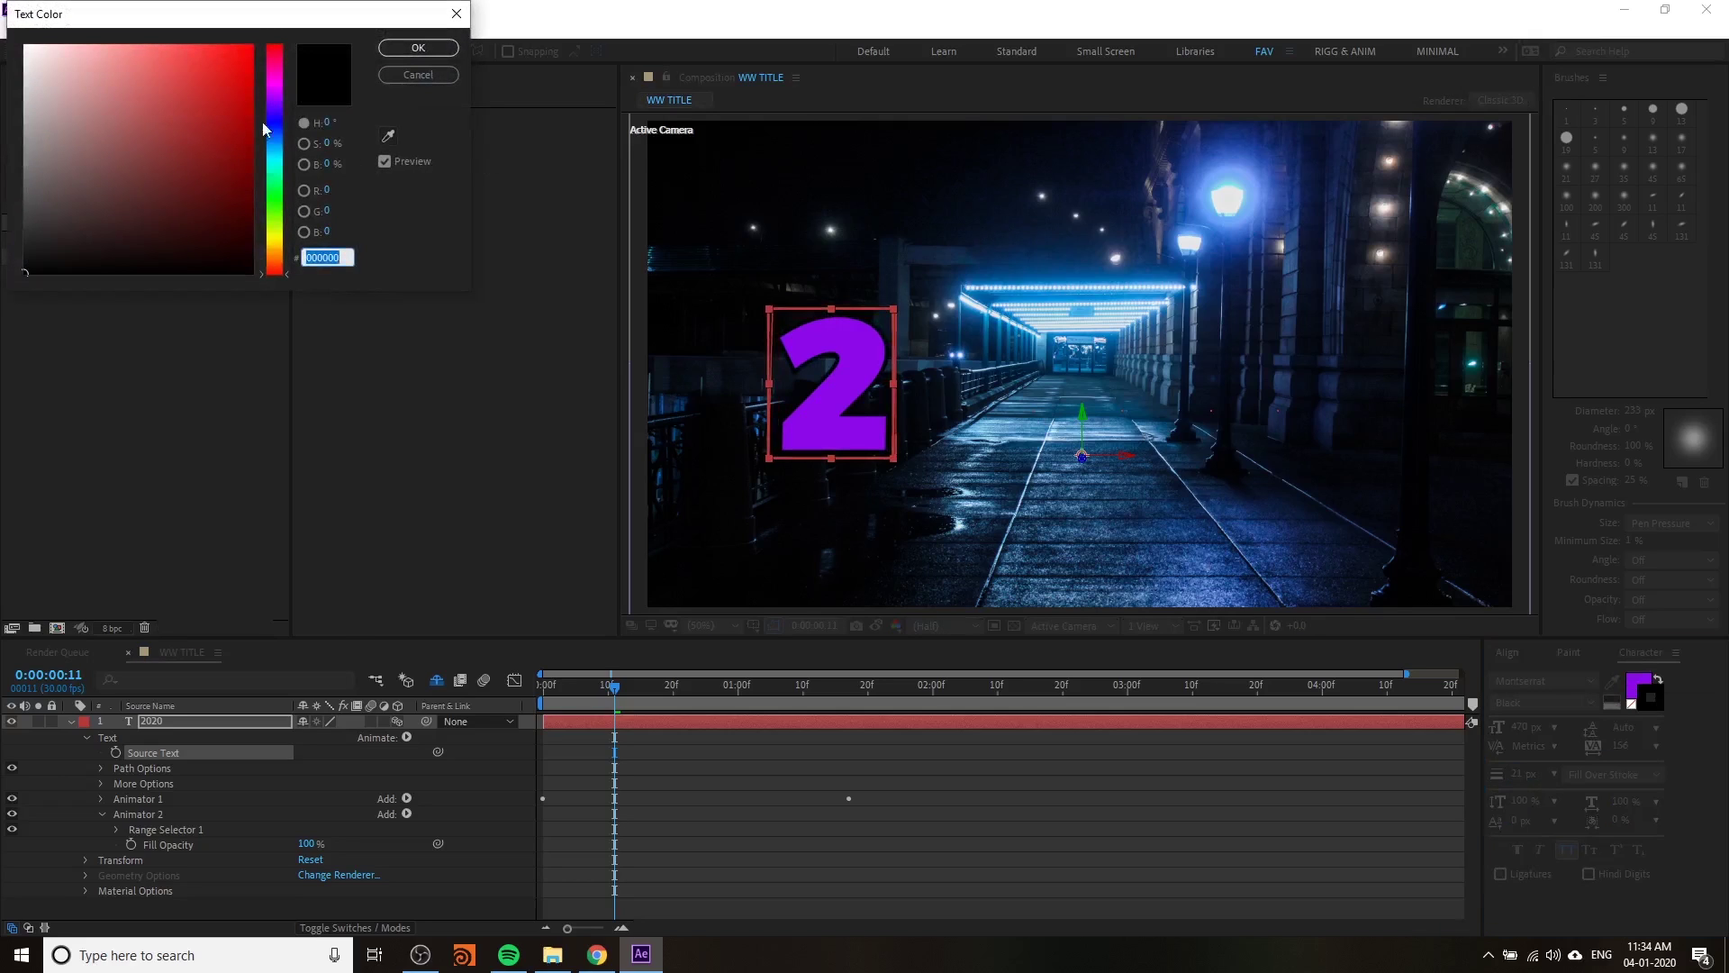
click(385, 132)
click(856, 355)
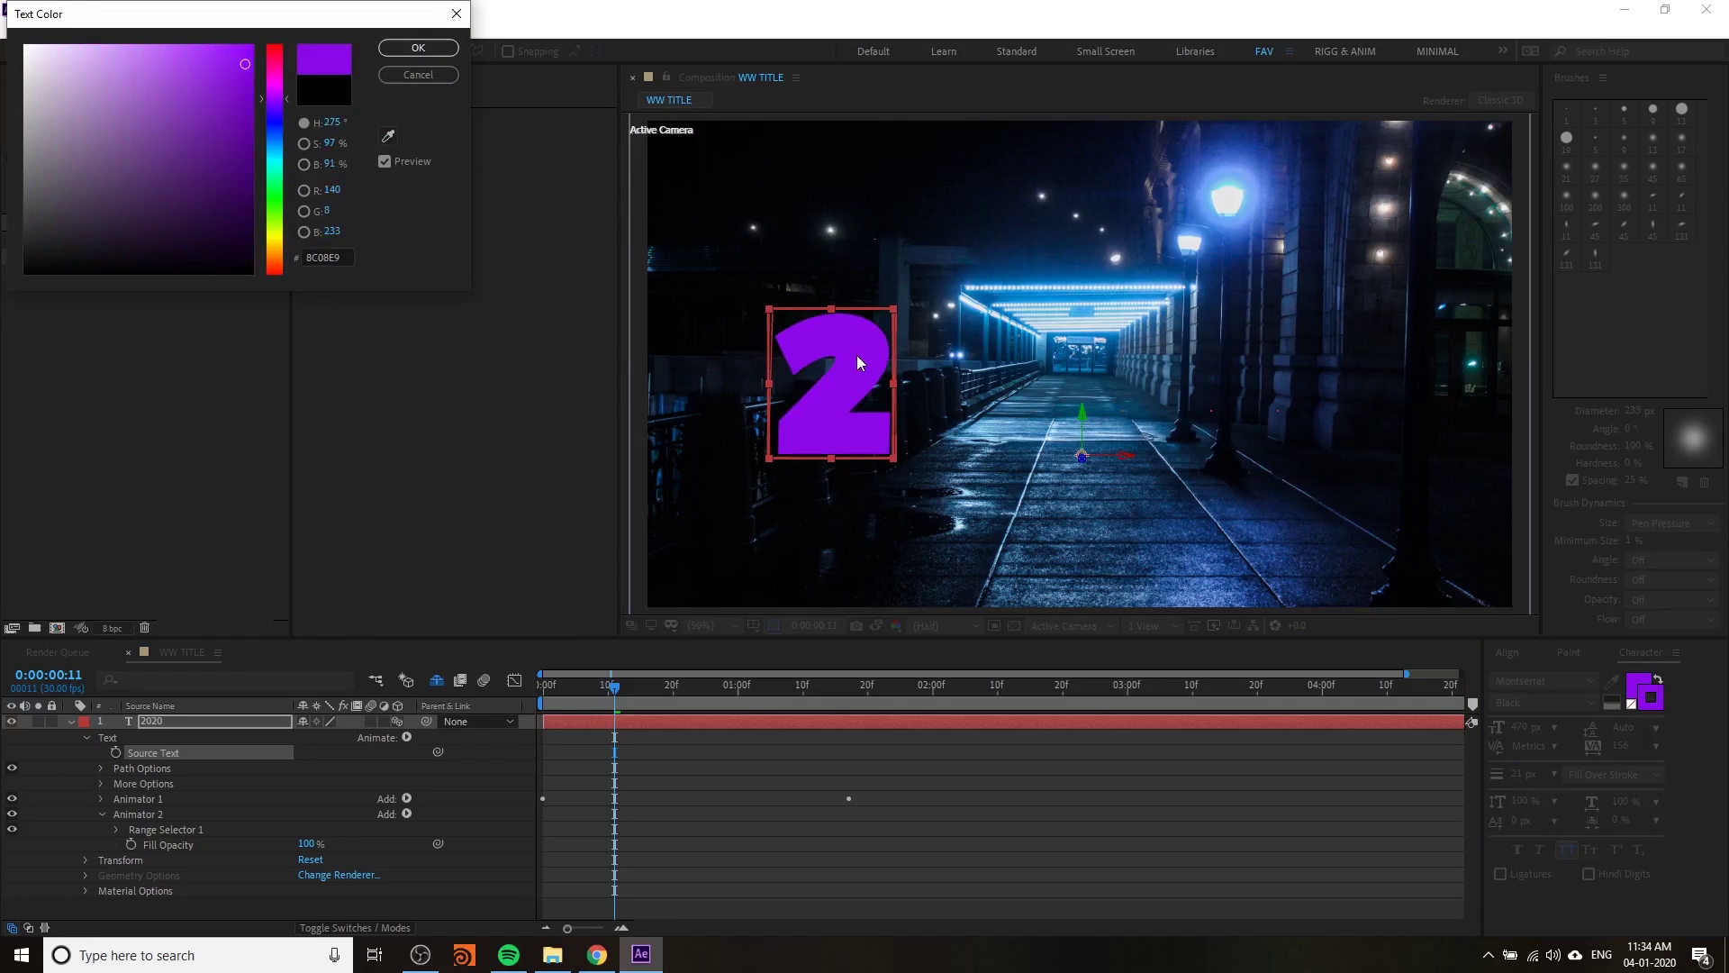
drag(200, 61, 129, 44)
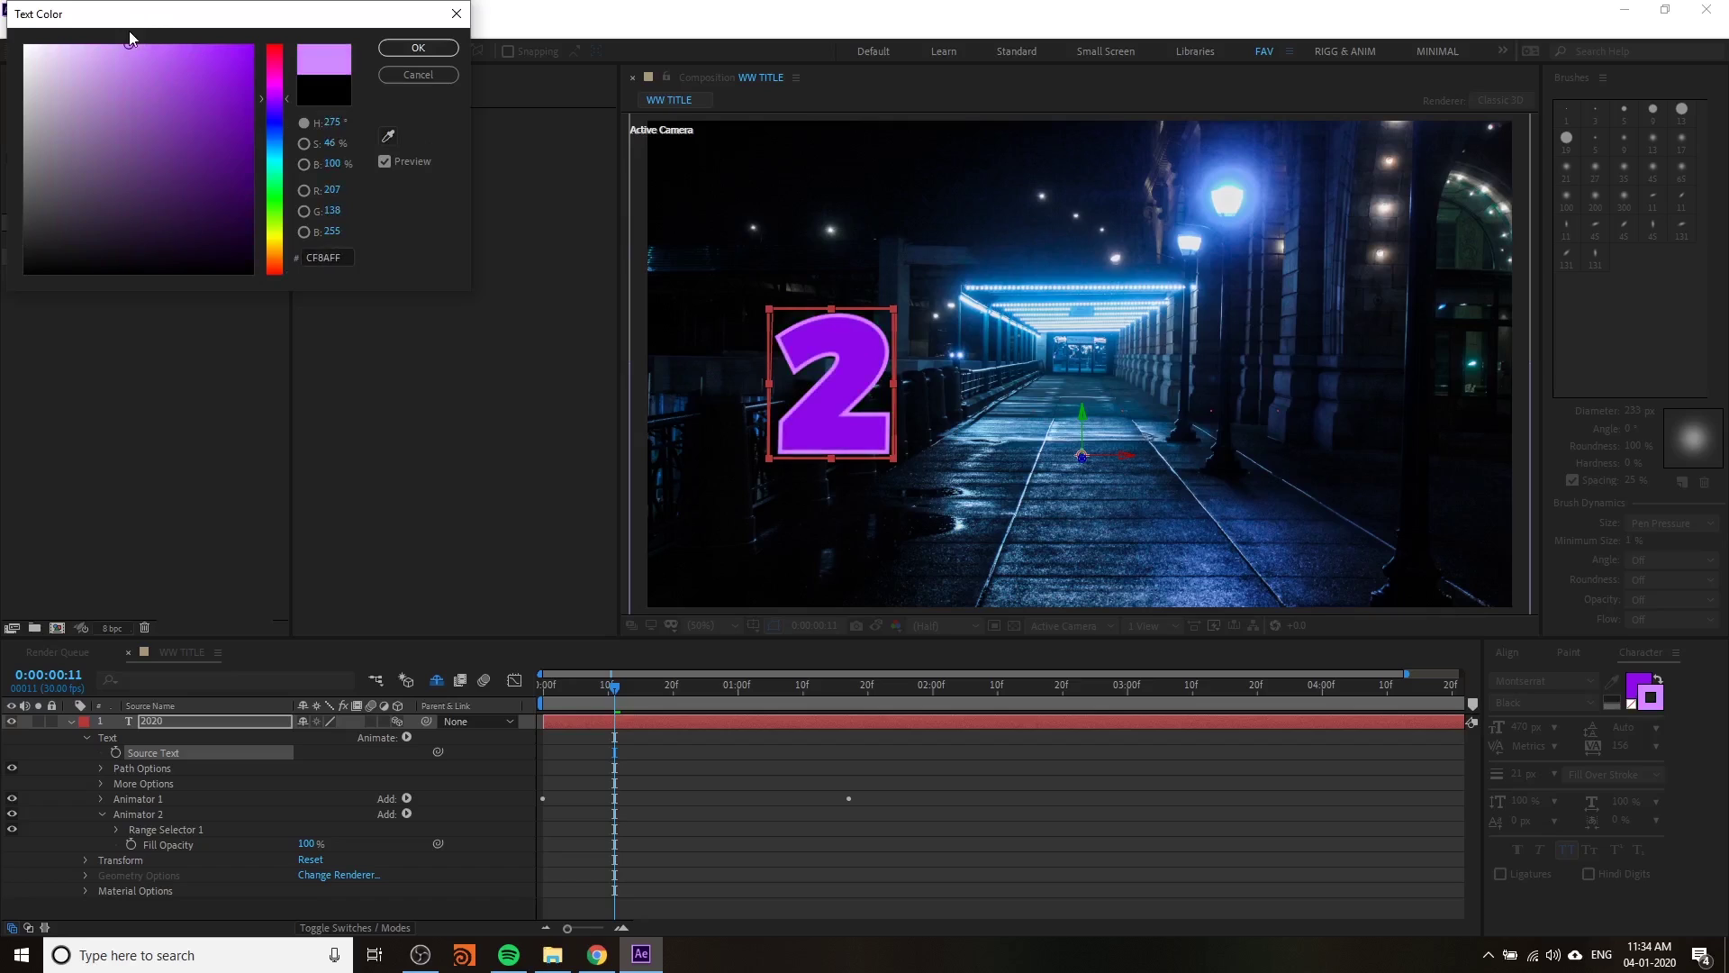
click(399, 52)
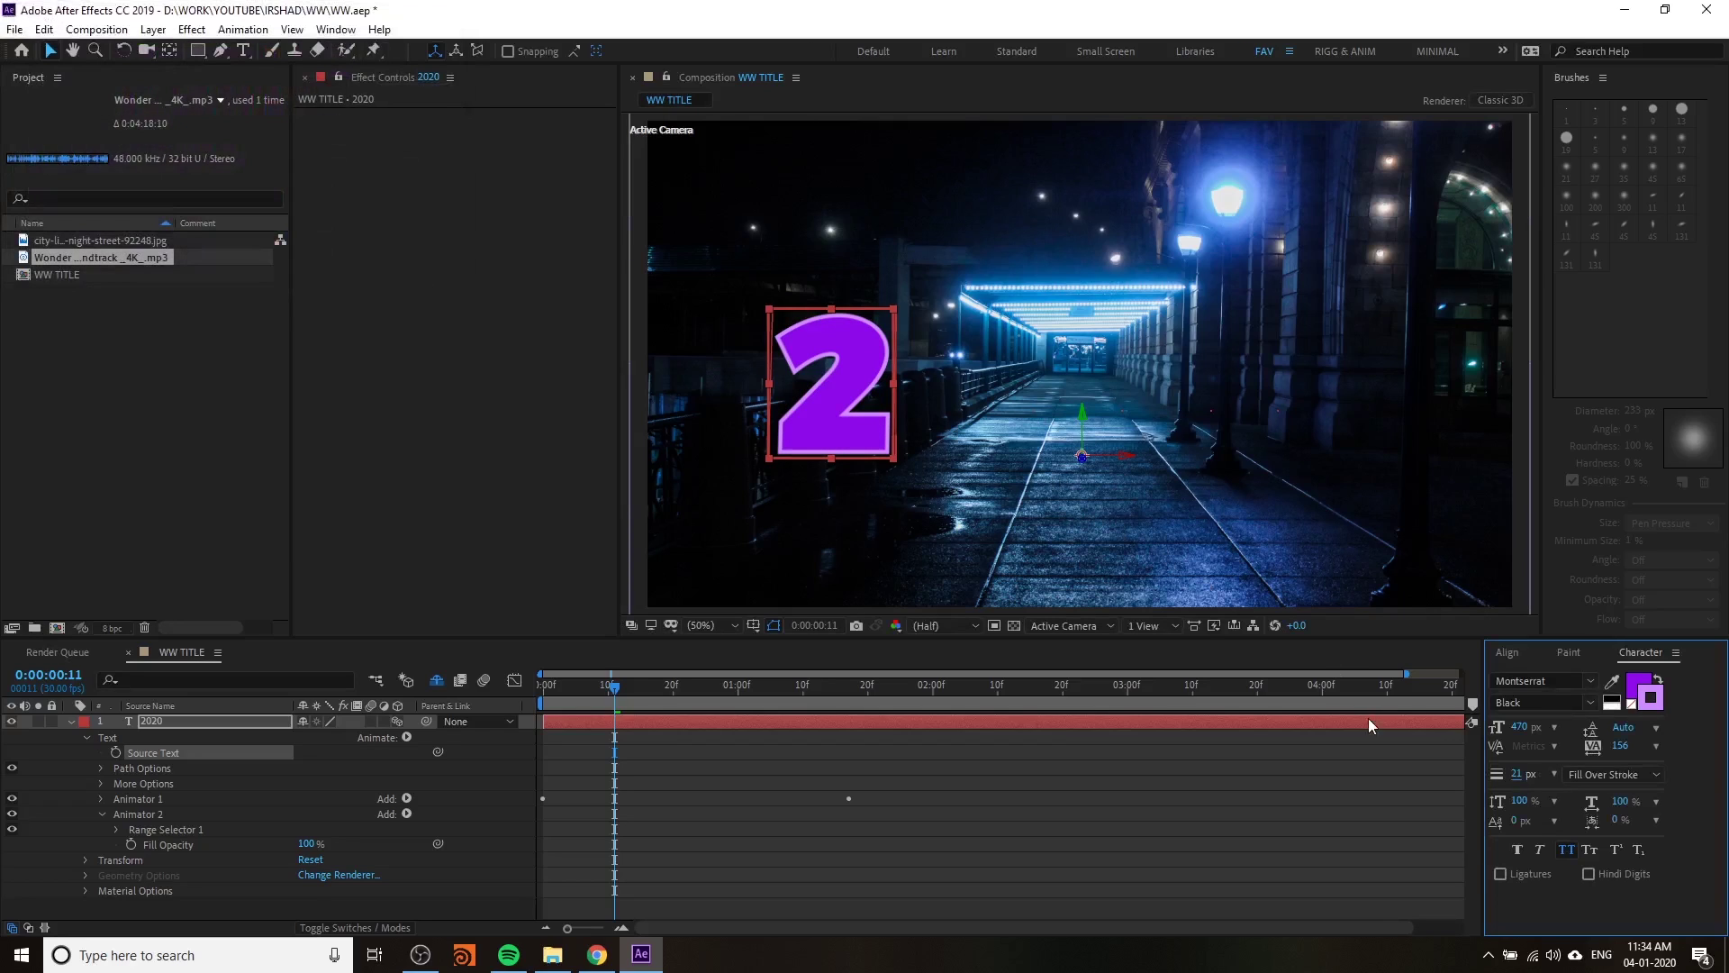
text(3)
key(Return)
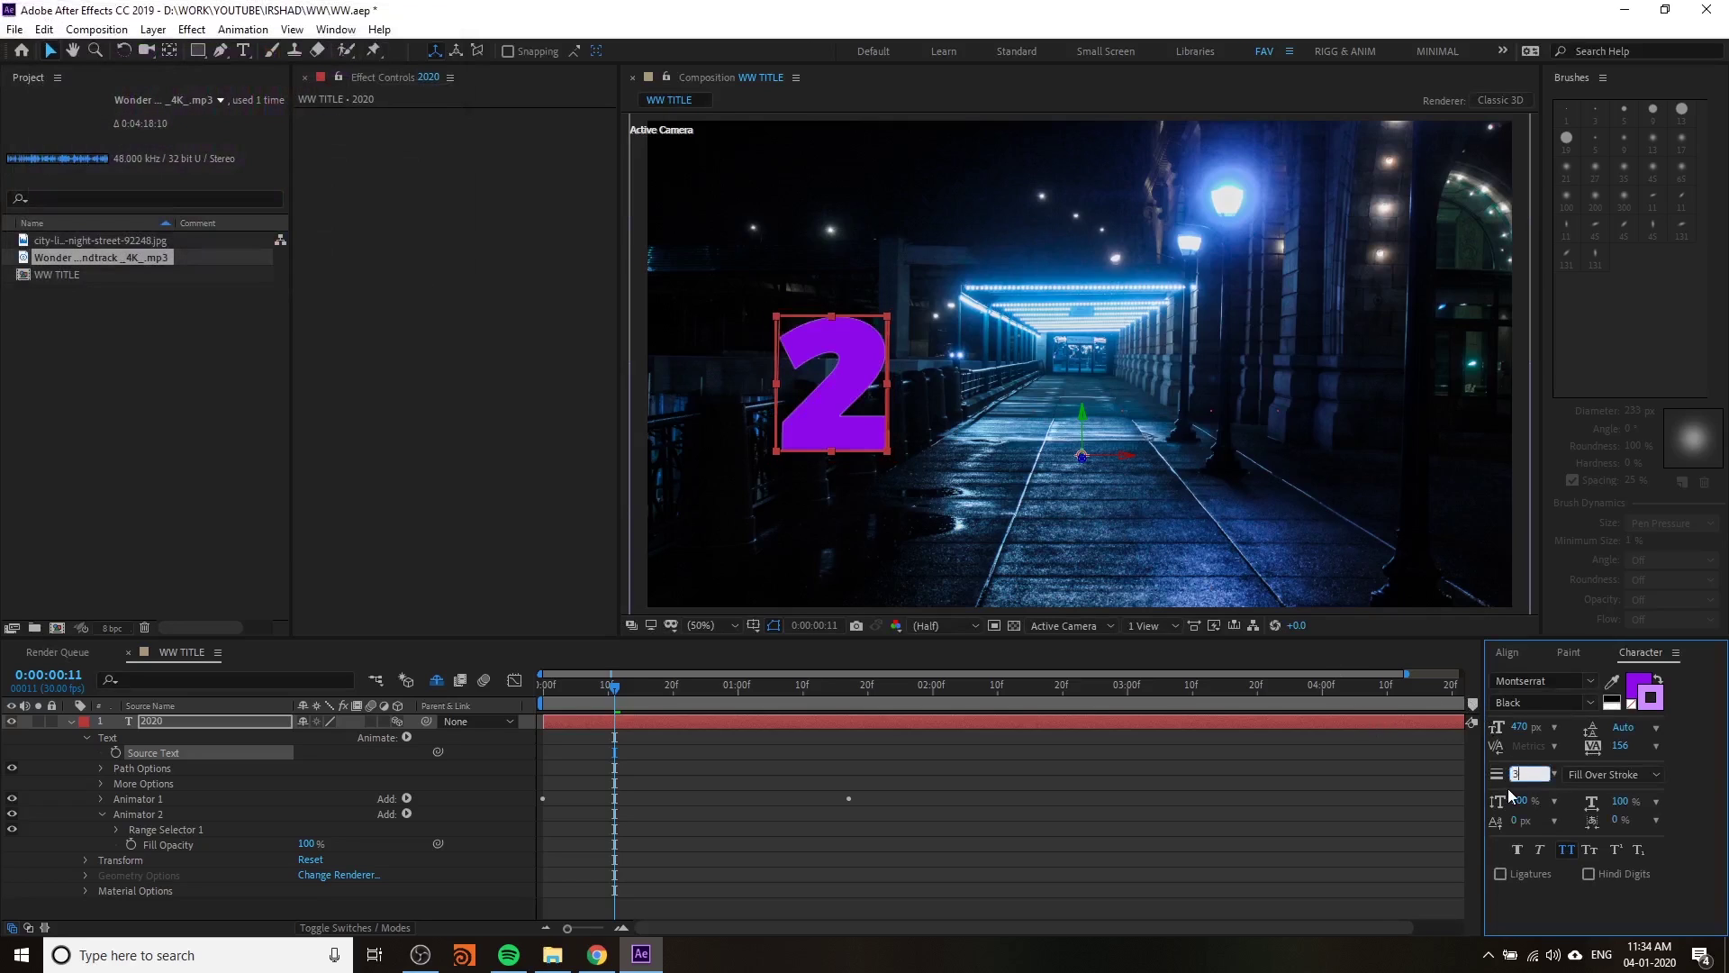
mouse_move(1518, 776)
mouse_down()
mouse_move(1546, 784)
mouse_move(1515, 780)
mouse_up()
- Set preview resolution to Full and lower Animator 2's Fill Opacity to 20%
click(941, 625)
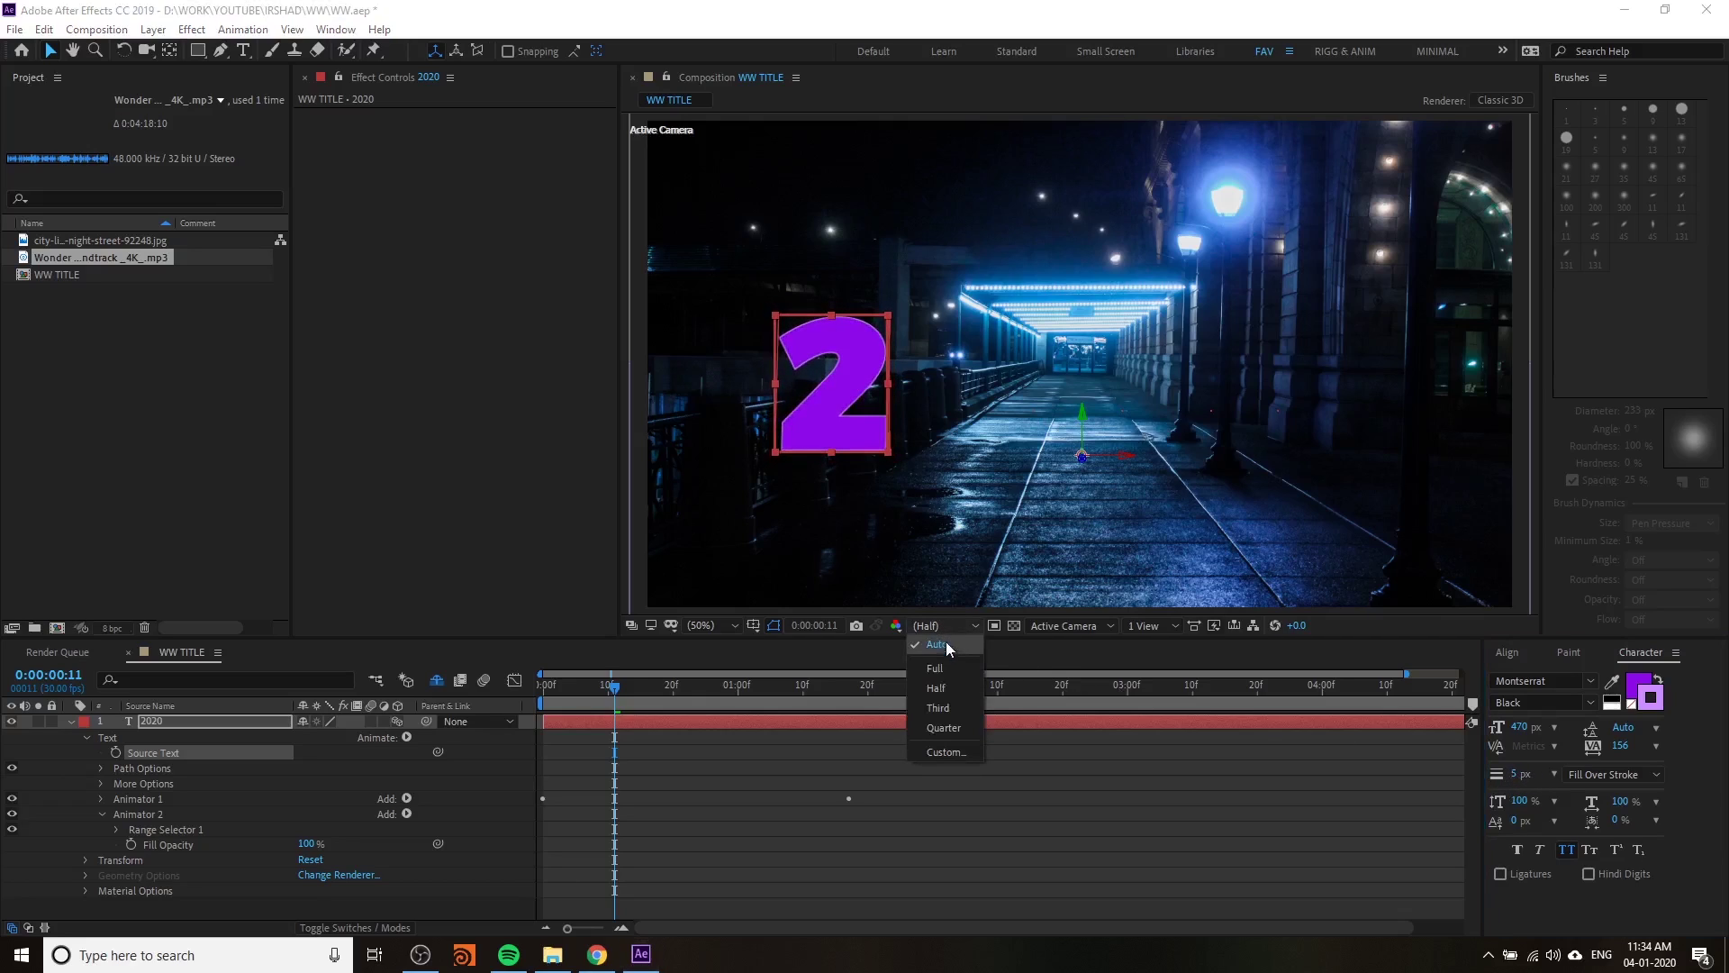
click(946, 671)
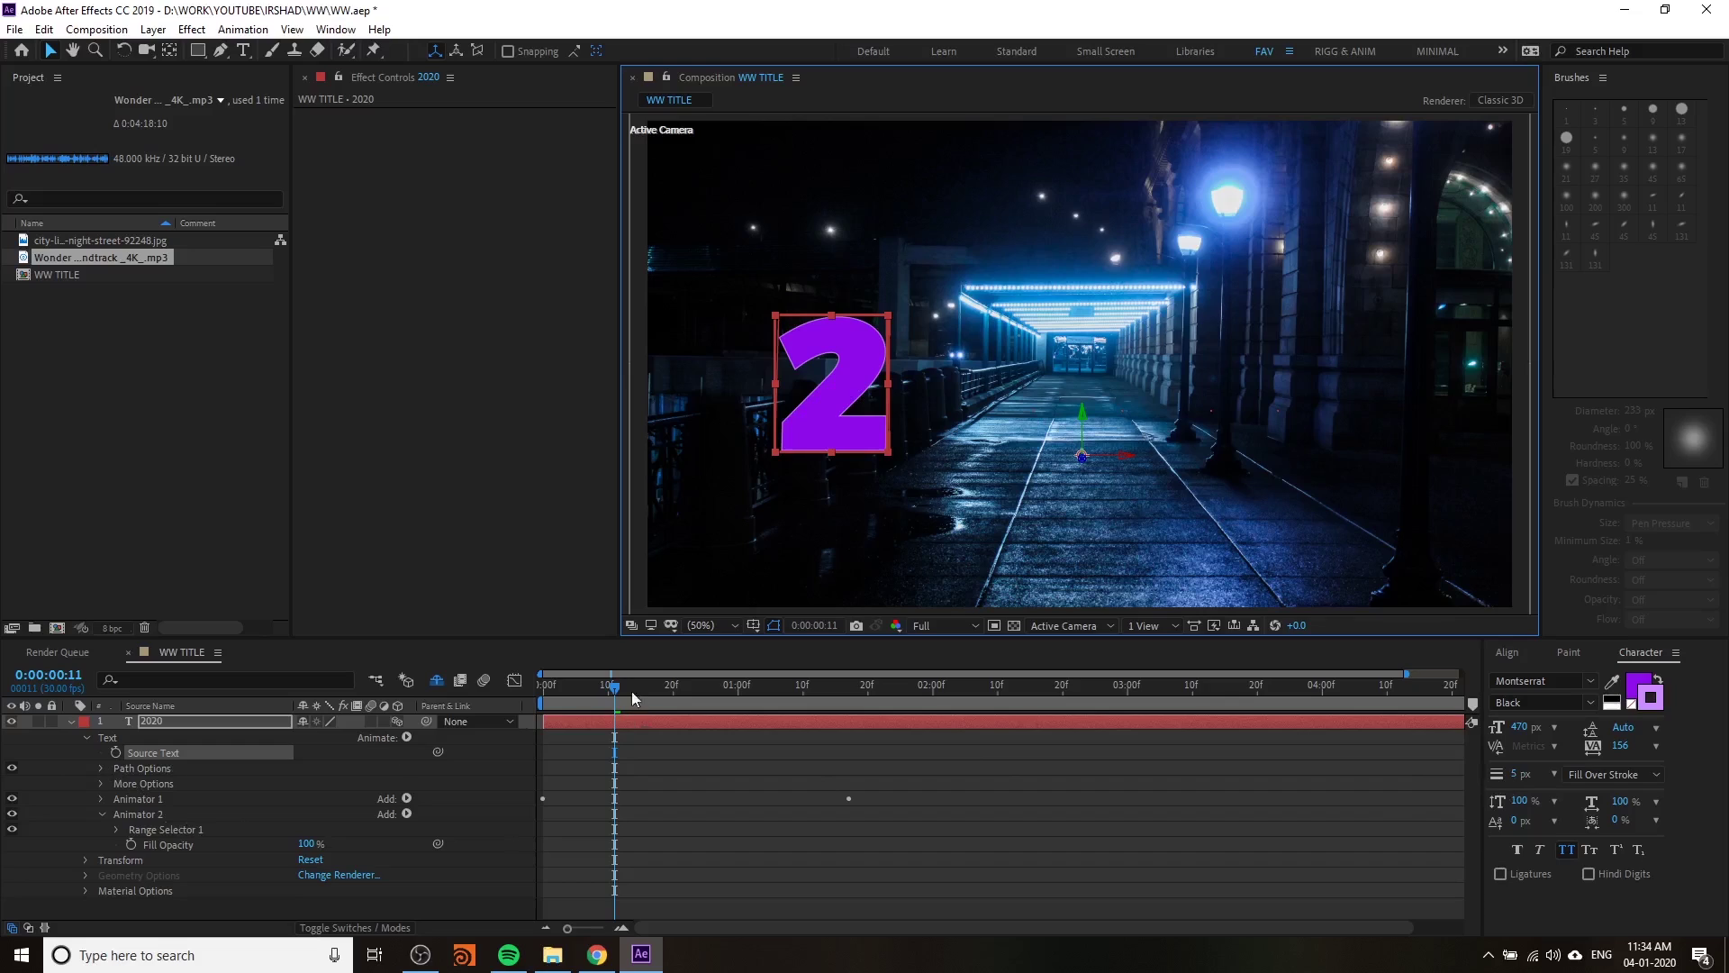
drag(630, 690, 867, 695)
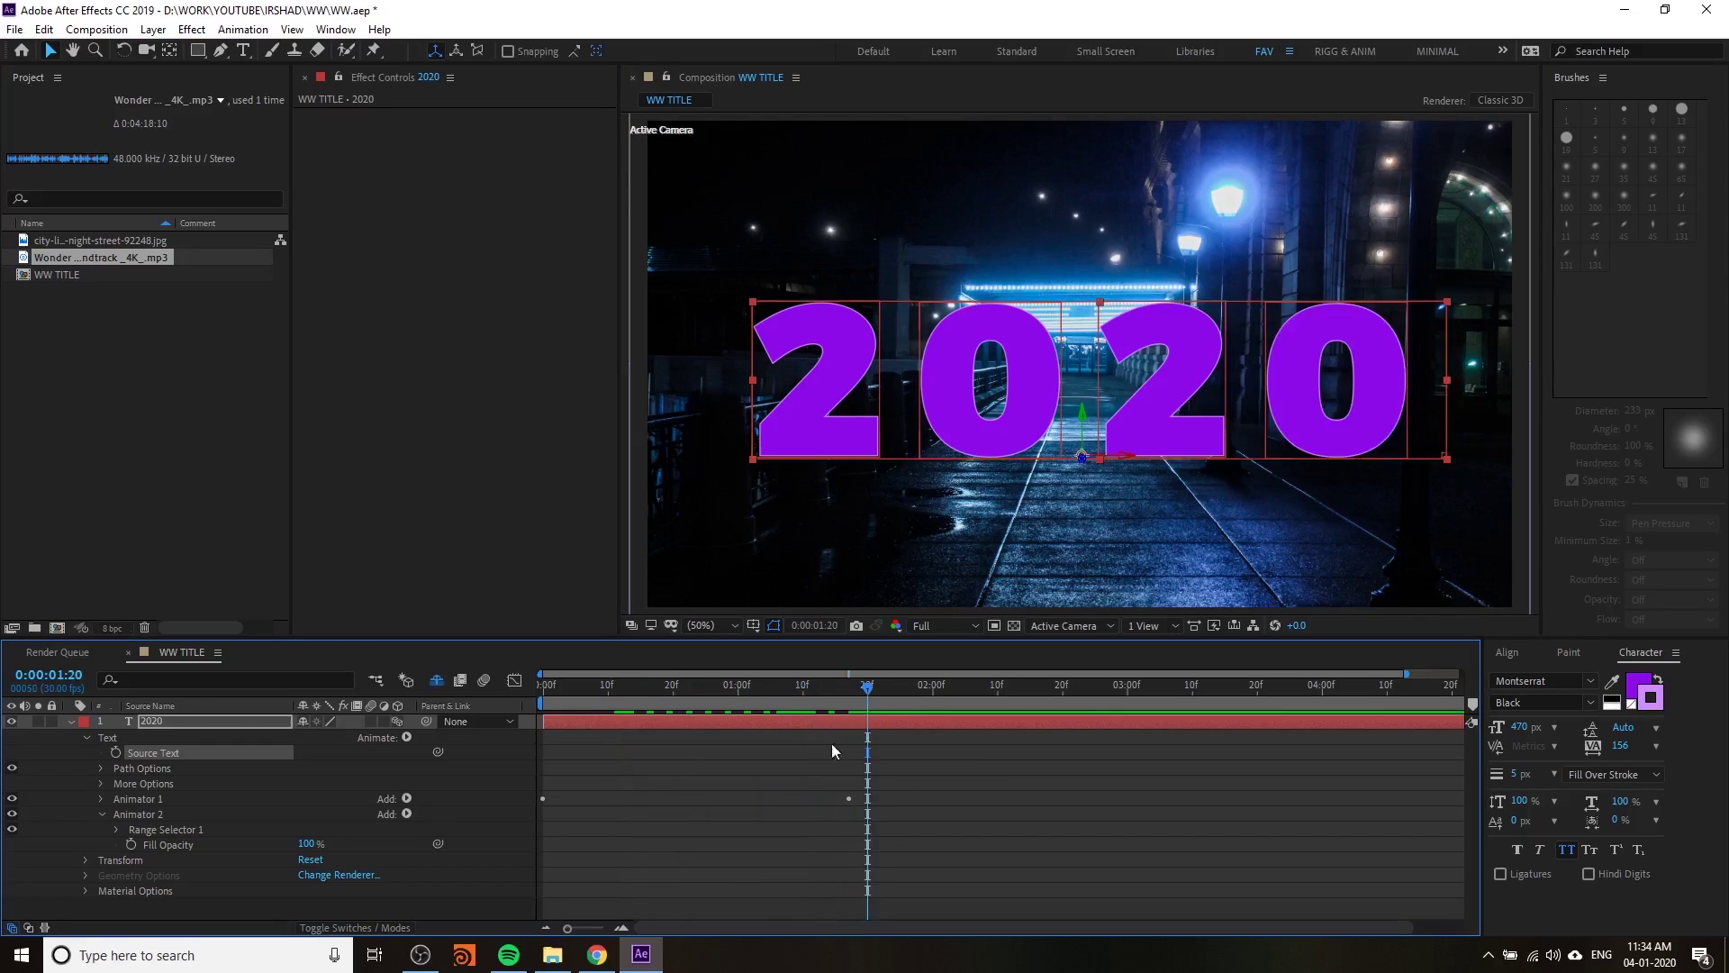
click(196, 846)
drag(303, 843, 233, 843)
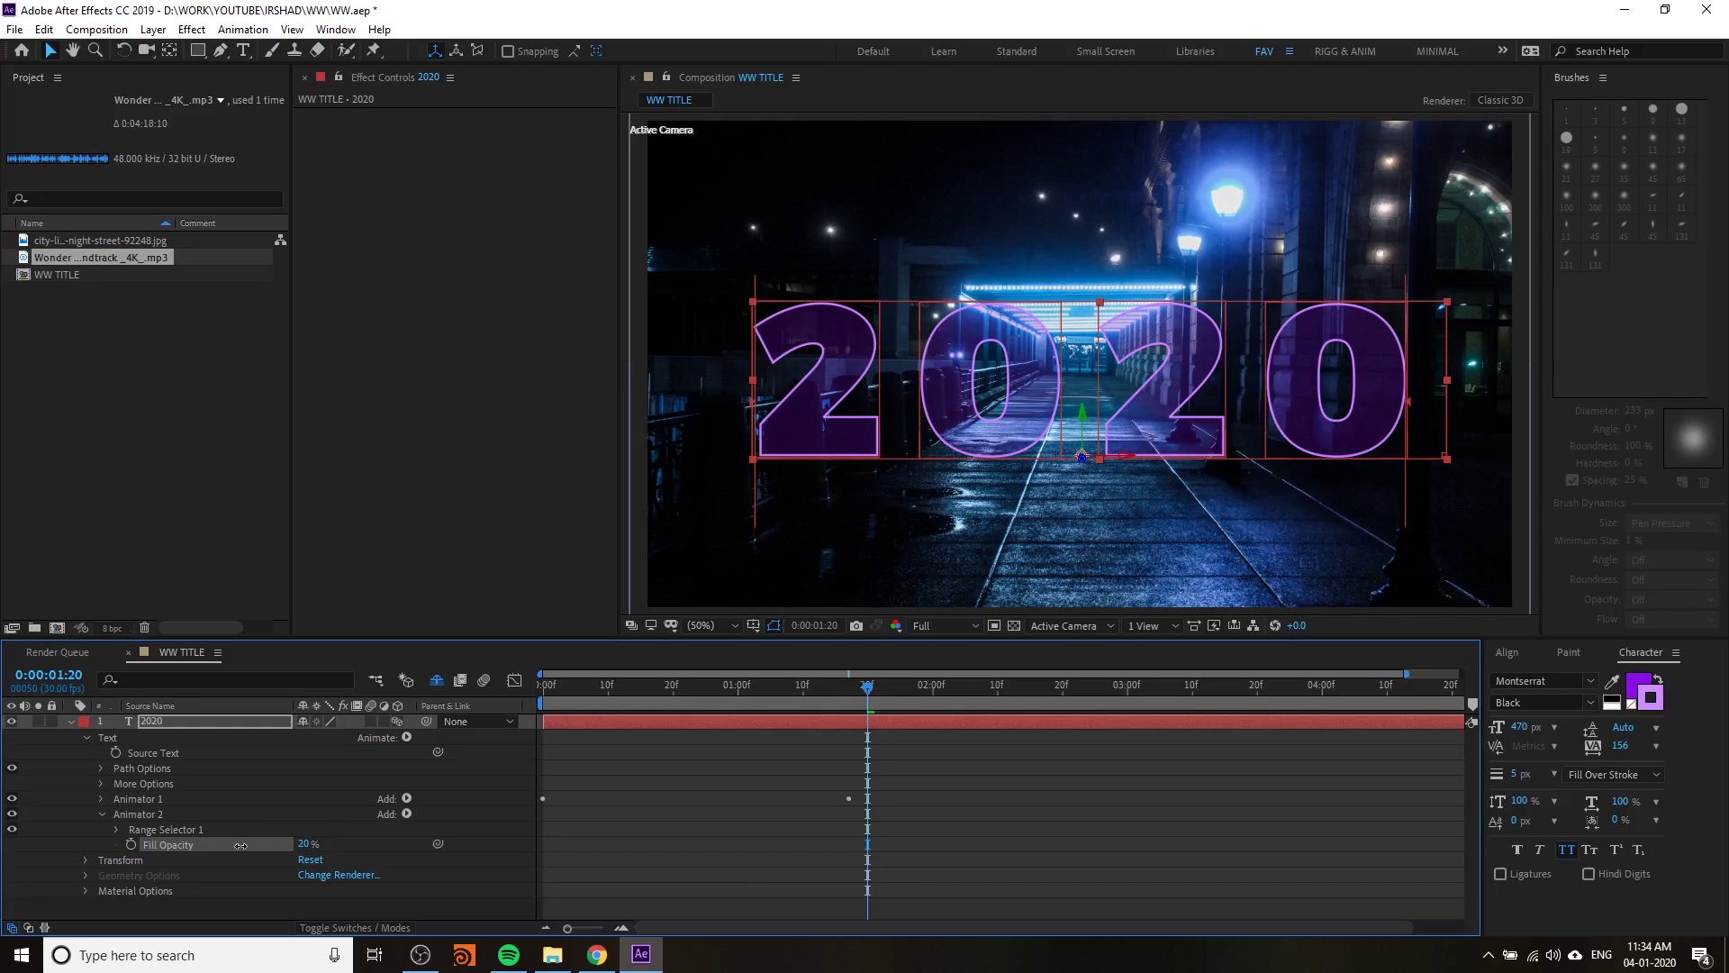
- Collapse the 2020 layer and preview the animation from 0:00:00:00
click(71, 722)
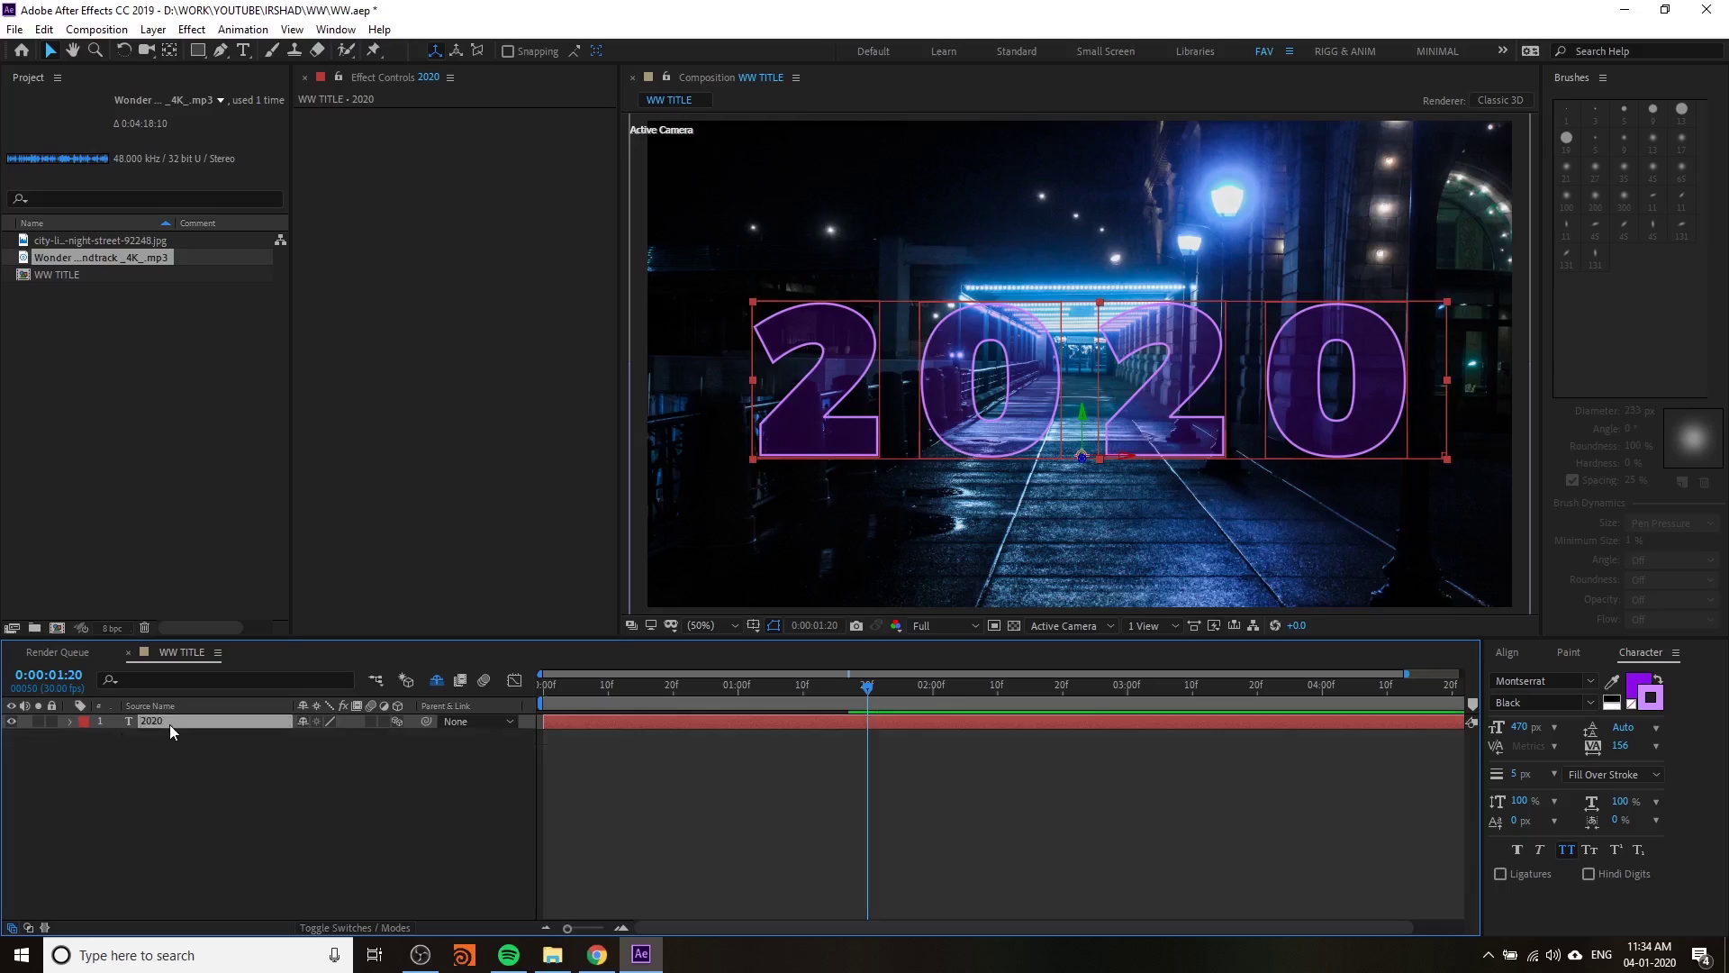
click(225, 838)
click(539, 695)
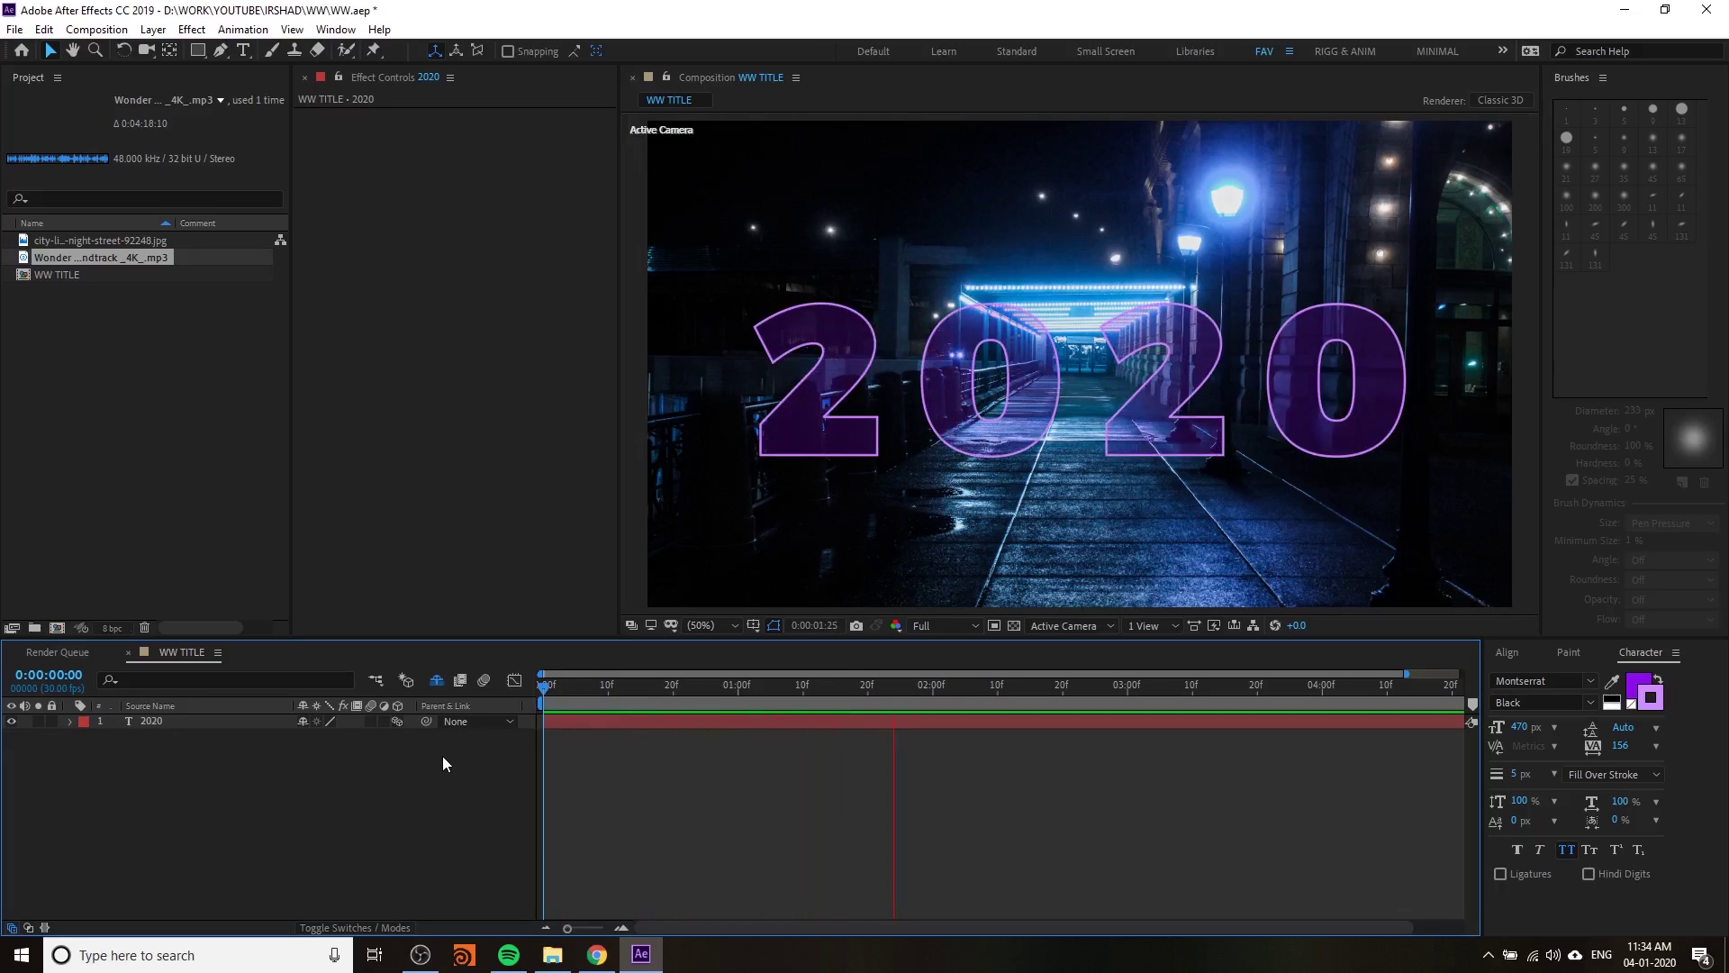
key(space)
click(597, 954)
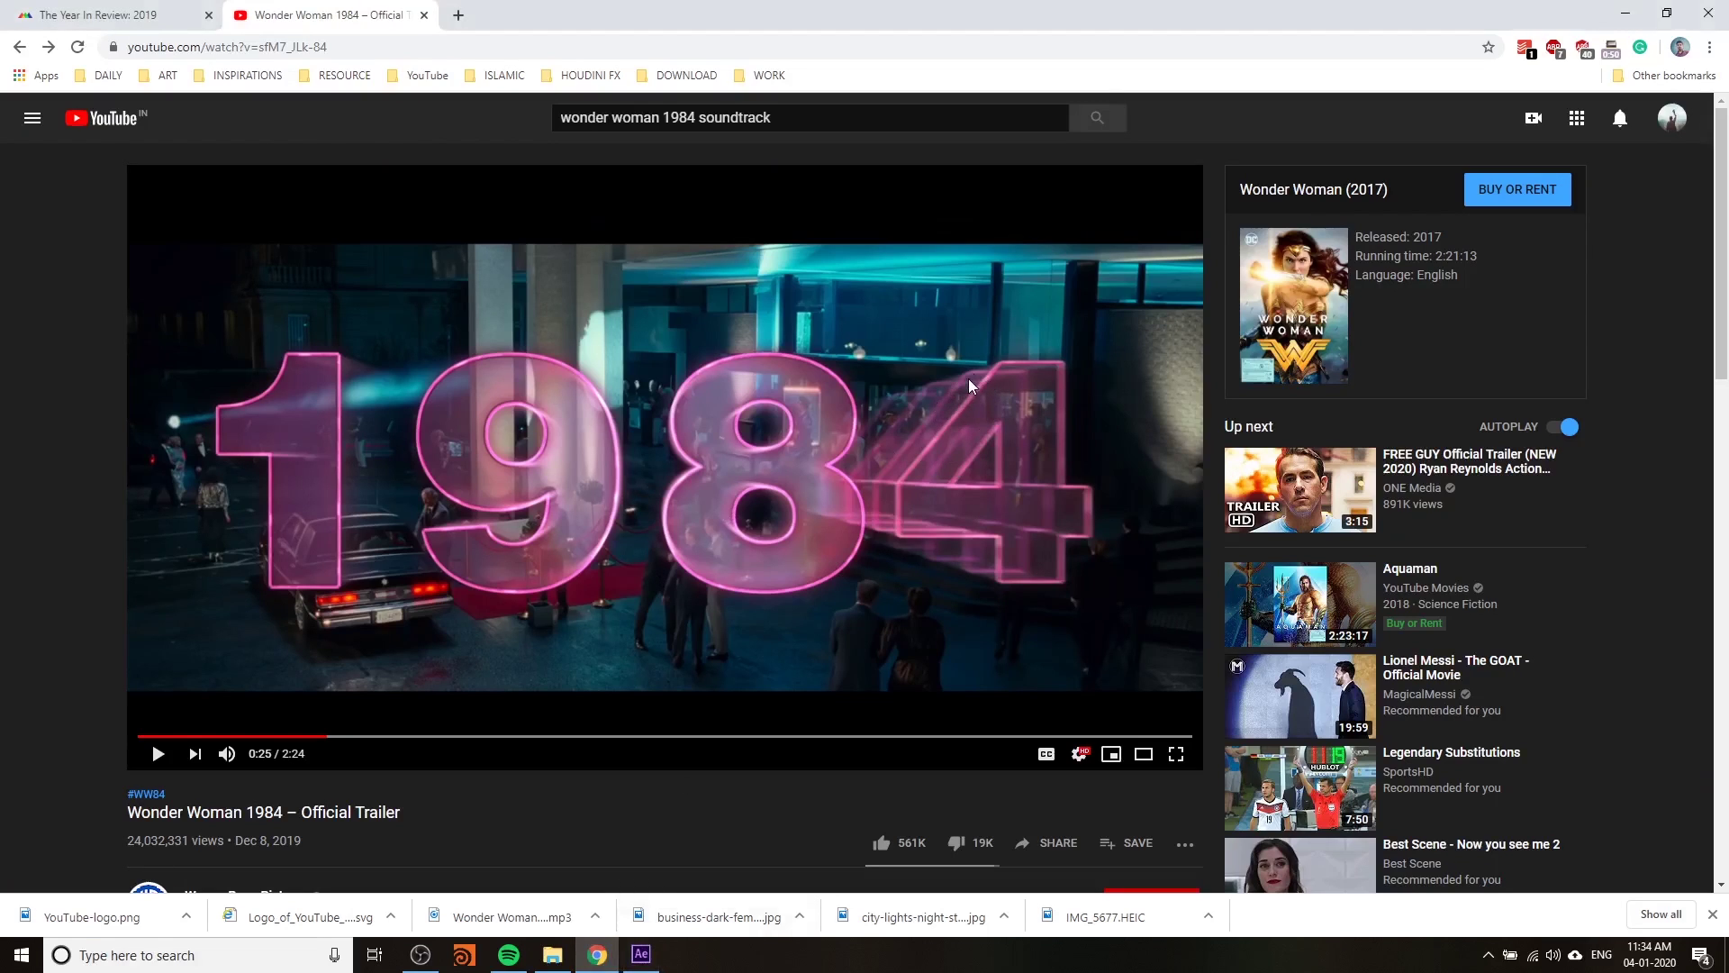
click(640, 955)
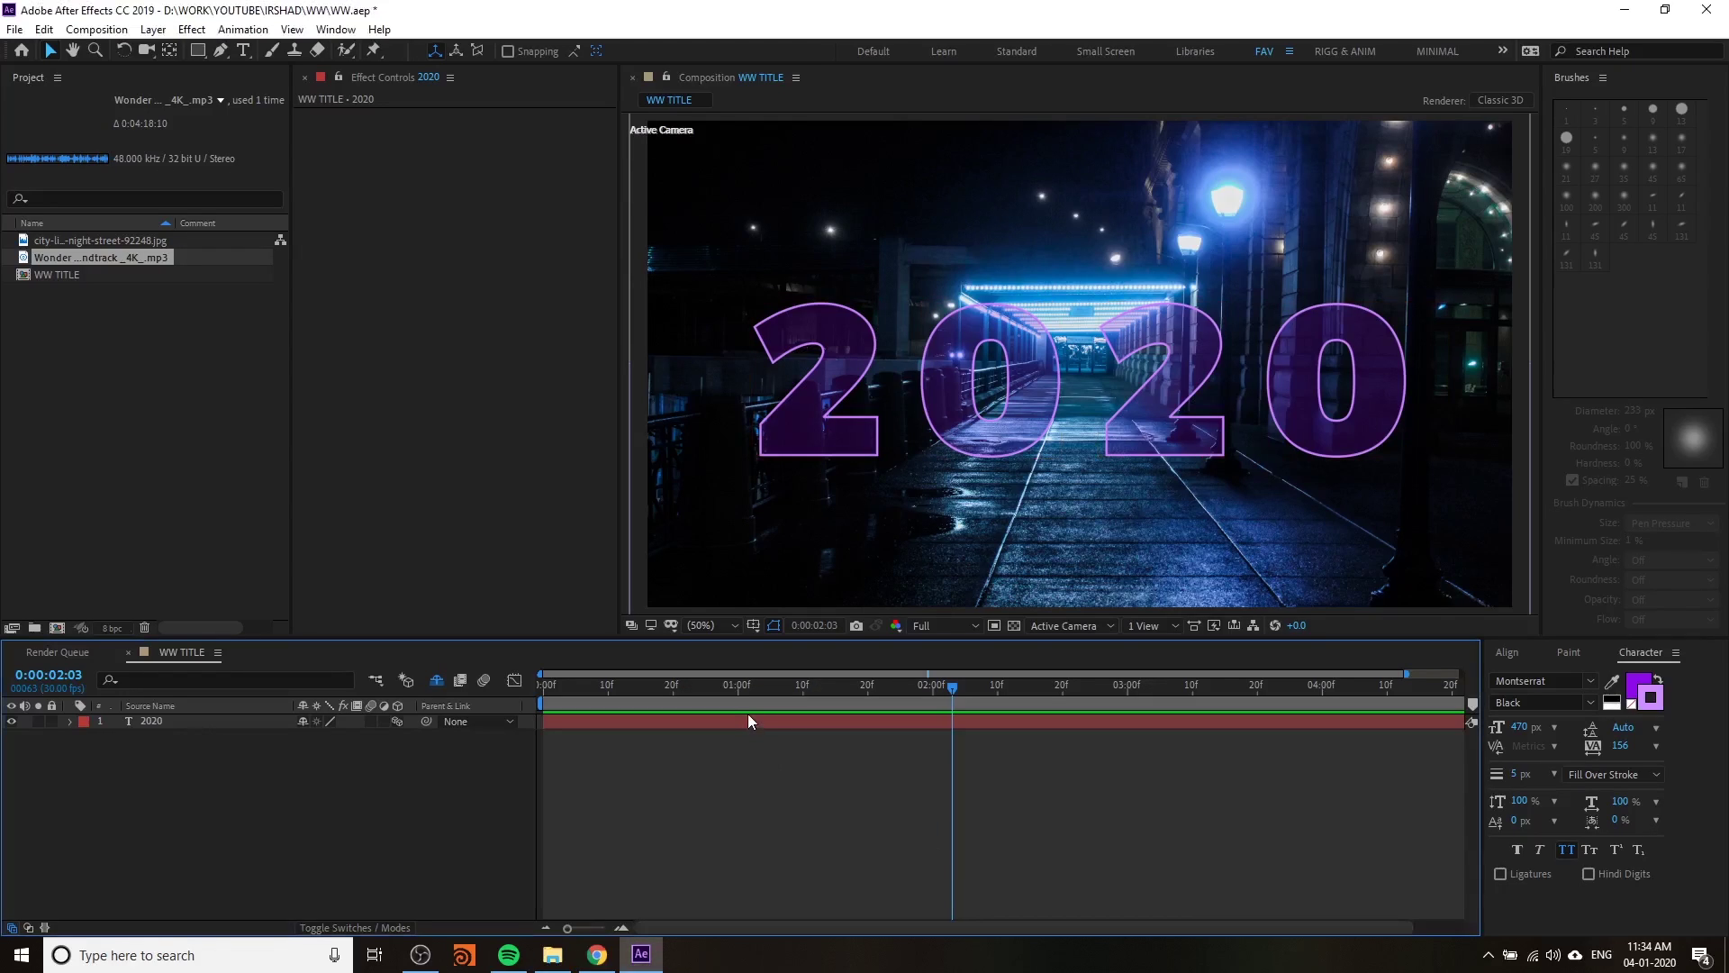
- Search Effects & Presets for 'echo' and apply Echo to the 2020 layer
click(168, 722)
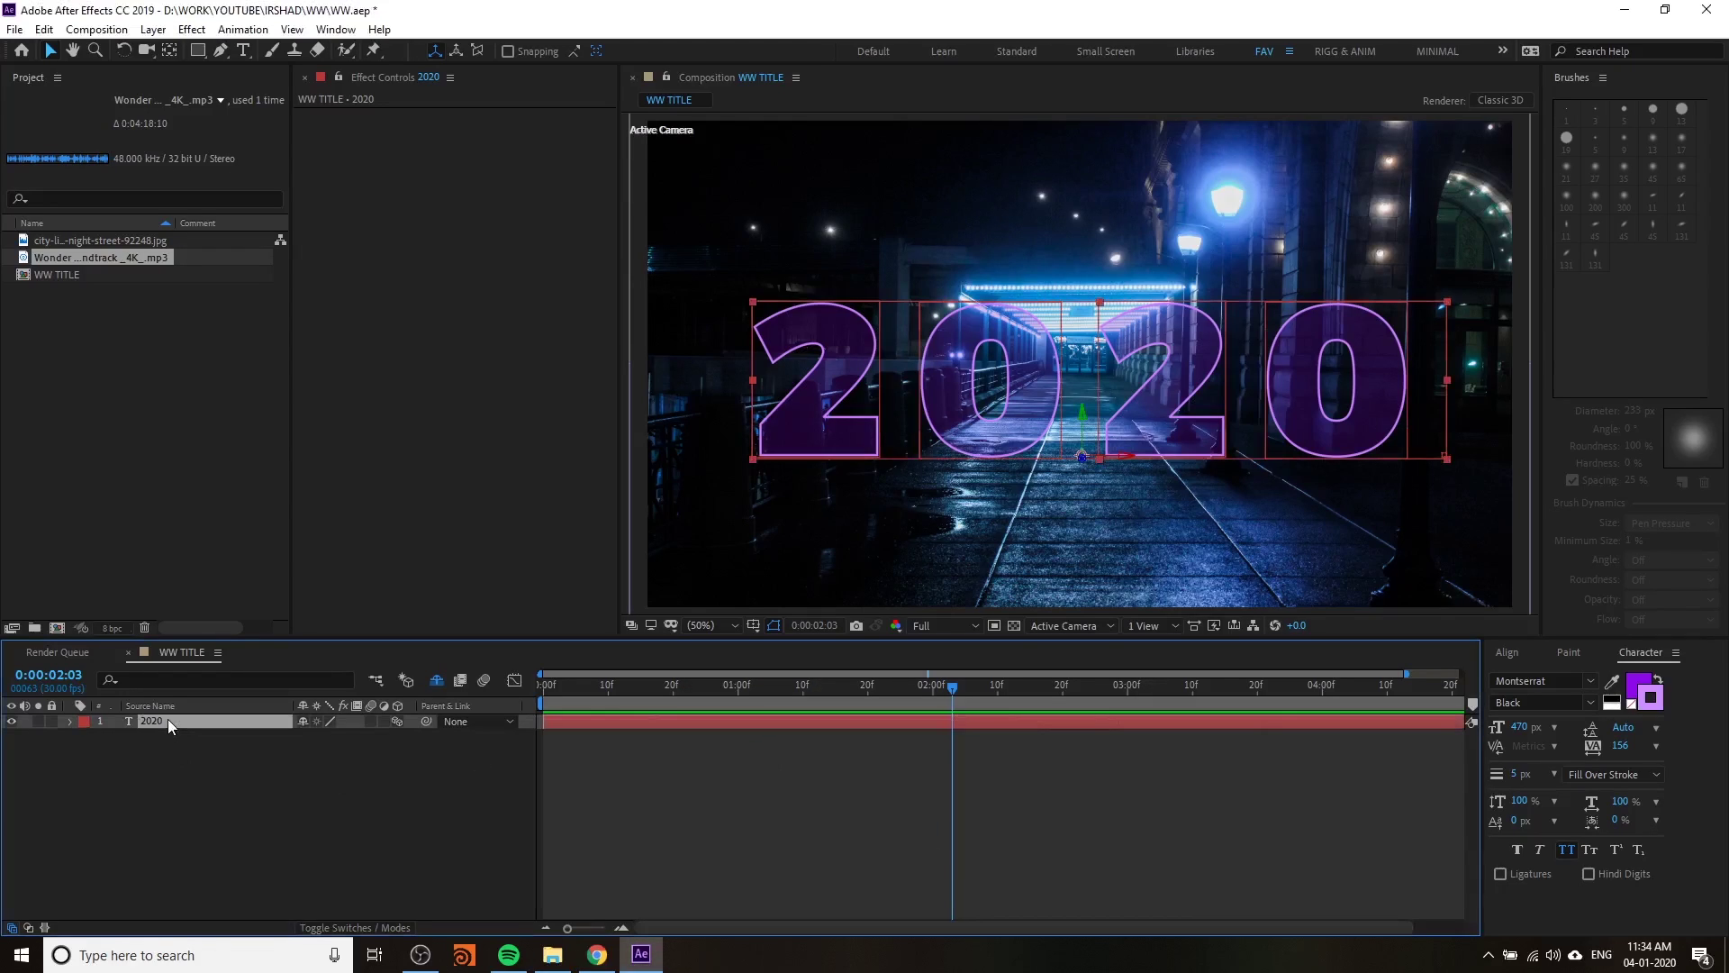
click(336, 29)
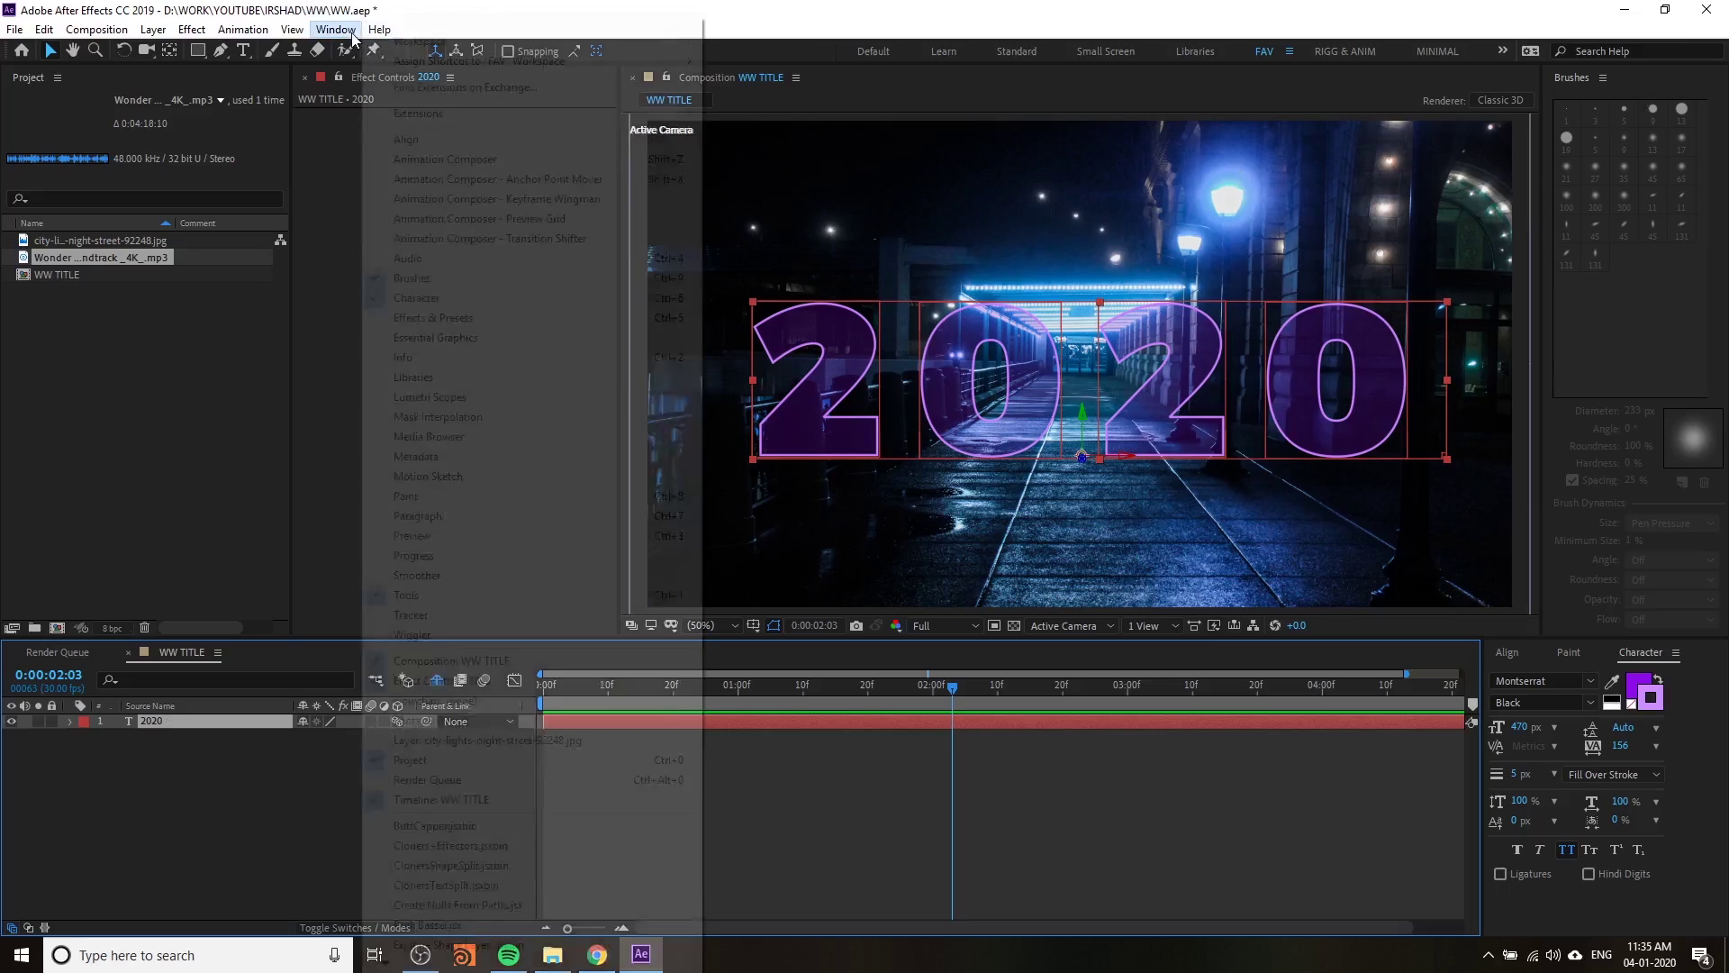
click(458, 320)
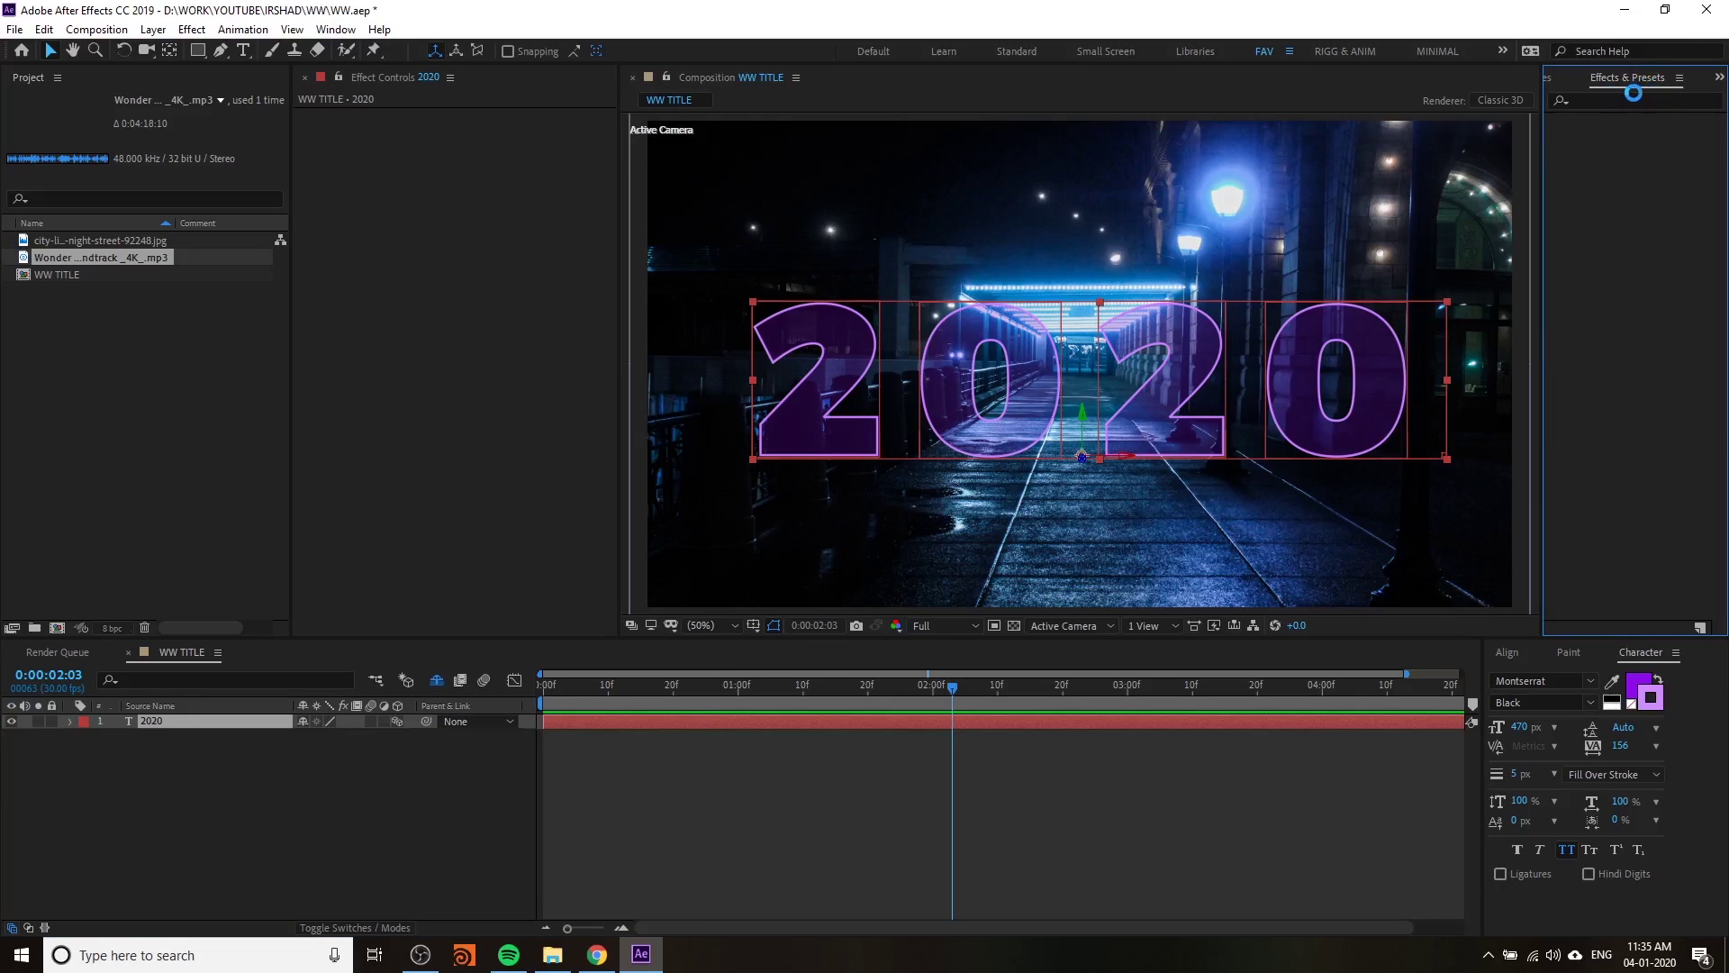
click(1603, 96)
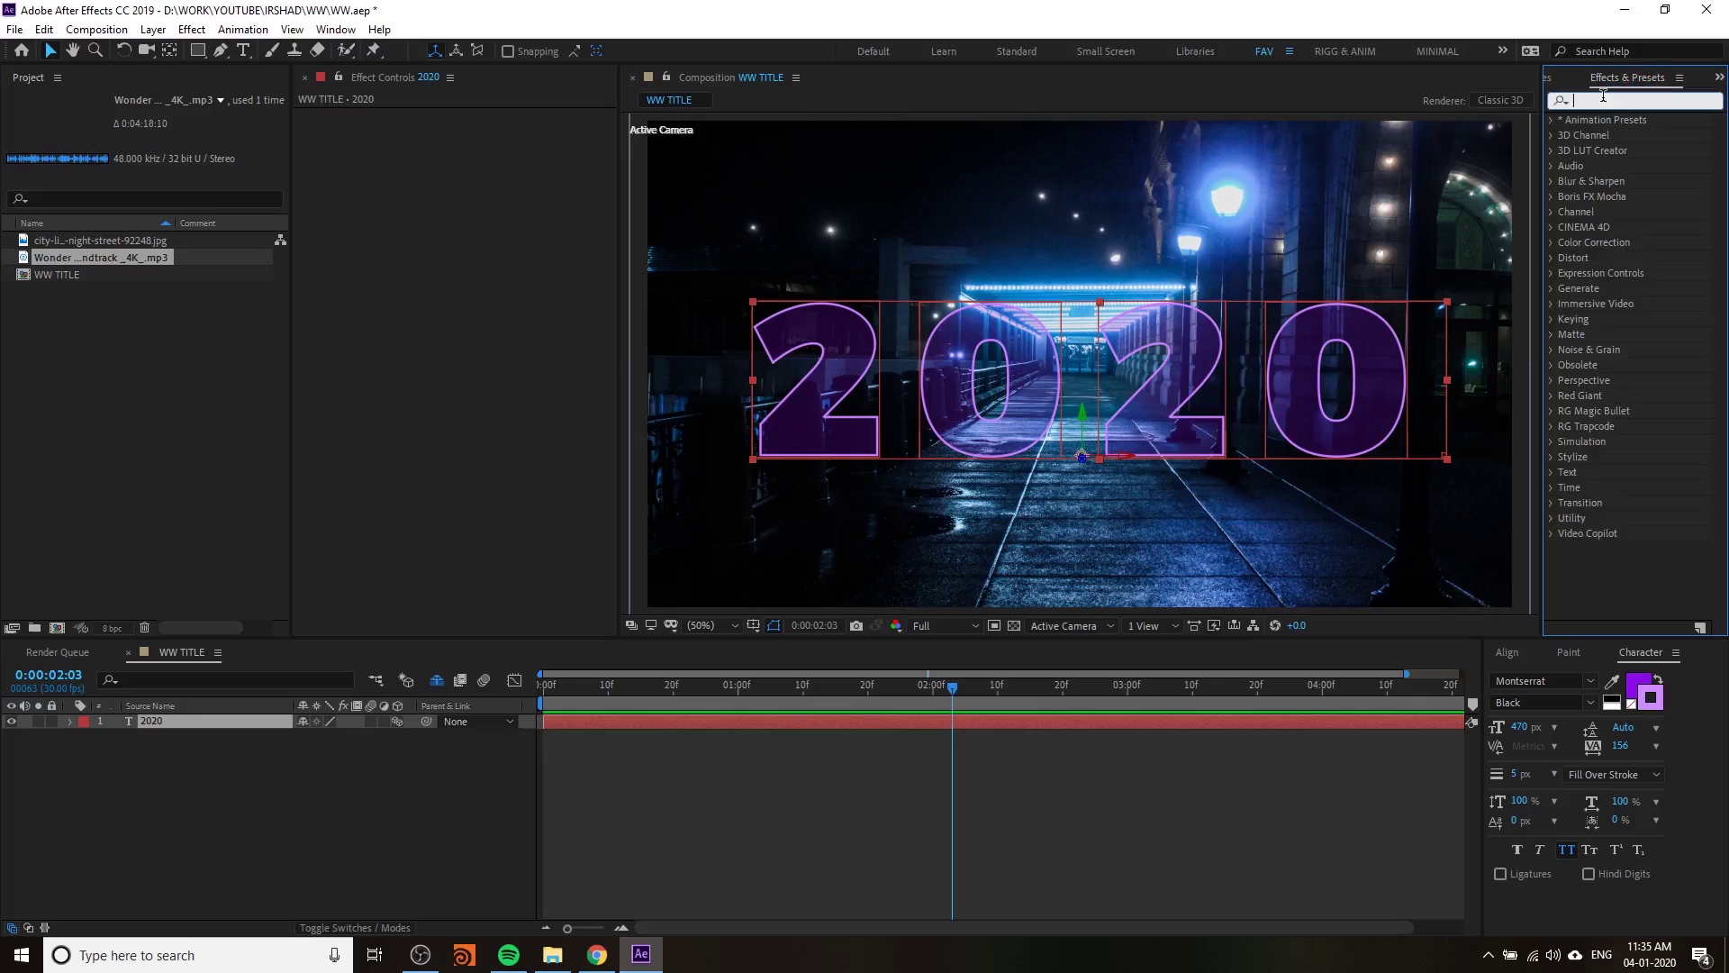
text(echo)
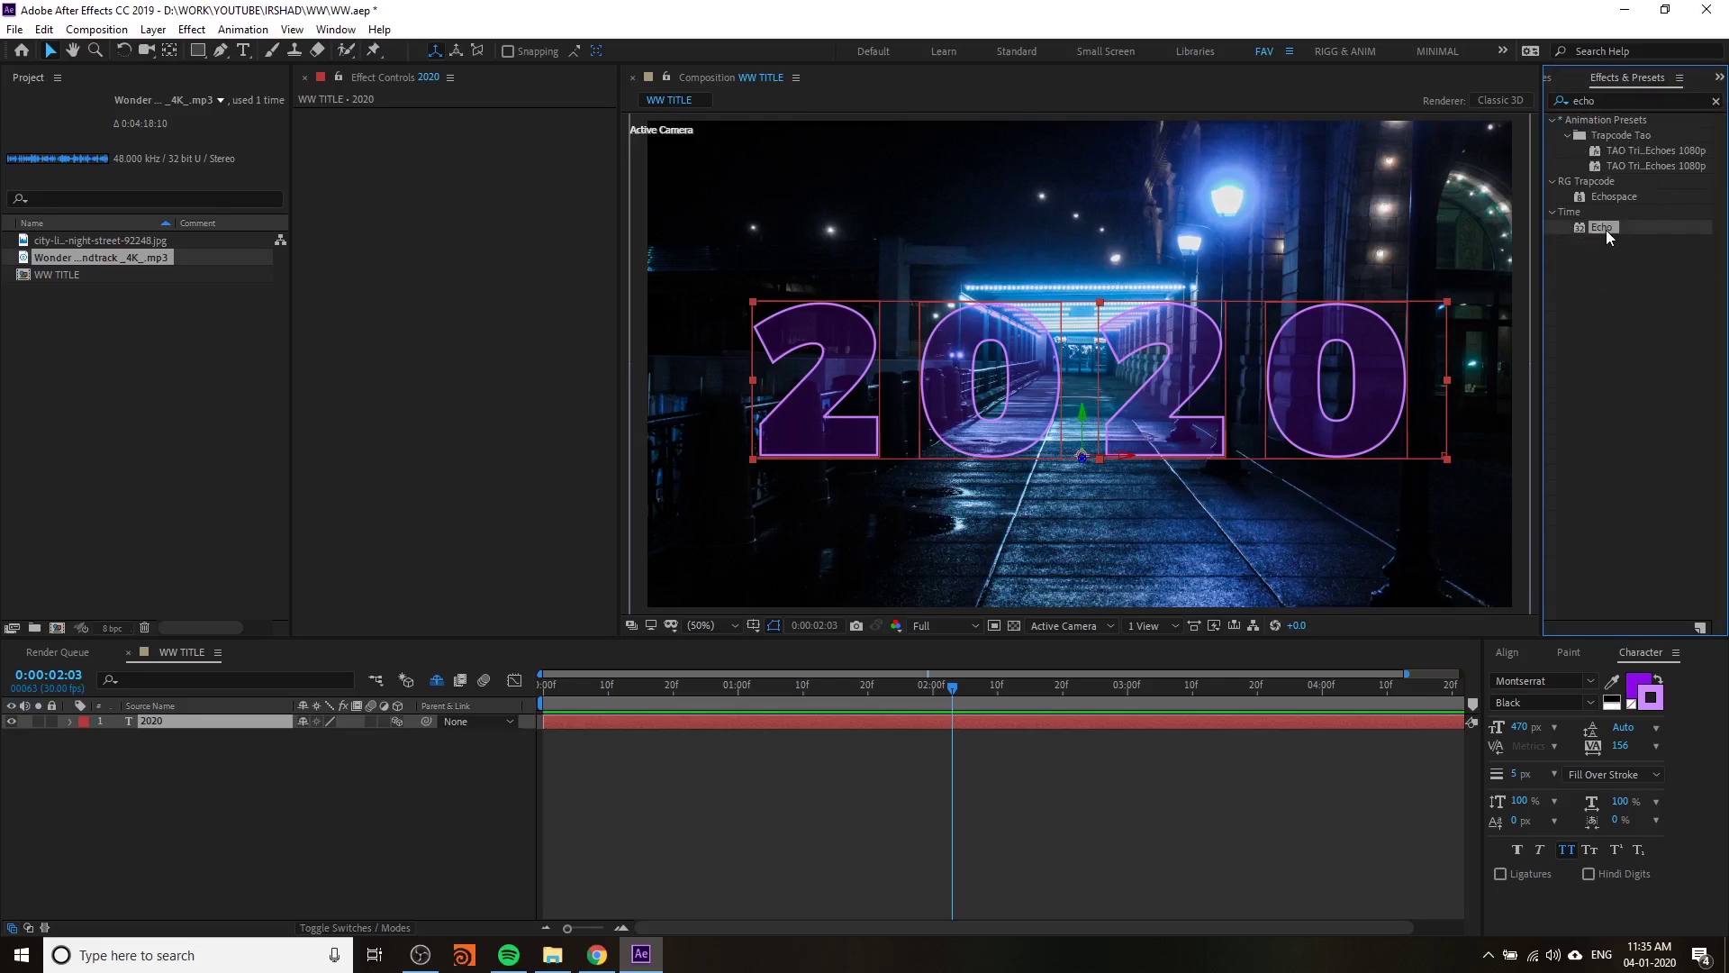
drag(1607, 230, 207, 726)
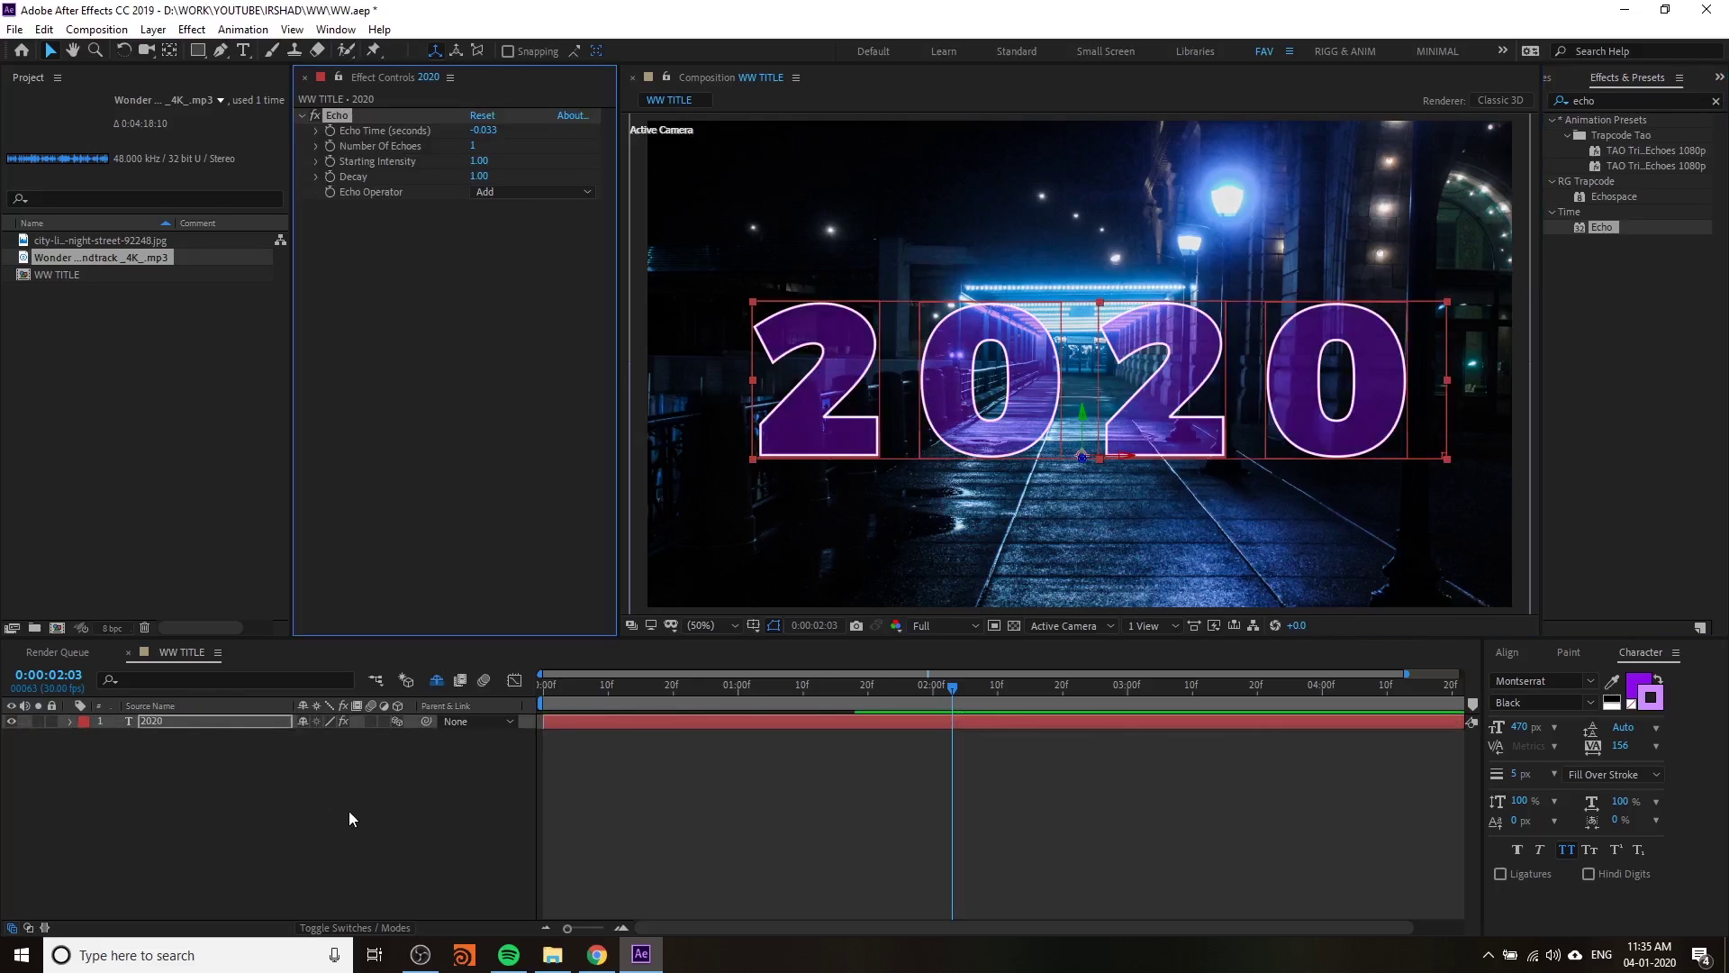
- Set Echo Time to -0.050 and preview the echoing text
click(486, 131)
text(-0)
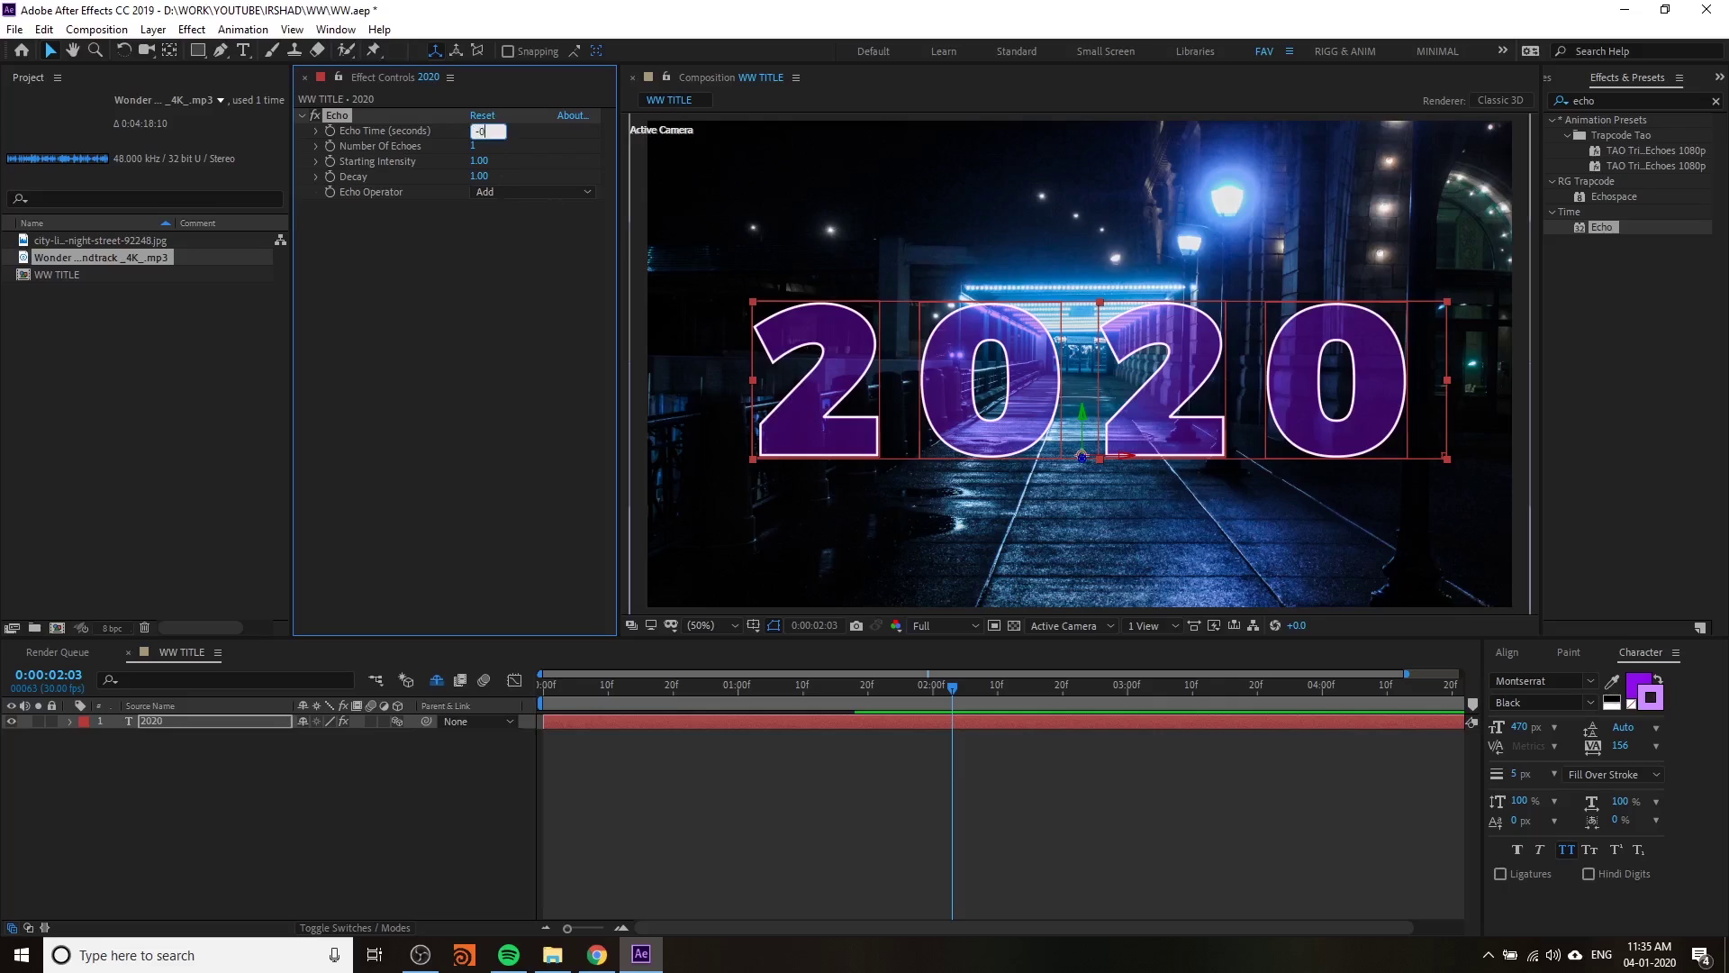
key(Return)
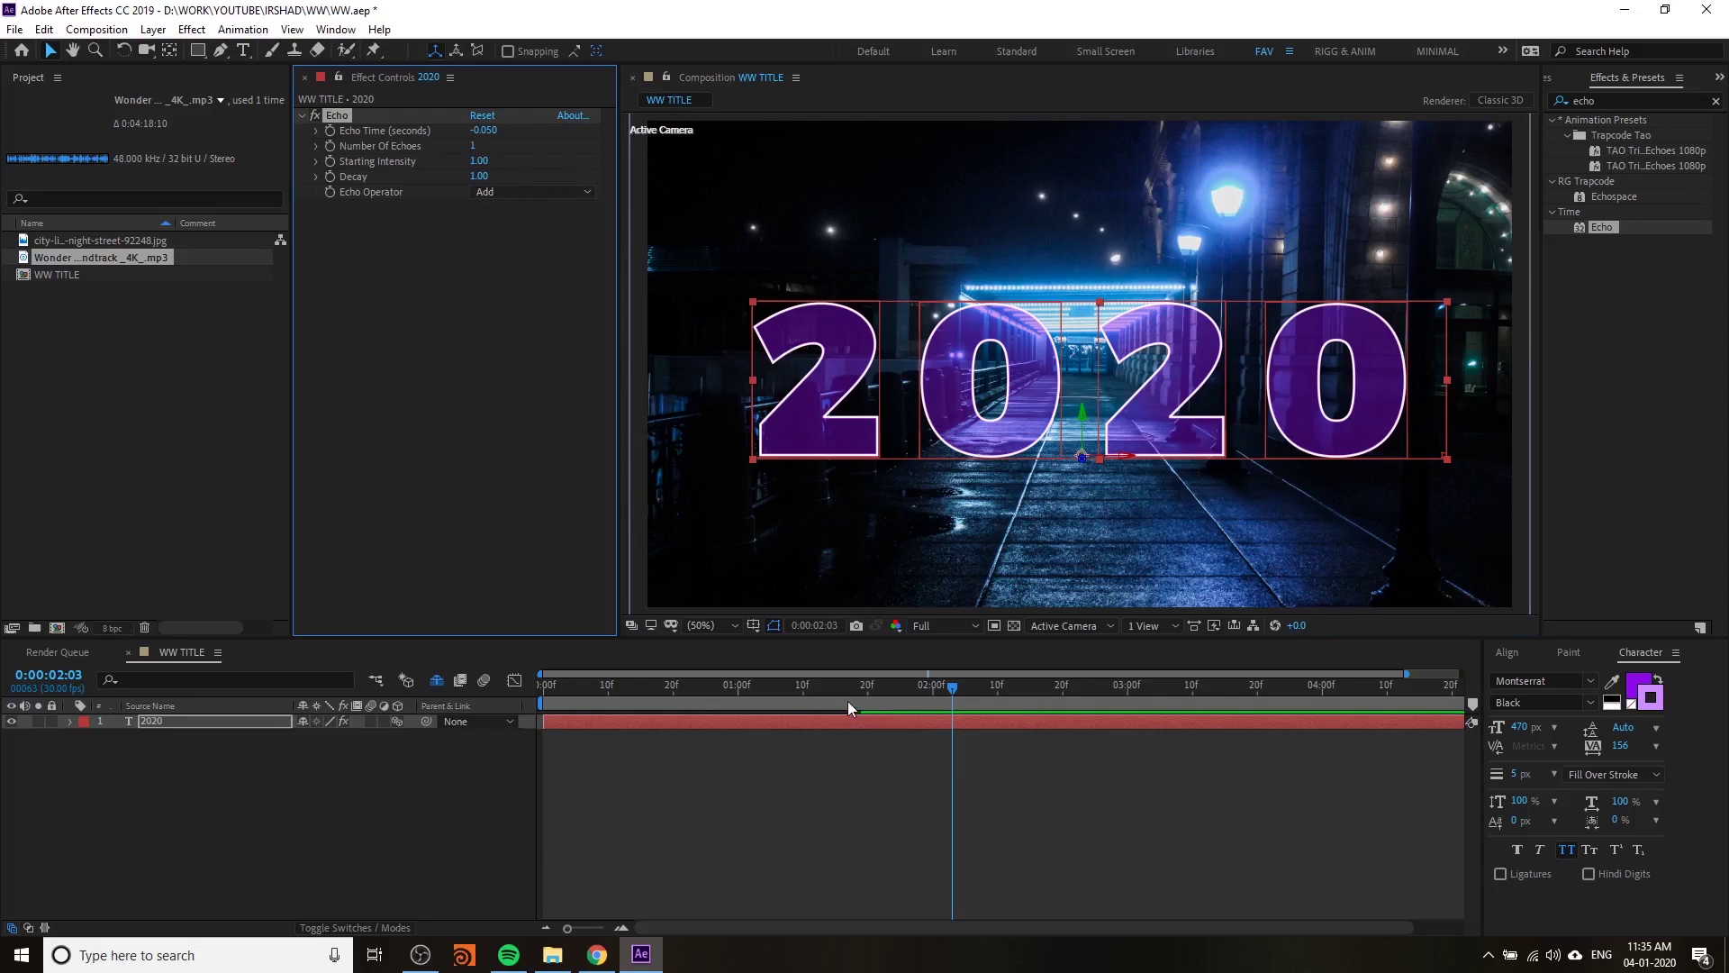
drag(847, 701, 577, 769)
key(space)
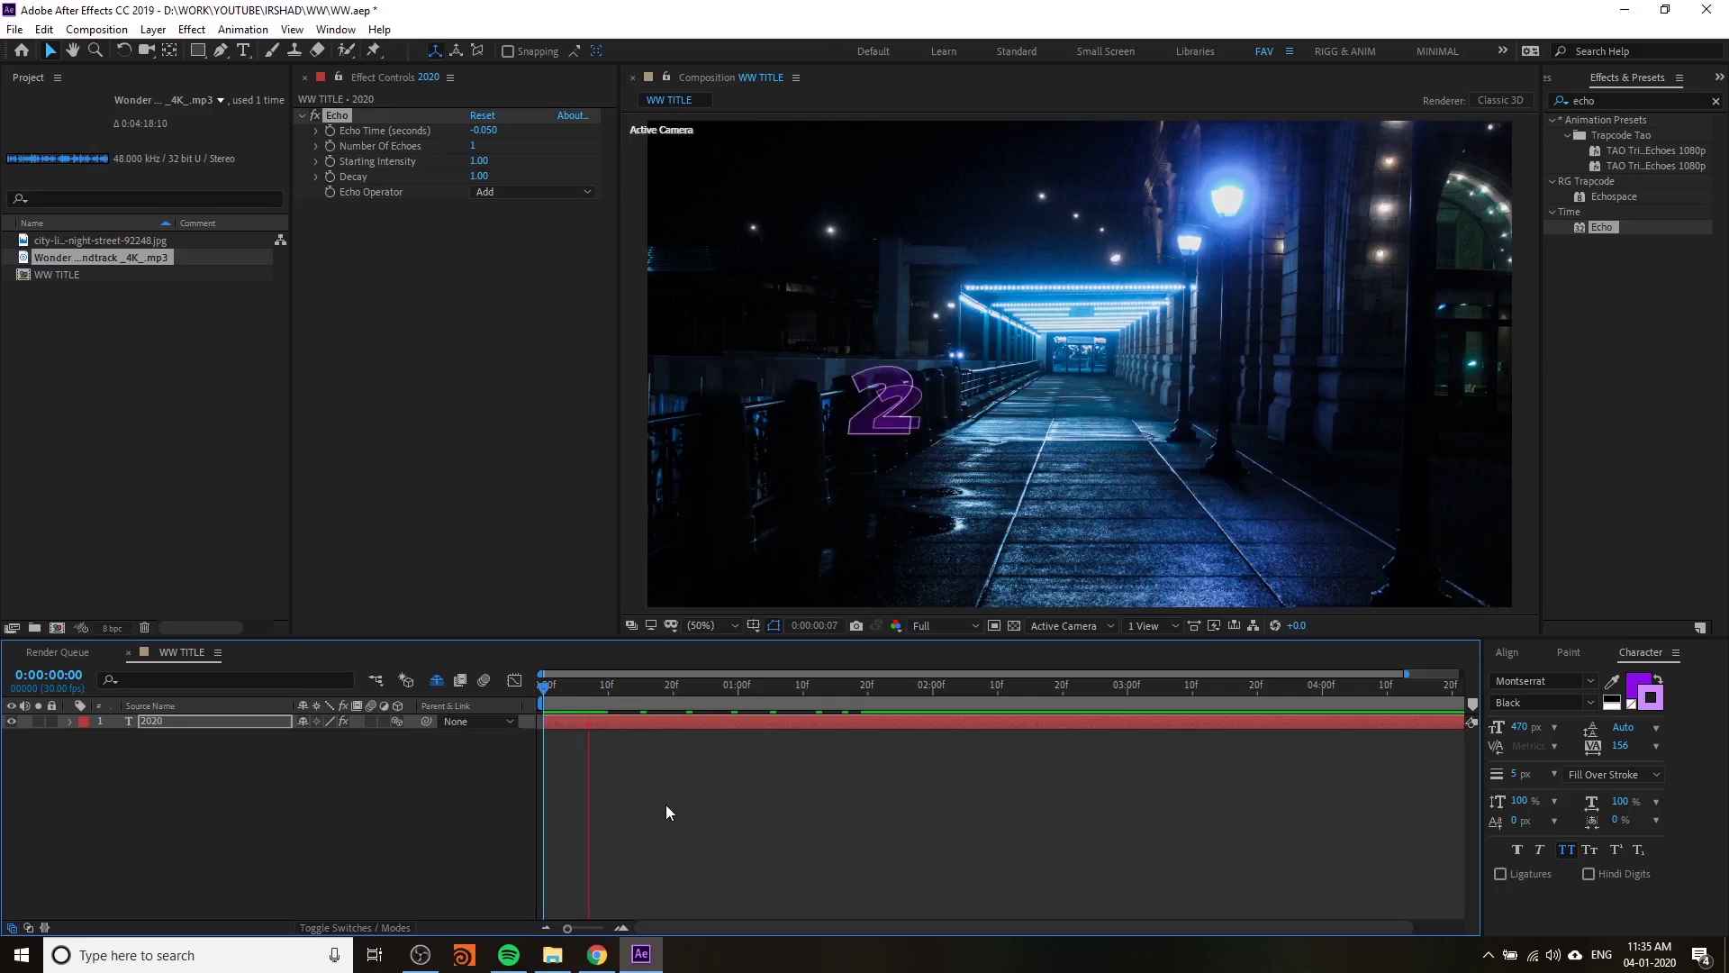
click(643, 689)
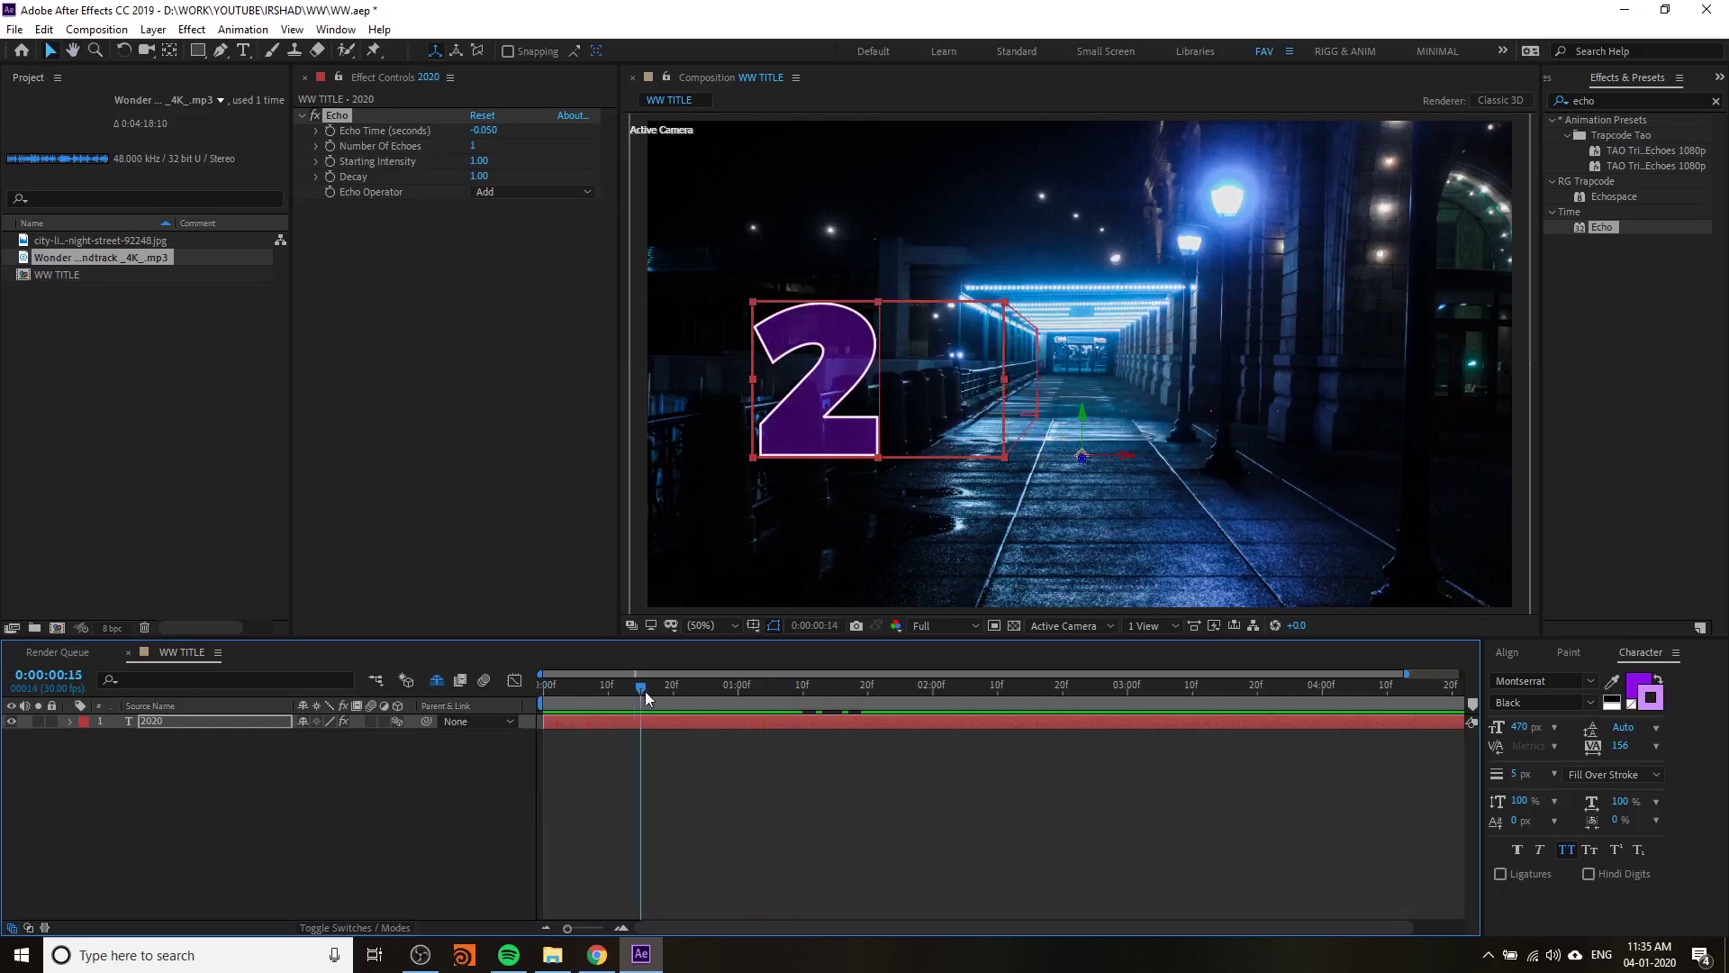
drag(645, 690, 824, 732)
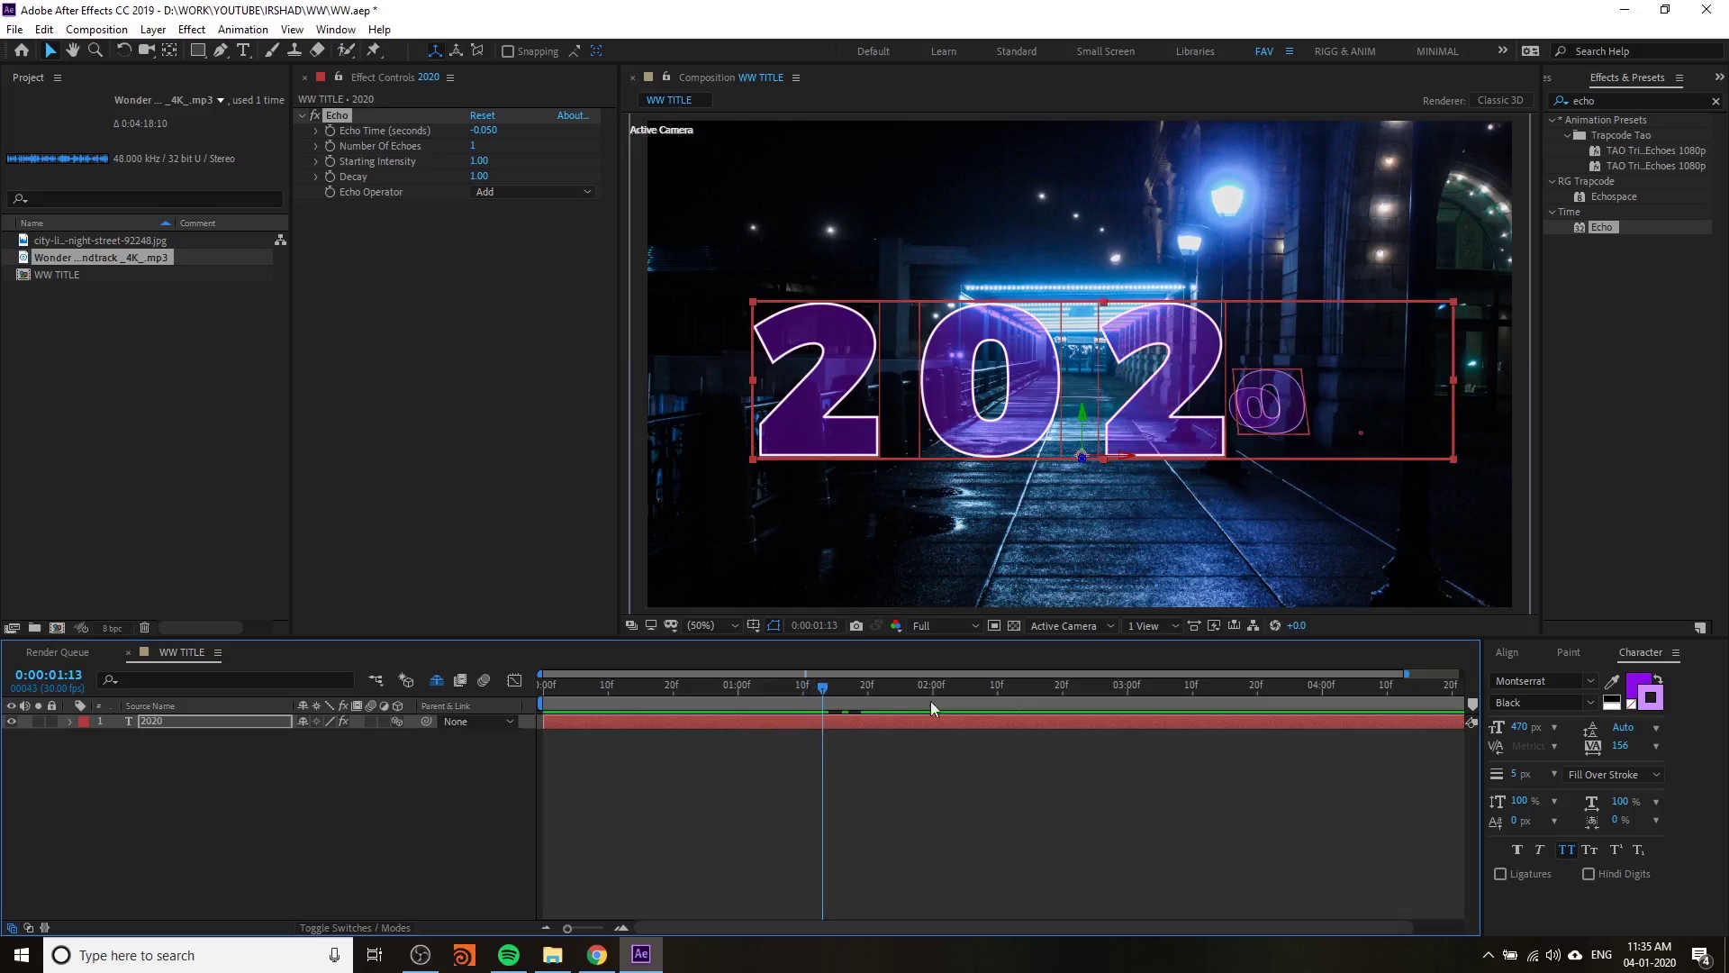
- Set Number of Echoes to 4, preview it, and thin the text outline to 3 px
click(478, 144)
text(4)
key(Return)
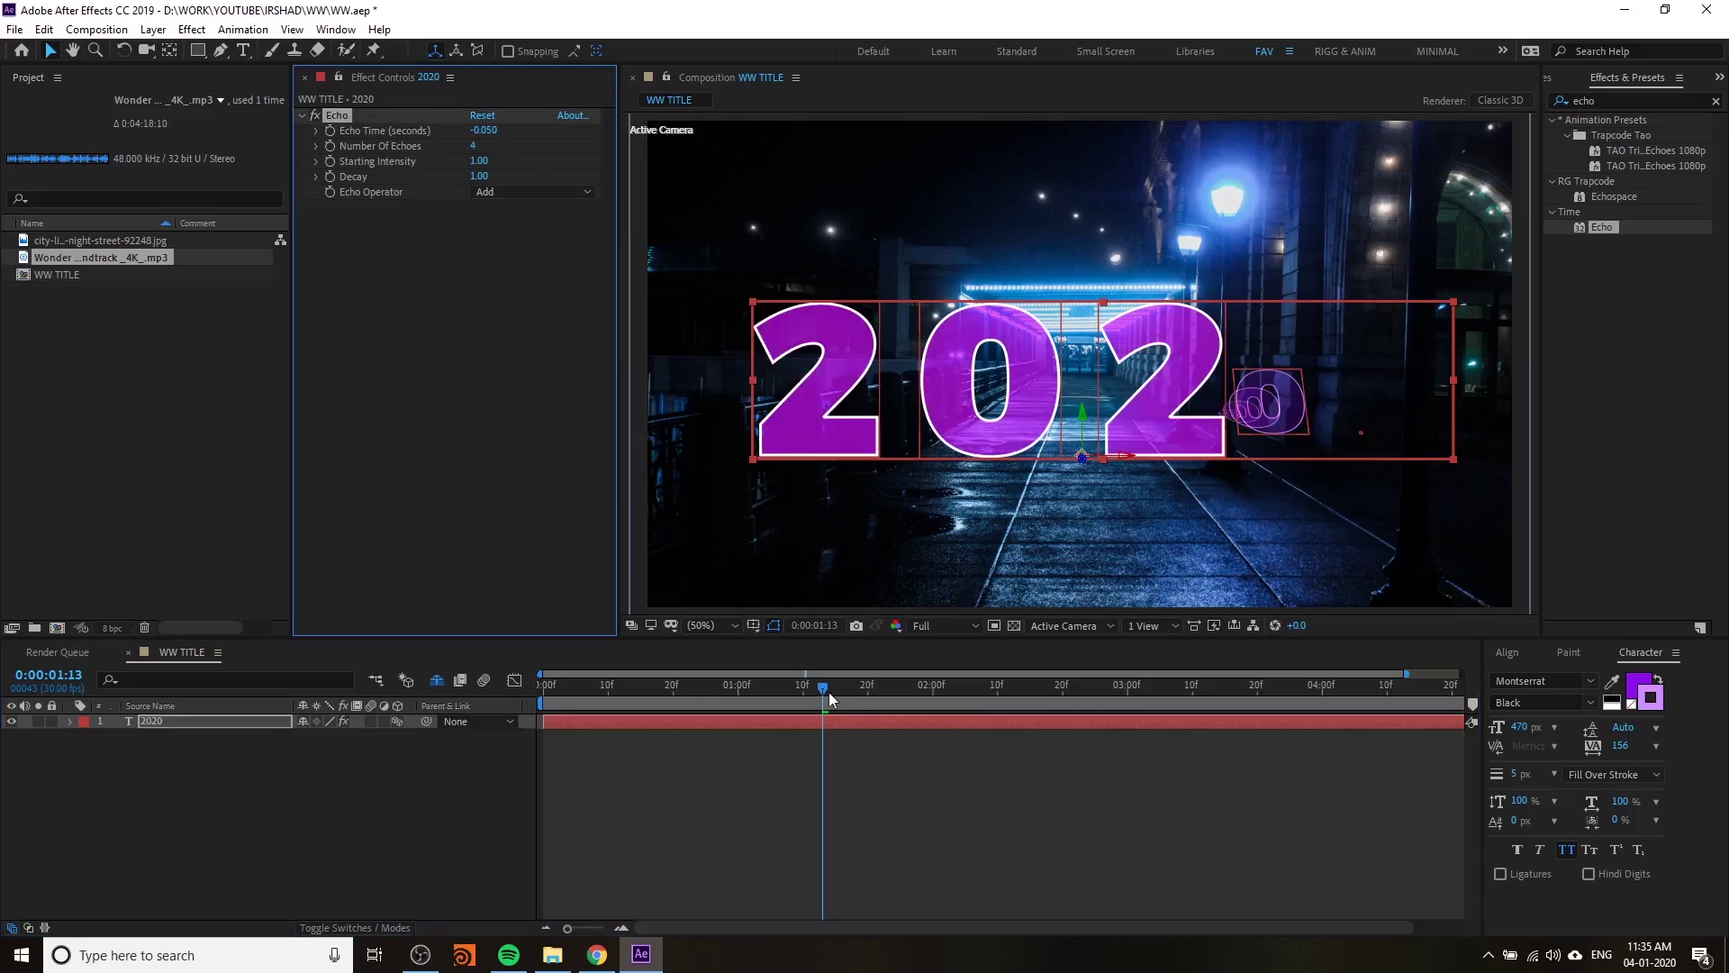
click(705, 823)
key(Home)
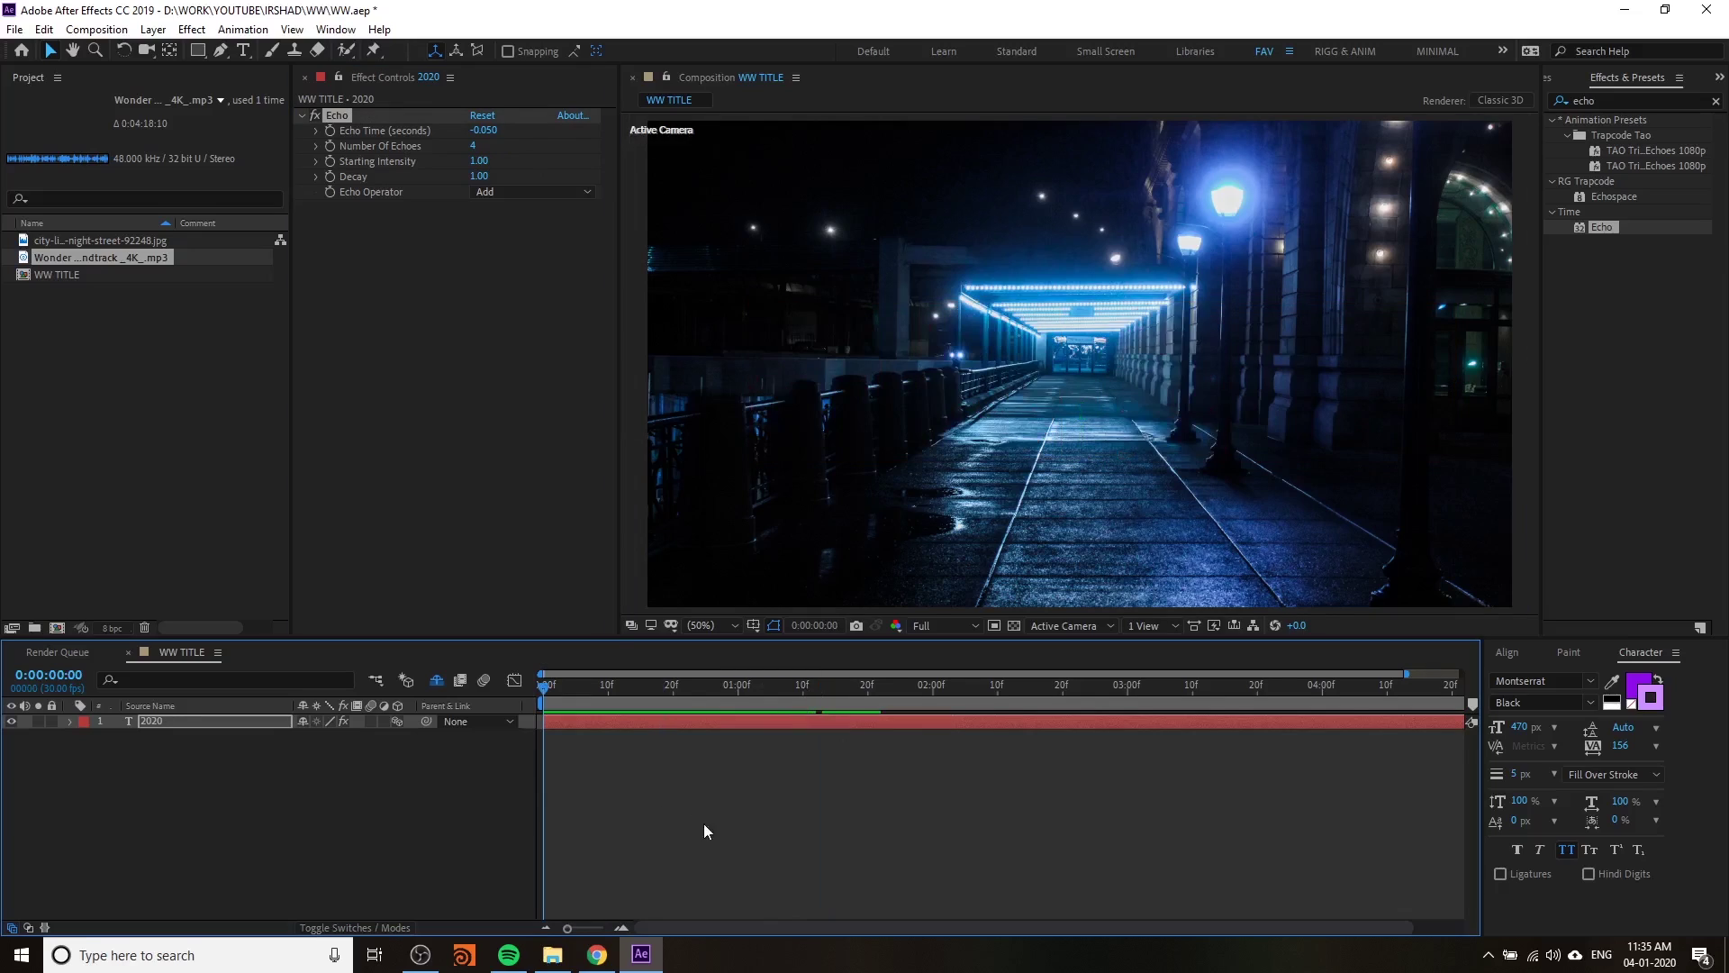
key(space)
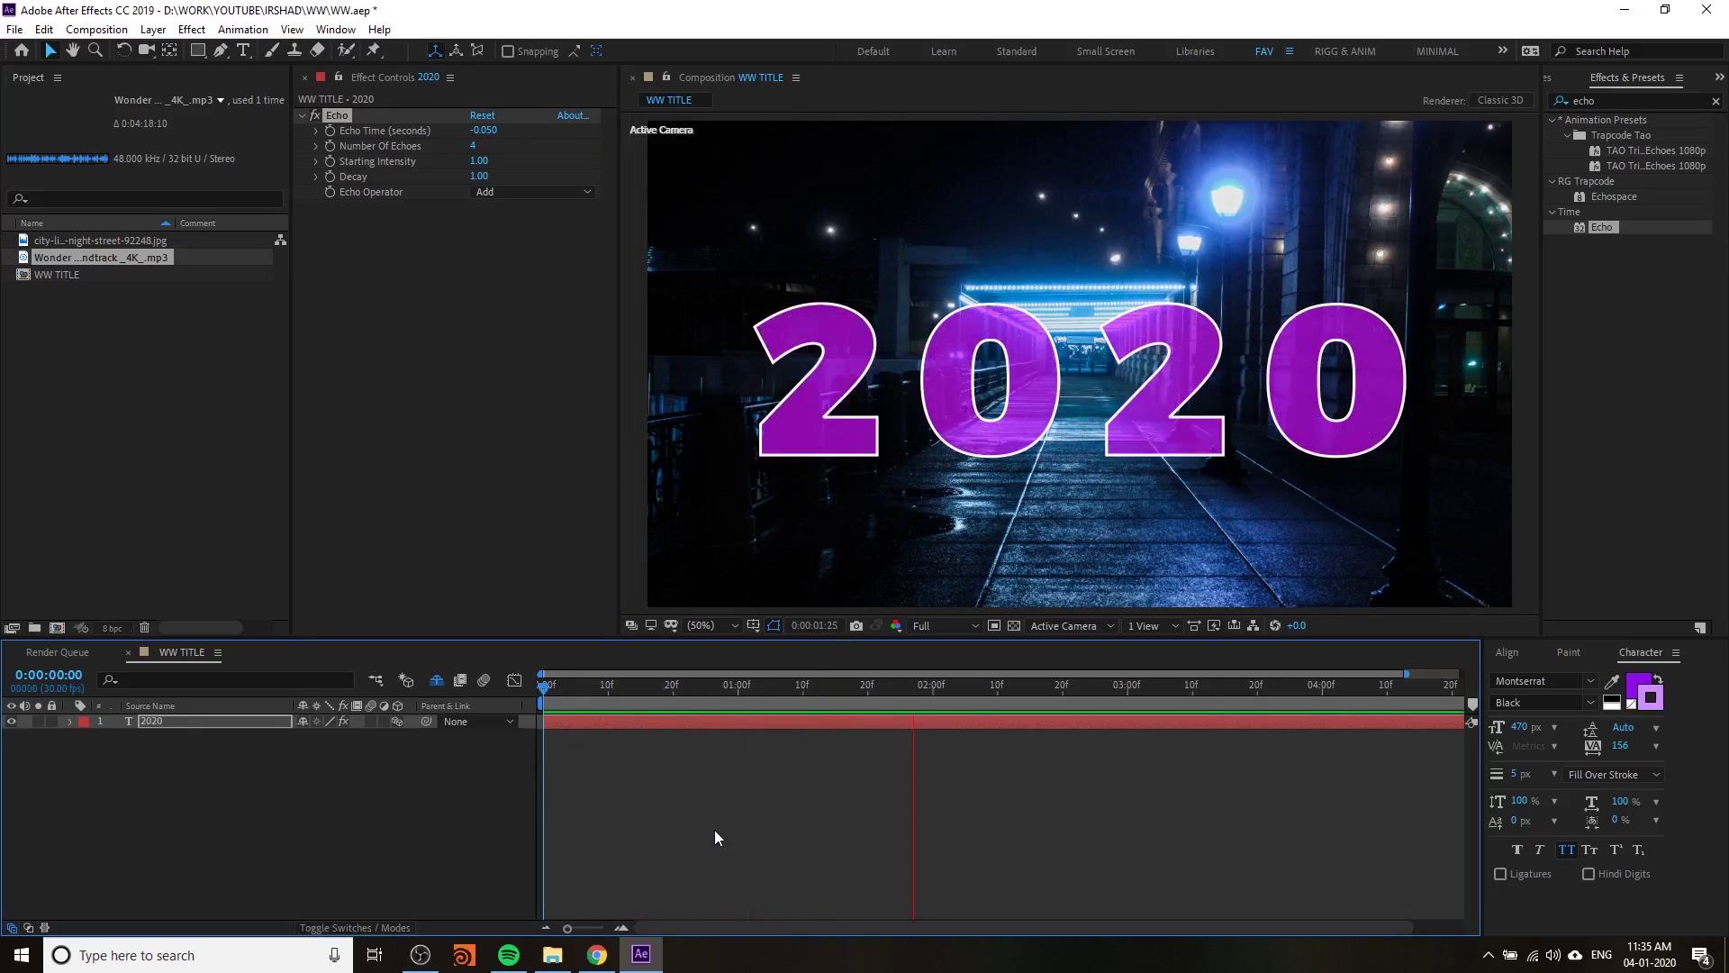
key(space)
drag(581, 690, 898, 785)
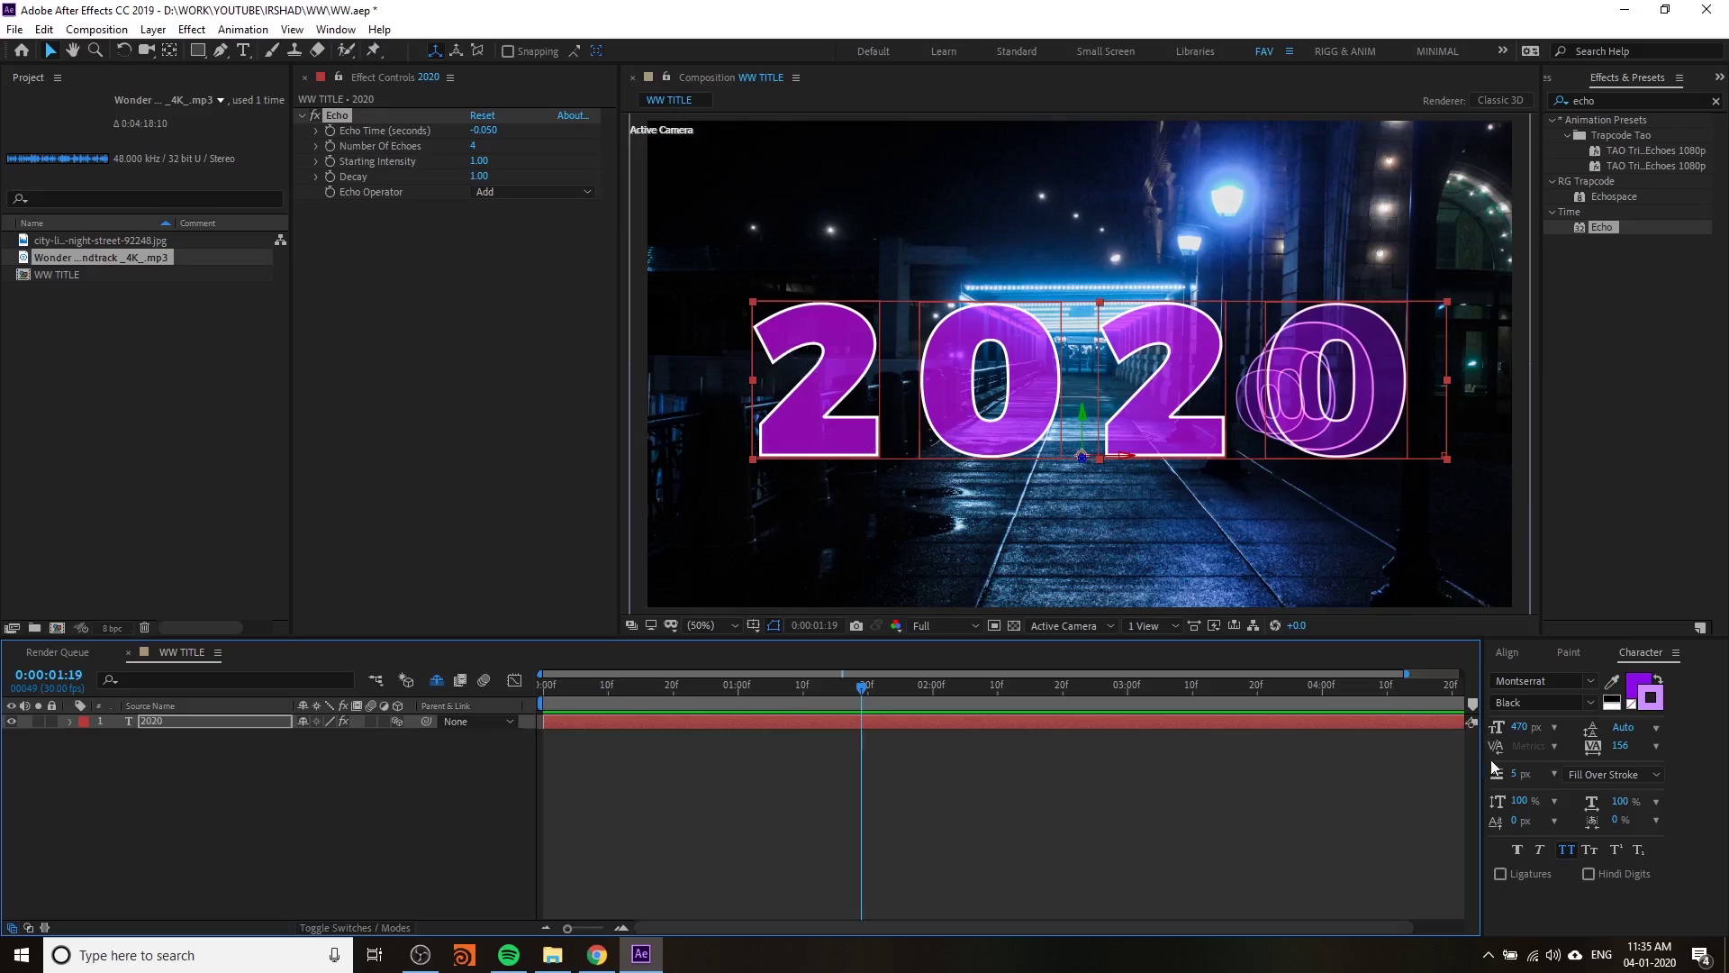
click(1553, 774)
click(1568, 829)
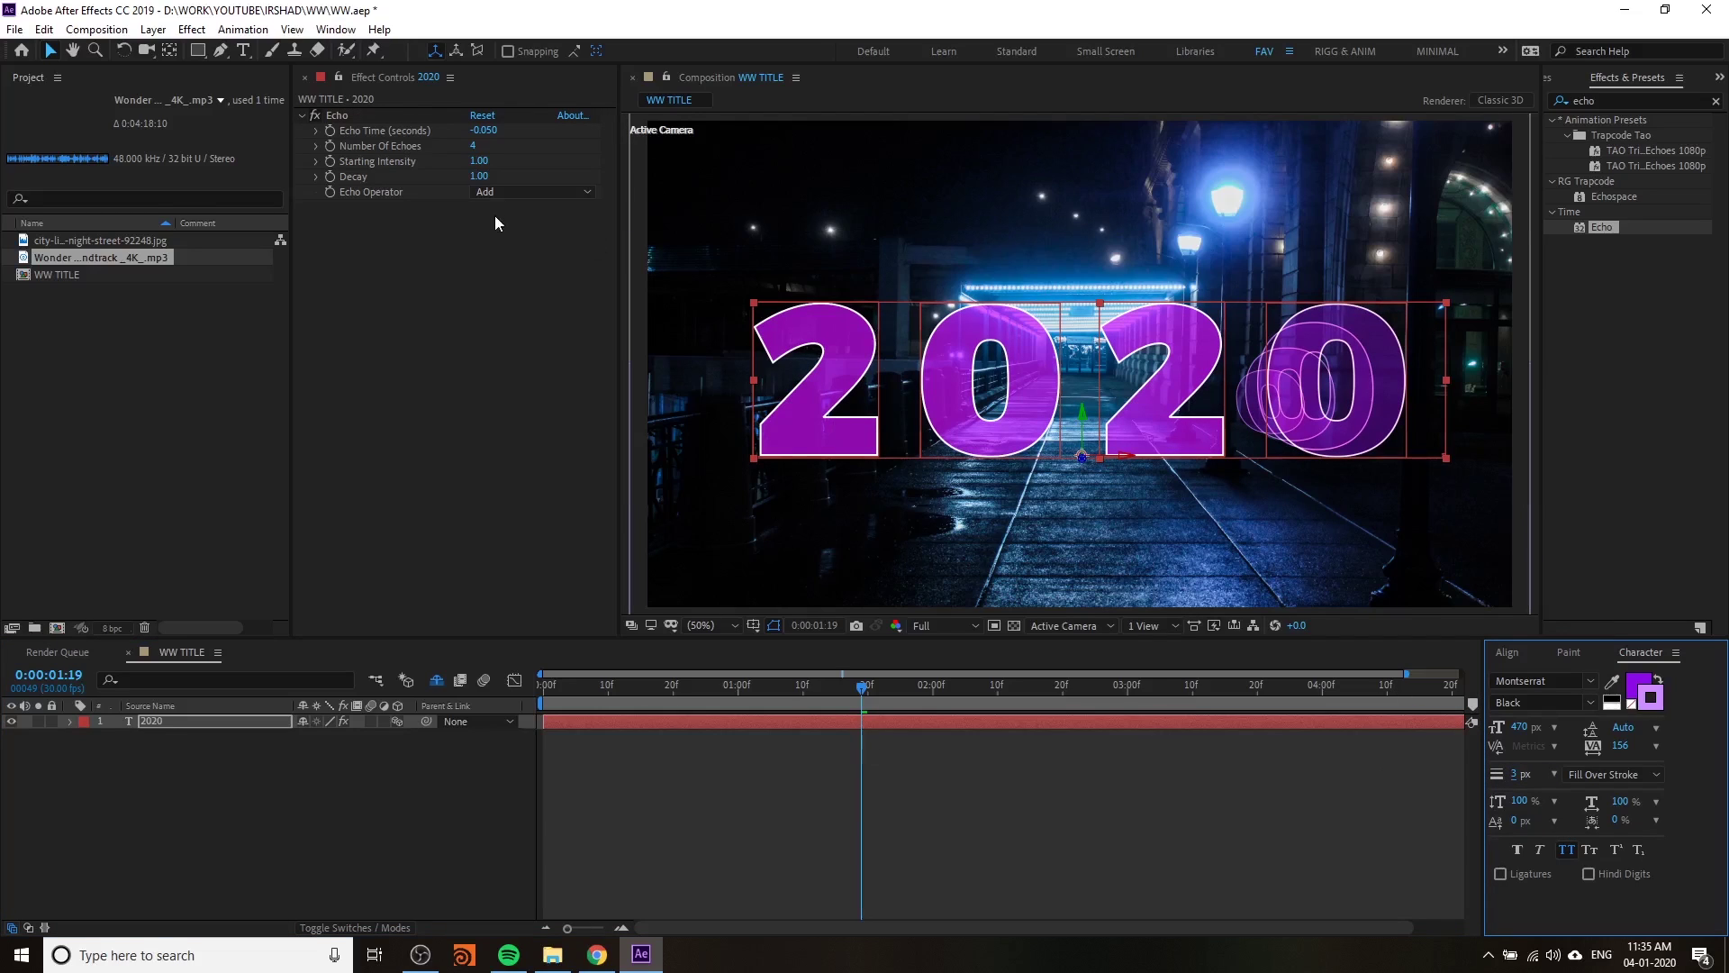
- Set Echo Decay to 0.50 and change the Echo Operator to Screen
click(480, 178)
key(BackSpace)
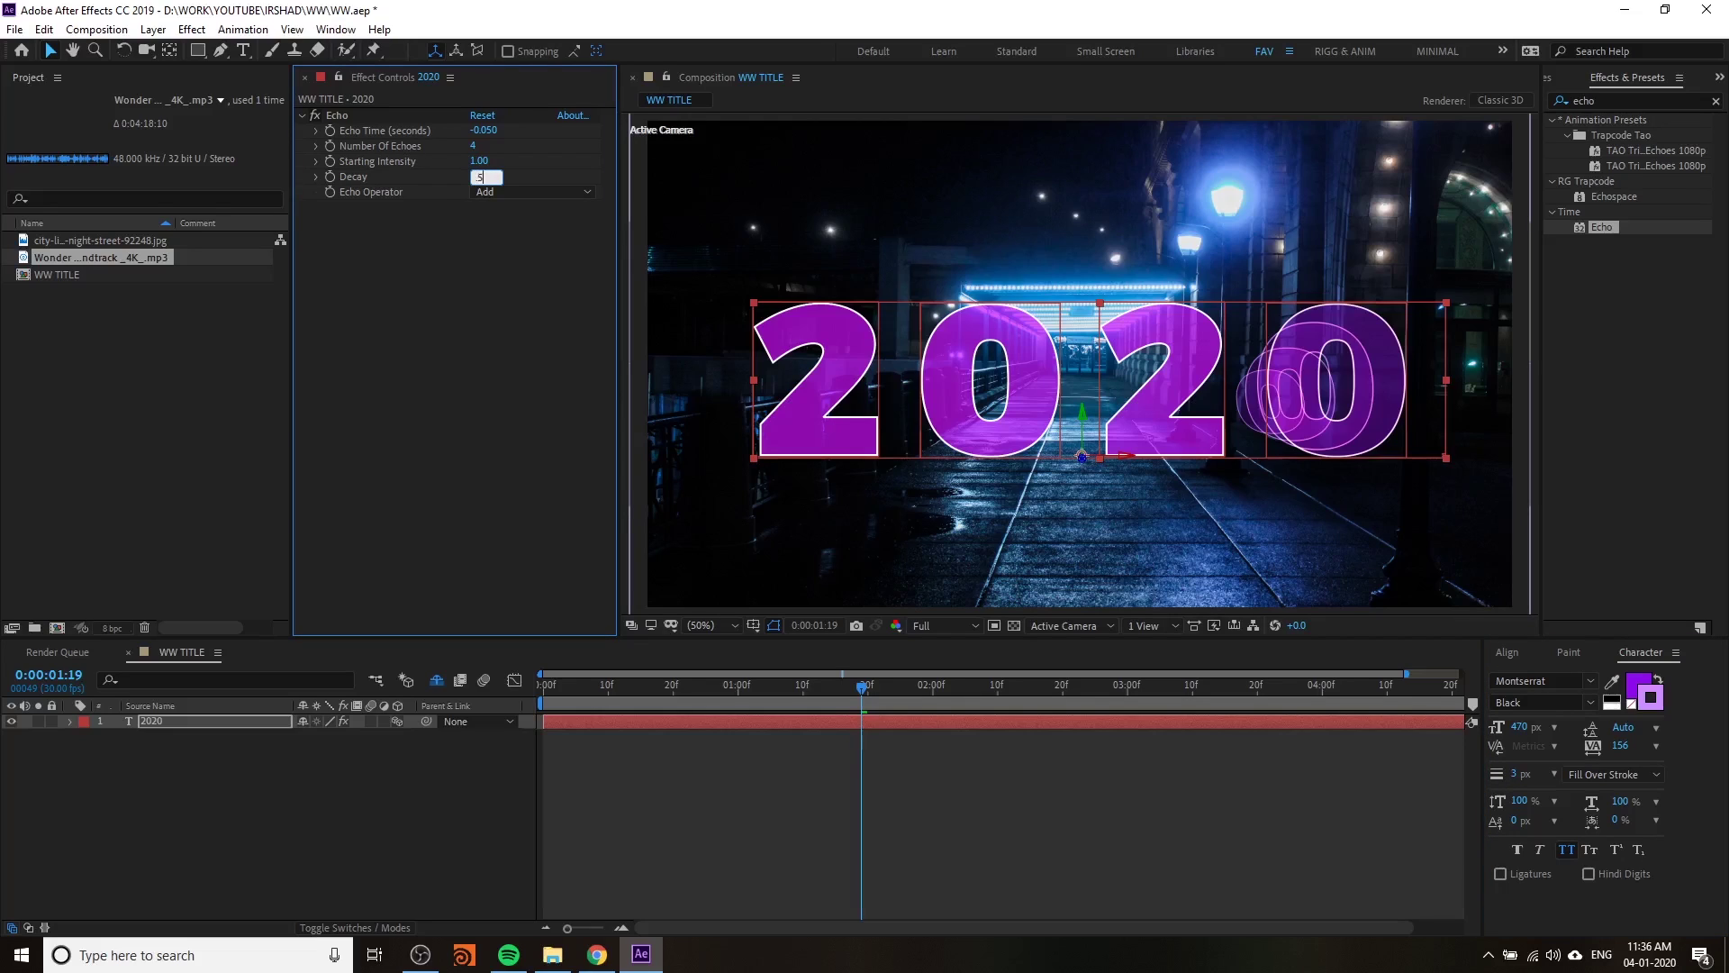
text(.5)
key(Return)
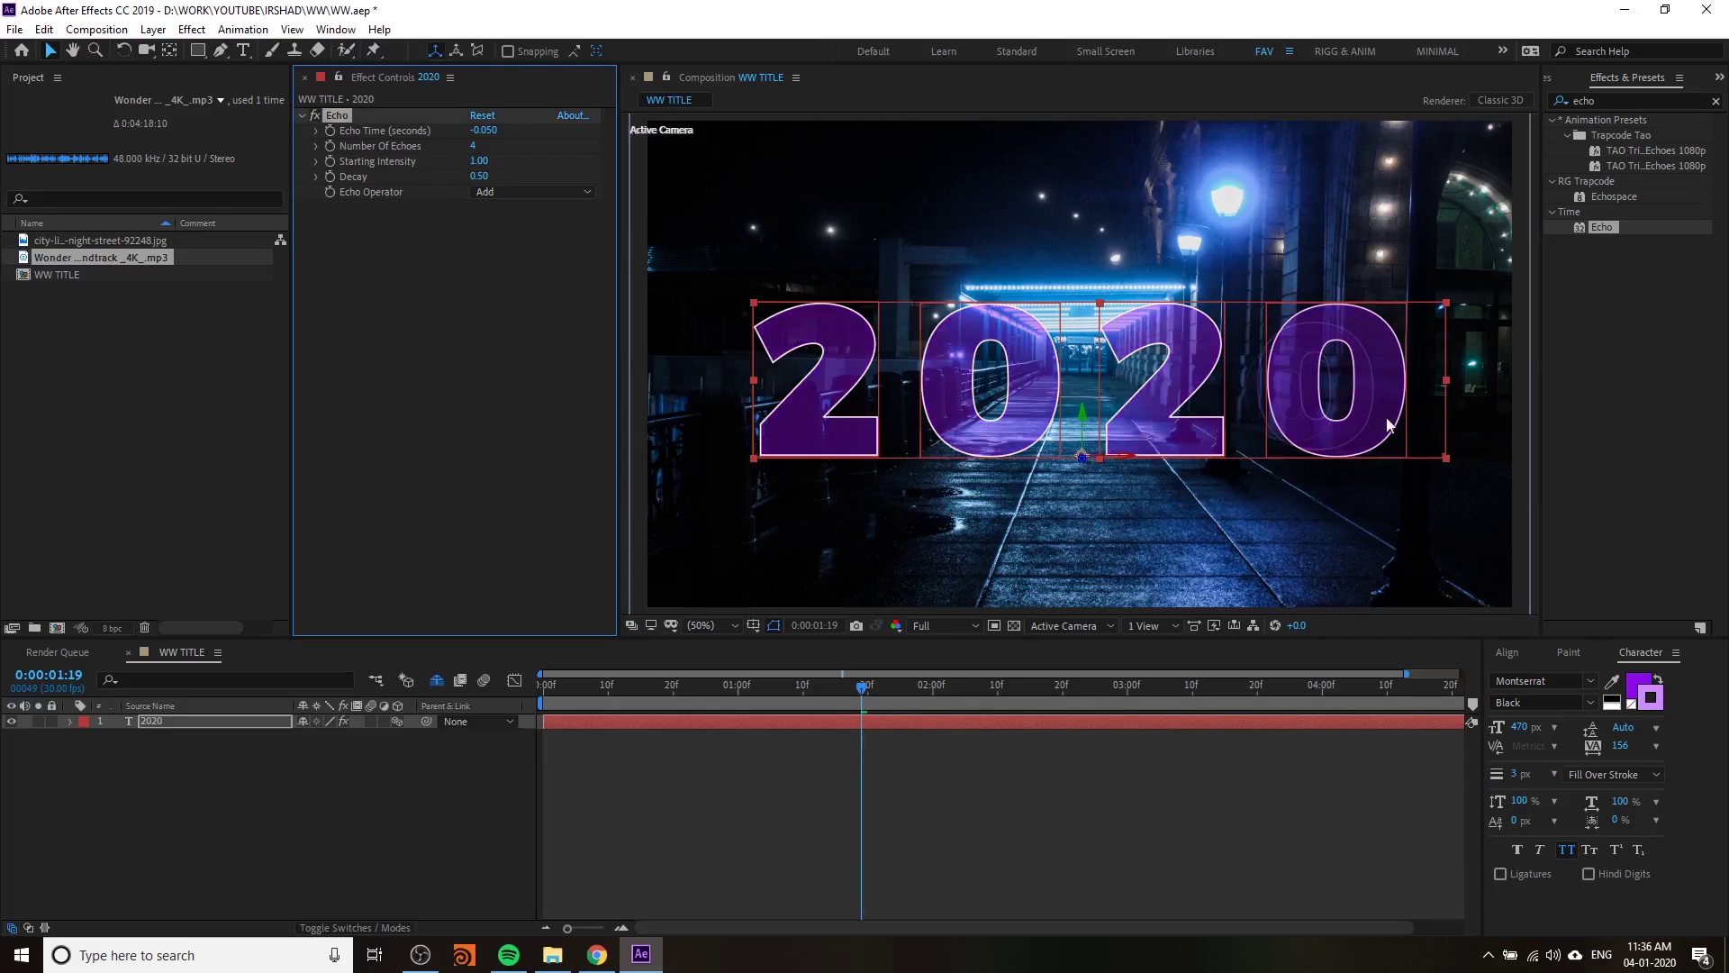
click(858, 694)
click(531, 192)
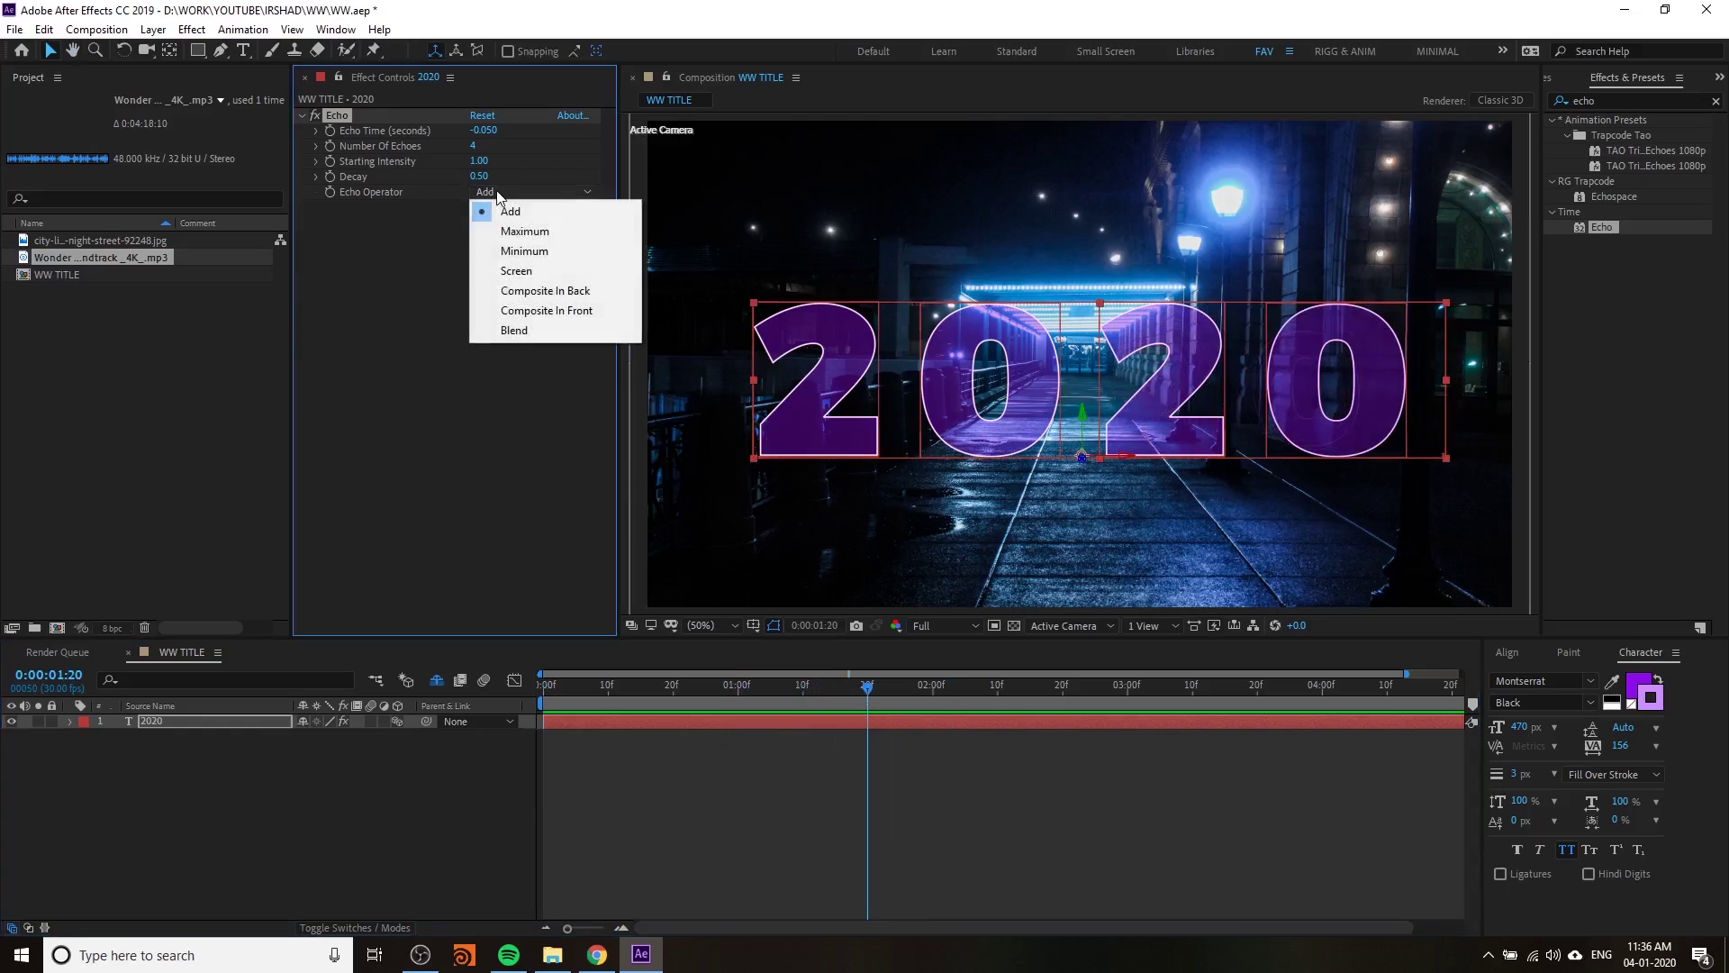
click(539, 271)
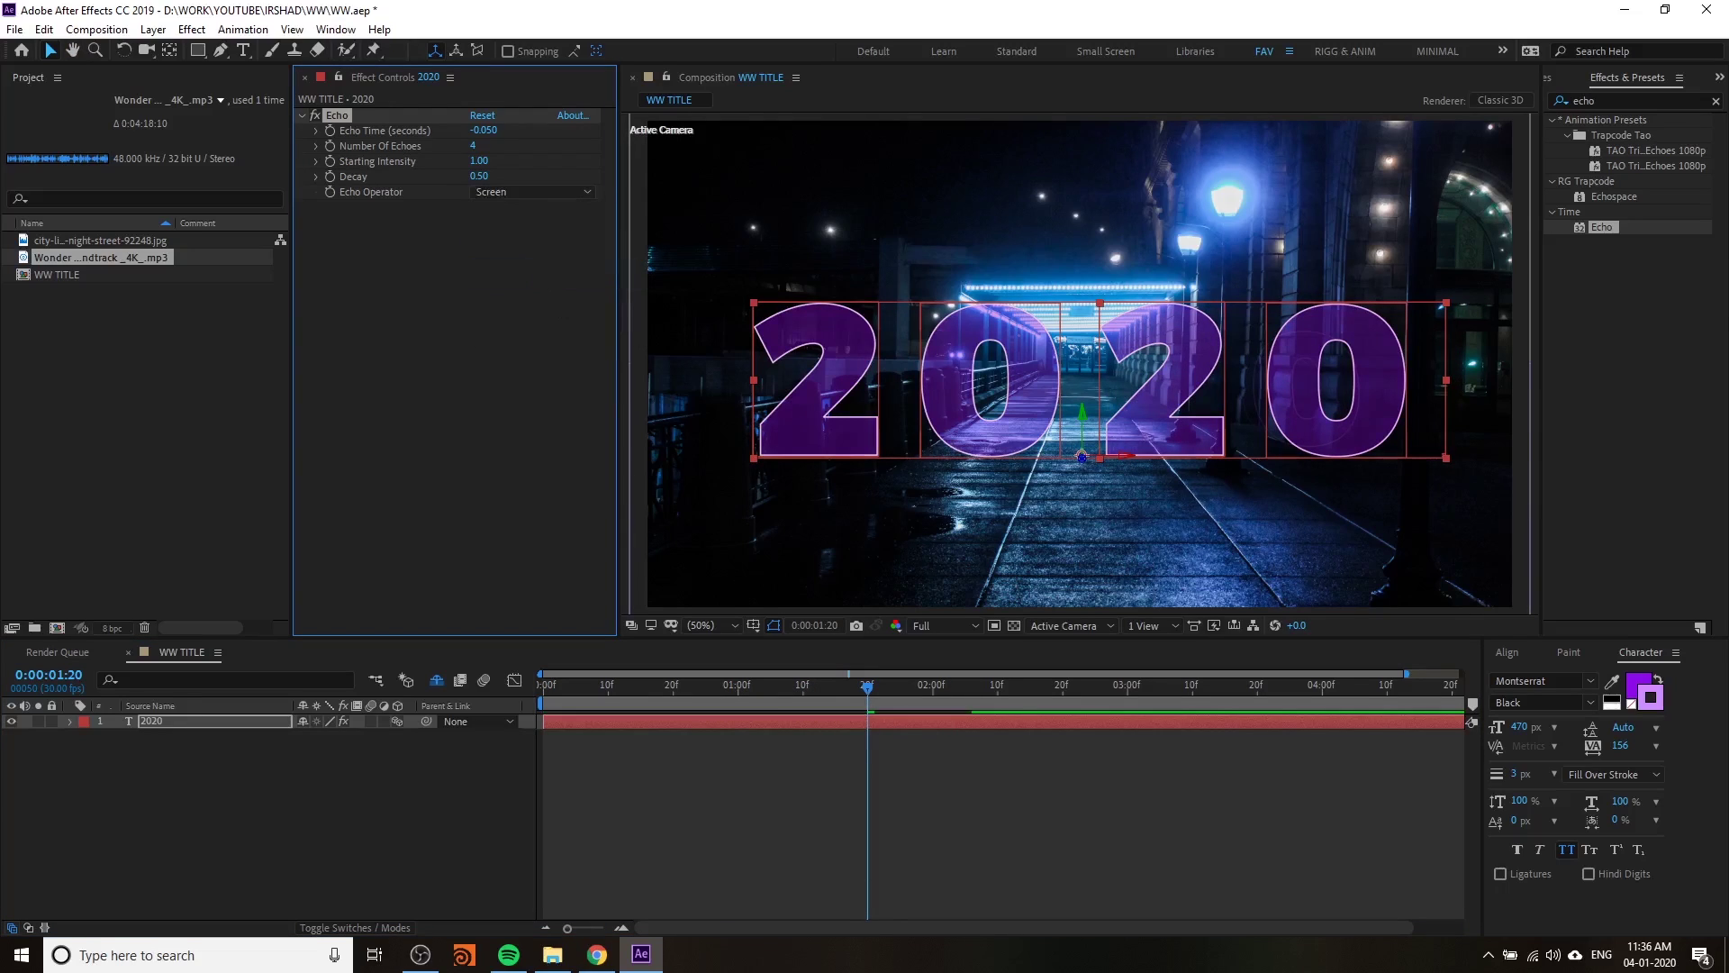
click(786, 691)
- Scrub the timeline to review the echoes, then collapse the Echo effect
drag(783, 695, 937, 704)
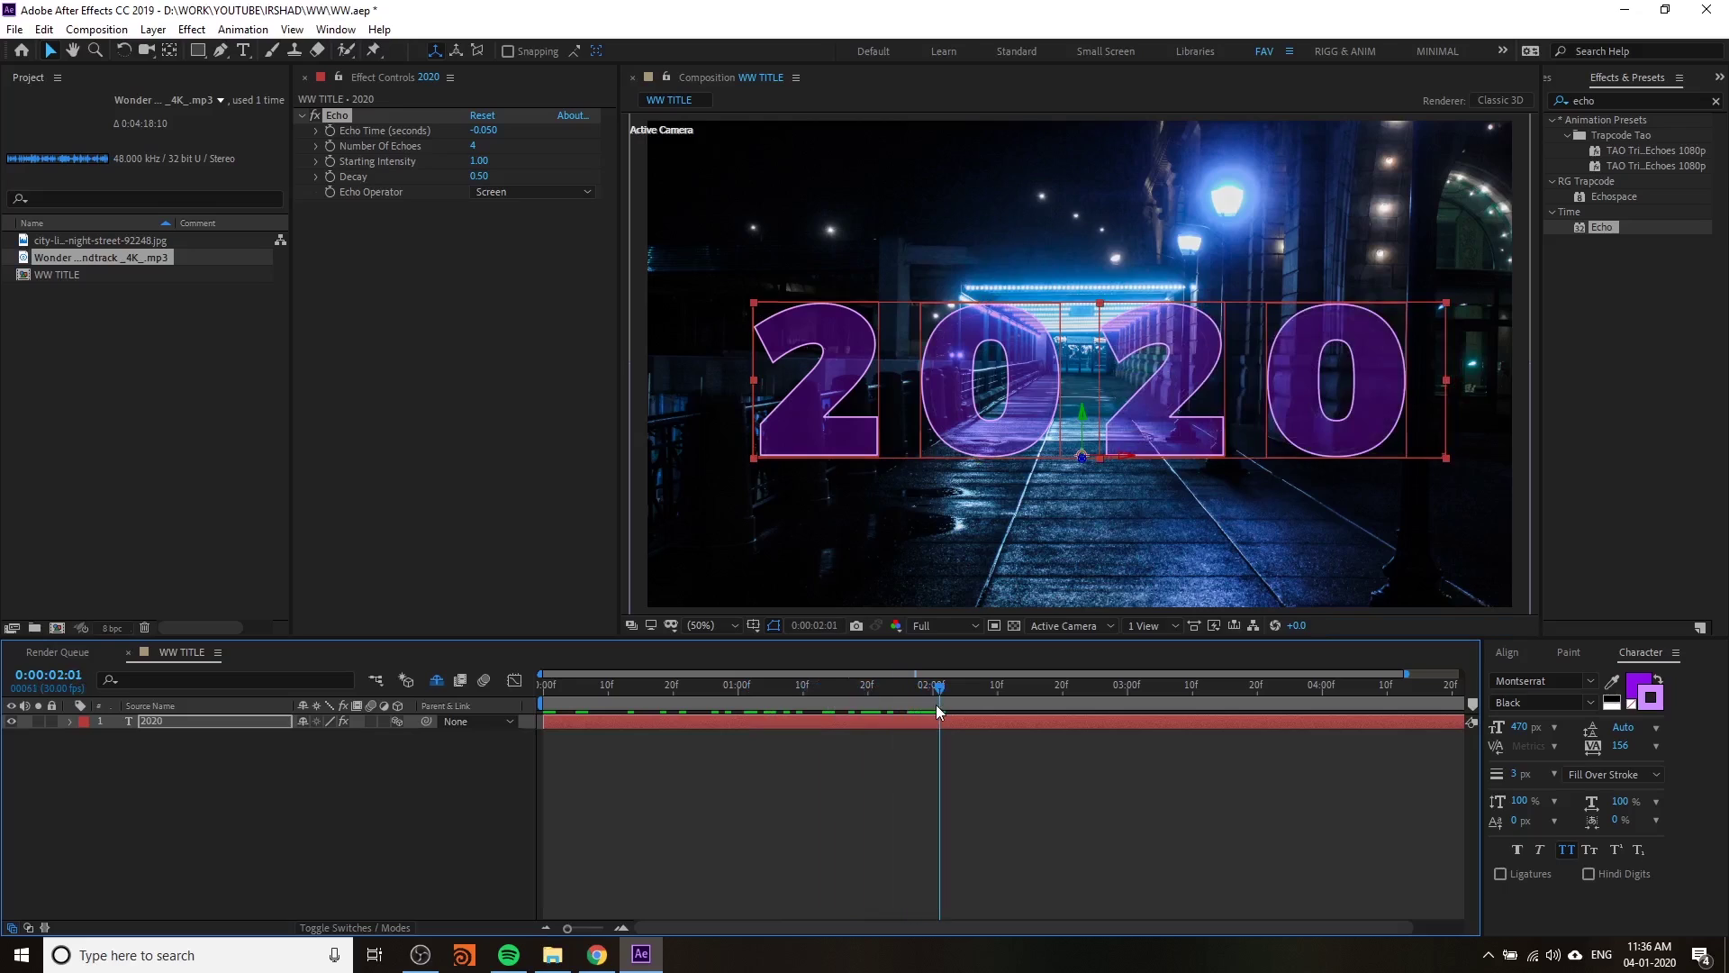
click(1643, 684)
click(791, 723)
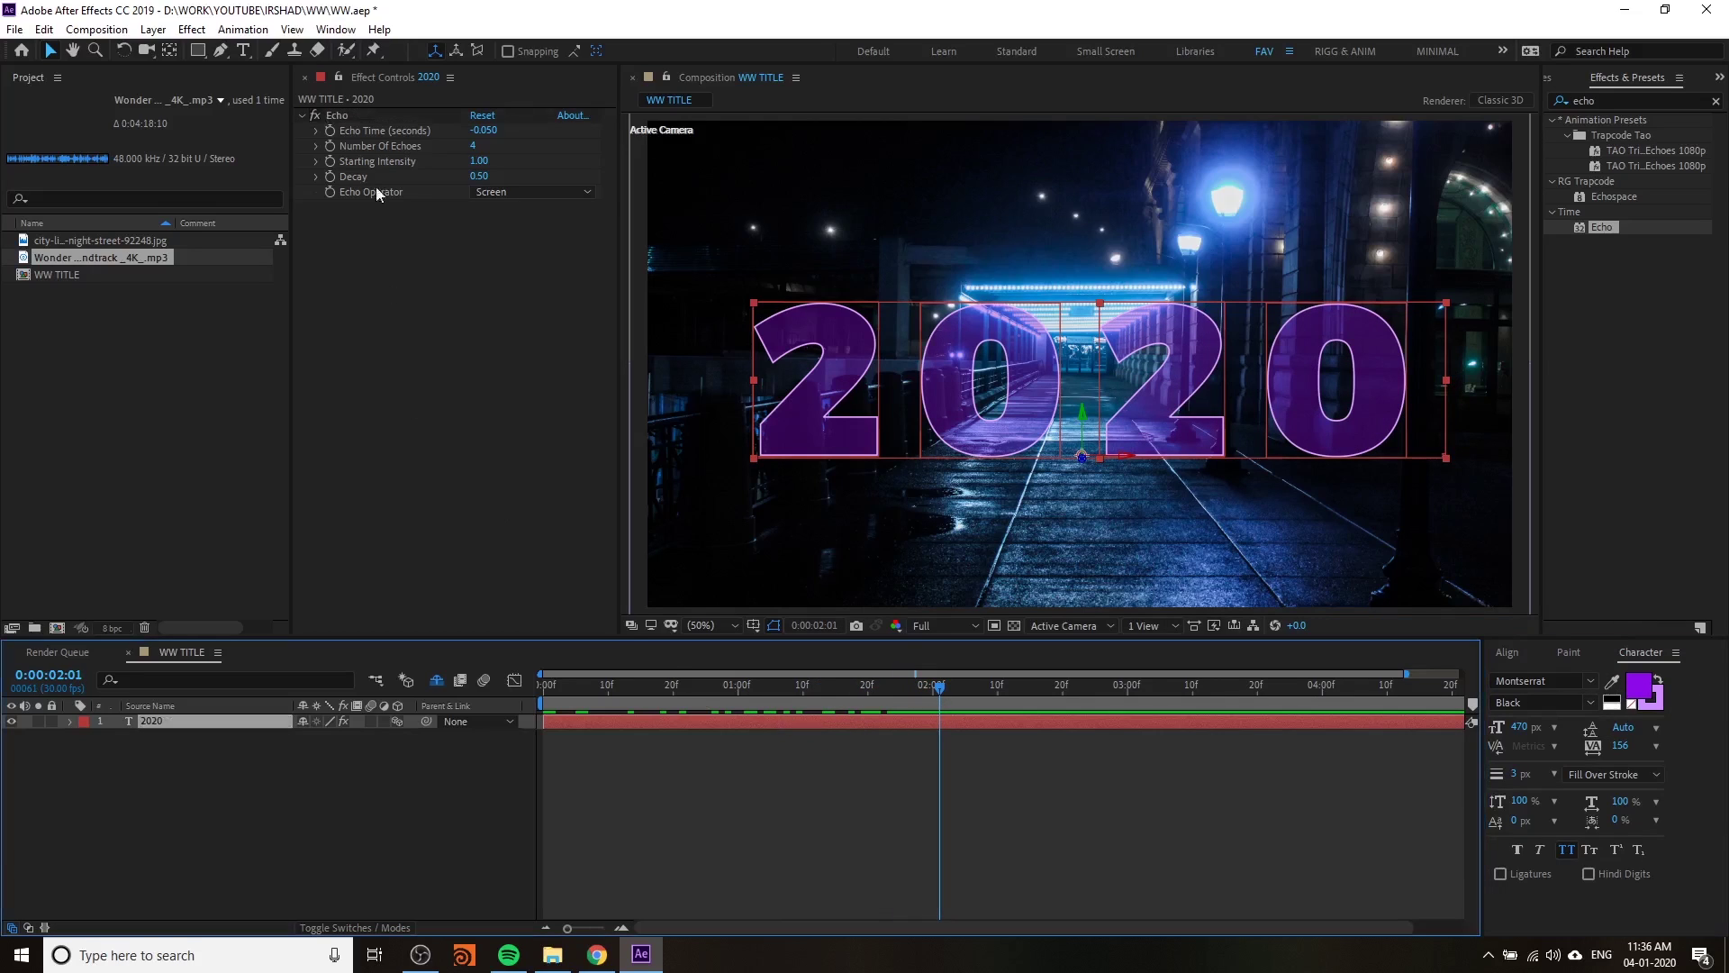
click(314, 117)
- Apply Glow to the 2020 layer and raise Glow Threshold to about 79.6%
click(337, 117)
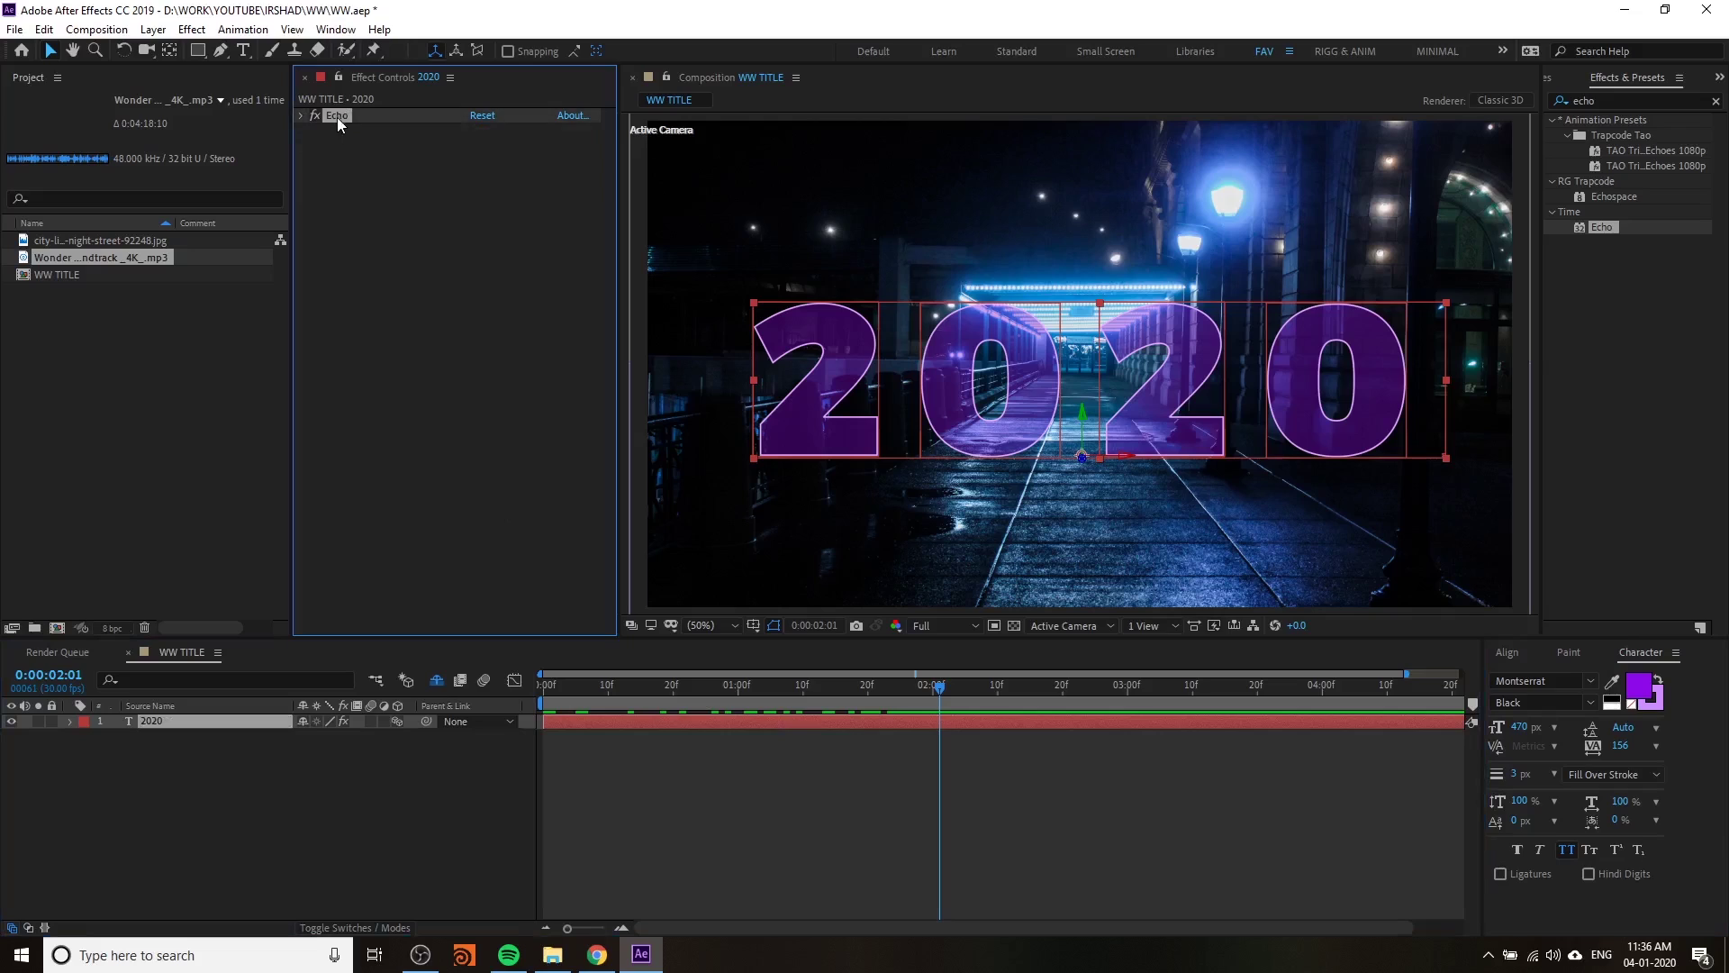
click(1621, 101)
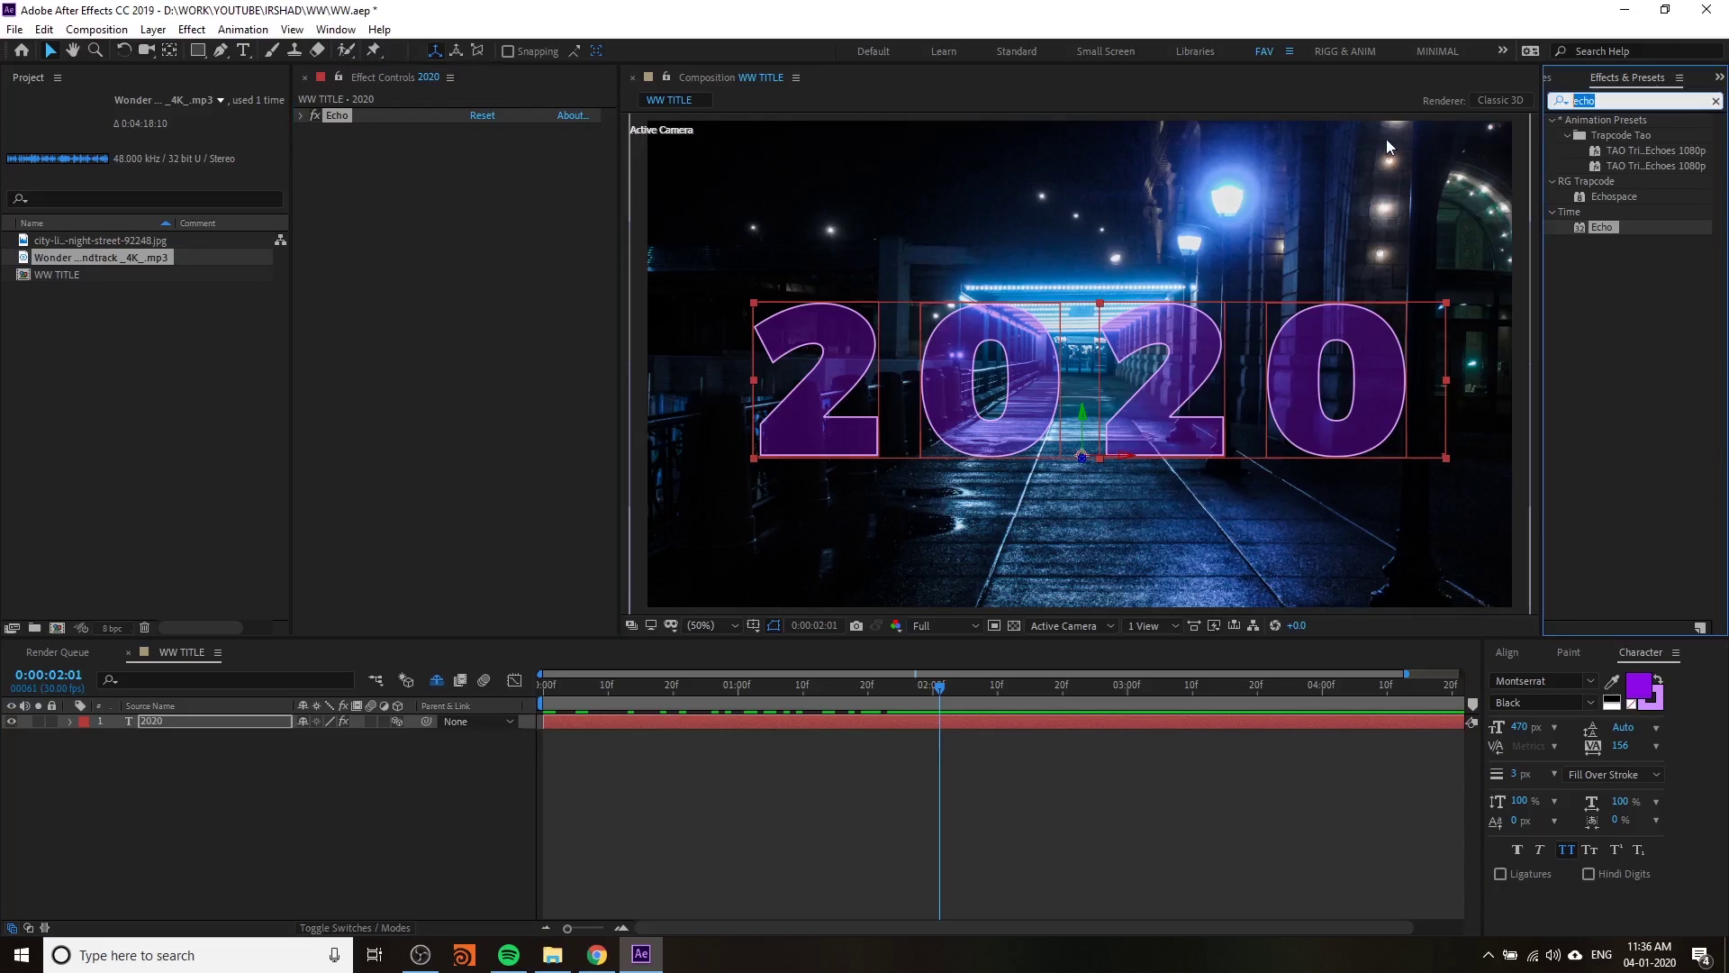
text(glow)
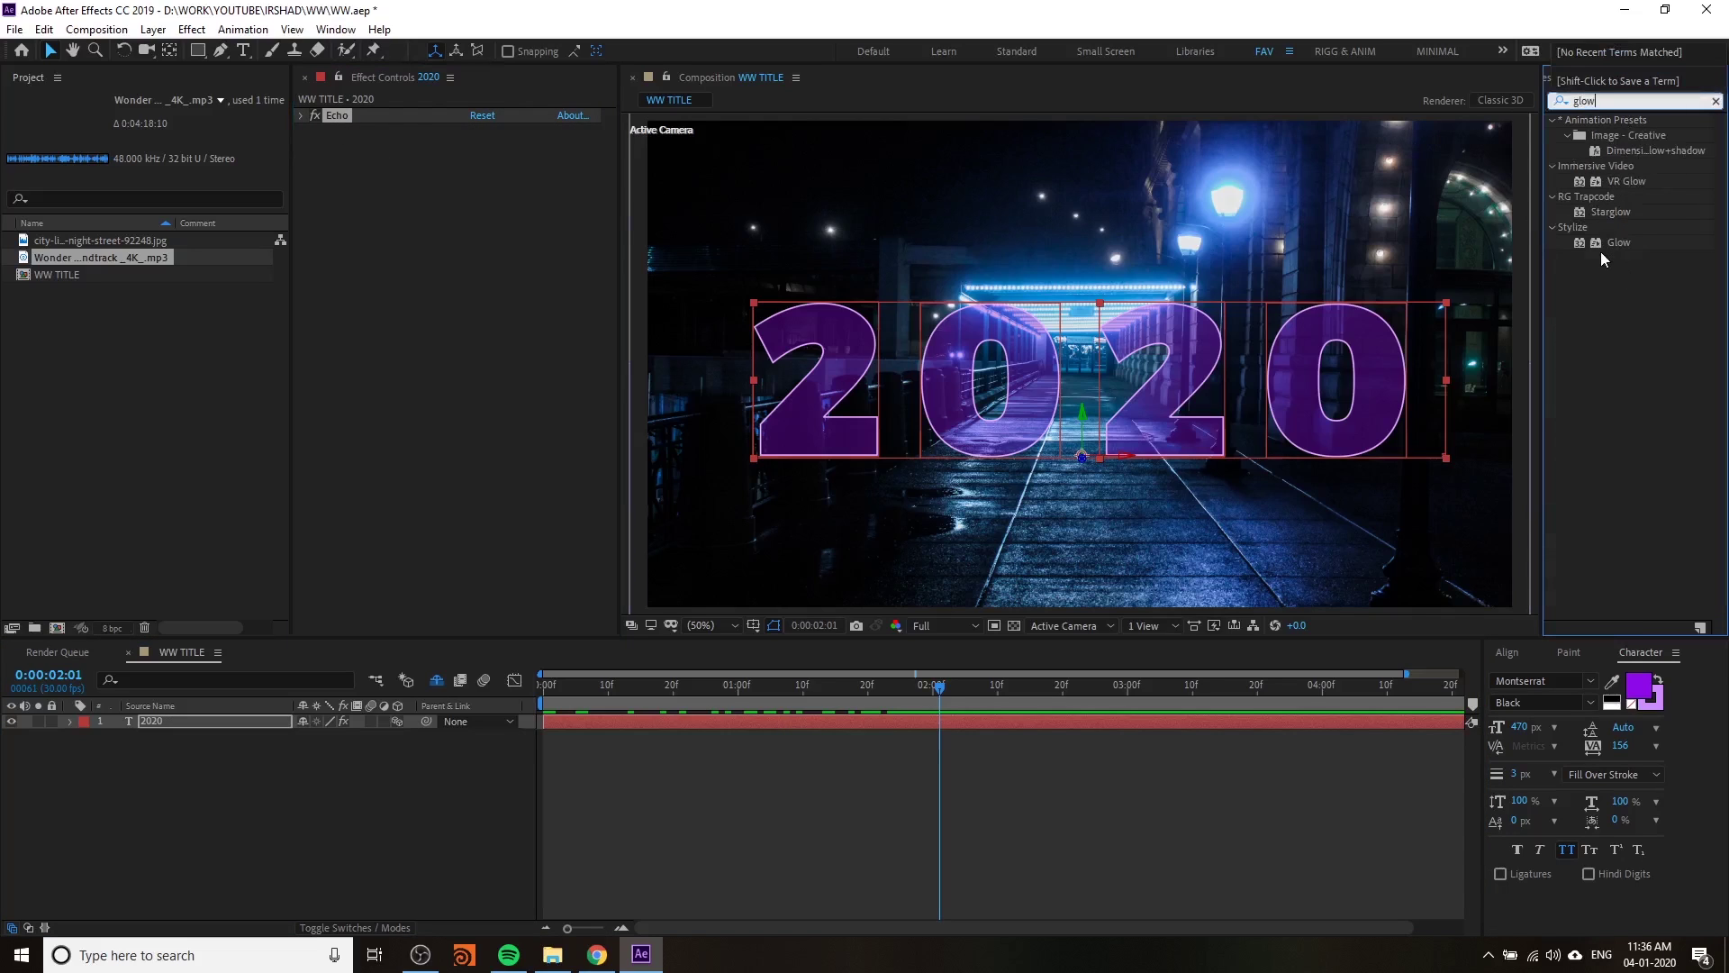
drag(1619, 243, 935, 722)
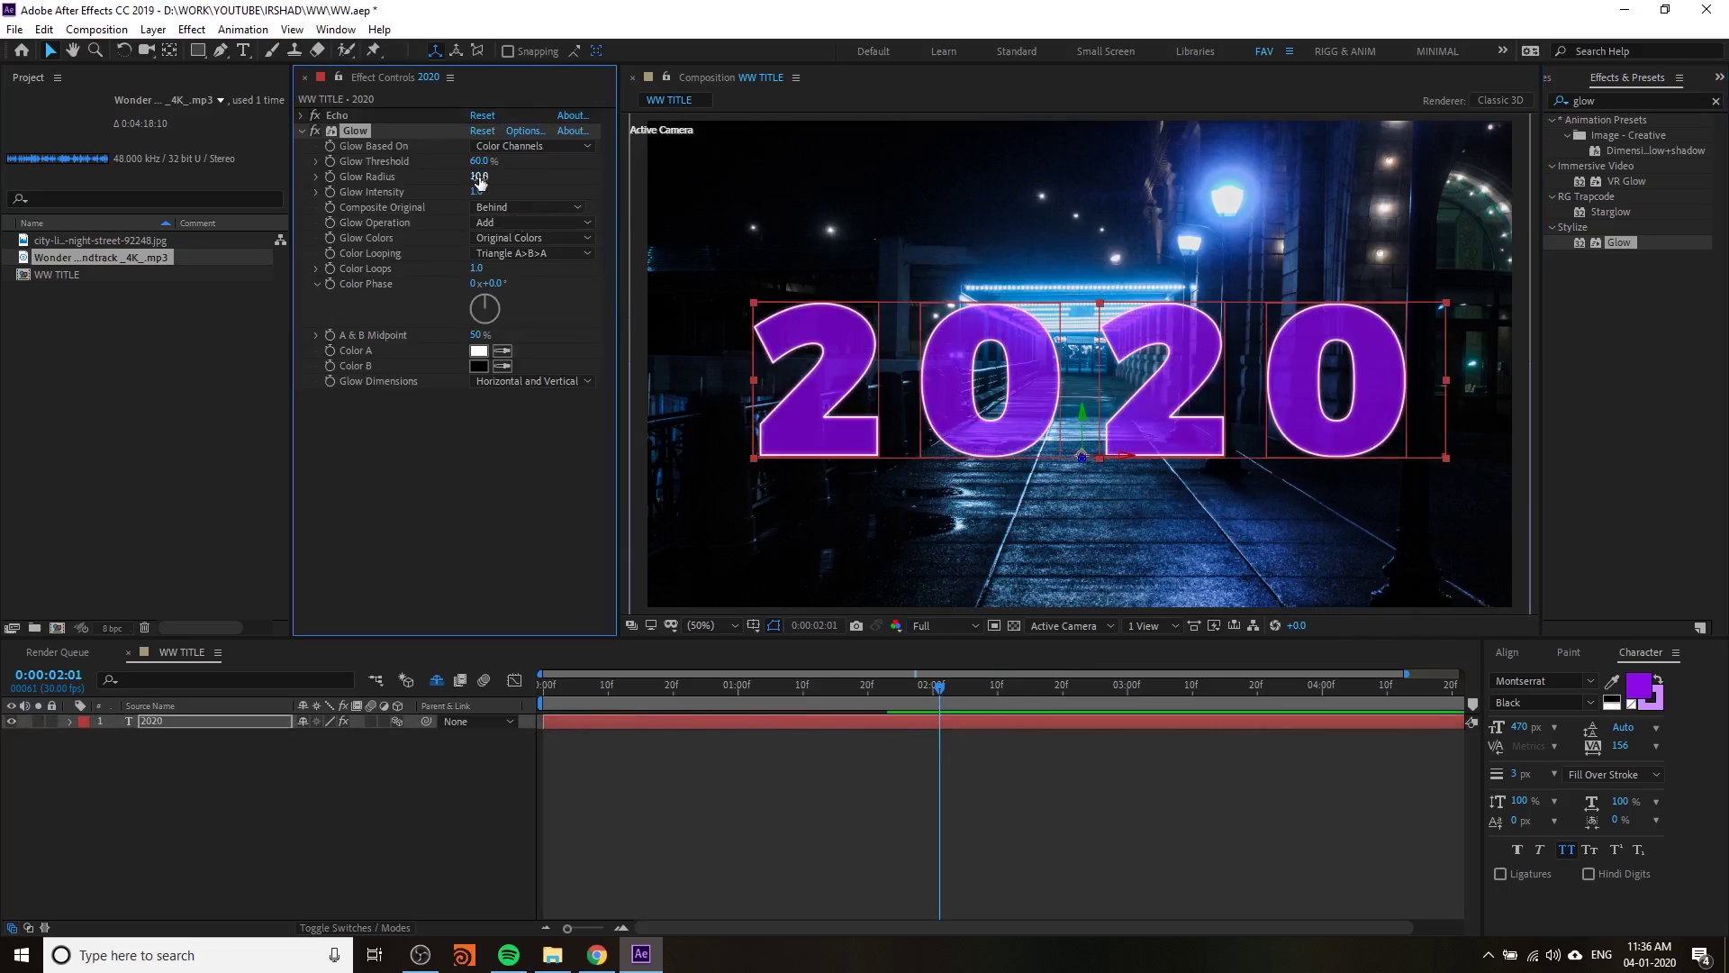
drag(478, 161, 534, 173)
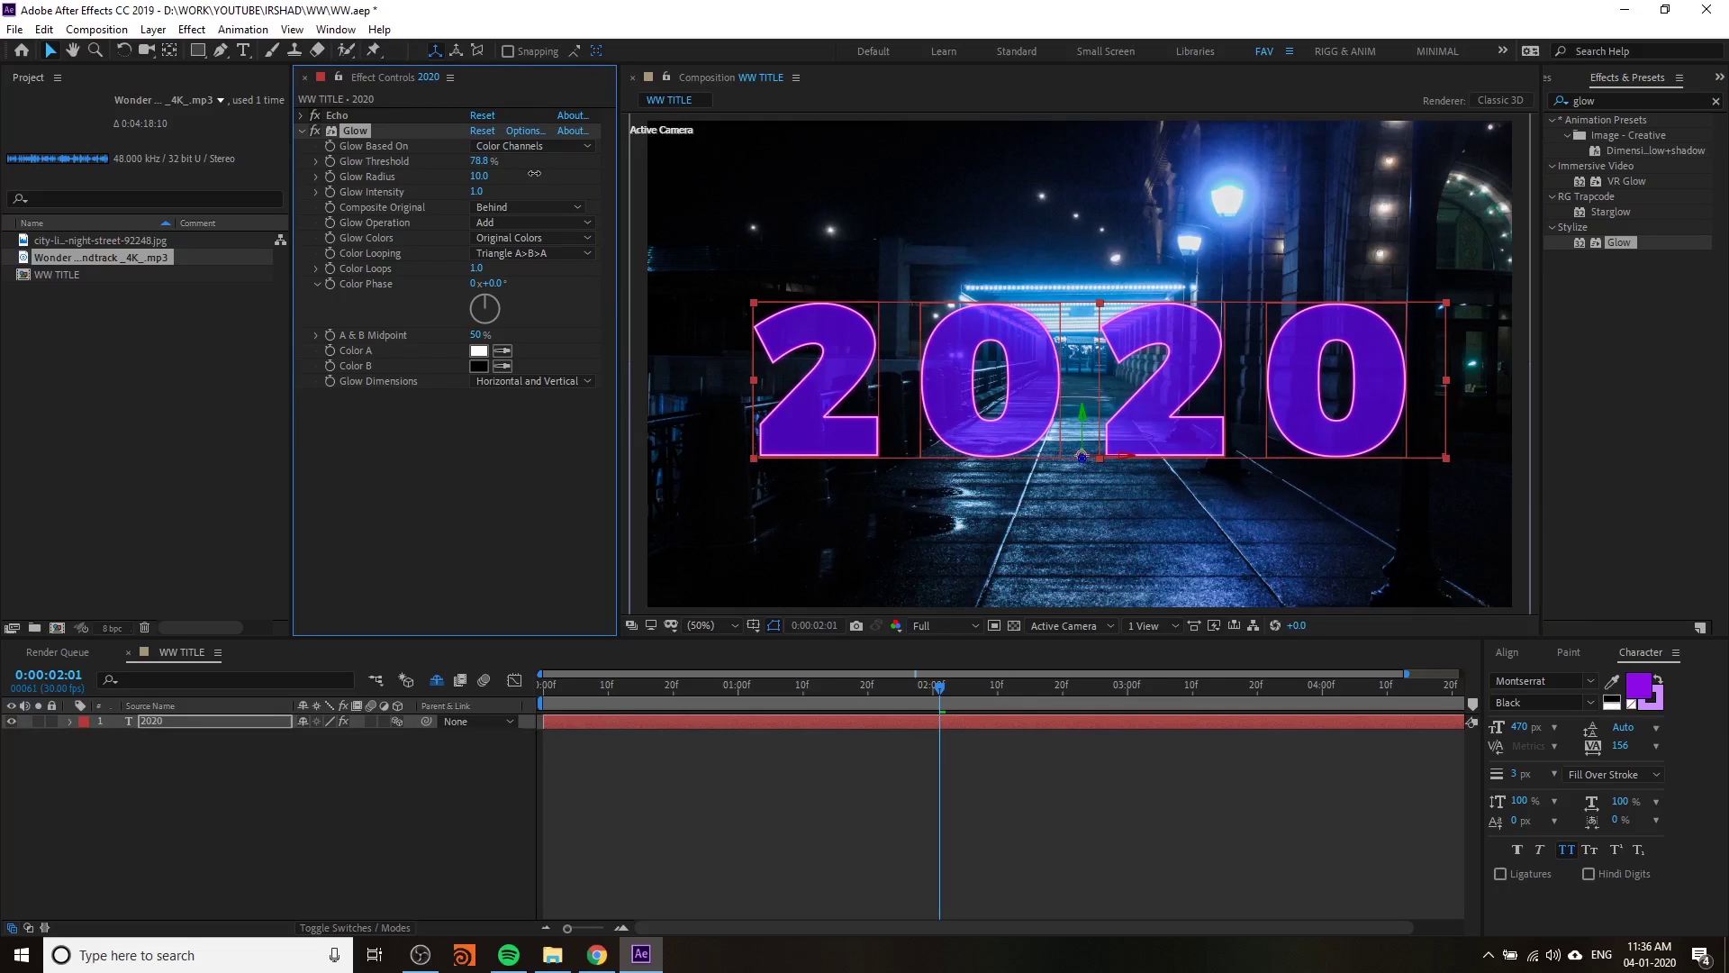
- Preview and scrub the glowing title entrance, then bring up the 1984 trailer reference
drag(940, 686, 543, 712)
key(space)
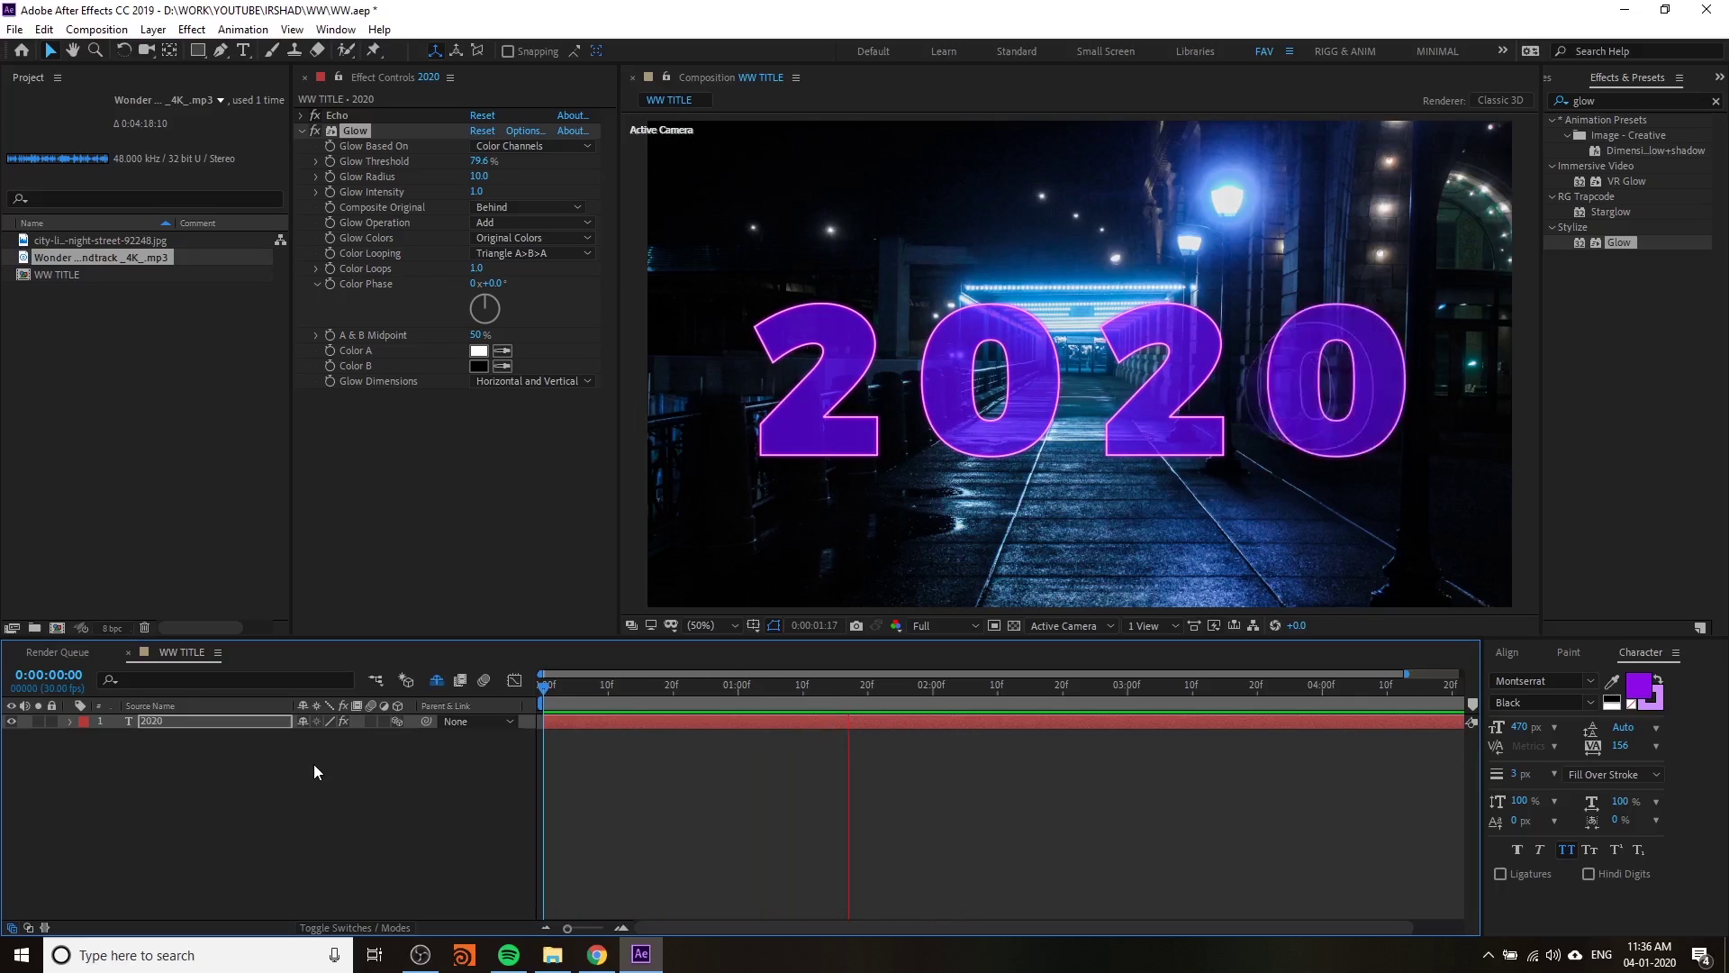
key(space)
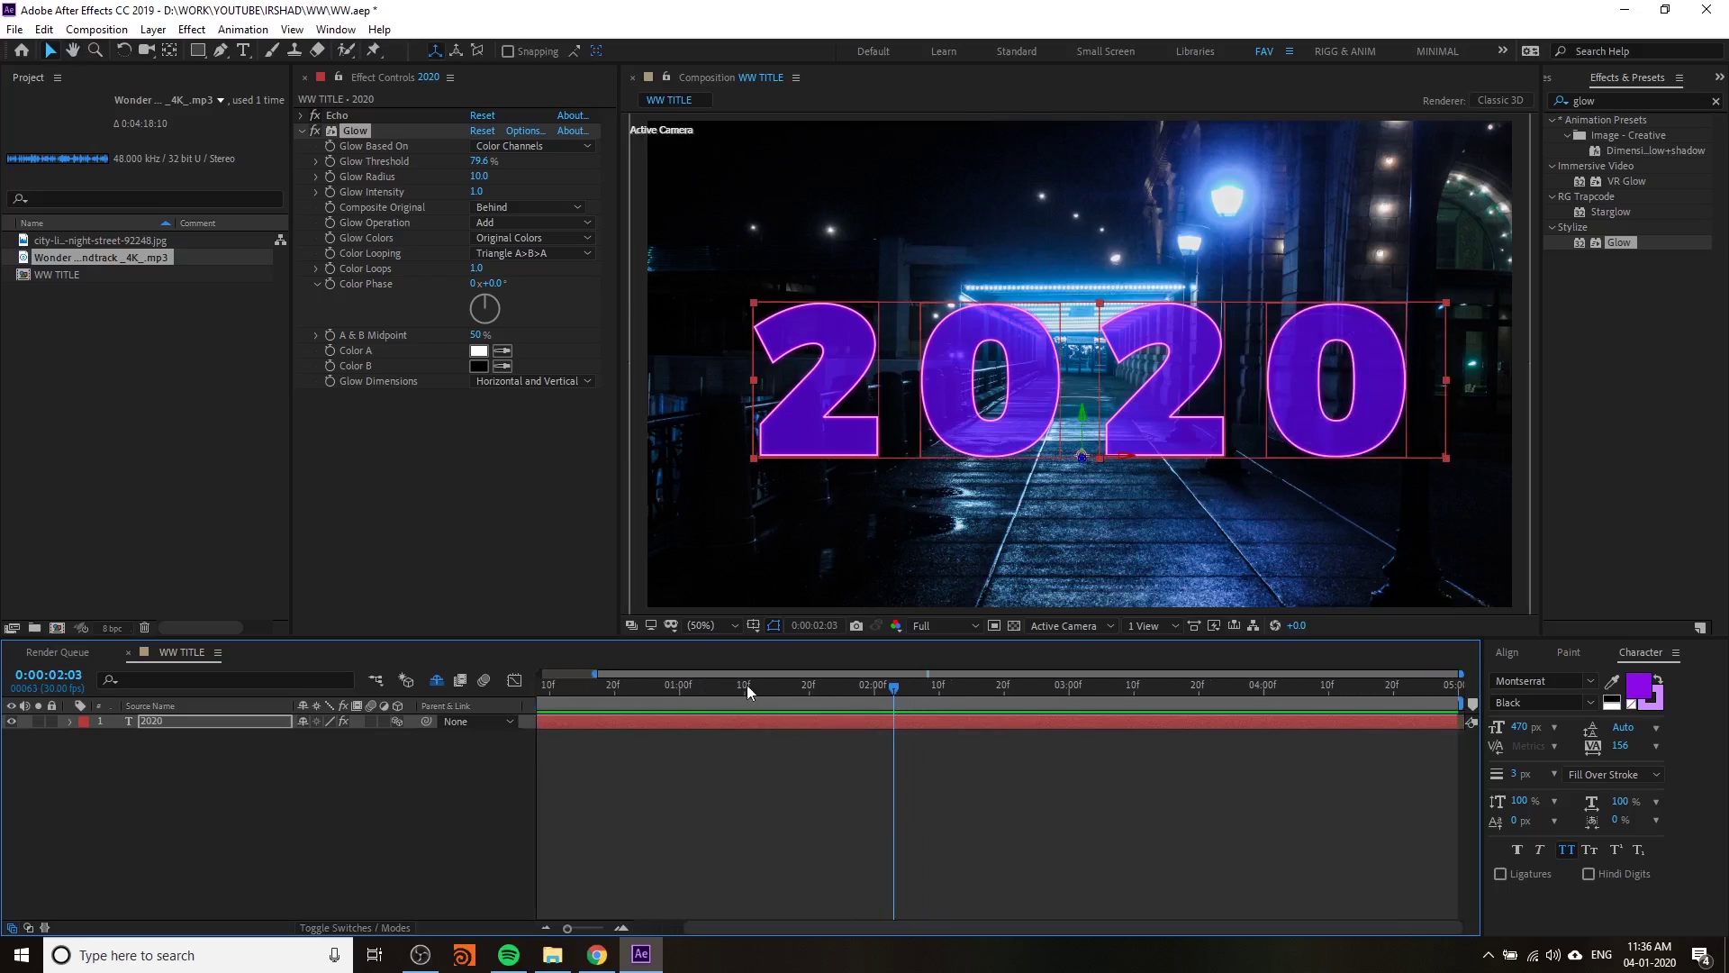
click(593, 688)
drag(590, 689, 842, 705)
click(597, 955)
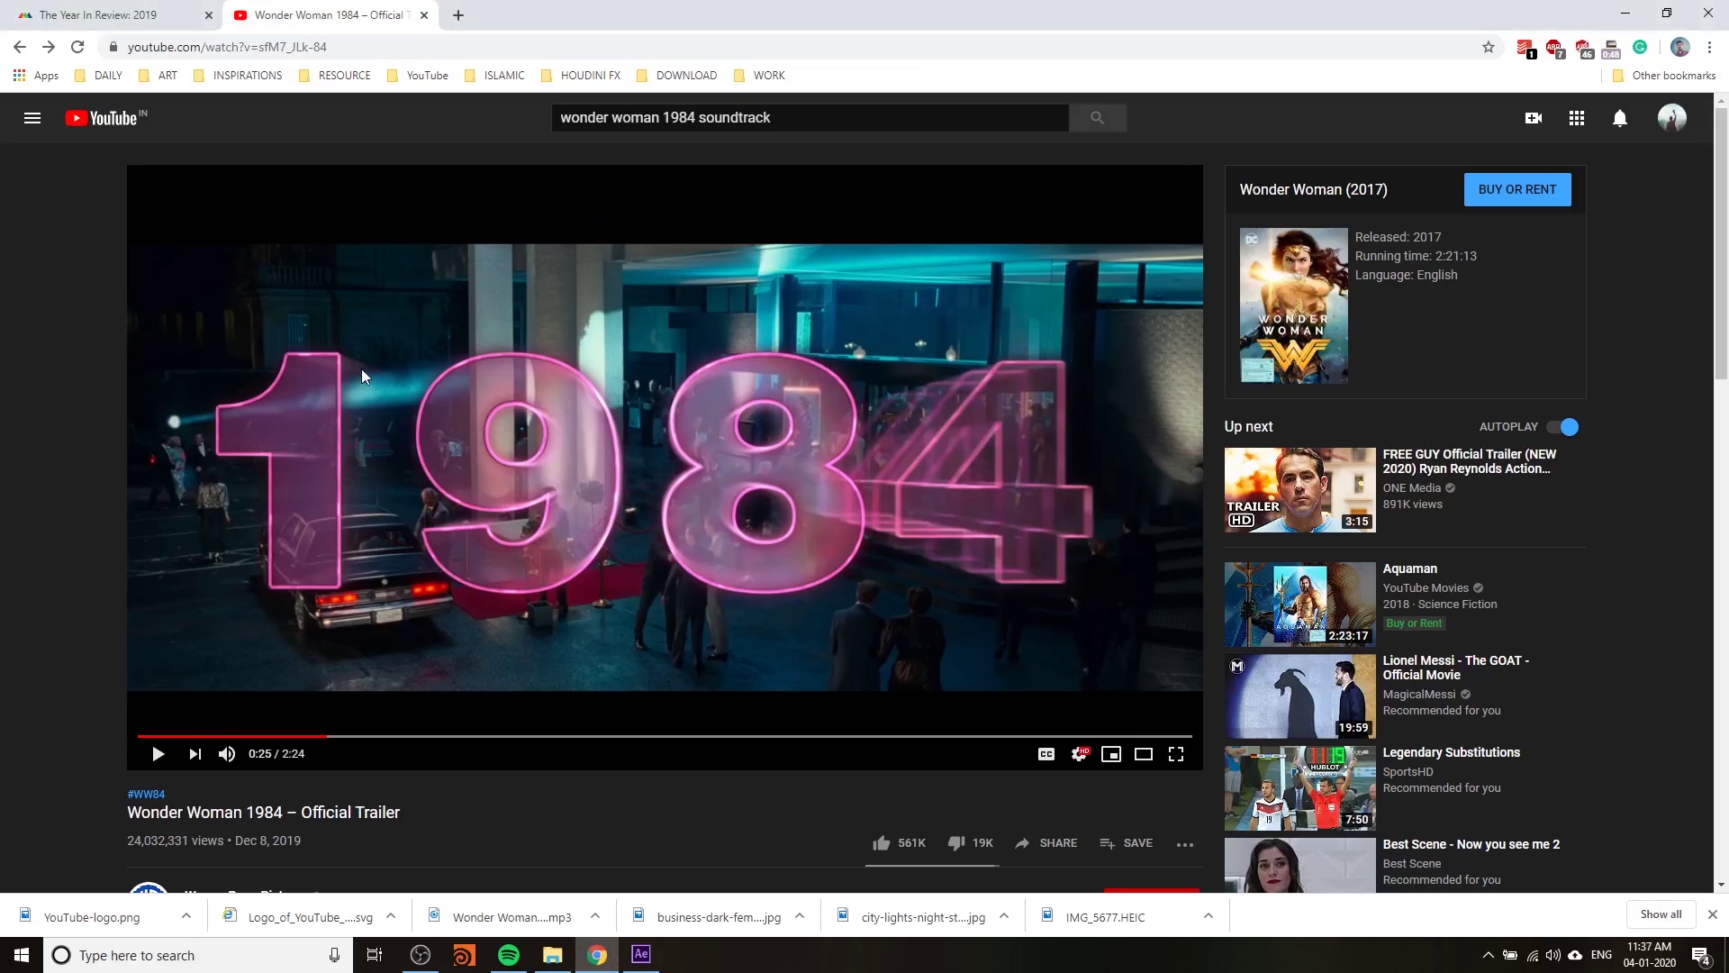
- Search for 'cc light' and apply CC Light Burst 2.5 to the 2020 layer
click(640, 954)
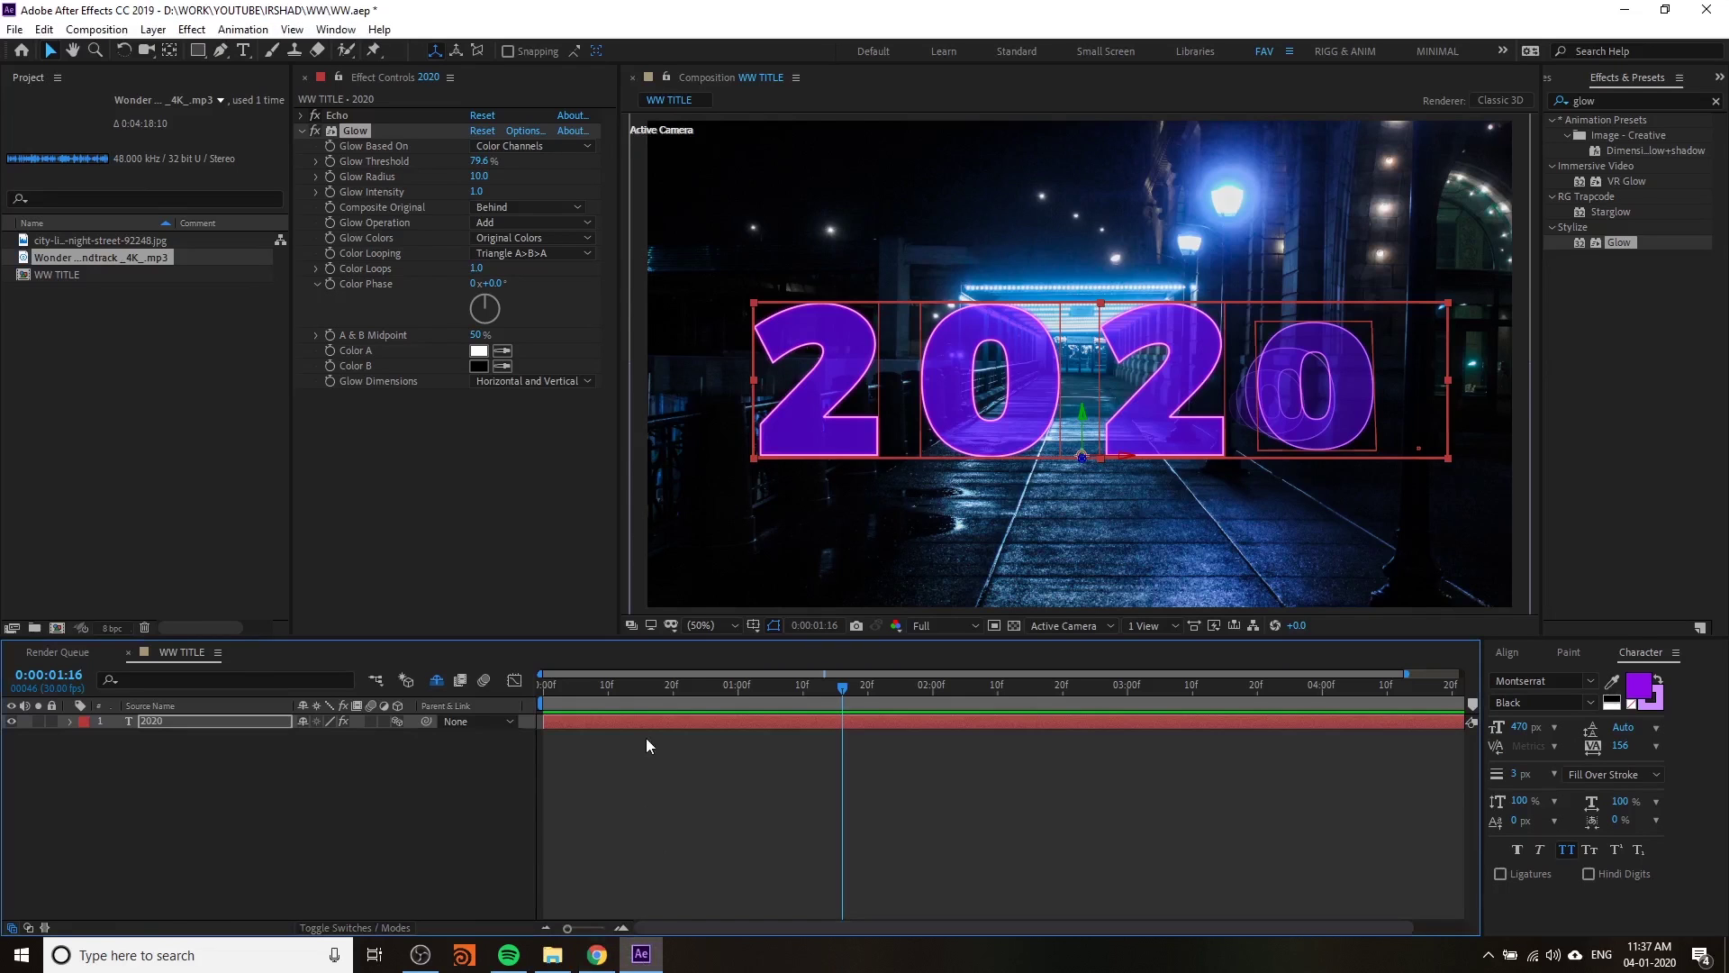
click(1617, 101)
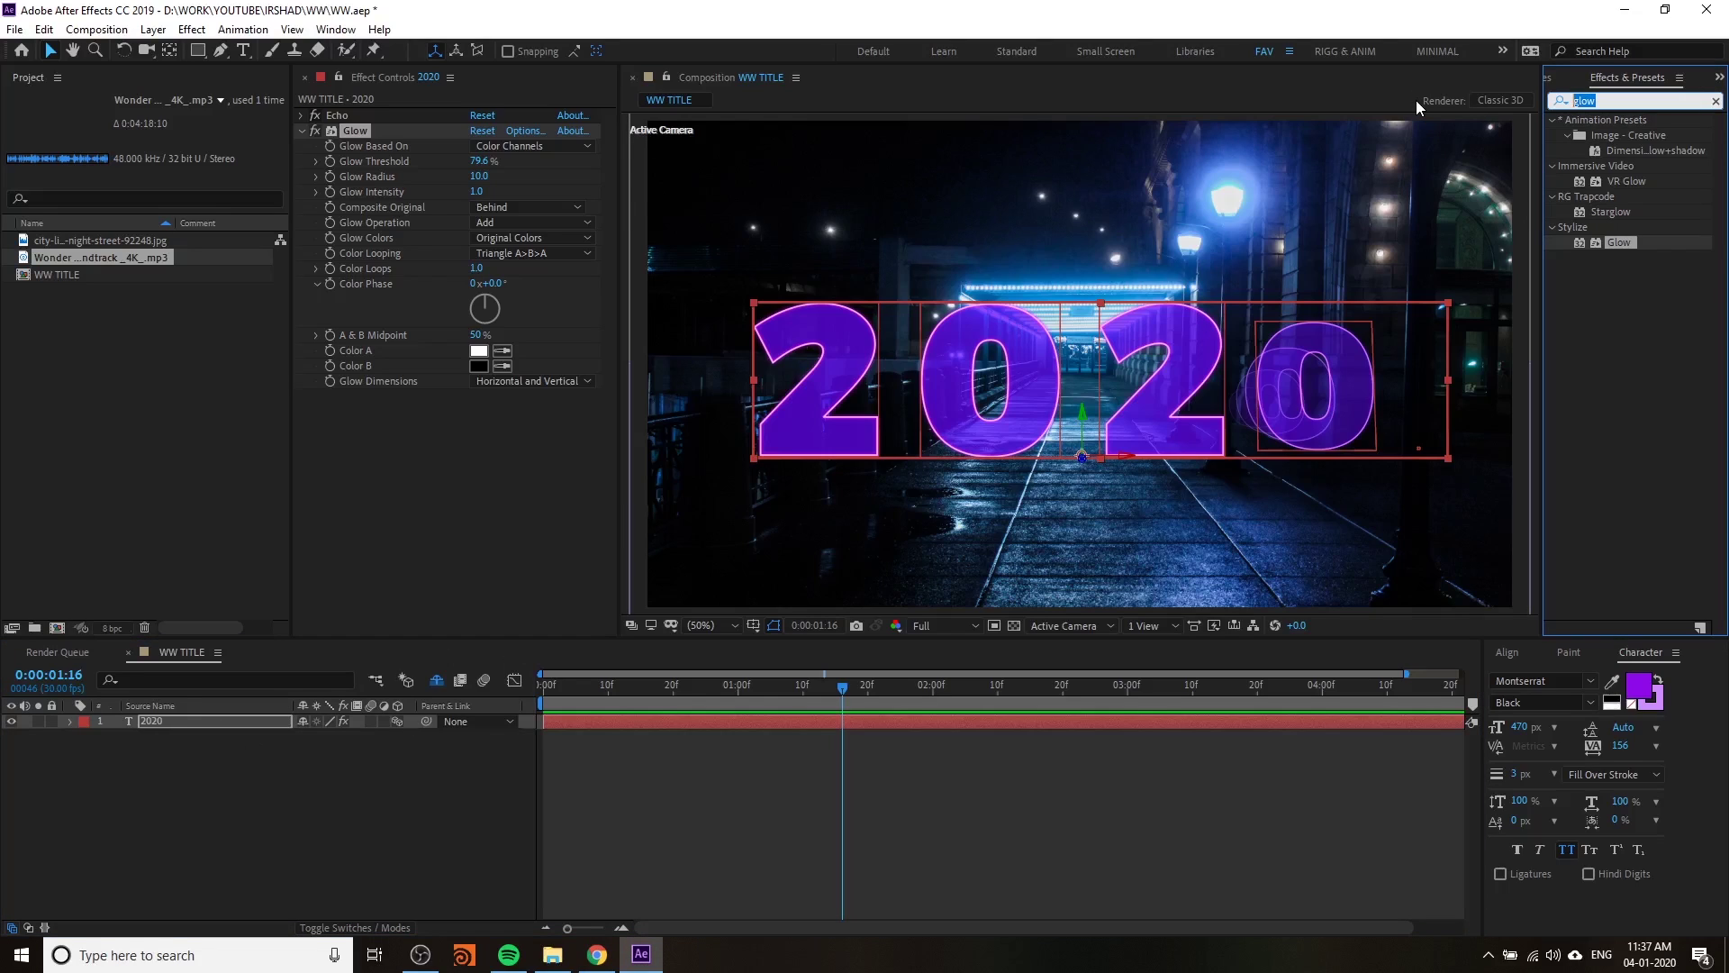
text(cc light)
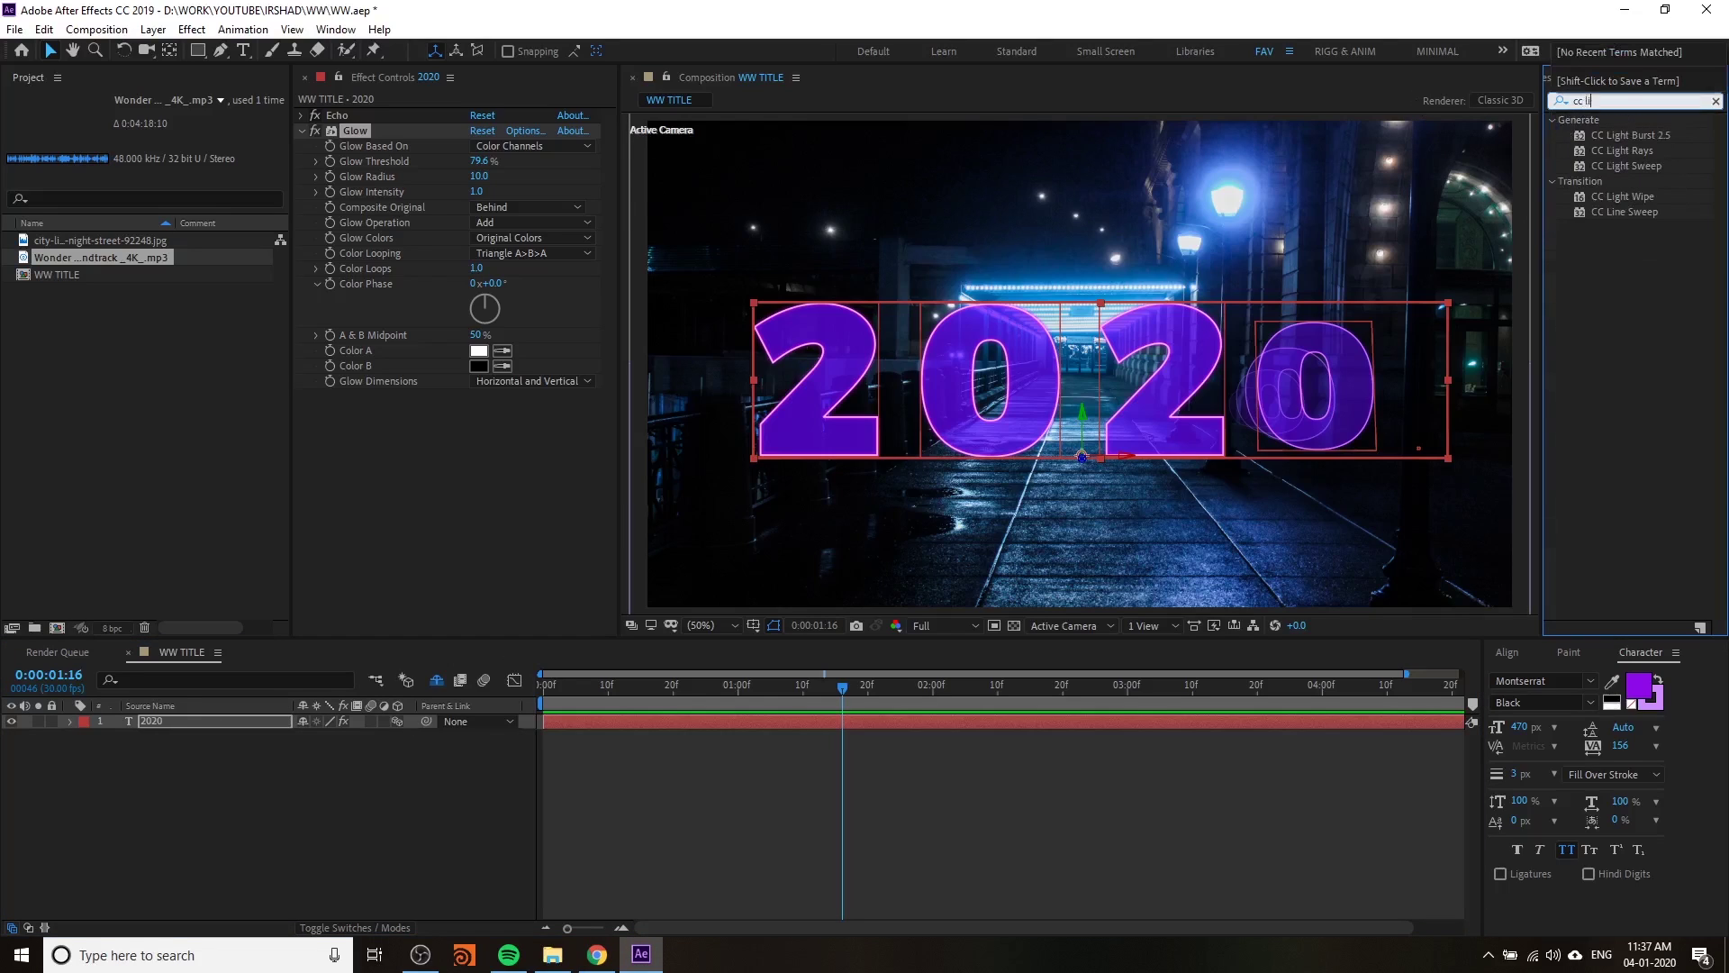
click(1650, 146)
click(1654, 150)
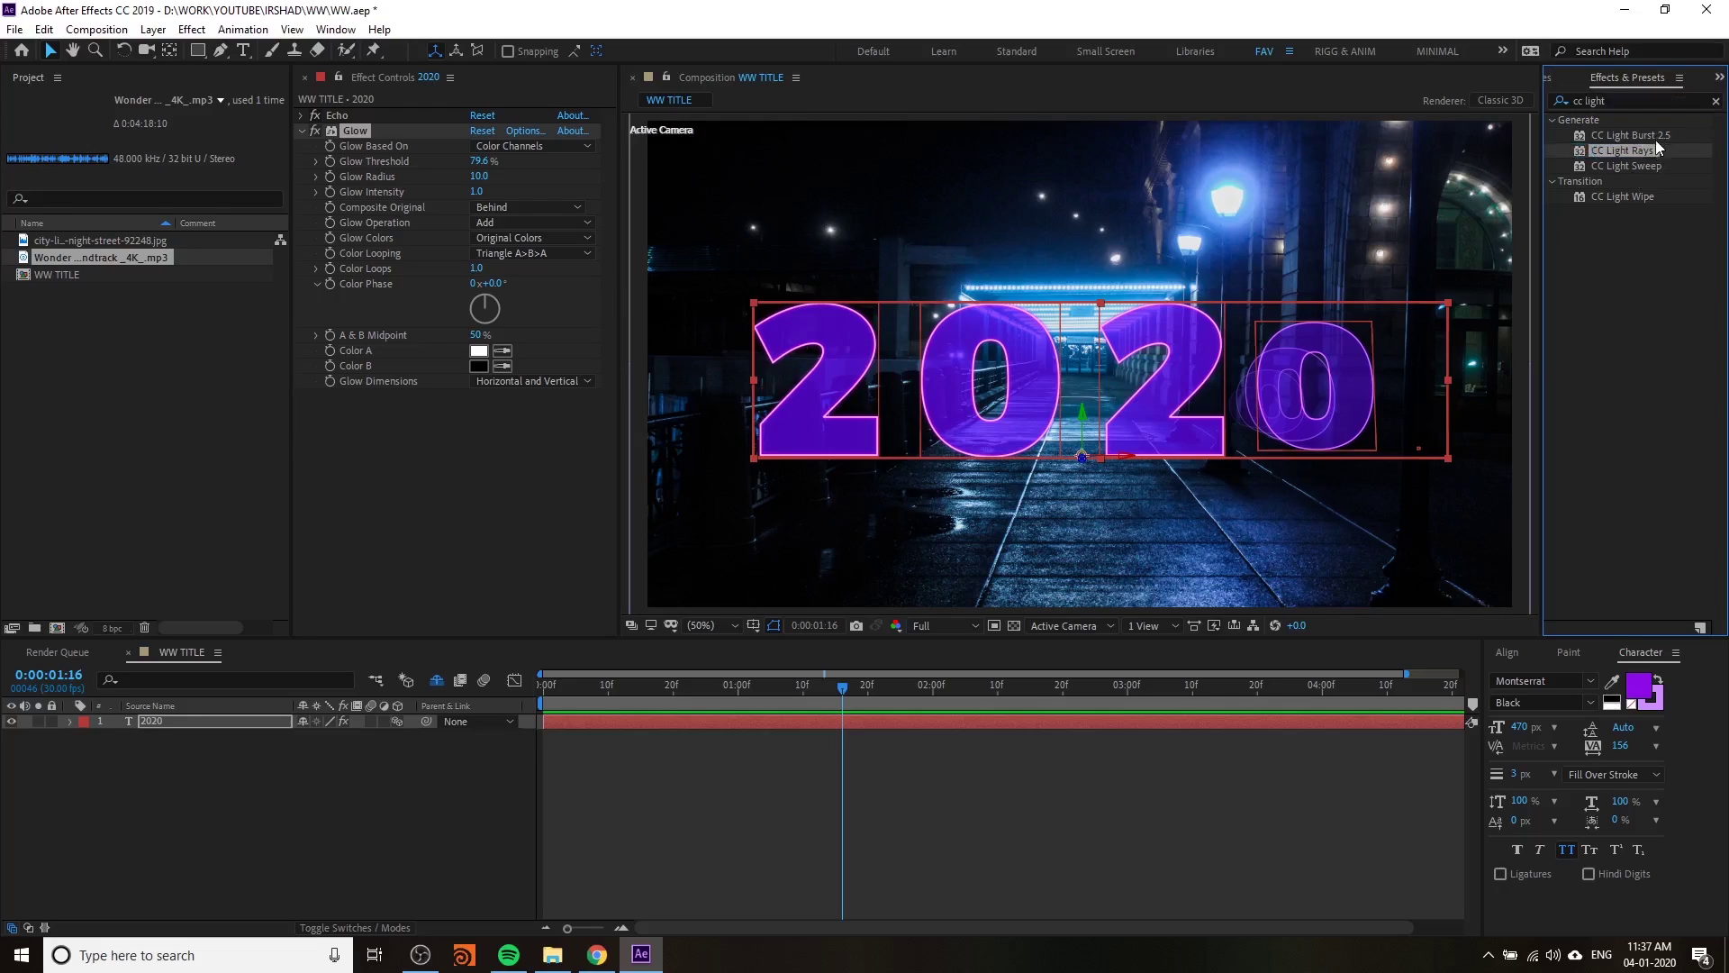
click(1659, 136)
drag(1656, 140, 219, 721)
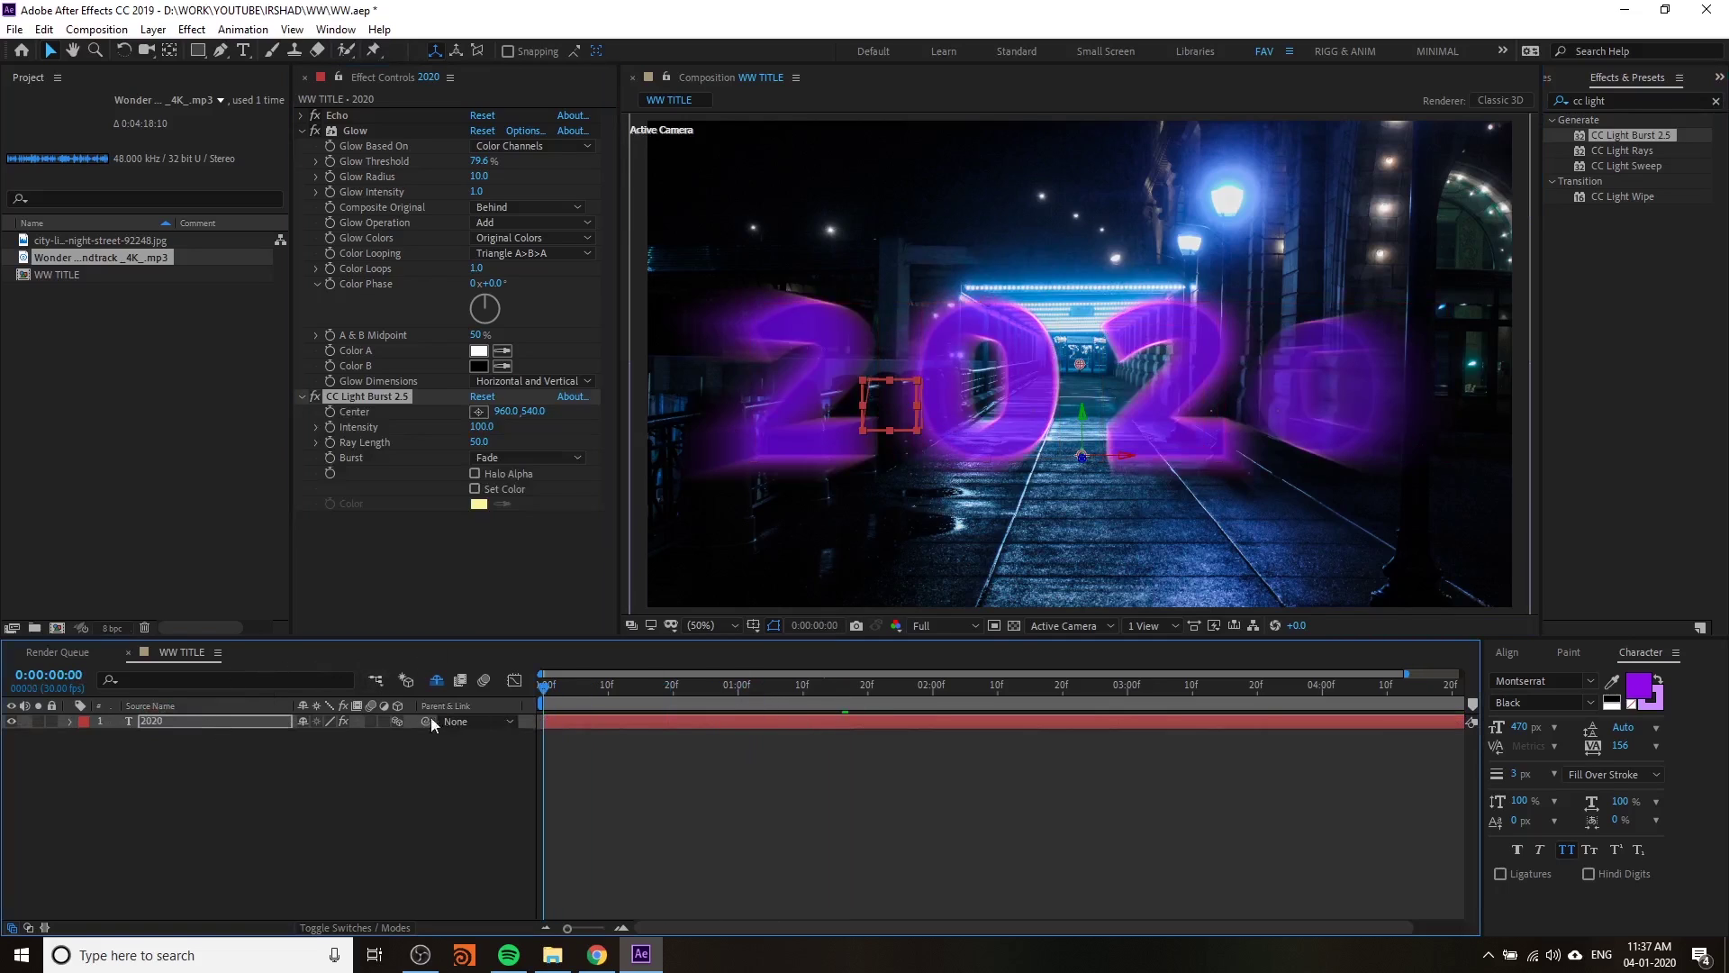
- Preview the light-burst animation, collapse Glow, and compare against the 1984 trailer
click(527, 769)
key(Home)
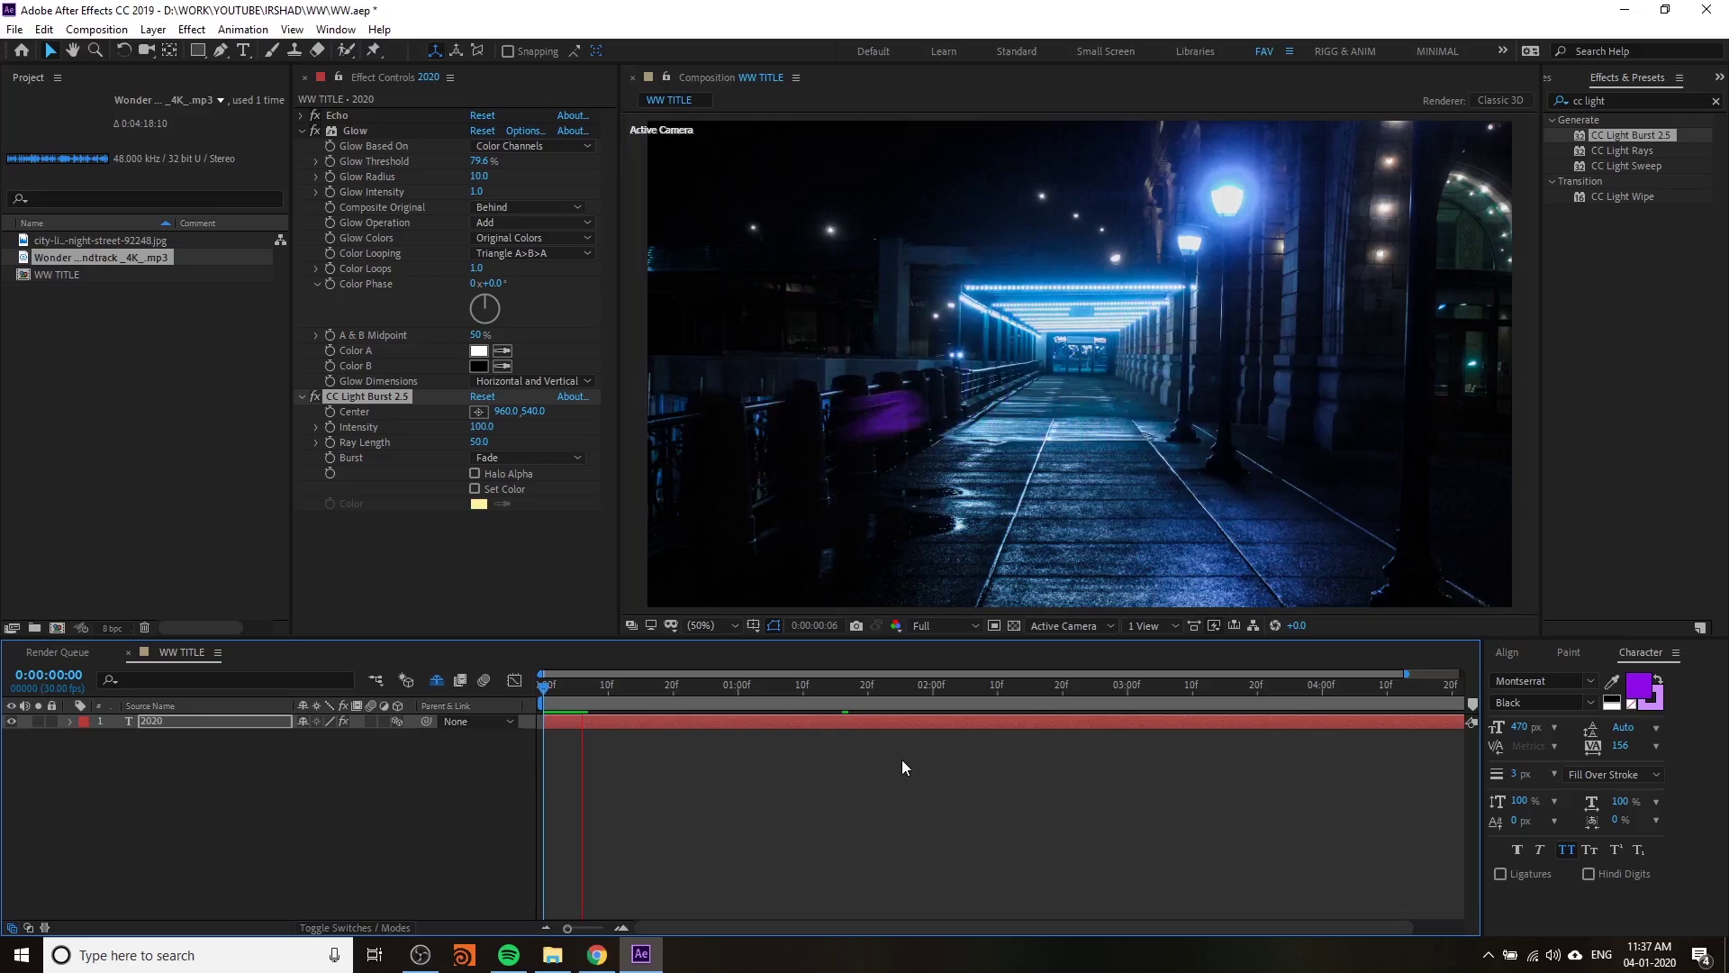
key(space)
key(space)
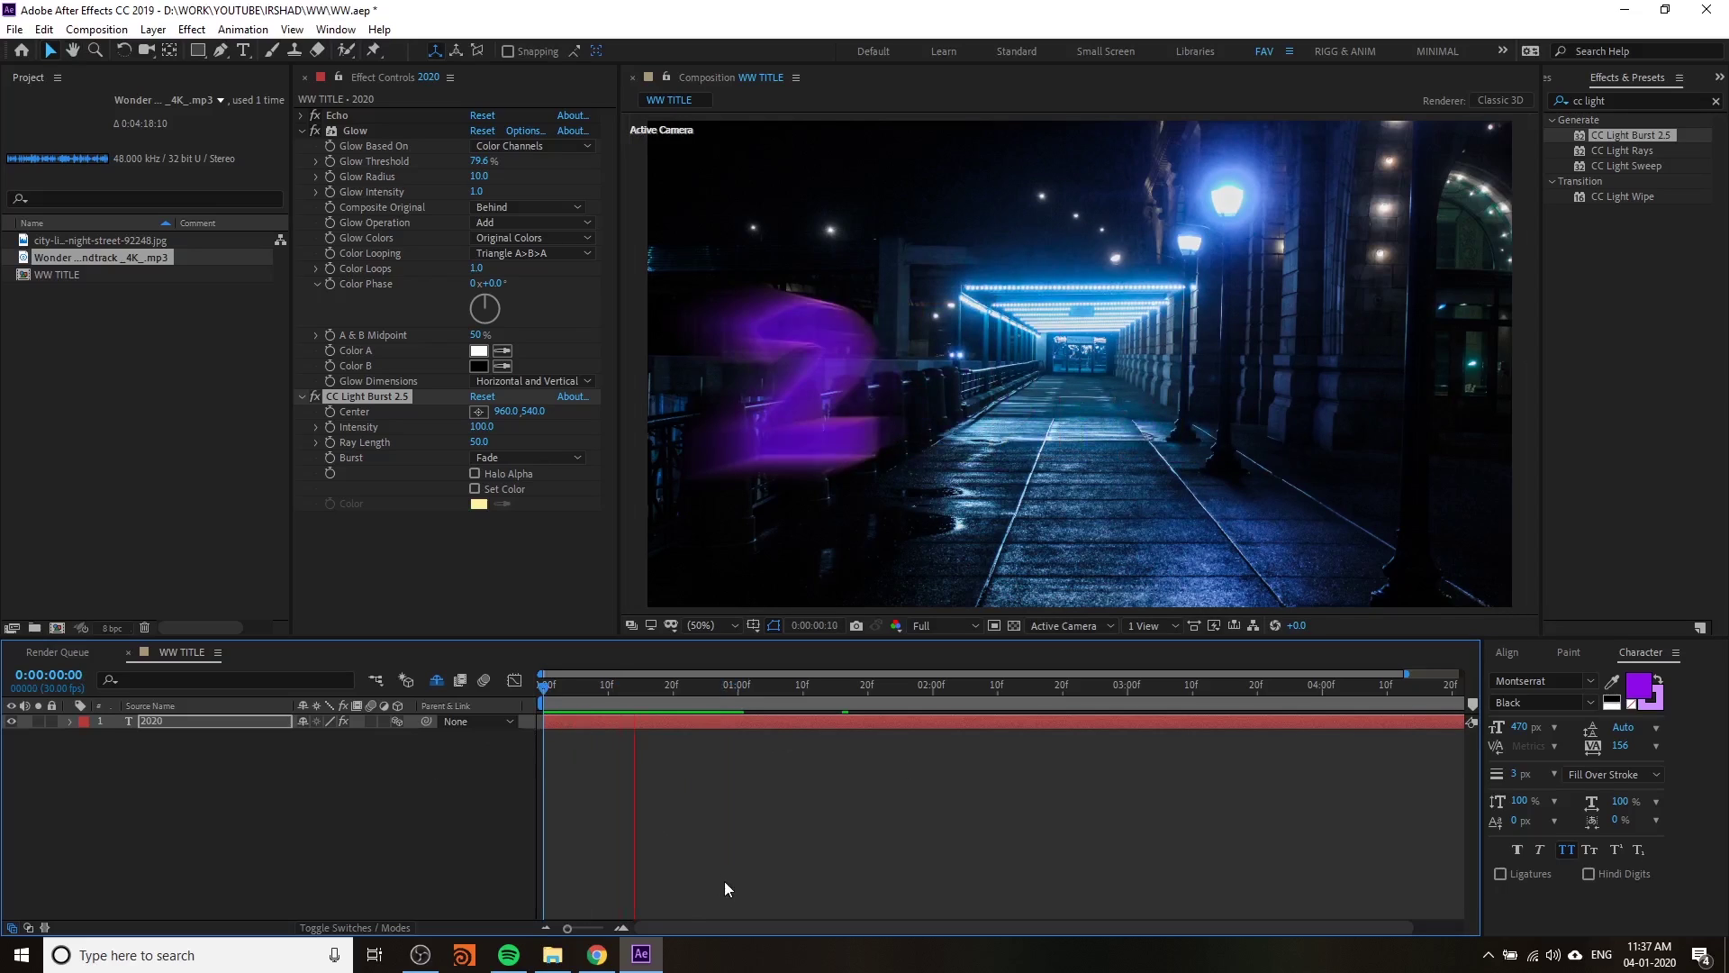
click(798, 353)
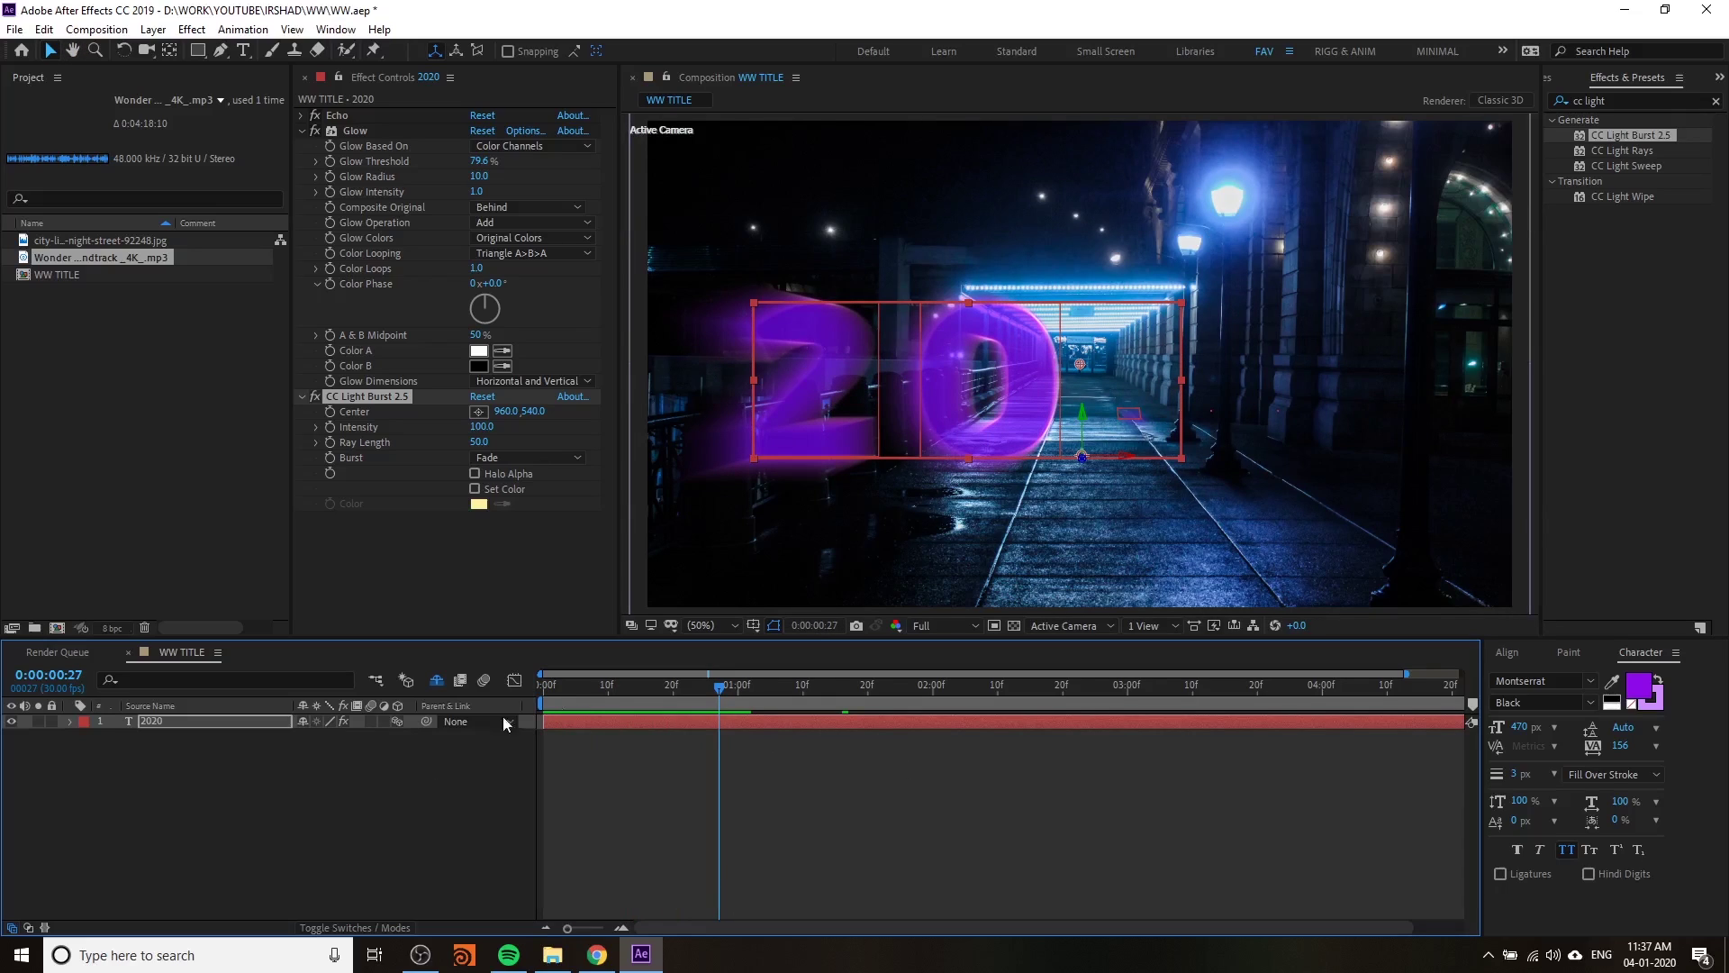
click(302, 131)
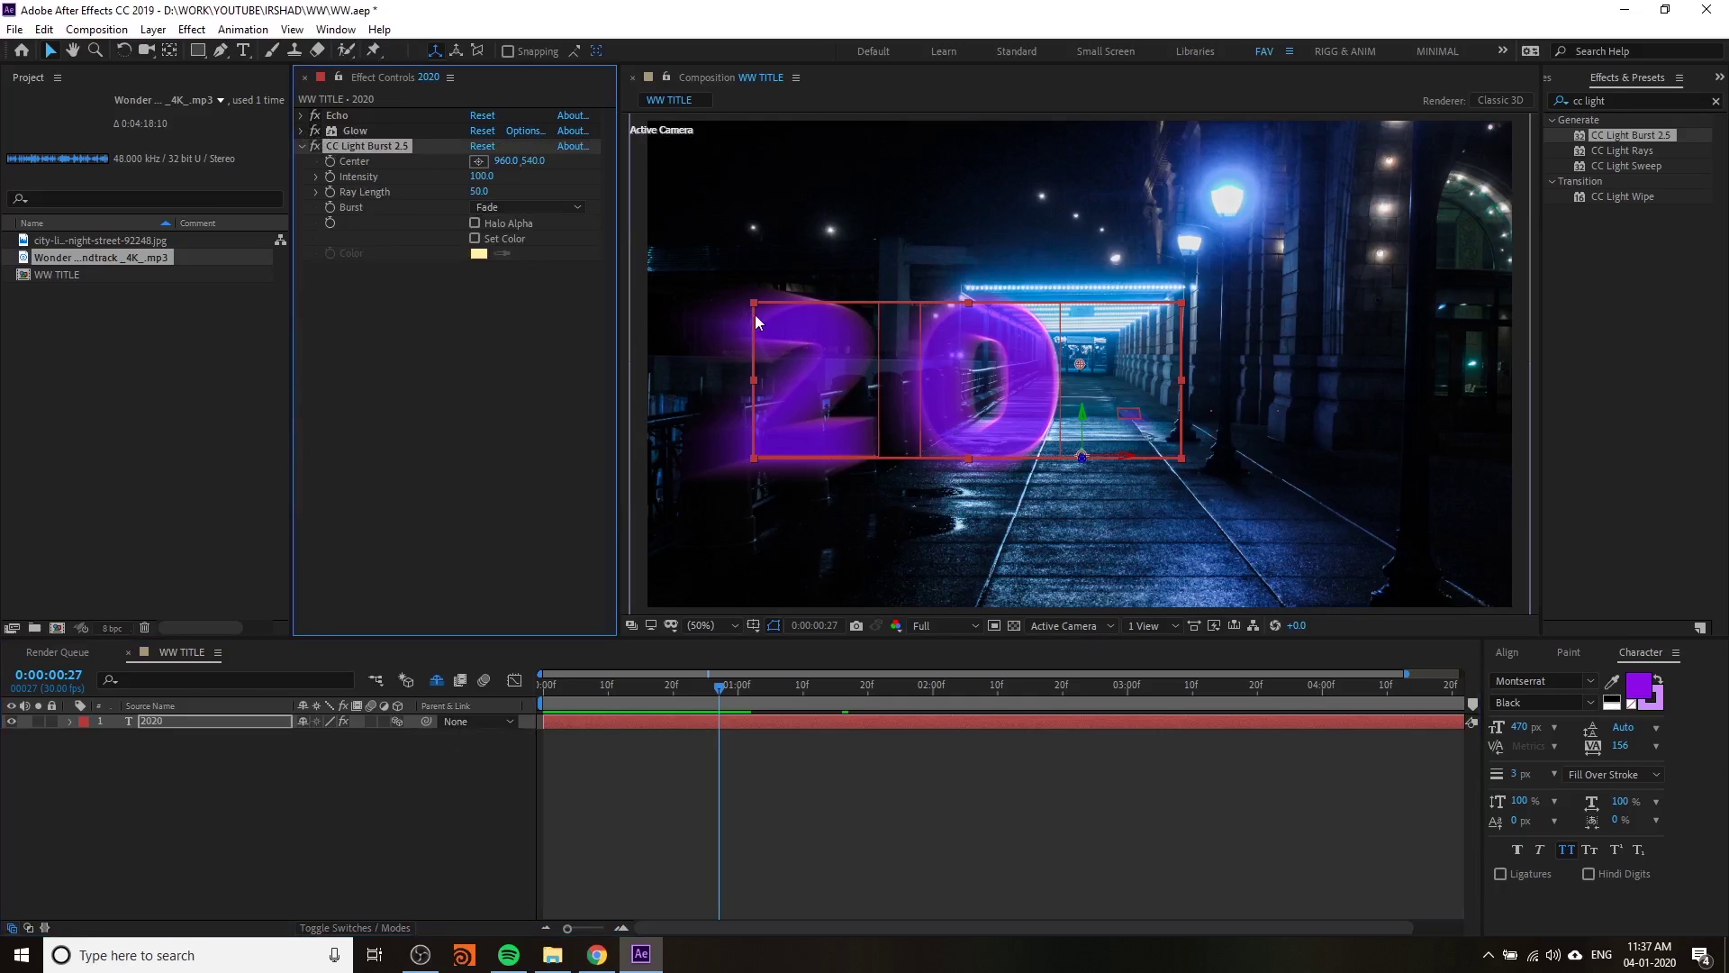
click(597, 955)
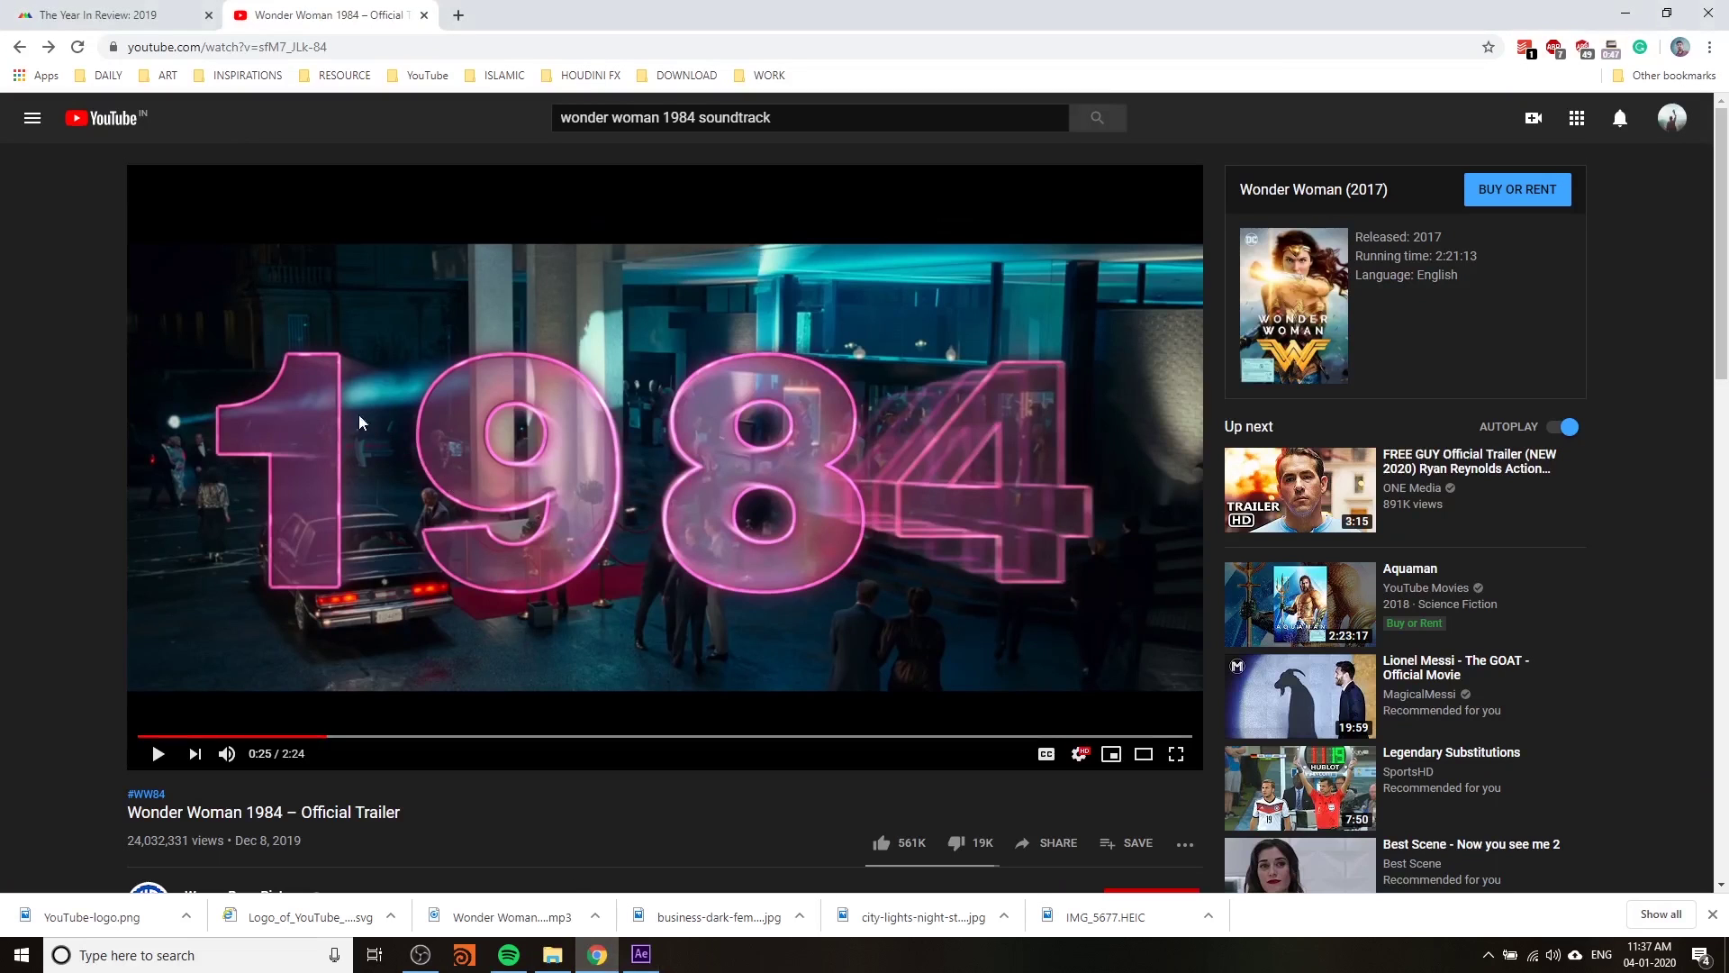
click(640, 955)
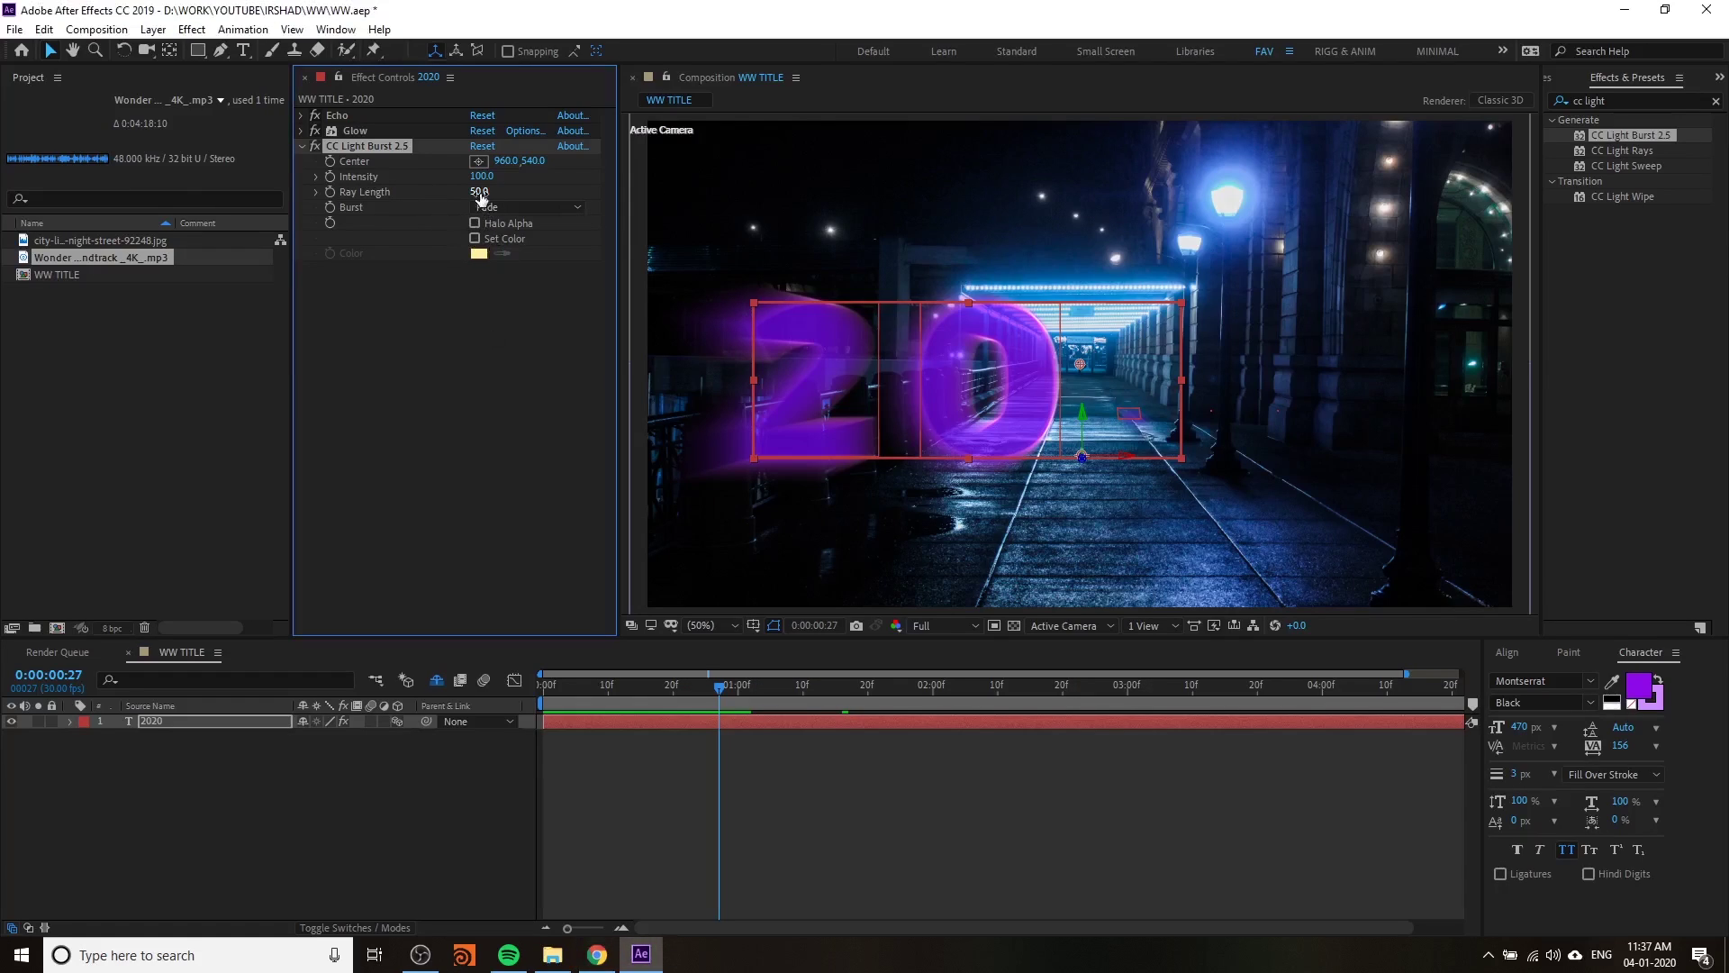
- Set CC Light Burst Ray Length to -50, keeping Intensity at 100
drag(513, 198, 416, 215)
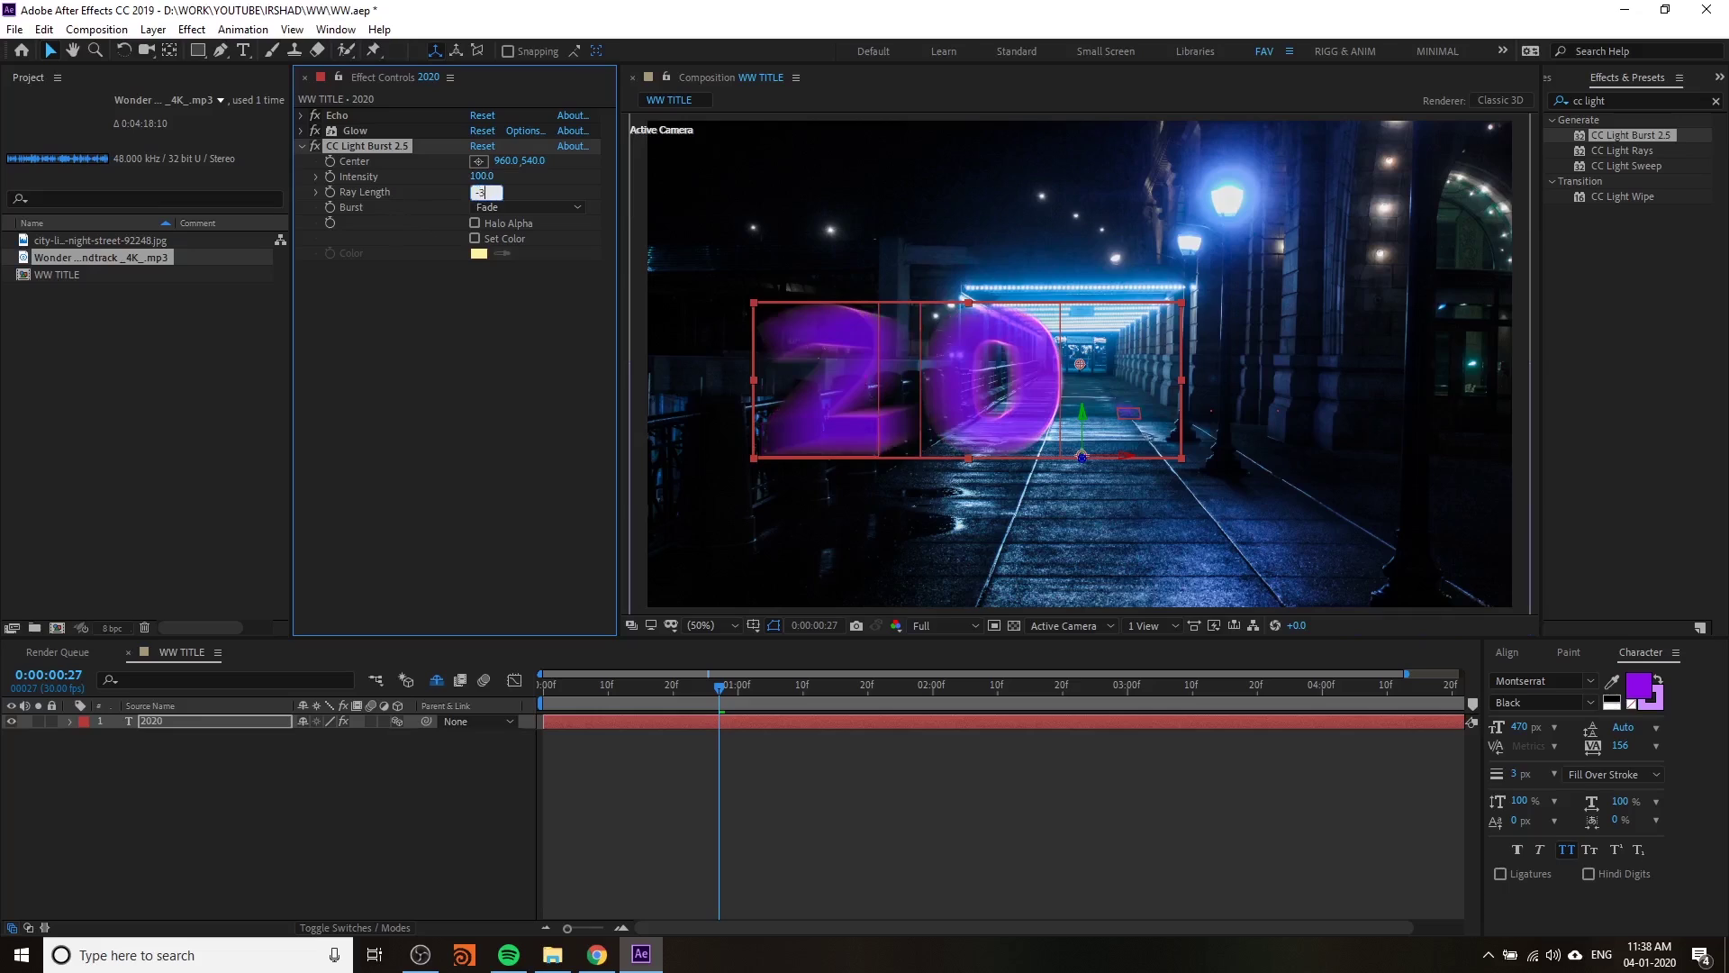
text(0)
key(Return)
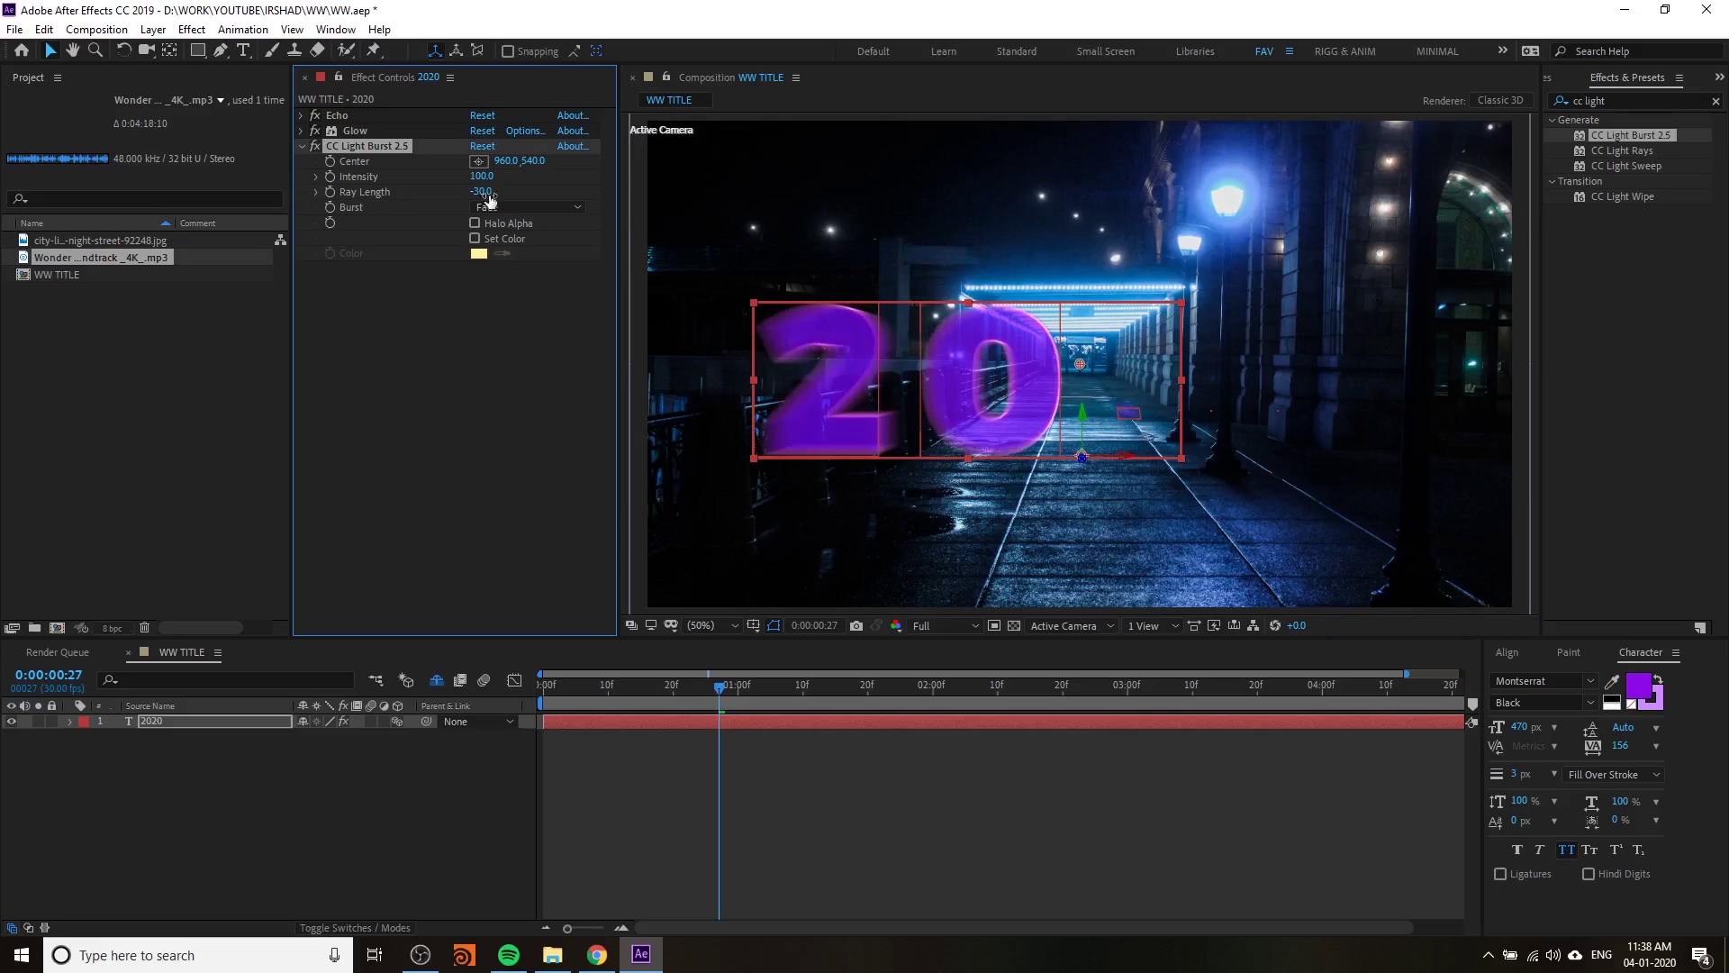
text(0)
key(Return)
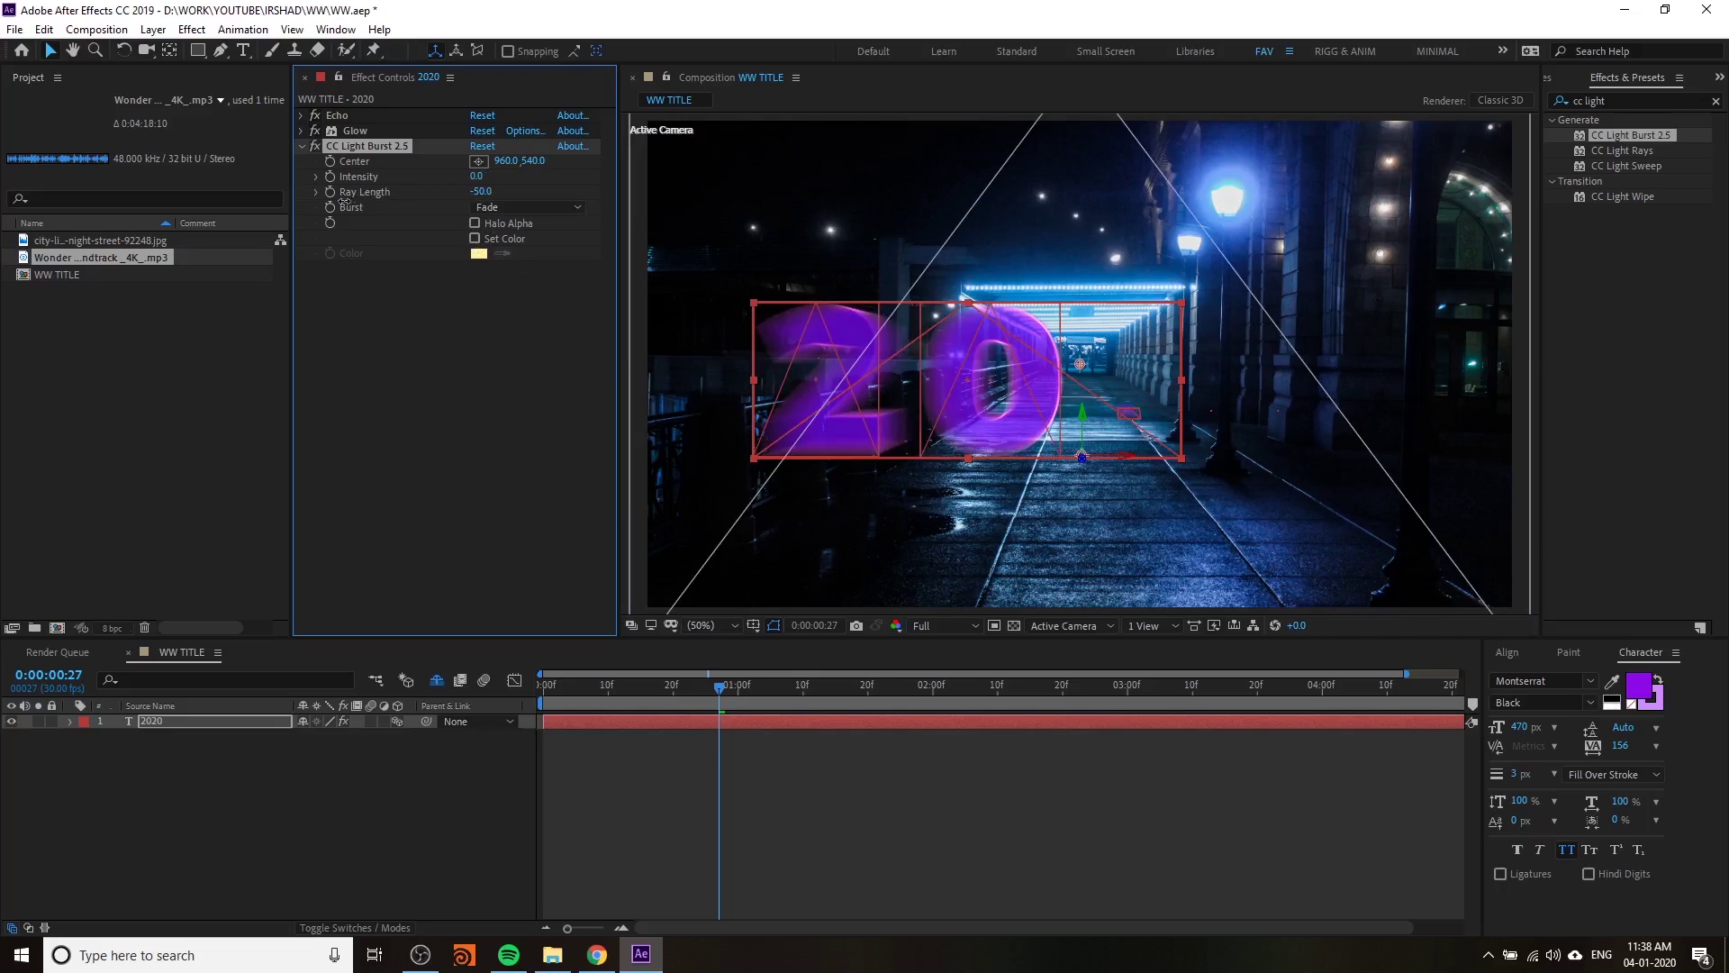
key(ctrl+z)
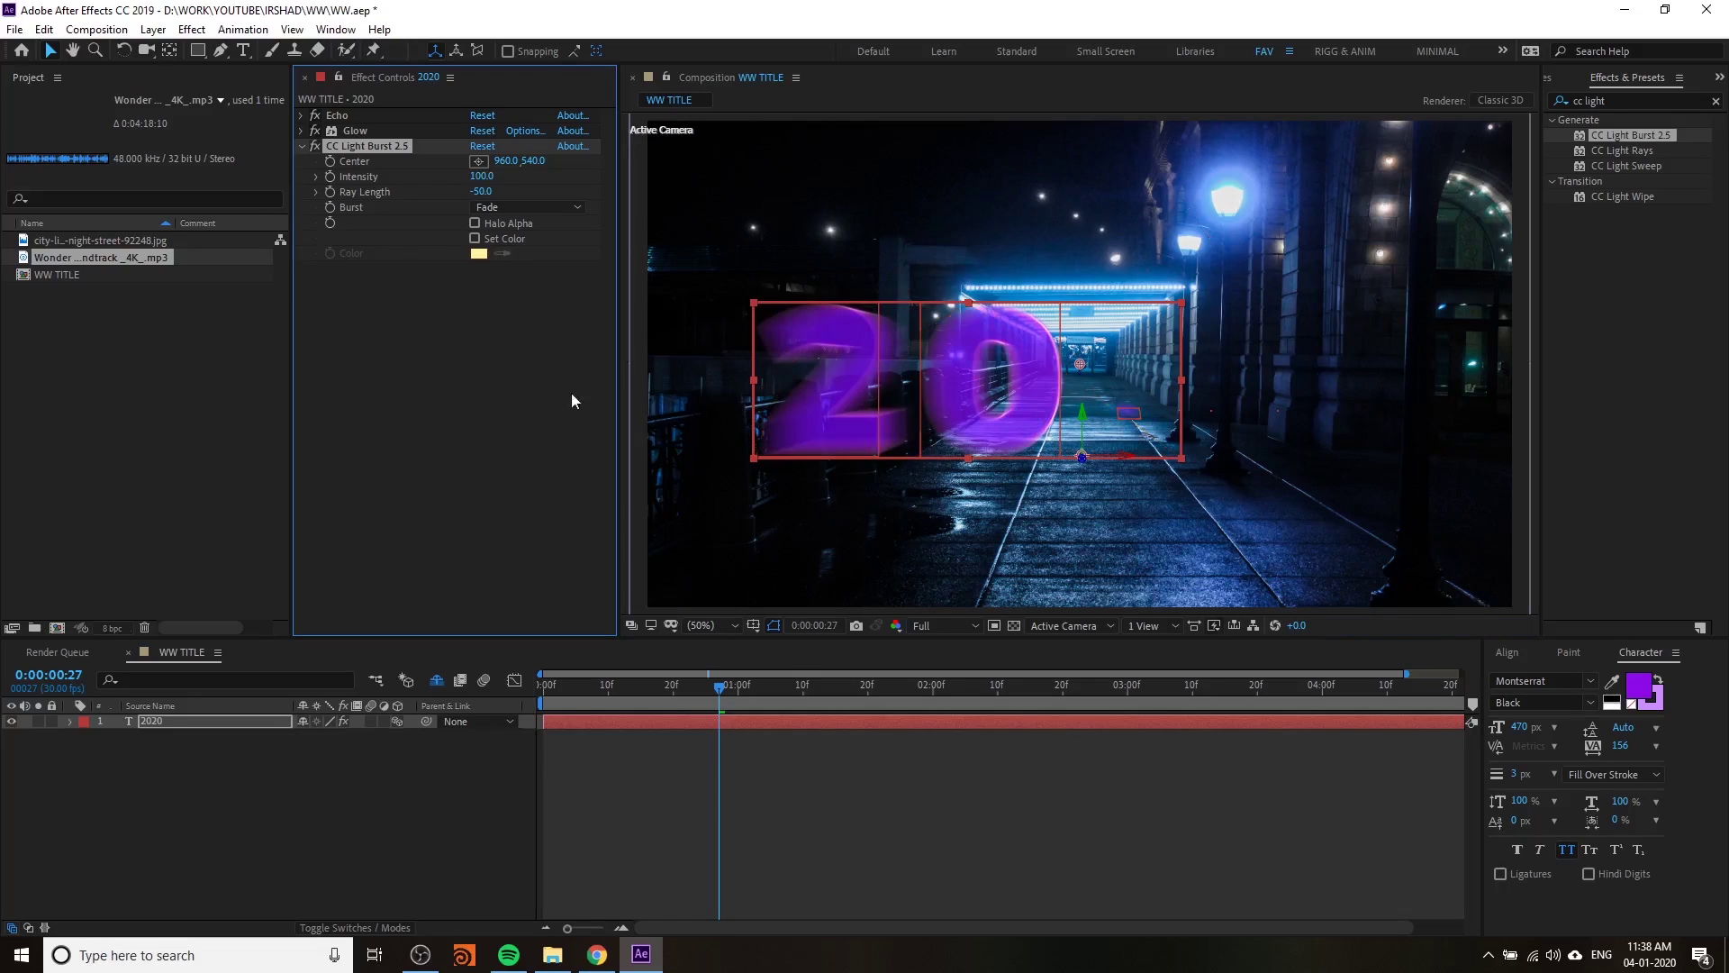
- Preview from 0:00:00:00, then scrub back to about 0:00:01:15 where the title forms
drag(717, 687, 399, 756)
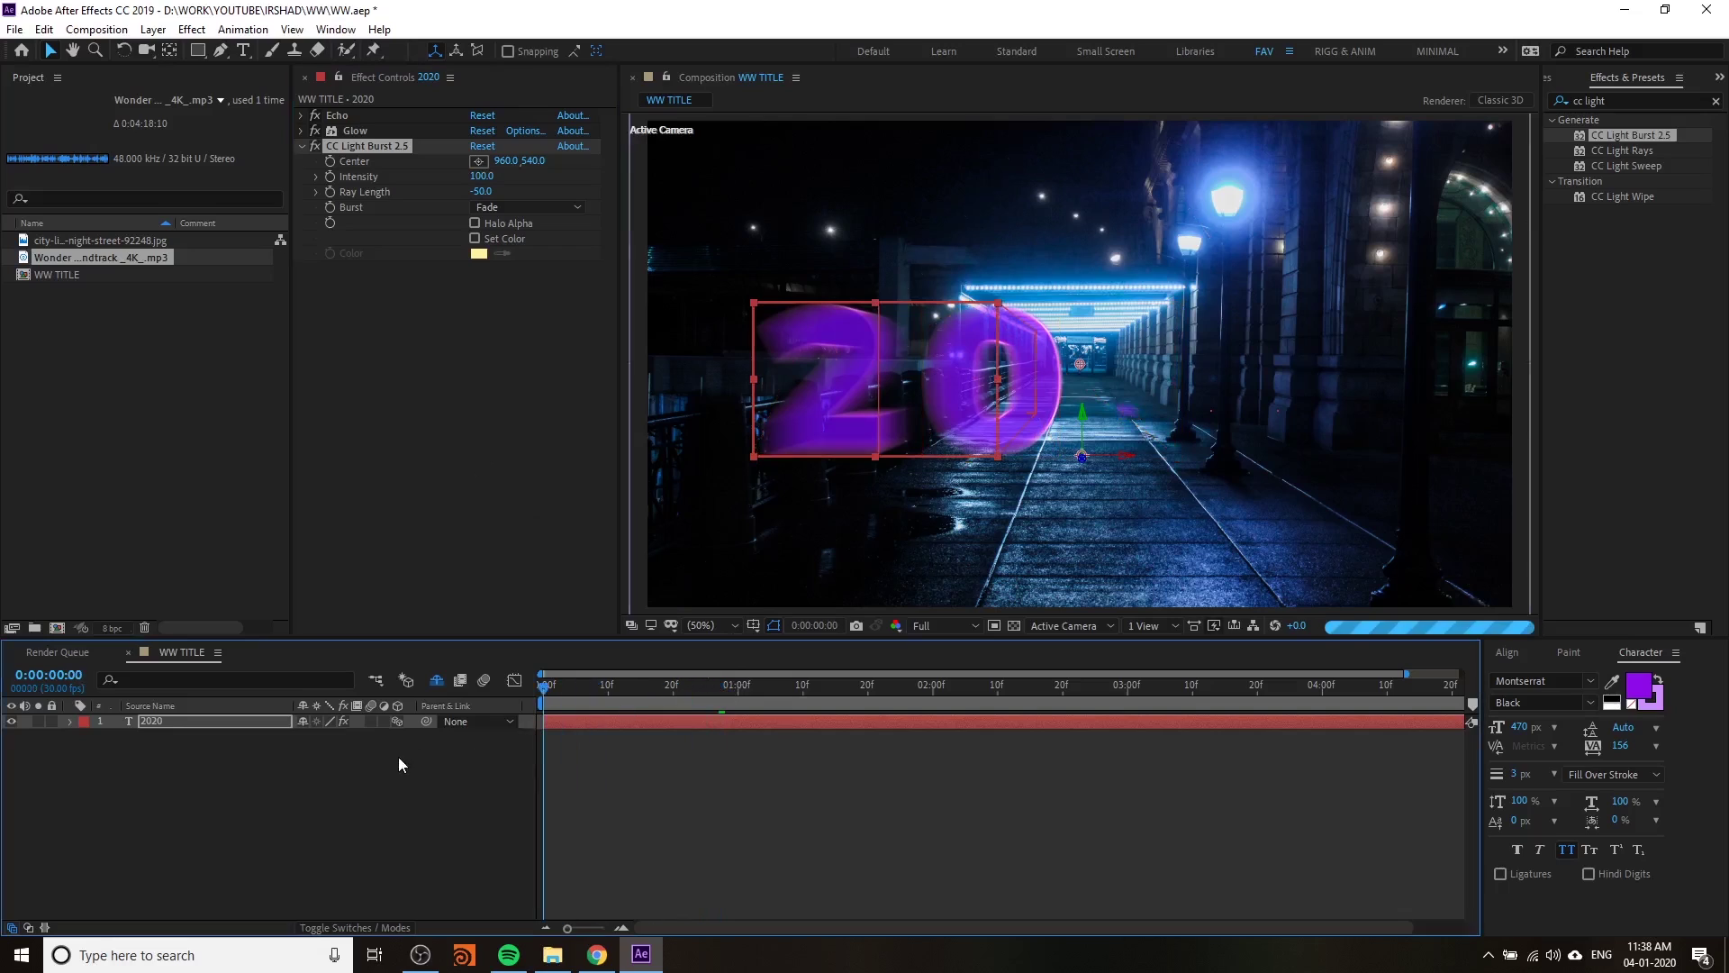
key(space)
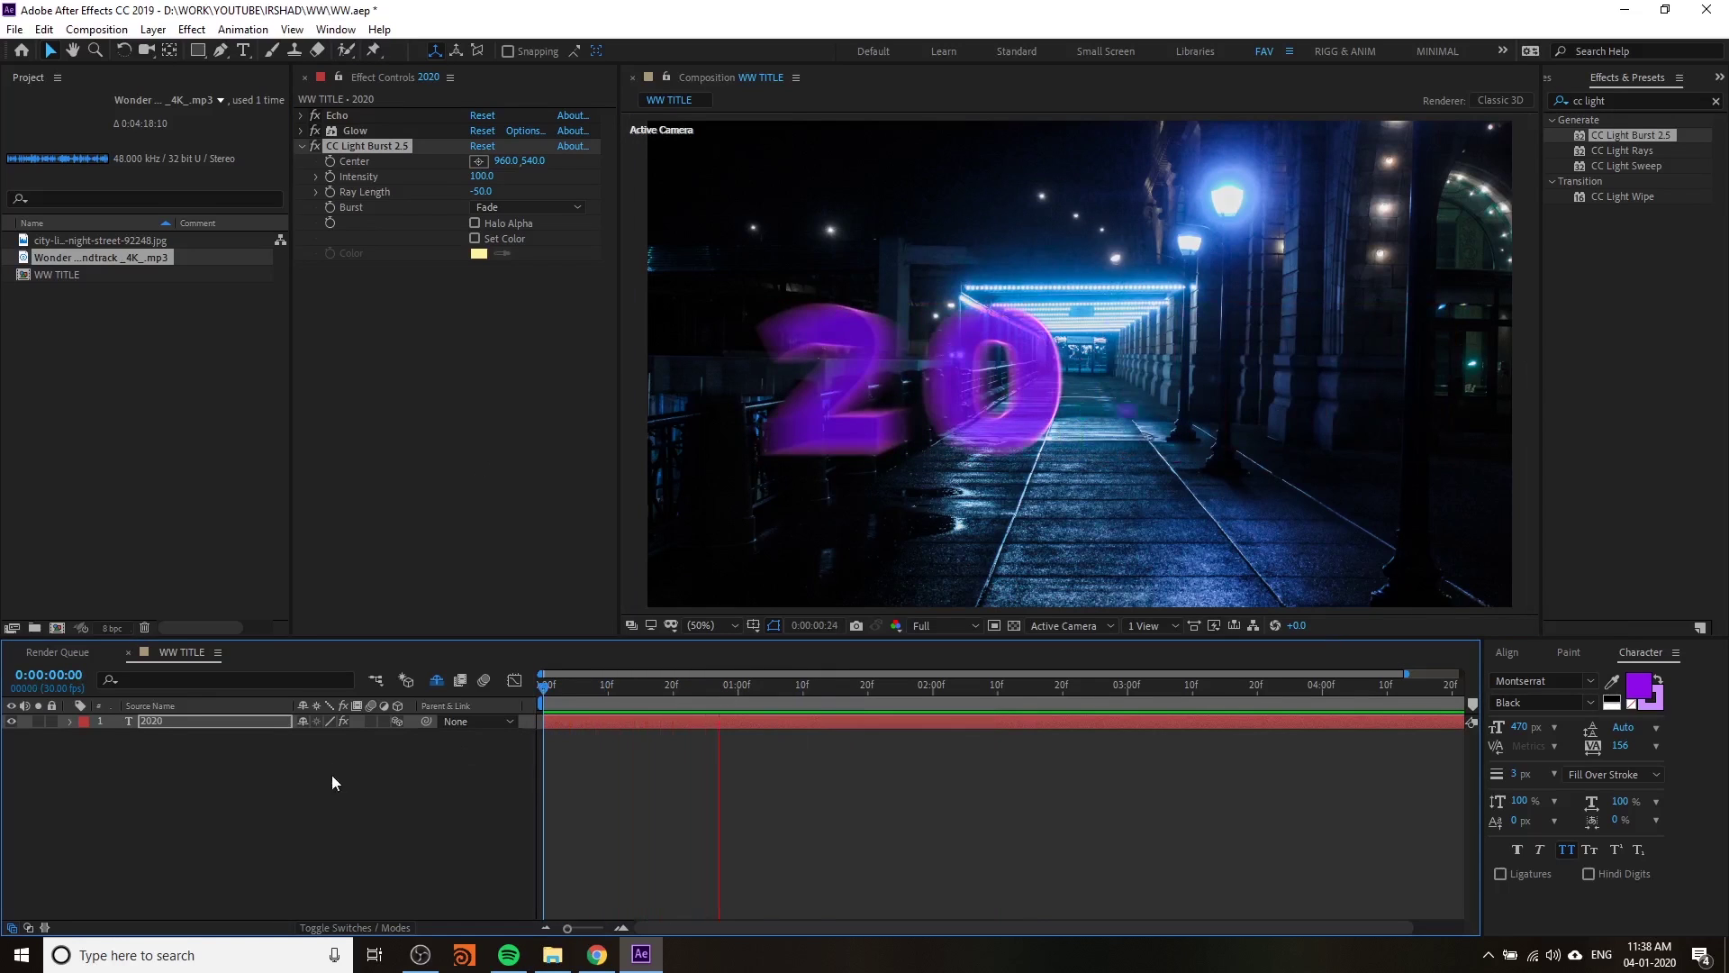
key(space)
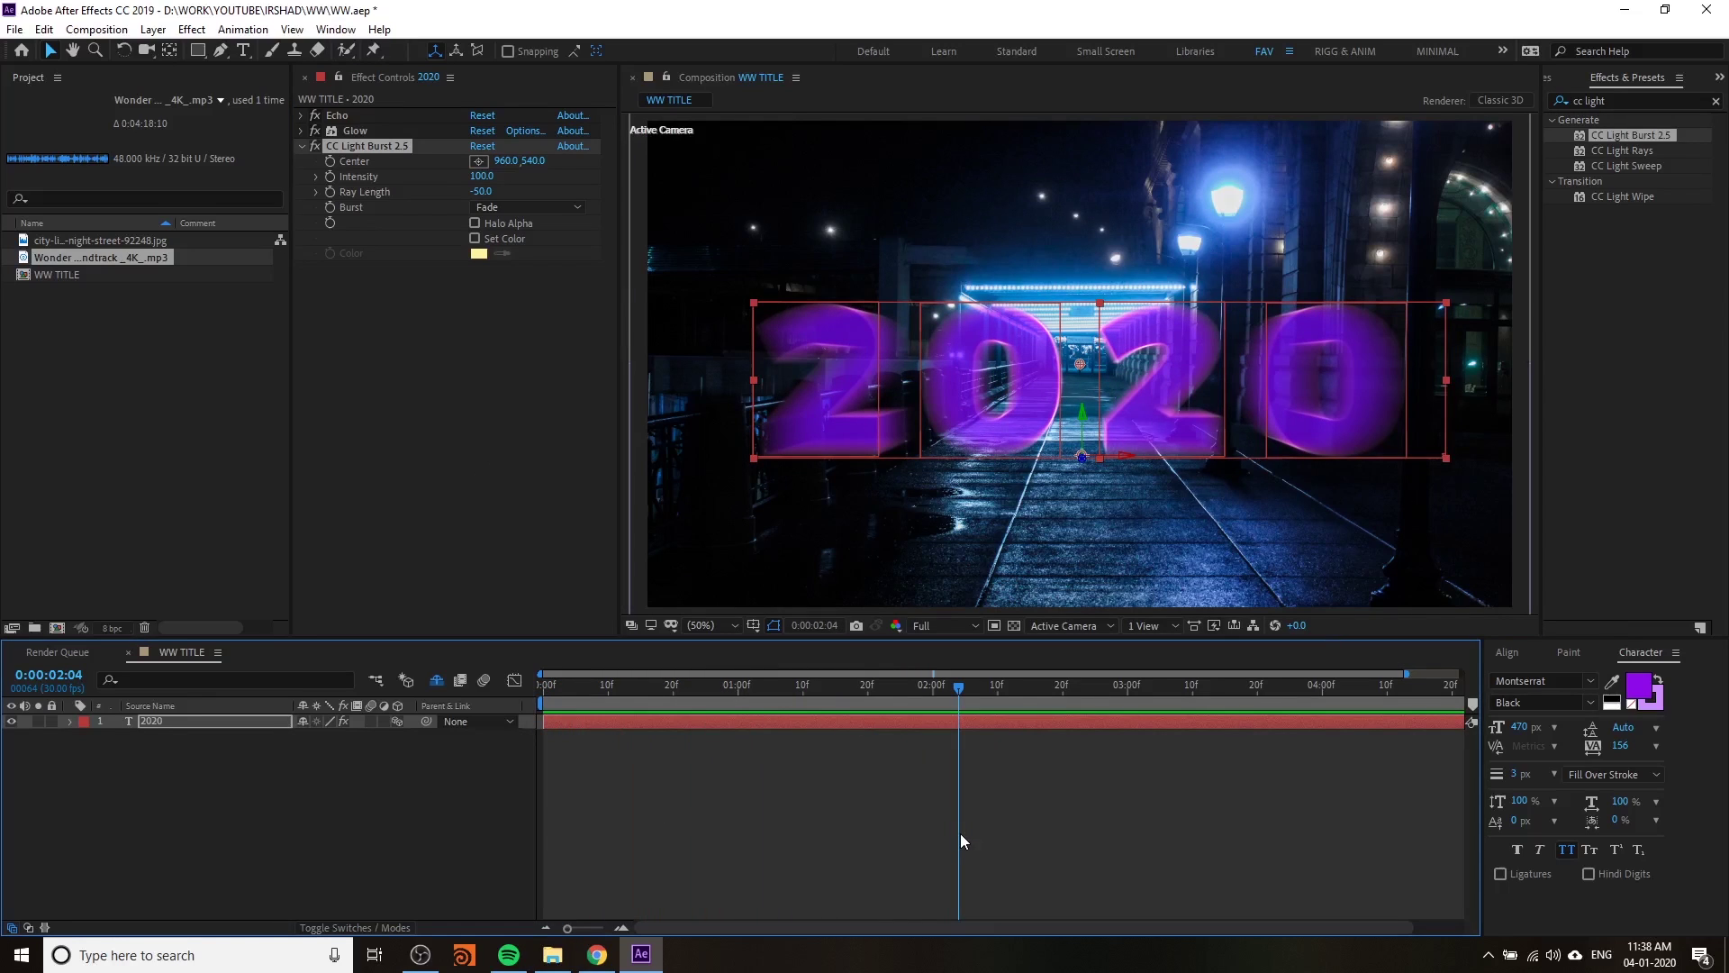
drag(948, 700, 614, 697)
- At 0:00:01:17, keyframe CC Light Burst Ray Length and Intensity to 0
click(341, 116)
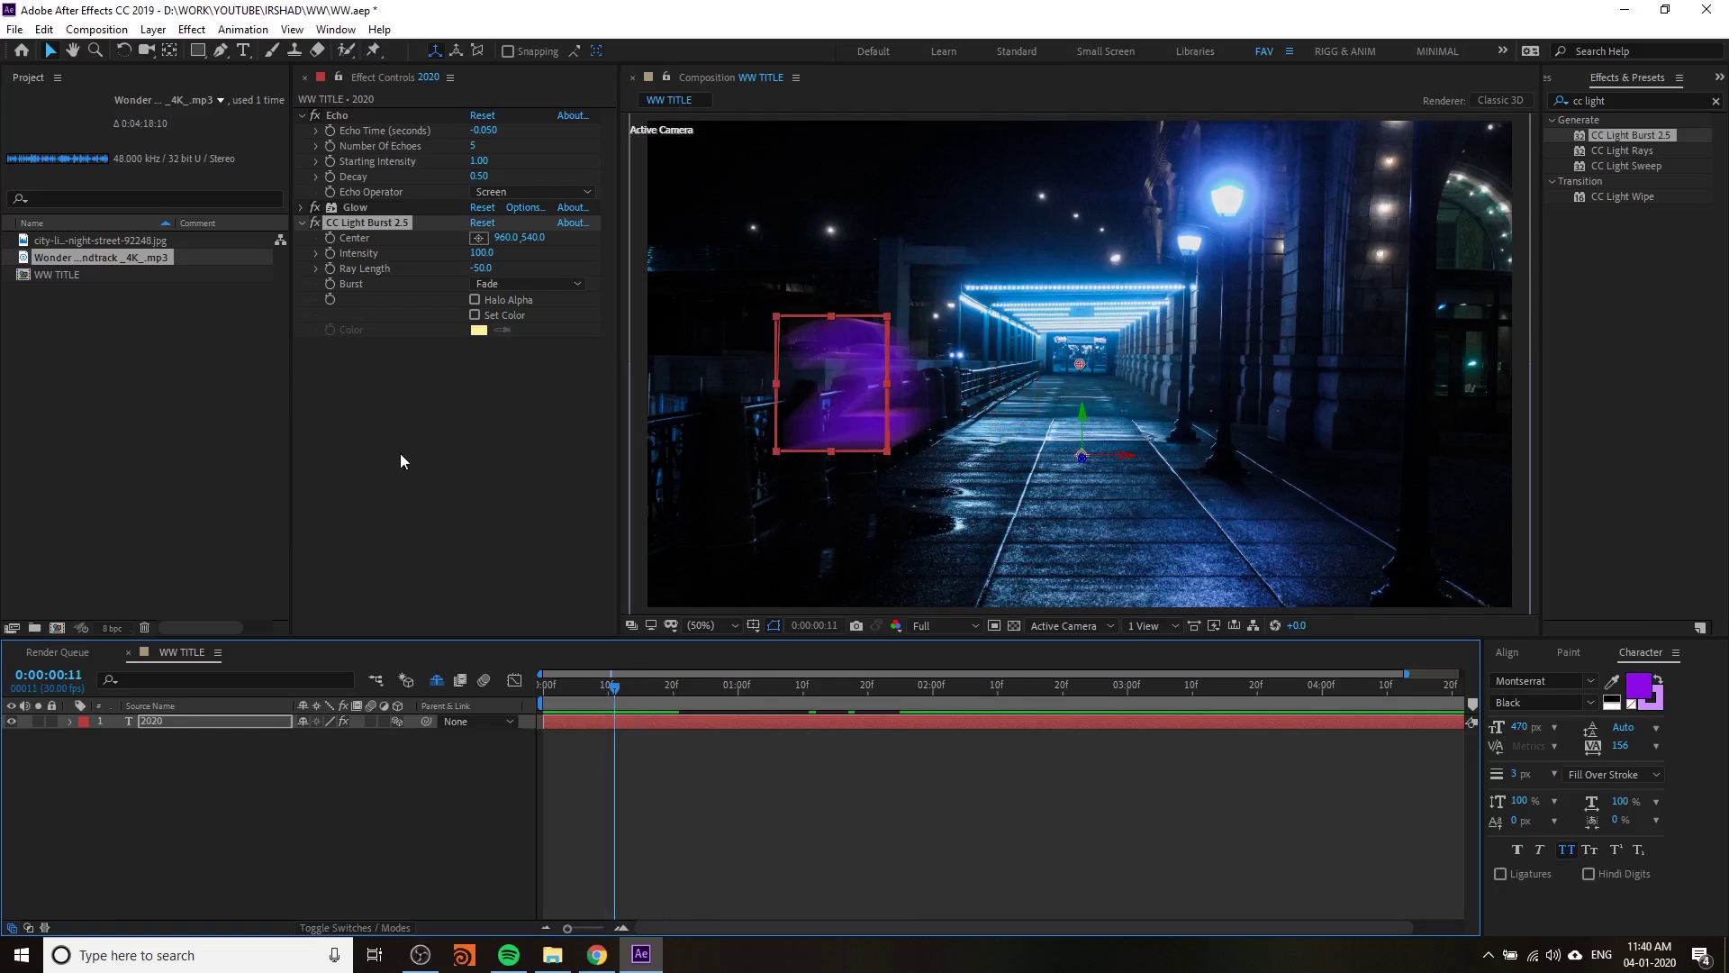
click(332, 259)
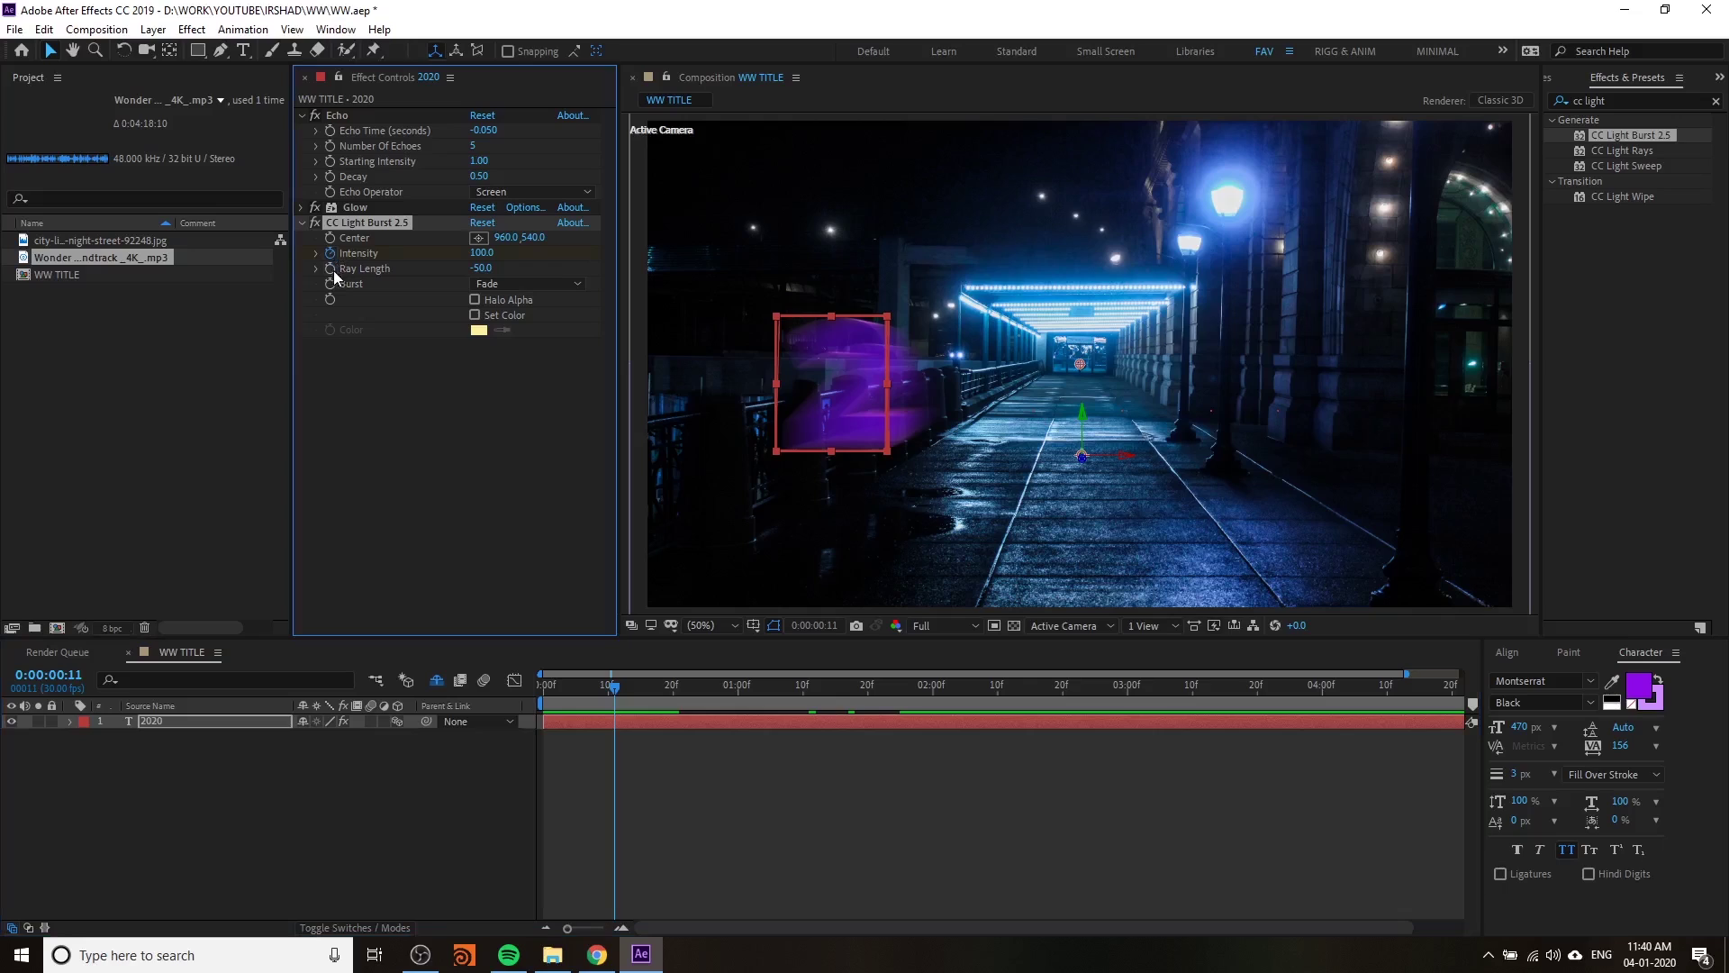
drag(621, 684, 719, 717)
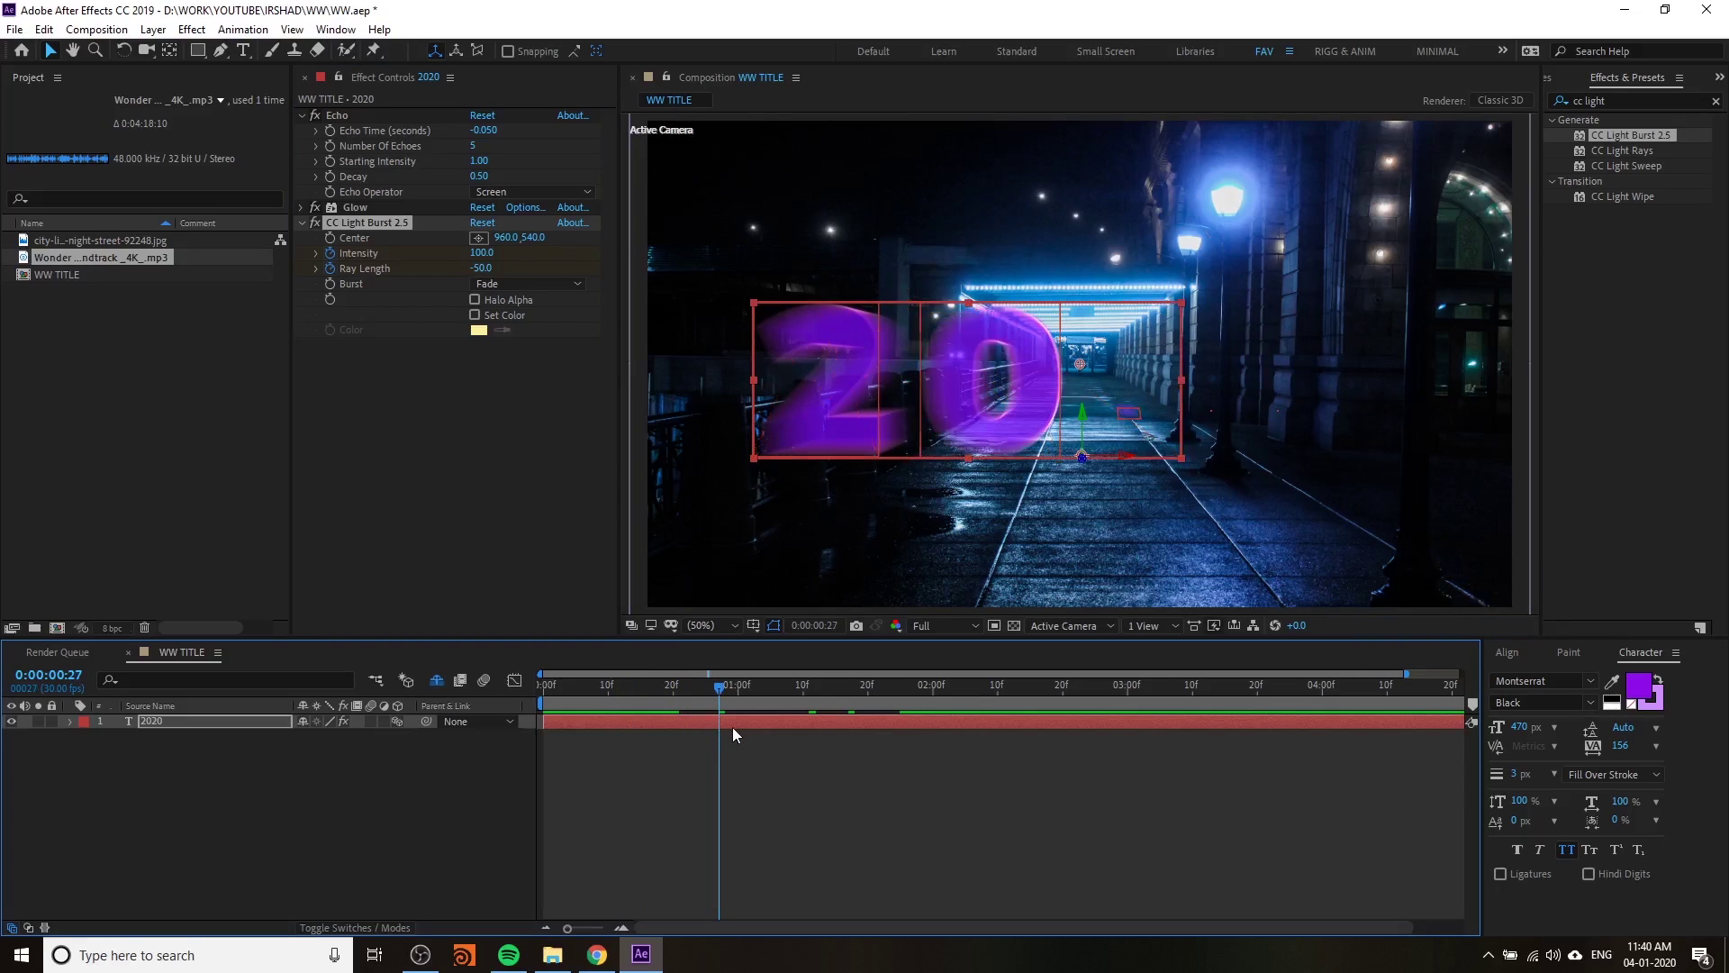
key(u)
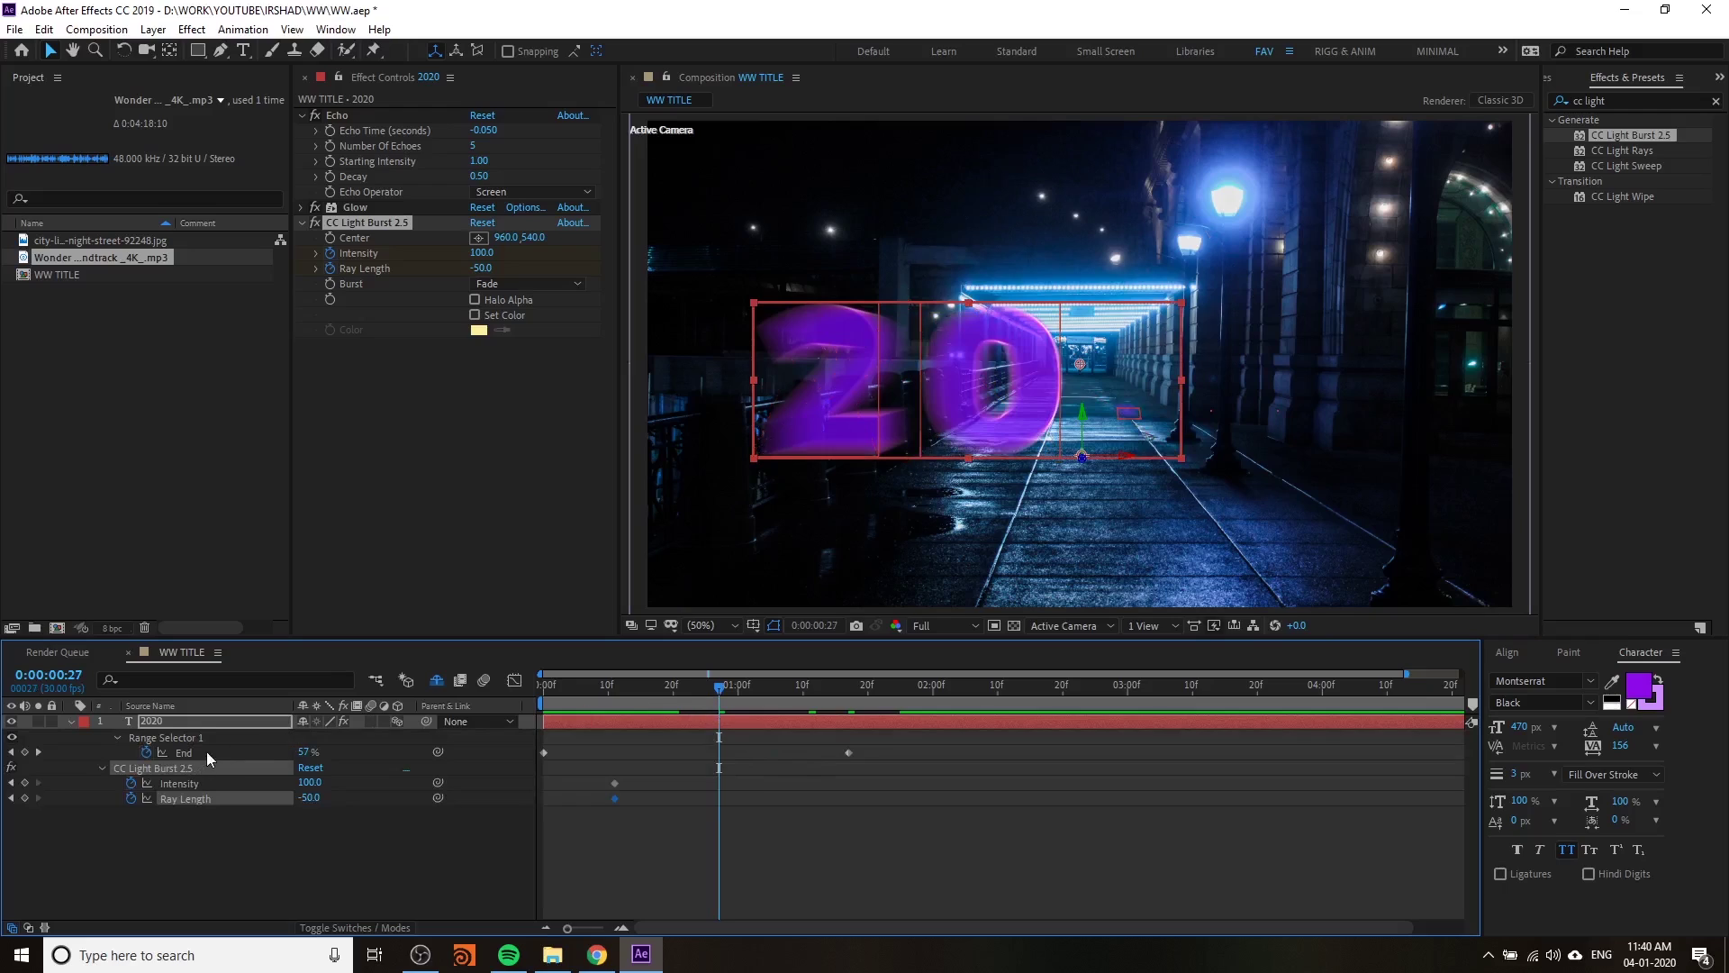
drag(767, 709, 850, 719)
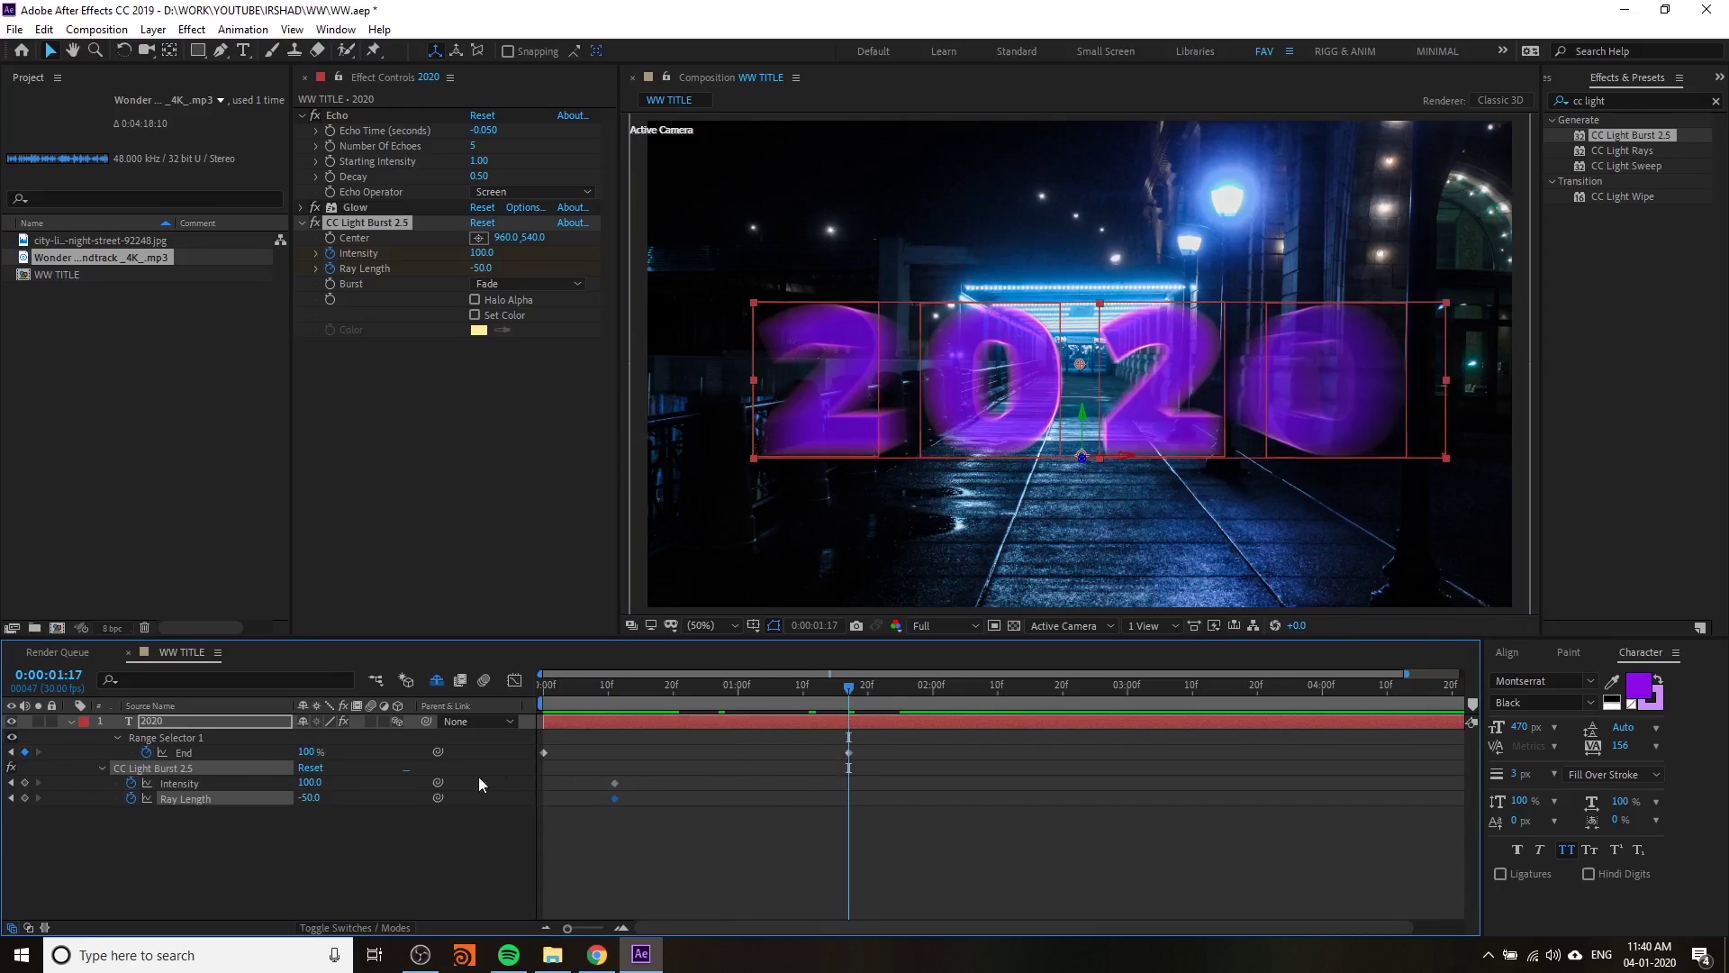
click(482, 267)
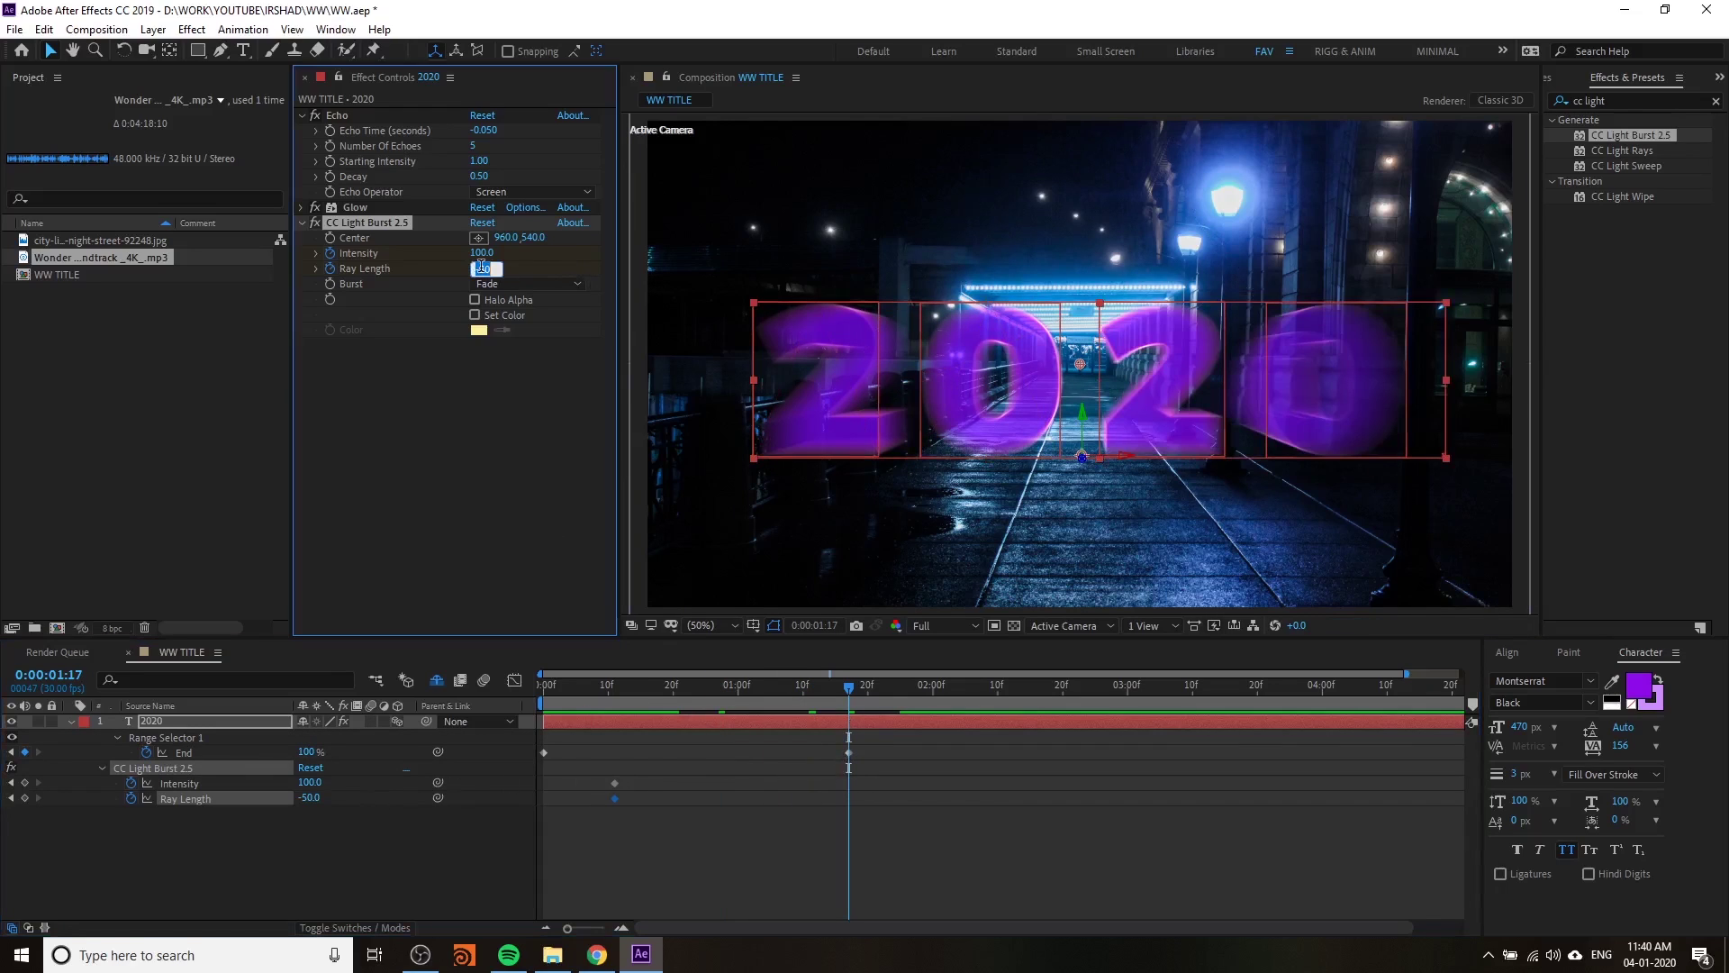
text(0)
key(Return)
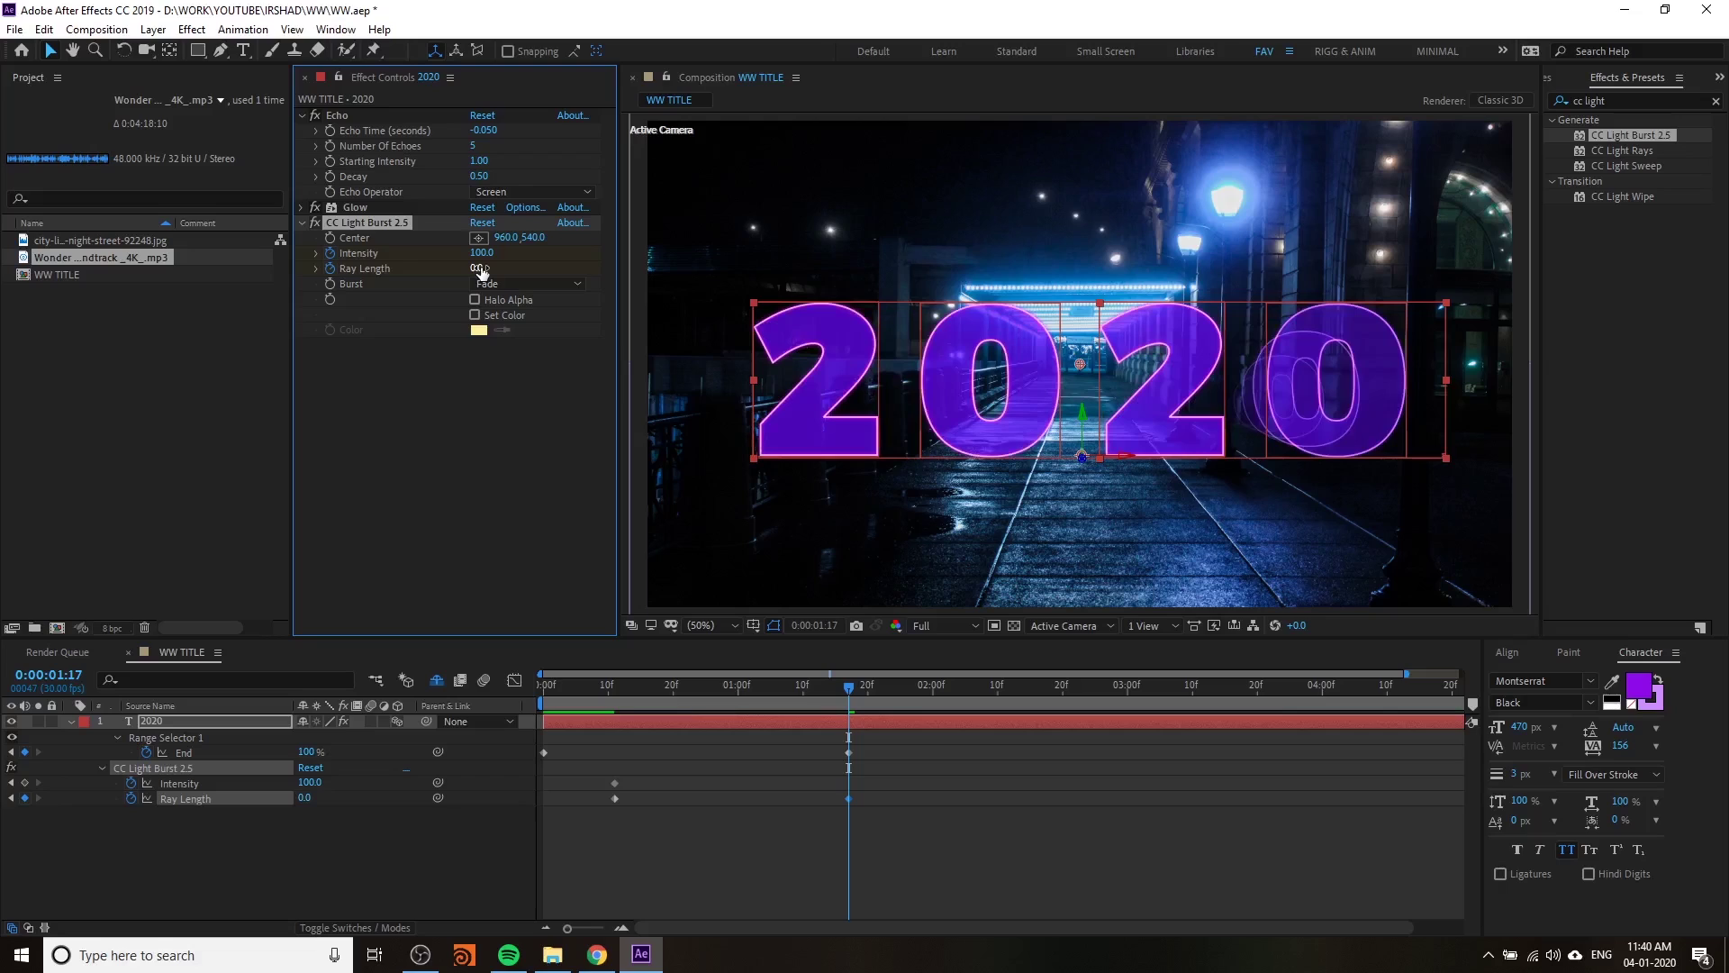
click(480, 255)
text(0)
key(Return)
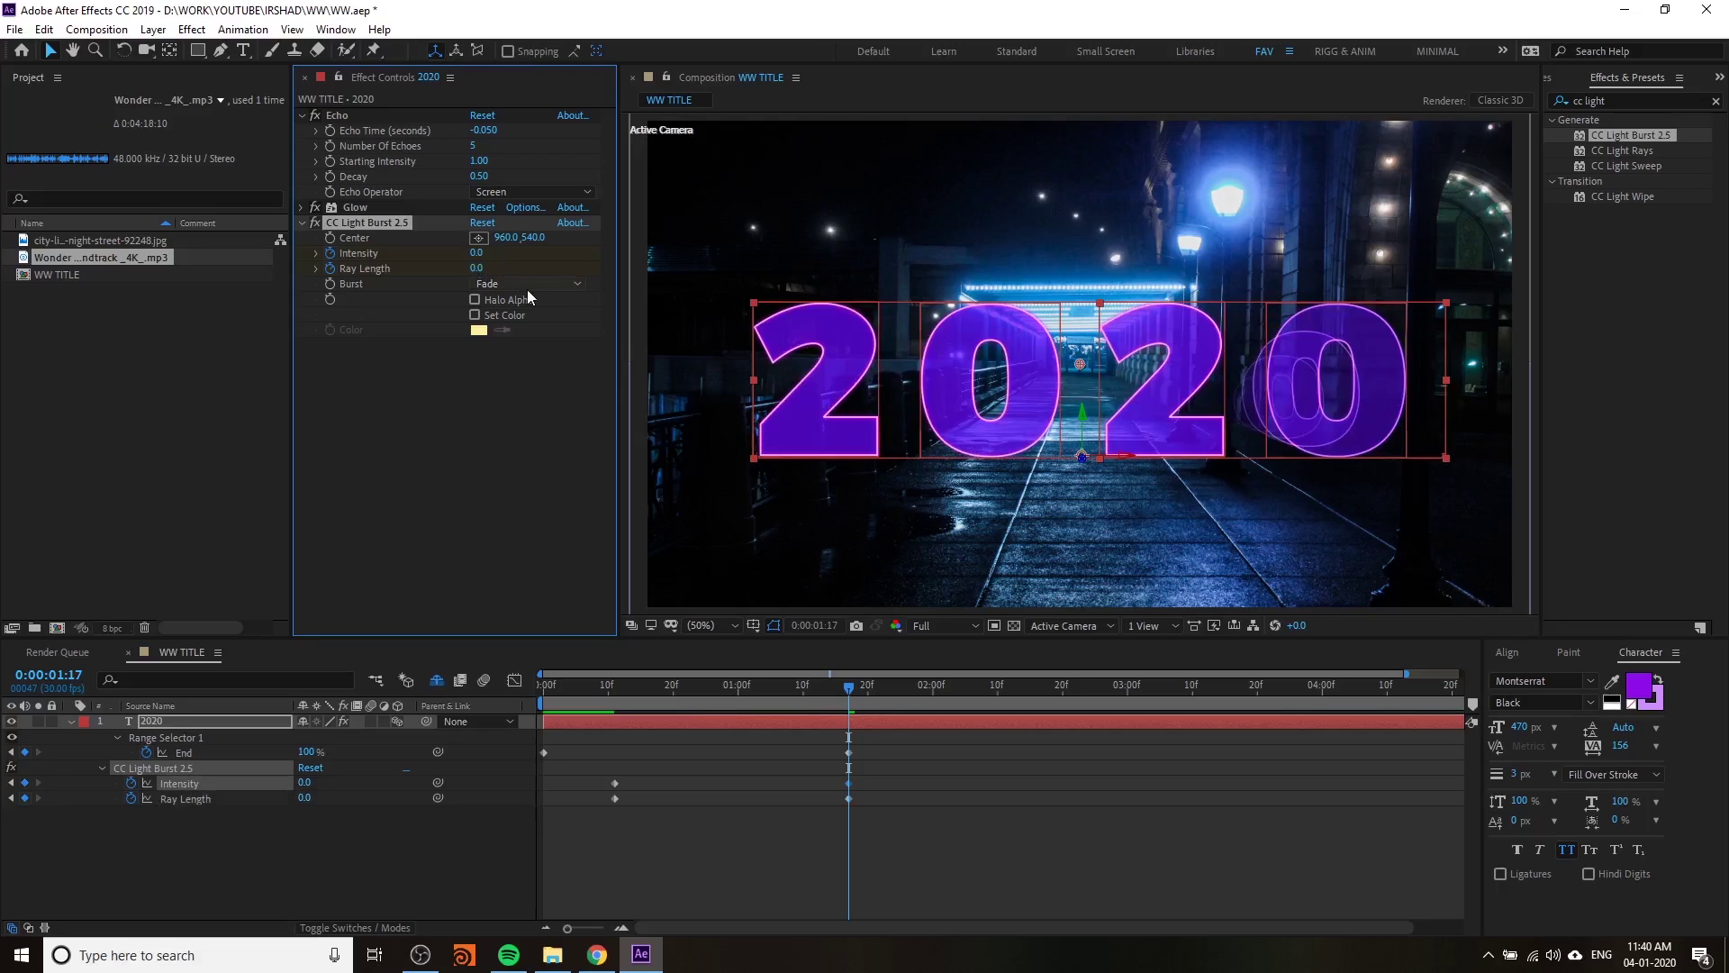
- Preview the burst fading out and drag its zero keyframes later
key(space)
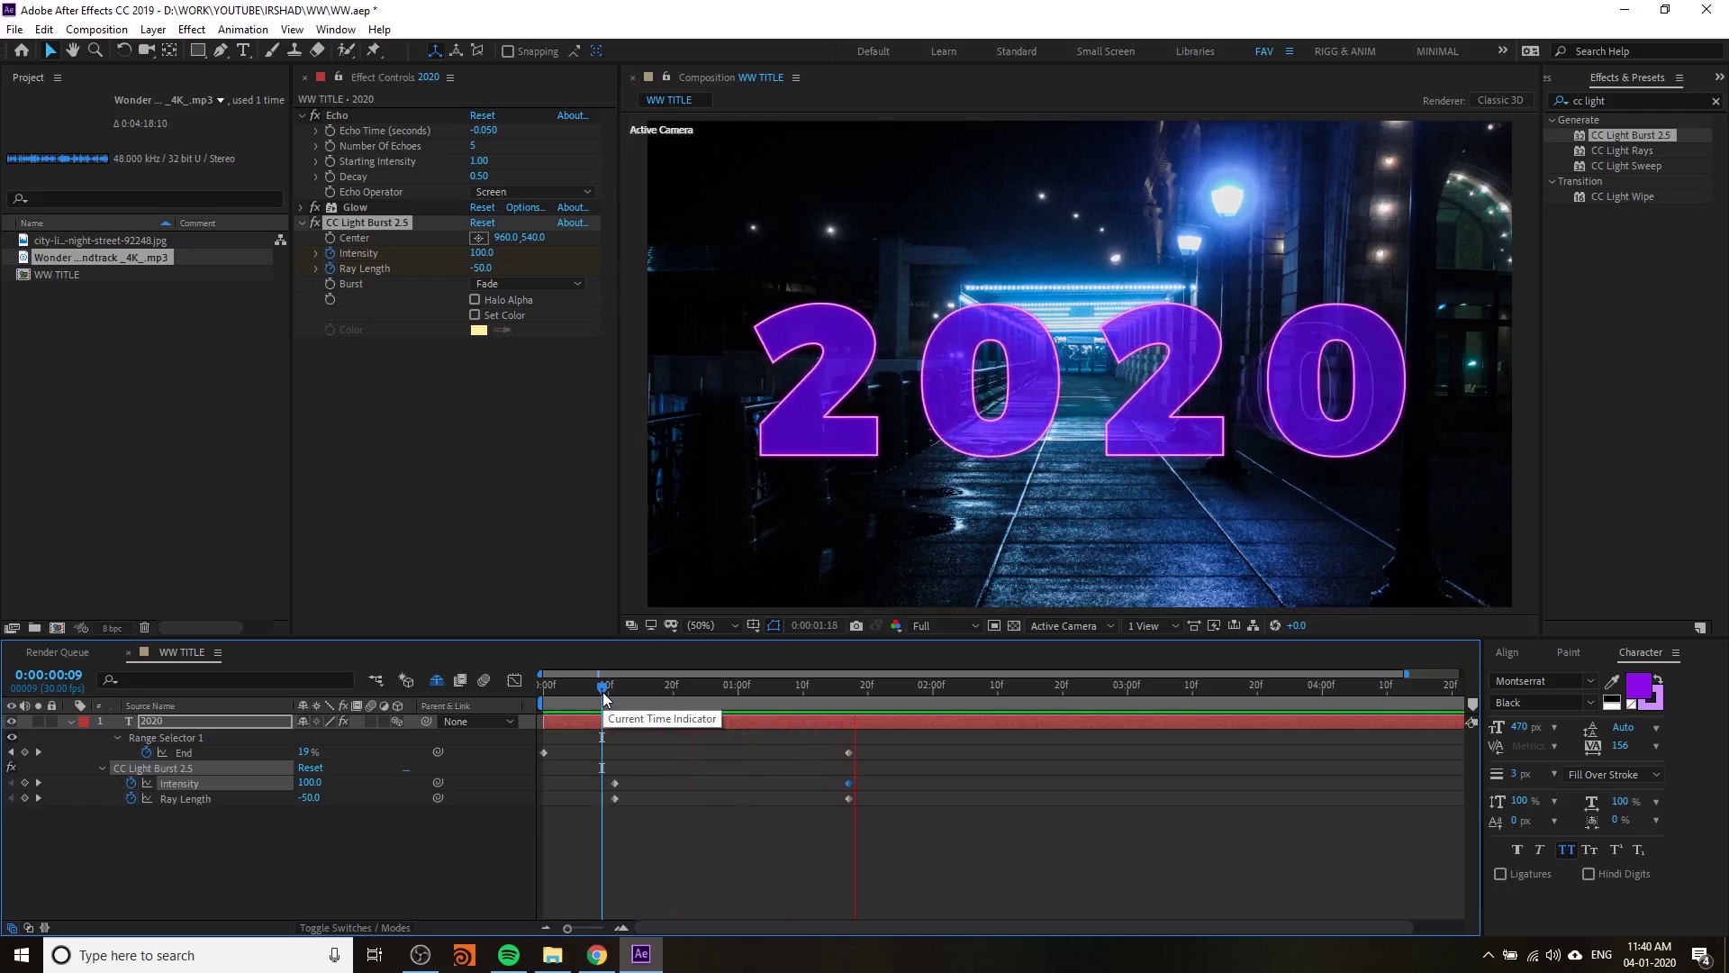
drag(605, 698, 582, 734)
key(space)
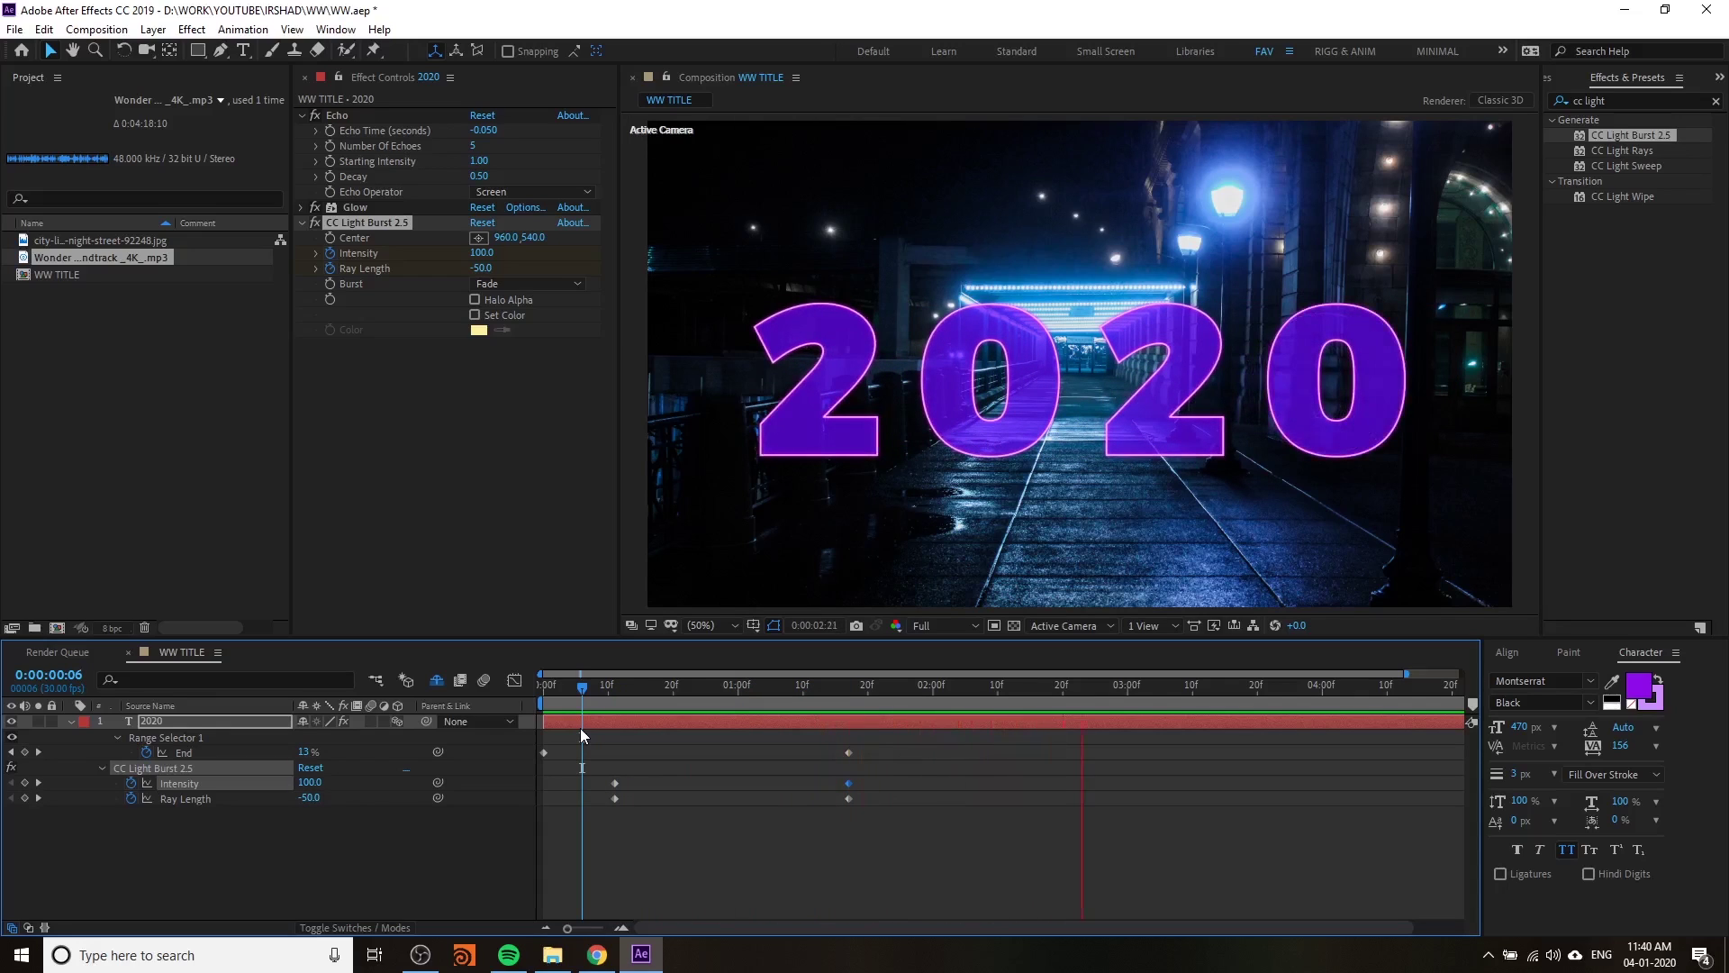
drag(609, 701, 751, 703)
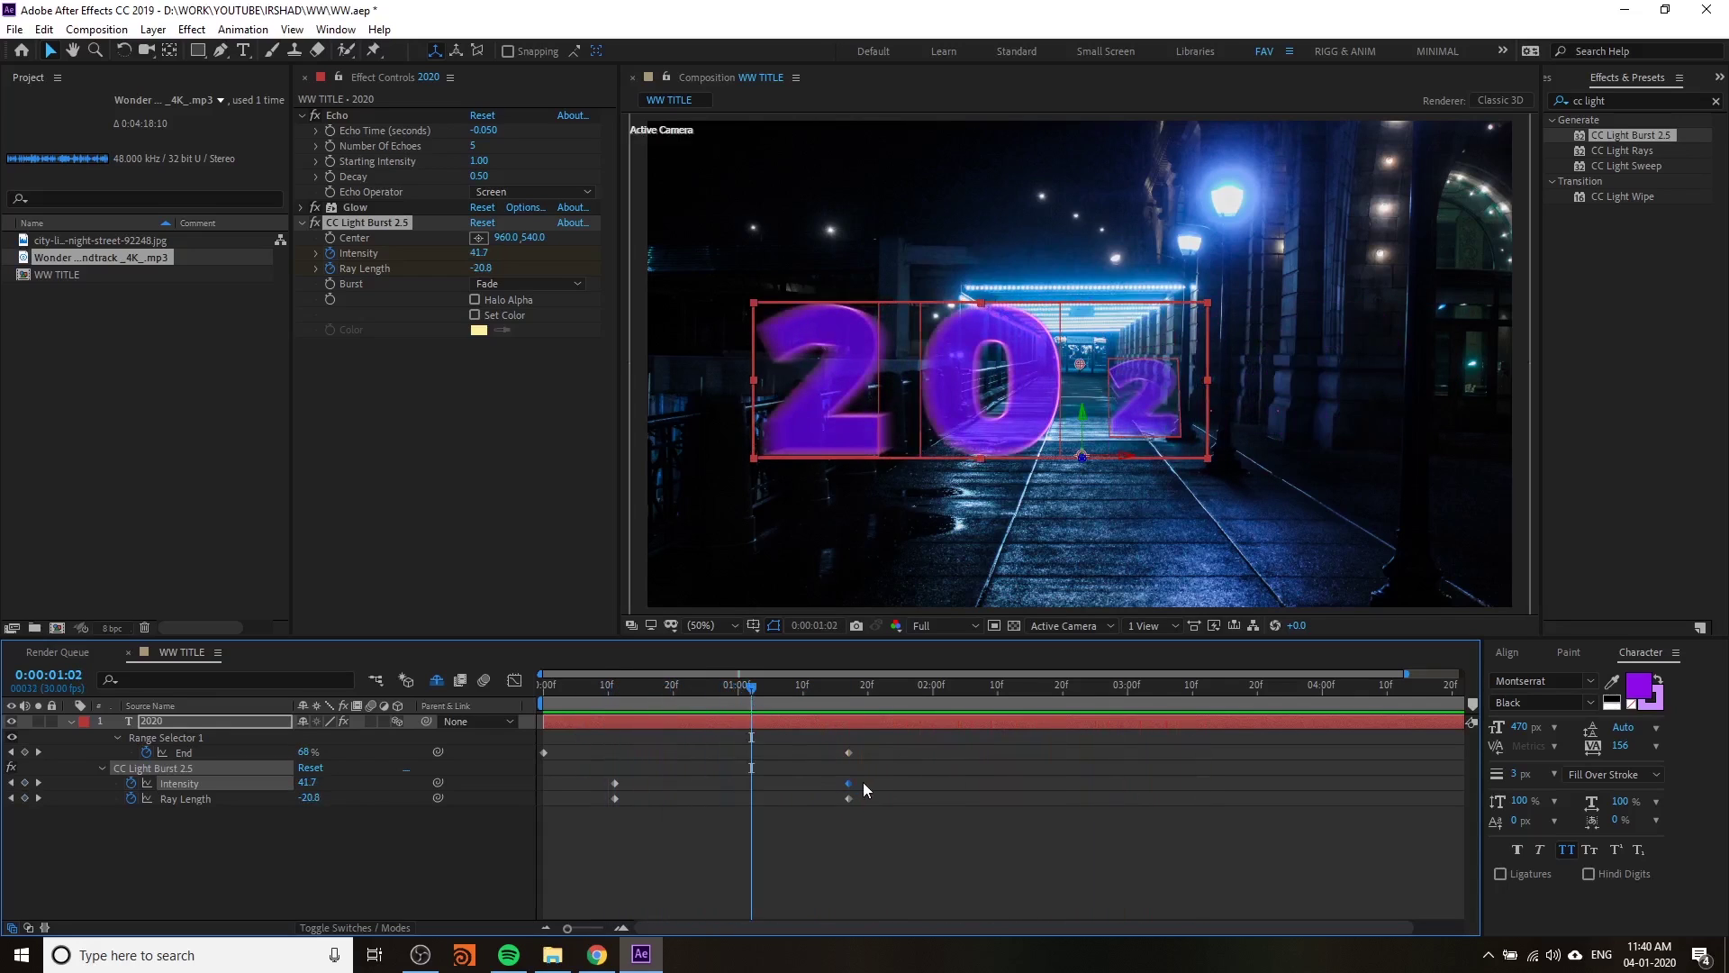
drag(846, 798, 899, 798)
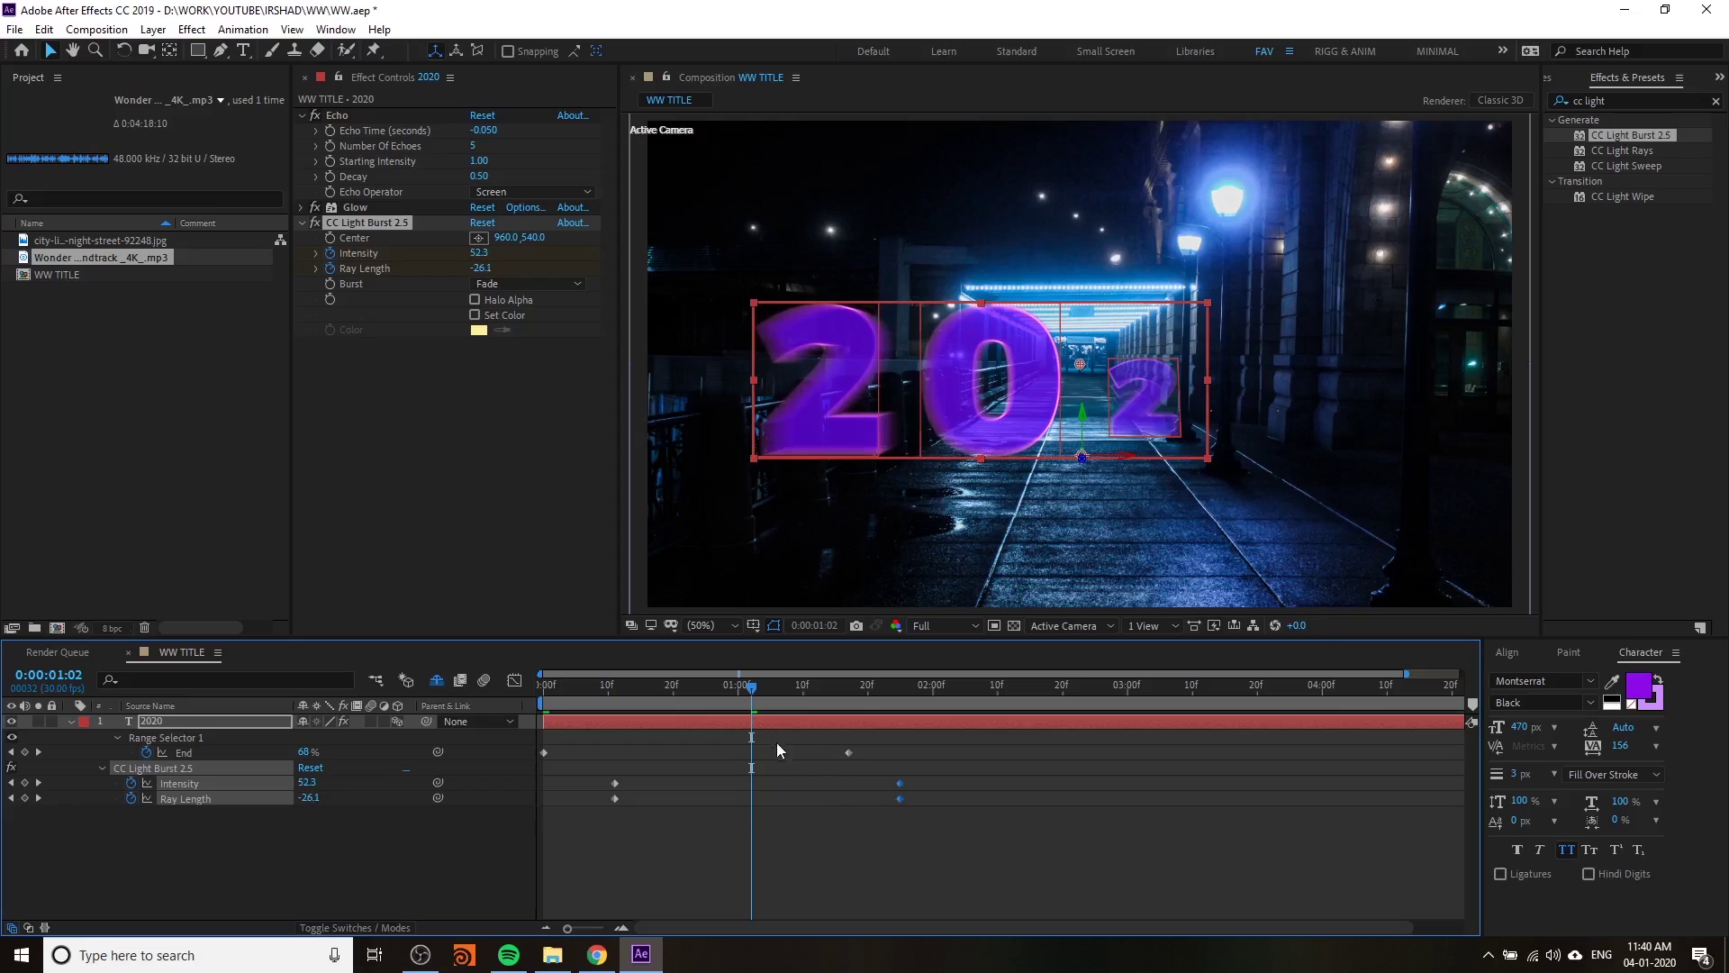
key(space)
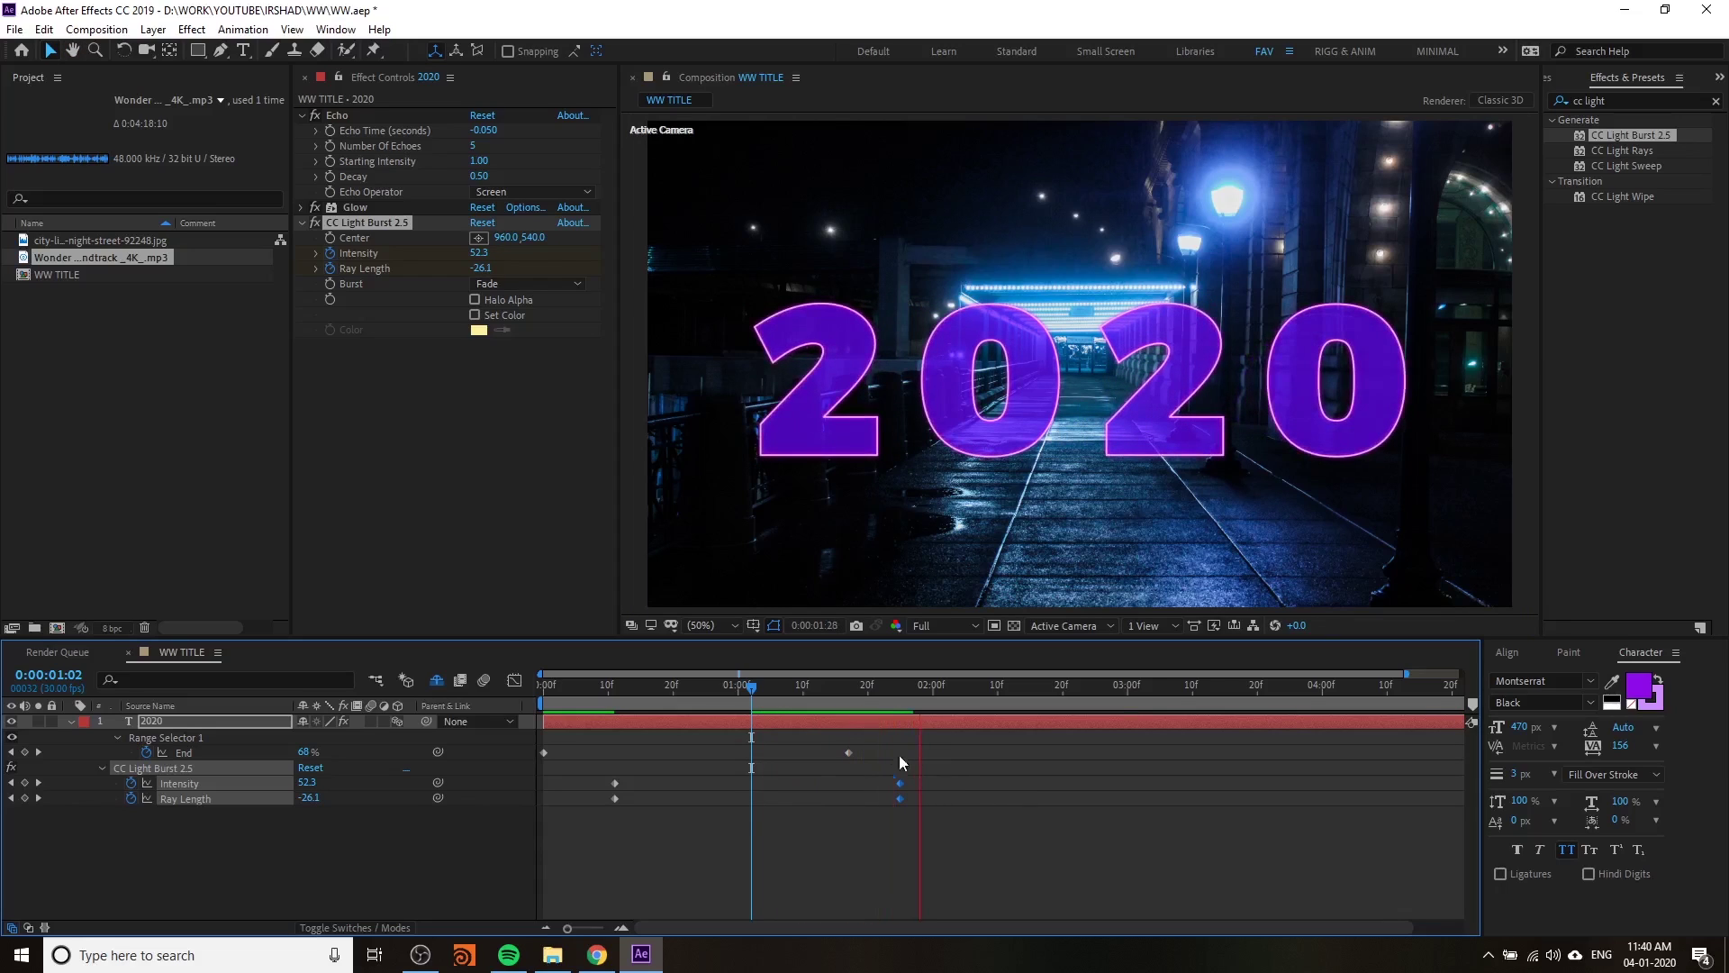
key(space)
- Re-preview the burst timing, collapse Echo and CC Light Burst, and bring up the 1984 trailer
key(j)
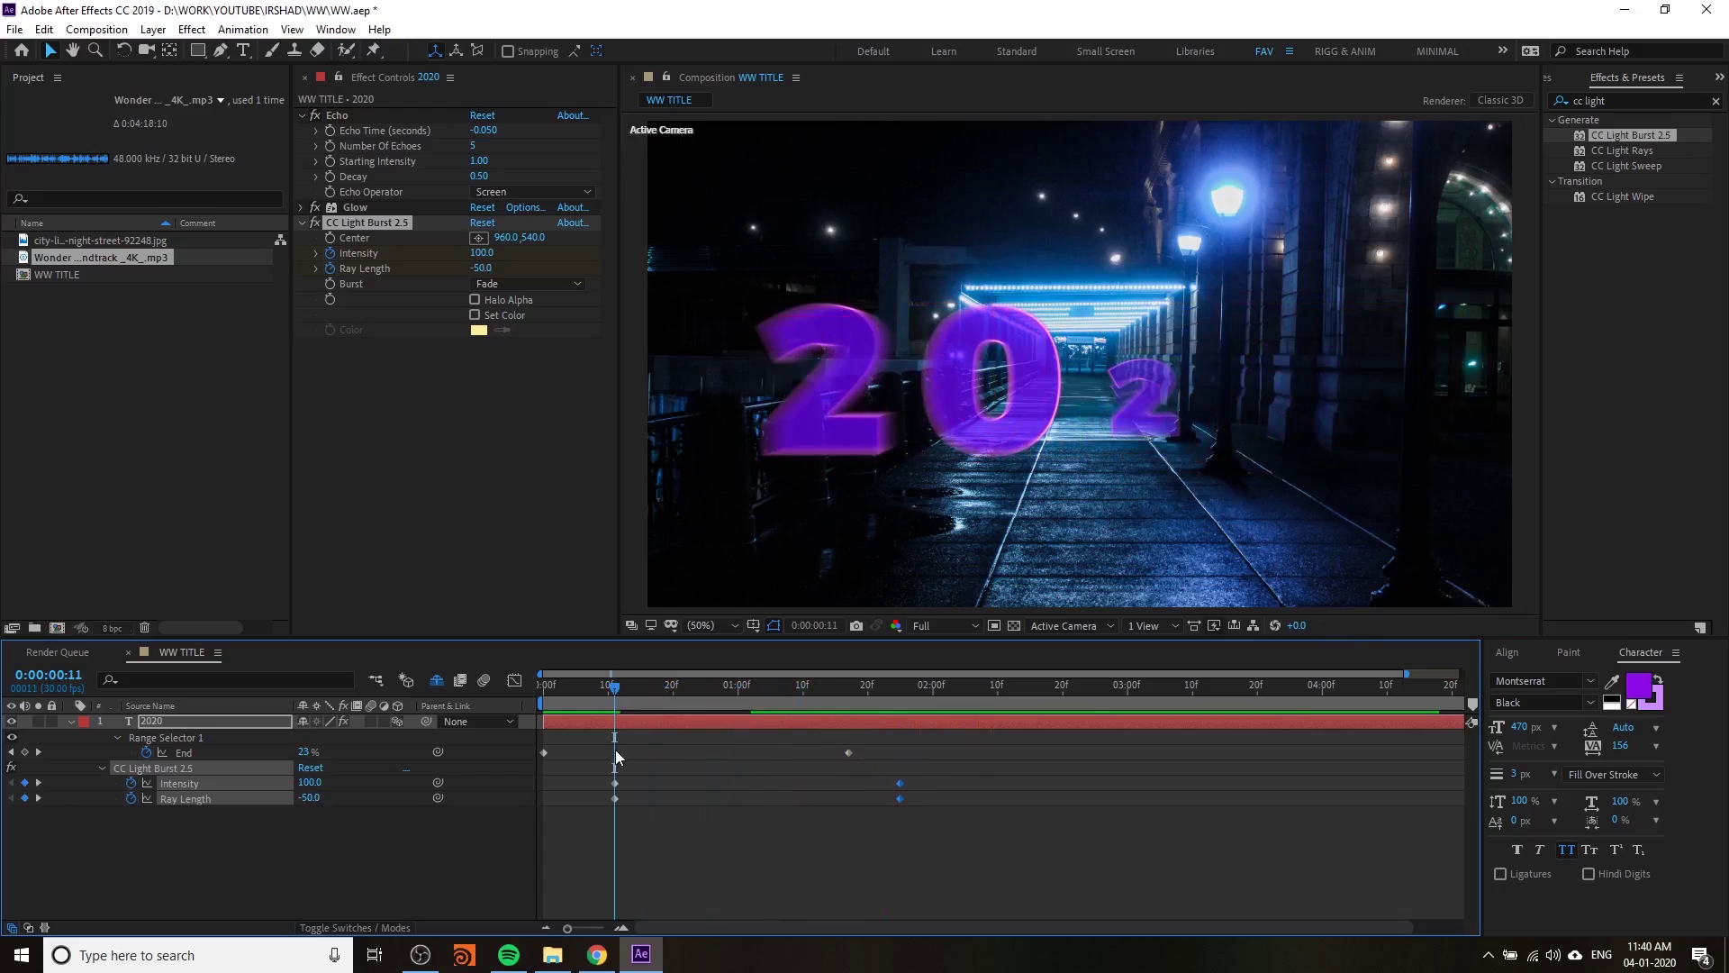
key(space)
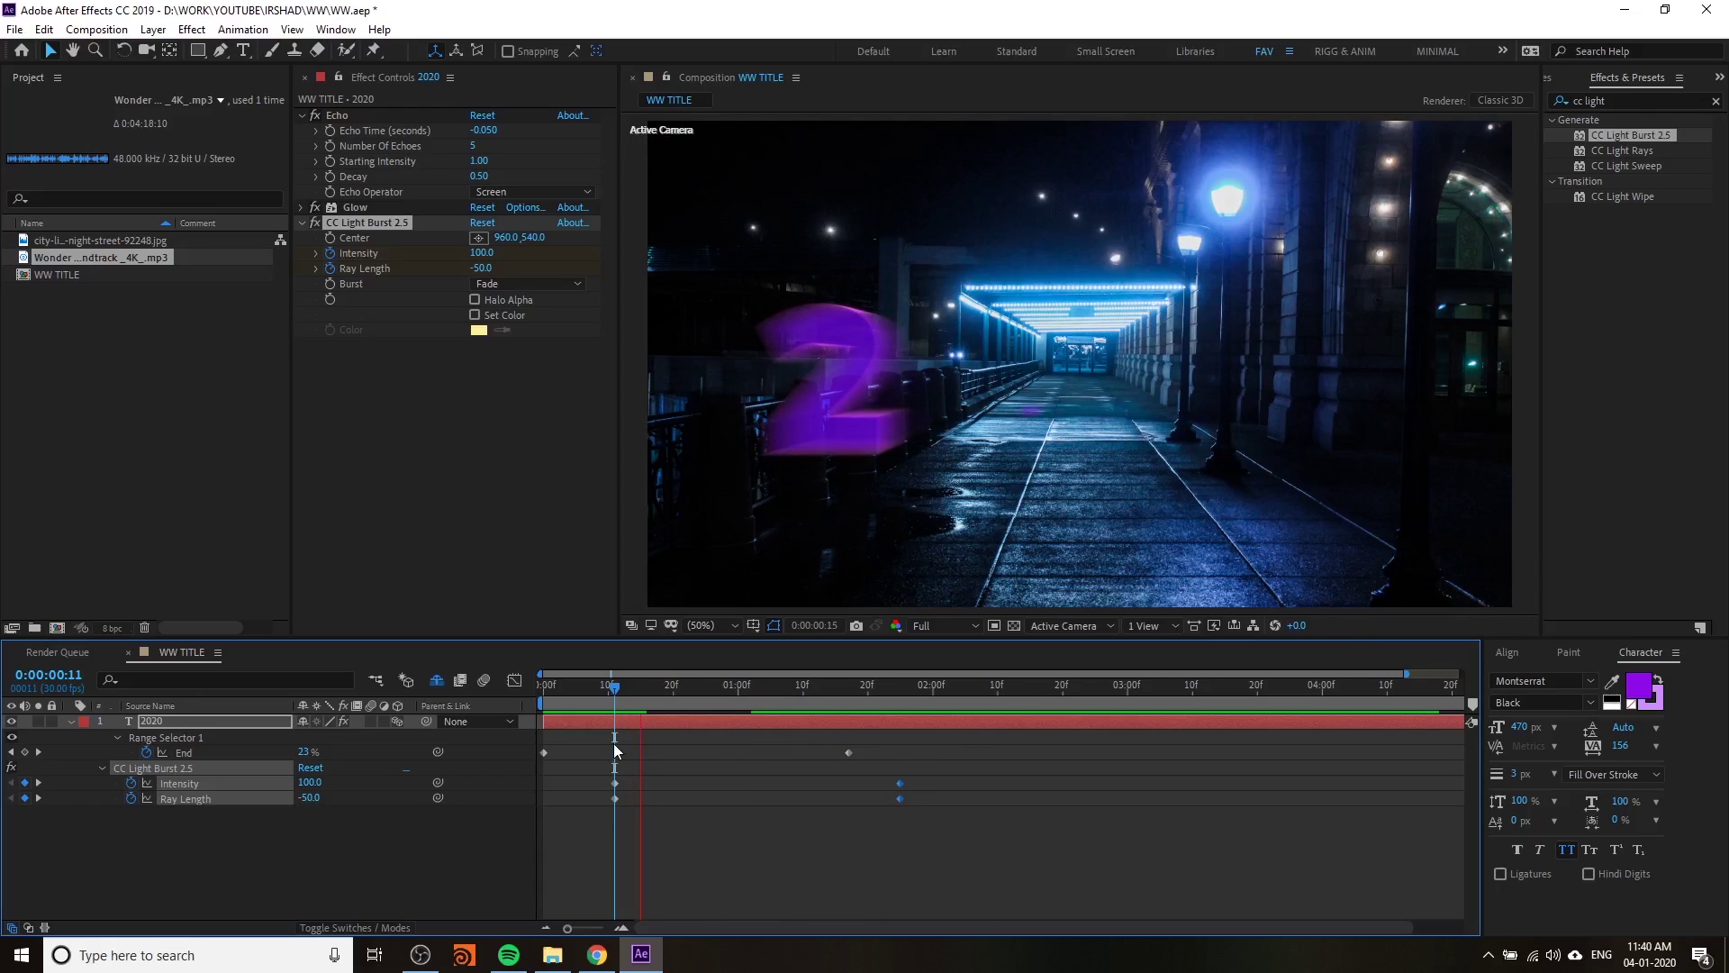
click(602, 692)
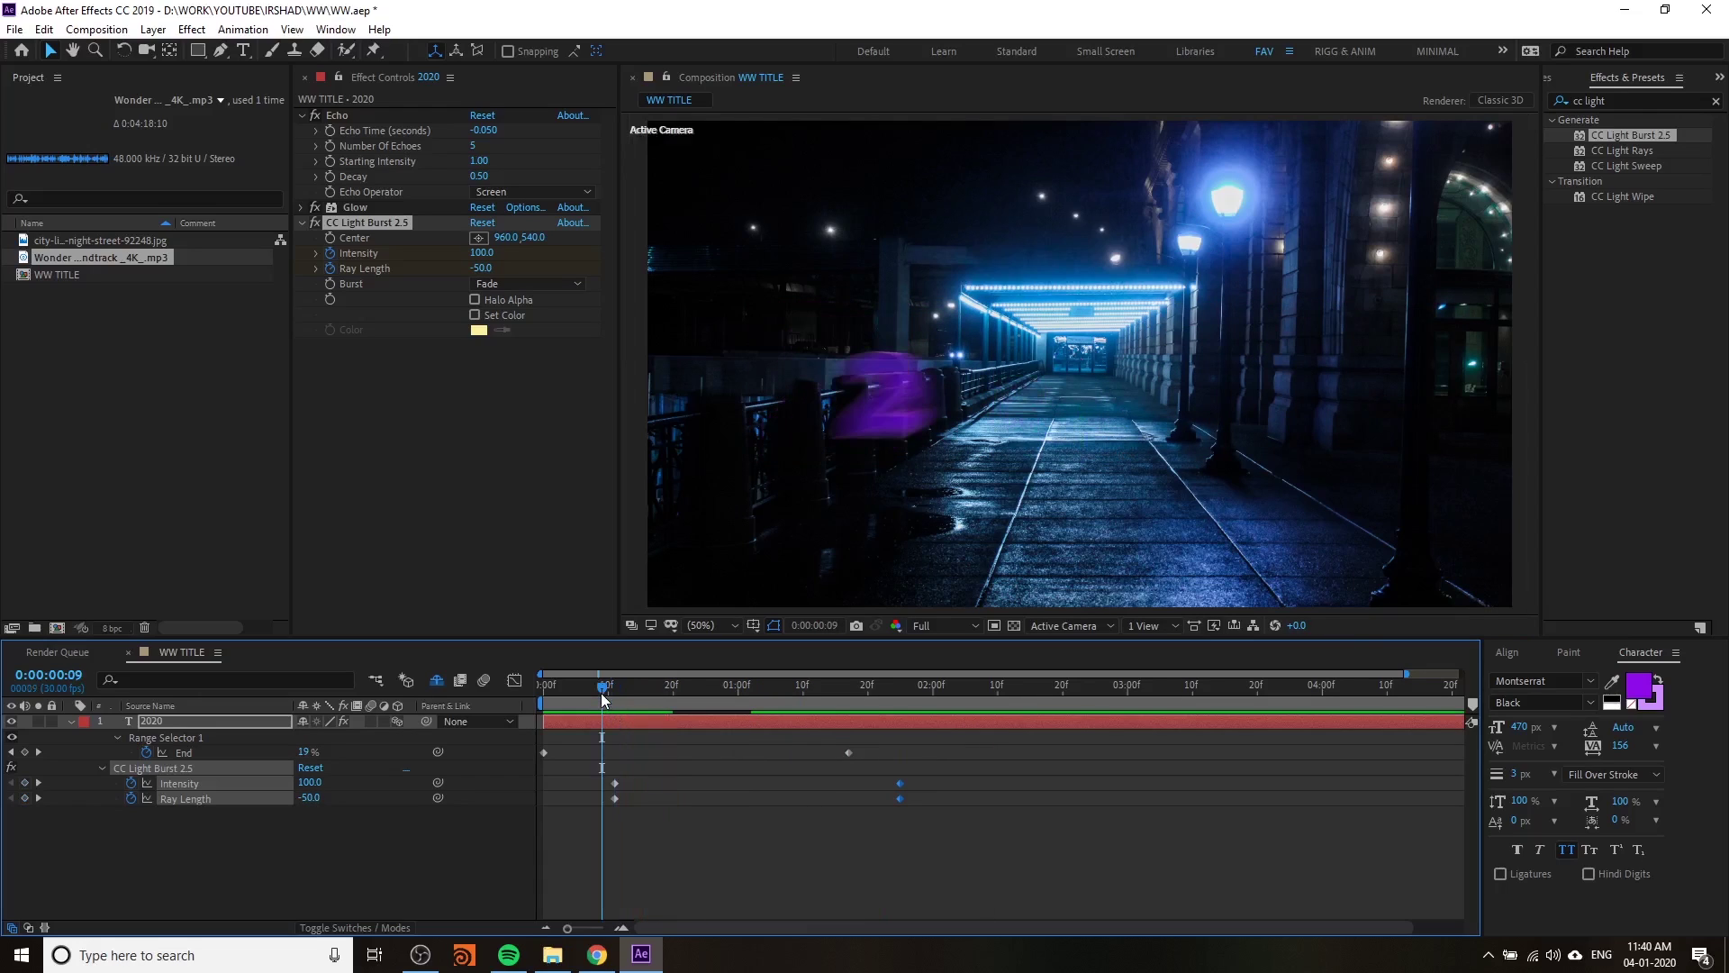
key(space)
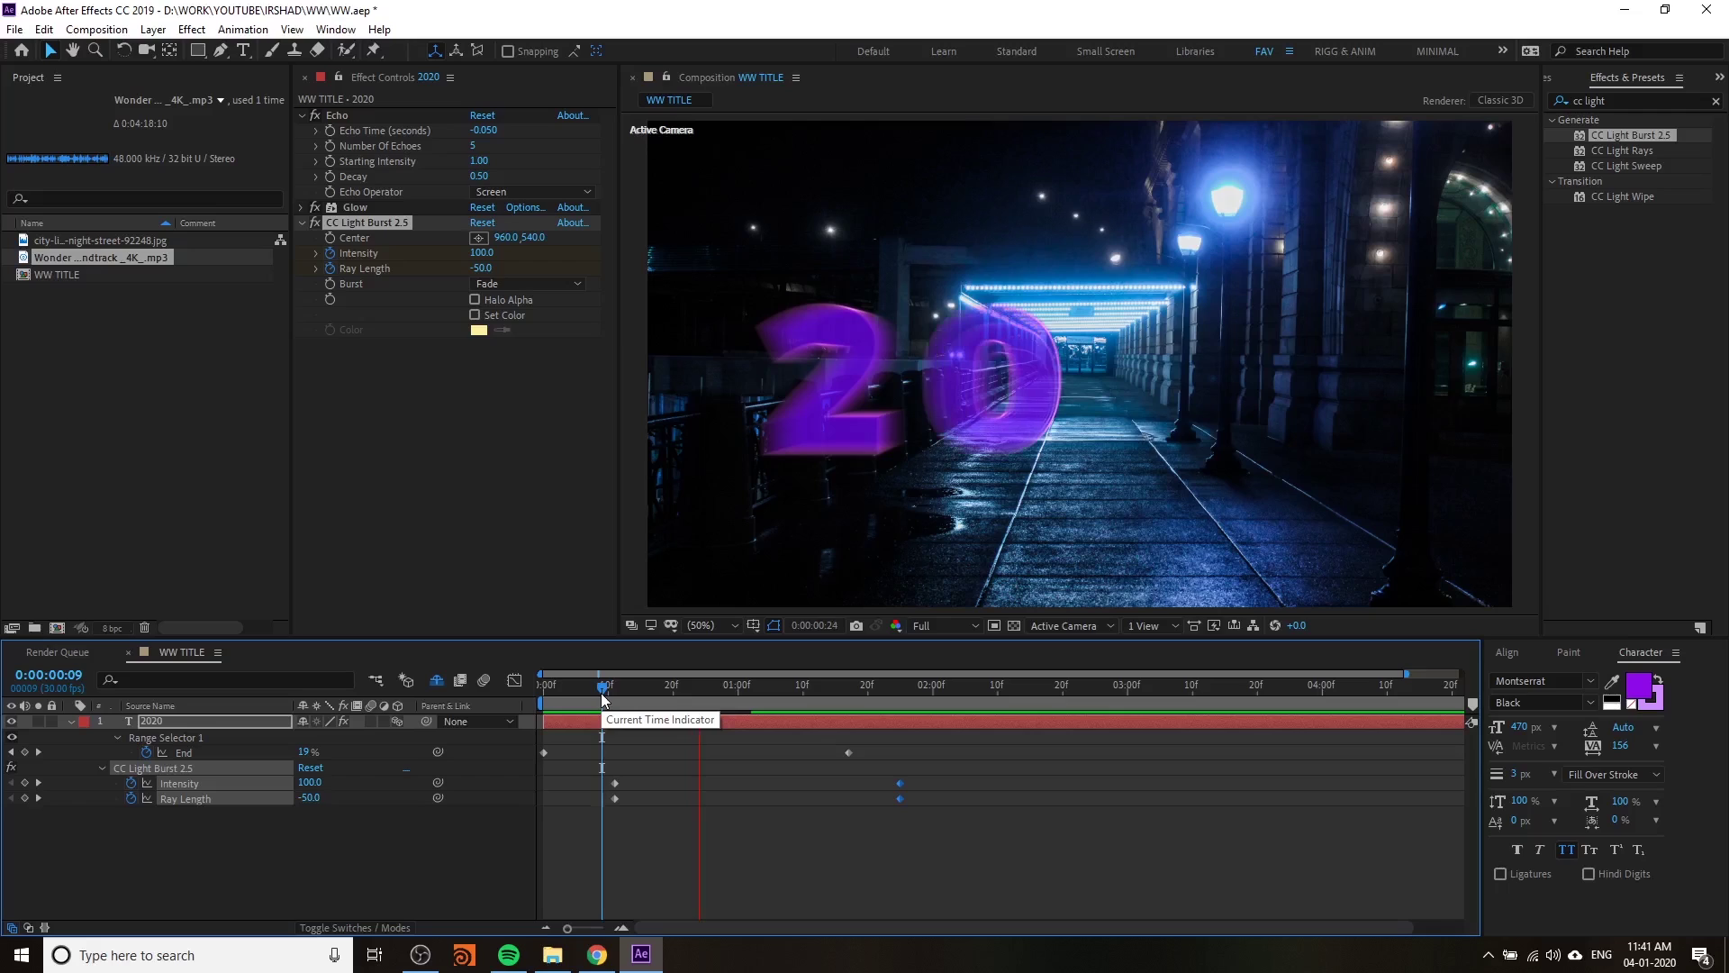
click(352, 144)
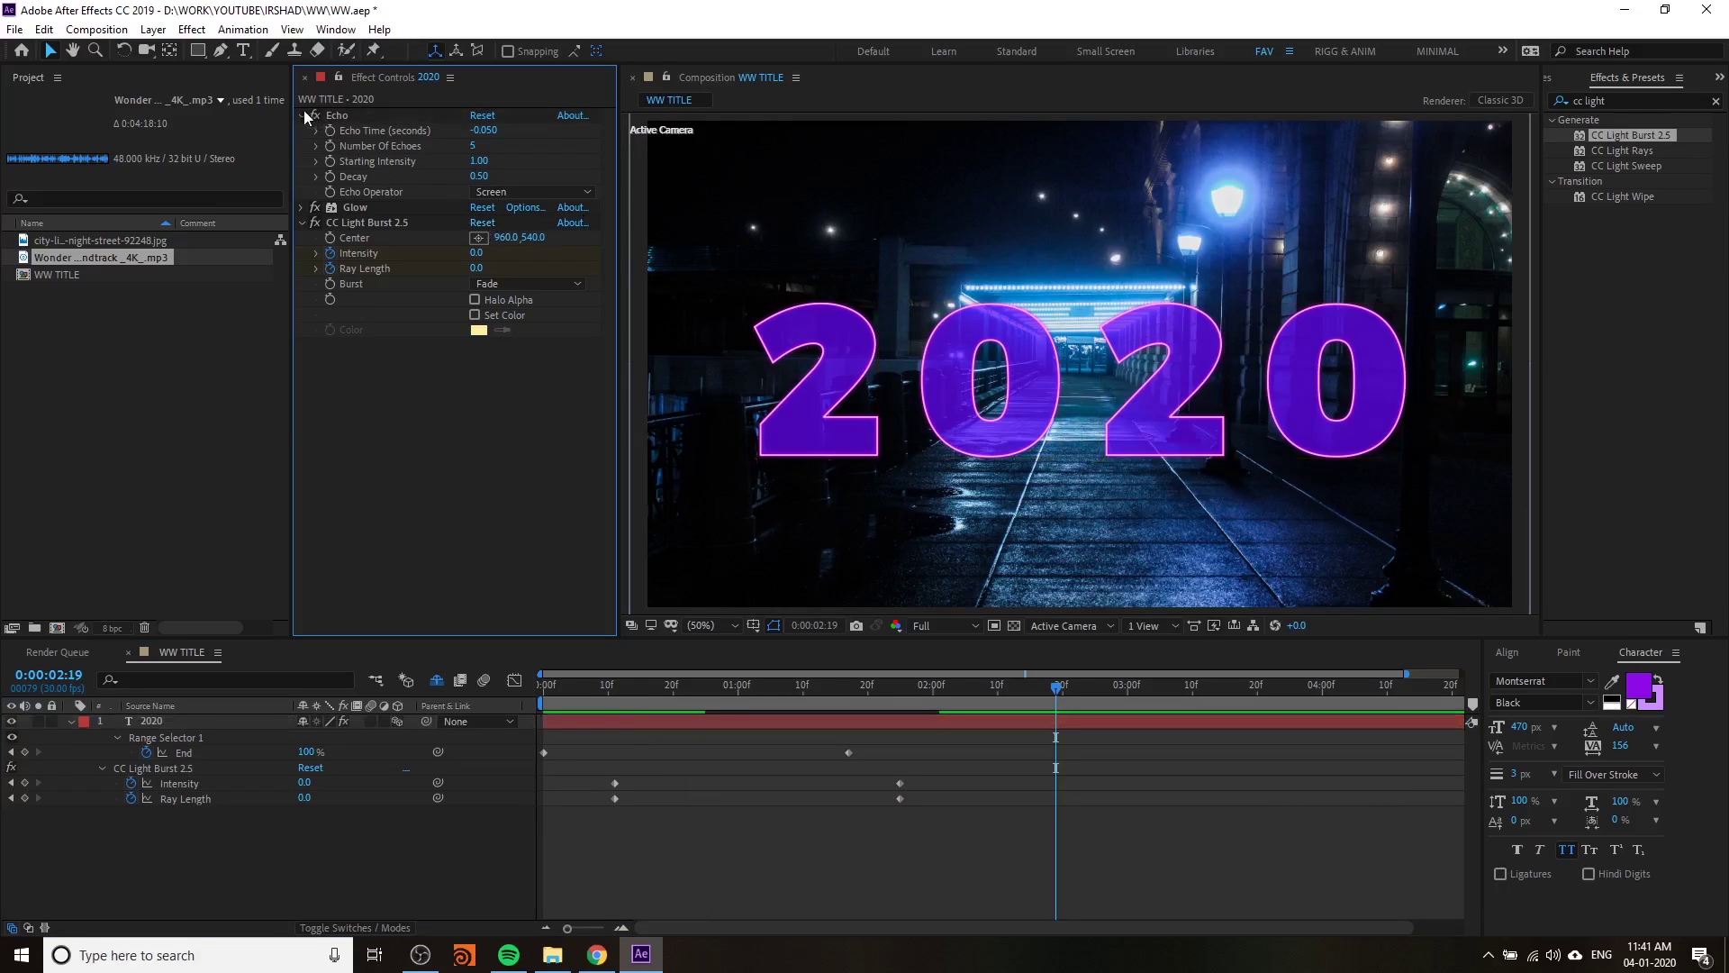
click(303, 116)
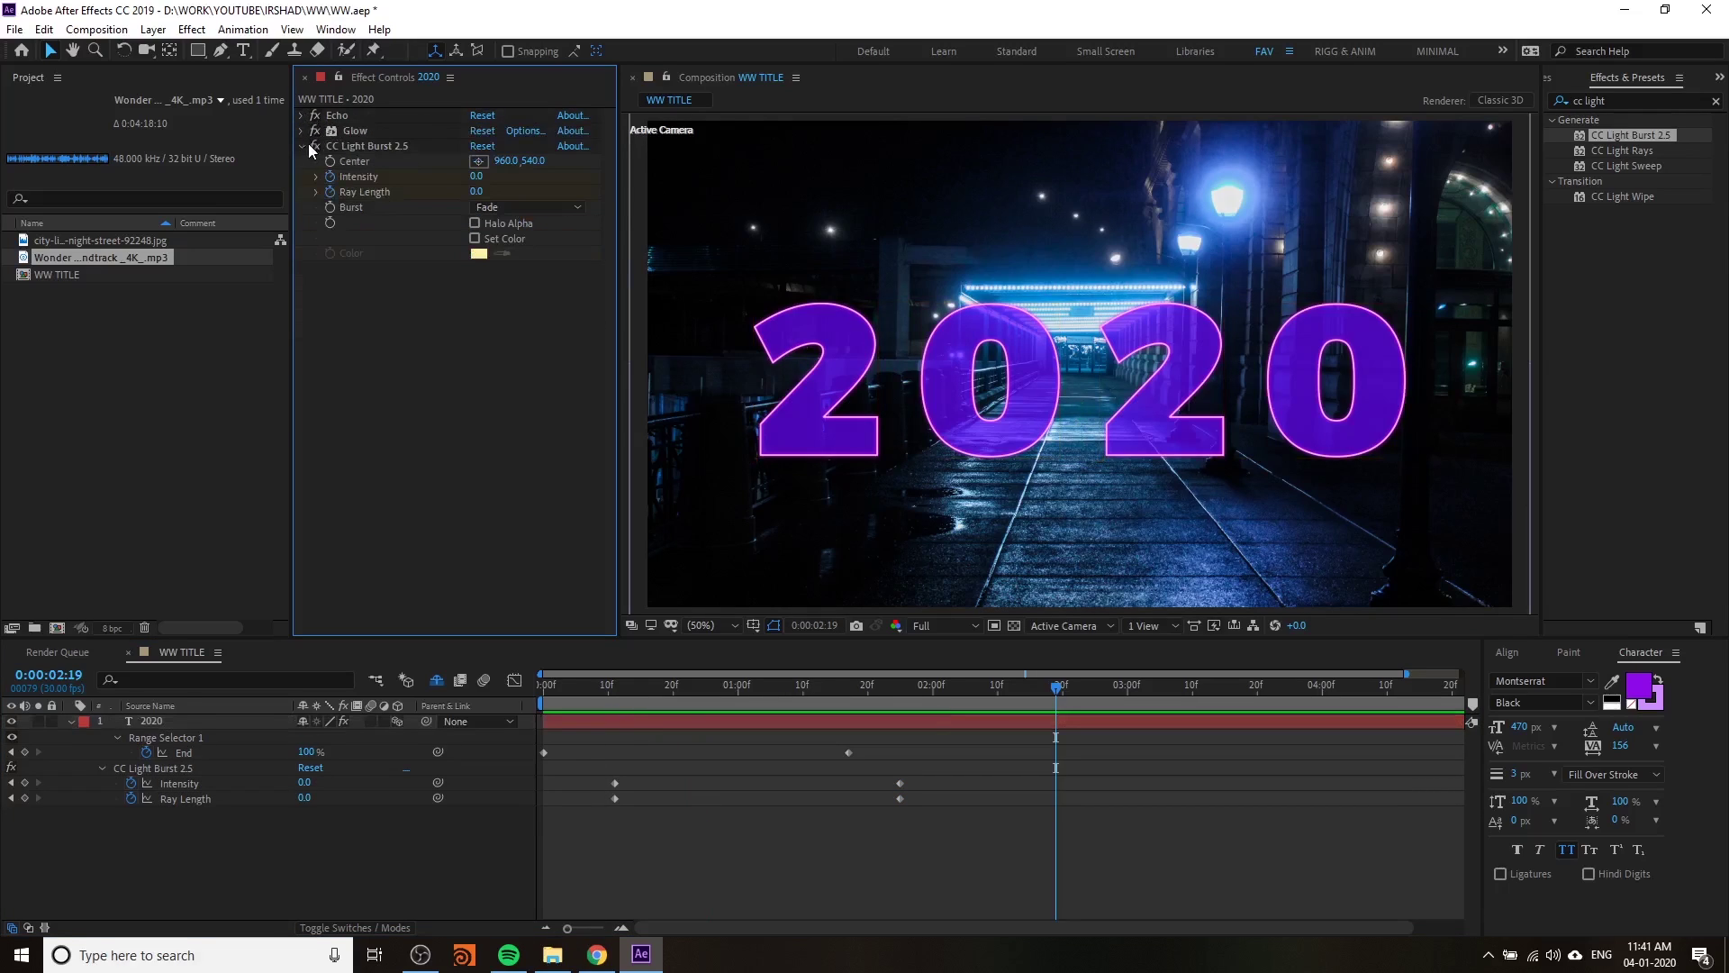
click(304, 146)
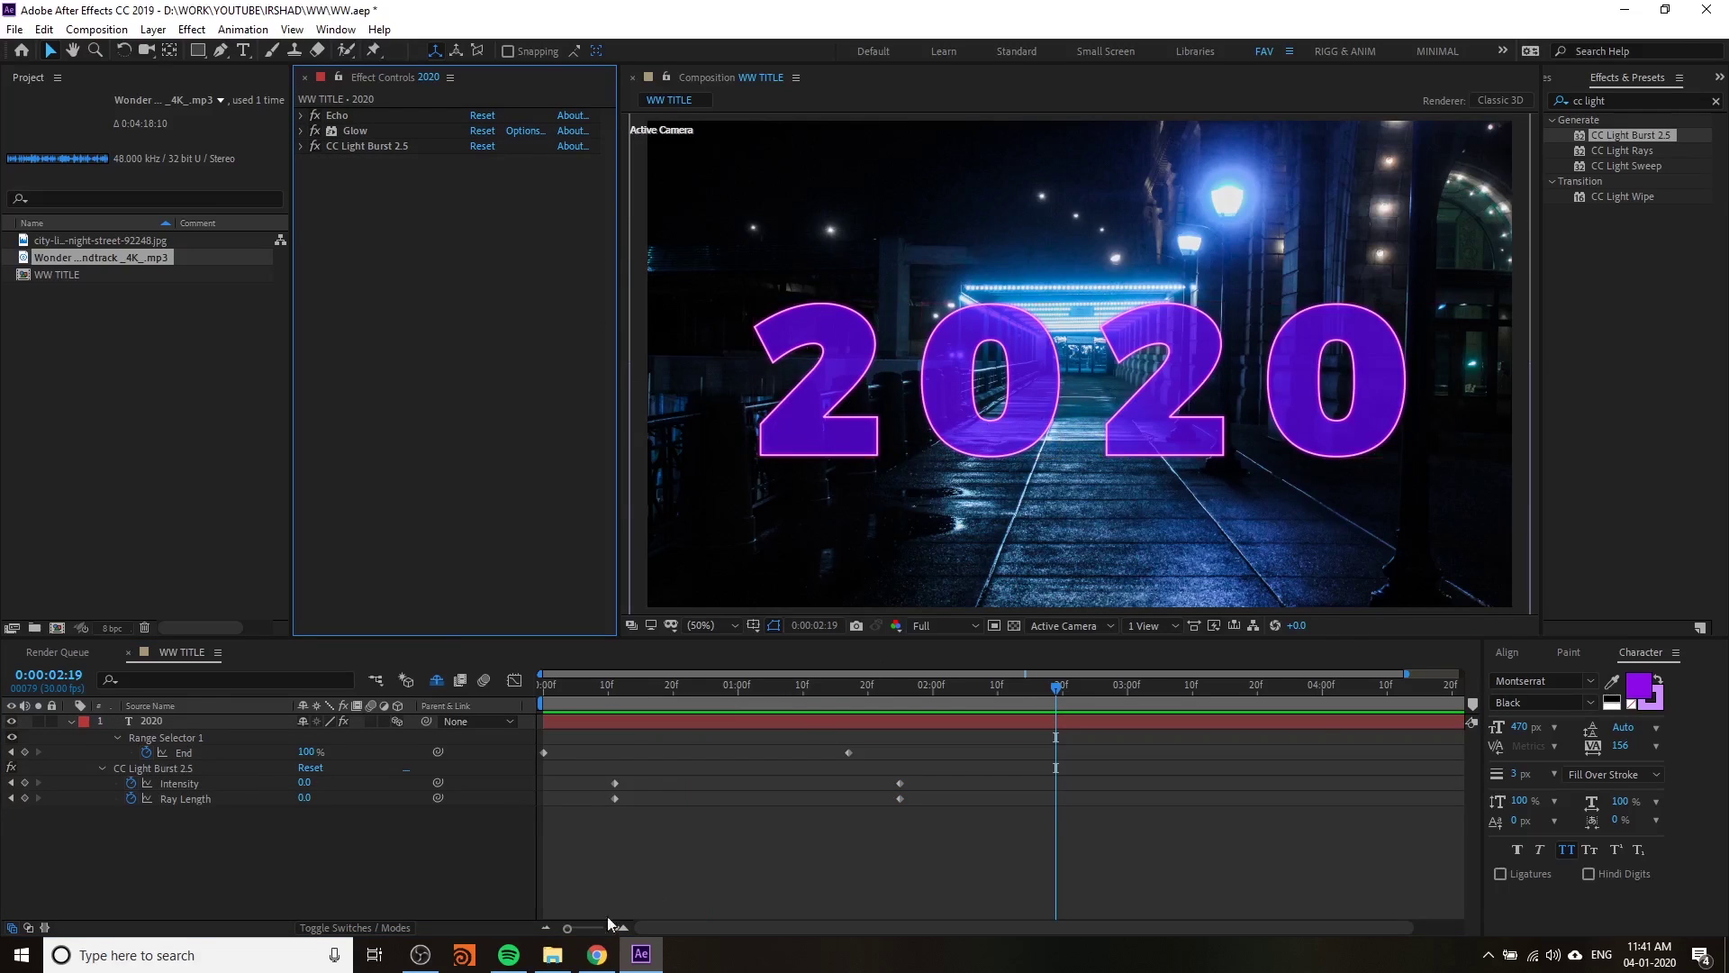
click(597, 952)
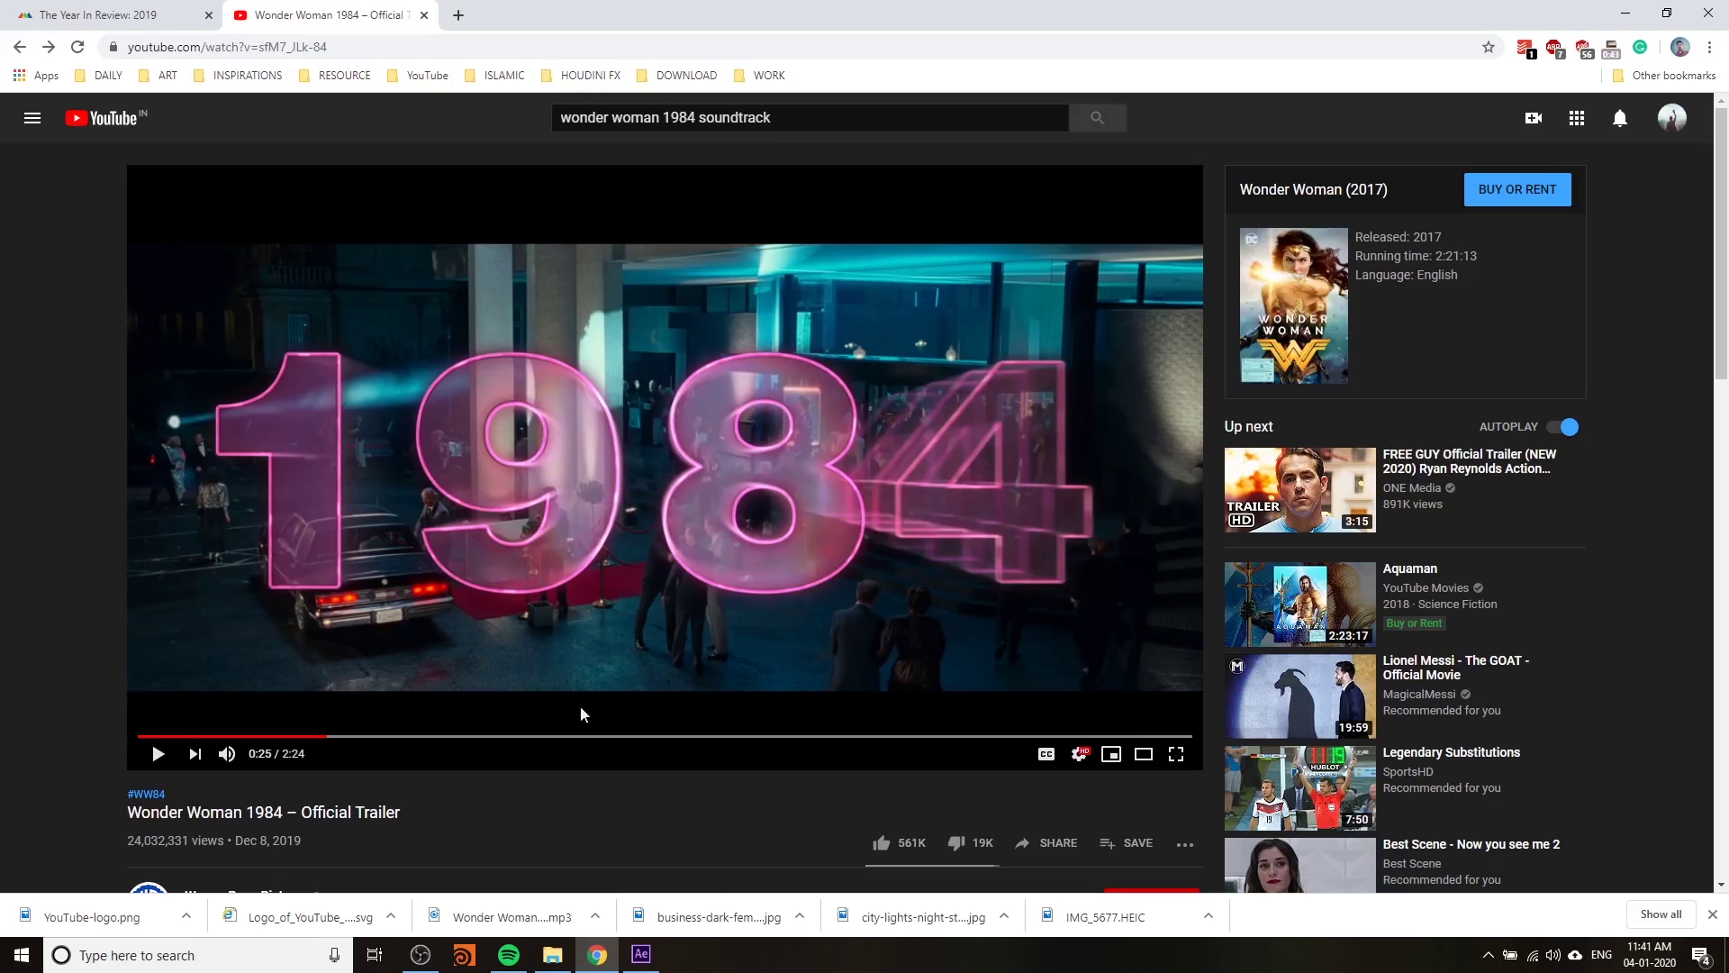
- Return from the Wonder Woman 1984 trailer to the After Effects composition
click(641, 955)
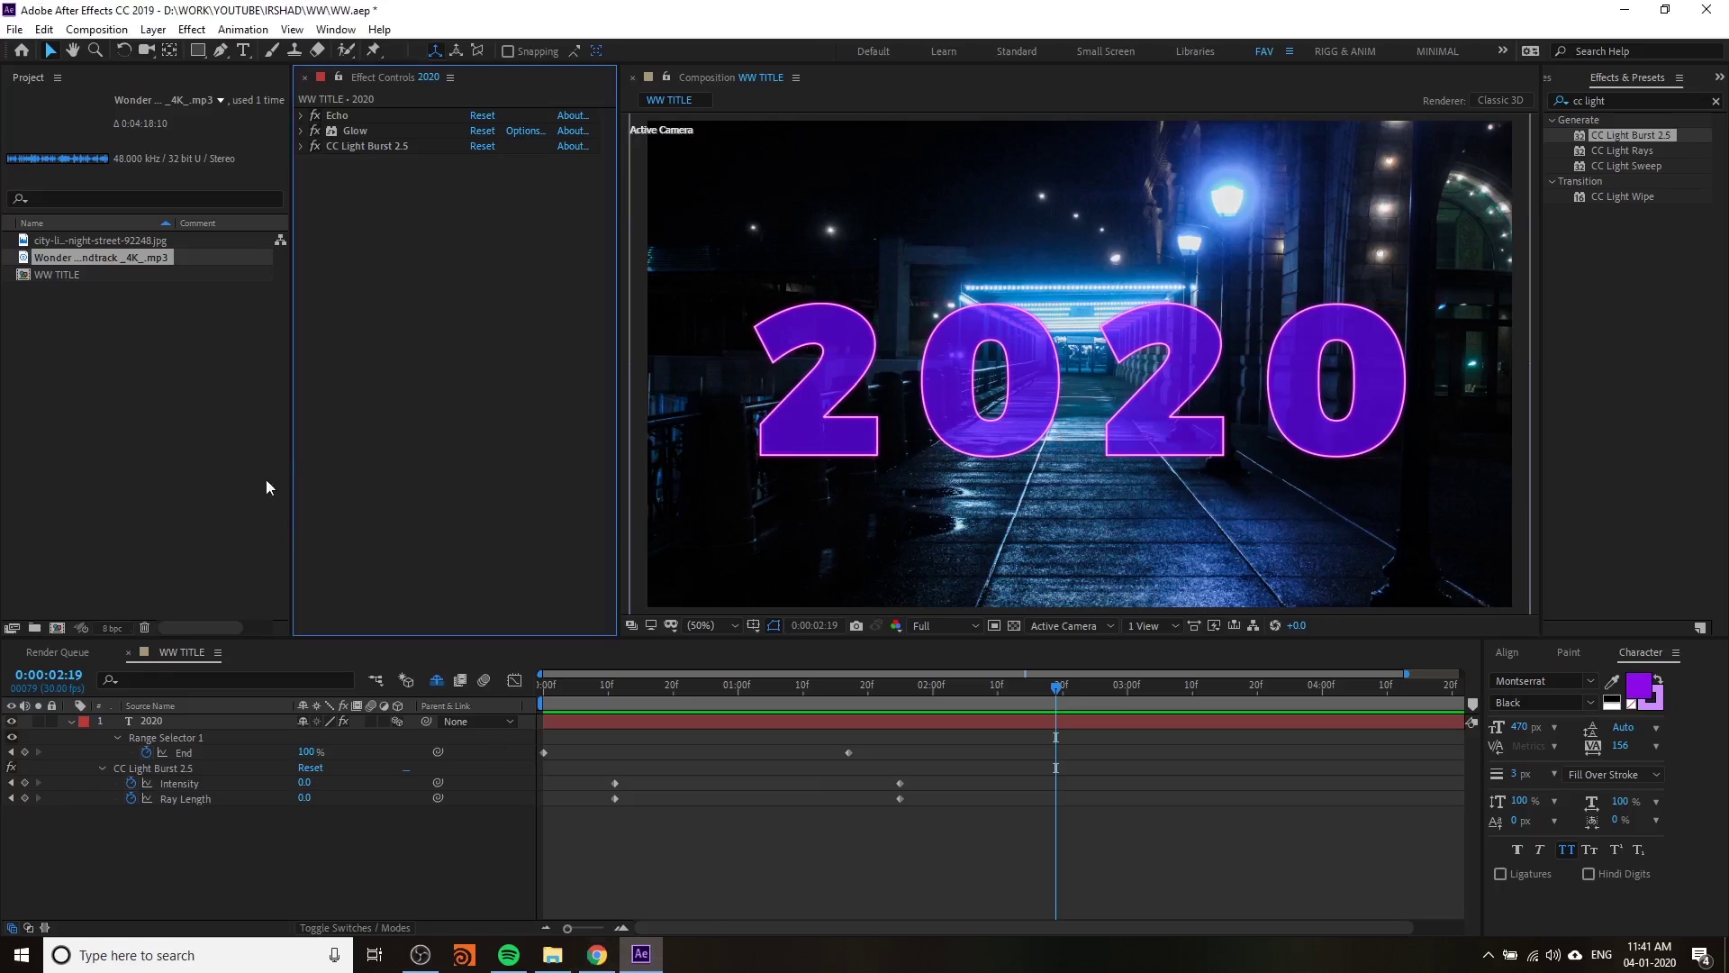
- Search 'light' in Effects & Presets and apply CC Light Sweep to the 2020 layer
click(166, 722)
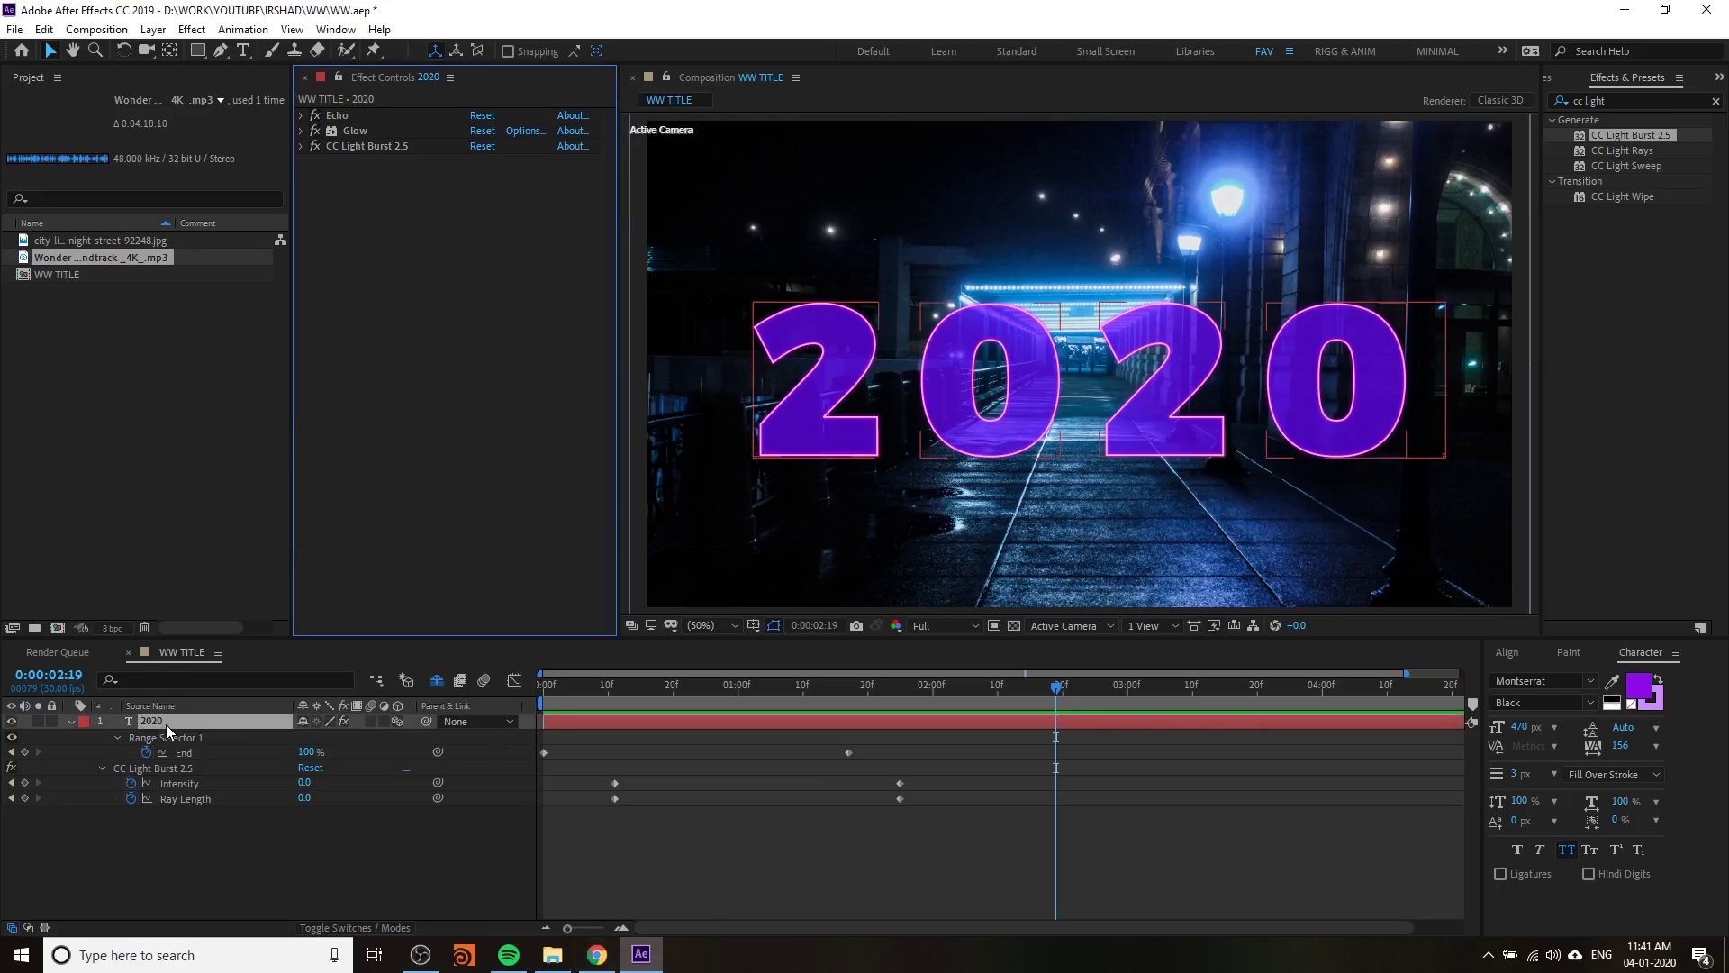
click(1630, 100)
text(light)
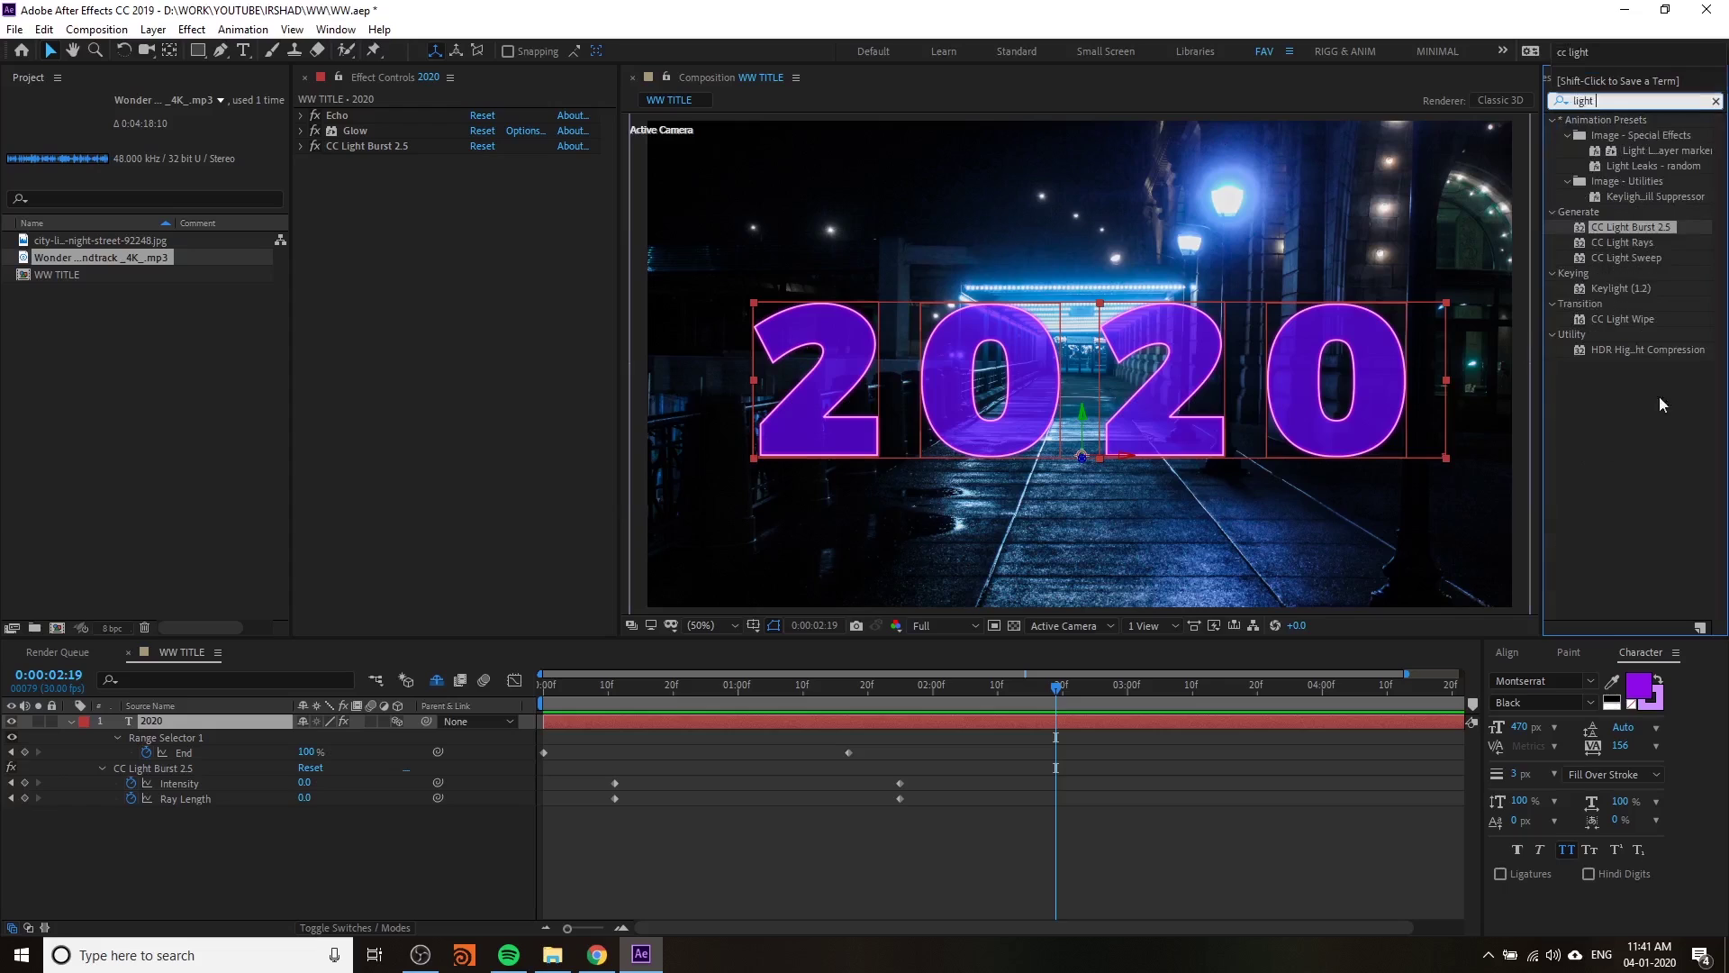
drag(1626, 258, 255, 723)
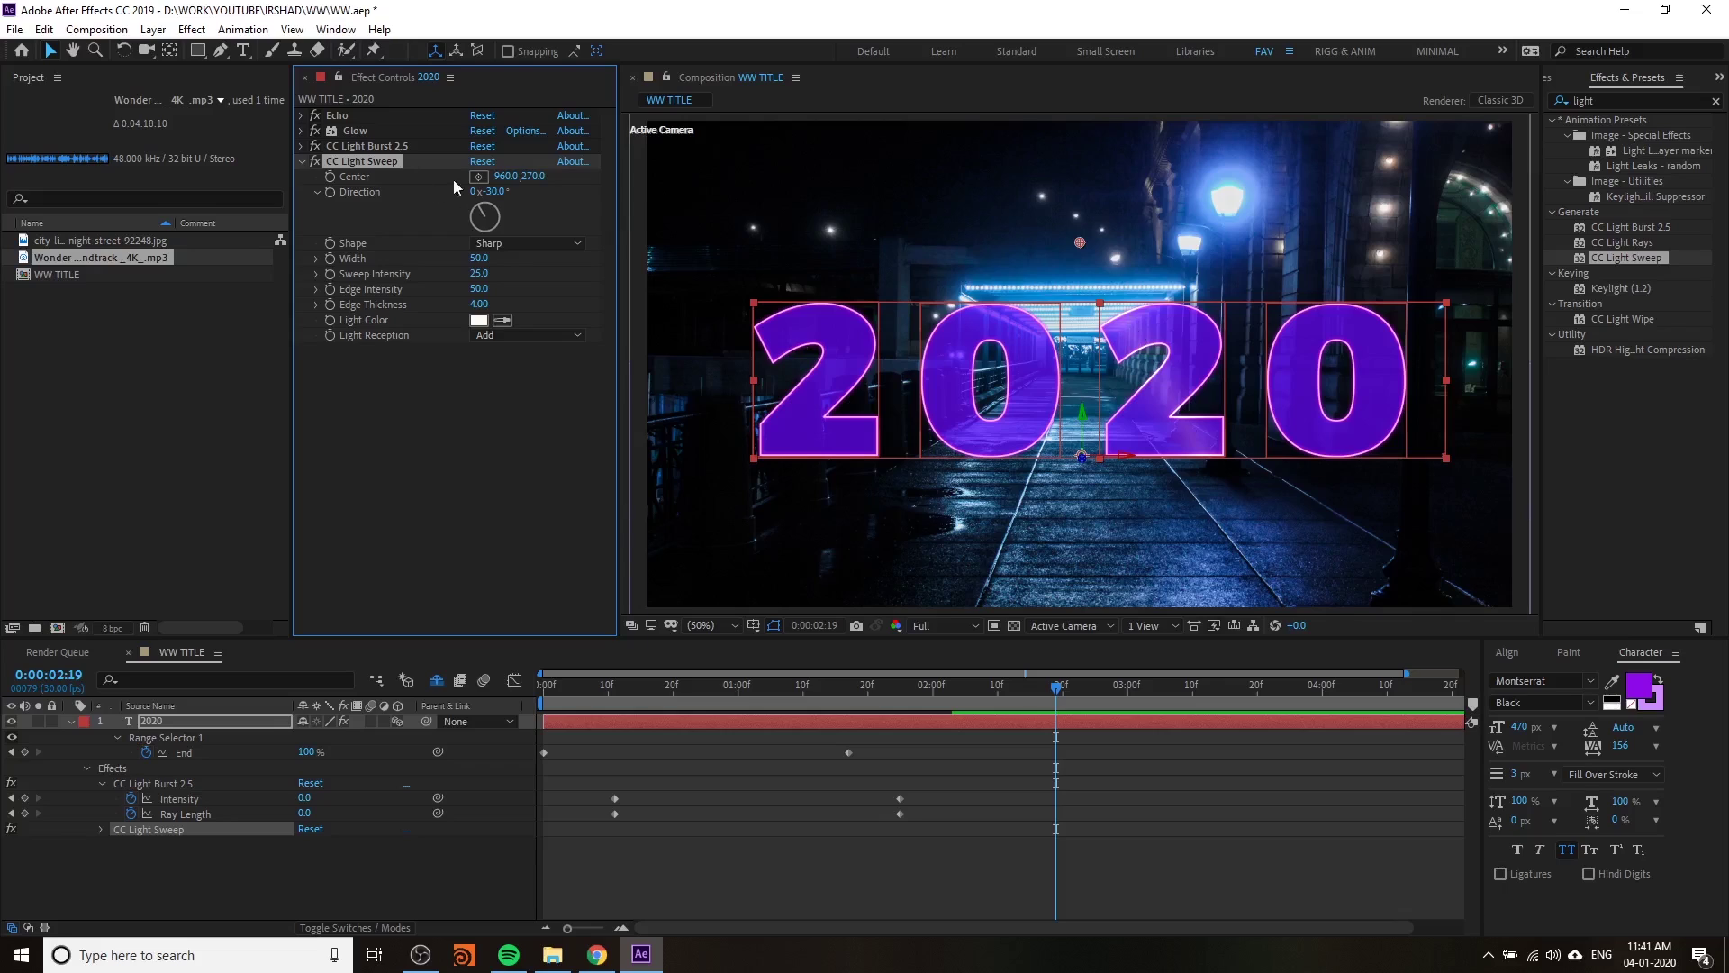
- Position the light sweep's center at 348, 274 and adjust its width while scrubbing the reveal
drag(504, 176, 577, 239)
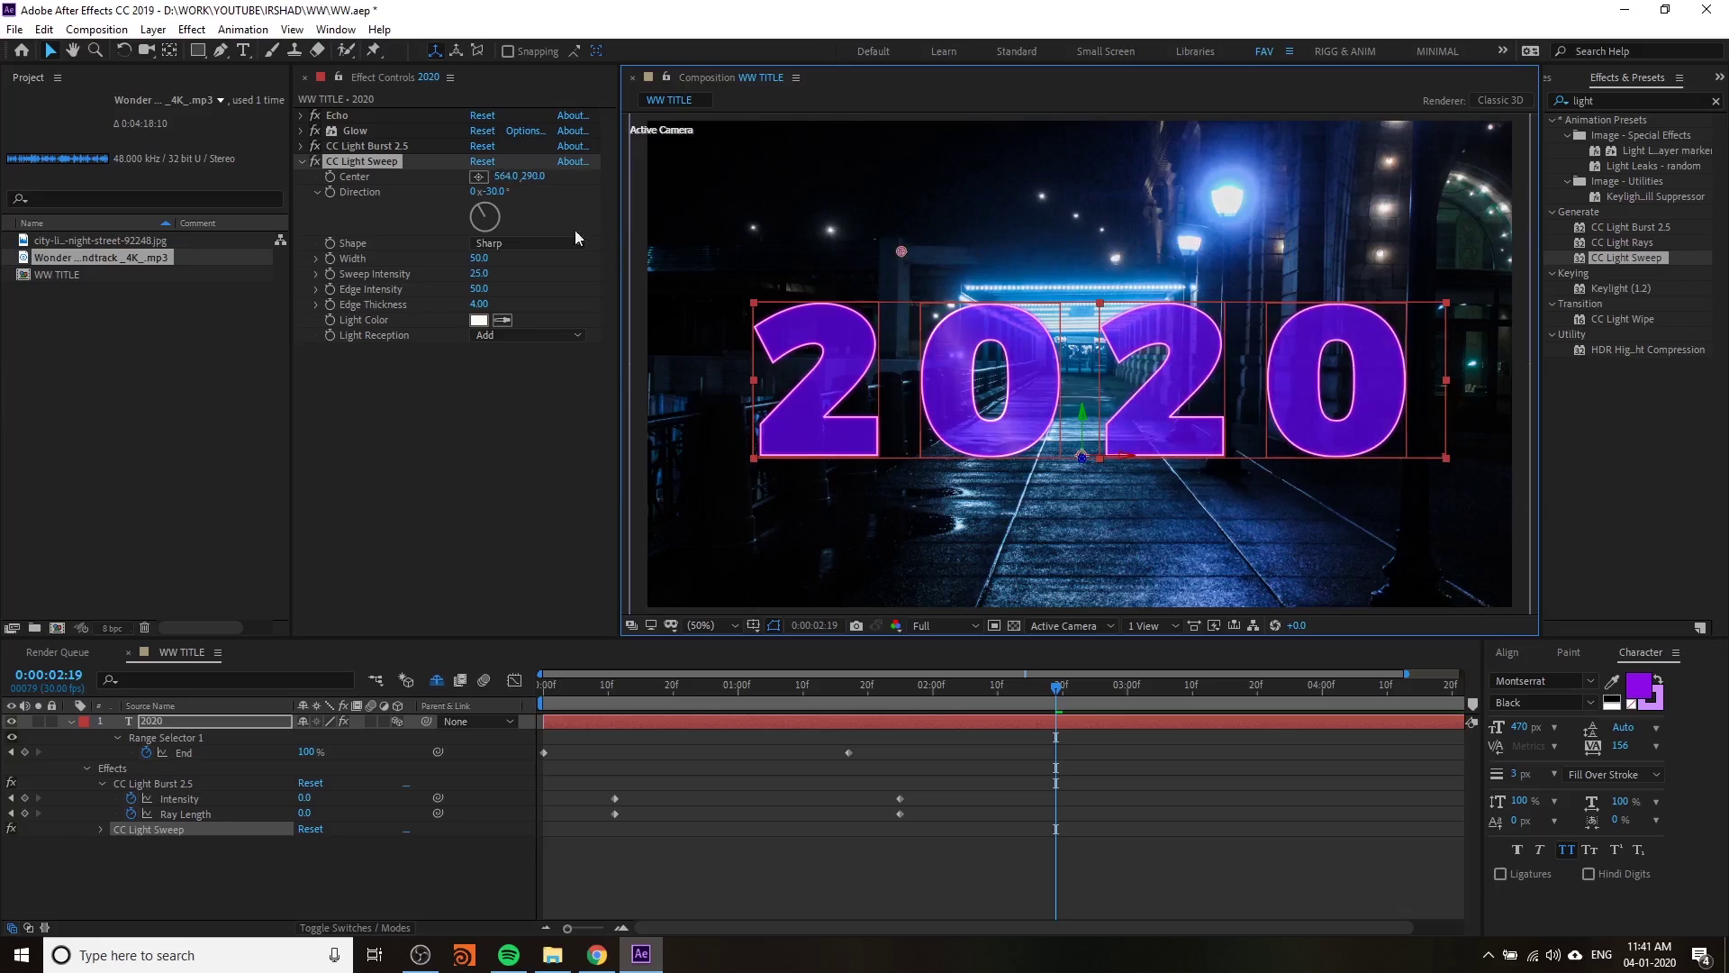
drag(479, 258, 704, 220)
drag(584, 254, 523, 268)
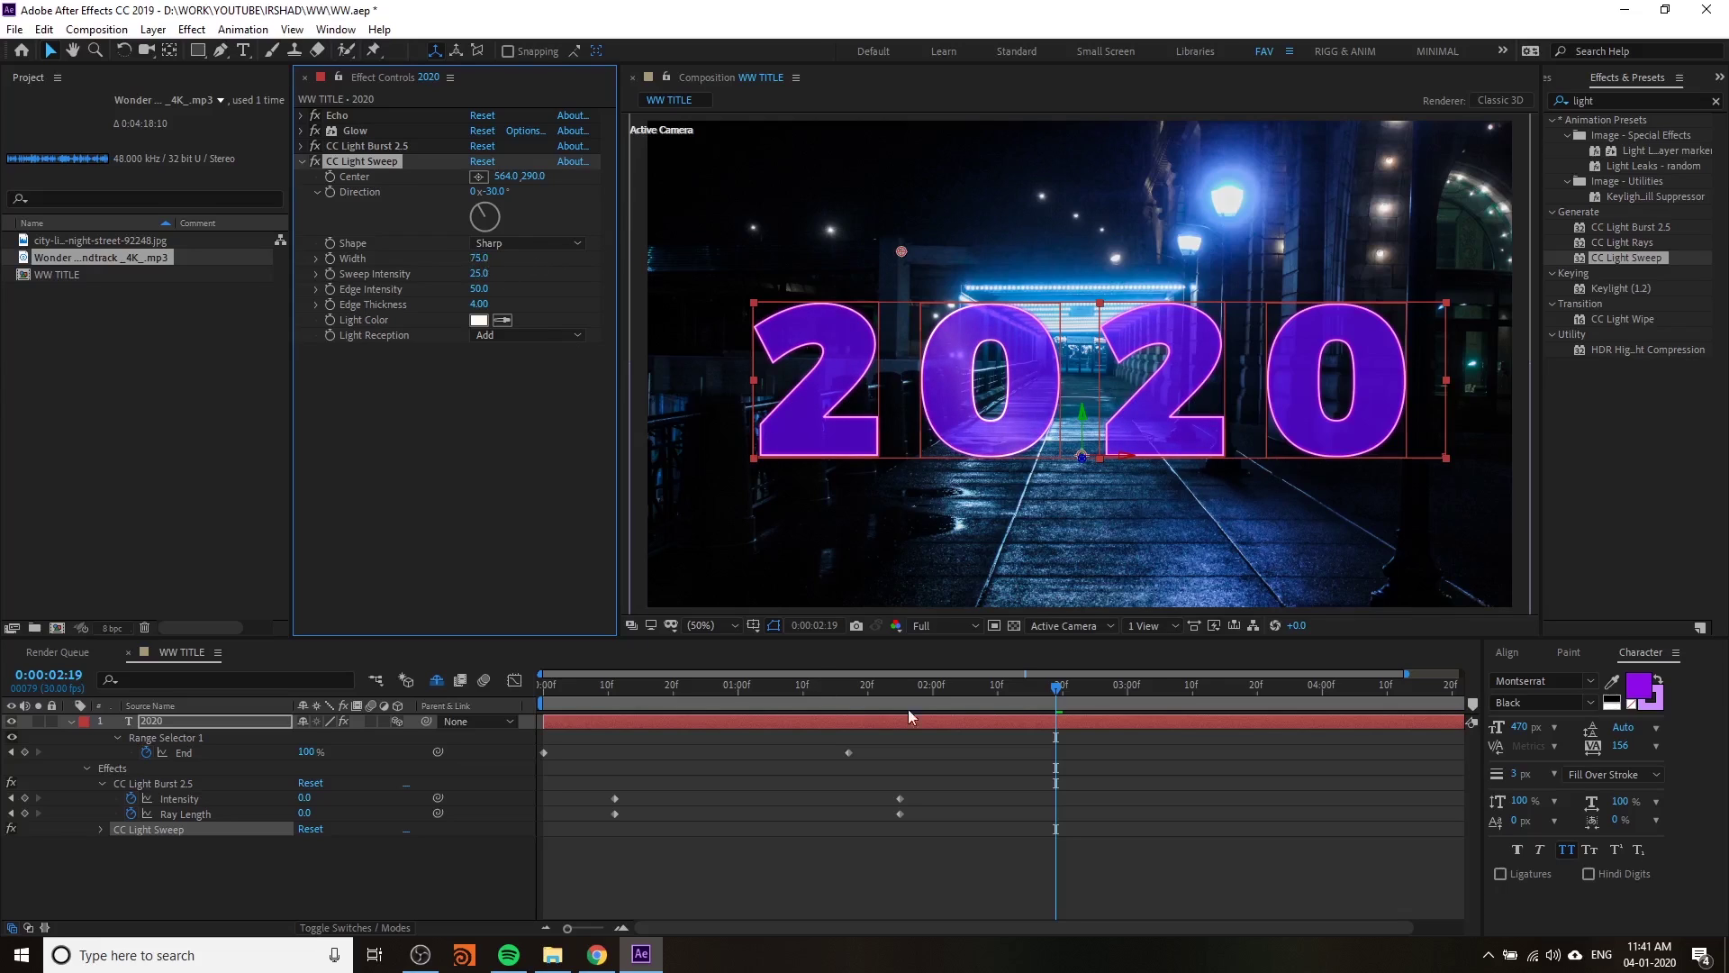
drag(1034, 695, 661, 747)
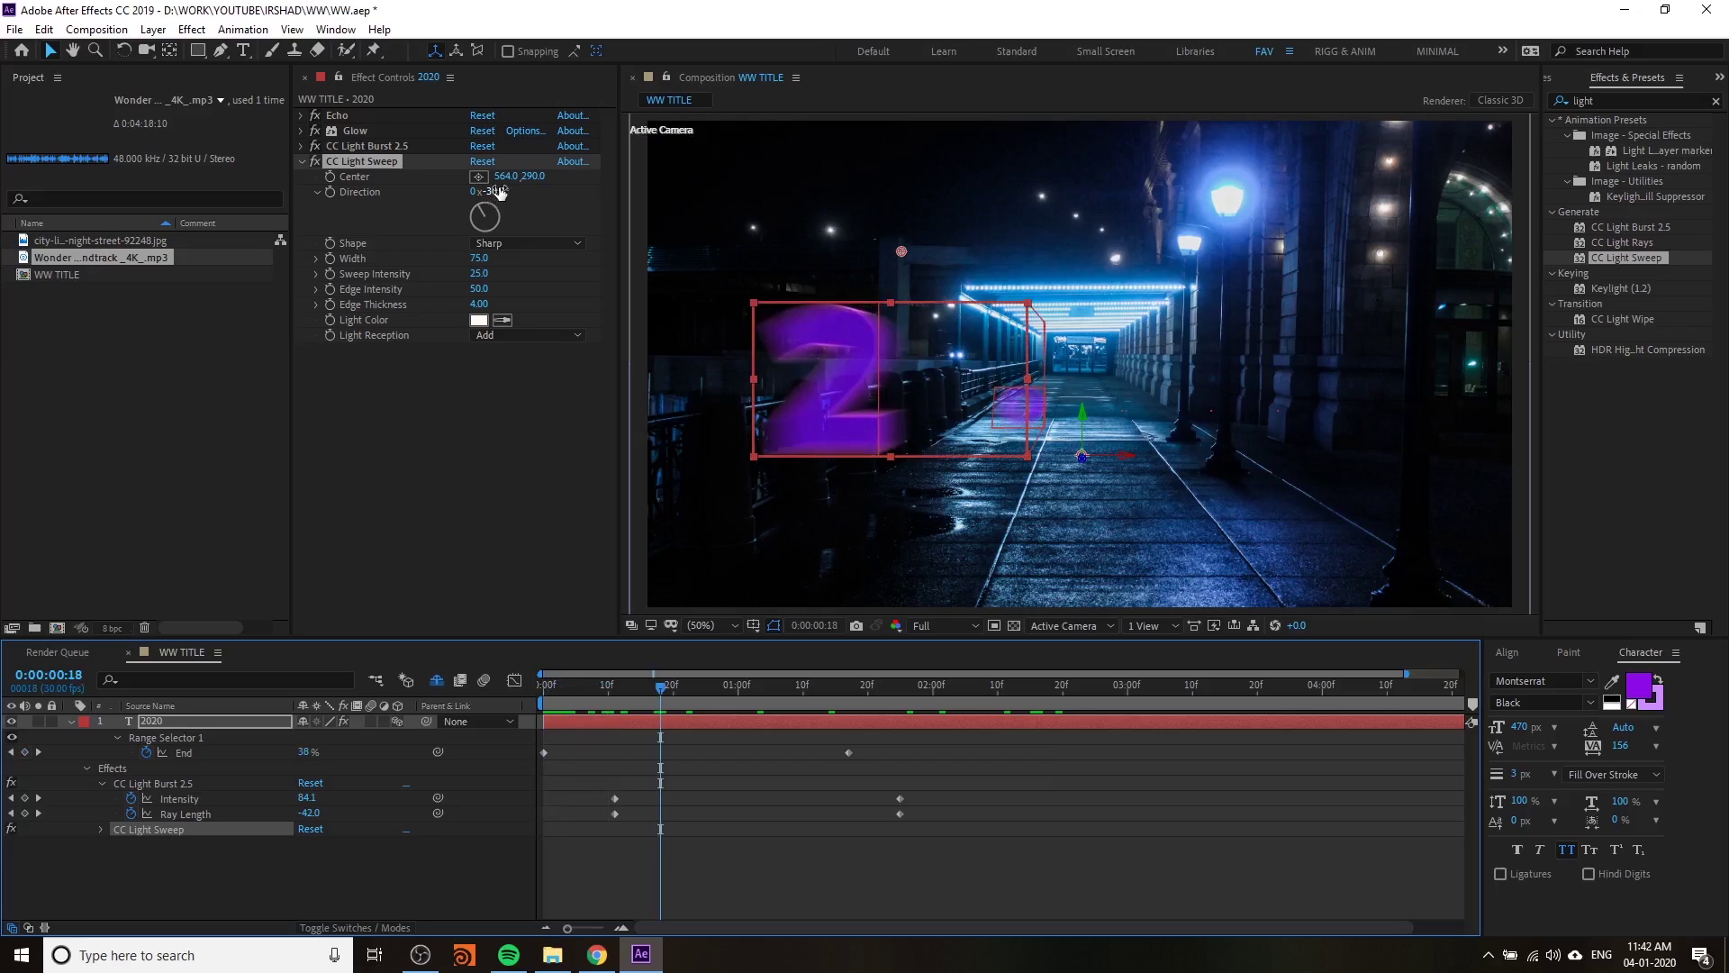
drag(901, 251, 800, 241)
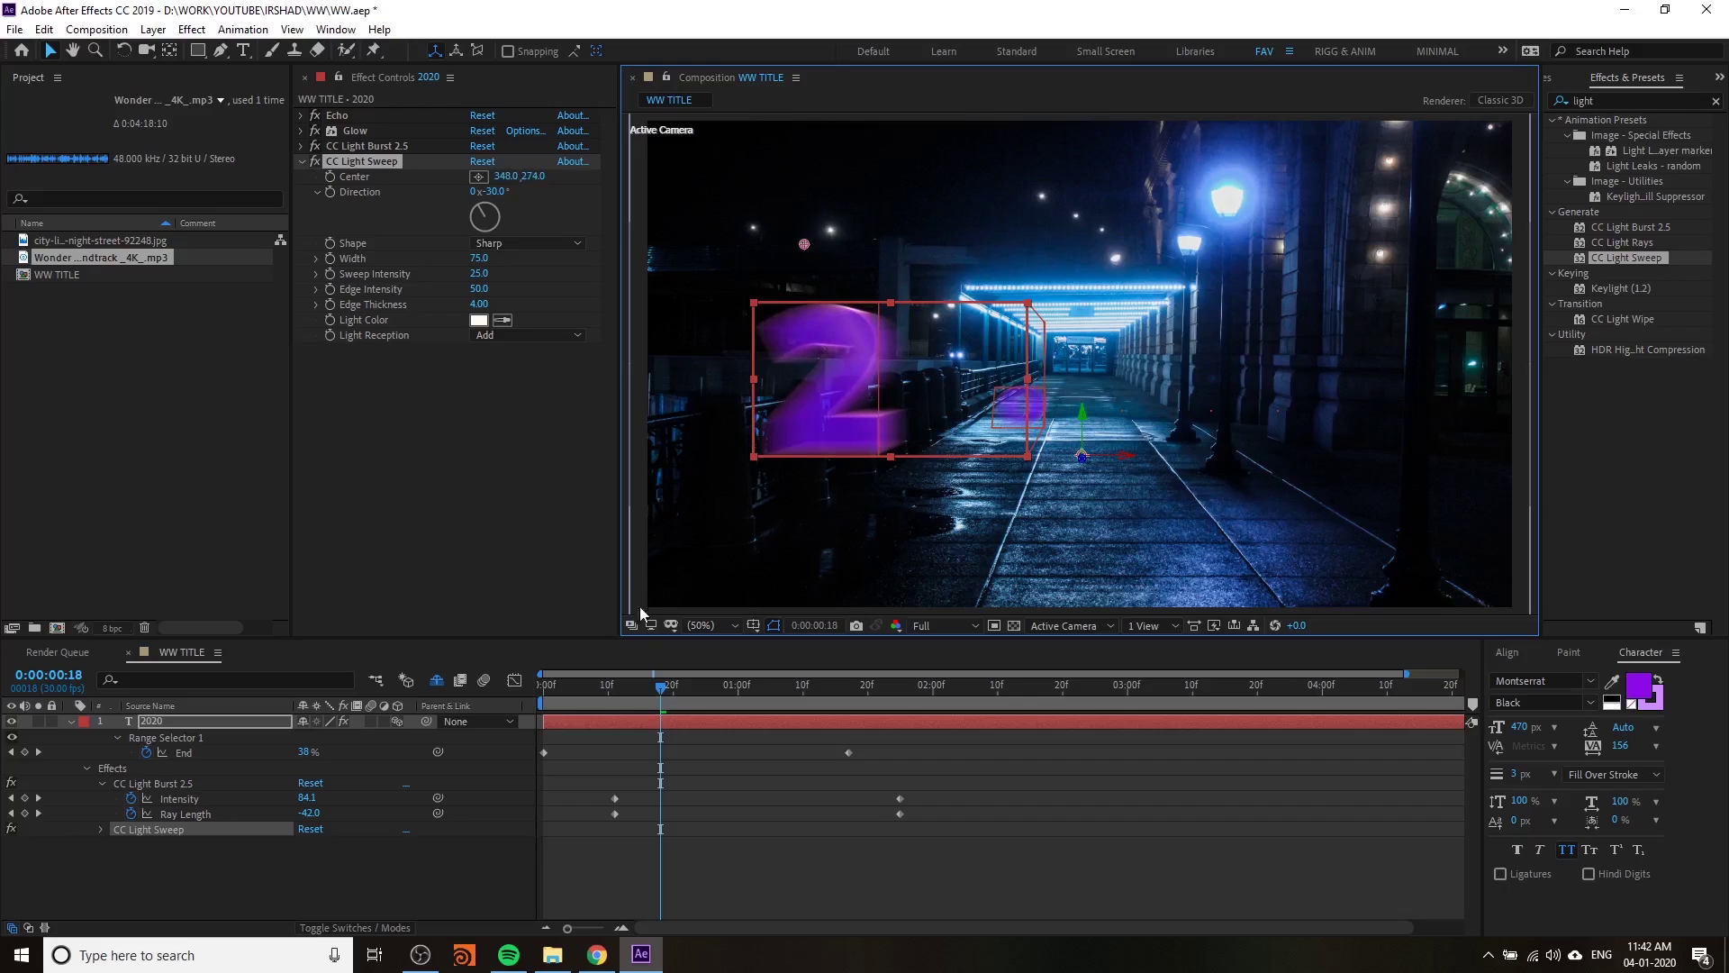
drag(657, 697, 618, 700)
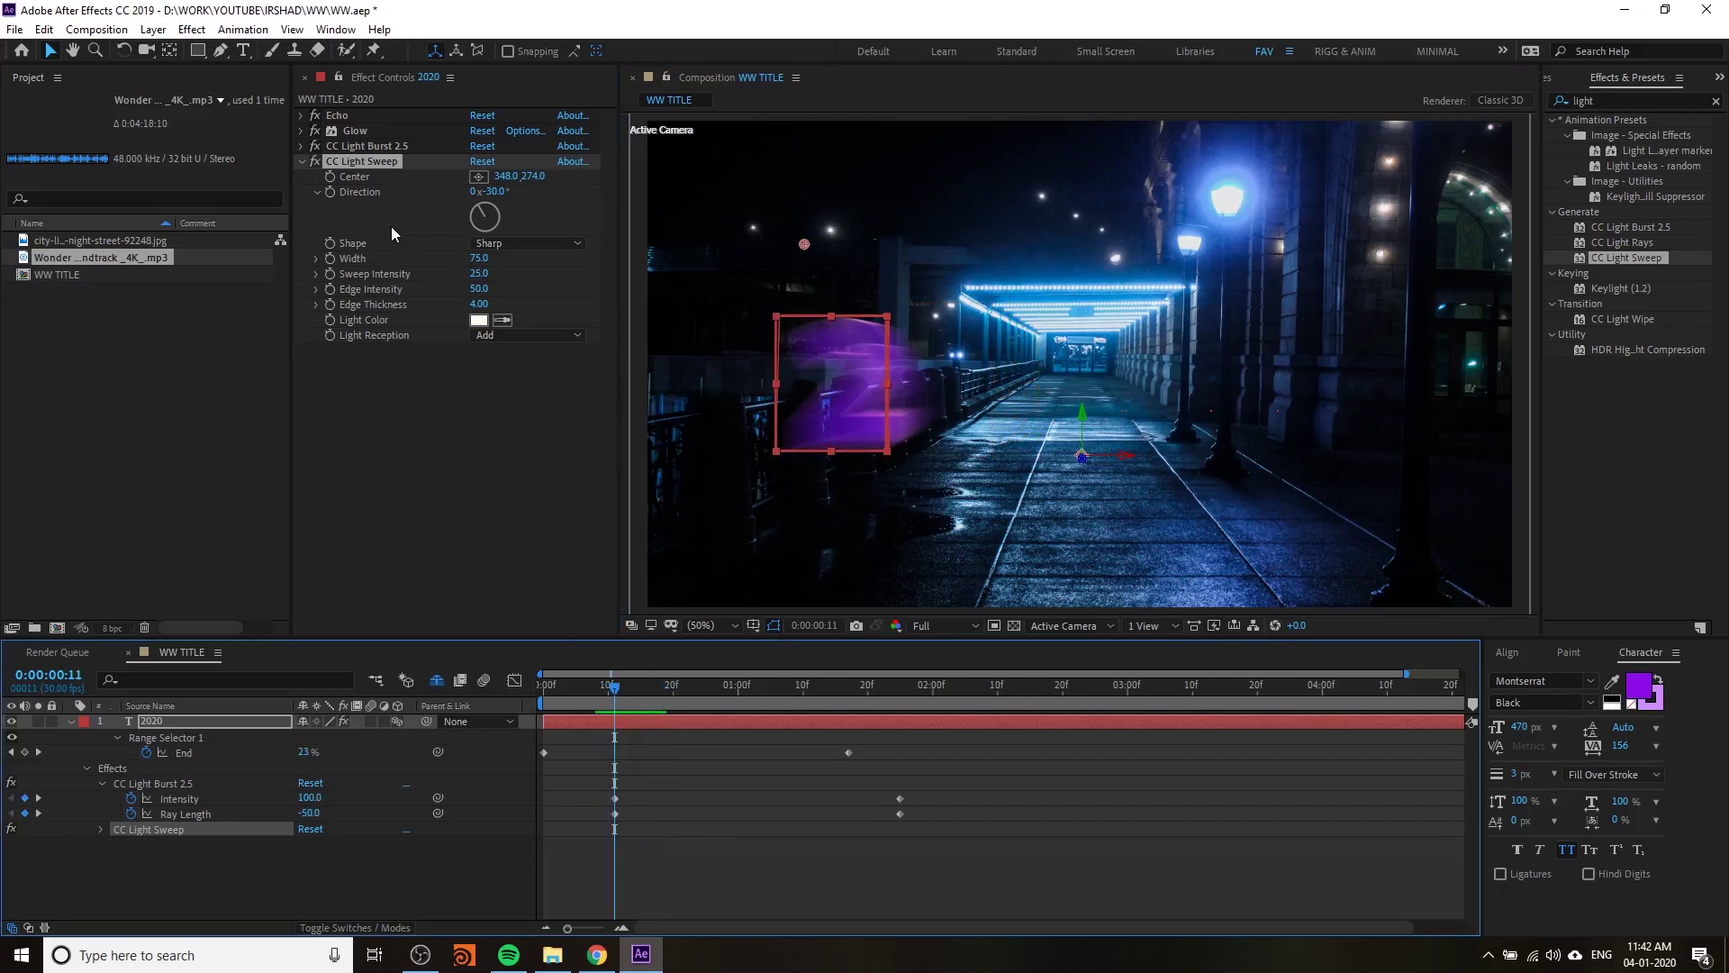
- Keyframe the light sweep Center from 348, 274 to about 1700, 274 and preview
click(332, 175)
drag(614, 708, 990, 711)
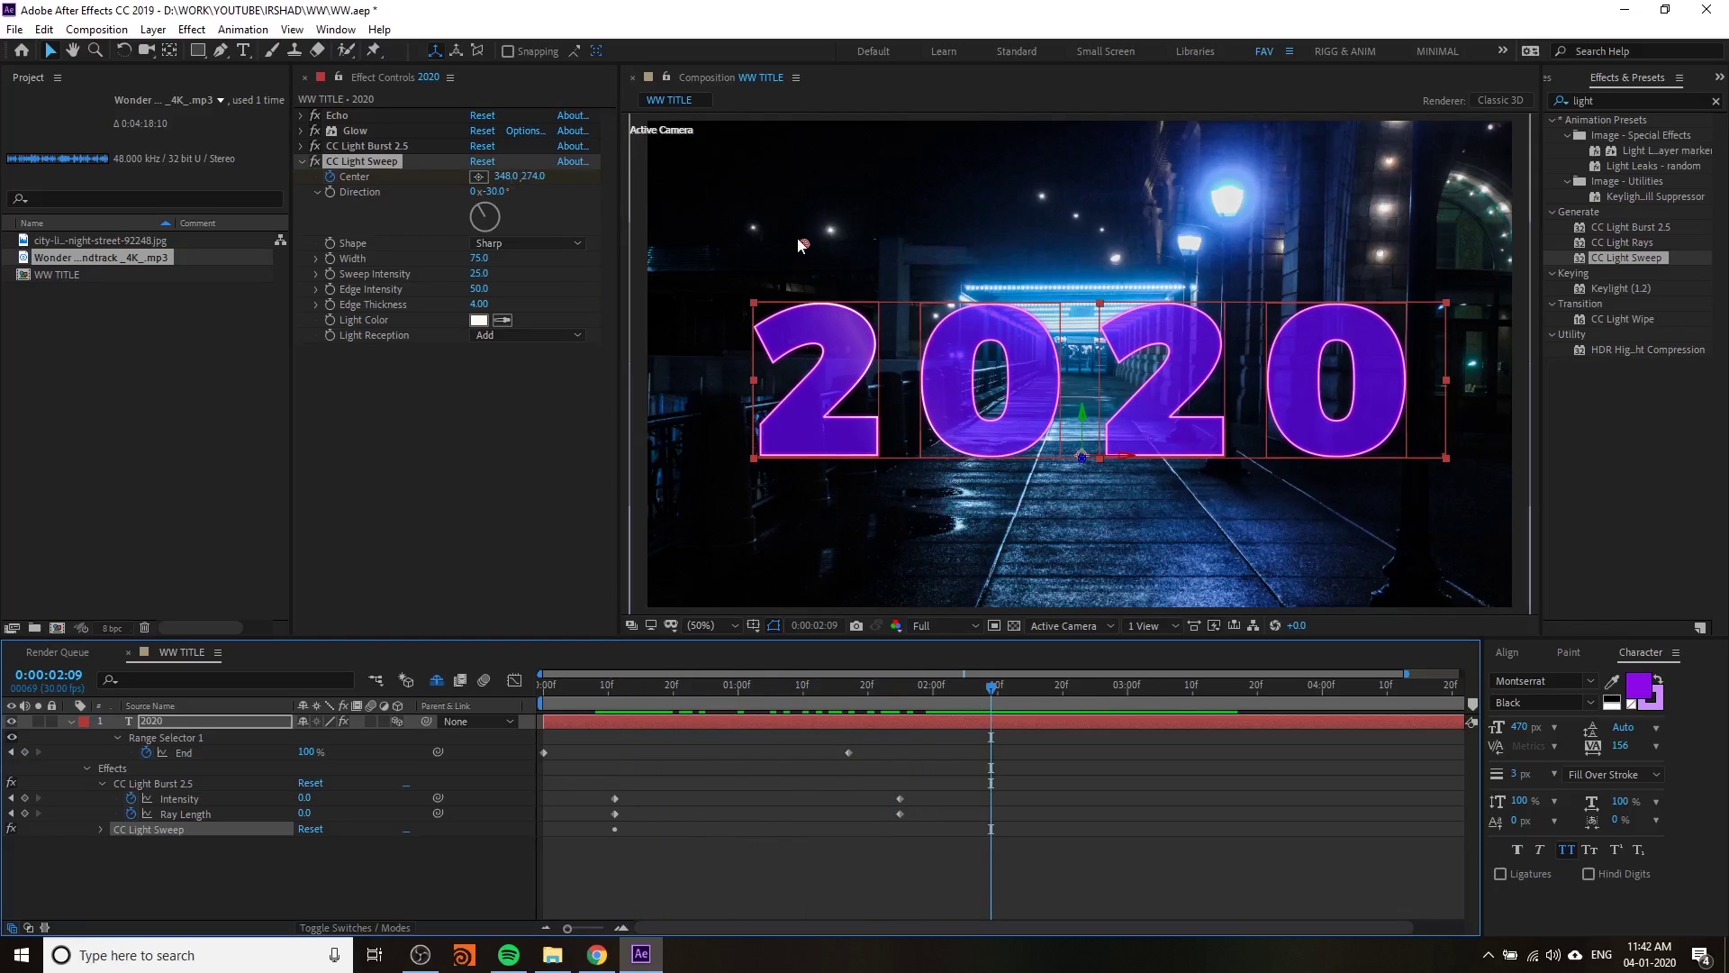
drag(797, 238, 1383, 238)
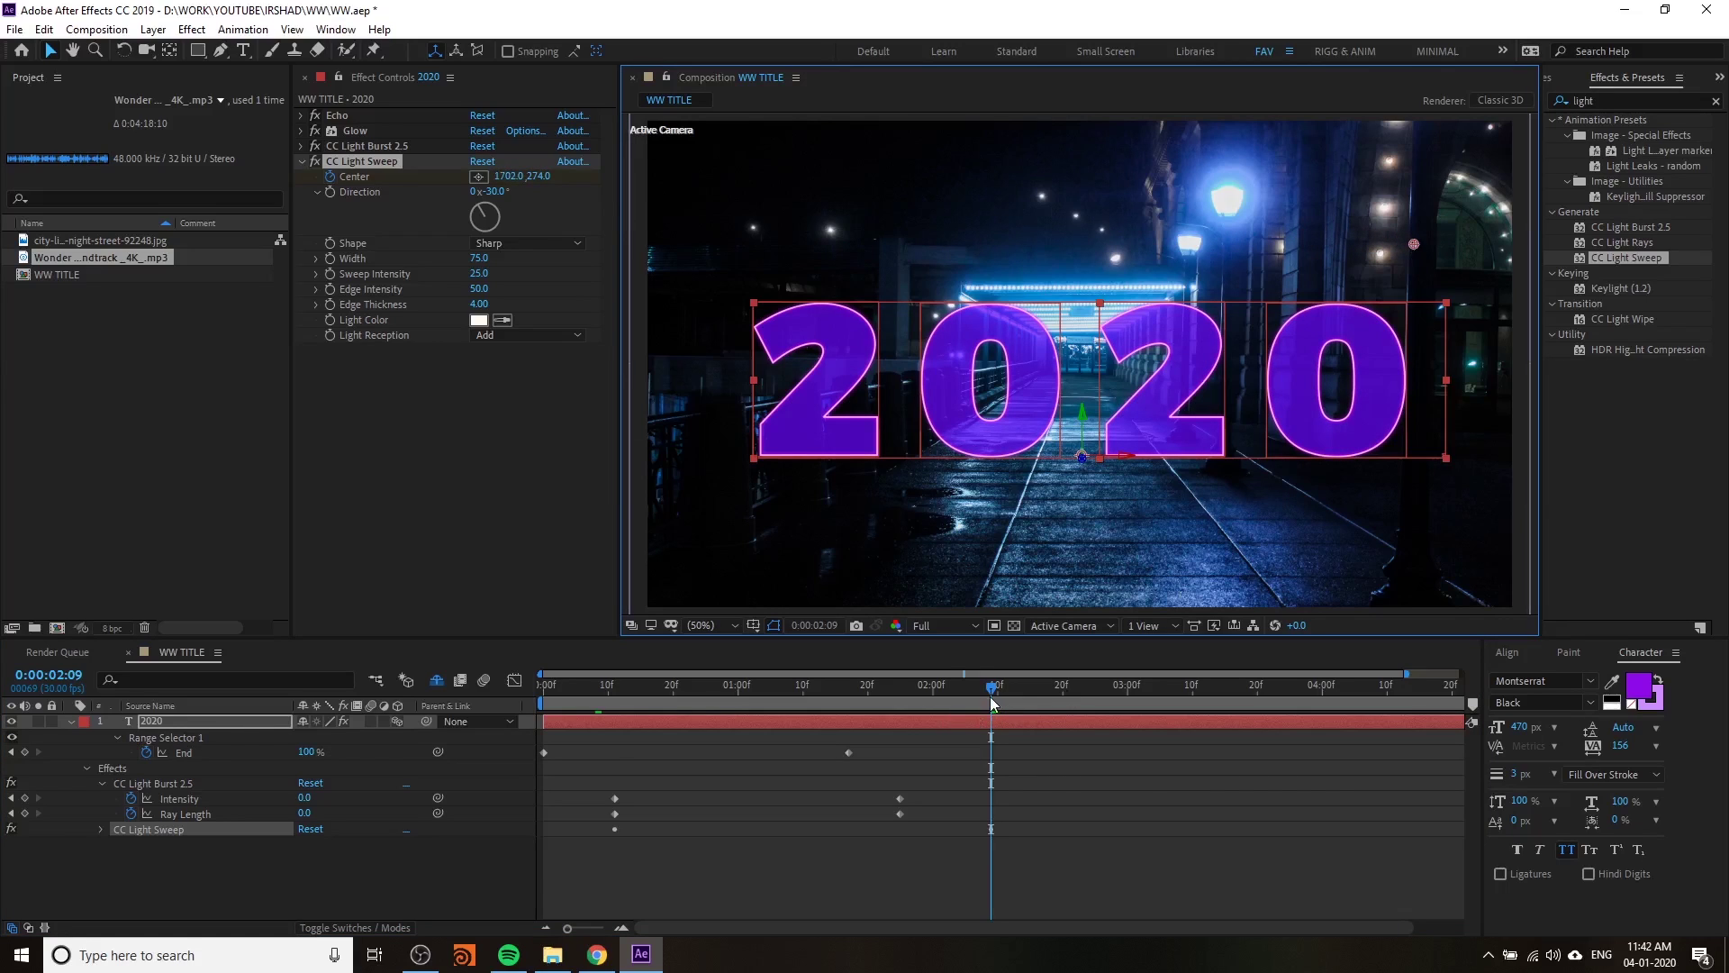
drag(991, 695, 551, 708)
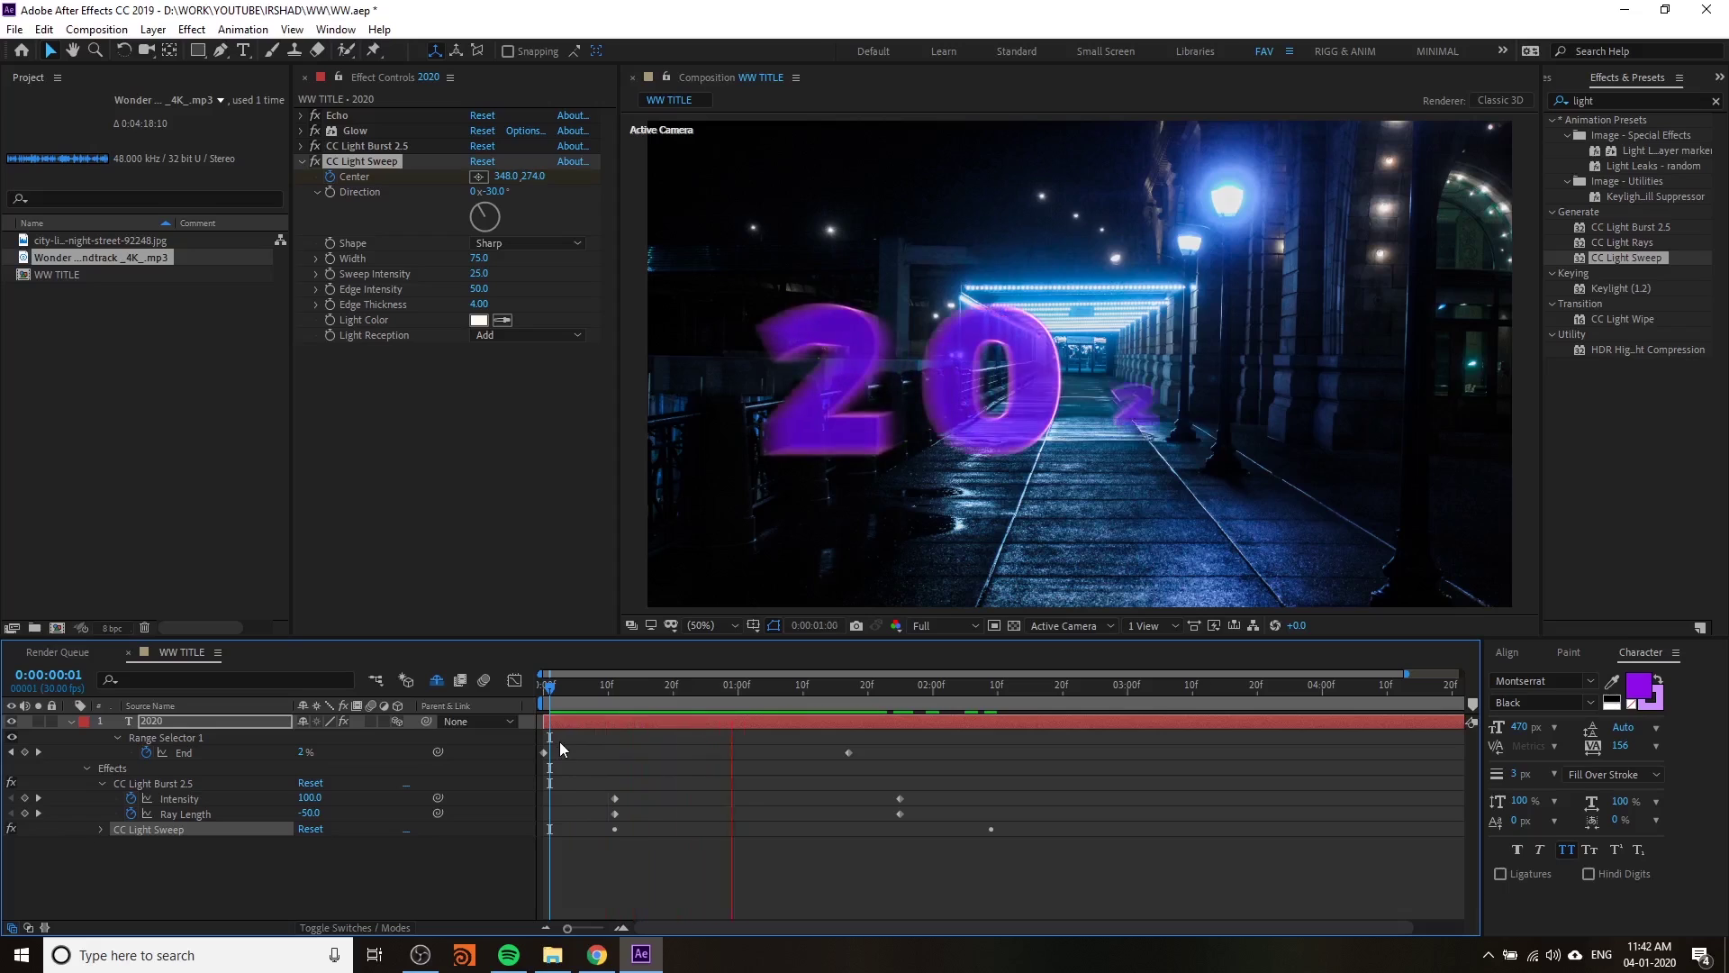
key(space)
key(space)
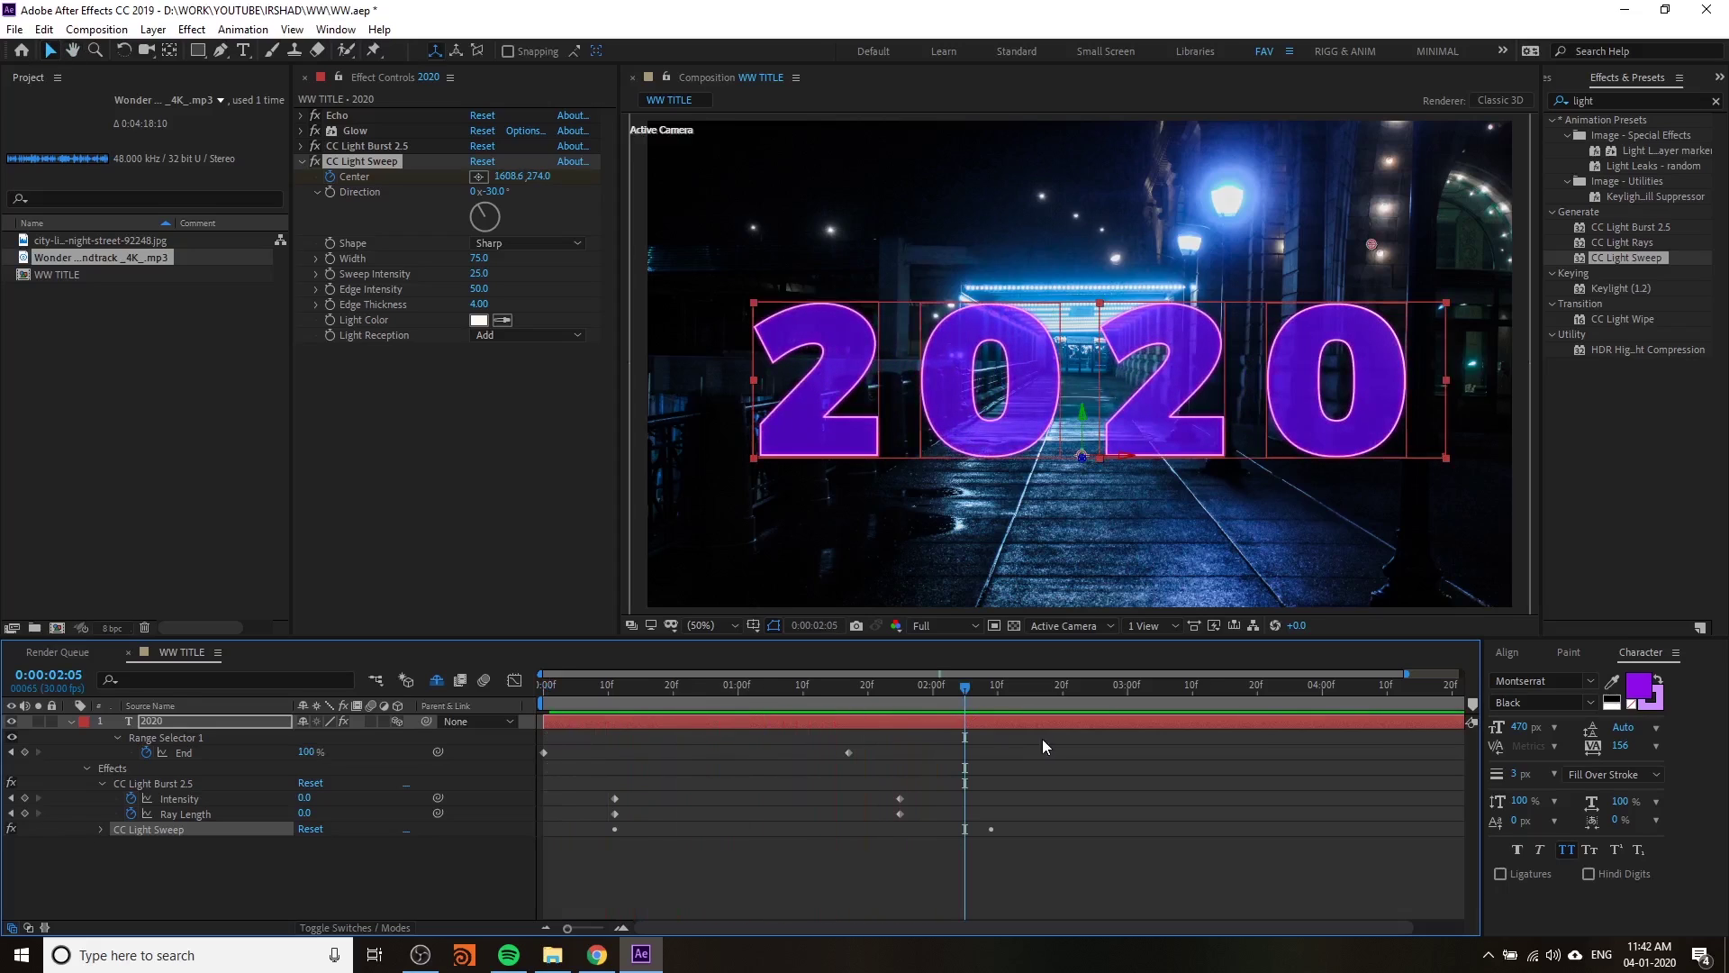
- Delay the sweep's end keyframe and preview its left-to-right pass across 2020
key(u)
key(u)
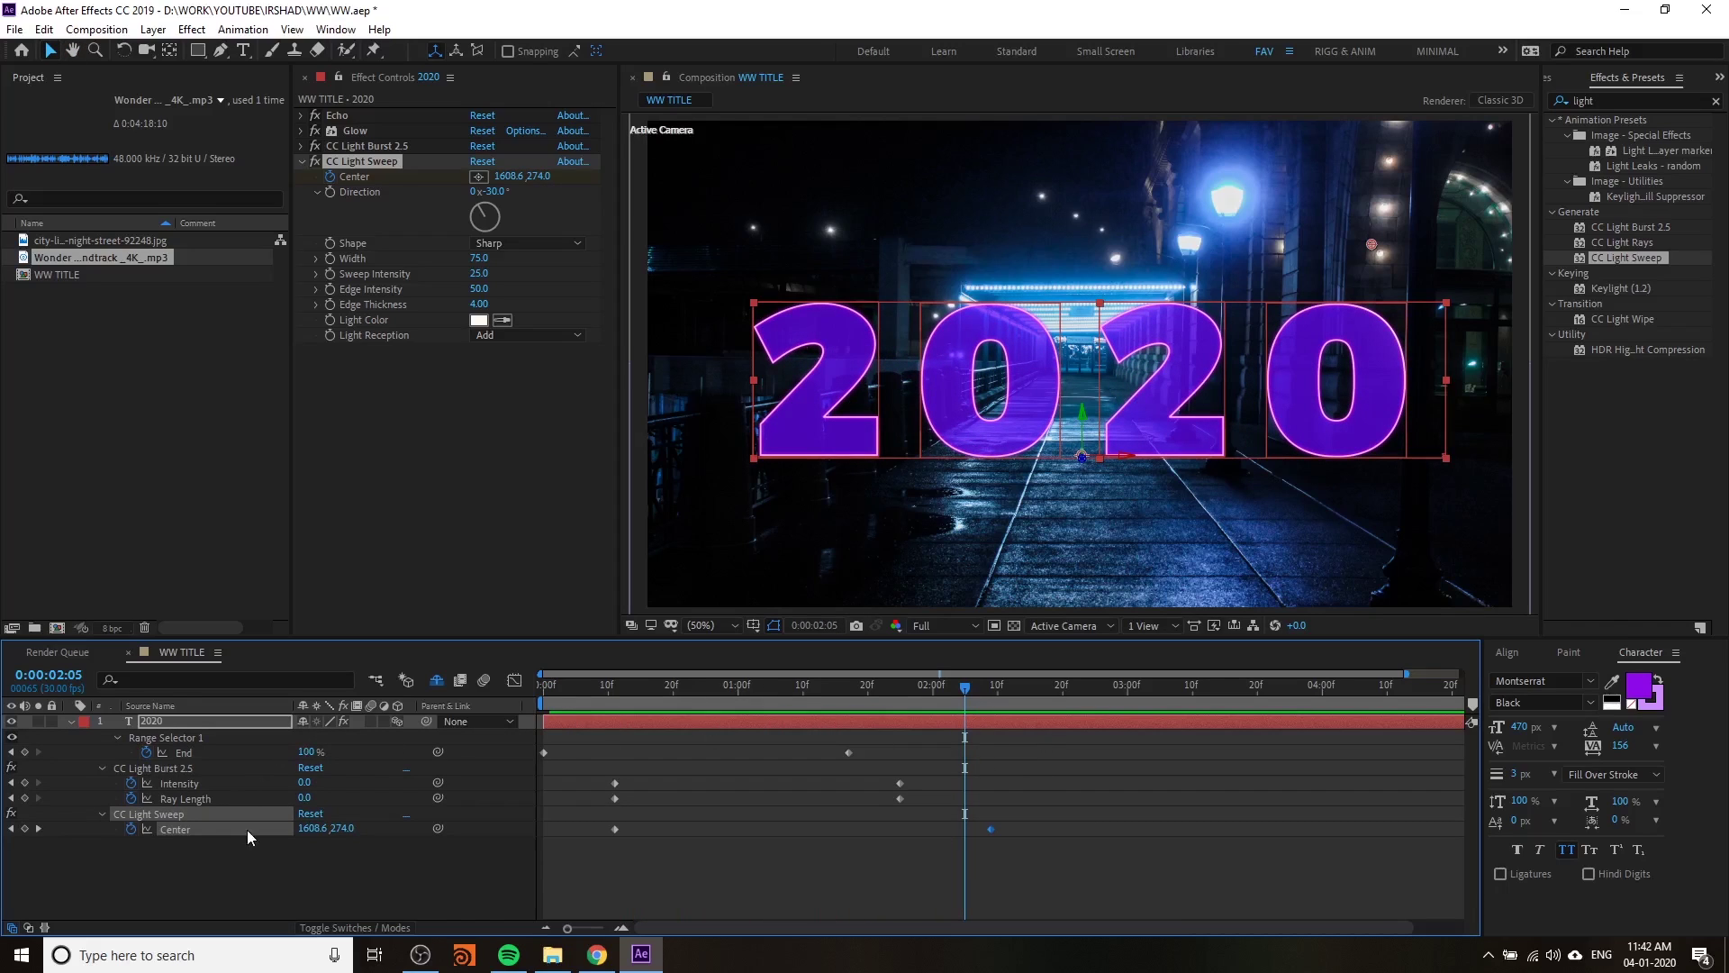
click(184, 810)
drag(991, 830, 1258, 827)
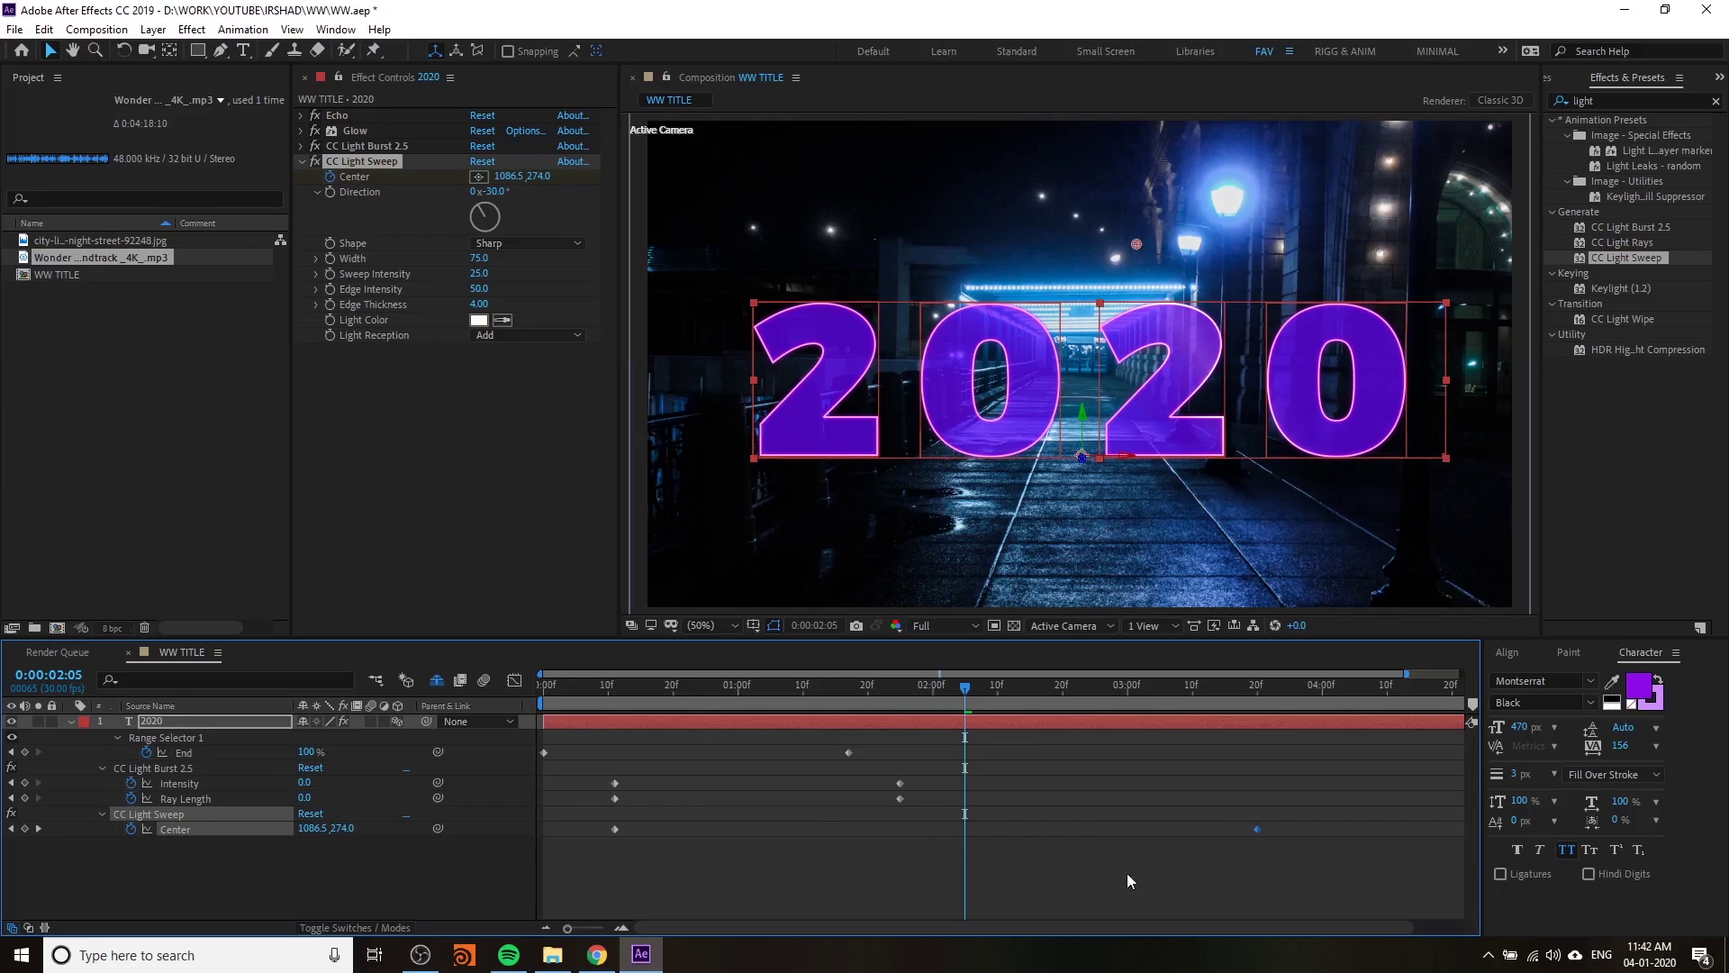
key(space)
key(space)
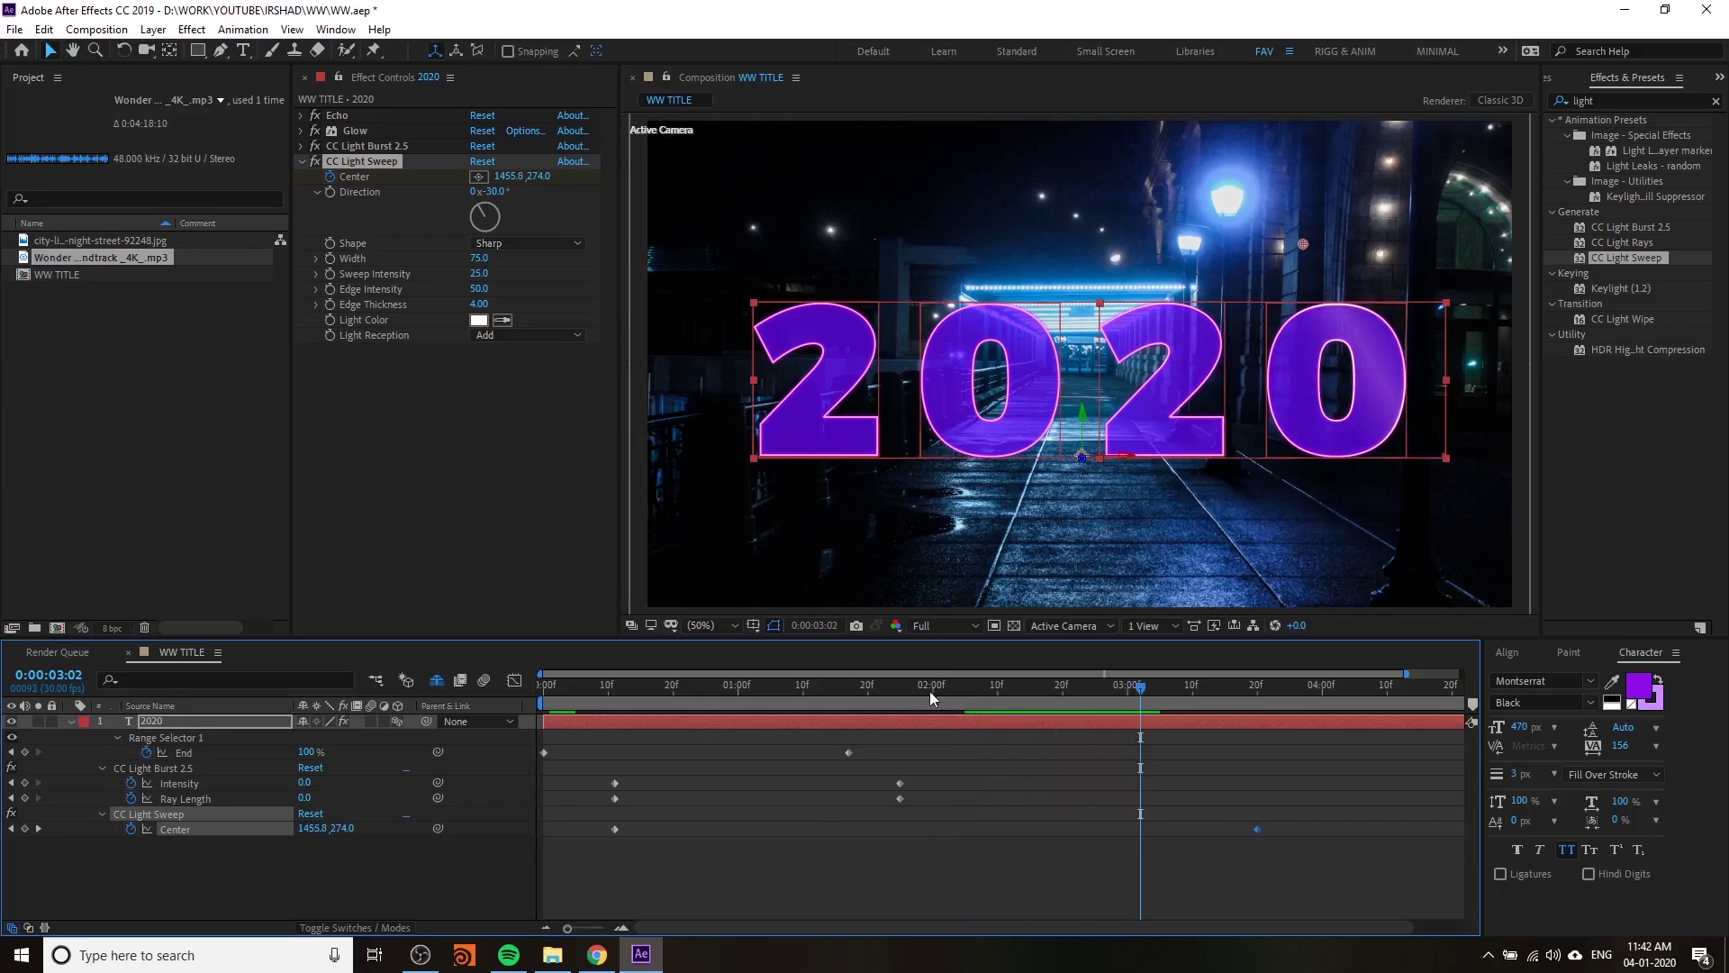
click(550, 686)
key(space)
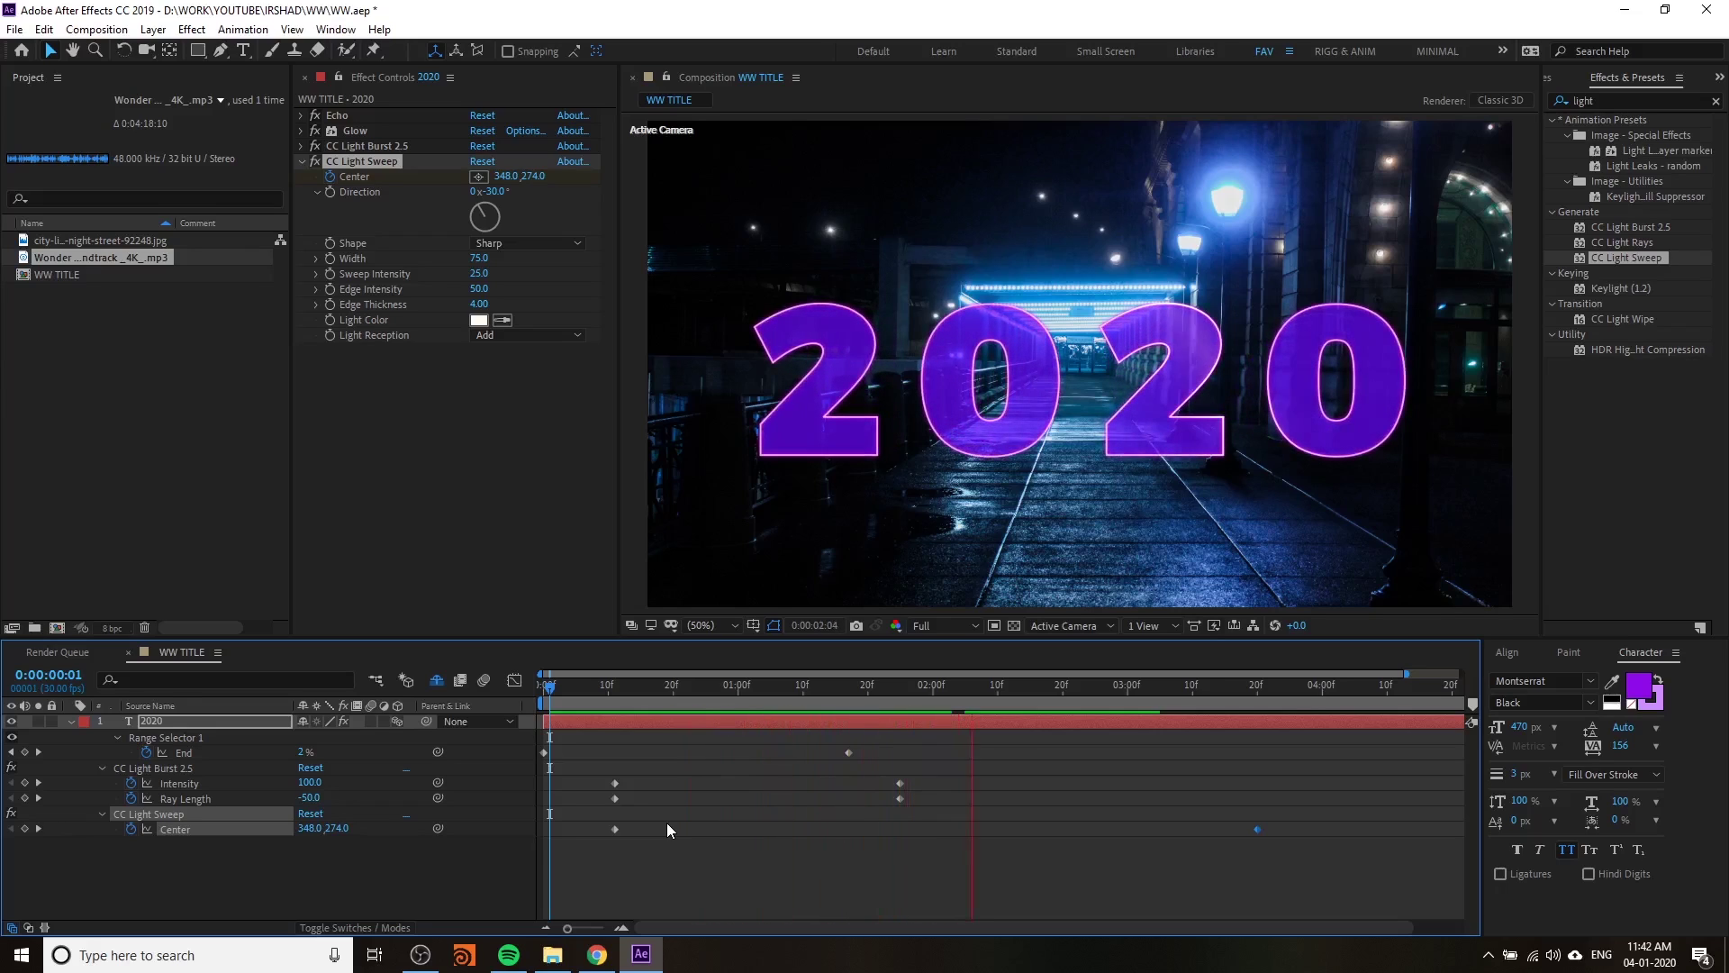
key(space)
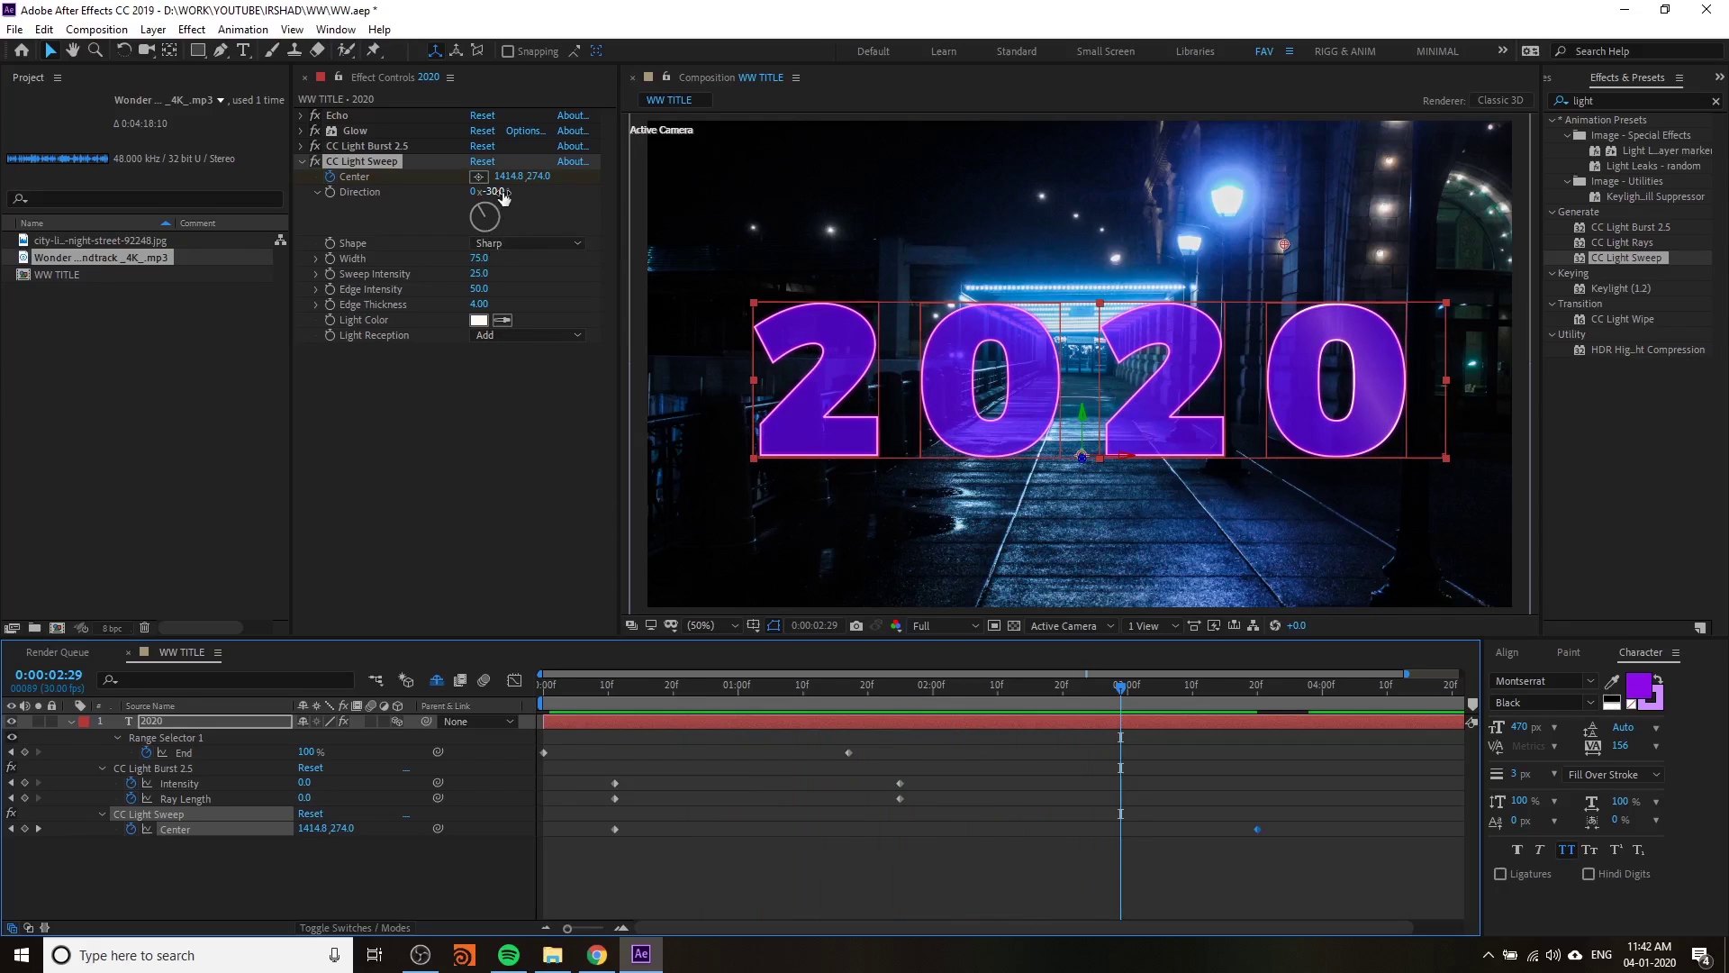
drag(480, 257, 505, 261)
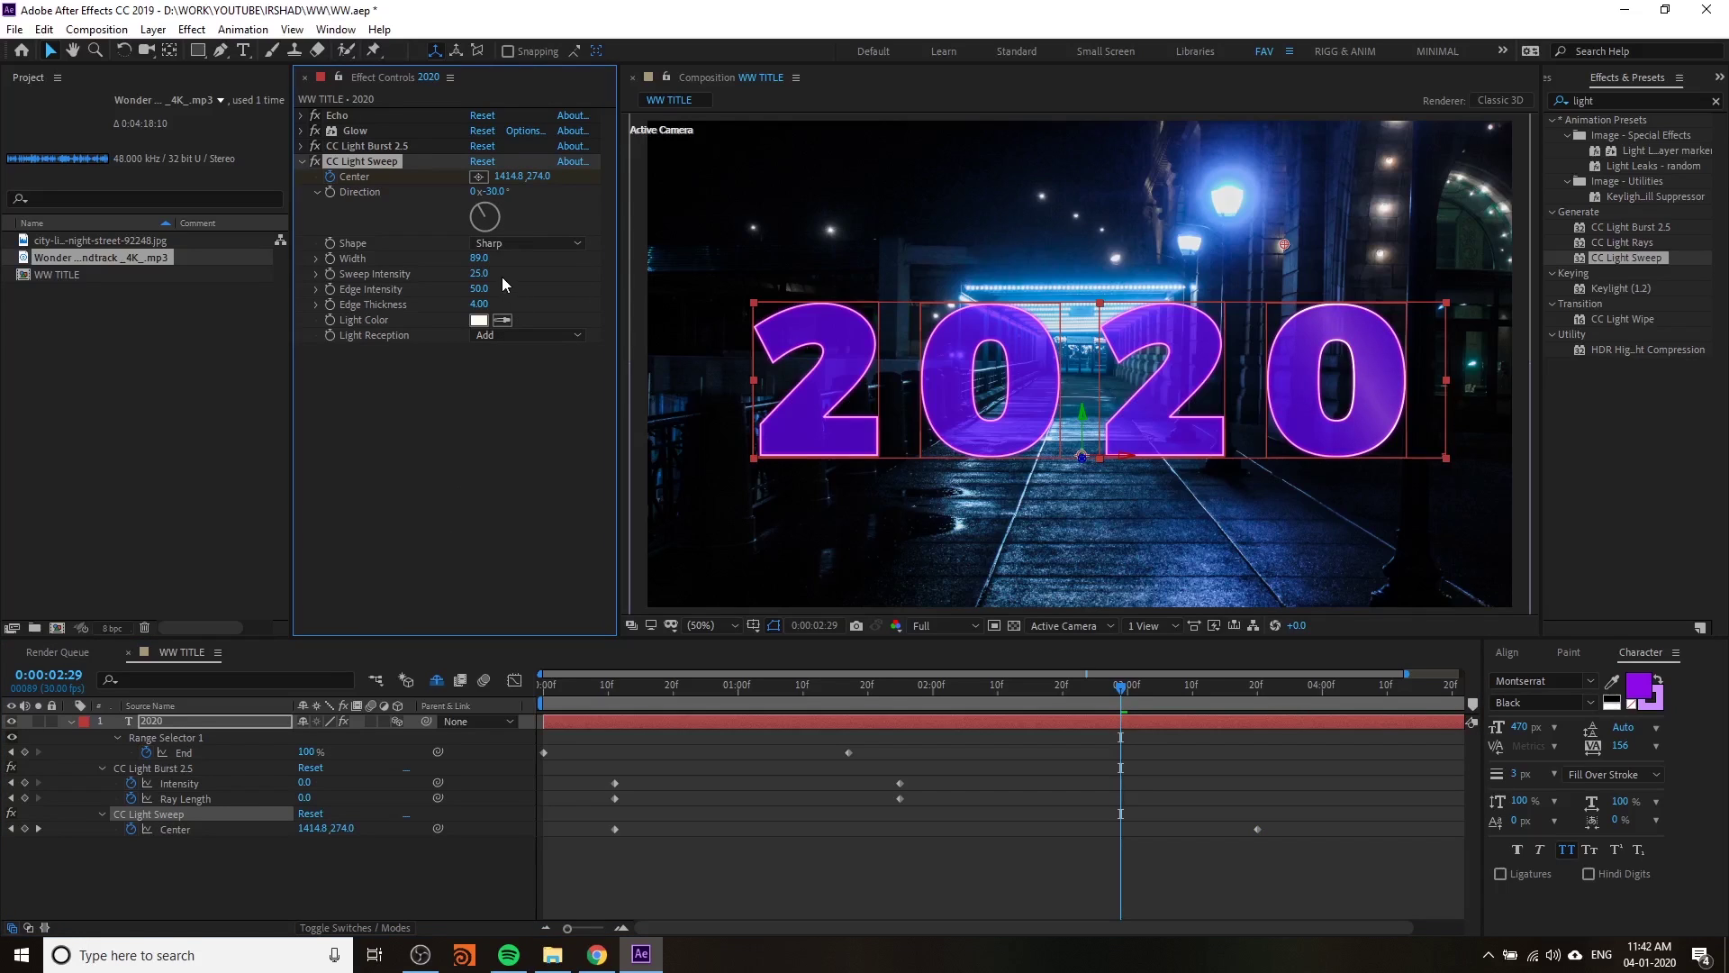
key(ctrl+z)
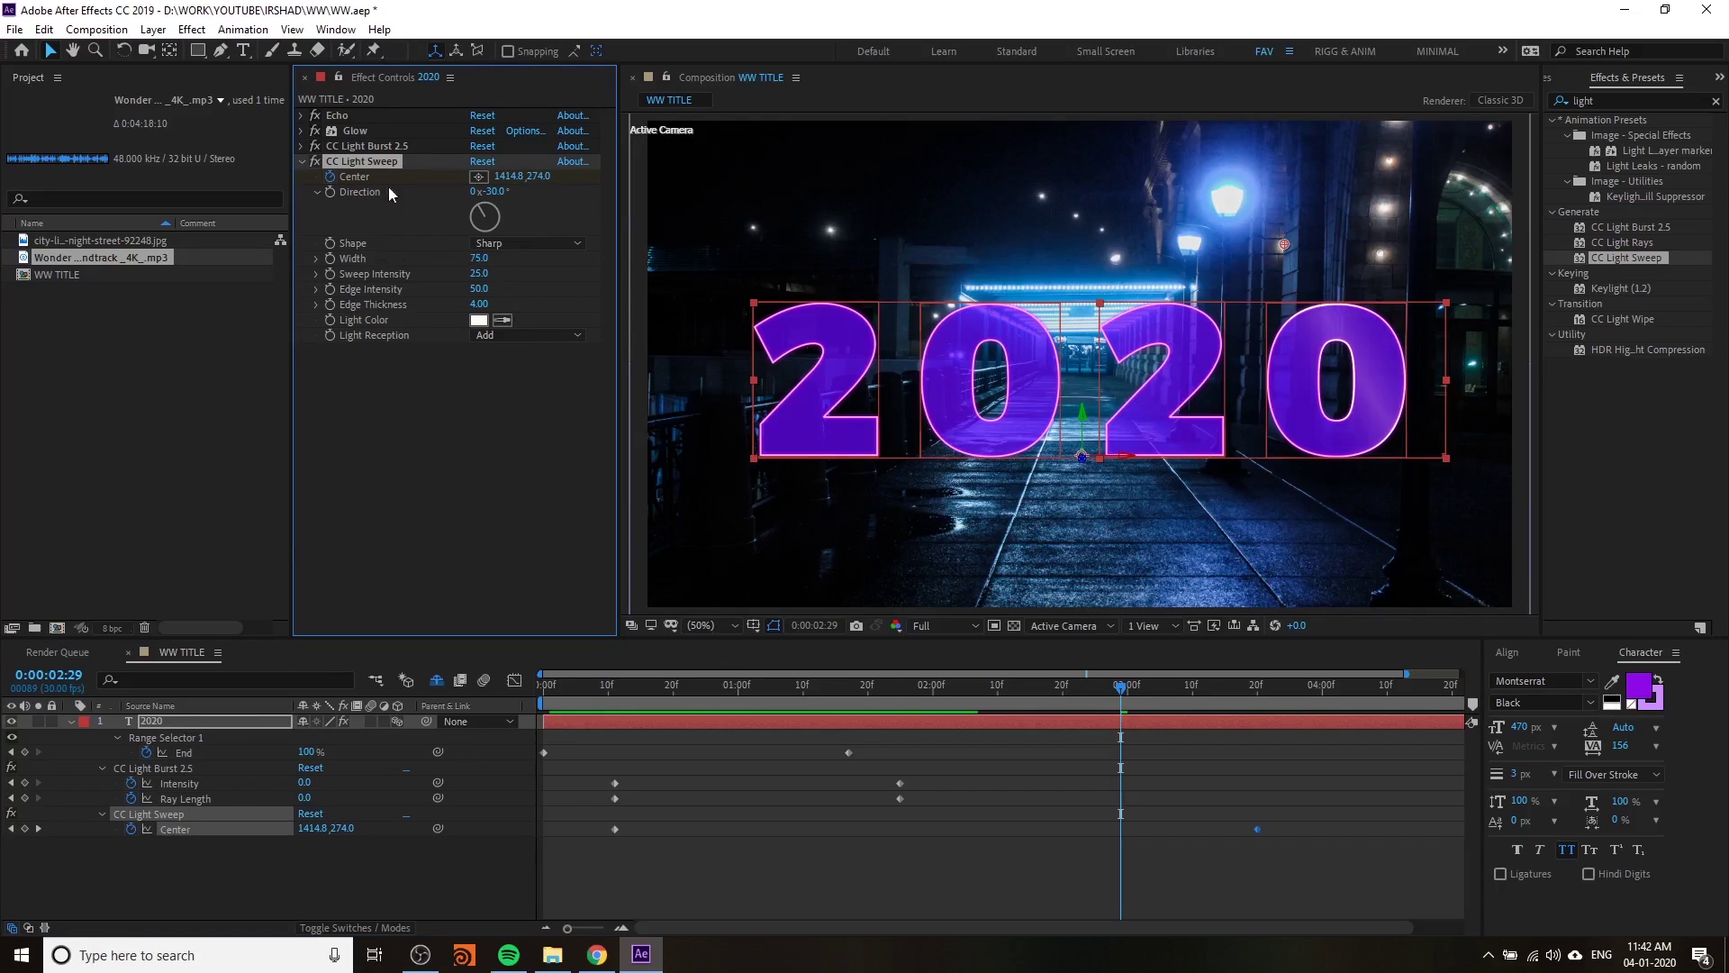
click(144, 725)
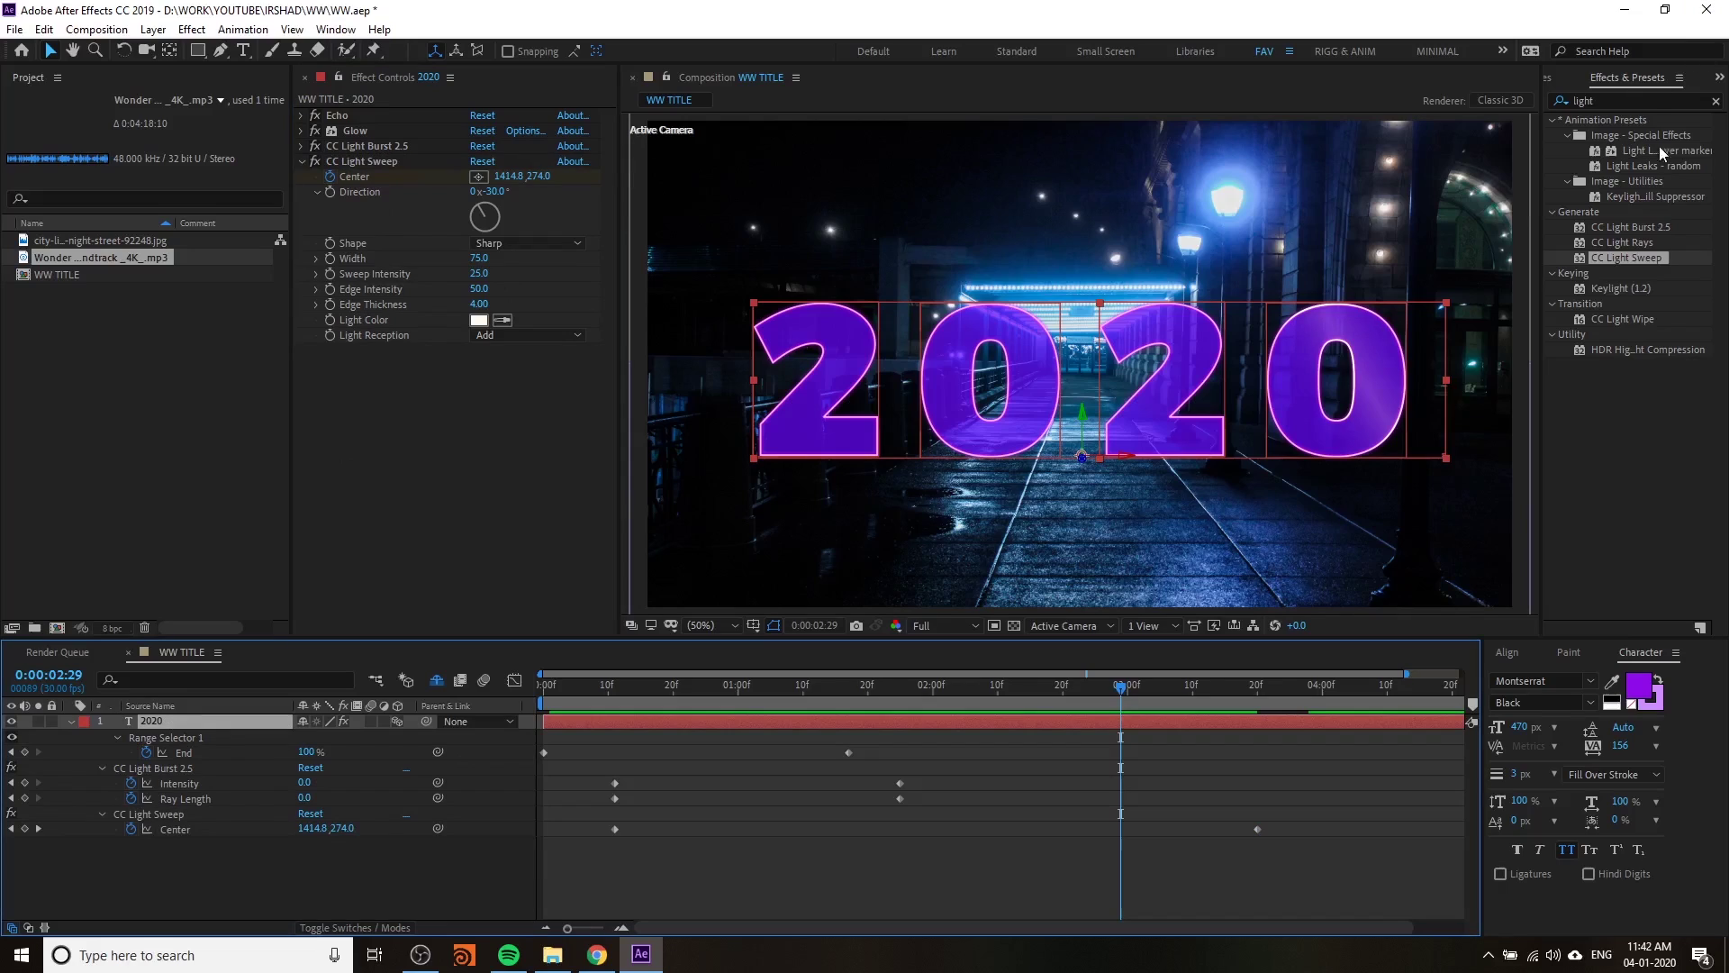
- Add CC Light Sweep 2 with width 64, keyframing its Center from off-left to the right
drag(1643, 258, 239, 740)
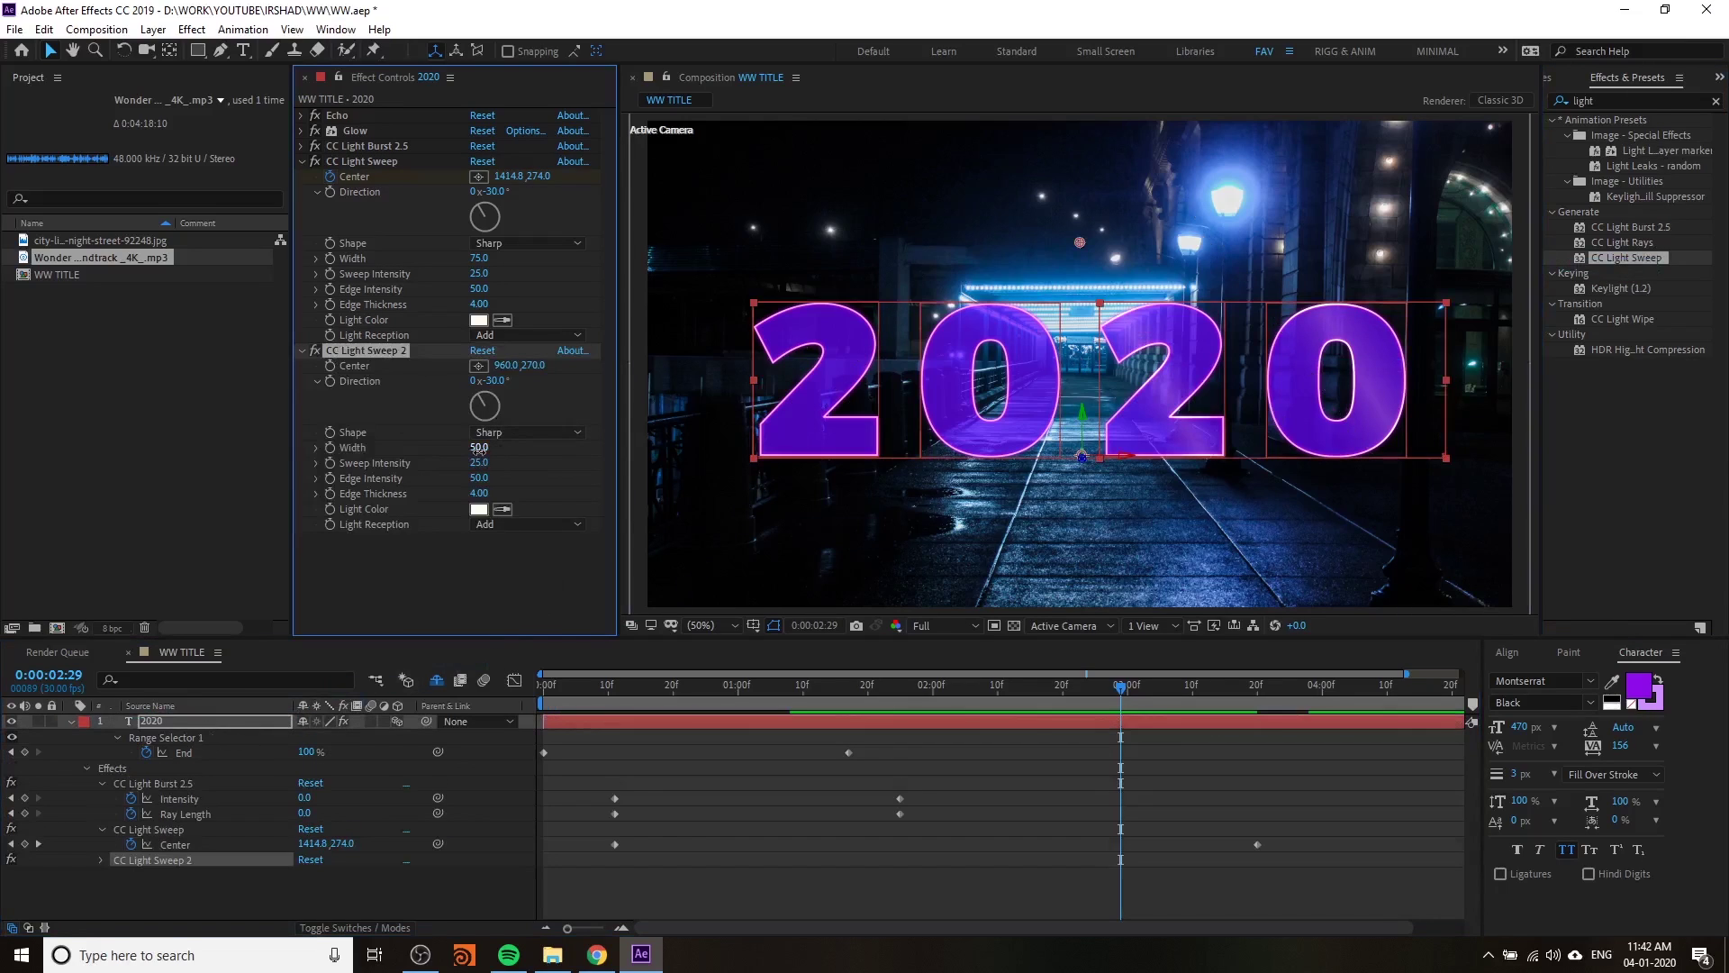
drag(479, 448, 455, 453)
drag(1080, 242, 629, 272)
click(849, 686)
click(1218, 687)
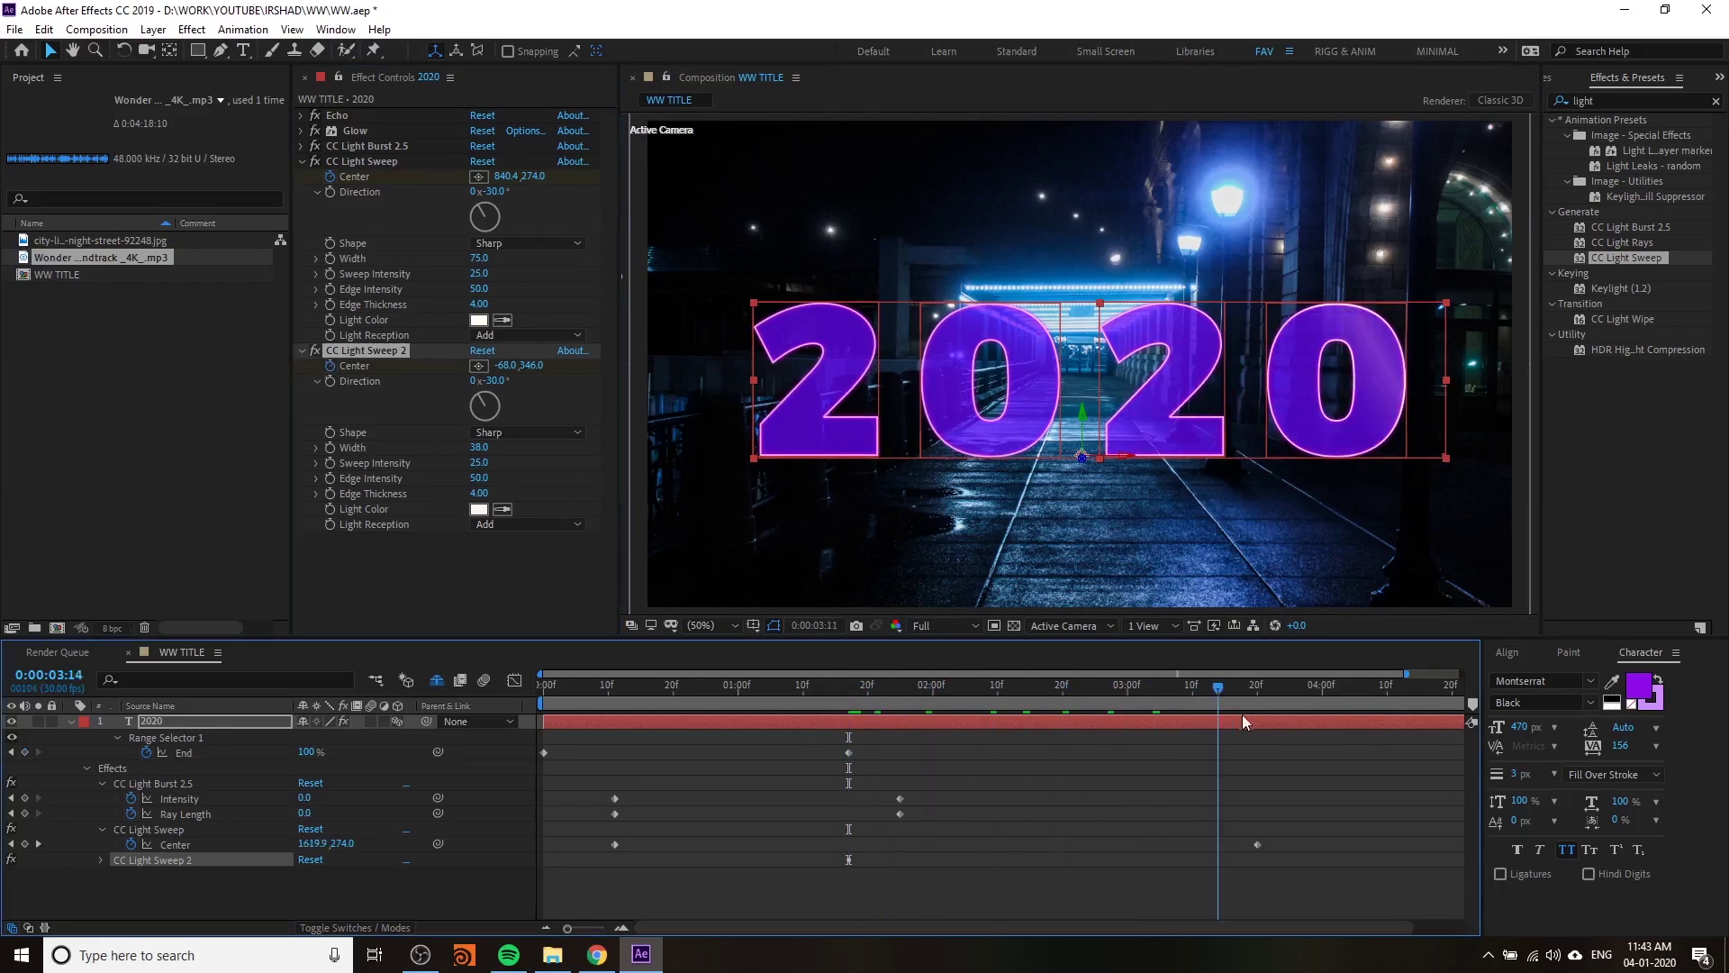
key(End)
drag(630, 275, 1150, 278)
drag(1026, 284, 1185, 284)
drag(479, 448, 533, 455)
- Preview the second sweep, then add a third CC Light Sweep to the 2020 layer
drag(1142, 686, 917, 684)
key(space)
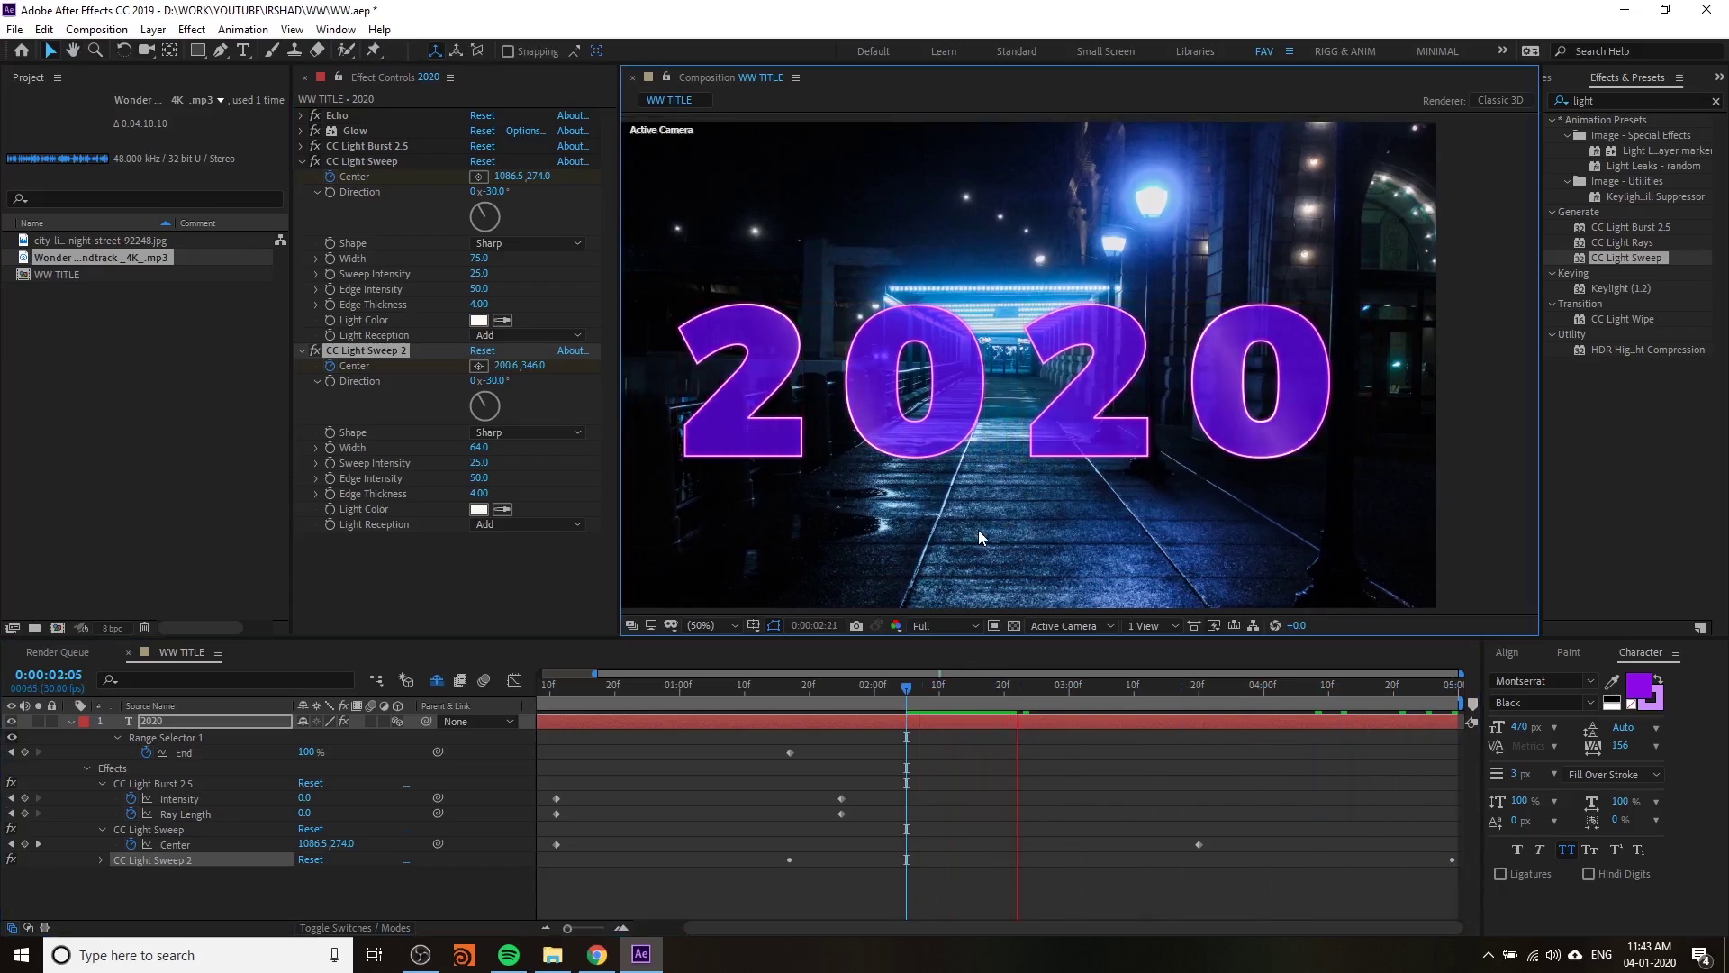
key(space)
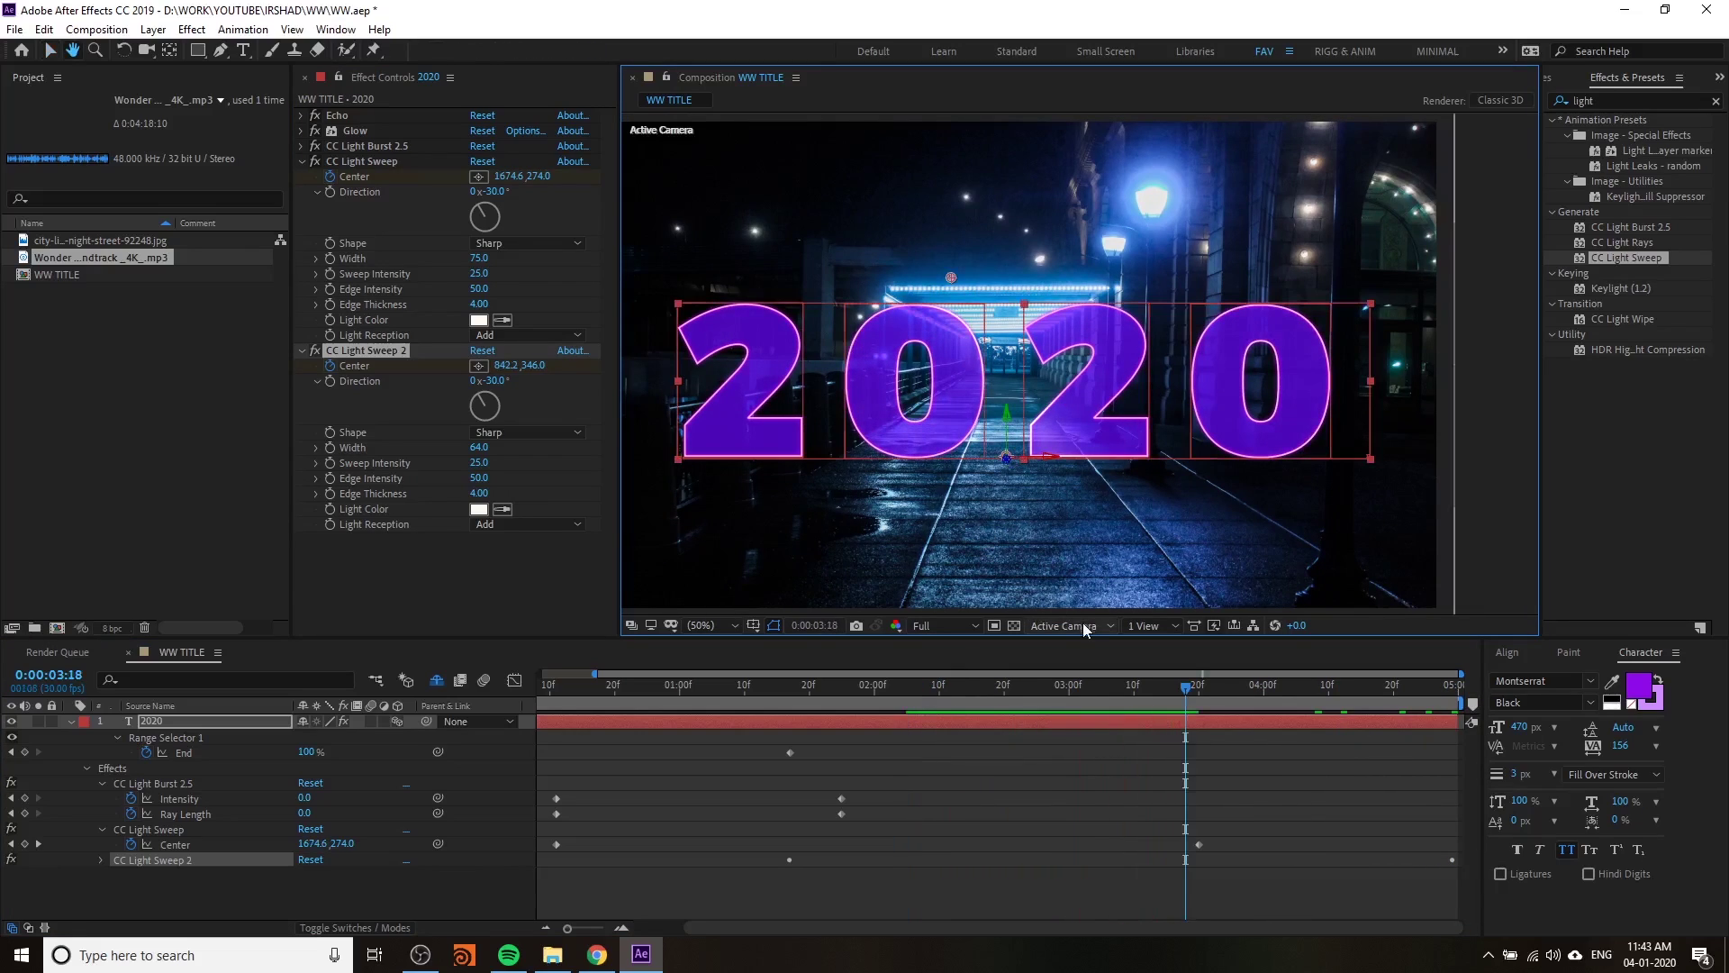
click(1341, 699)
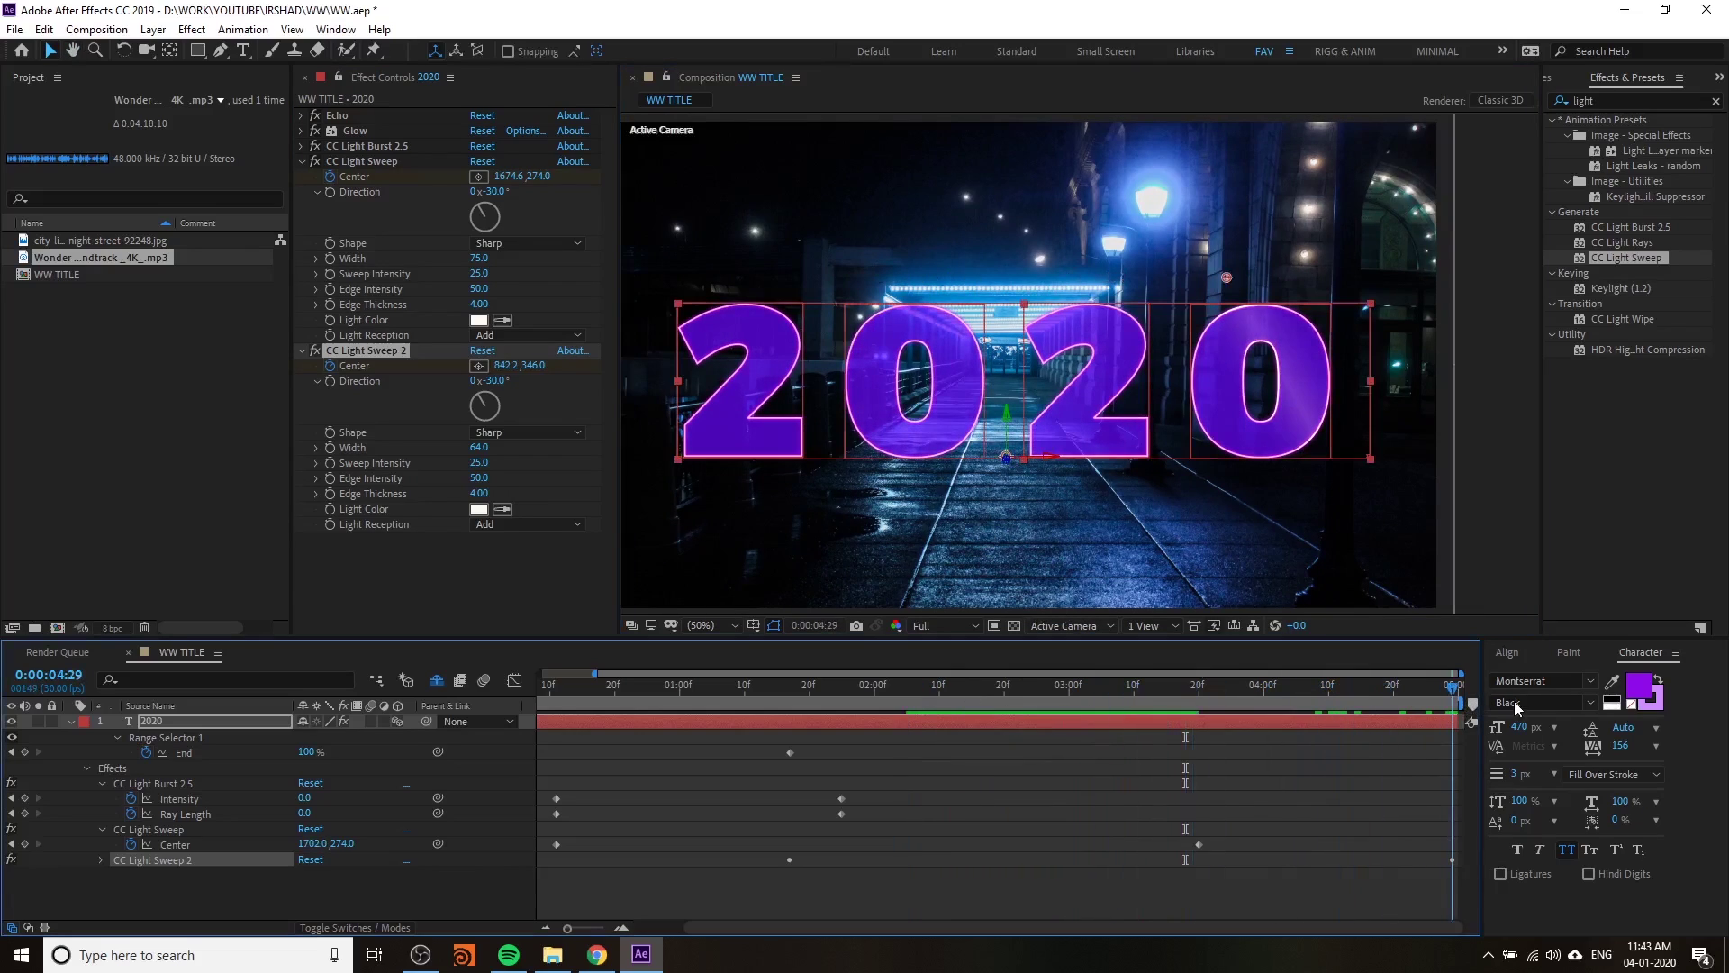
drag(1450, 712, 1160, 716)
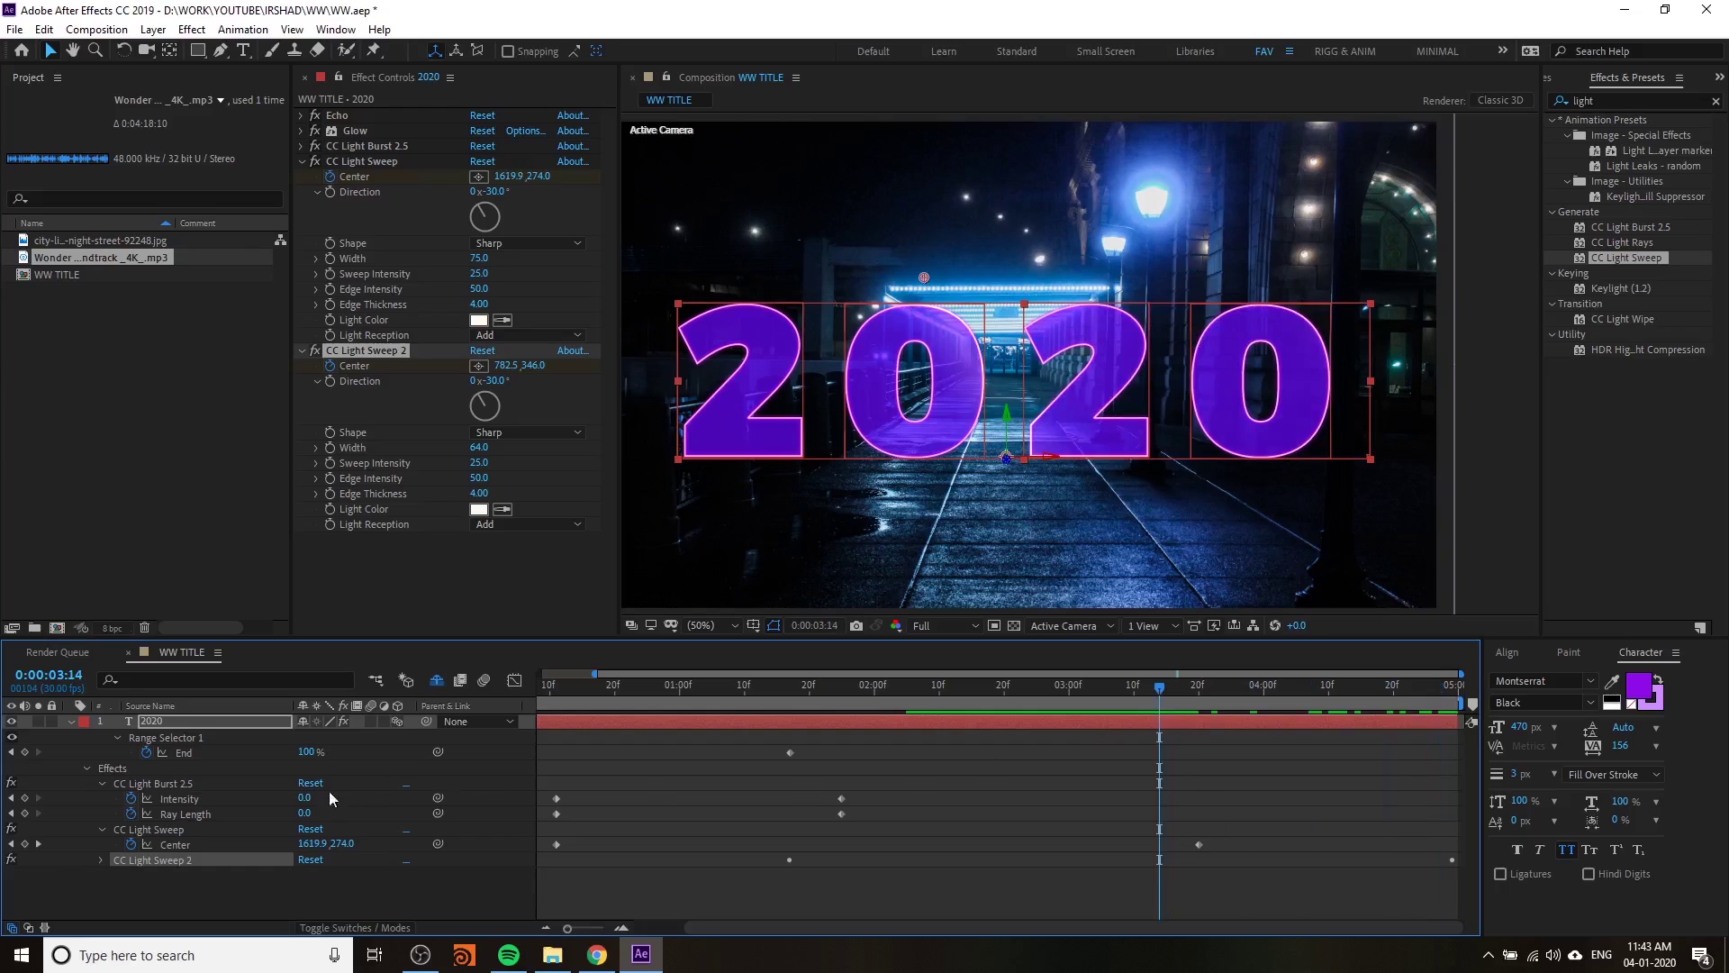
drag(1639, 261, 295, 717)
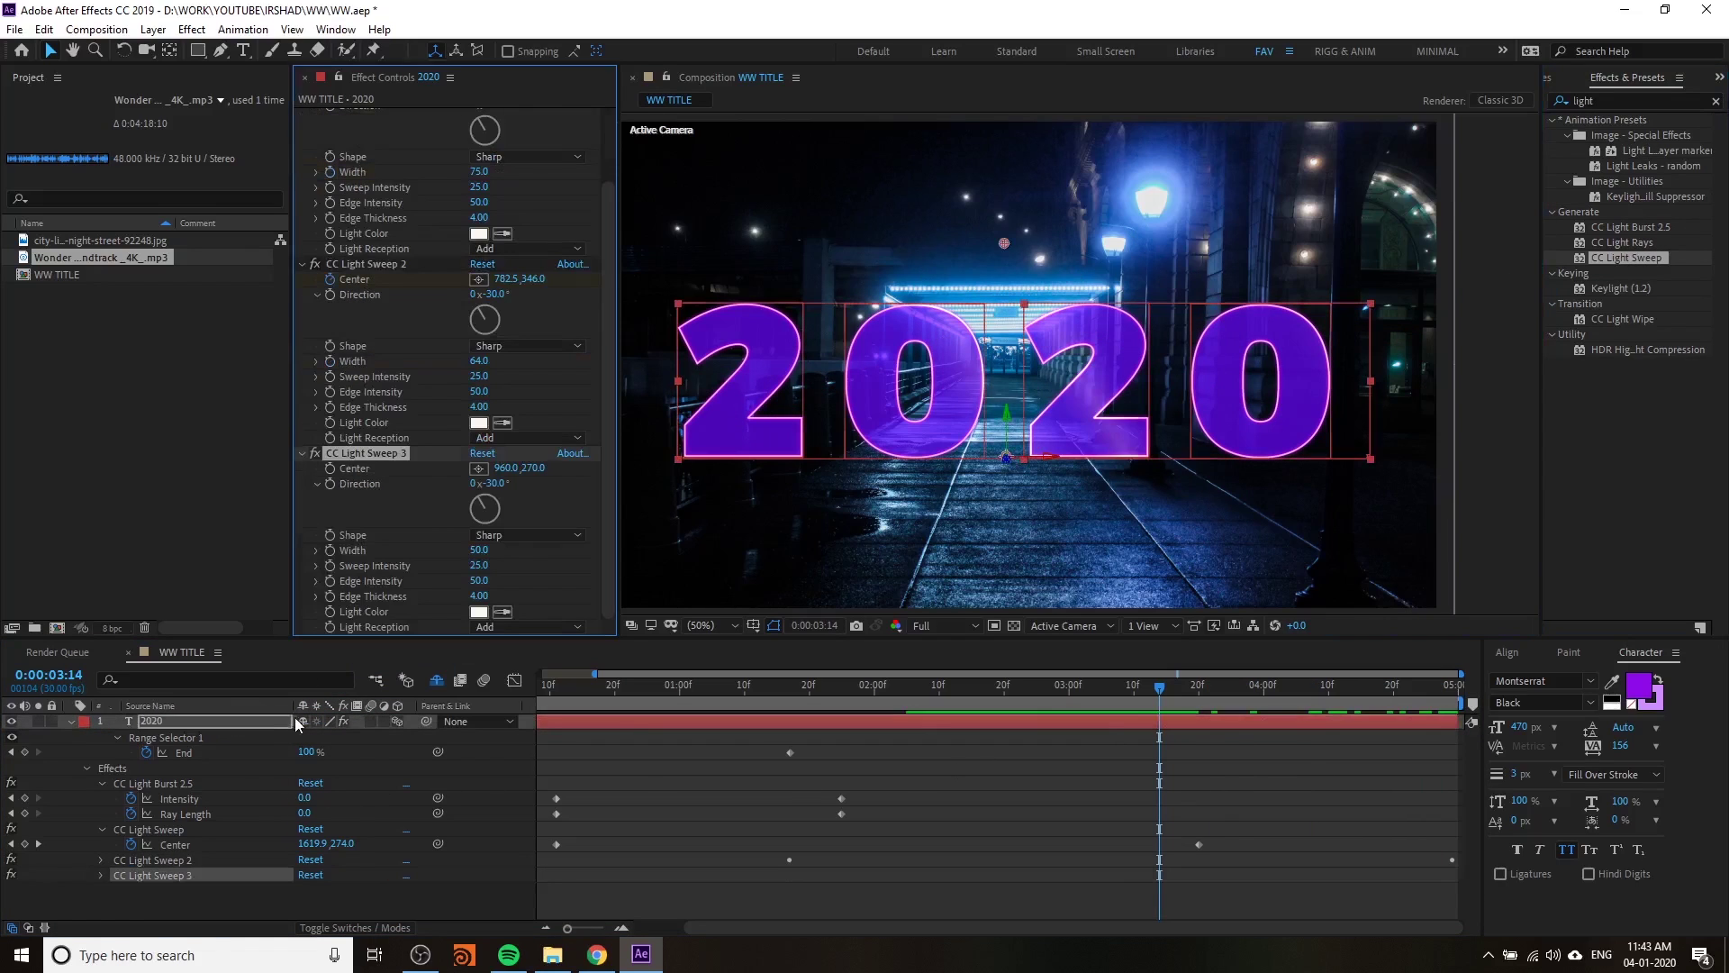
- Collapse the first two sweeps and keyframe CC Light Sweep 3 Center at 48, 350 at 3:03
click(304, 265)
click(303, 162)
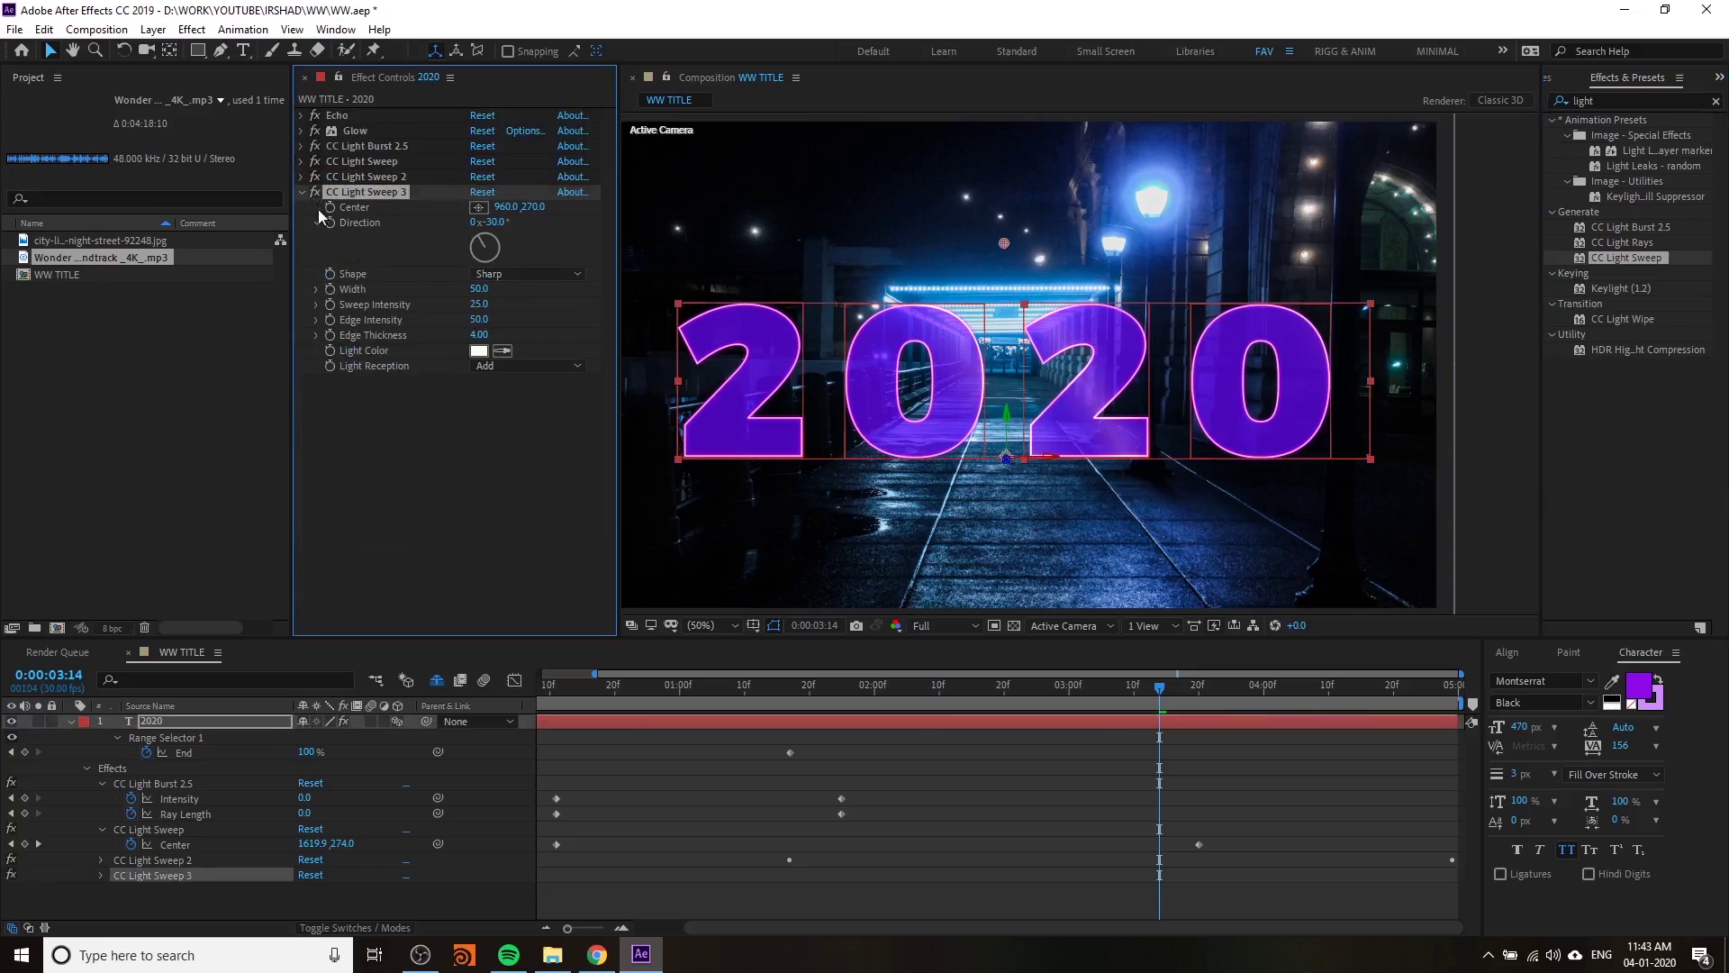
drag(986, 687, 1090, 694)
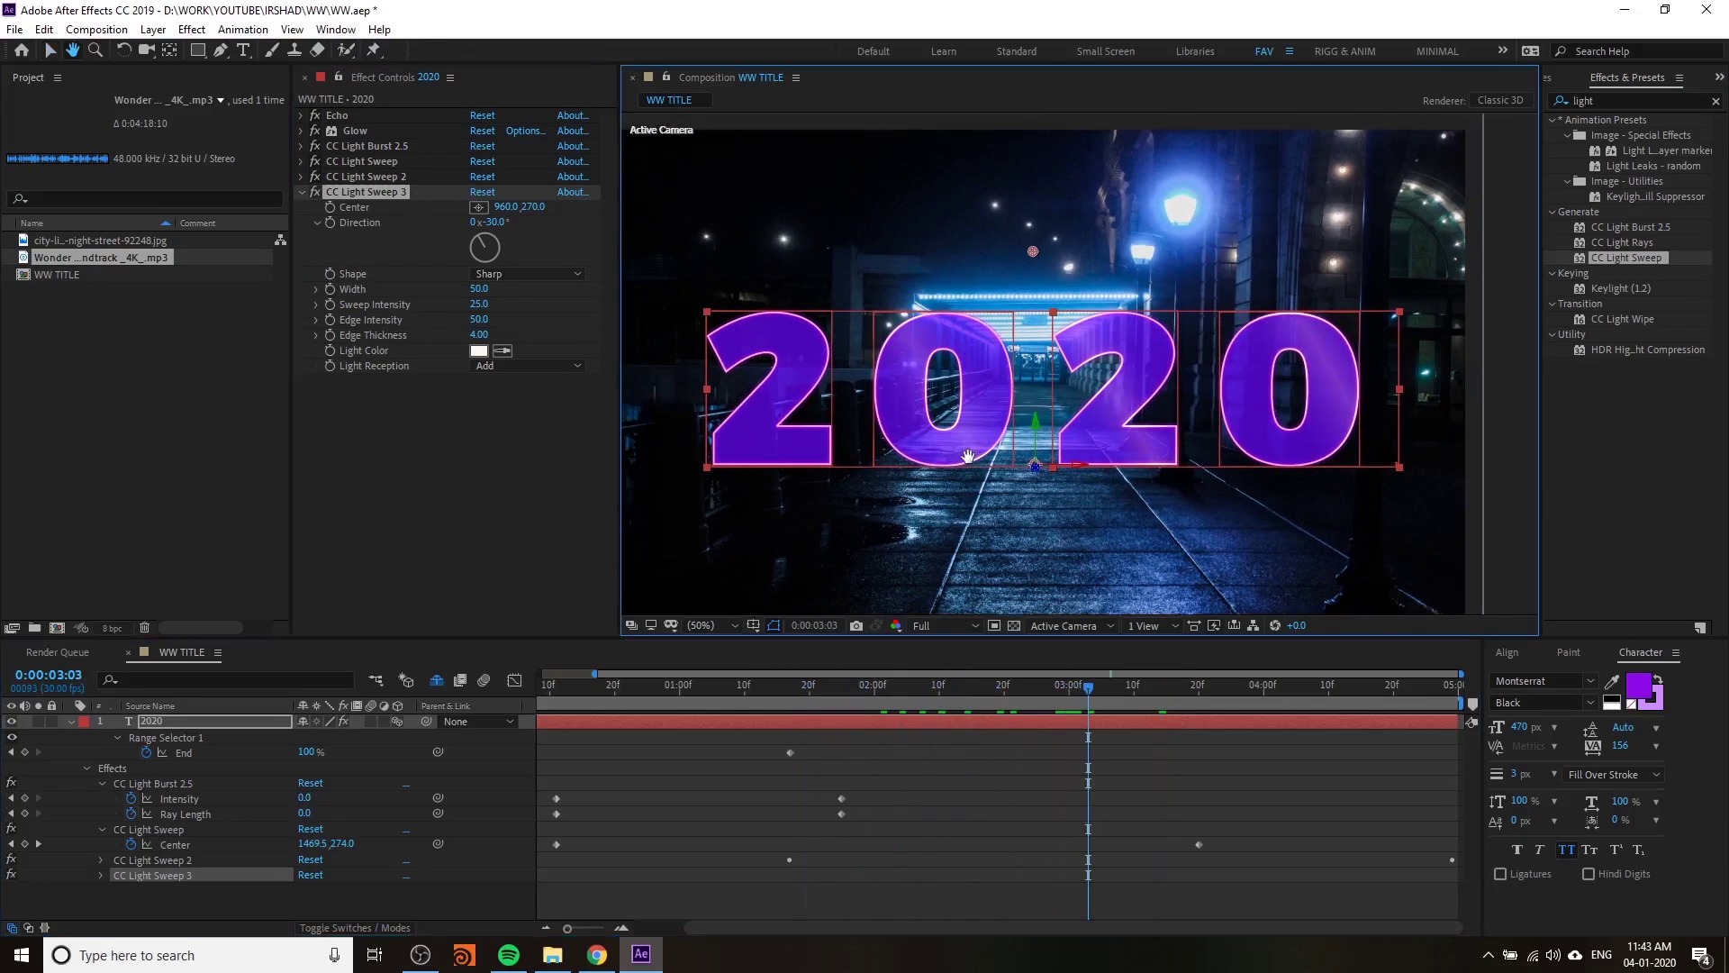
drag(901, 441, 968, 460)
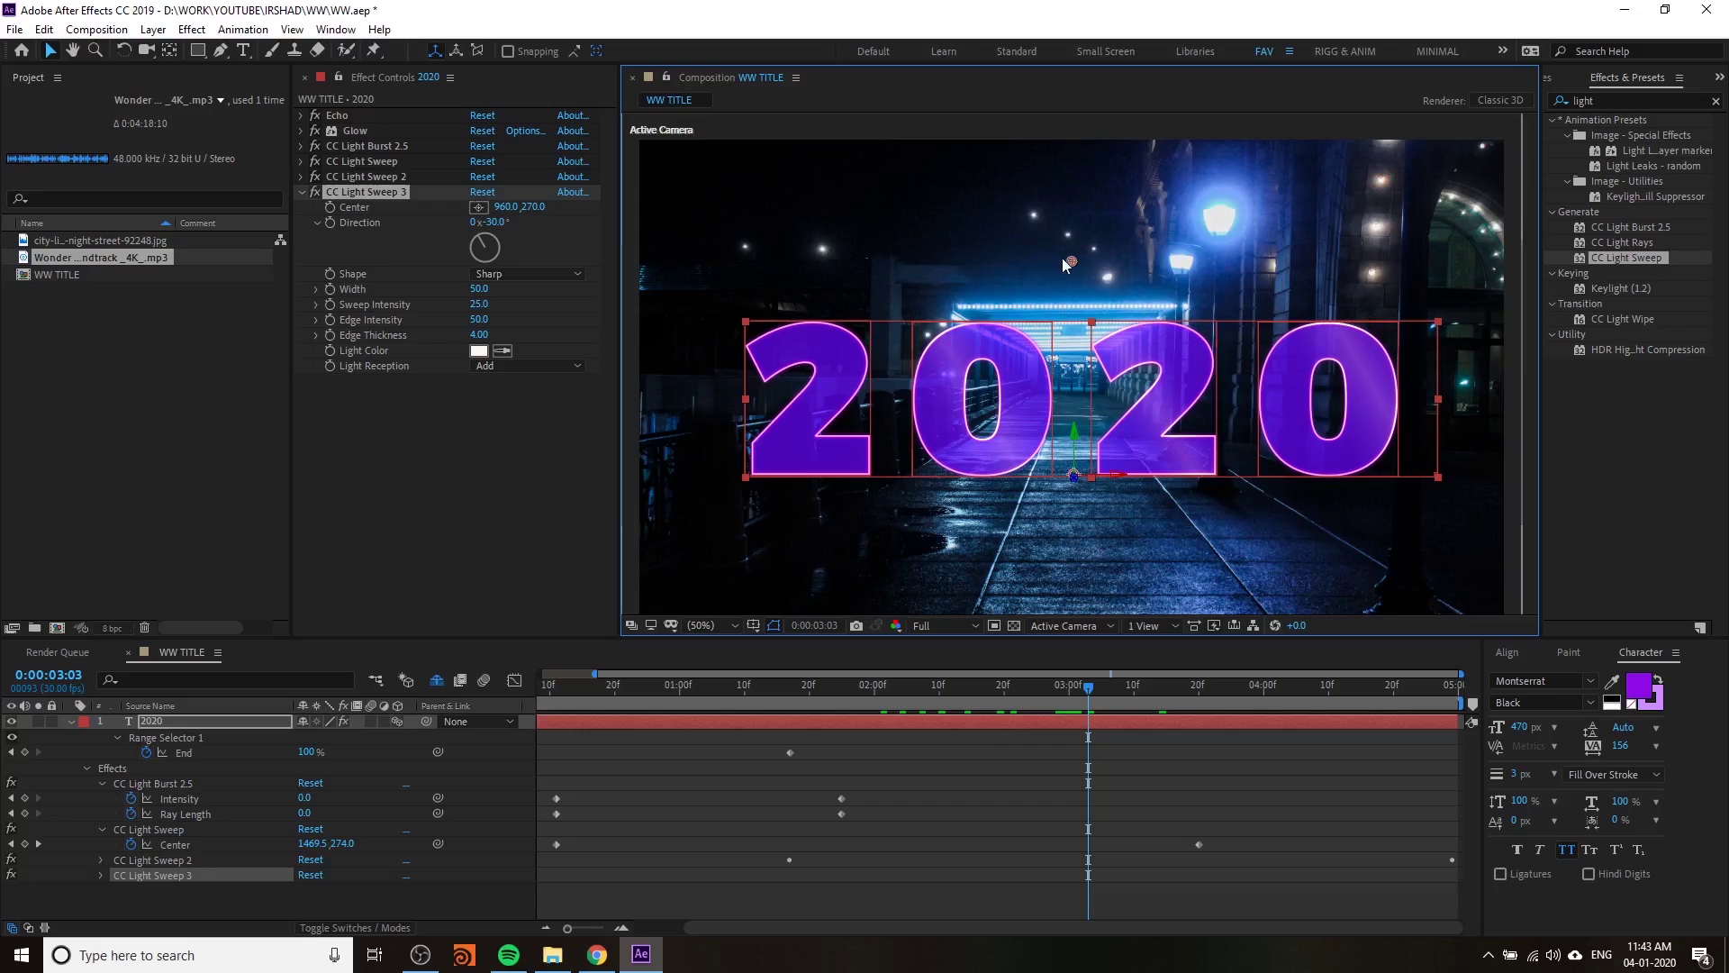
drag(1070, 263, 667, 298)
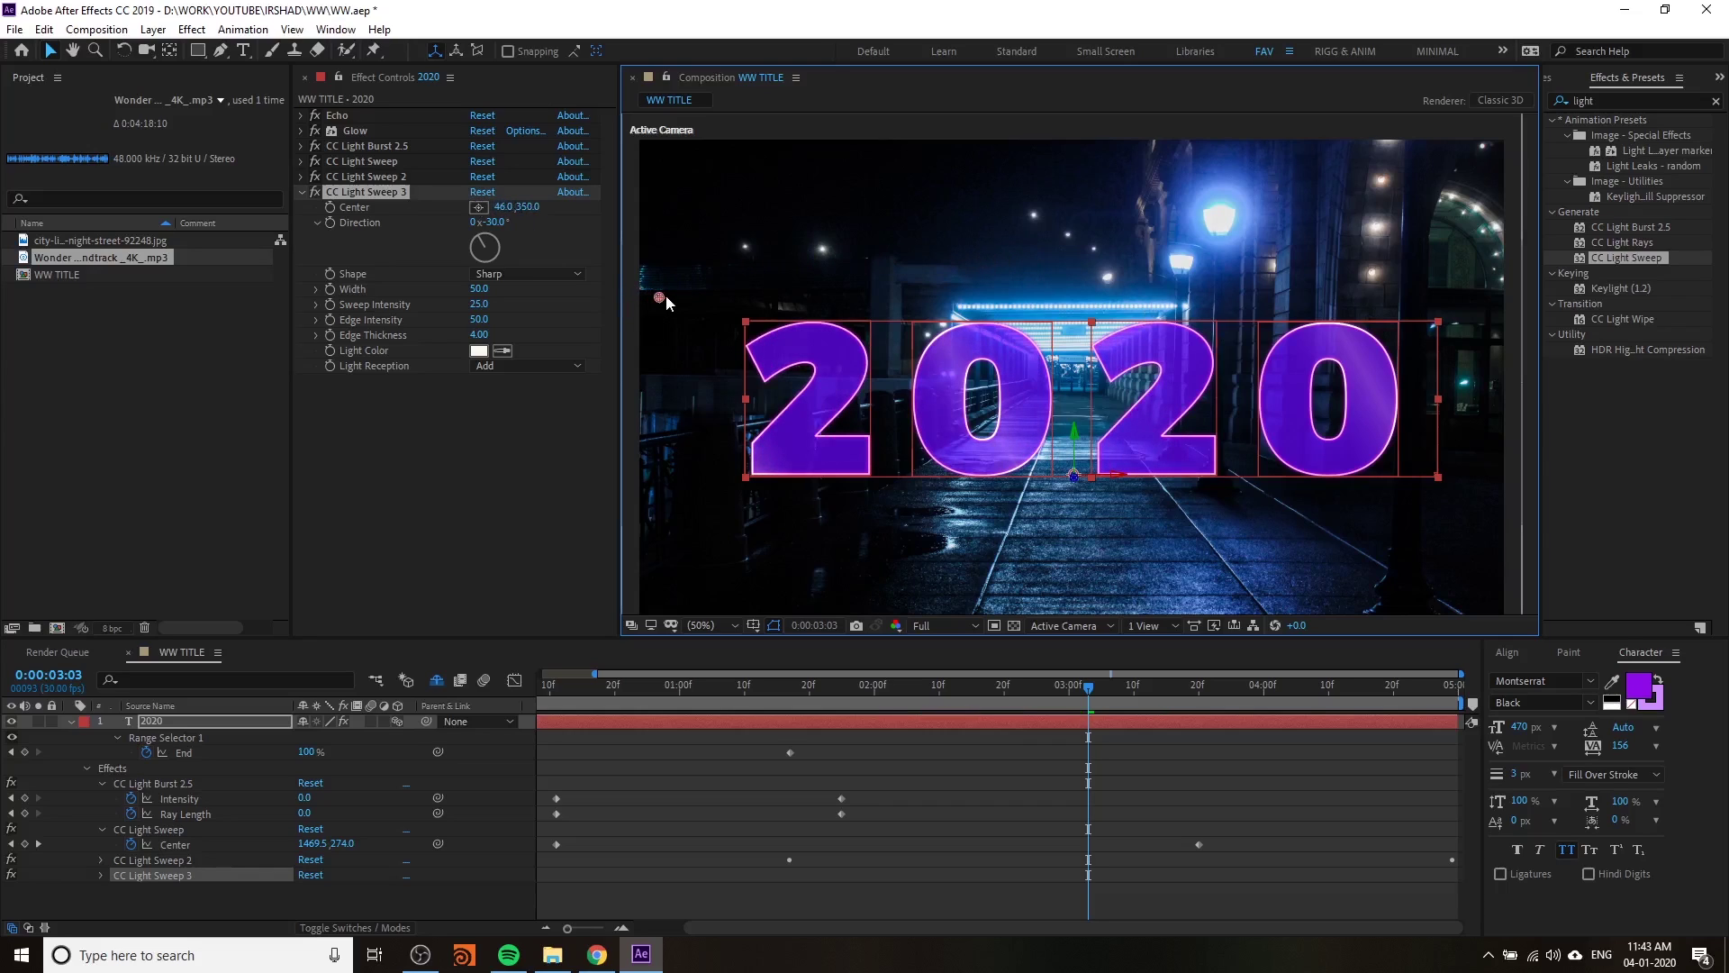
click(330, 207)
- At 4:29 move Sweep 3 Center to 570, 350, set width 54, and return to frame 0
drag(1138, 678, 1592, 700)
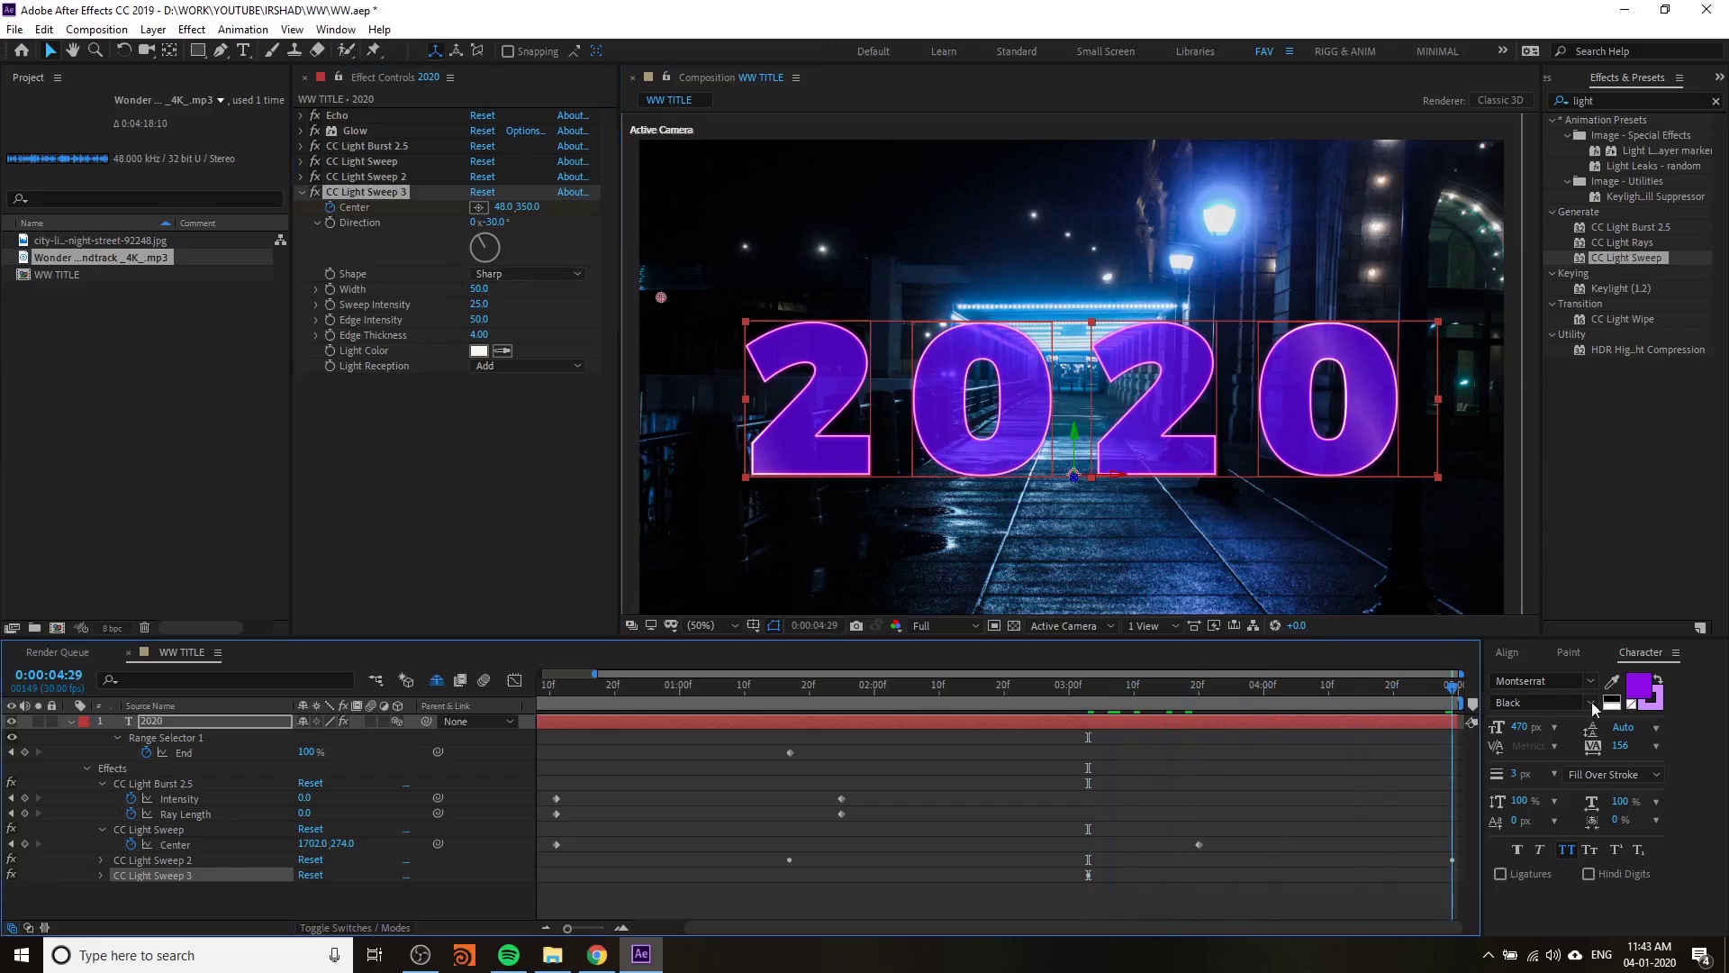
click(376, 192)
drag(663, 297, 899, 289)
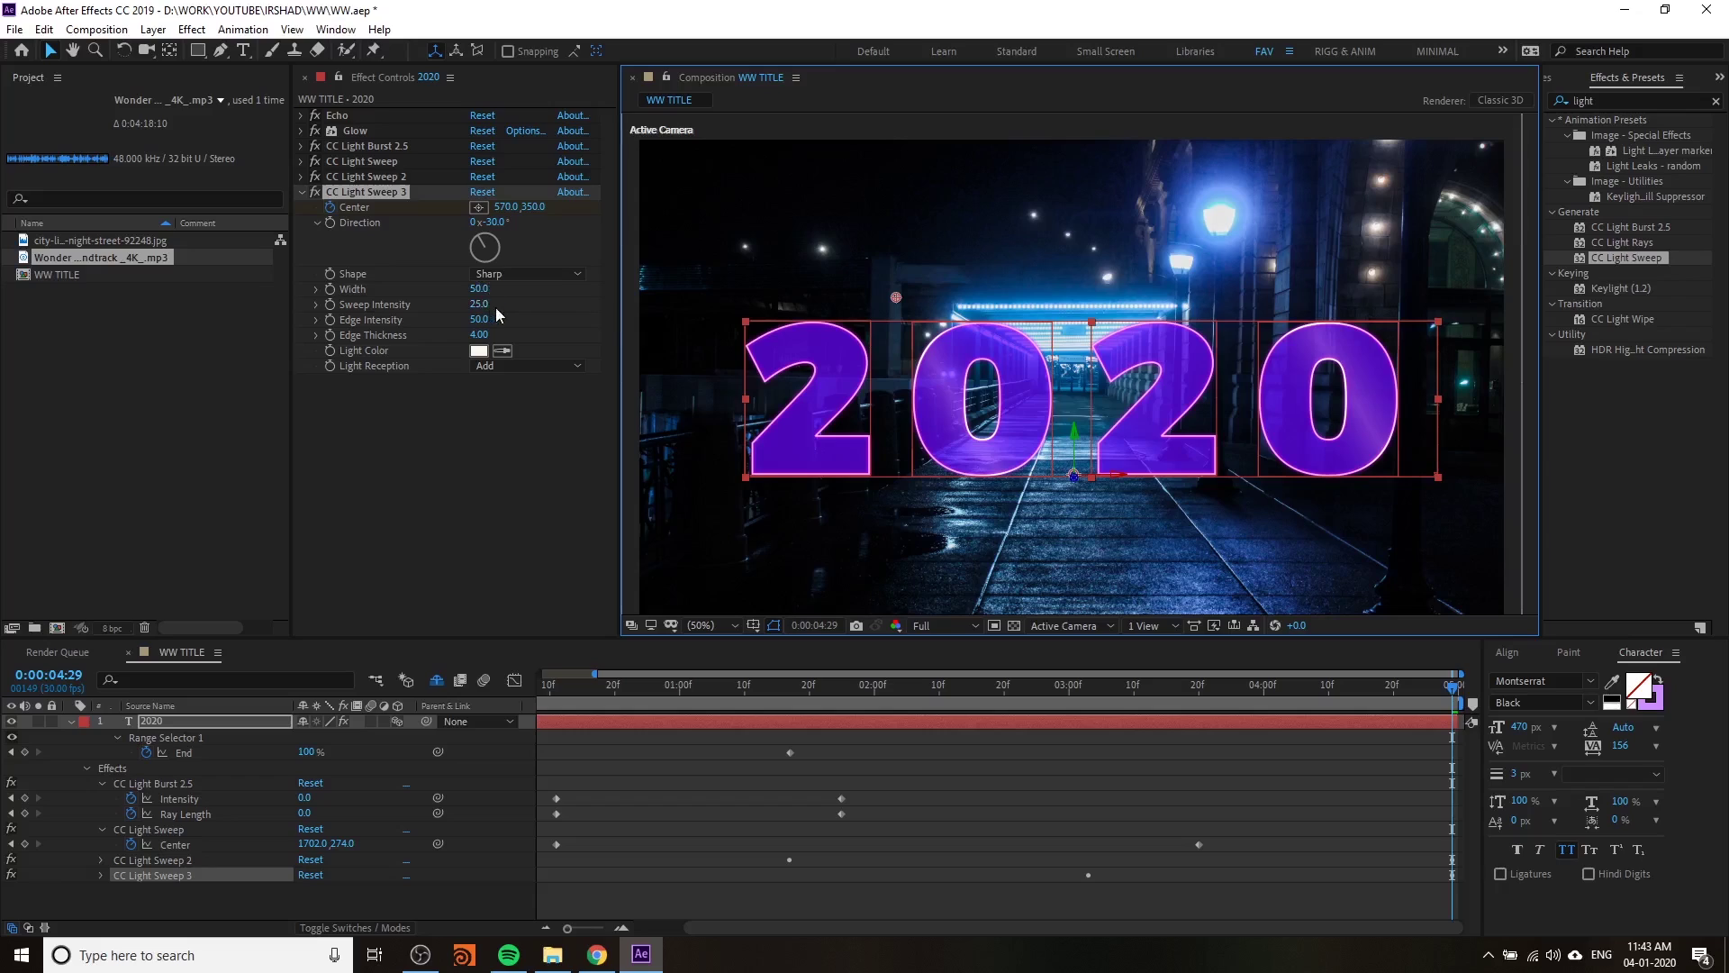
mouse_move(479, 289)
mouse_down()
mouse_move(539, 289)
mouse_move(463, 290)
mouse_move(482, 289)
mouse_up()
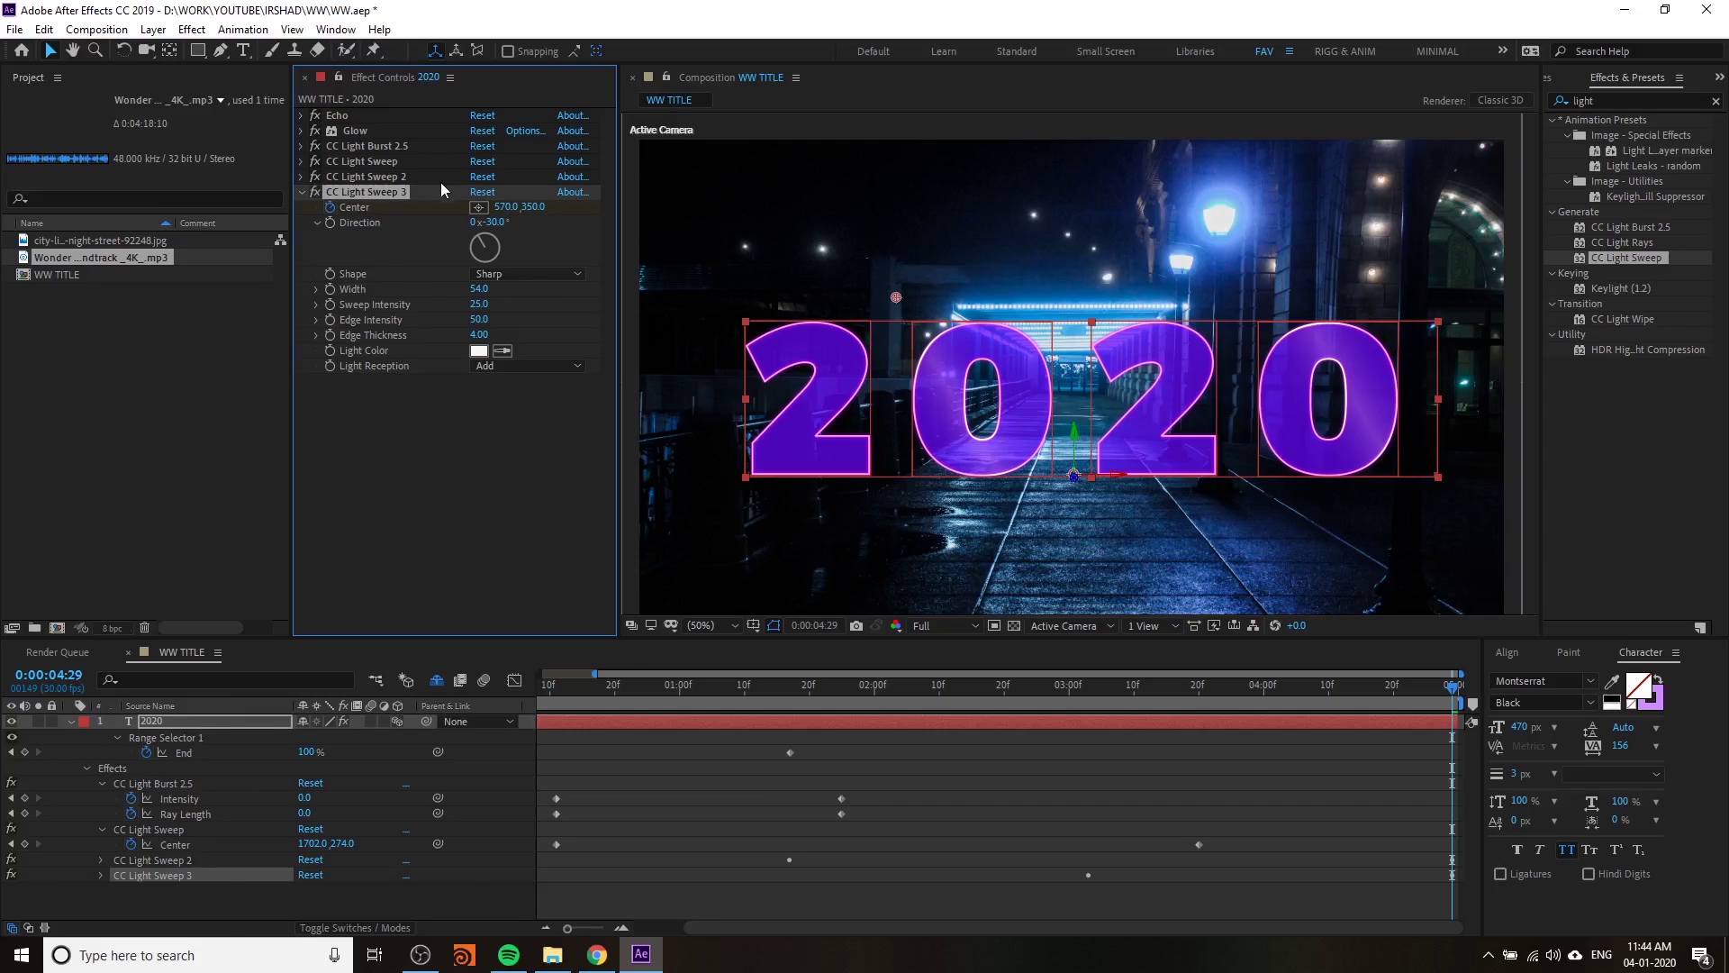
click(303, 192)
drag(793, 674, 456, 697)
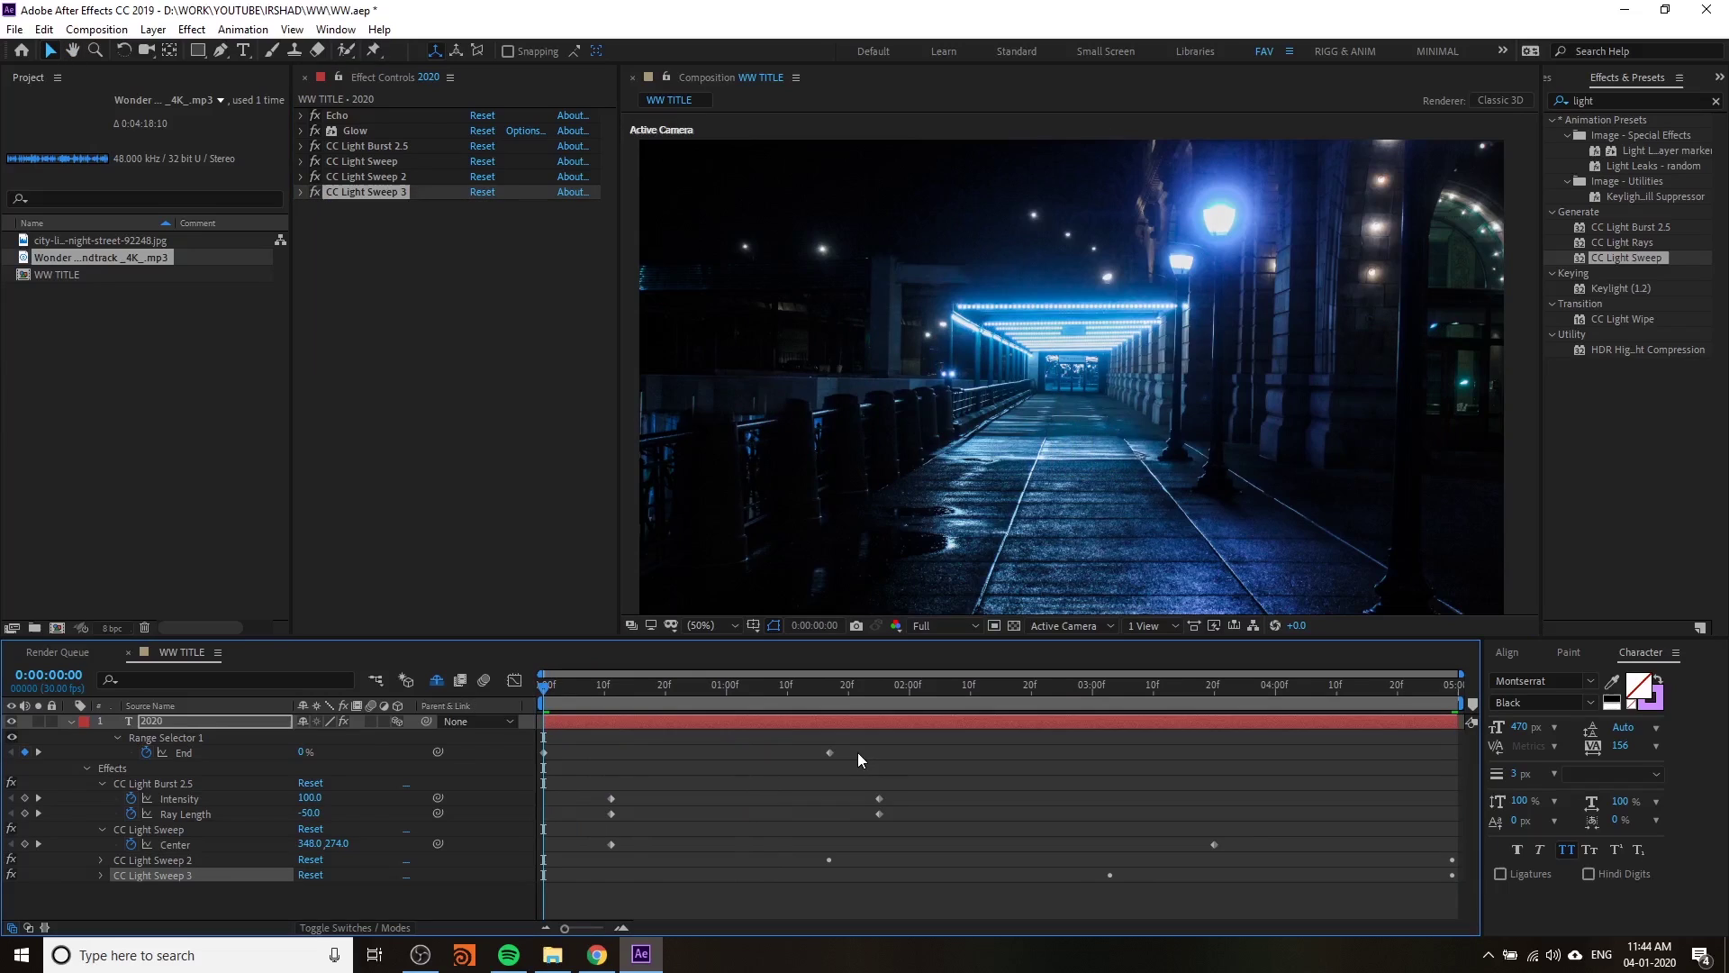
key(space)
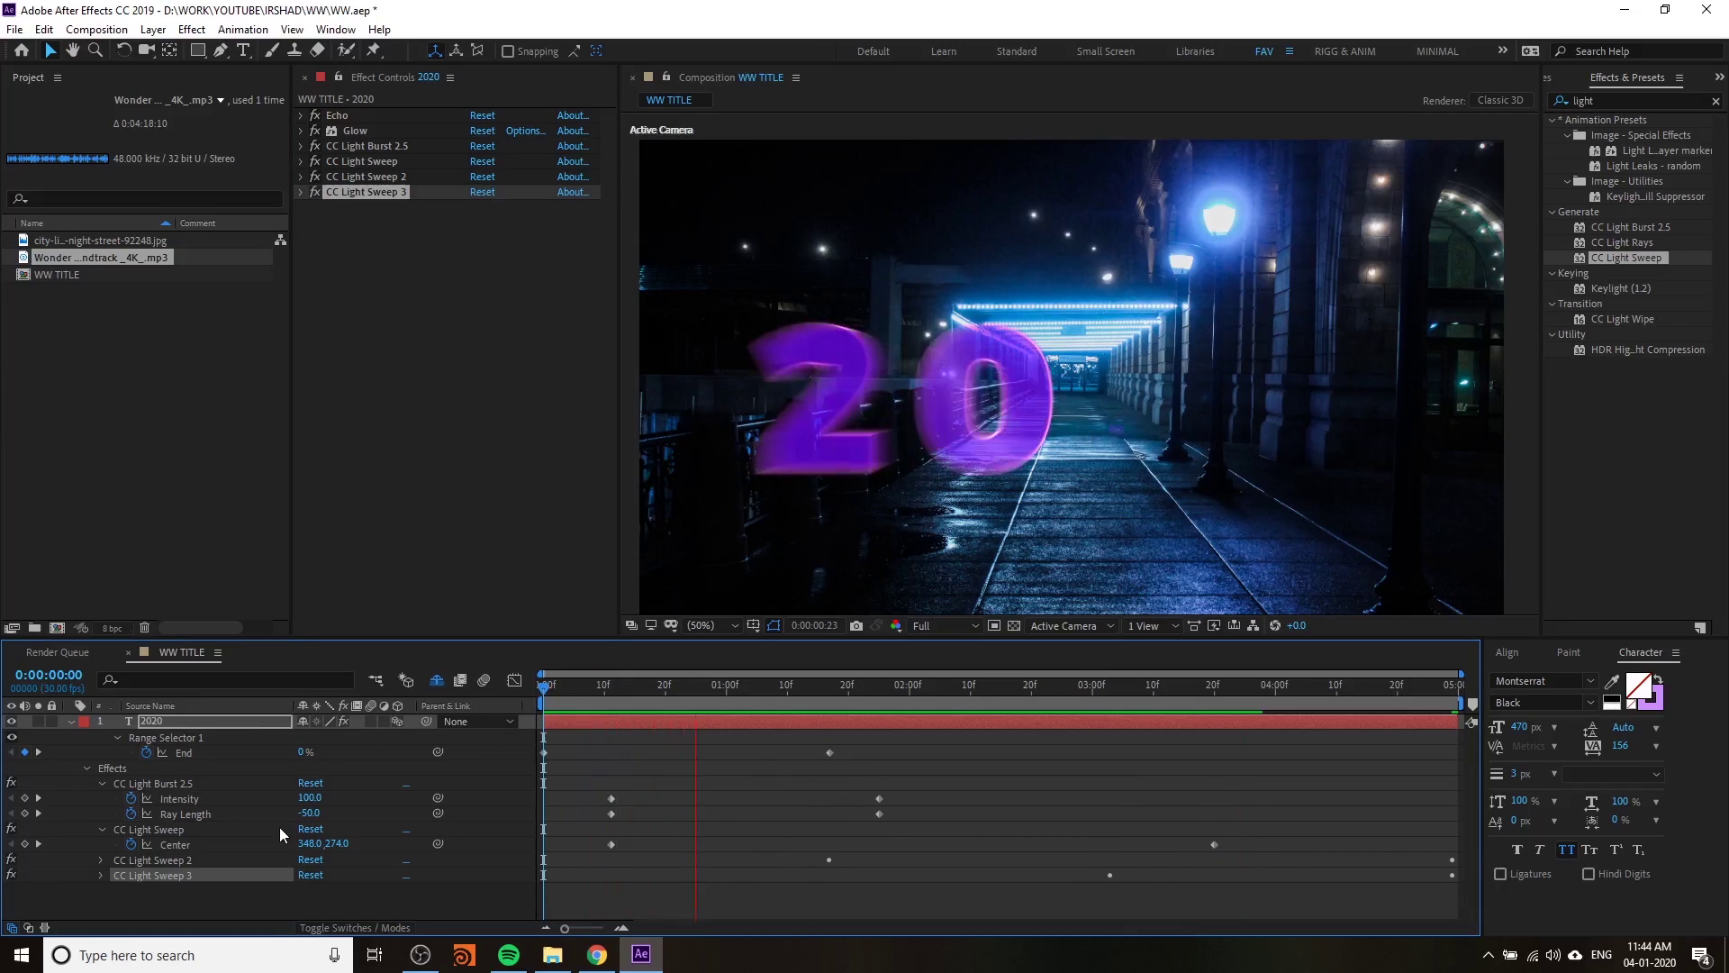
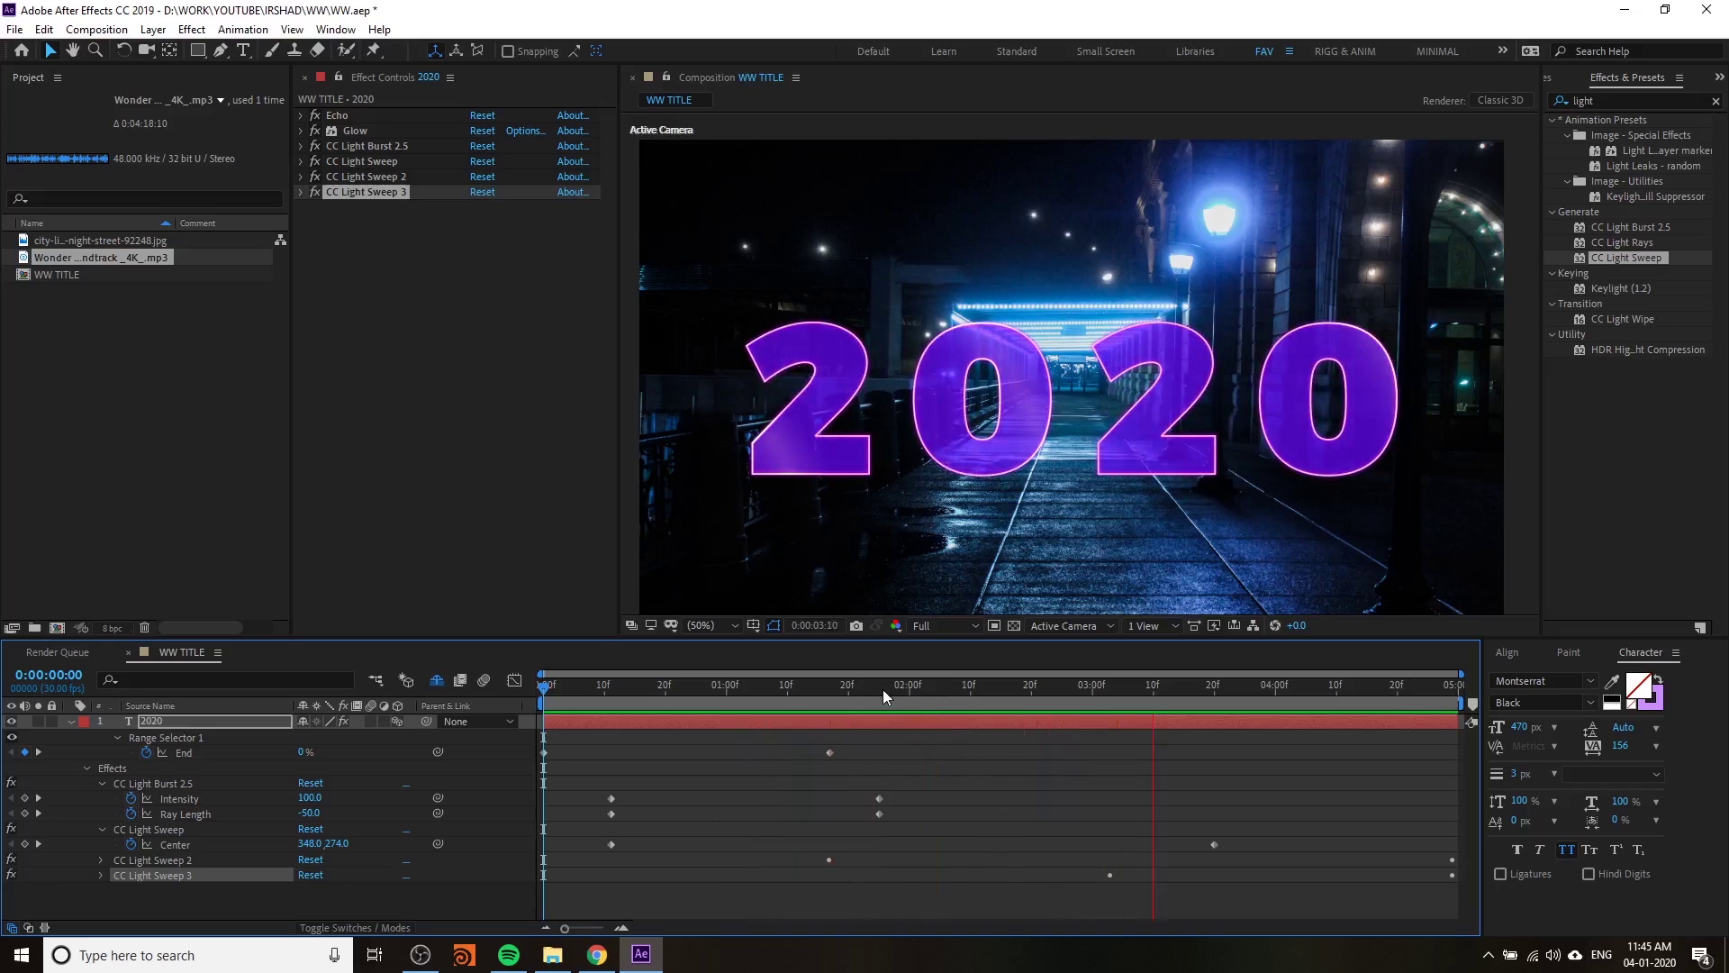
- Replay the title's light-sweep animation and deselect the CC Light Sweep 3 effect
key(space)
drag(995, 689, 829, 689)
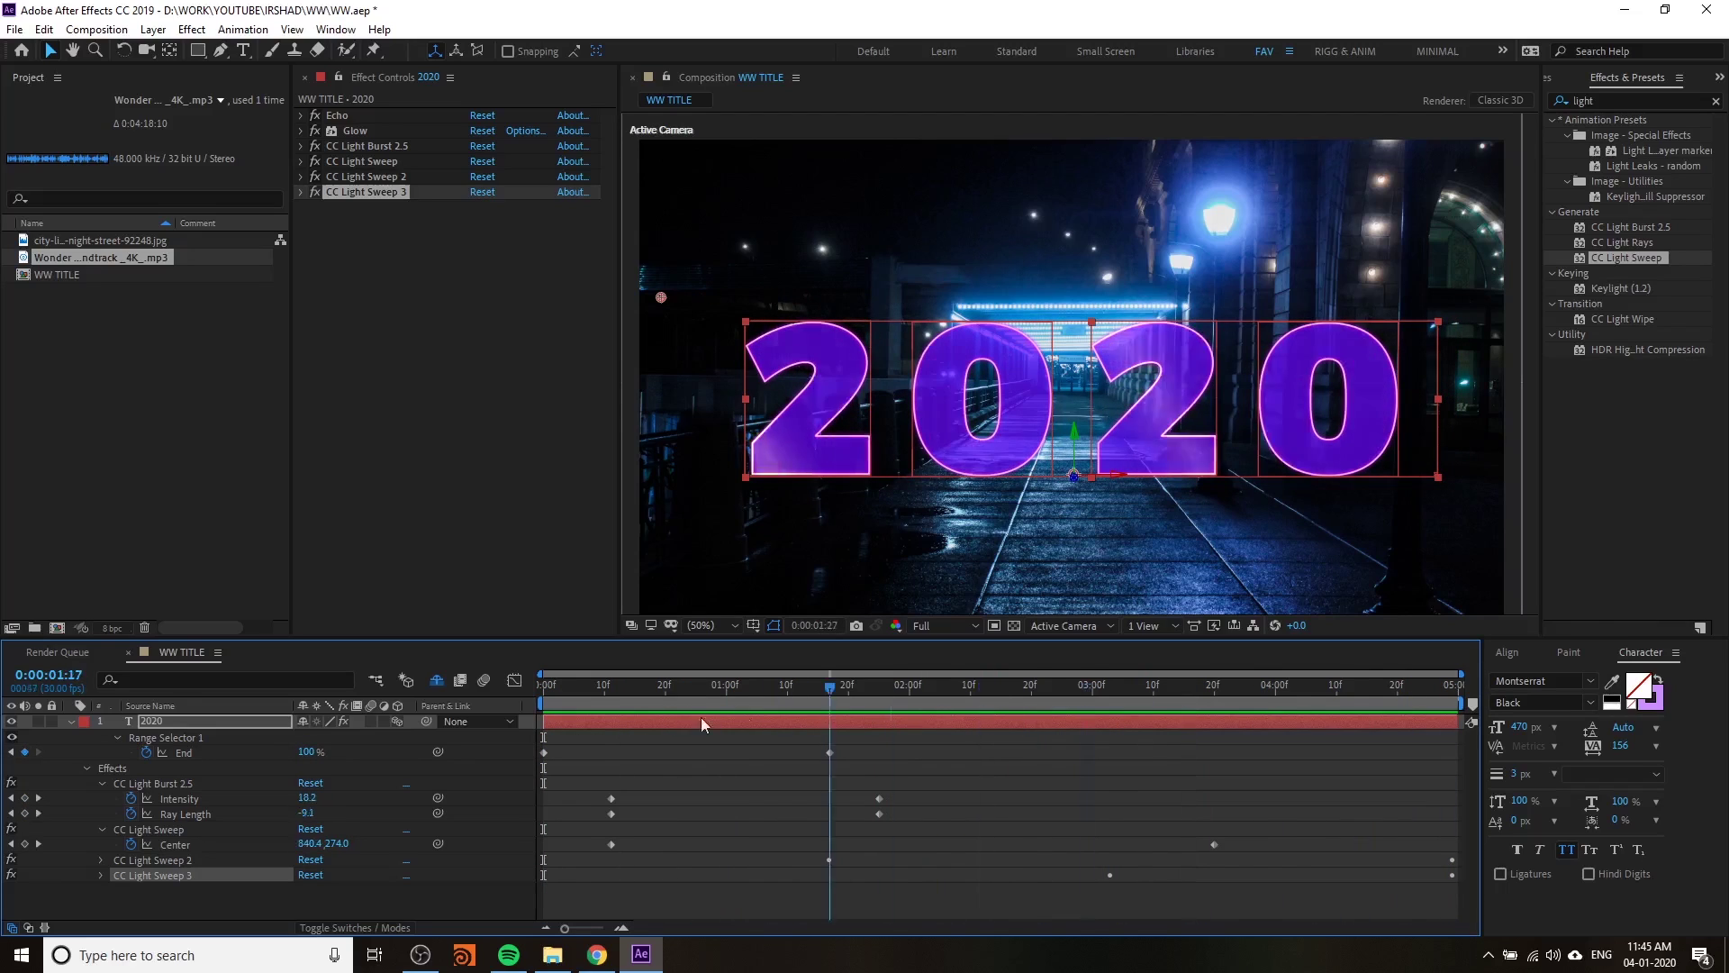
key(space)
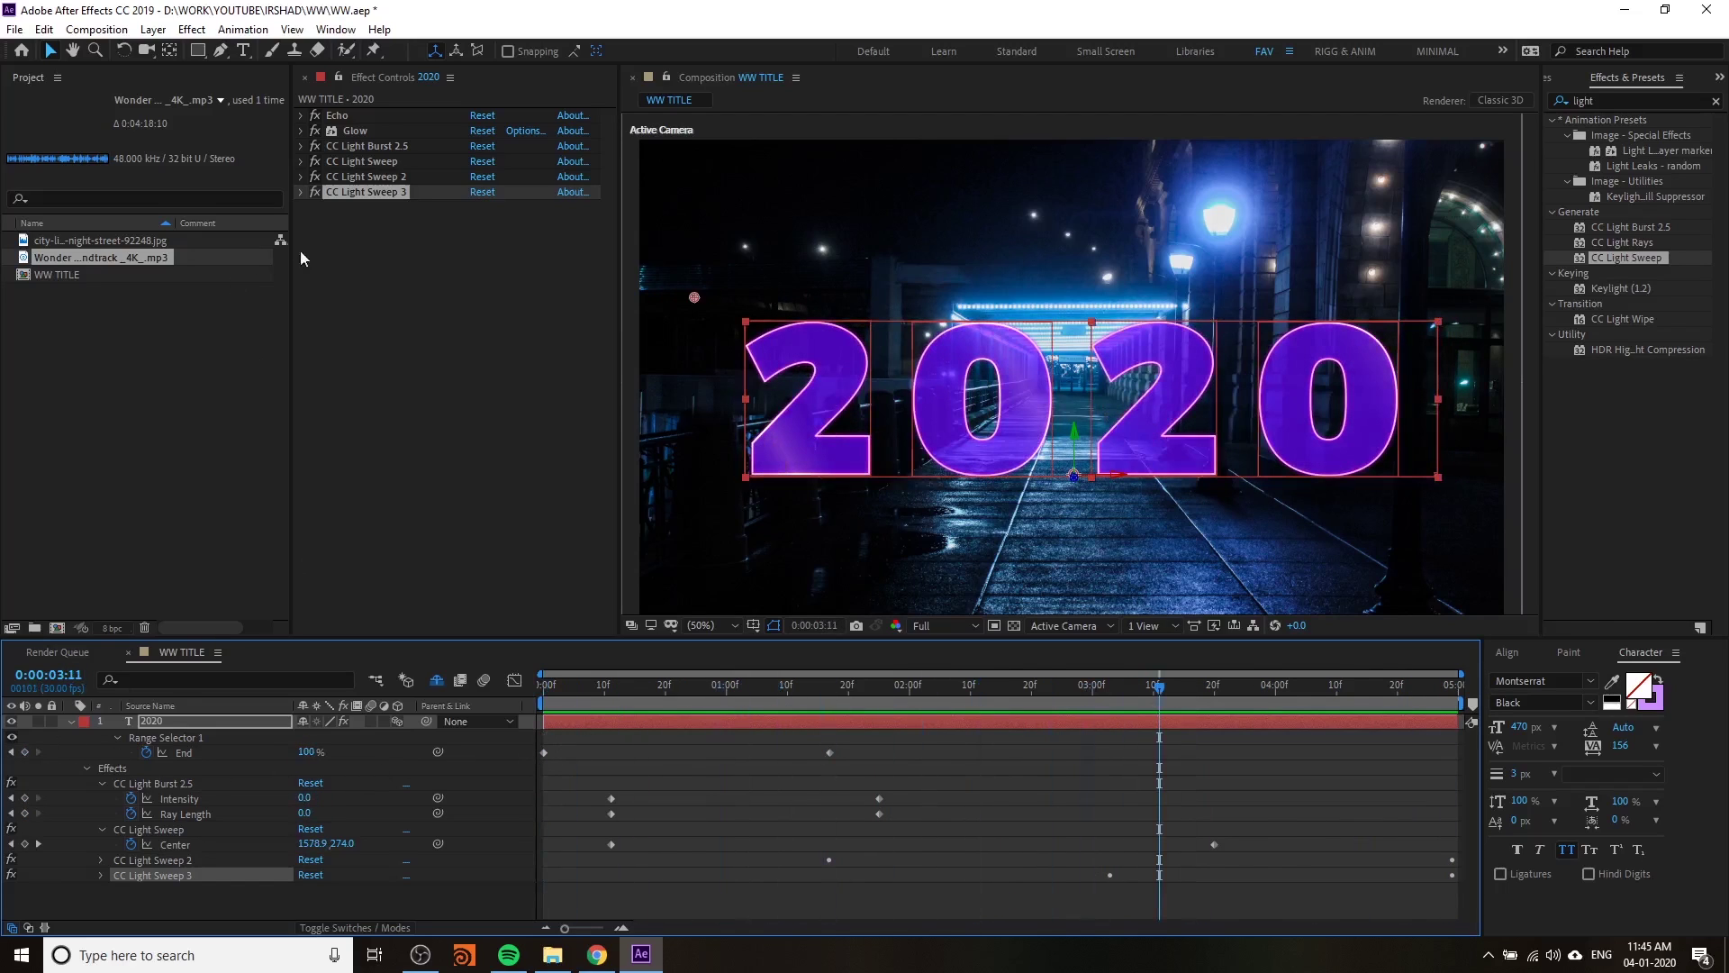
click(186, 723)
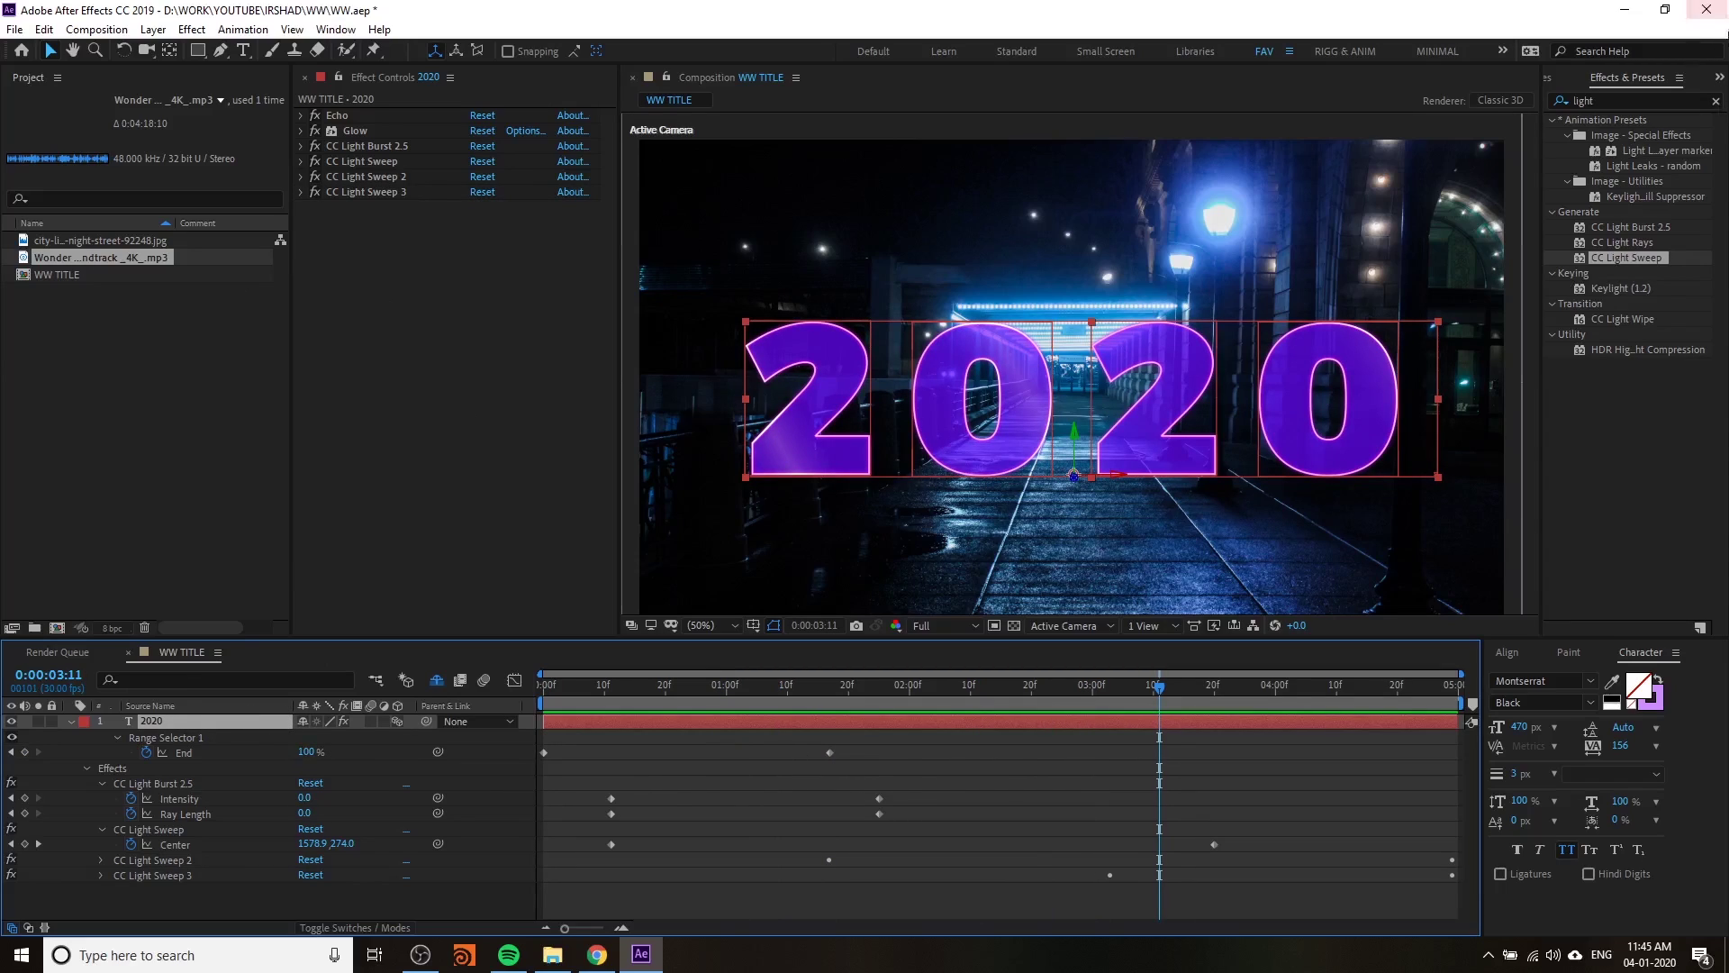
- Clear the 'light' search from Effects & Presets to start a new search
click(1720, 109)
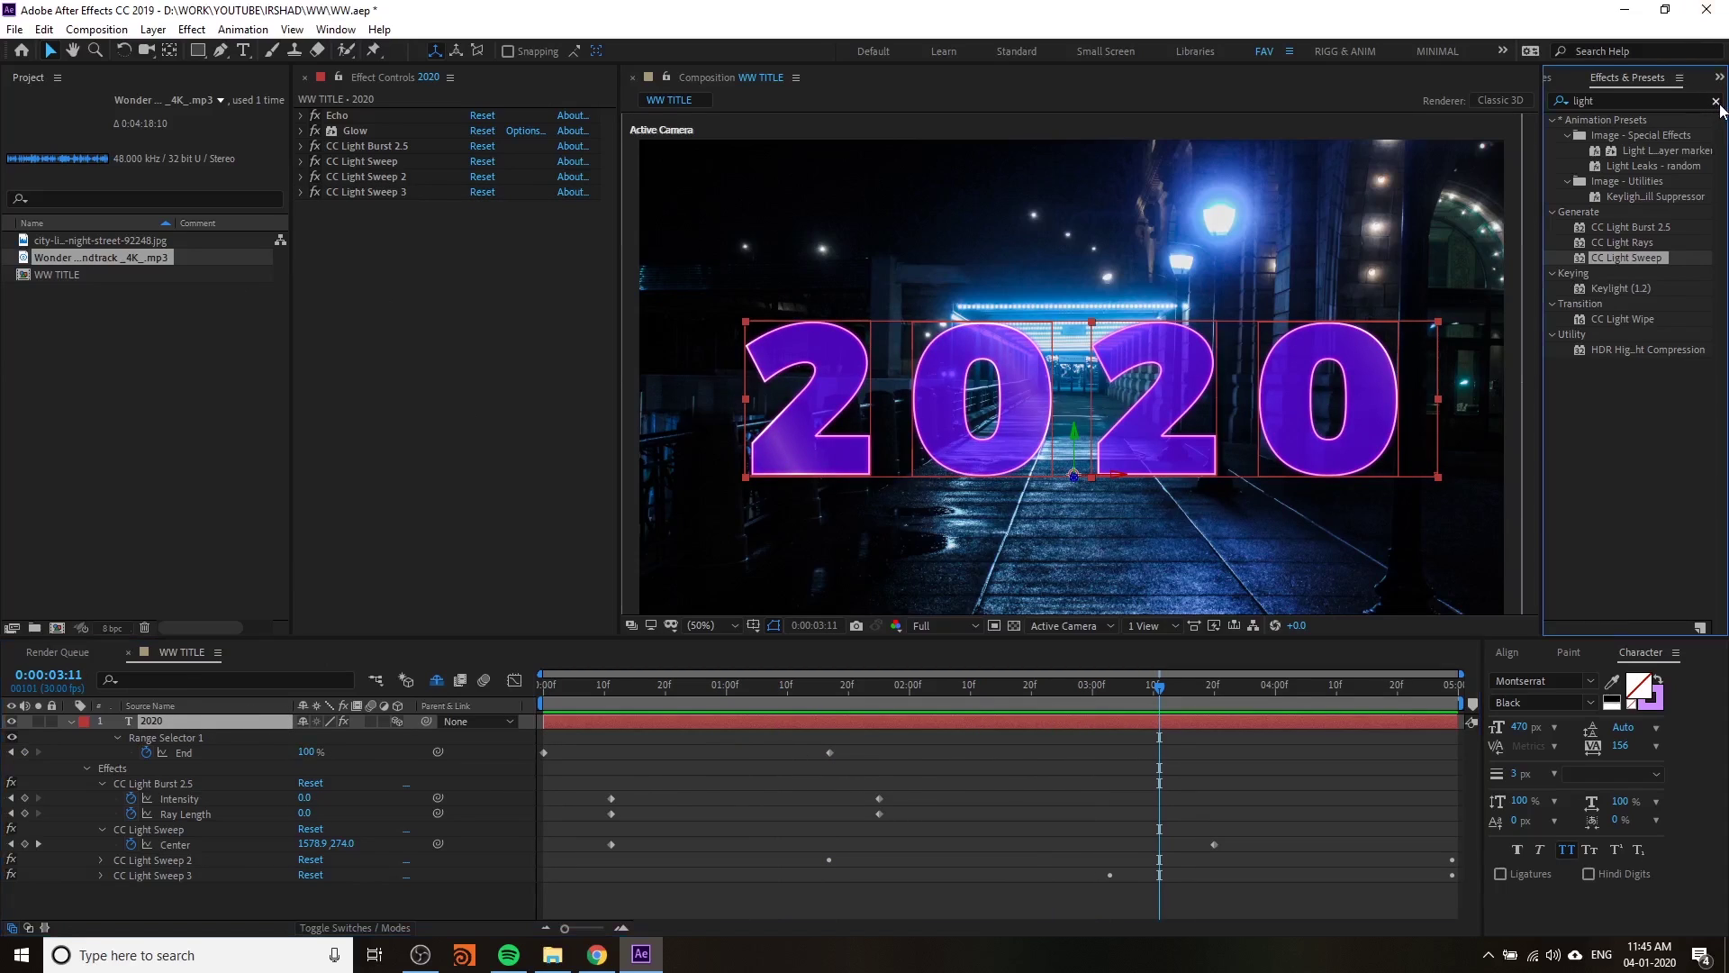
click(1716, 102)
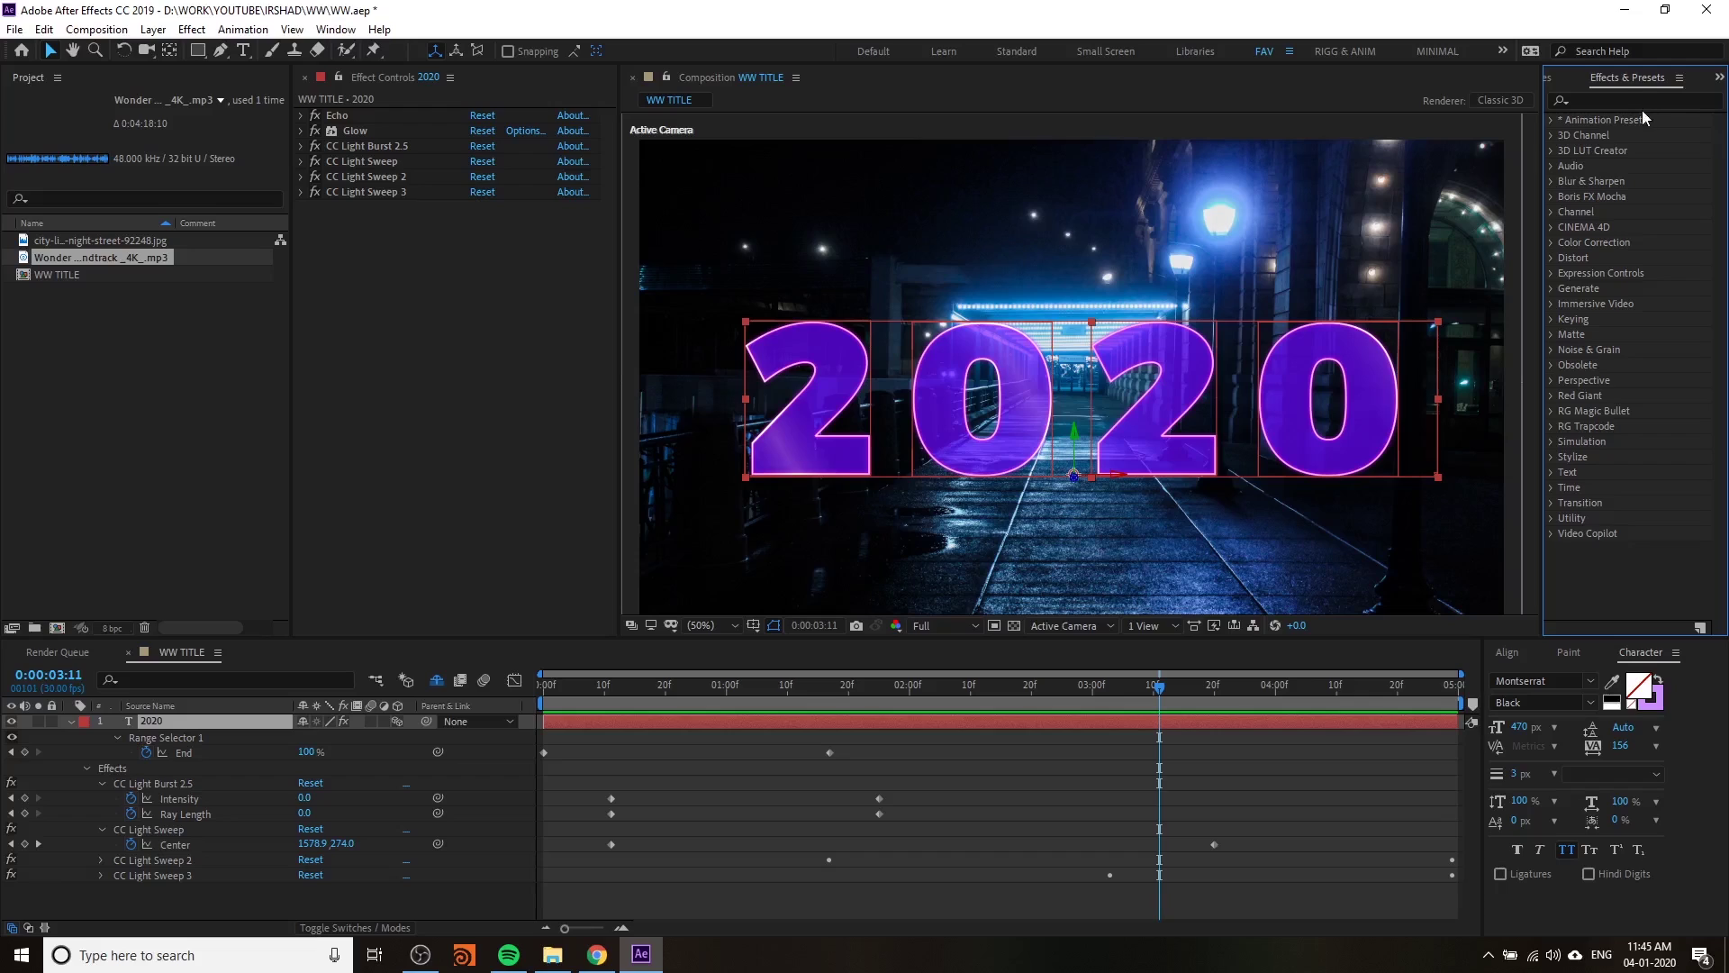
click(1638, 103)
- Apply Hue/Saturation to the 2020 title and trial Master Hue colours, then undo
text(hue)
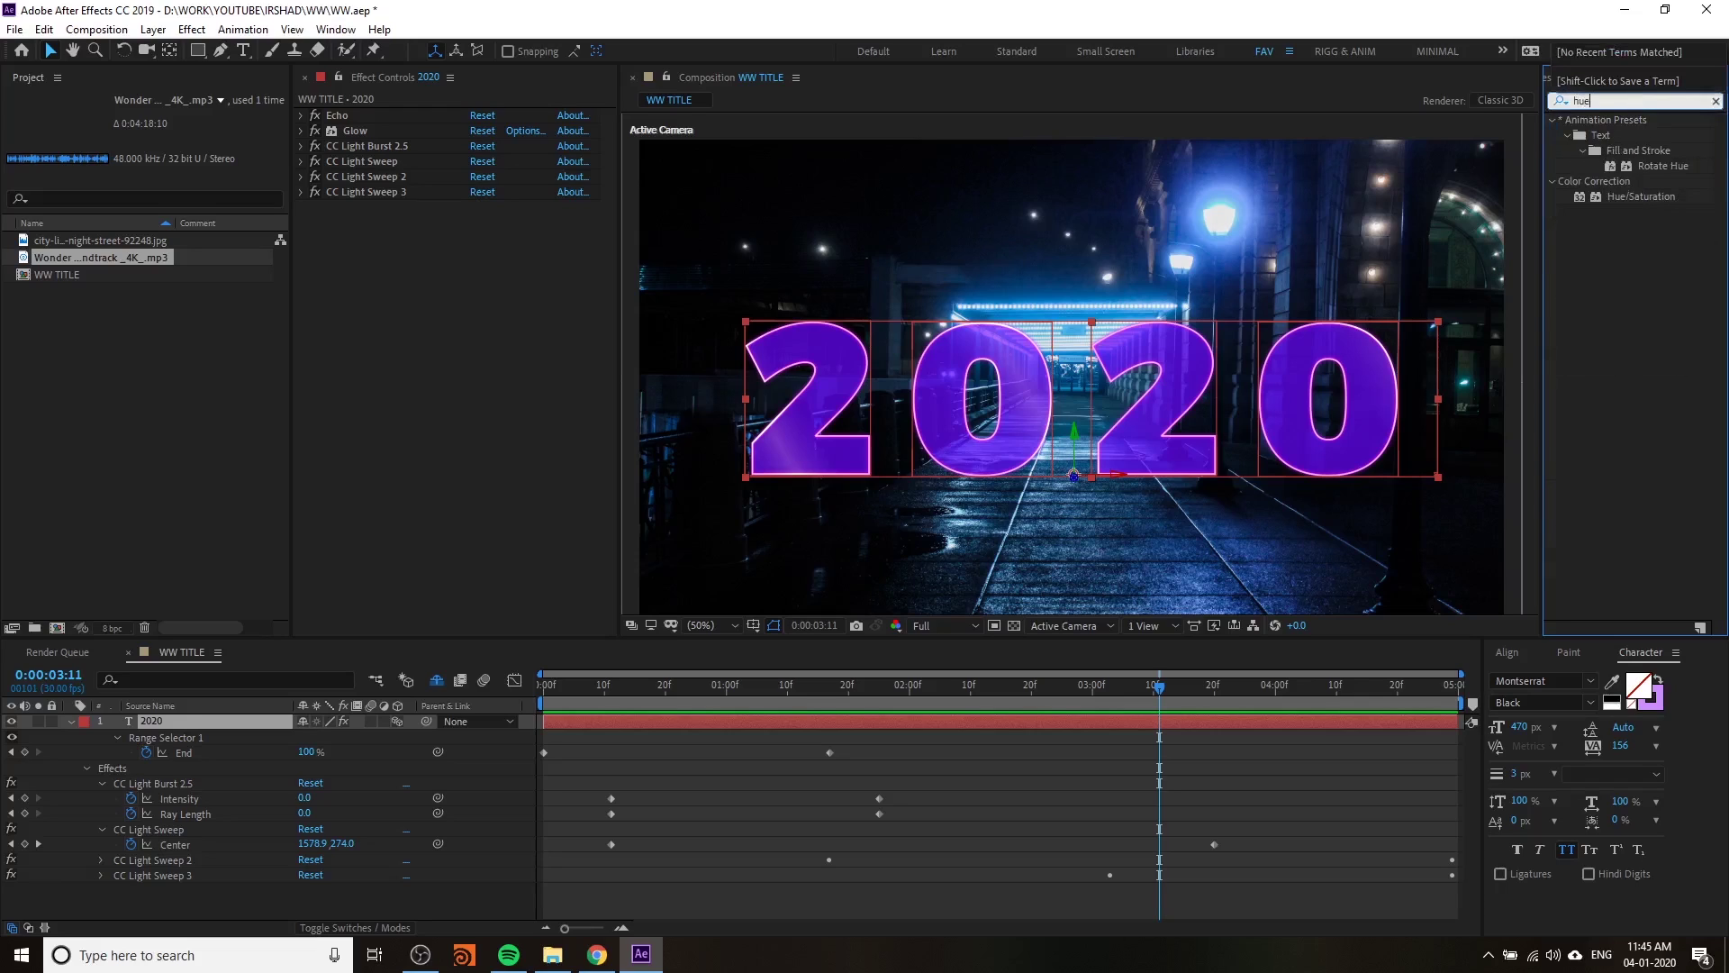
drag(1665, 199, 596, 718)
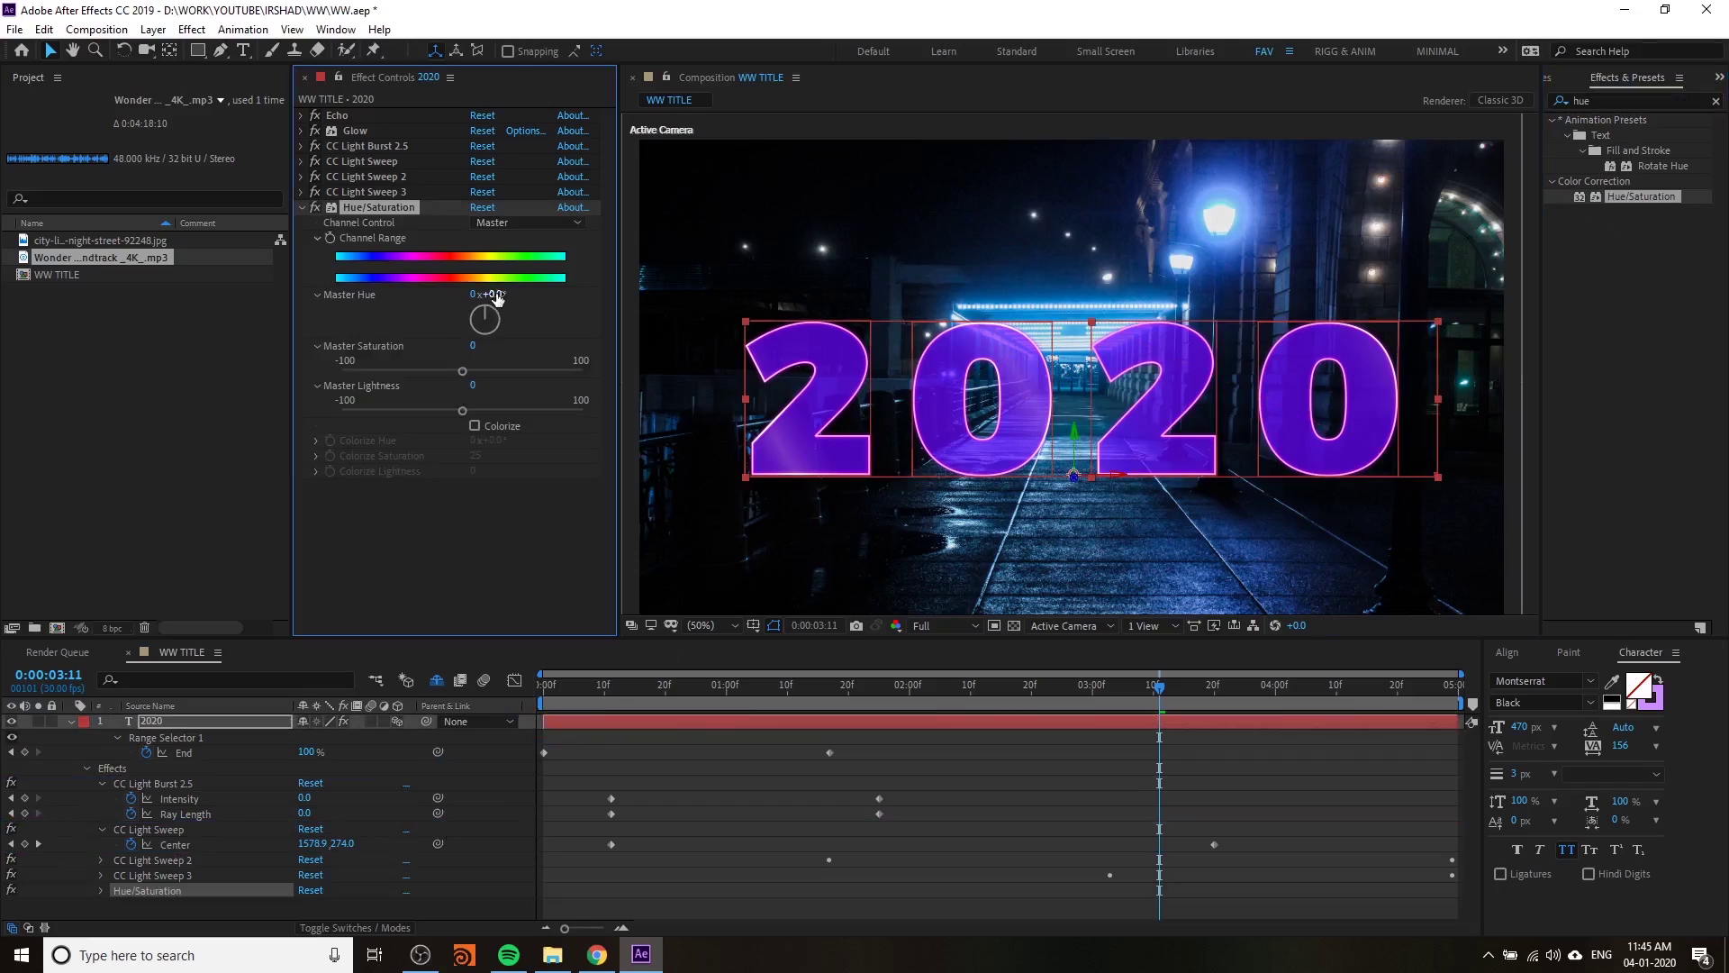
drag(504, 295, 466, 310)
key(ctrl+z)
- Keyframe Channel Range from about 1:04 and shift Master Hue to +7° by 3:05
drag(943, 694, 461, 707)
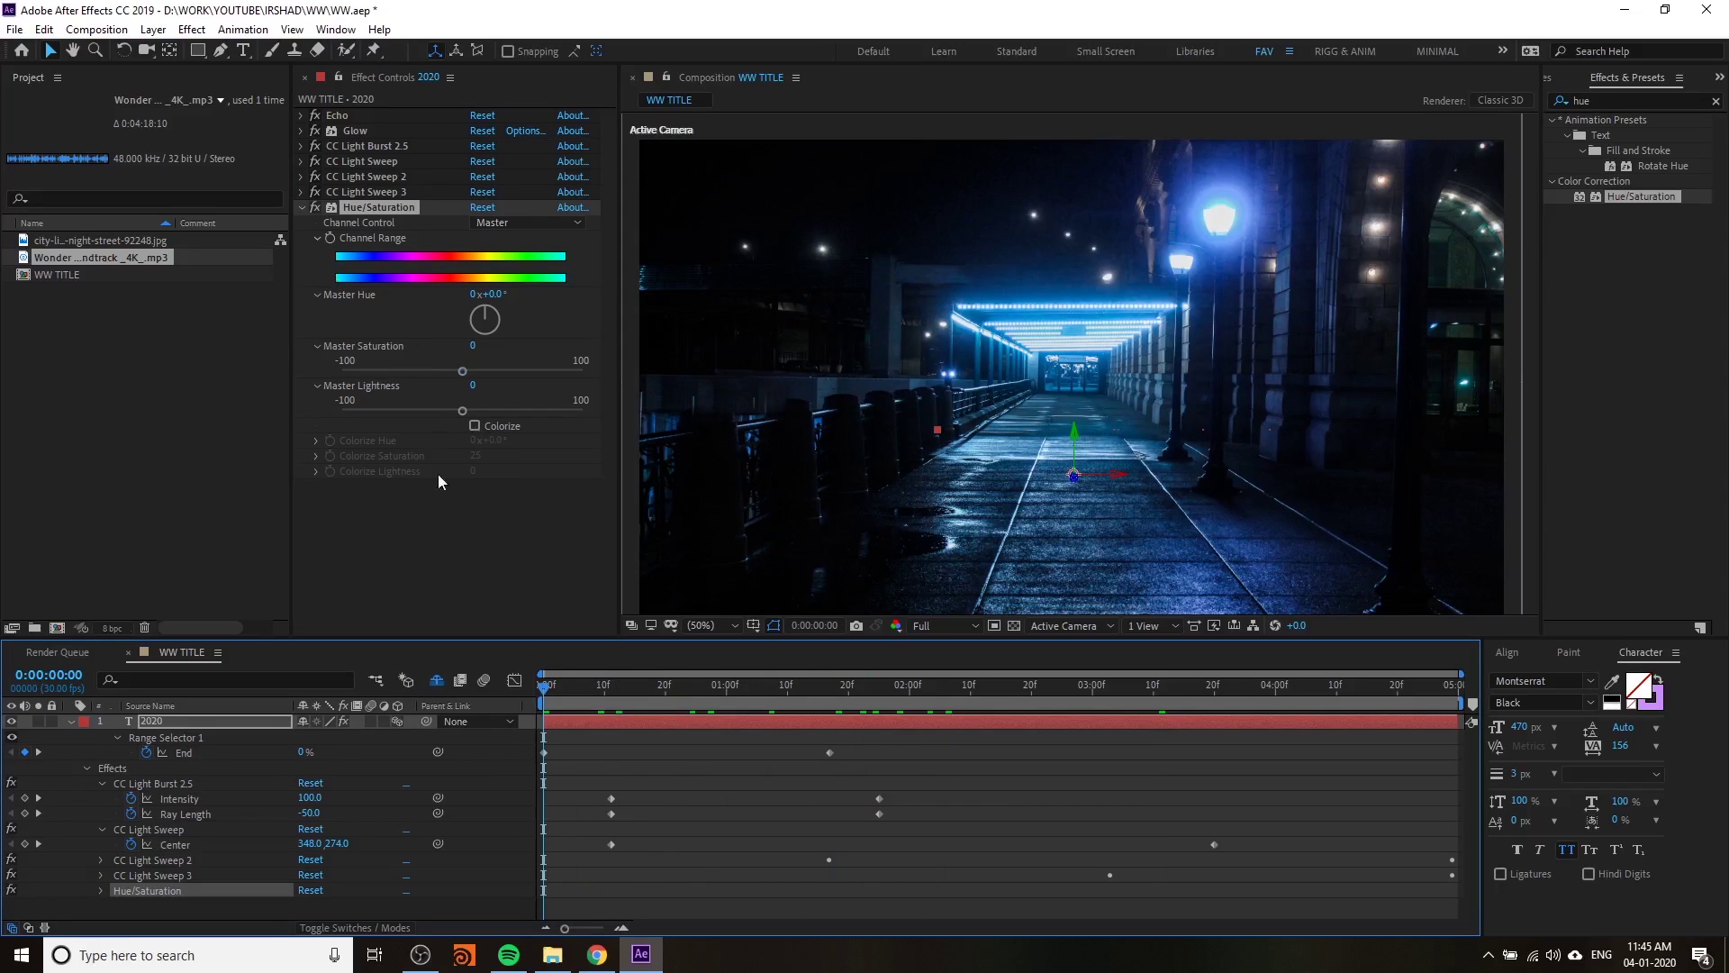
click(328, 241)
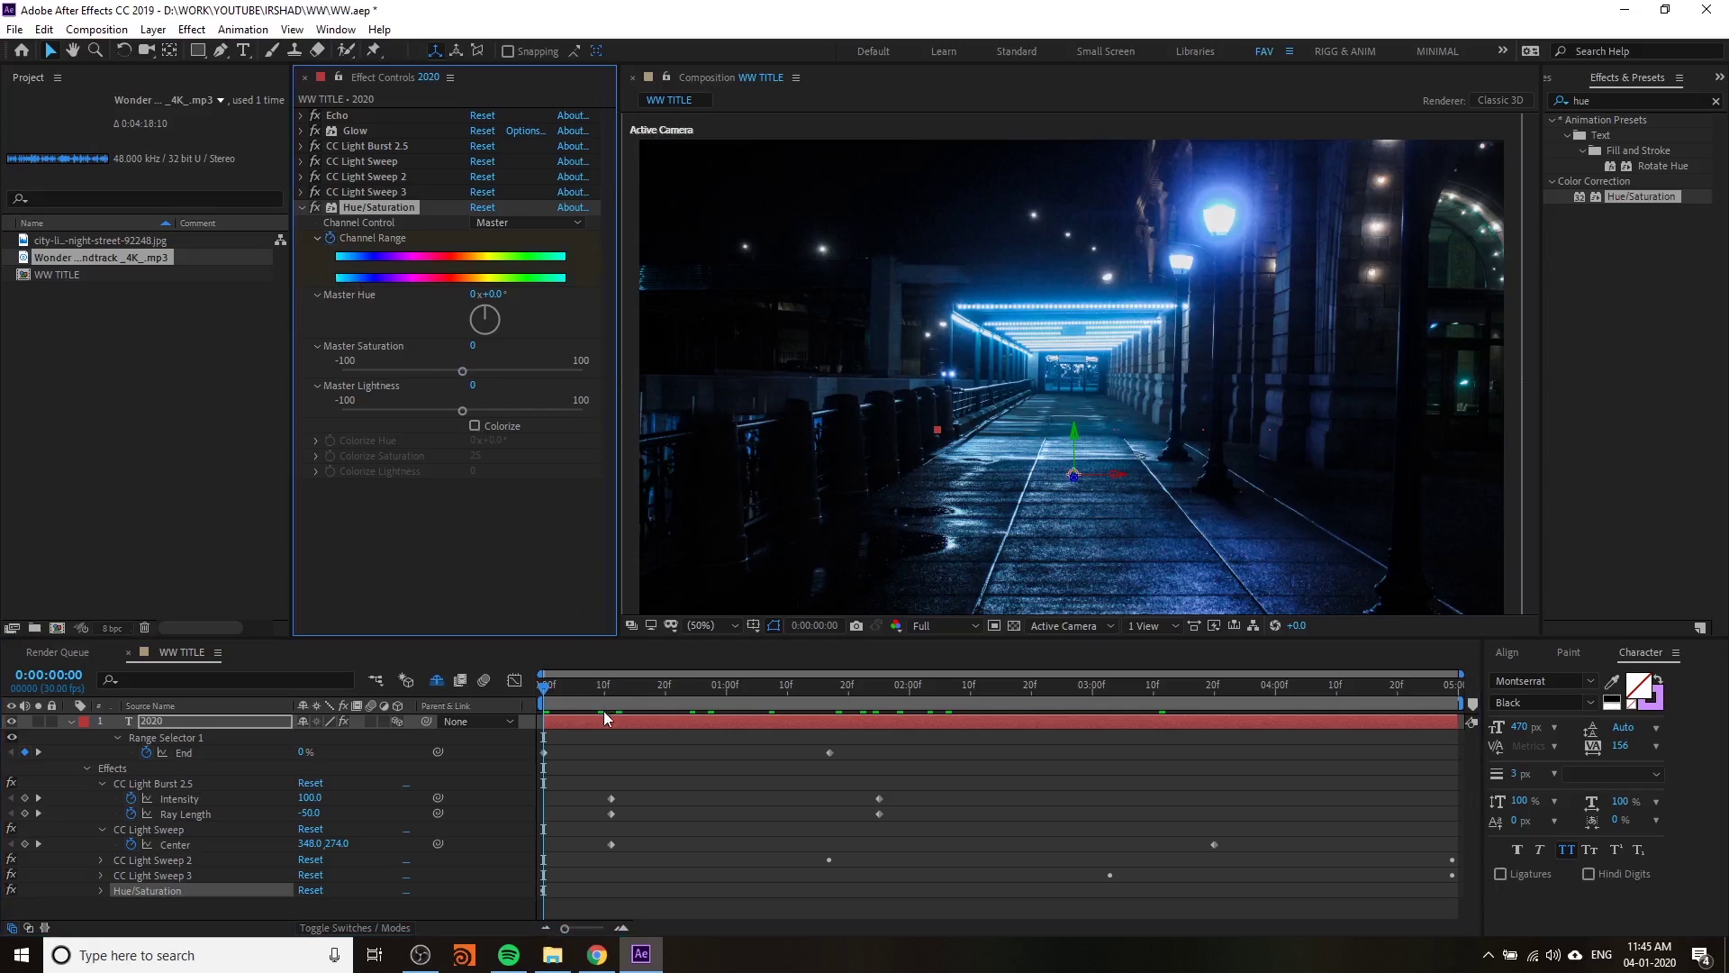
drag(604, 712, 1122, 710)
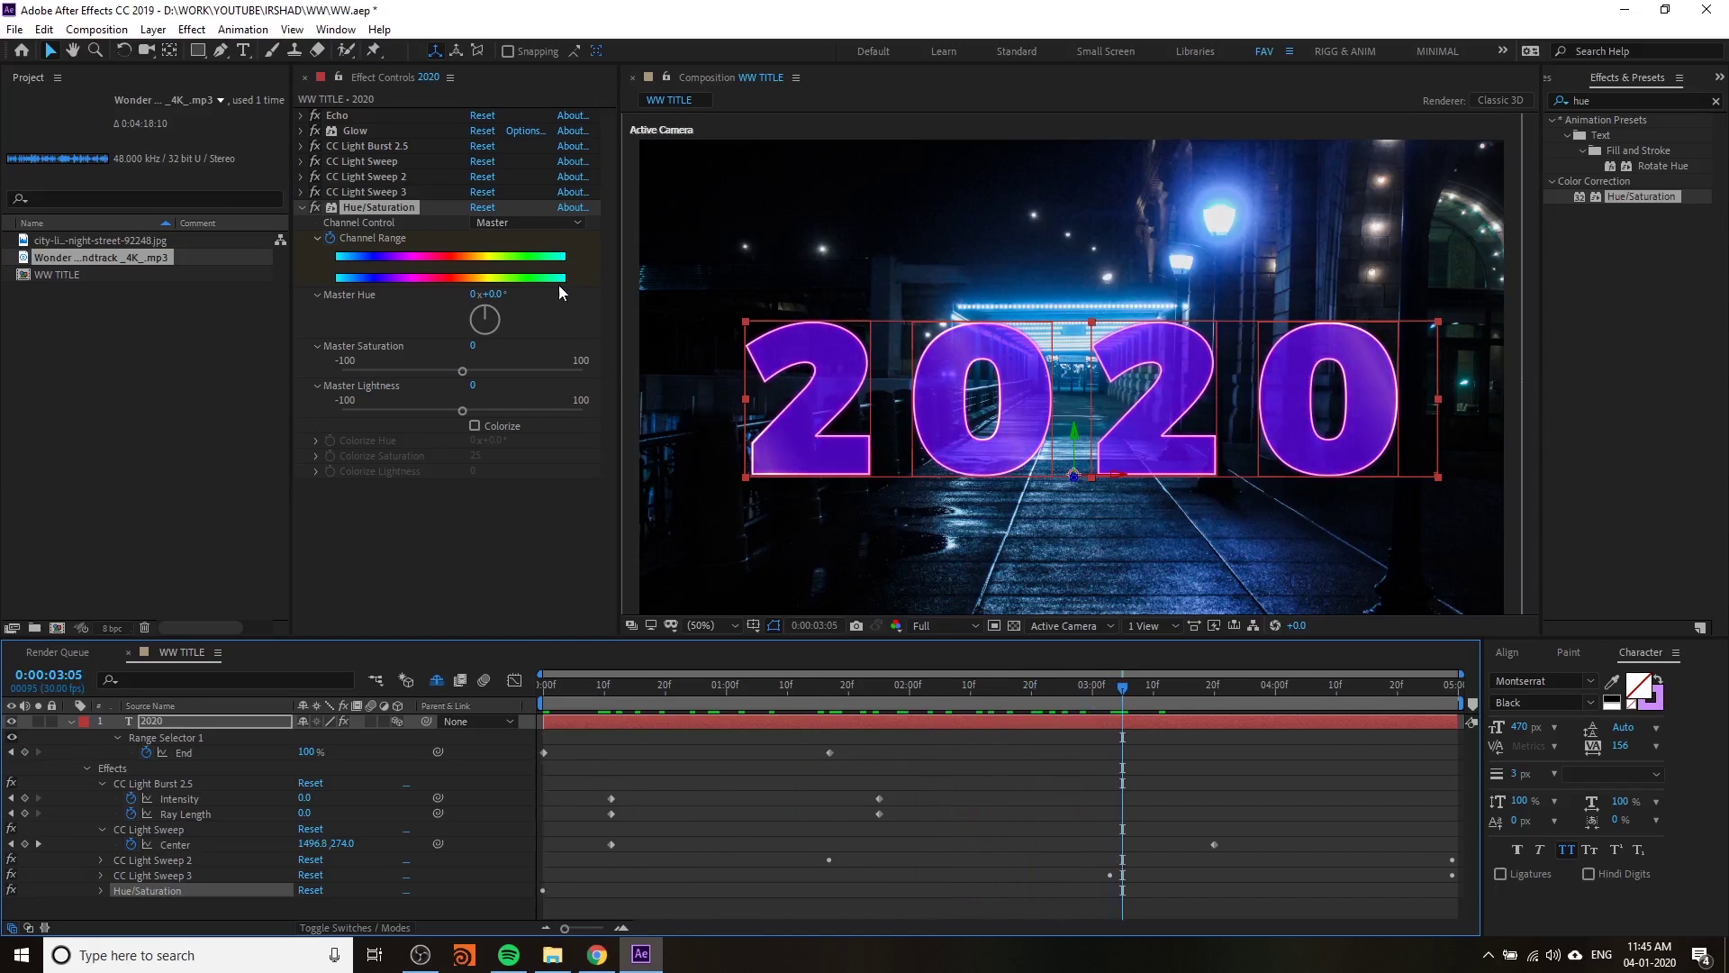
mouse_move(501, 298)
mouse_down()
mouse_move(526, 295)
mouse_move(470, 295)
mouse_move(486, 297)
mouse_up()
drag(1095, 701, 582, 700)
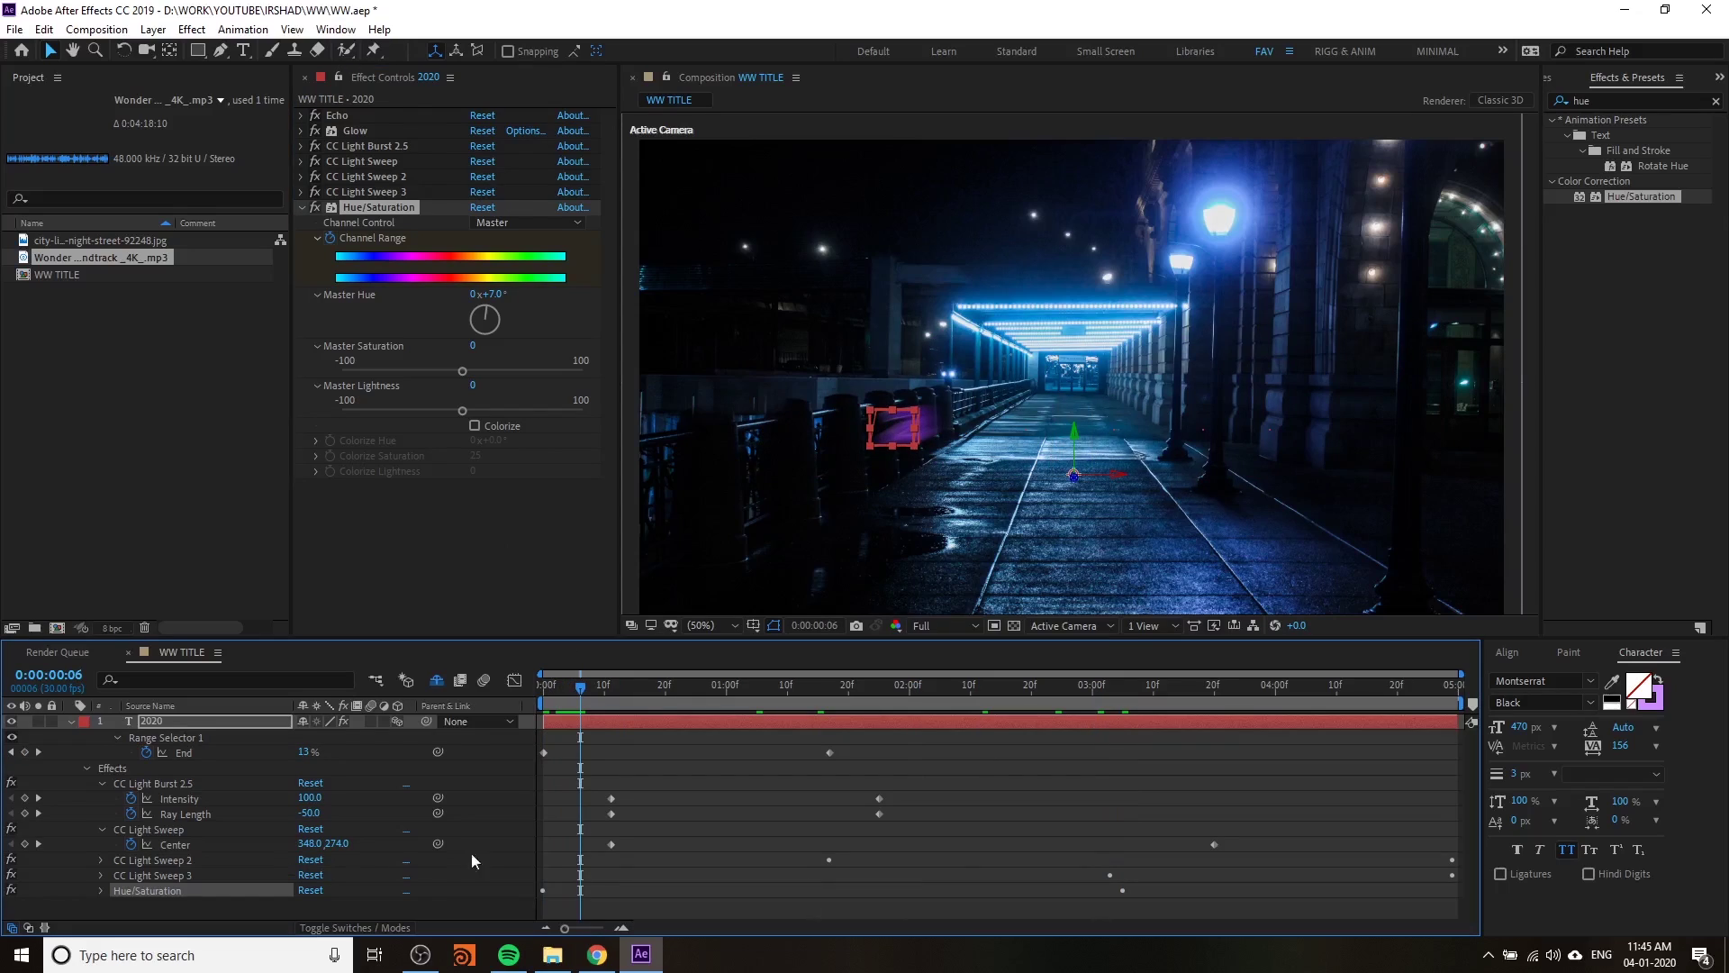
- Reveal the keyframes, raise Master Hue to +20°, and preview the colour animation
key(u)
key(u)
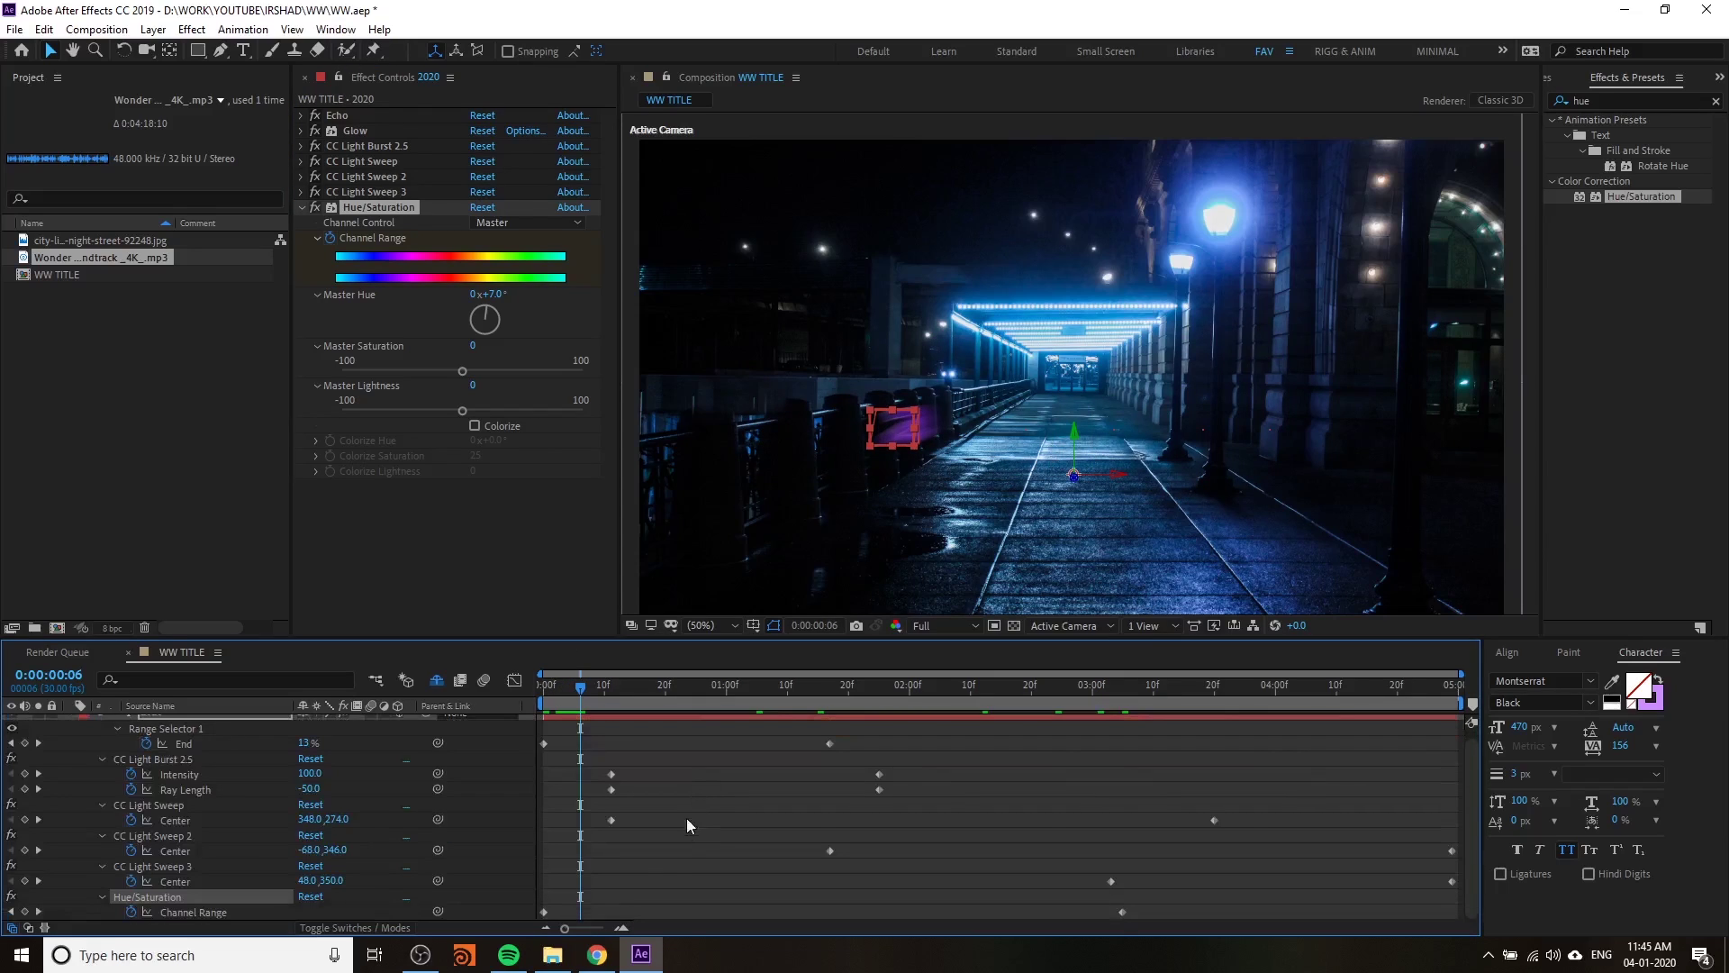
drag(544, 911, 578, 916)
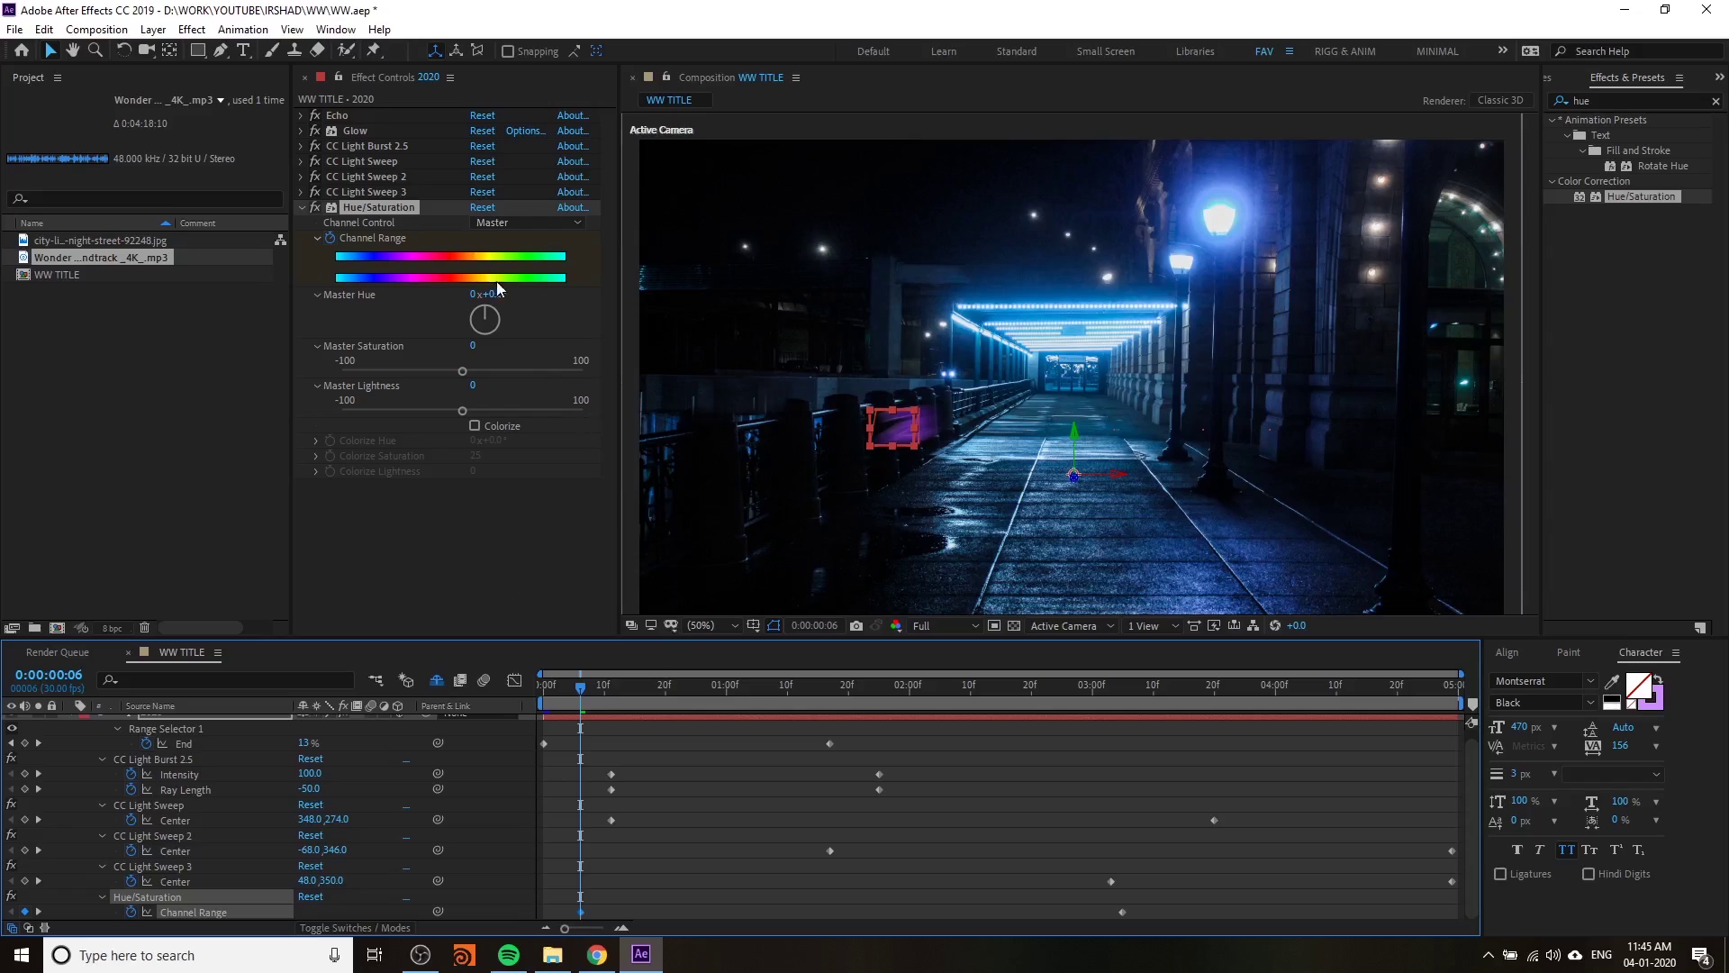
drag(474, 293, 413, 299)
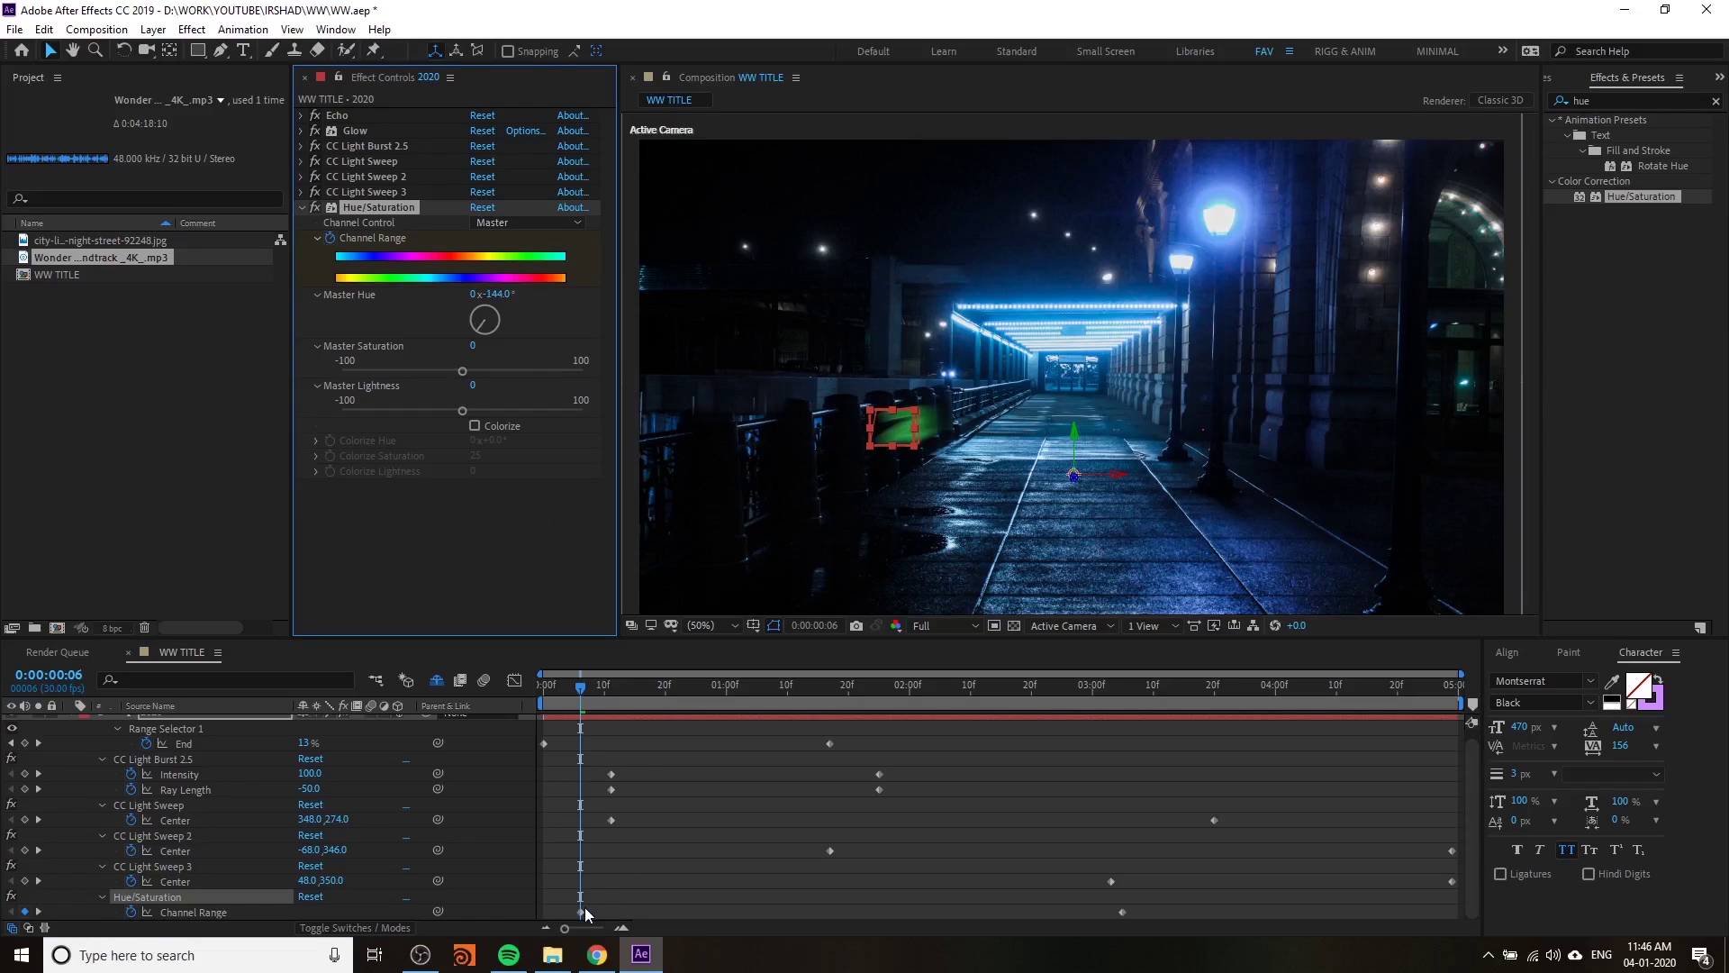
drag(584, 912, 546, 919)
key(Home)
key(space)
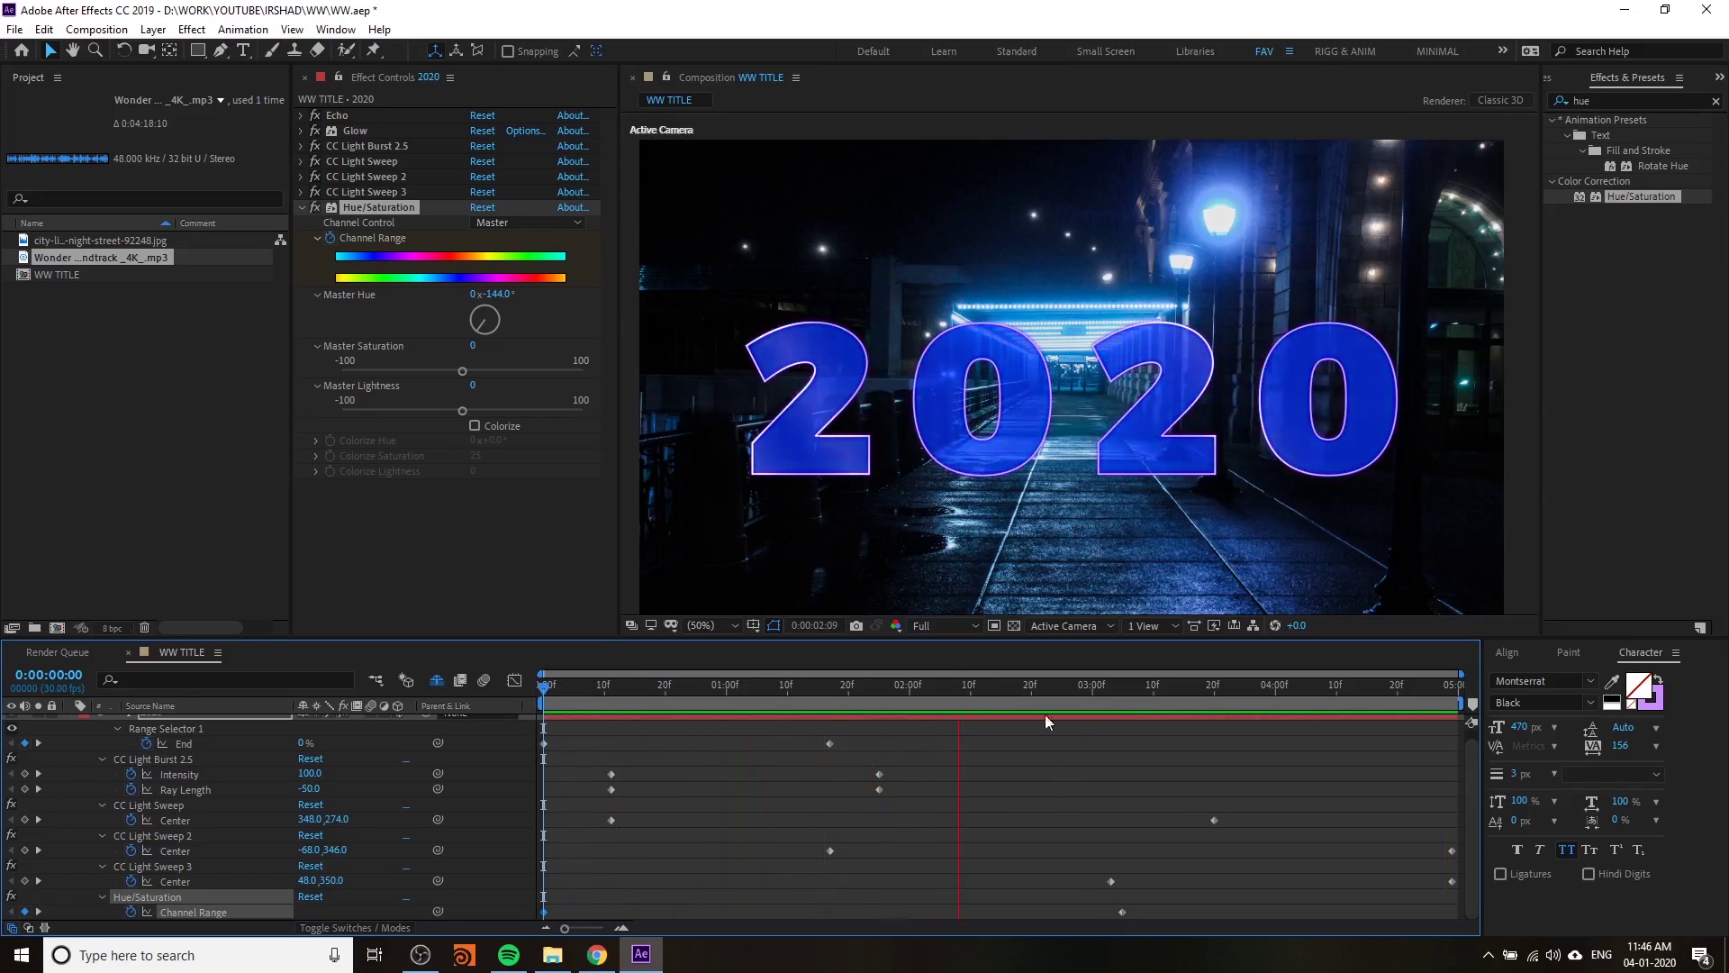
- Shift a later keyframe, set Master Hue to about -159° and Saturation 40, then preview
drag(1122, 912, 1446, 921)
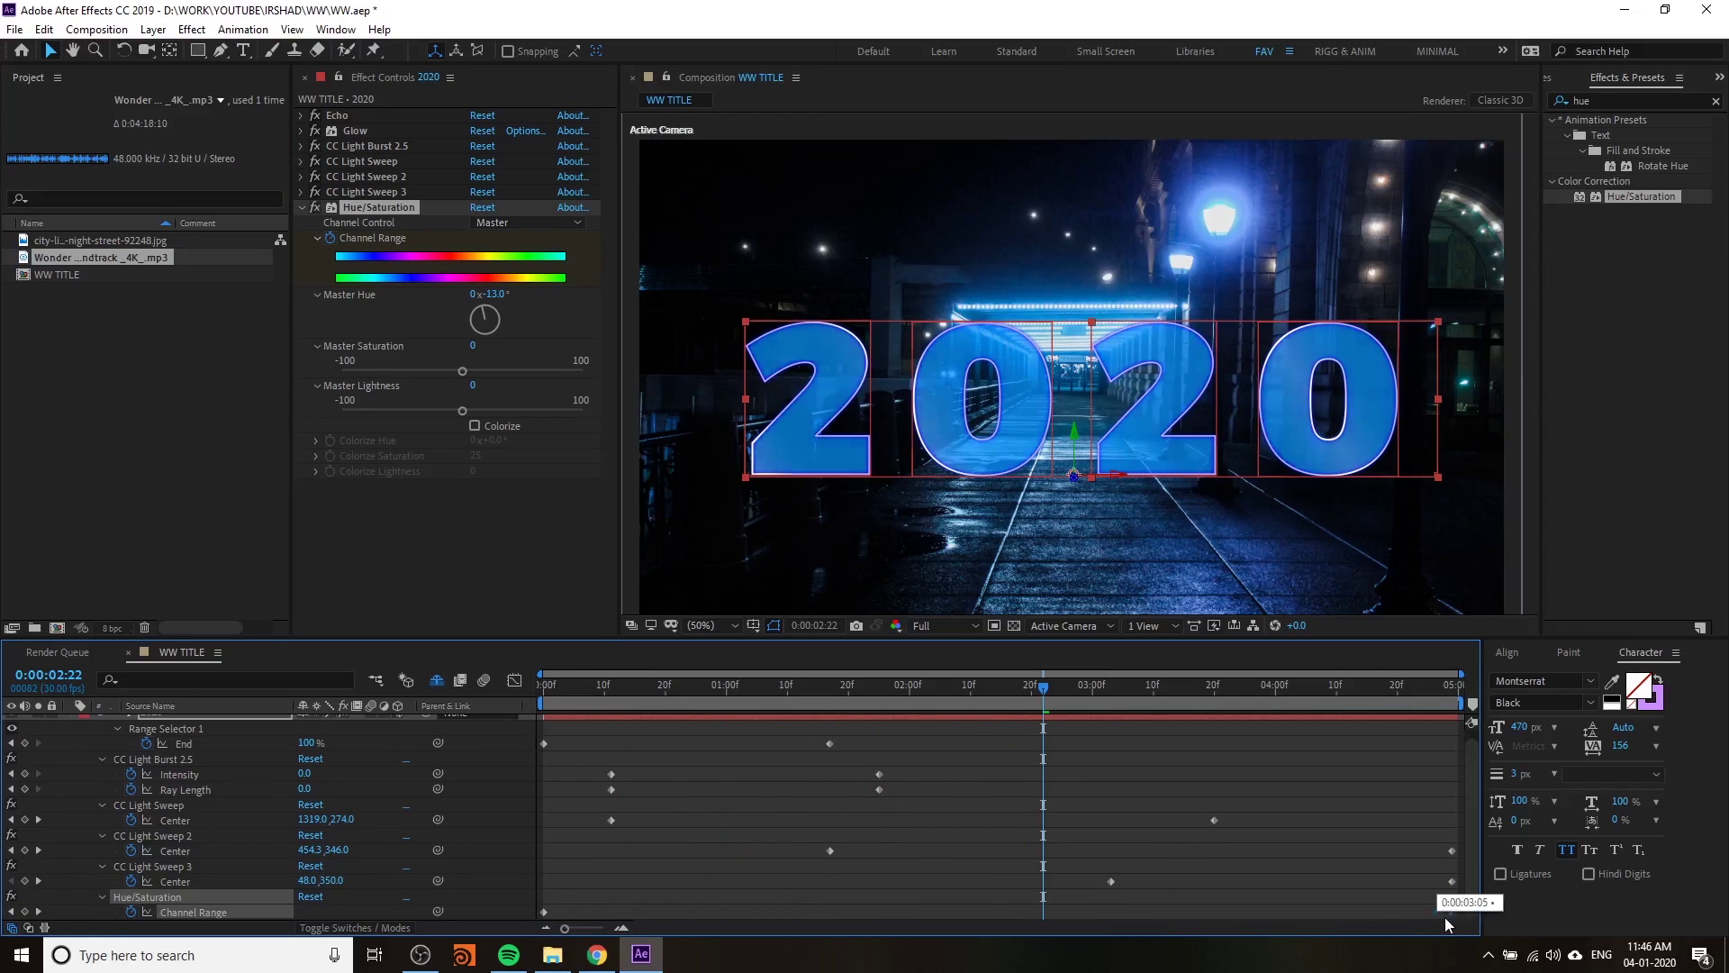
drag(865, 690, 539, 725)
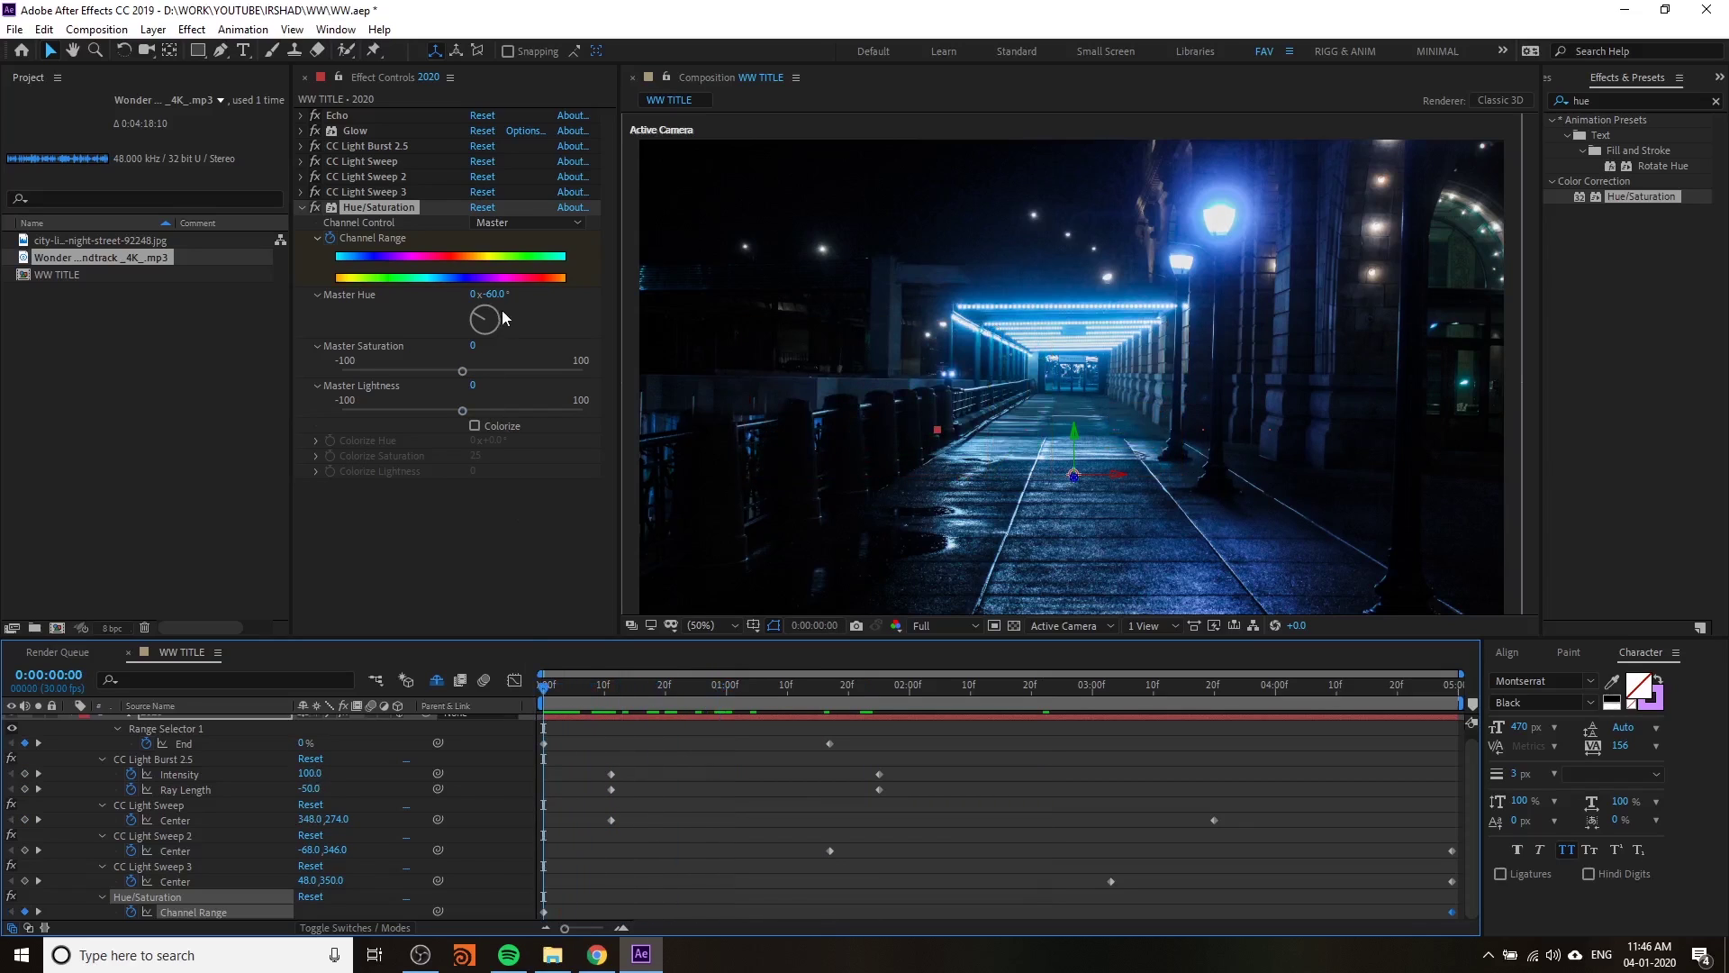
drag(492, 296, 482, 300)
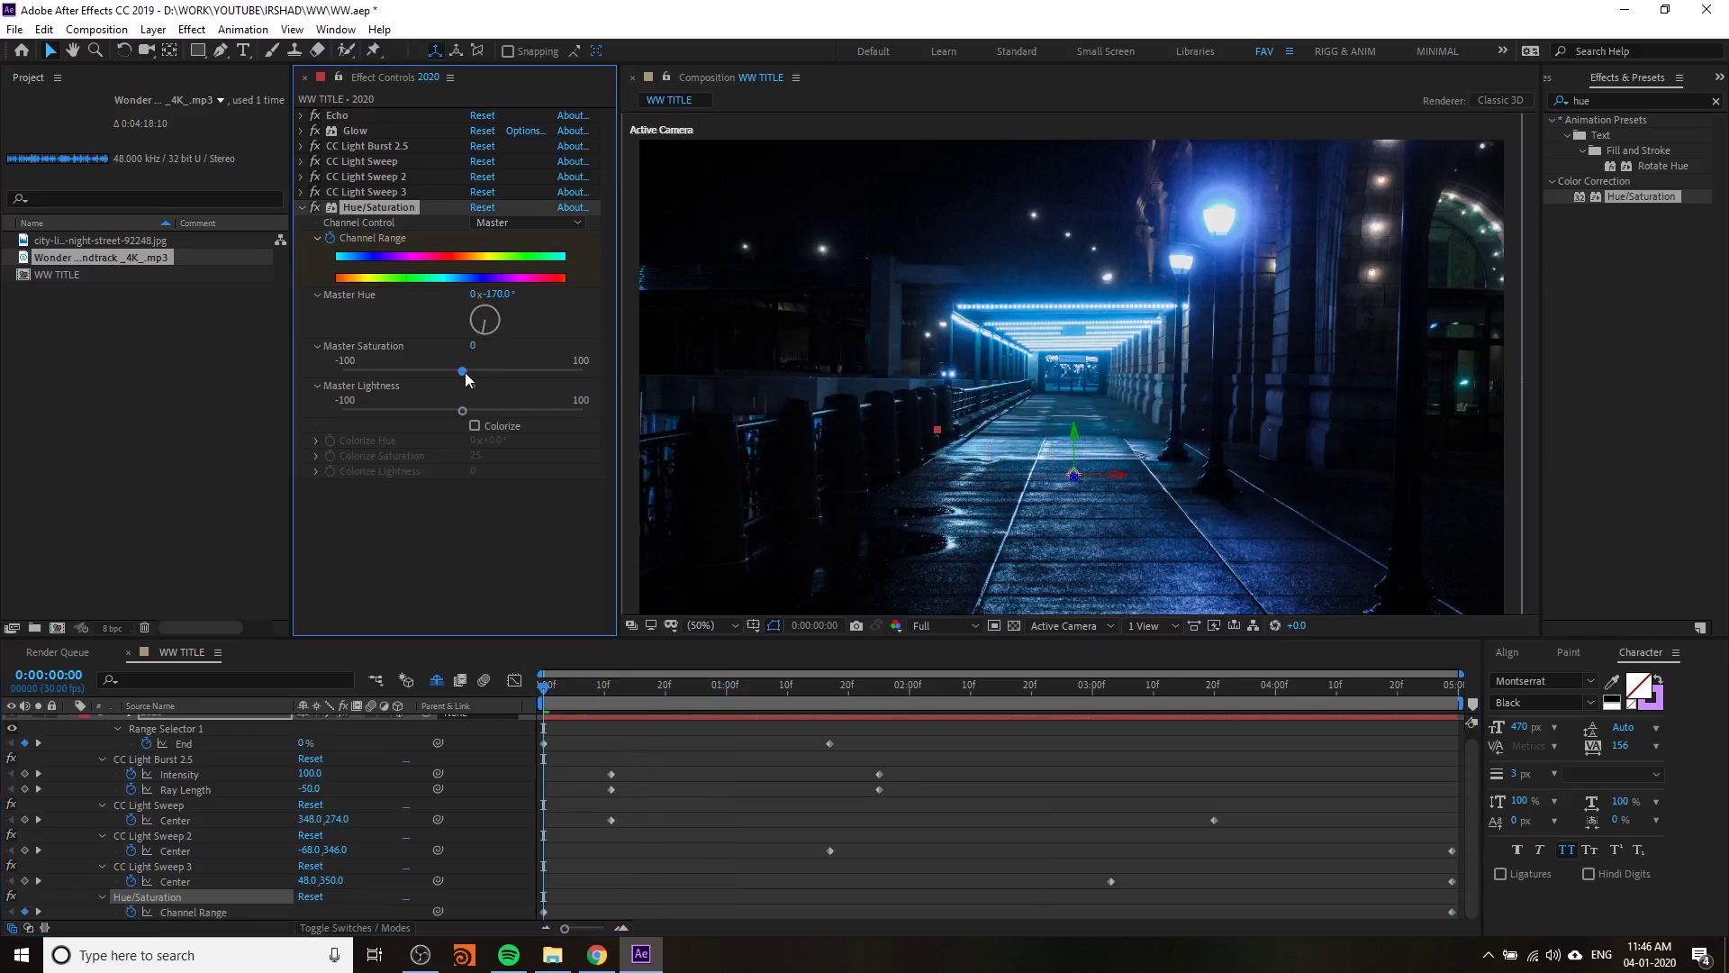
drag(484, 378, 512, 386)
key(space)
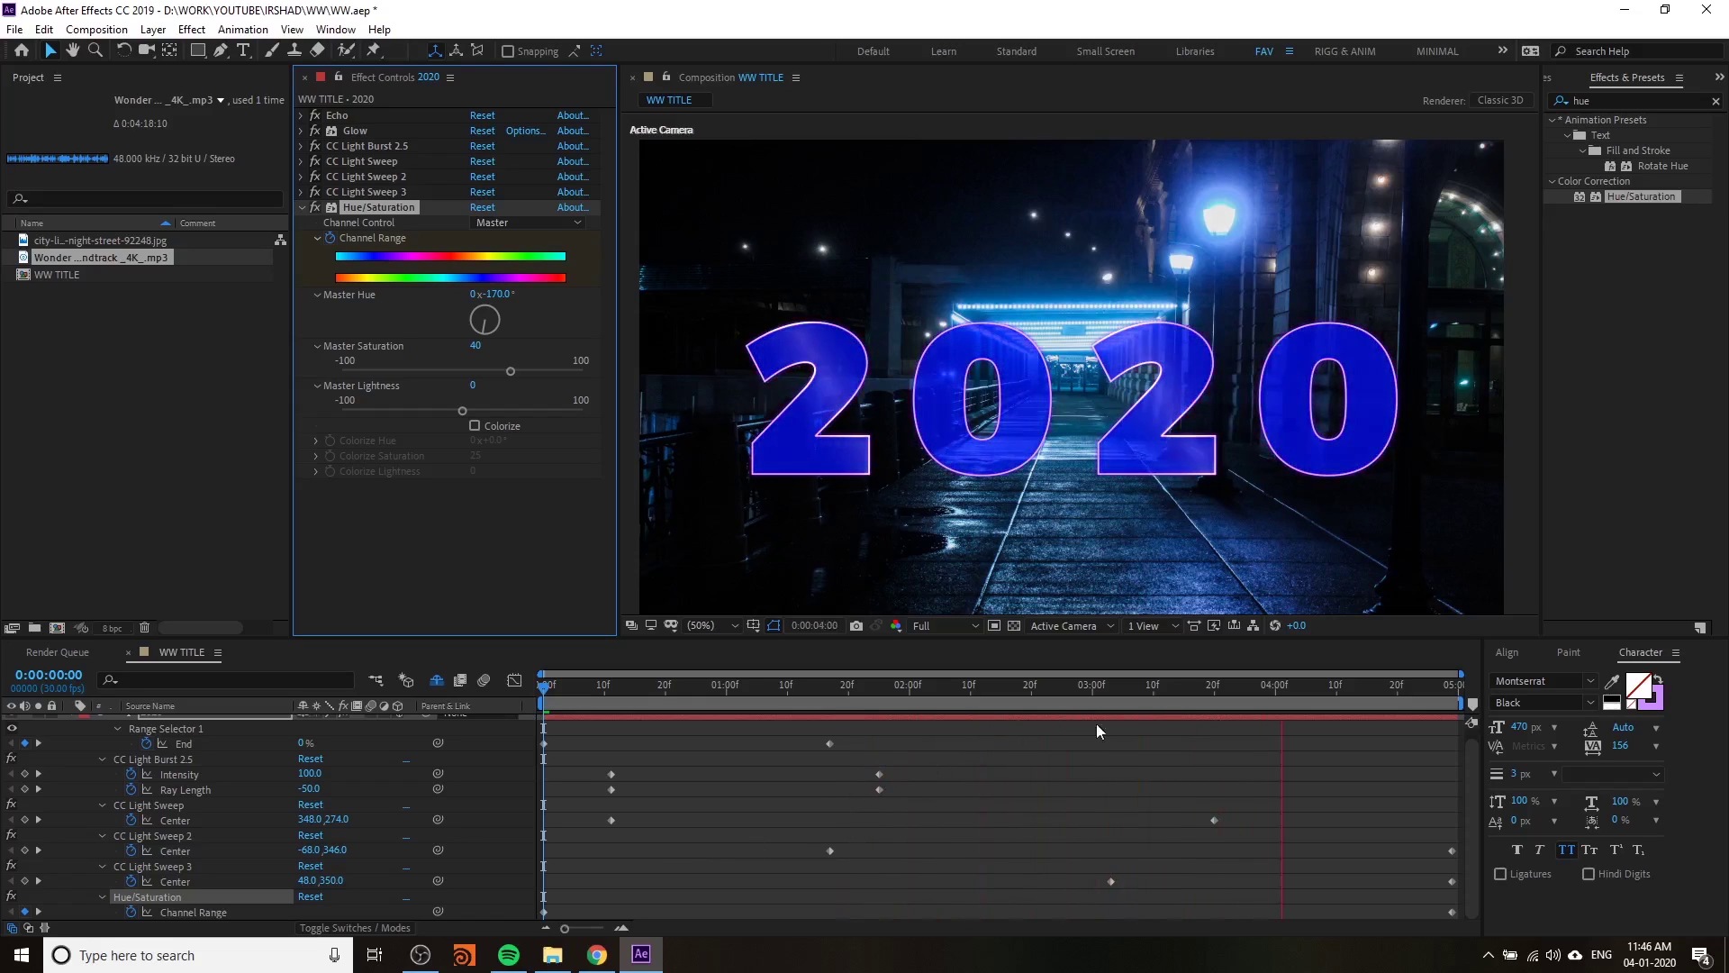
- Set a 2:27 keyframe with Master Hue about +49°, then move it to about 3:10
drag(1452, 911, 1073, 916)
click(1072, 701)
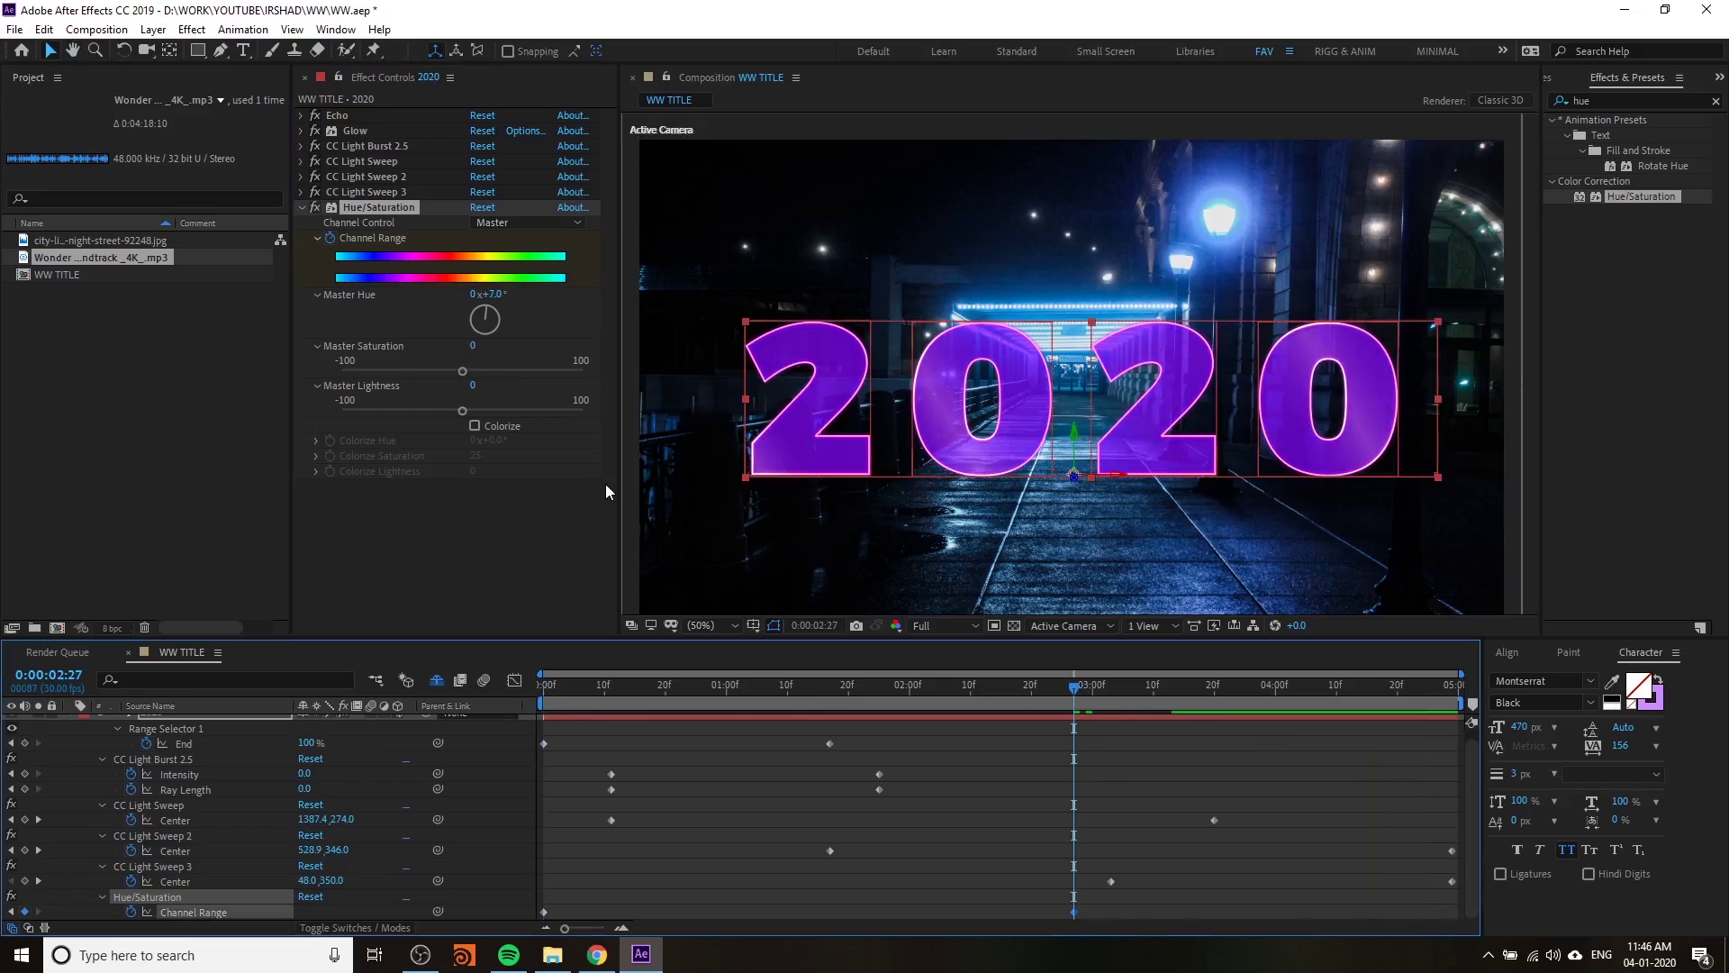
drag(498, 294, 539, 302)
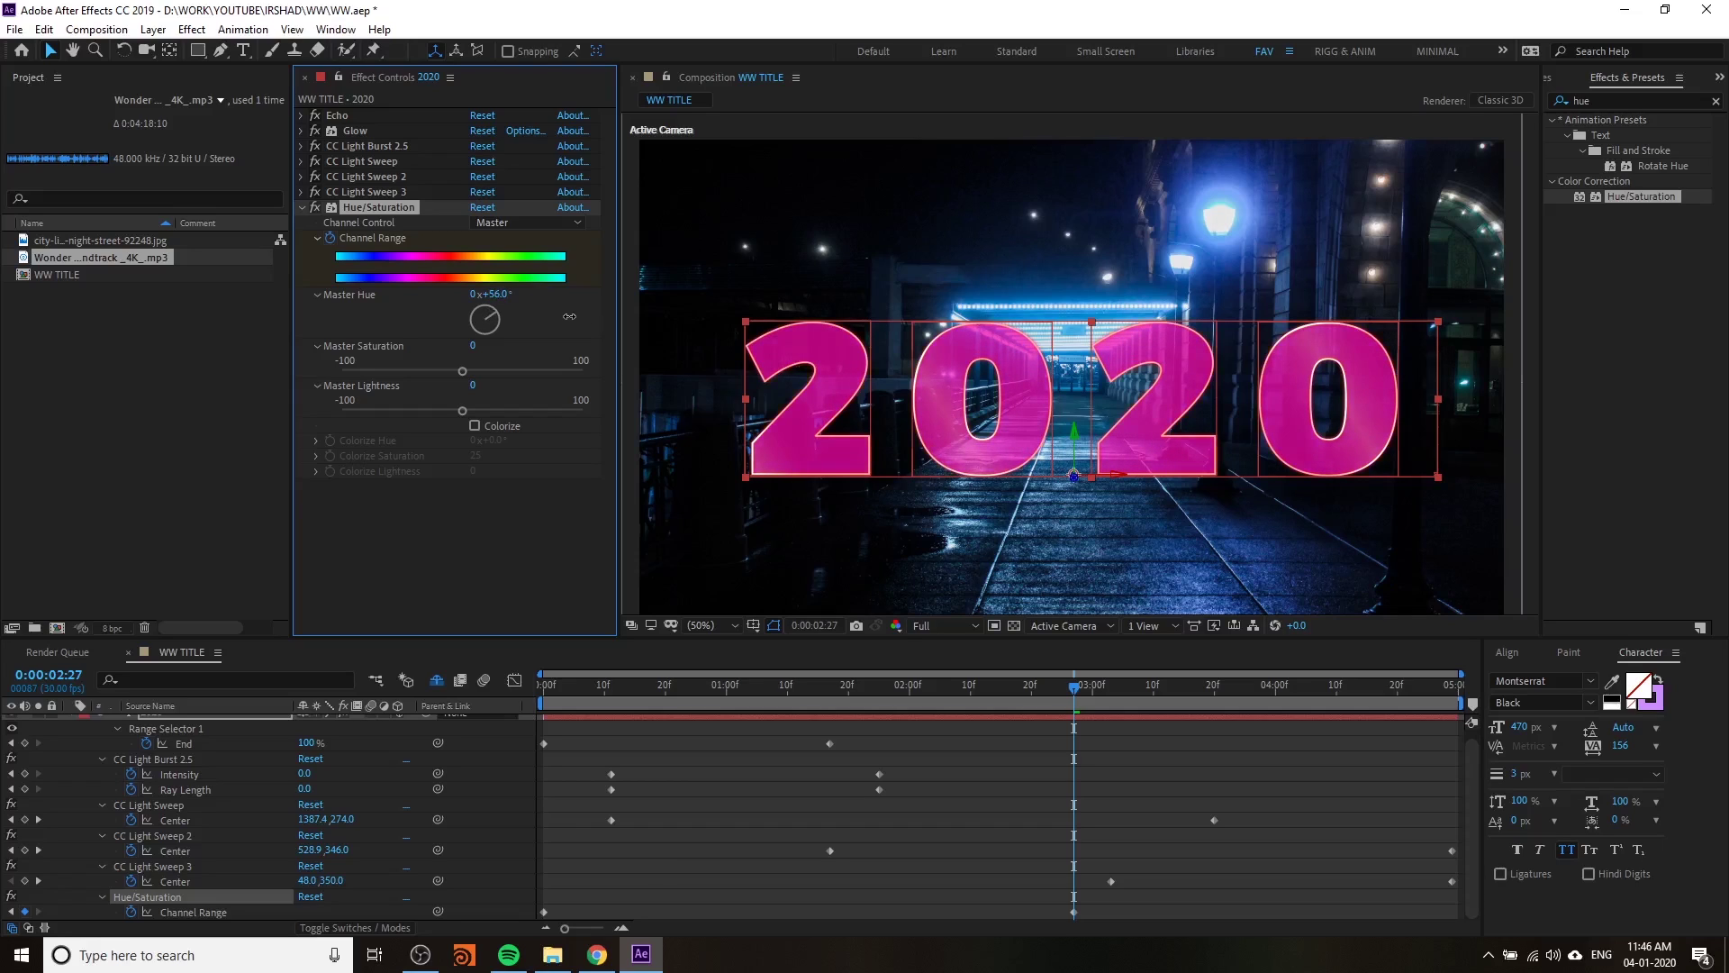
drag(559, 315, 570, 315)
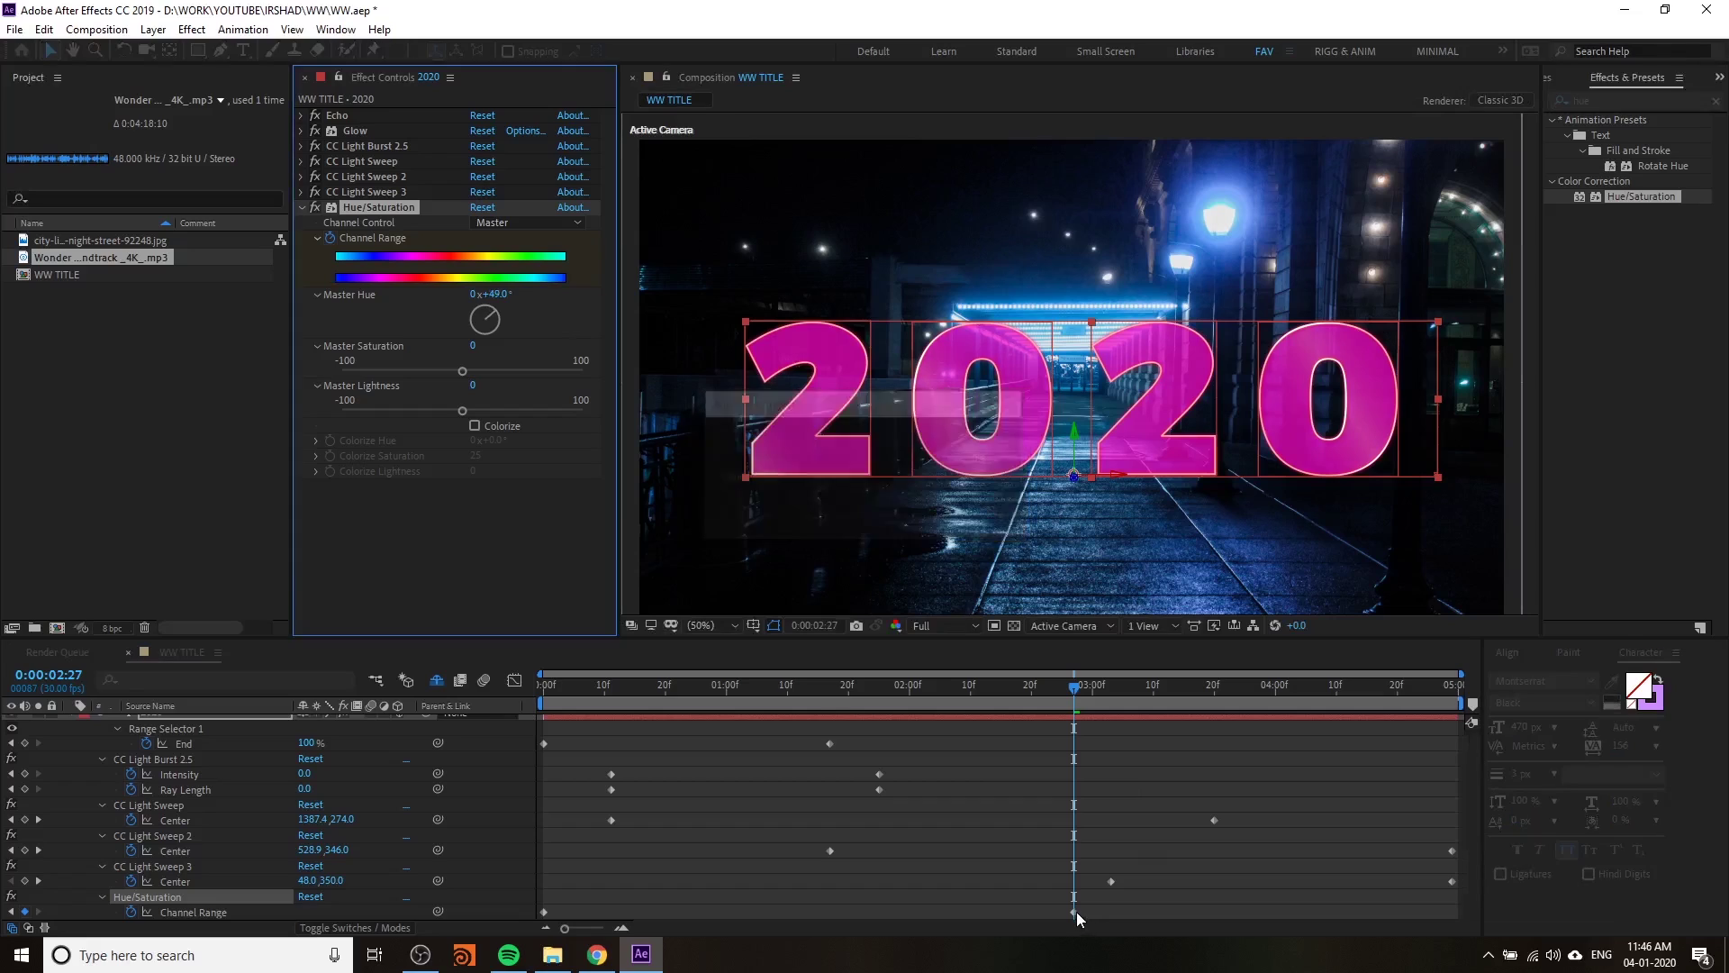
drag(1075, 911, 1306, 911)
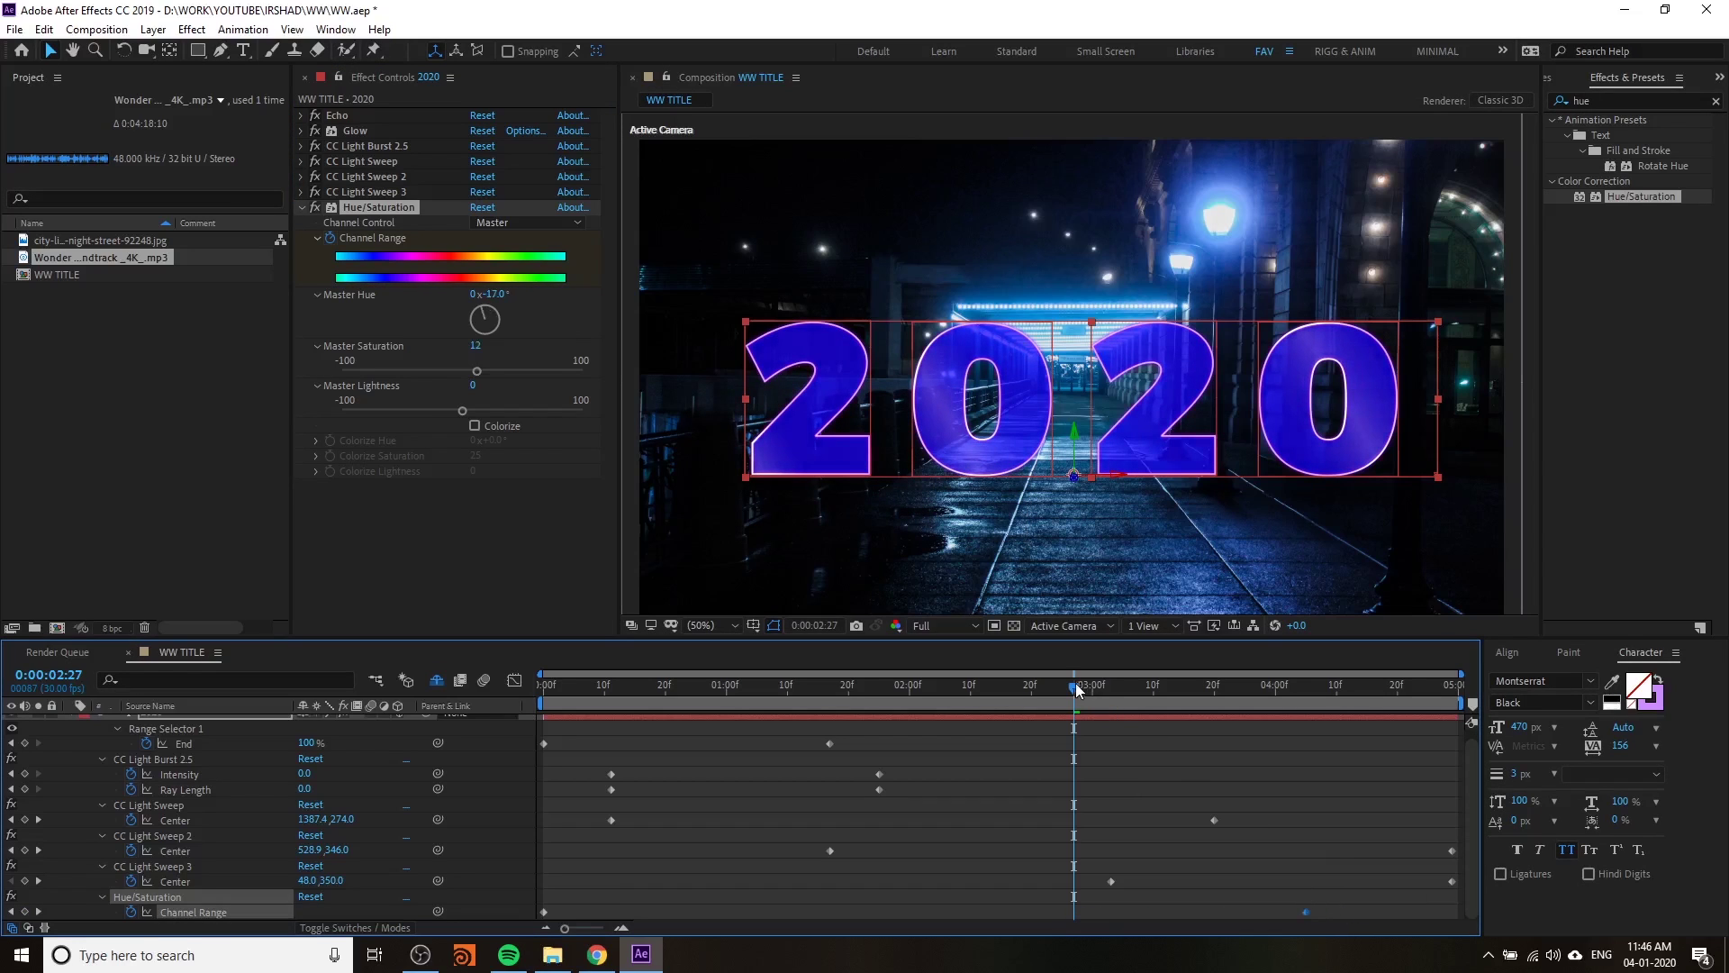
- Check the magenta title at 3:22 and collapse the layer's properties
drag(1078, 689, 1226, 690)
key(ctrl+z)
click(303, 207)
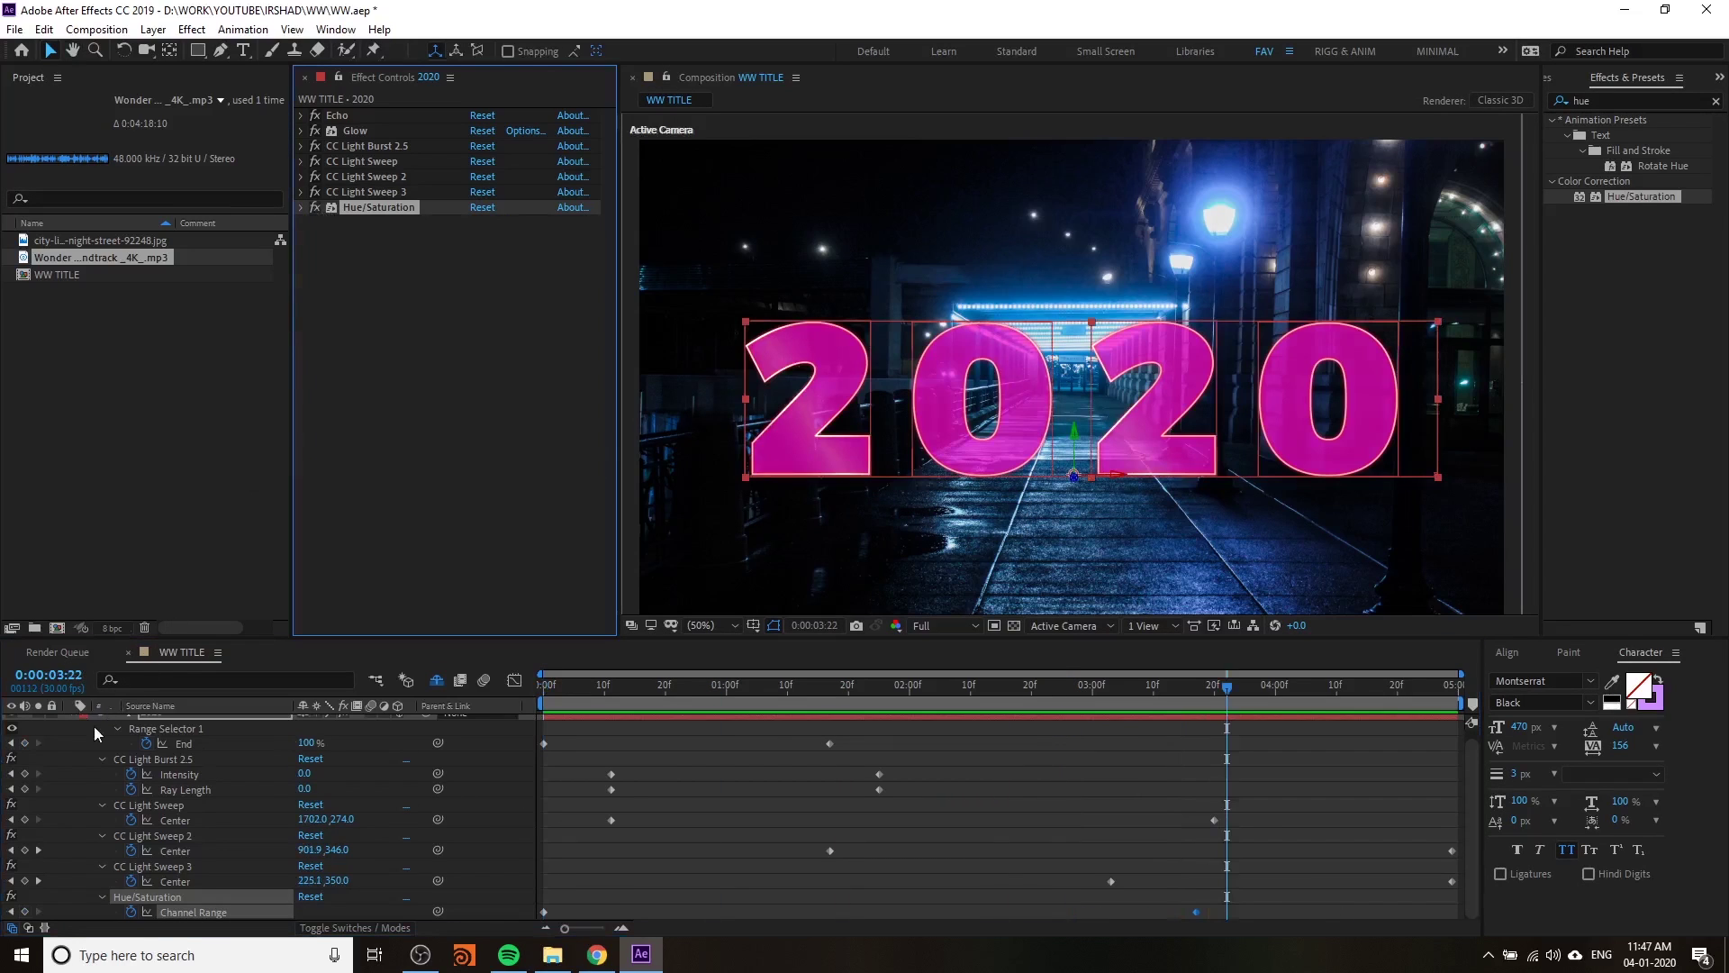
scroll(90, 764, up, 1)
click(71, 721)
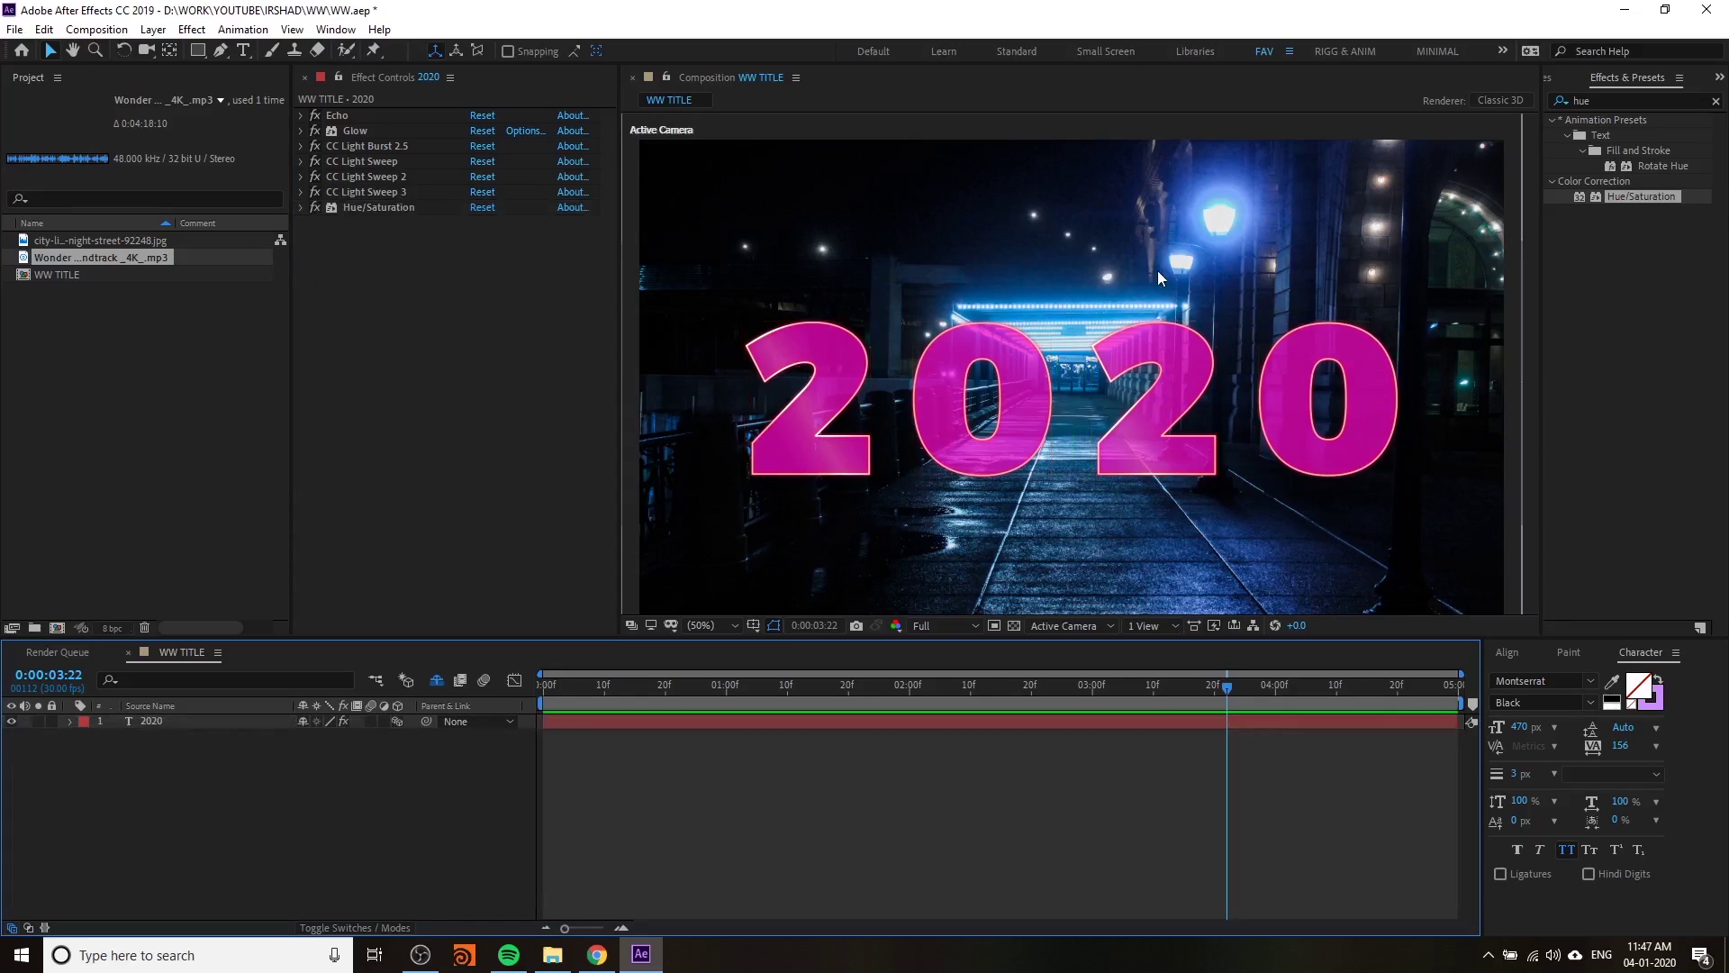
- Zoom the view to 25%, retype the title as 'SUBS', and preview the animation
scroll(1156, 306, down, 2)
key(h)
double_click(1117, 394)
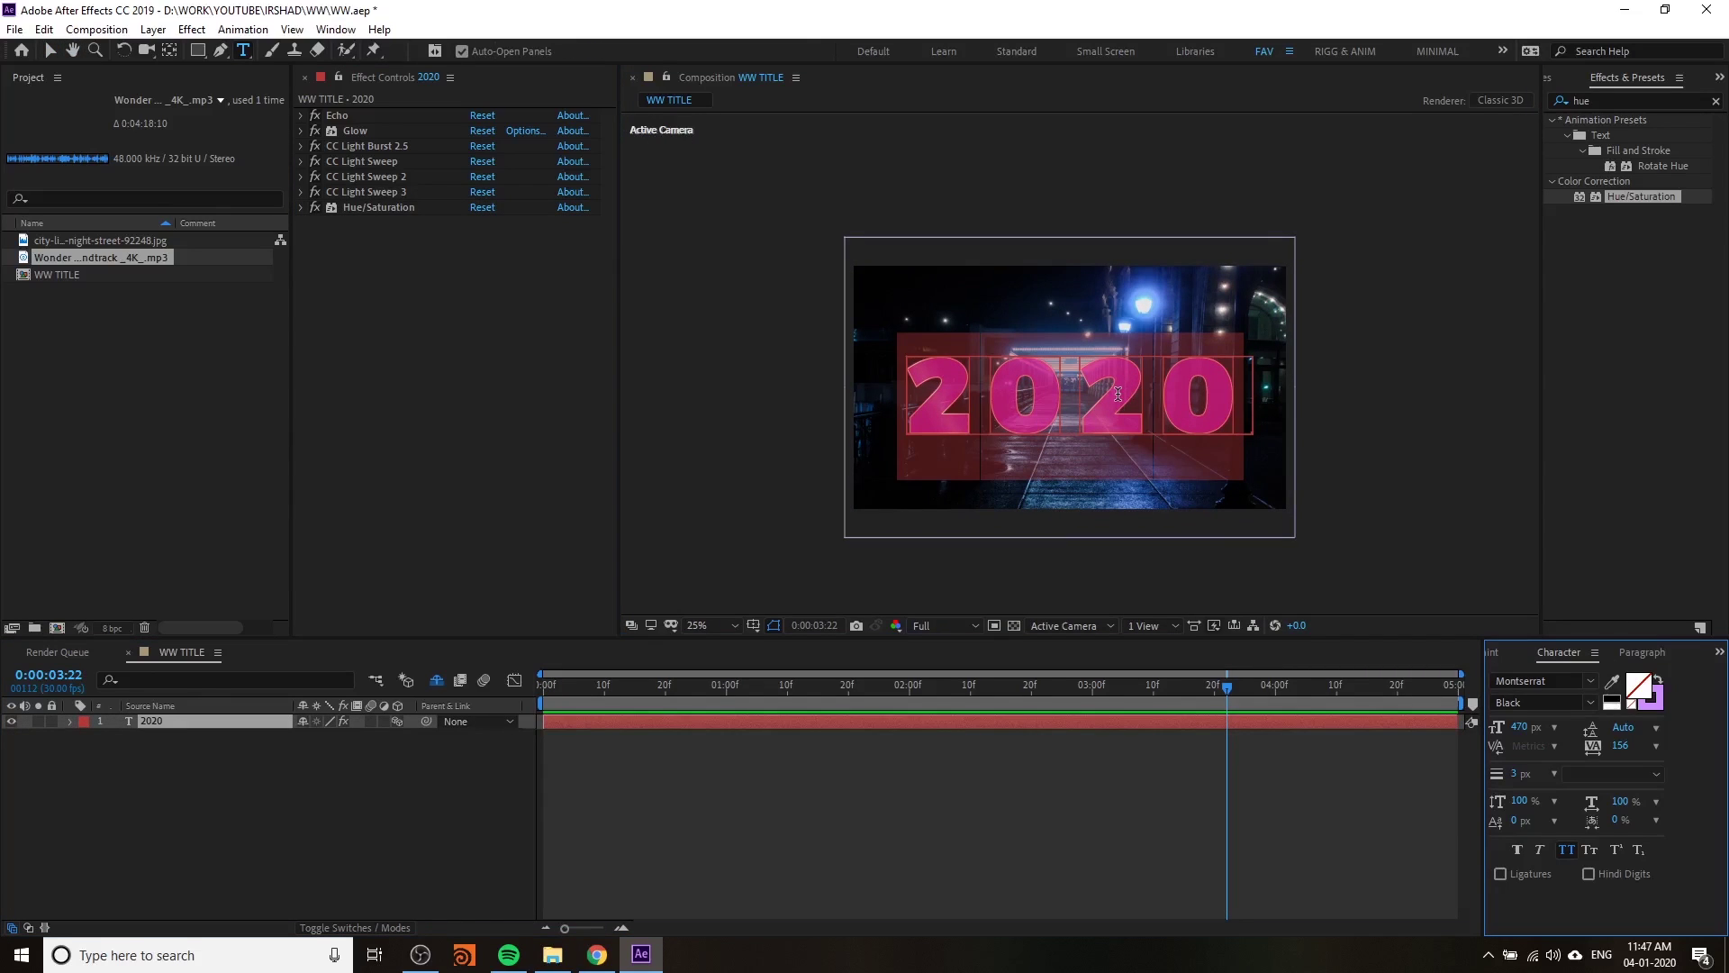
text(SUBS)
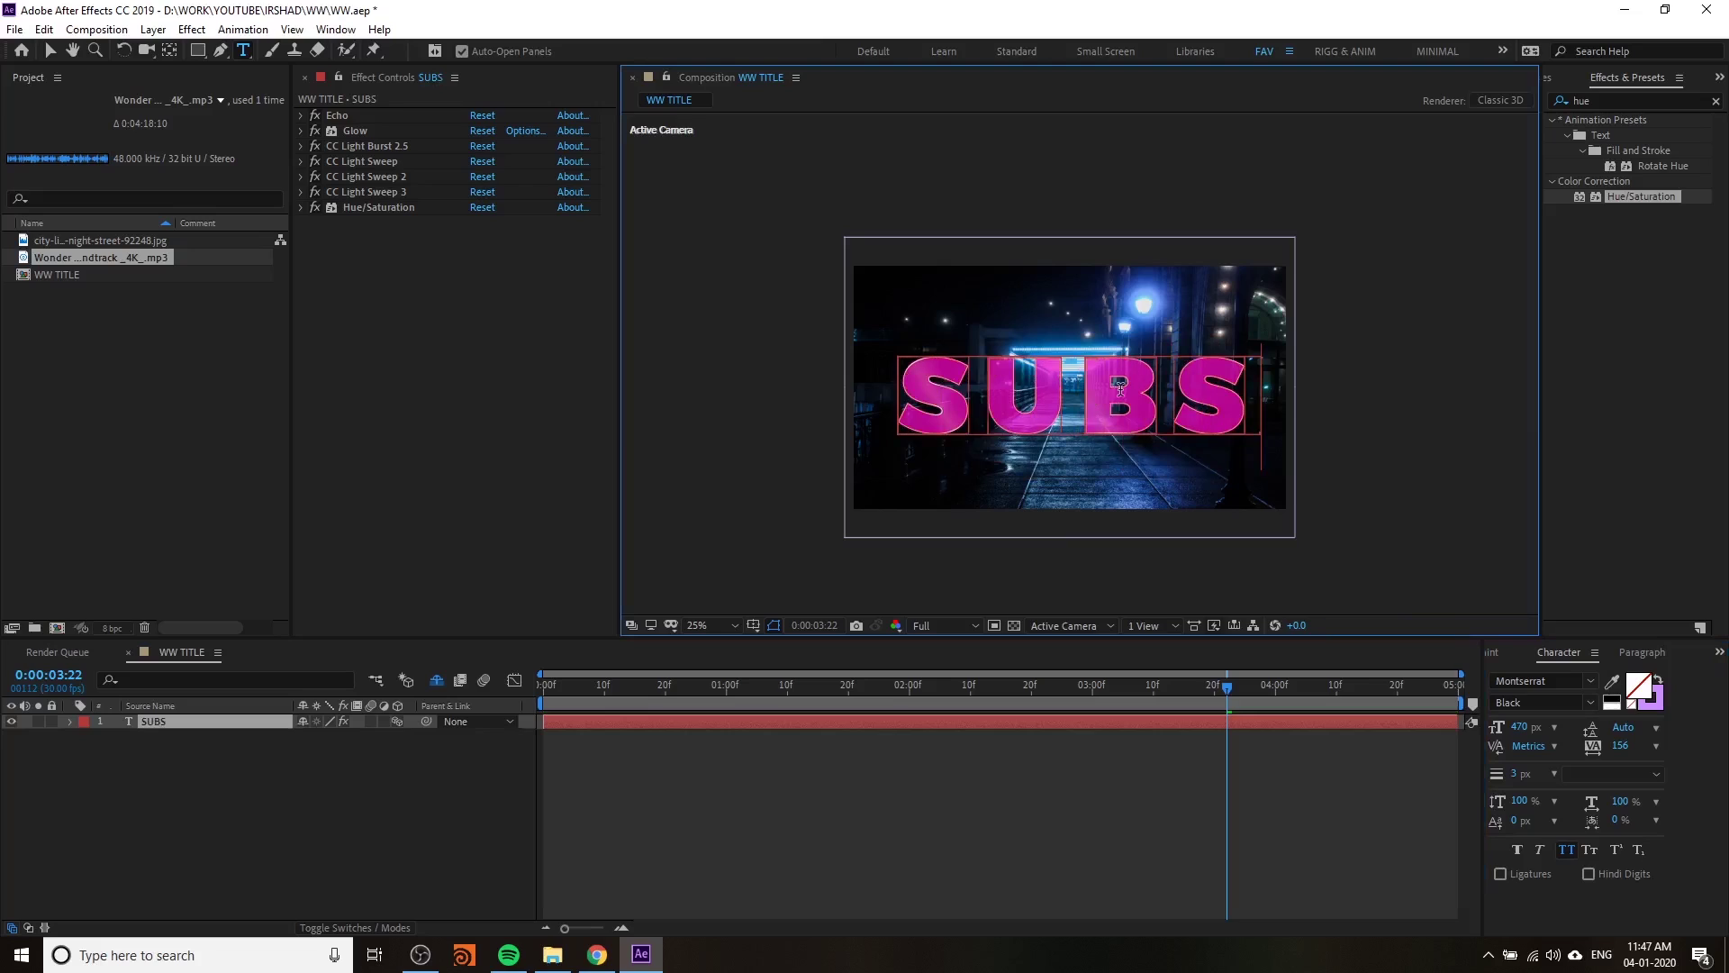
click(1025, 746)
drag(1096, 693, 925, 691)
key(space)
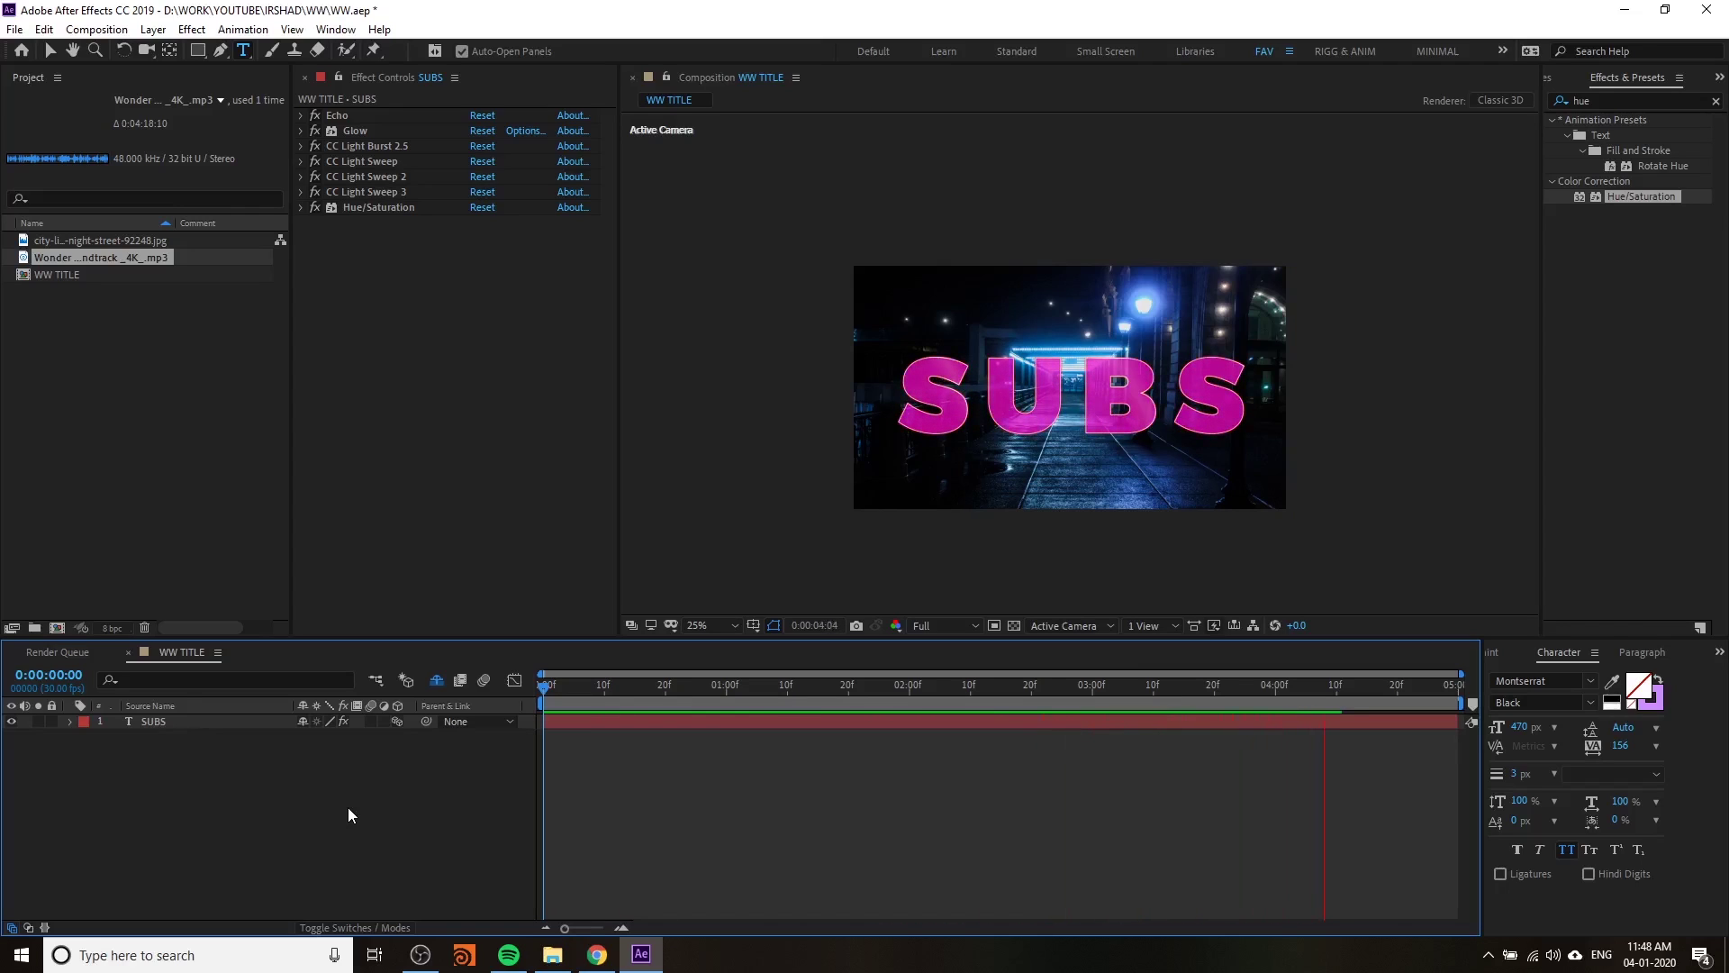
key(space)
drag(604, 695, 921, 700)
- Retype the title as '1984' and check the 1984 trailer in Chrome for reference
double_click(998, 385)
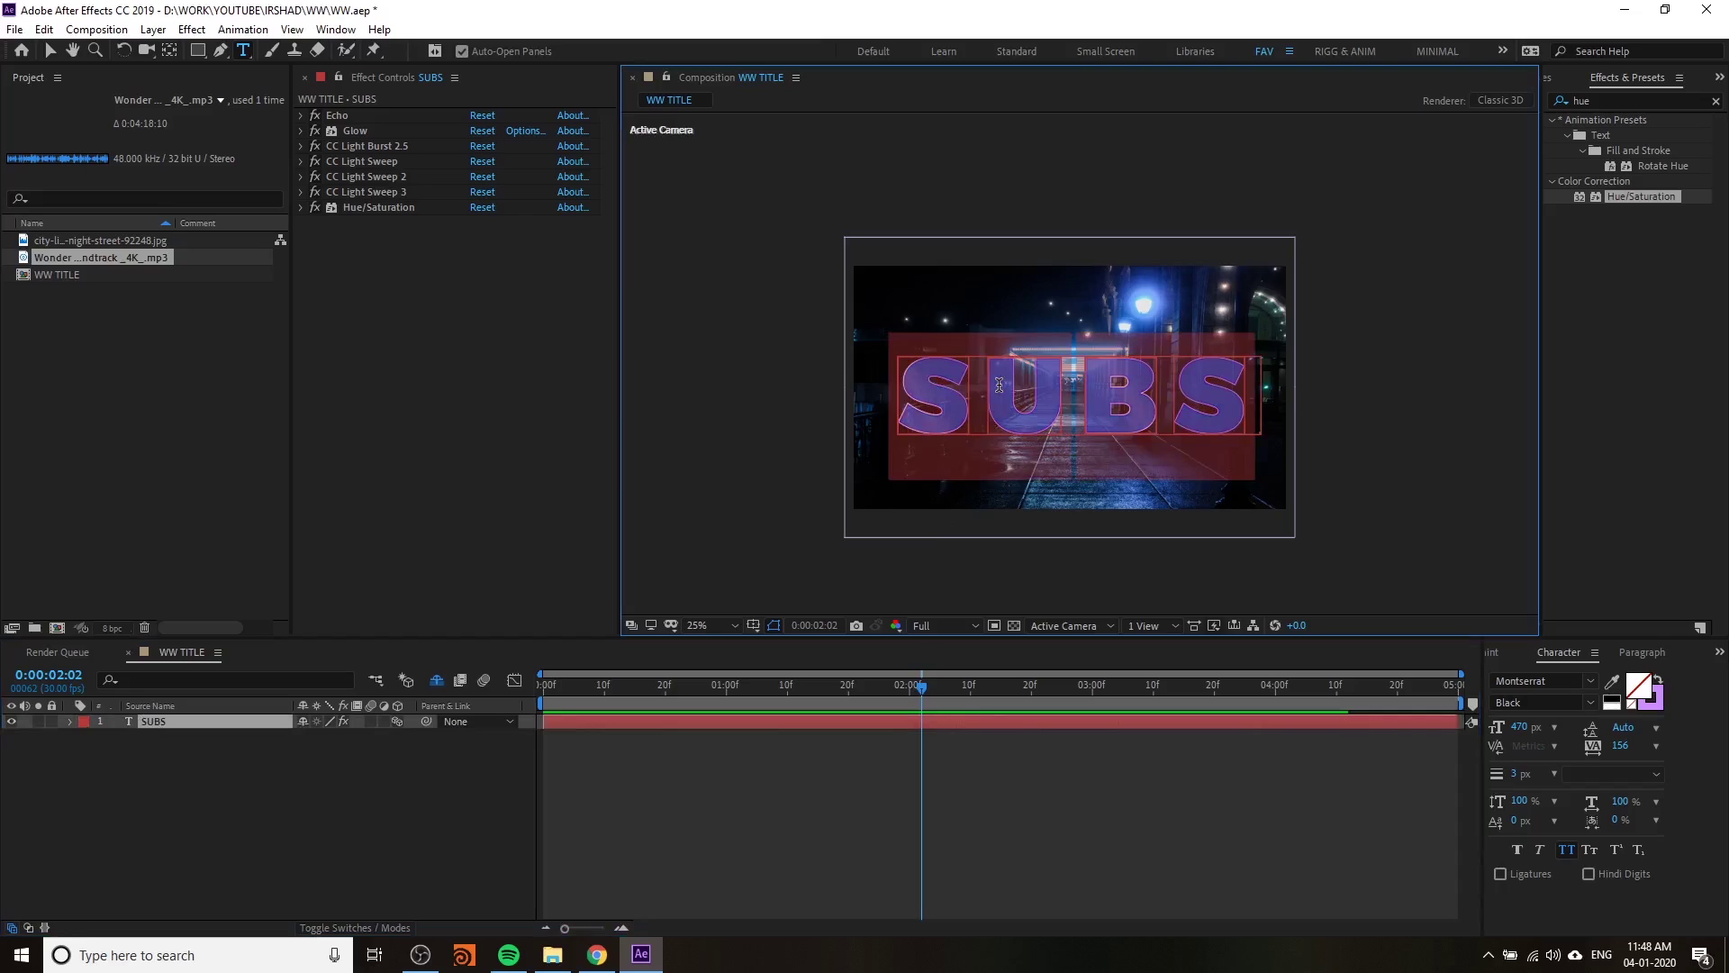
text(1984)
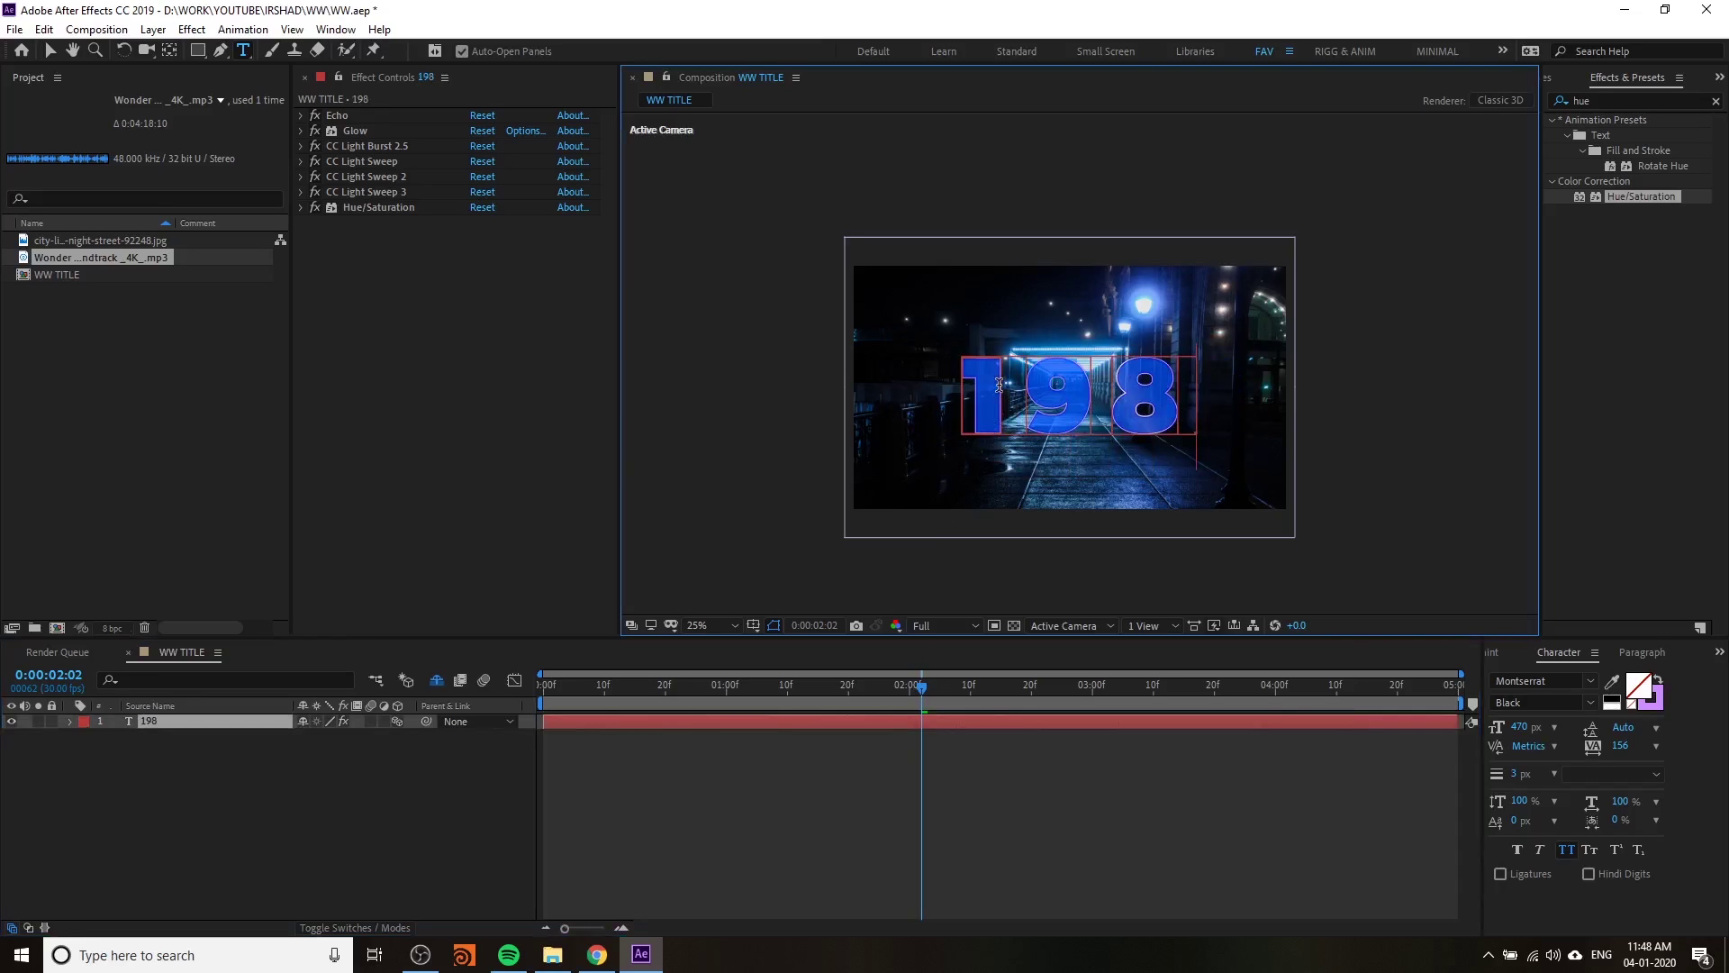
click(597, 955)
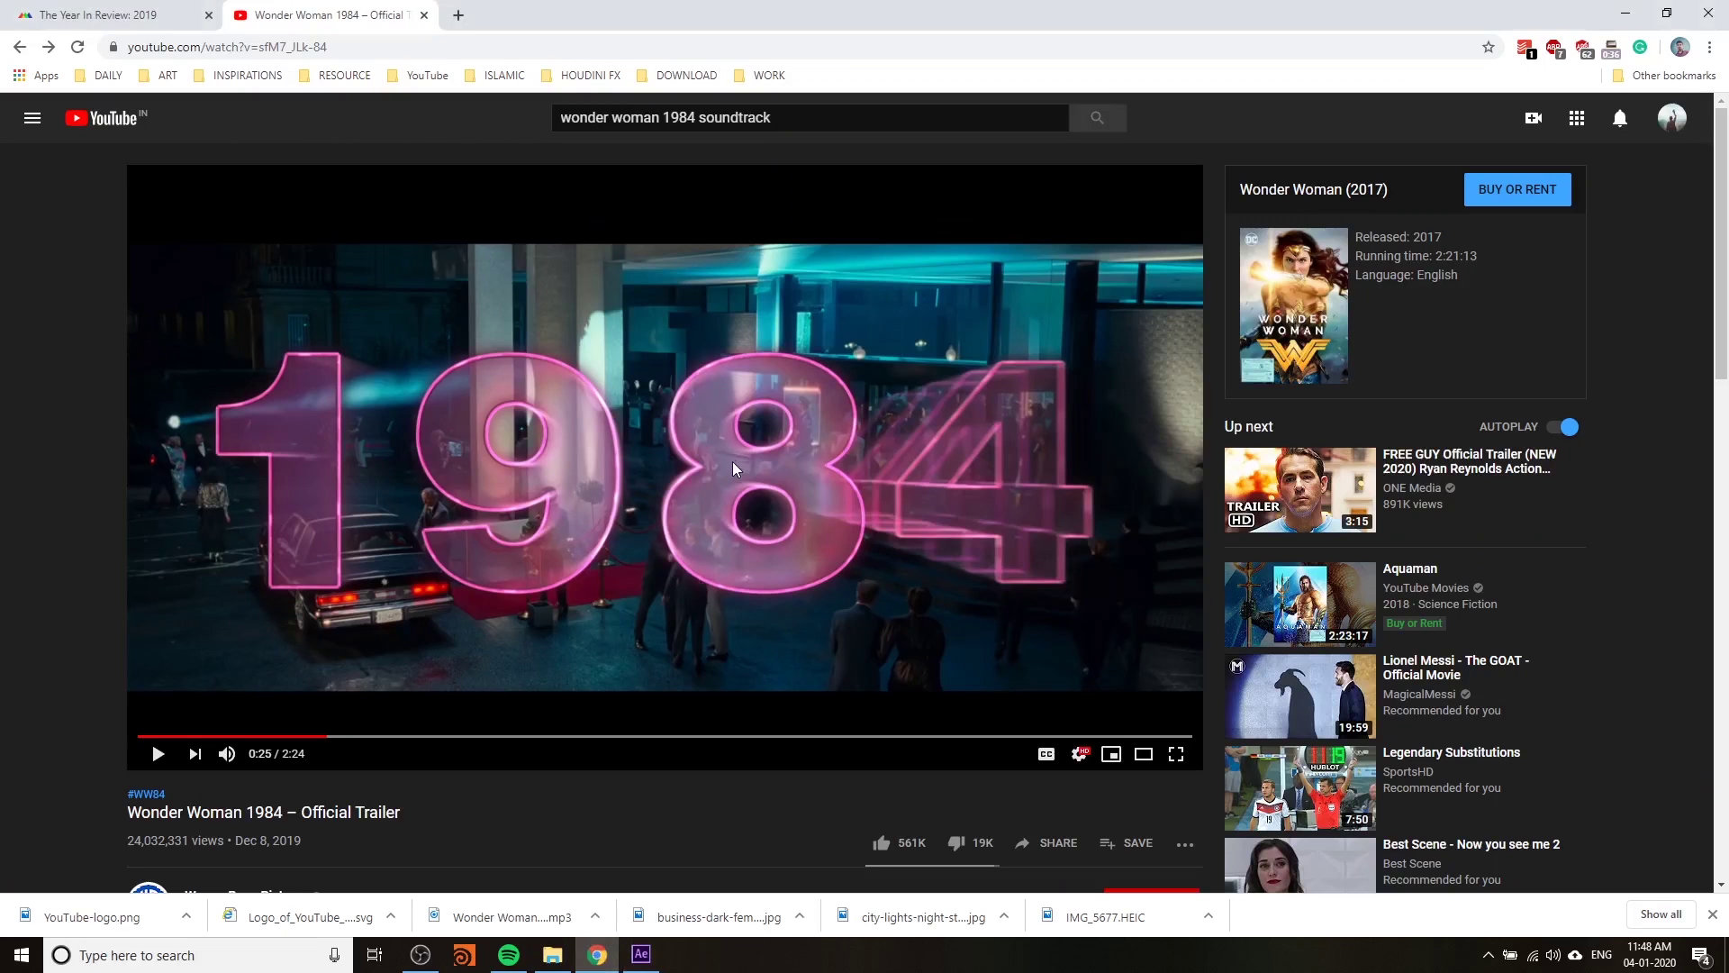
- Back in After Effects at 50% zoom, apply Bevel Alpha to the 1984 layer
click(640, 955)
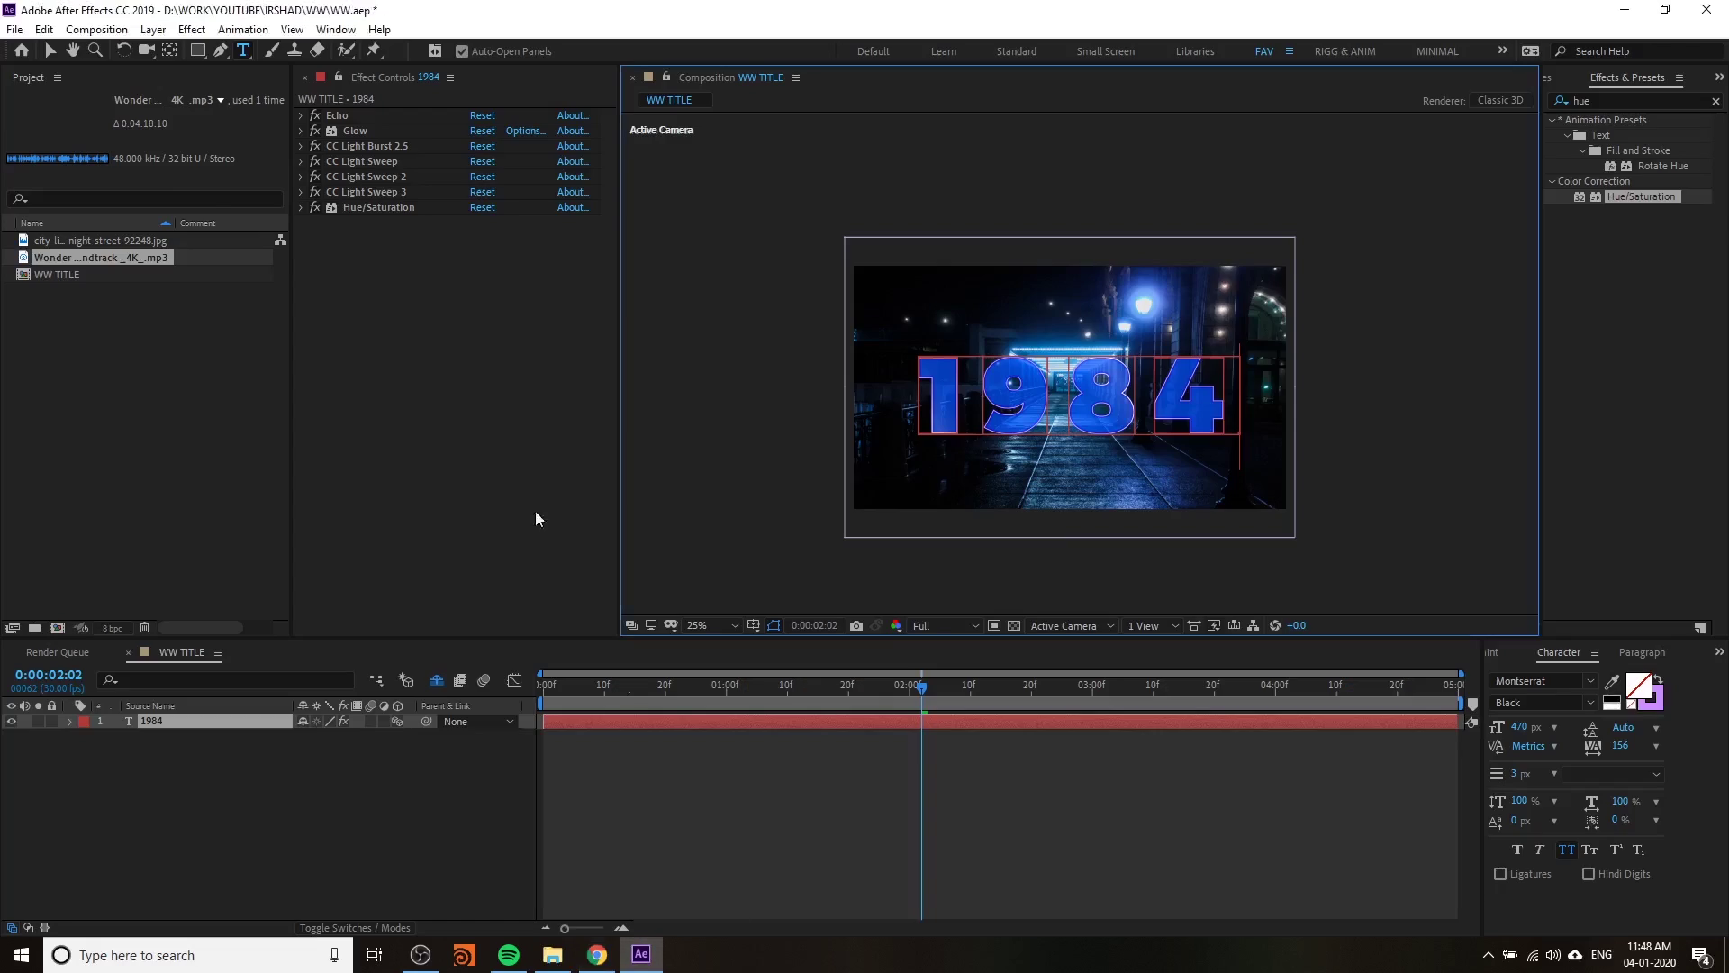
click(50, 51)
key(period)
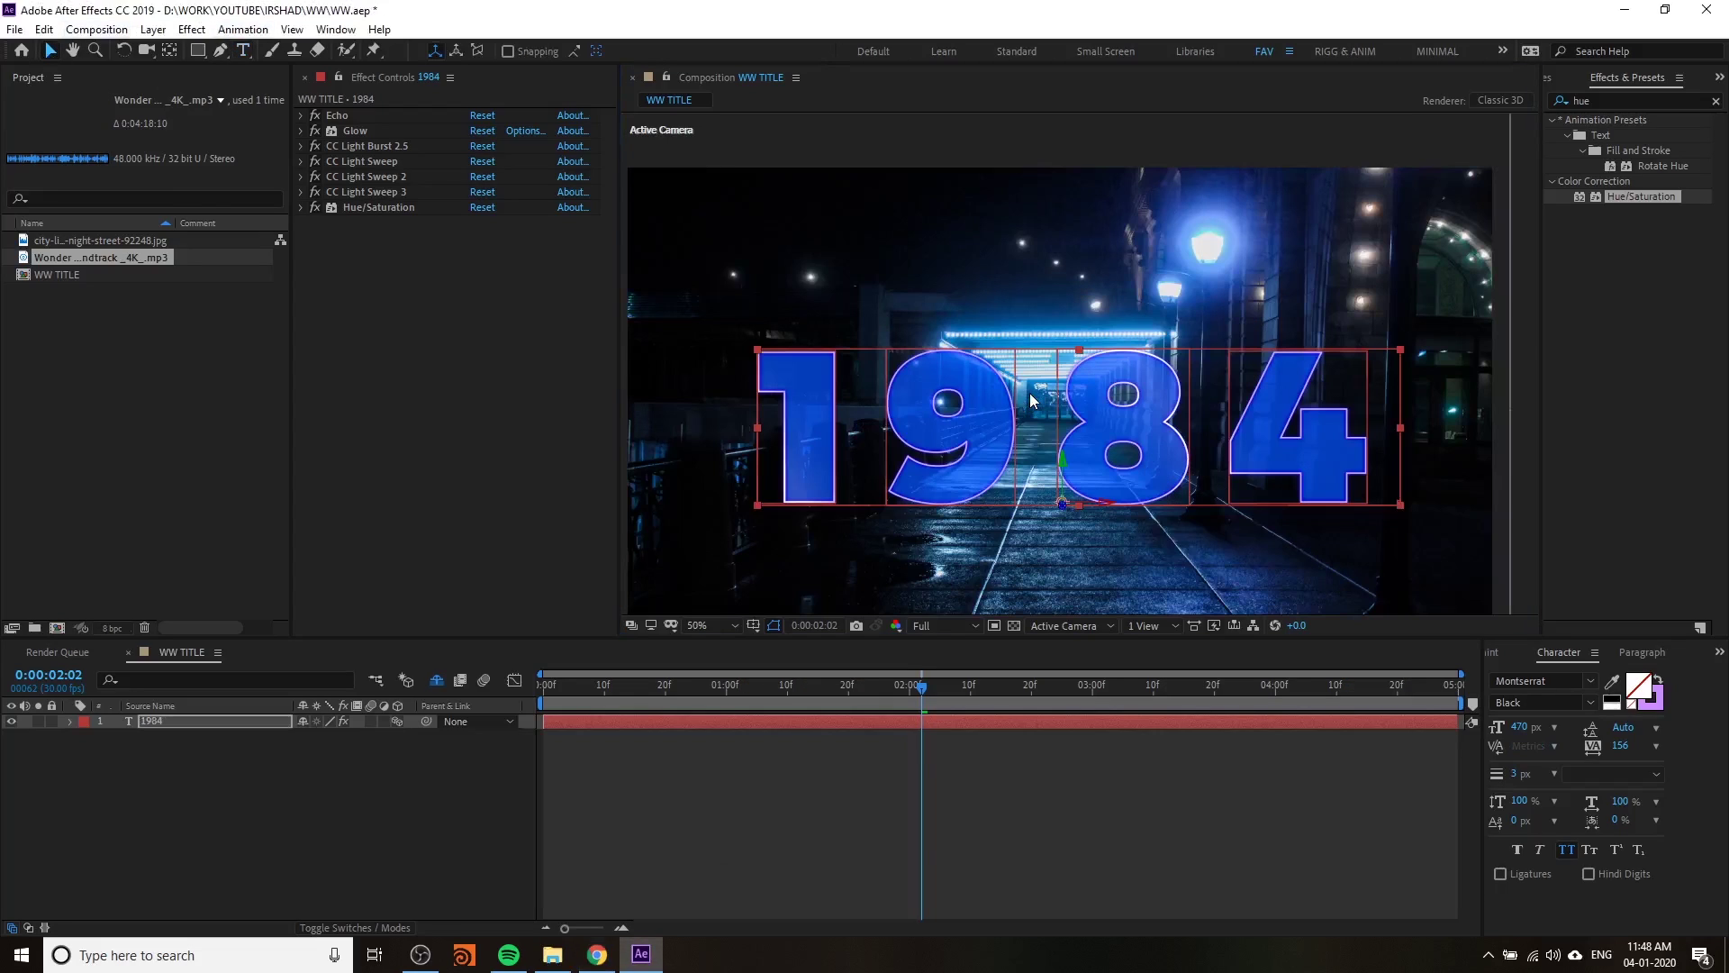
click(218, 721)
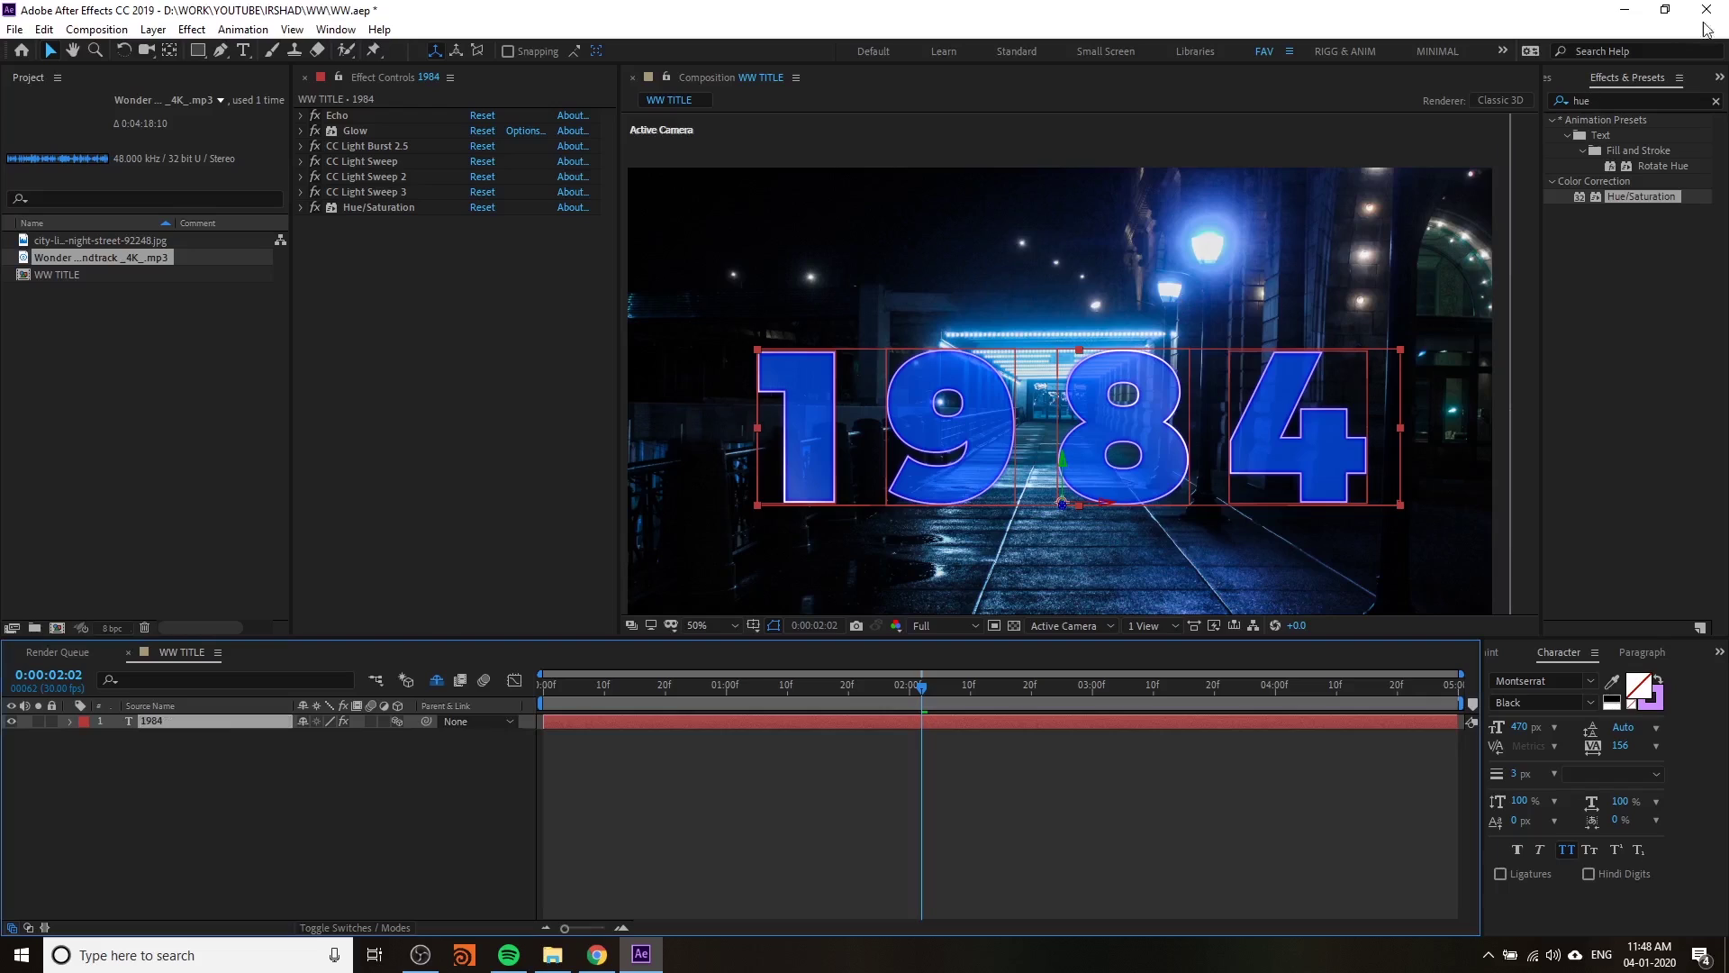
click(1716, 100)
click(1599, 103)
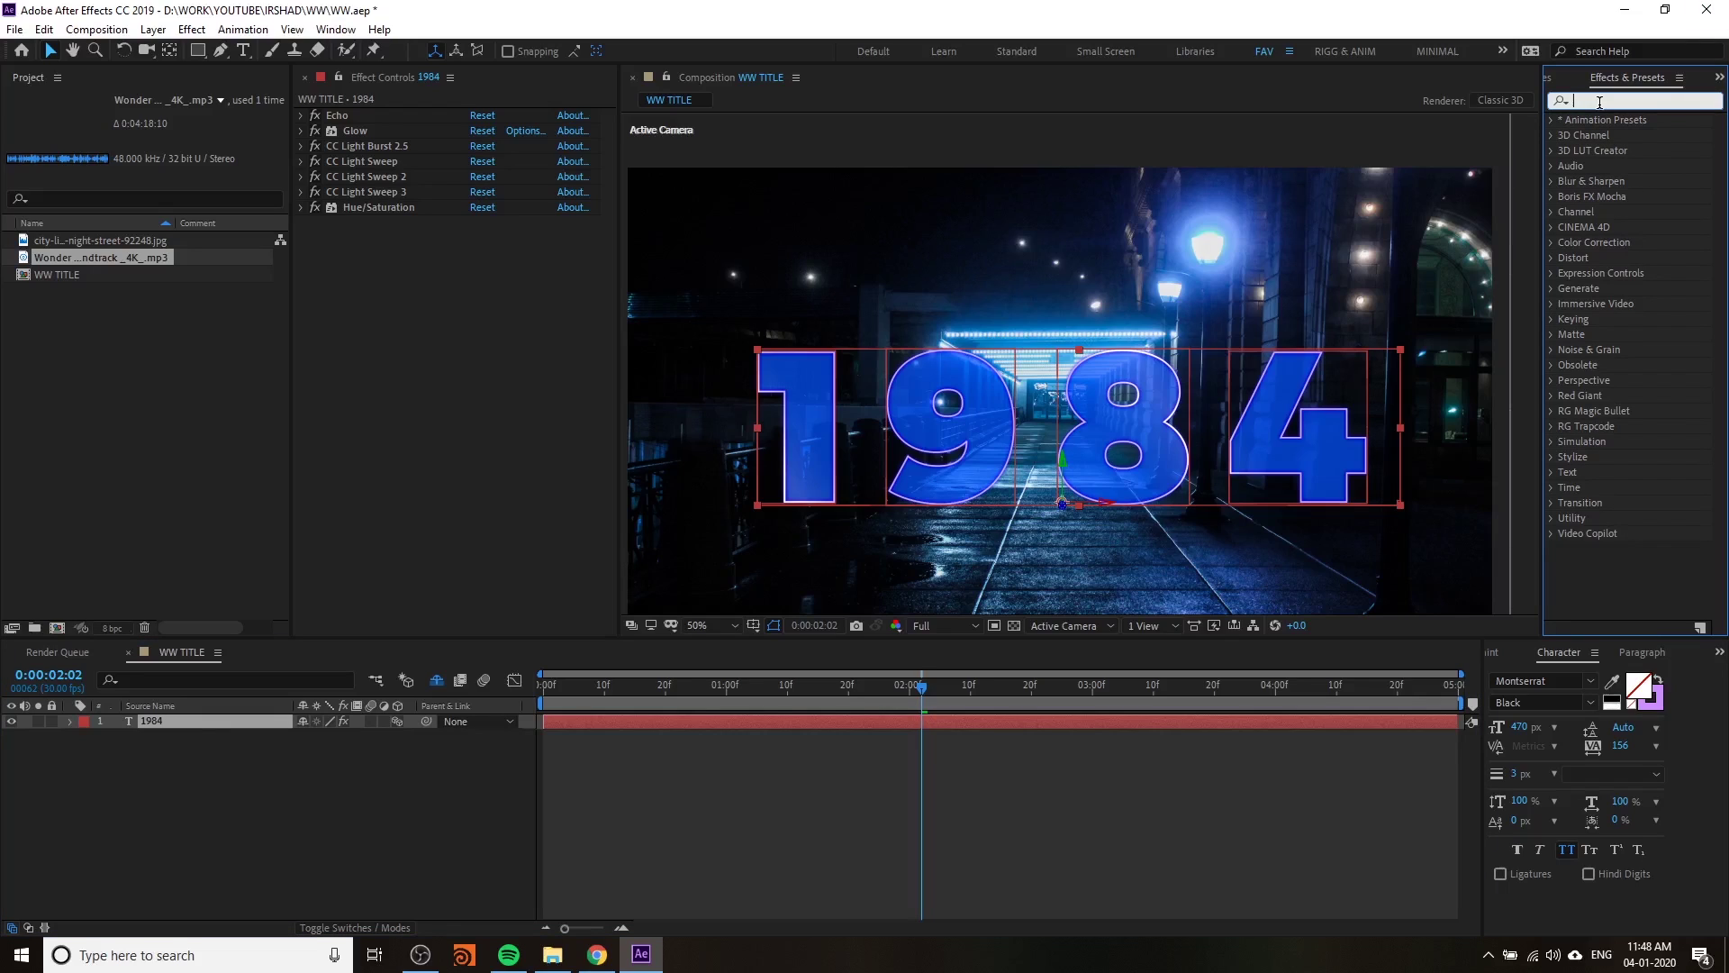
text(bevel)
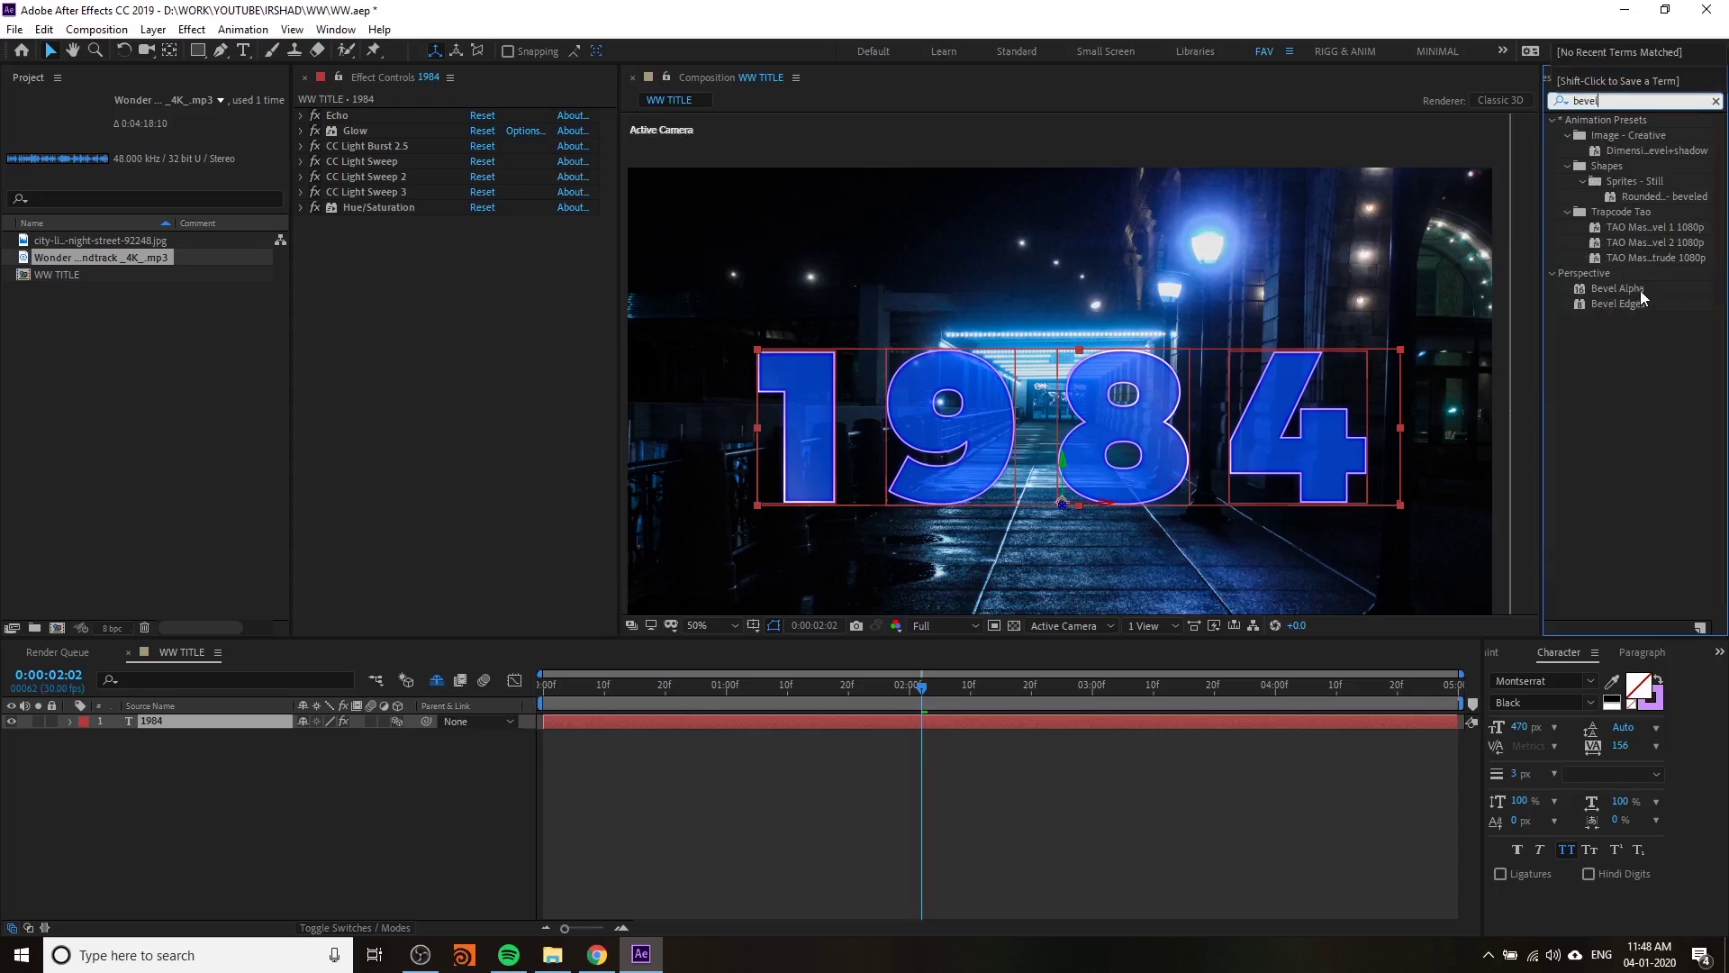
drag(1640, 290, 198, 735)
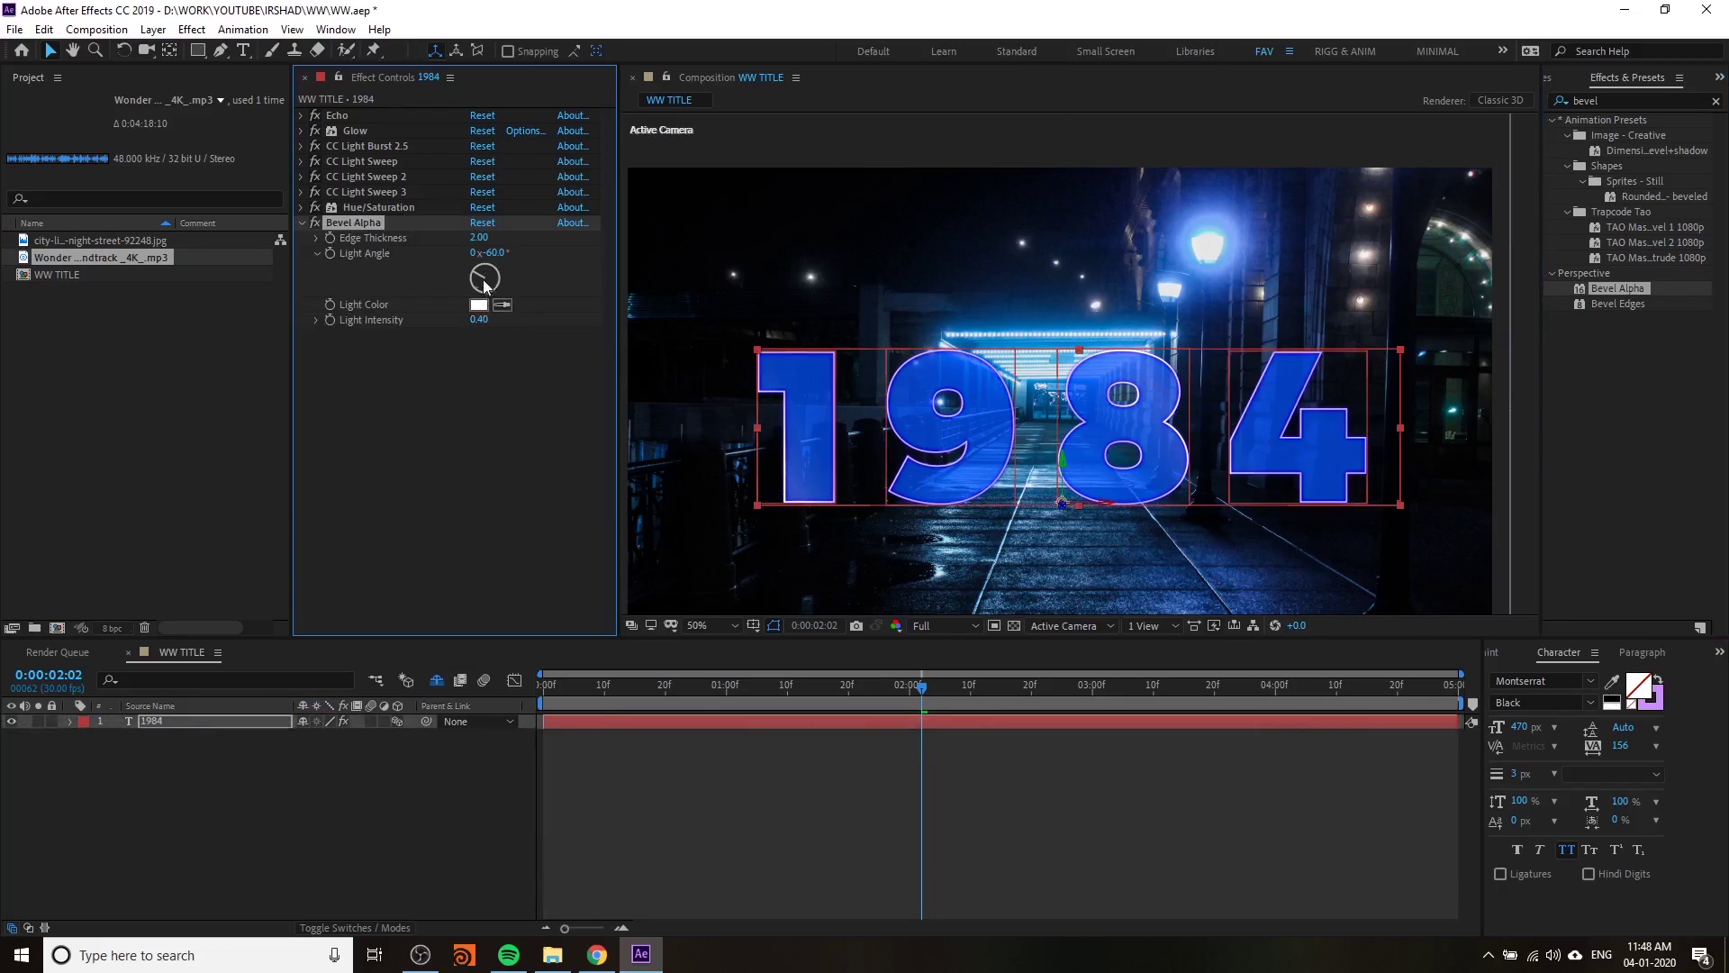
- Set the Bevel Alpha Edge Thickness to 8, checking the bevelled text at 3:19
drag(479, 237, 513, 245)
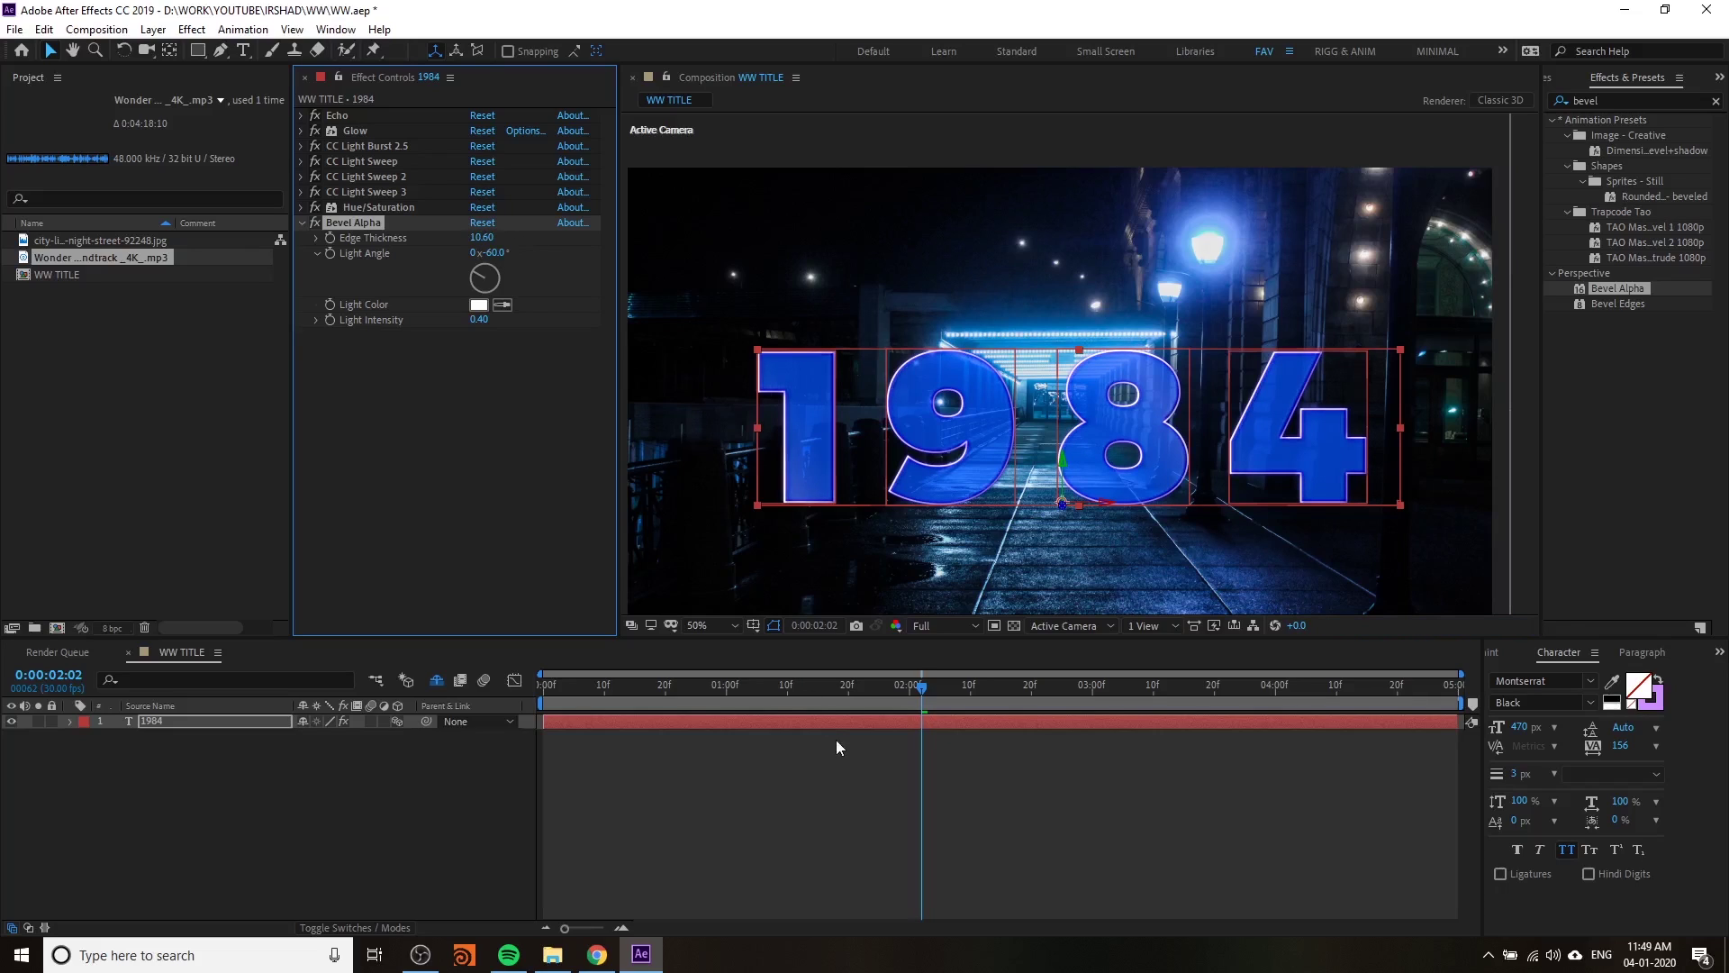
drag(715, 700, 1208, 715)
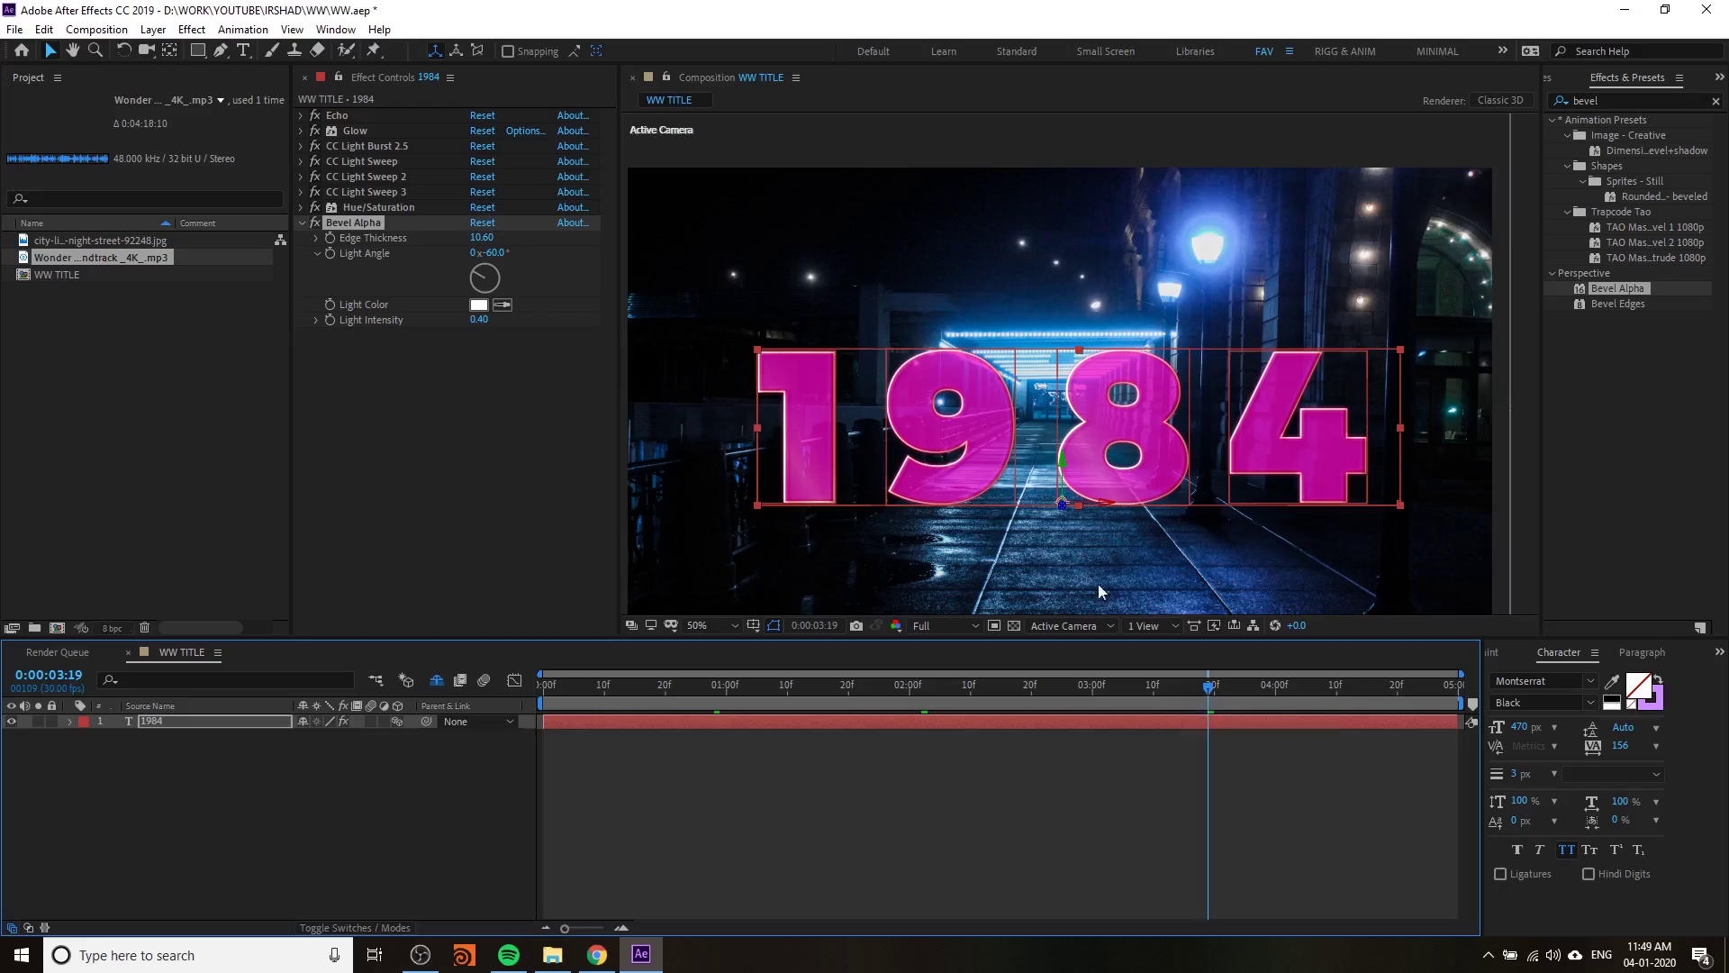
click(484, 237)
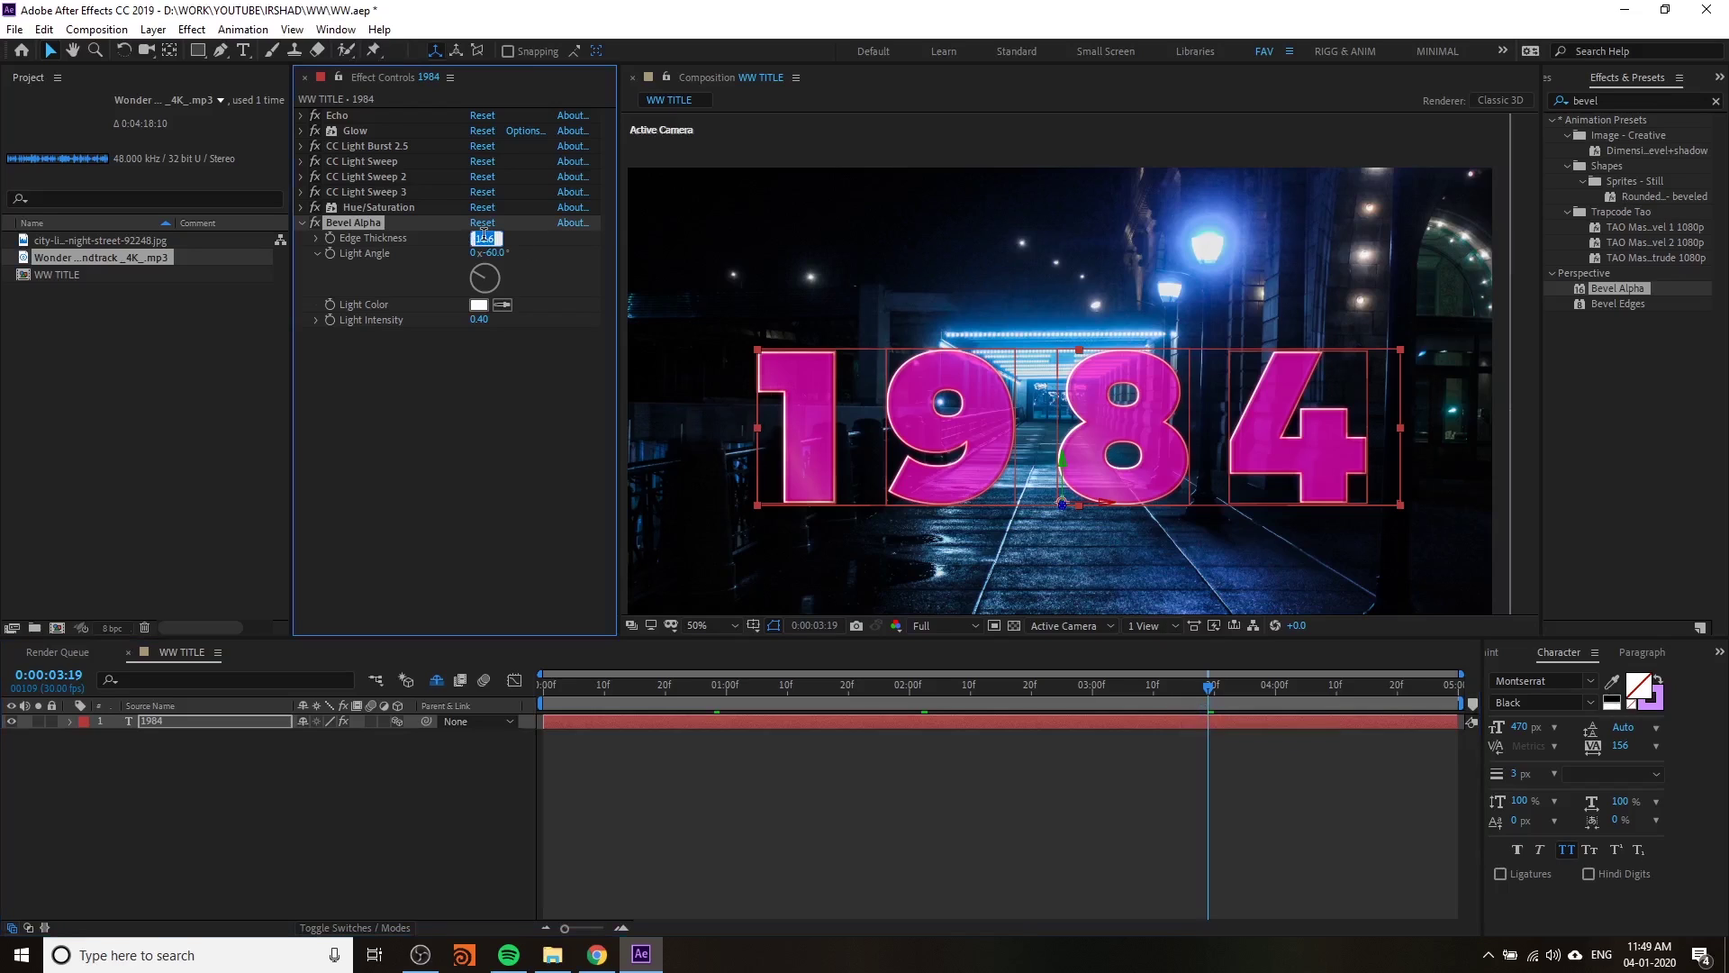
text(8)
key(Return)
- Set the bevel Light Angle to -357° and sample pink as the Light Color
drag(481, 270, 511, 428)
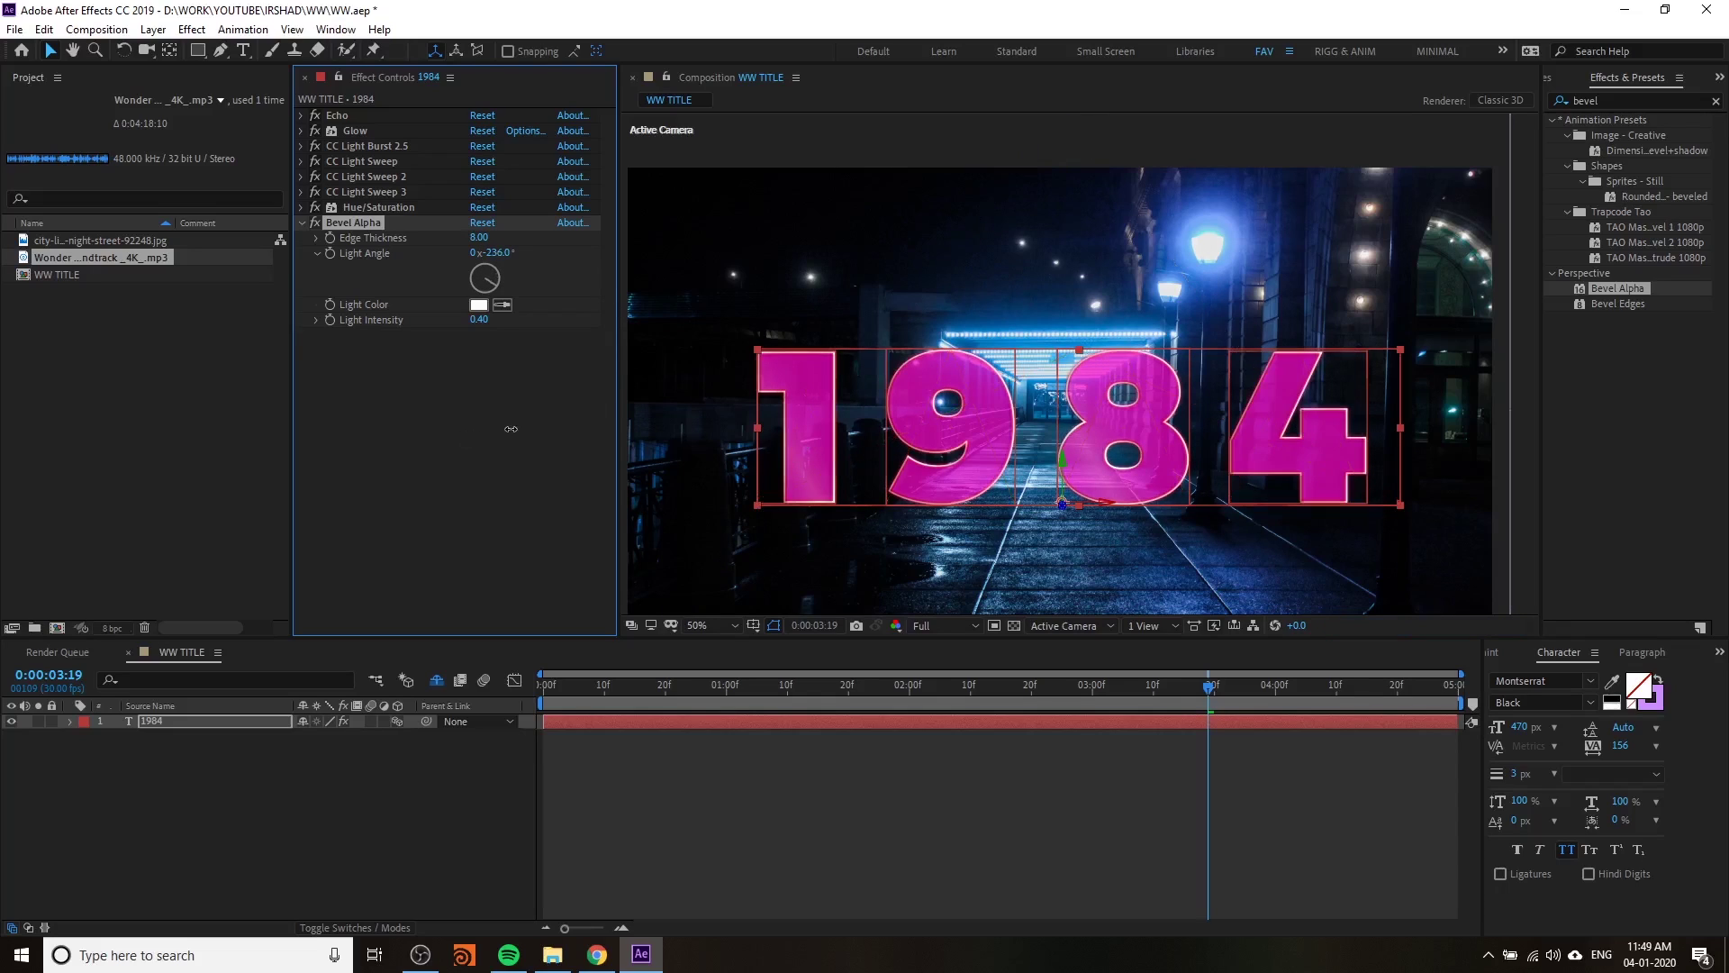
mouse_move(498, 289)
mouse_down()
mouse_move(473, 290)
mouse_move(484, 263)
mouse_up()
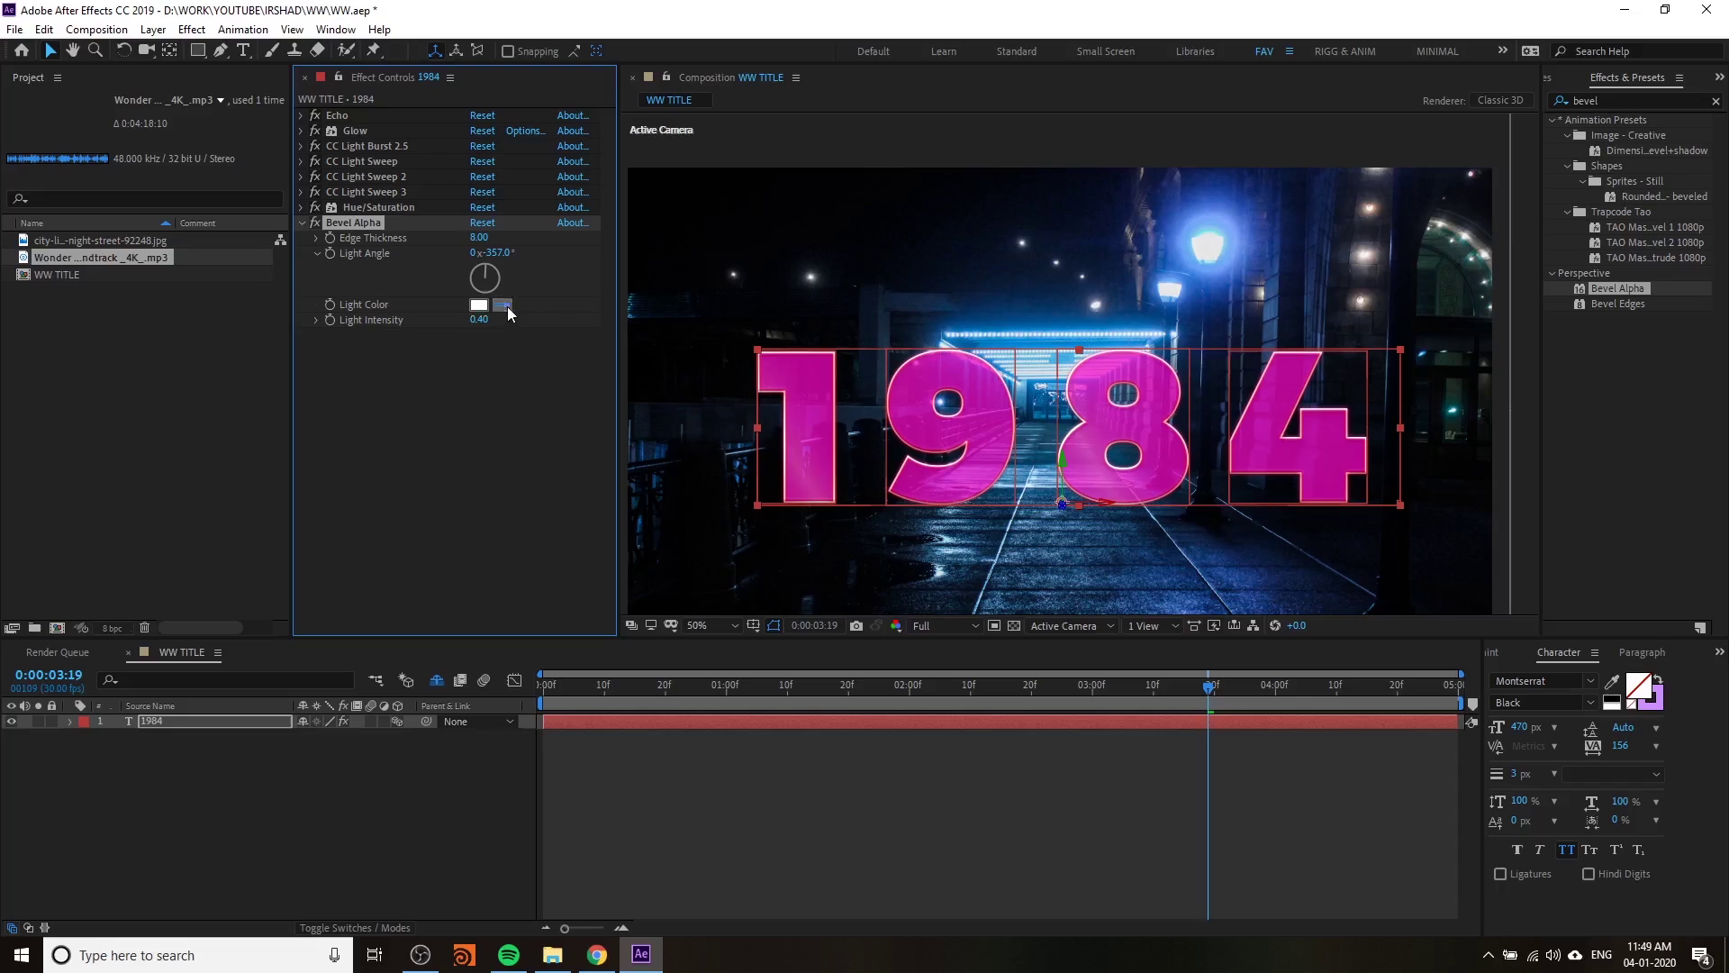
click(503, 306)
click(932, 407)
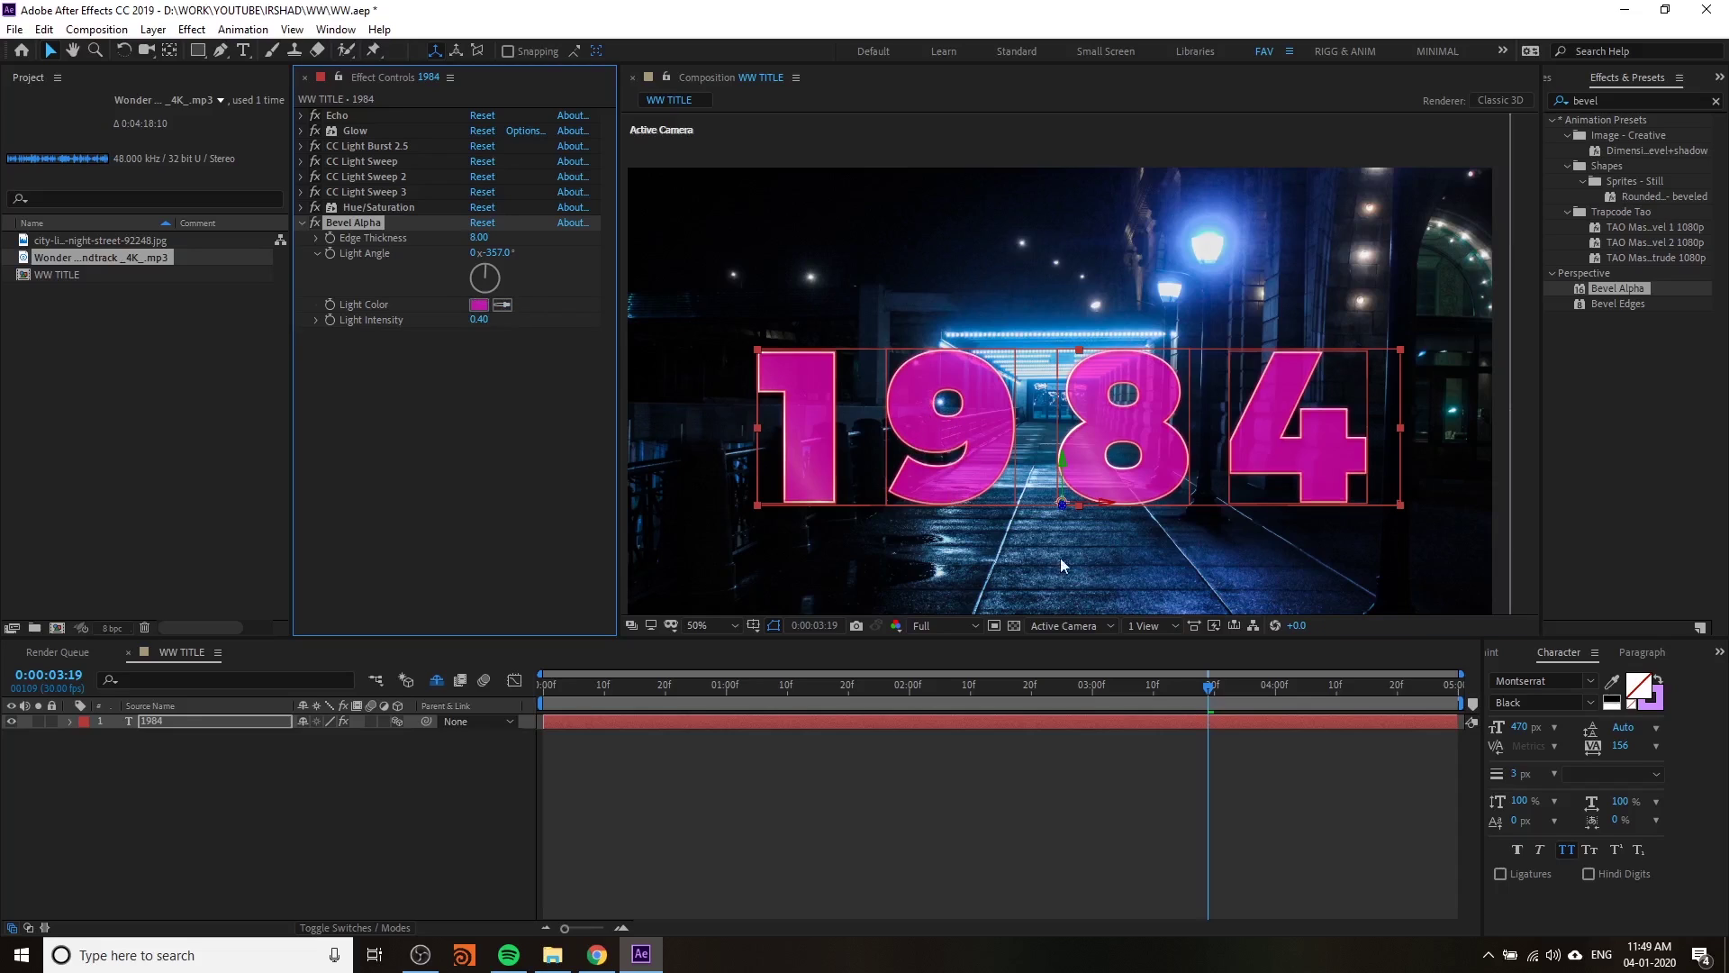
drag(955, 706, 802, 704)
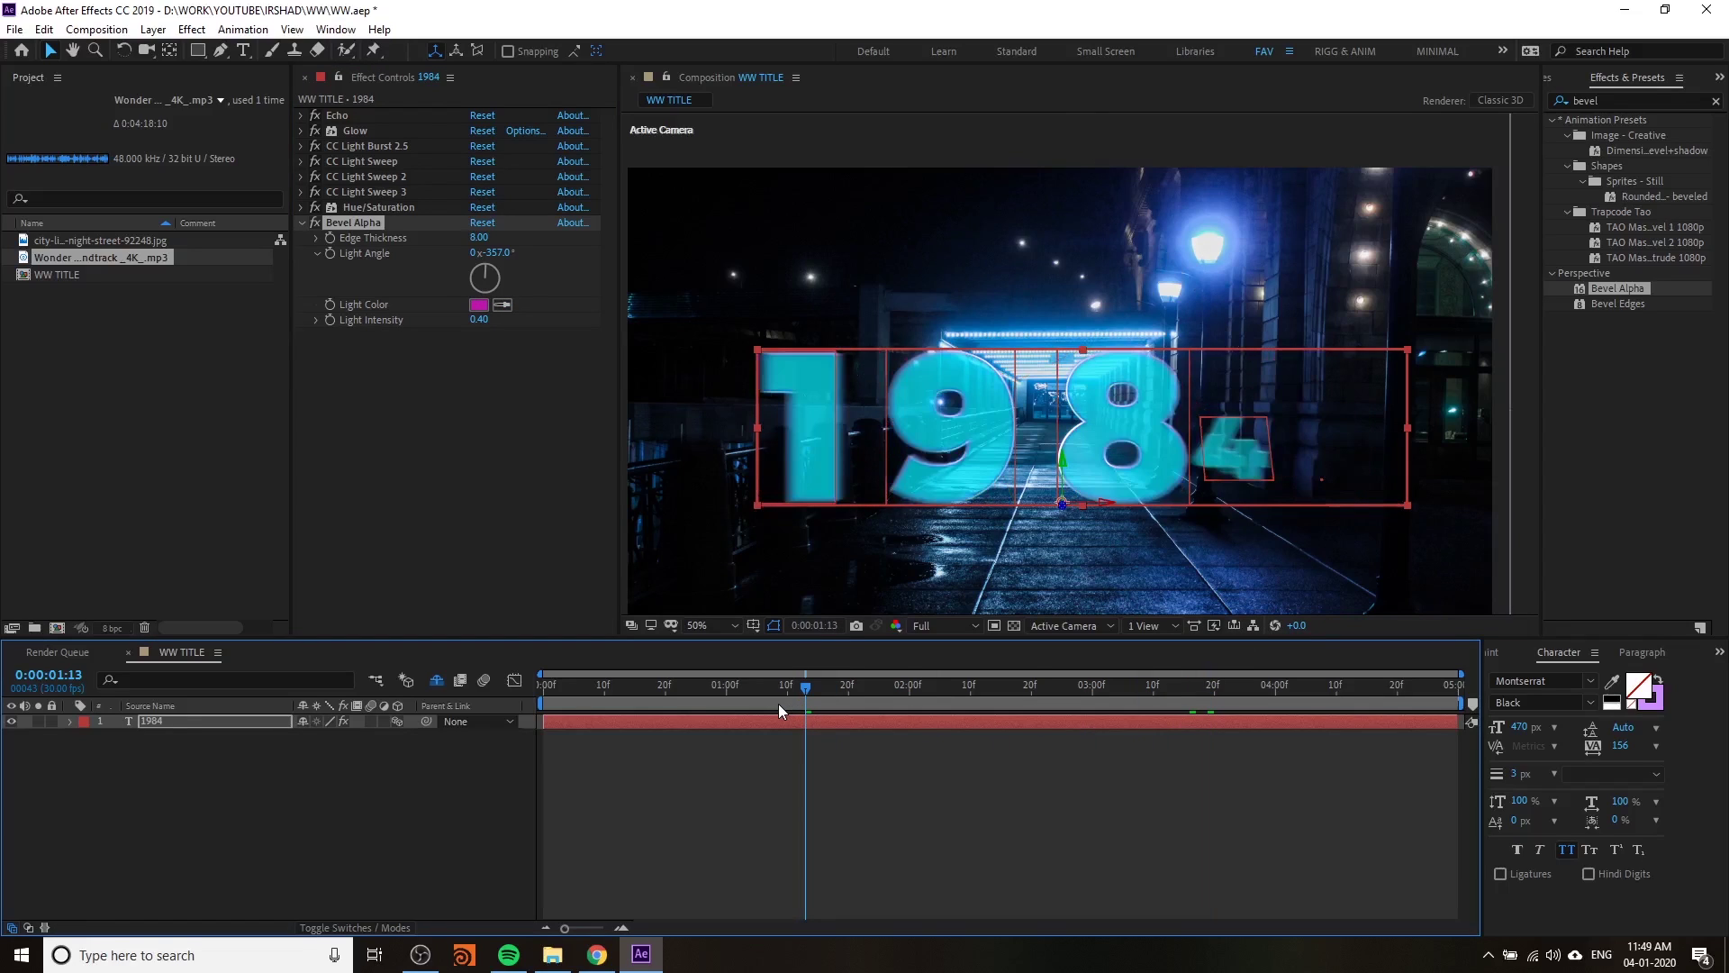
key(space)
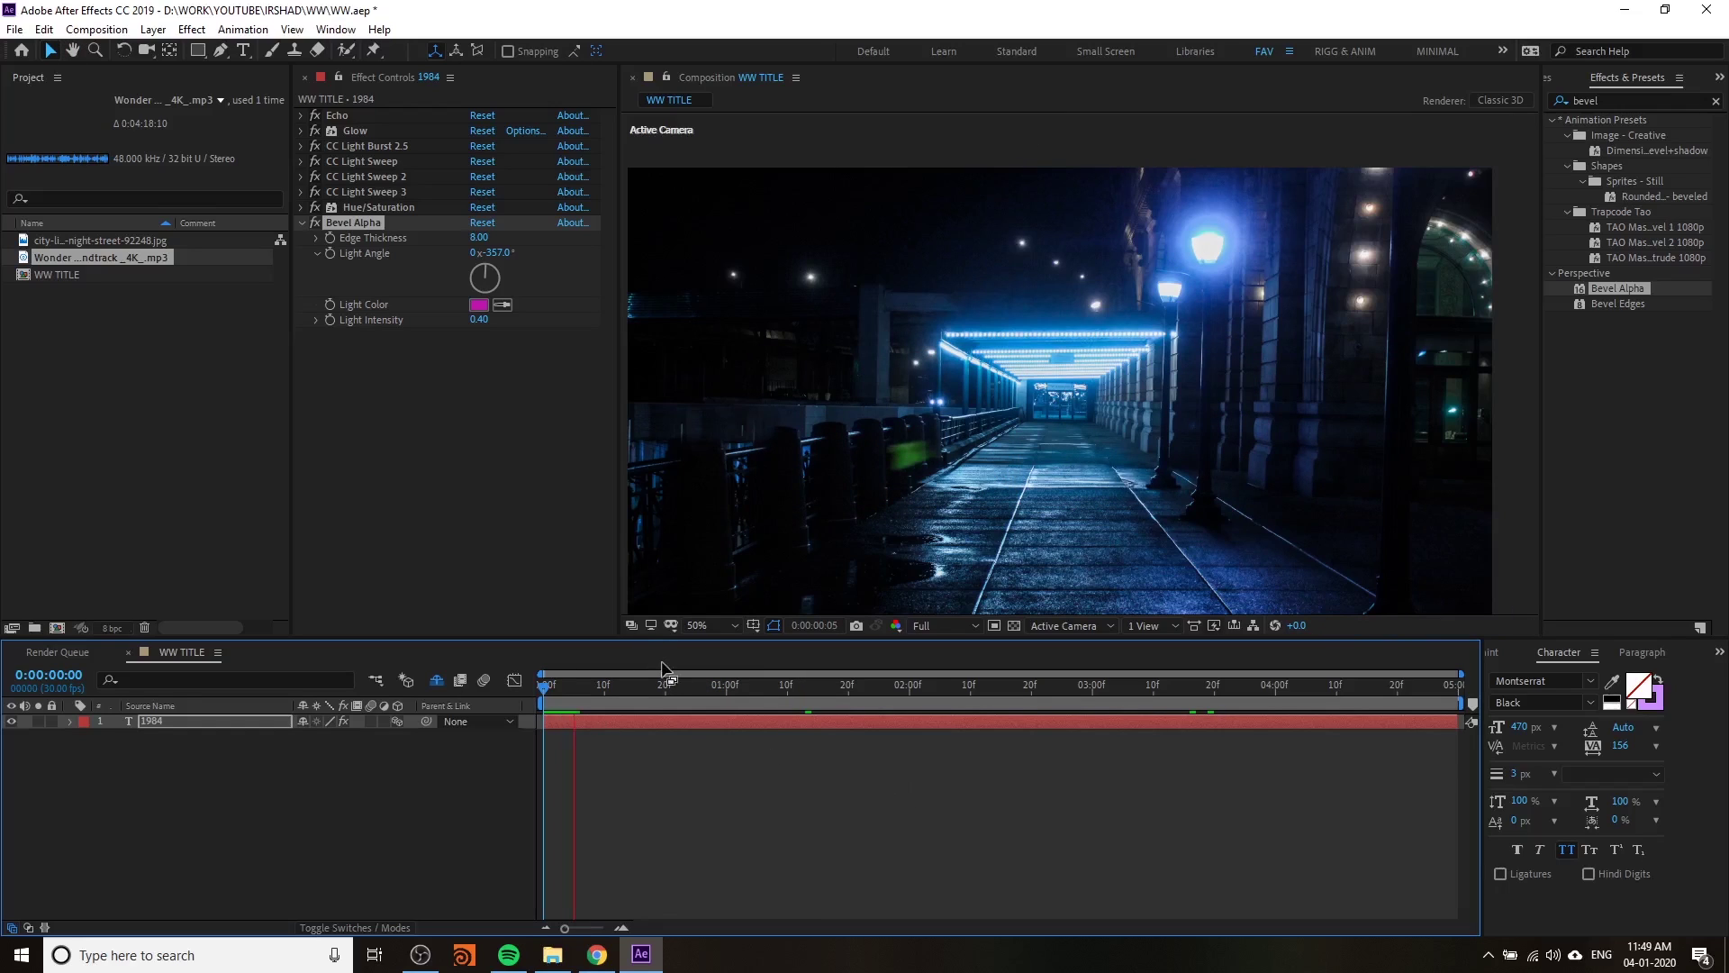
click(881, 701)
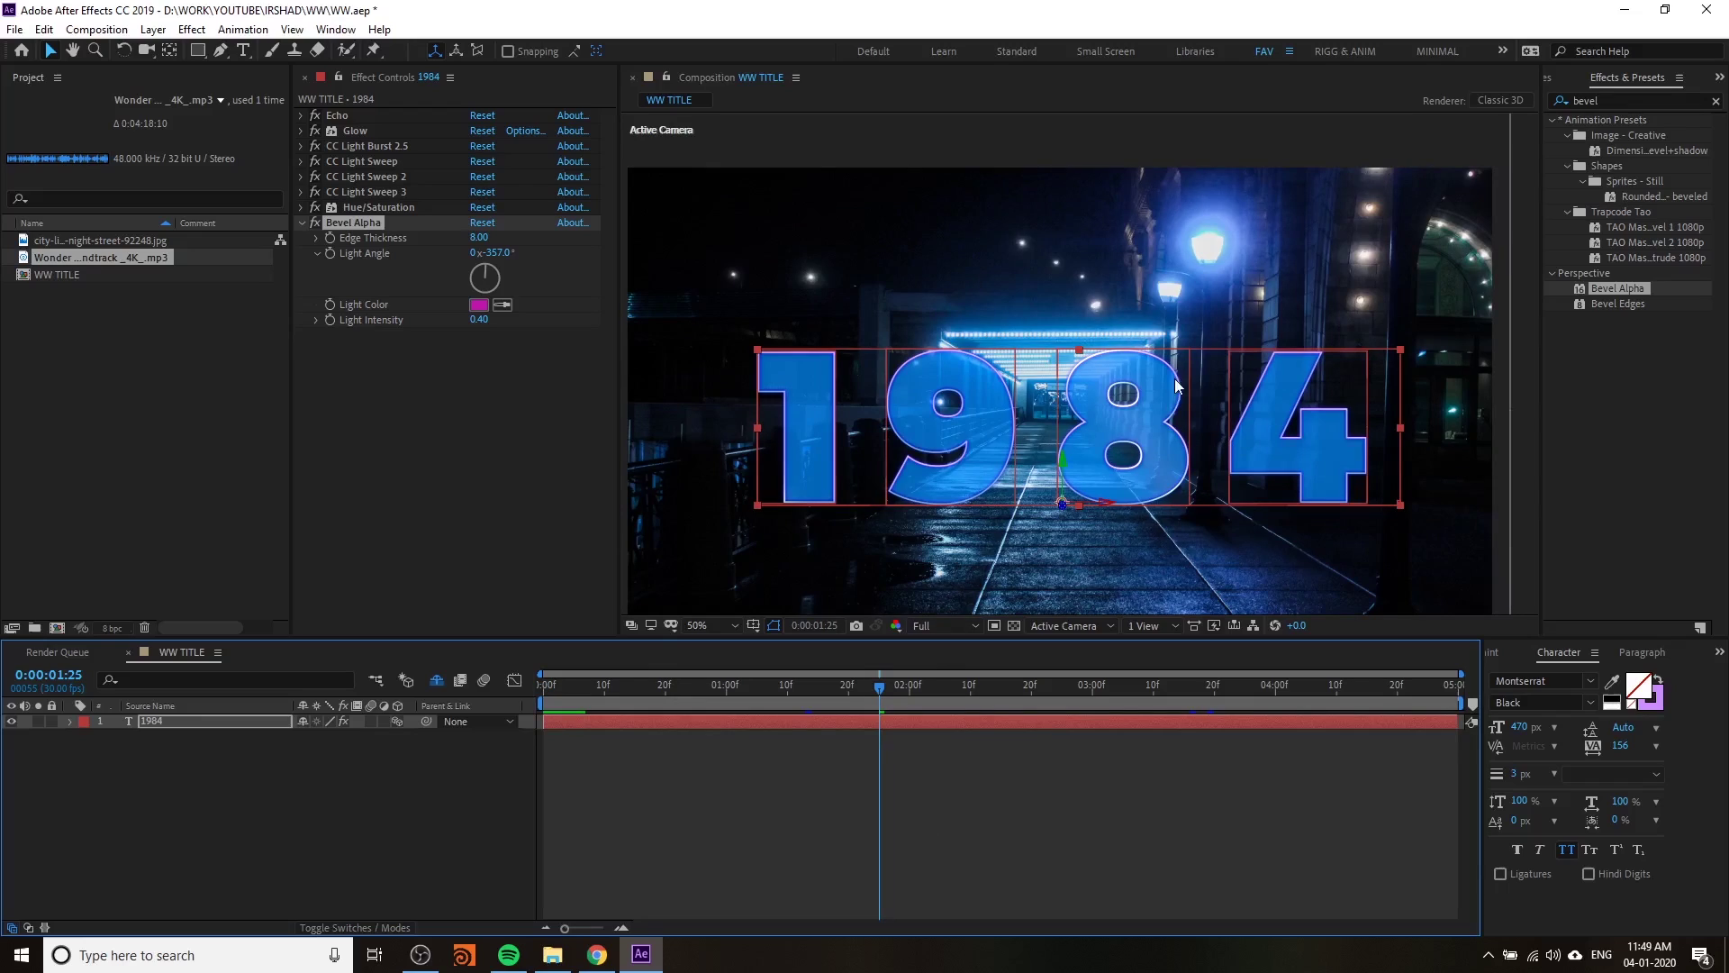
click(1073, 755)
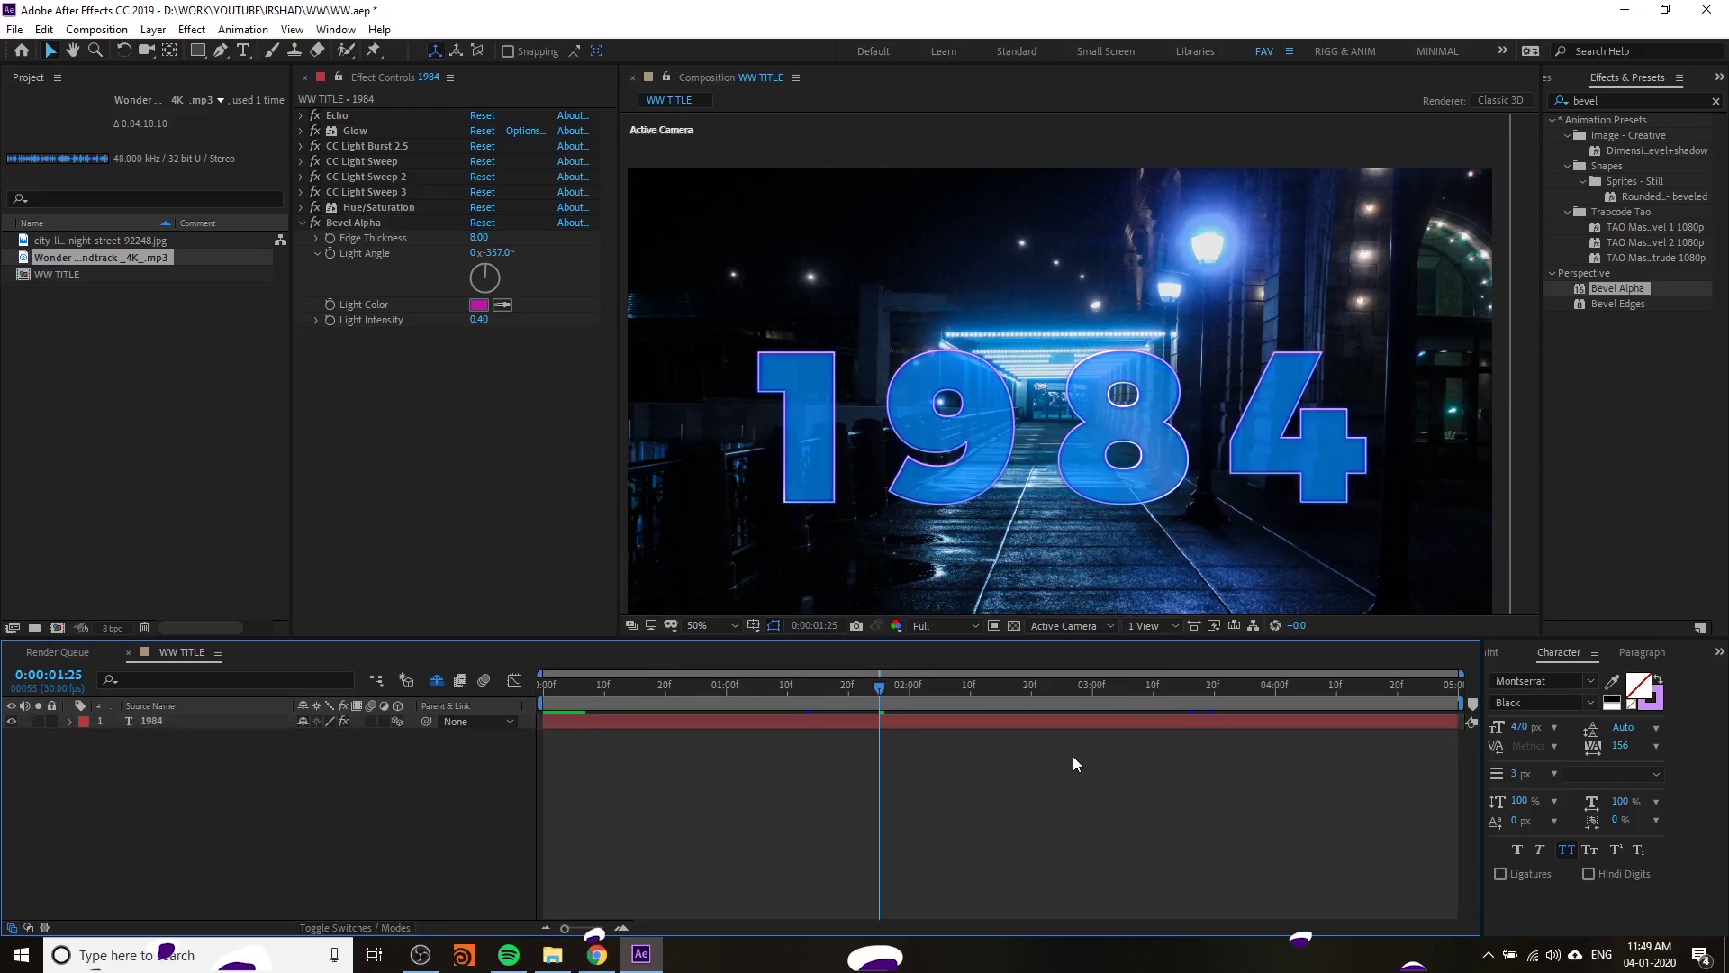